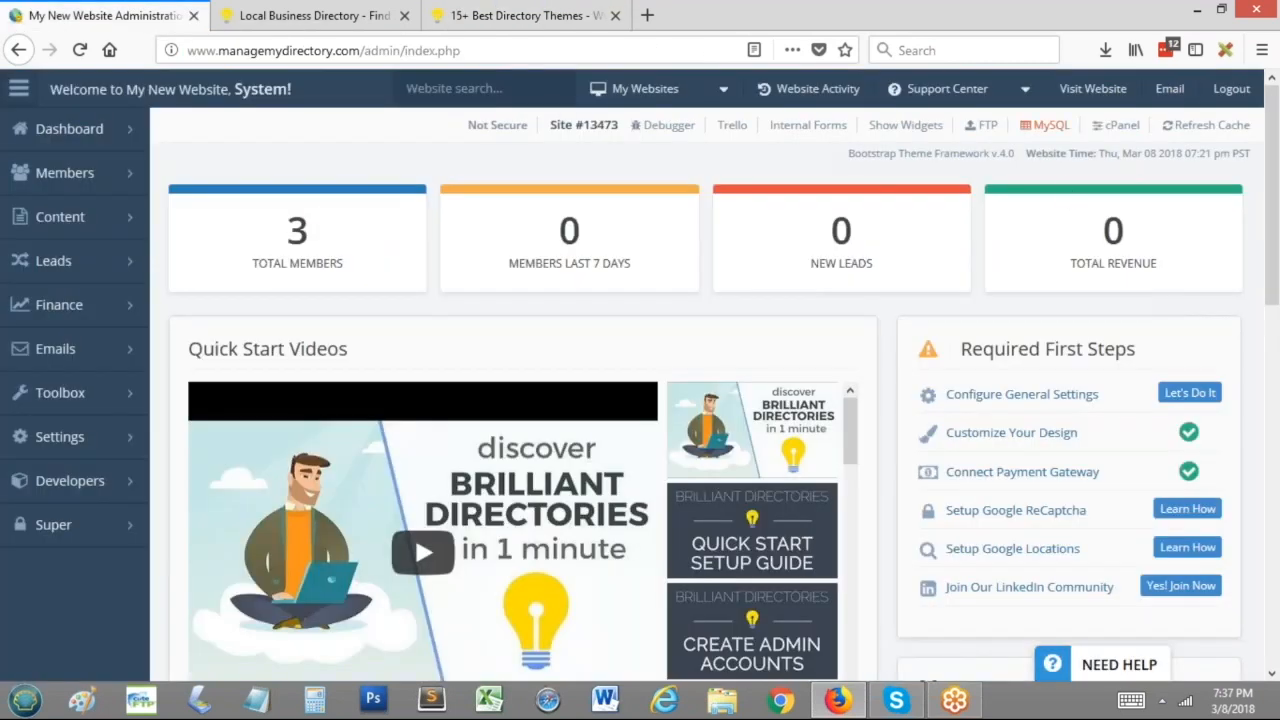
Step: Open the site's MySQL database manager and look over the tables in the directory database
click(1050, 125)
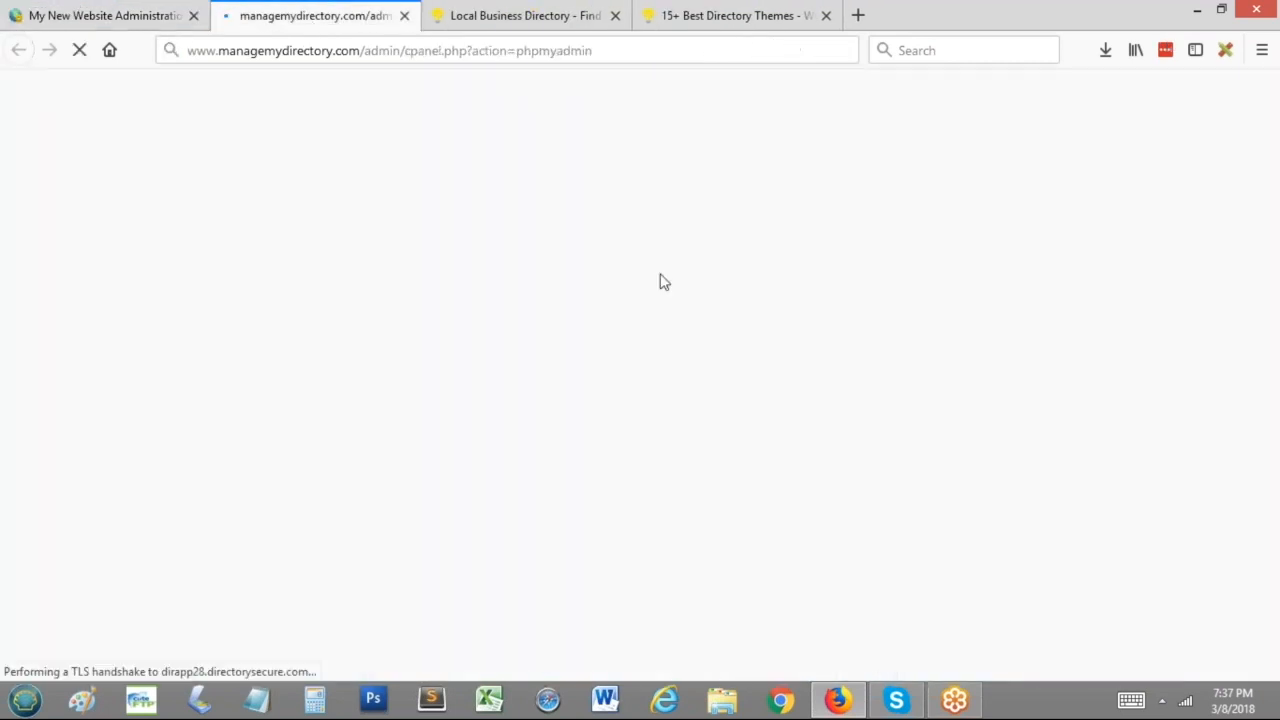
click(36, 14)
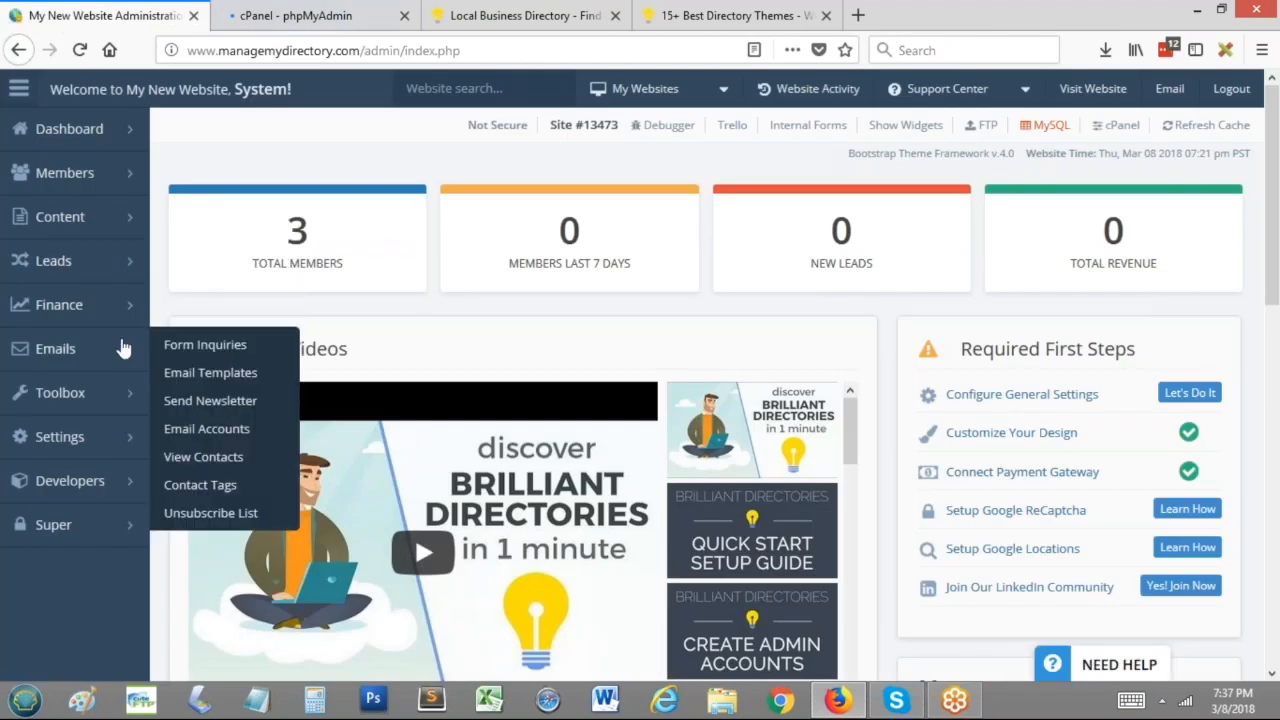
click(310, 15)
click(110, 212)
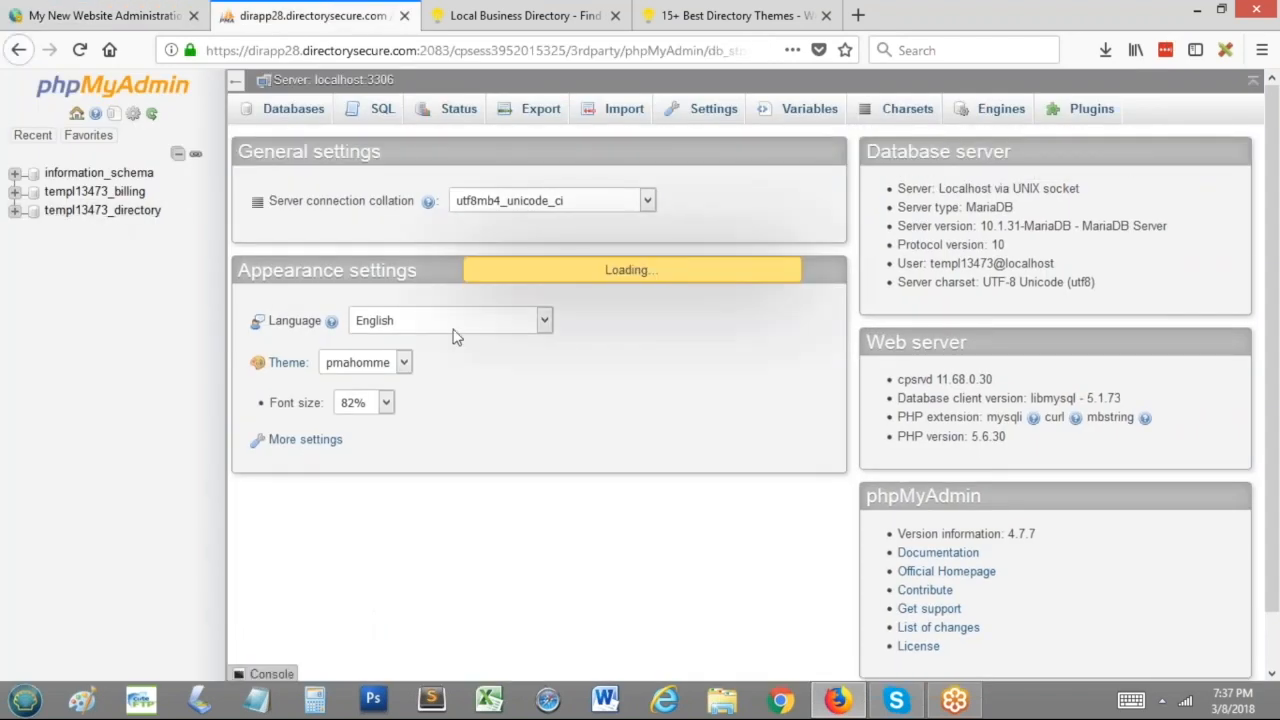
scroll(453, 329, down, 5)
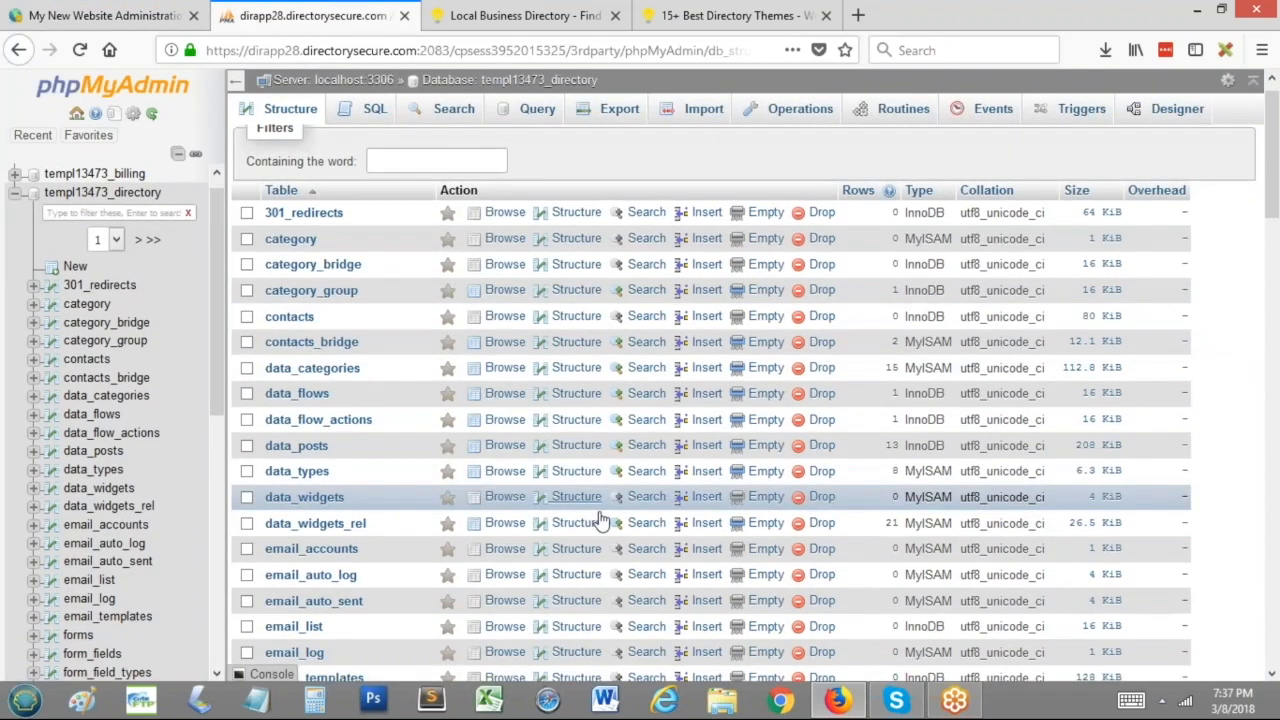
scroll(646, 493, up, 5)
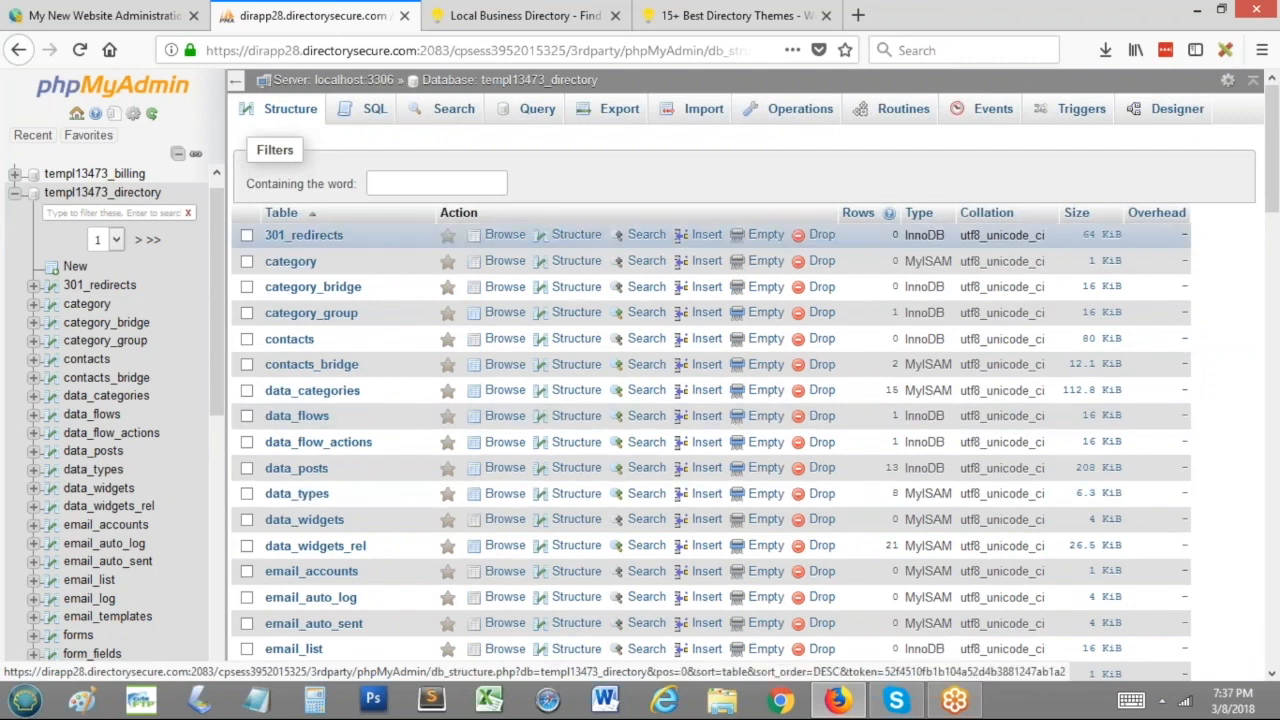
Step: Place the Local Business Directory tab next to the site administration tab and look over the public homepage
click(157, 12)
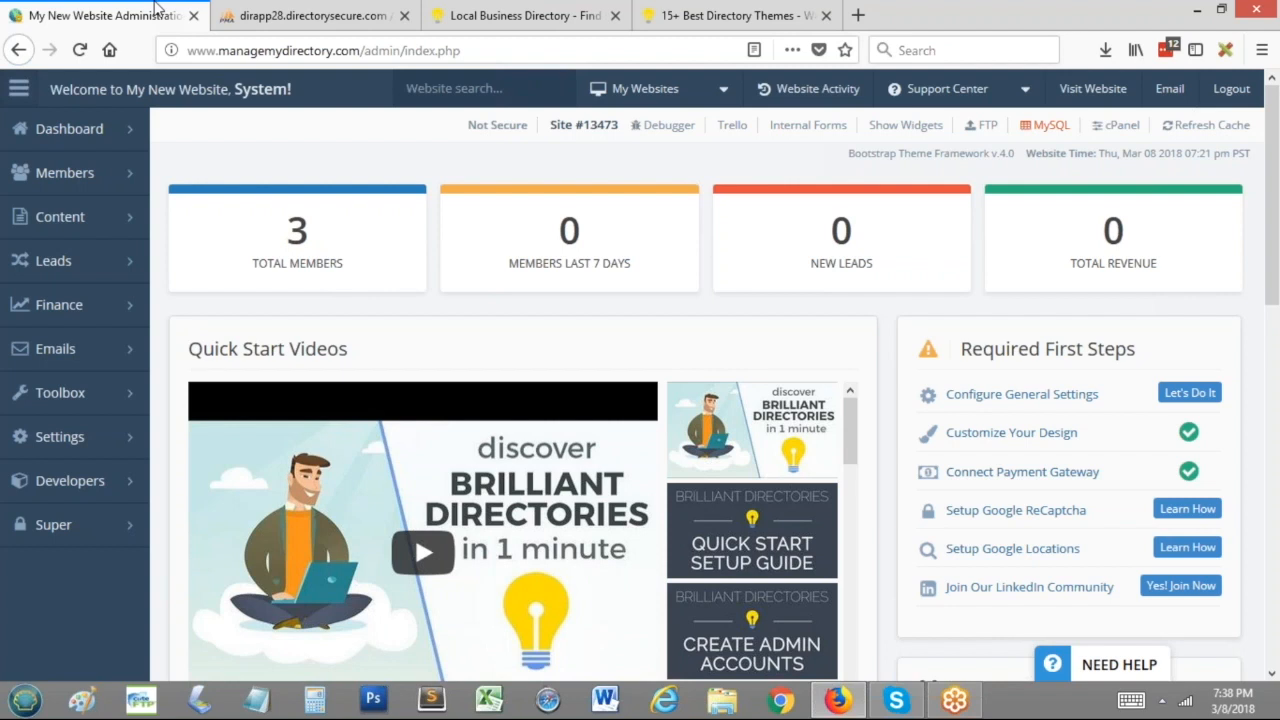
drag(520, 15, 320, 18)
scroll(745, 305, down, 2)
scroll(745, 305, up, 2)
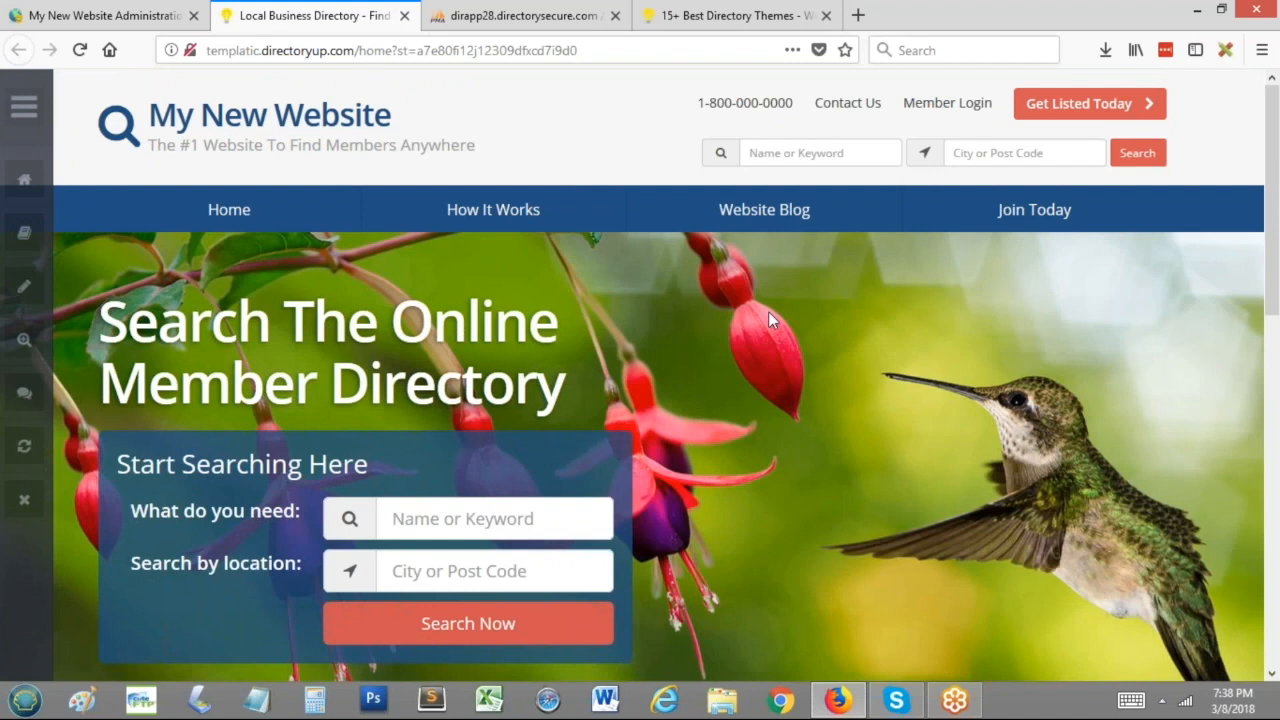
scroll(780, 350, down, 3)
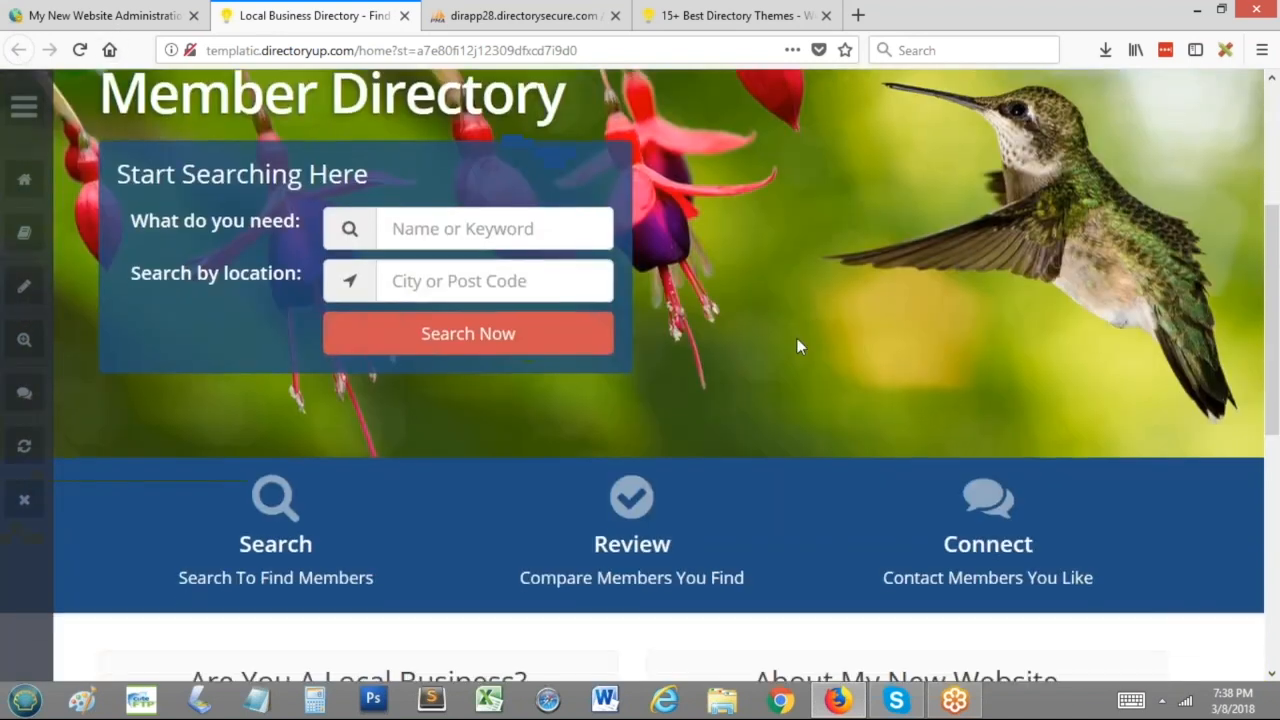
scroll(790, 340, up, 2)
scroll(685, 342, up, 2)
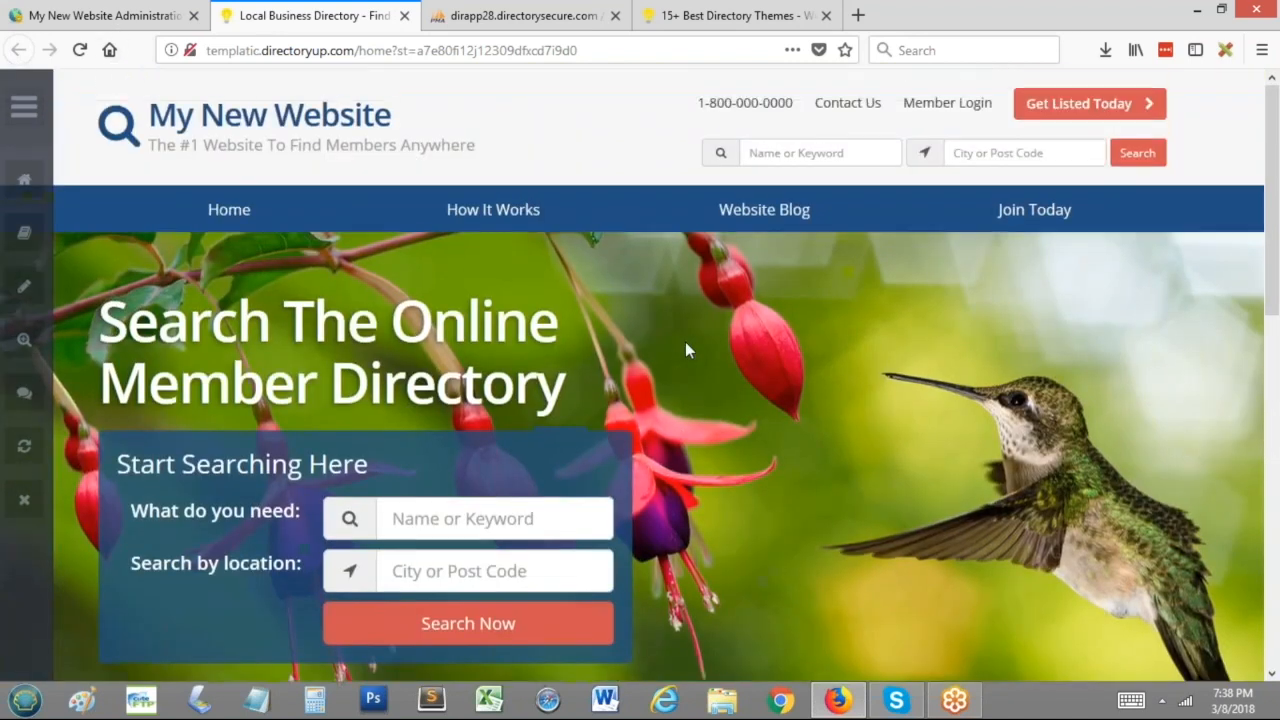
Step: Open the Design Settings page in the site administration and look over its custom design sections
click(100, 15)
mouse_move(72, 438)
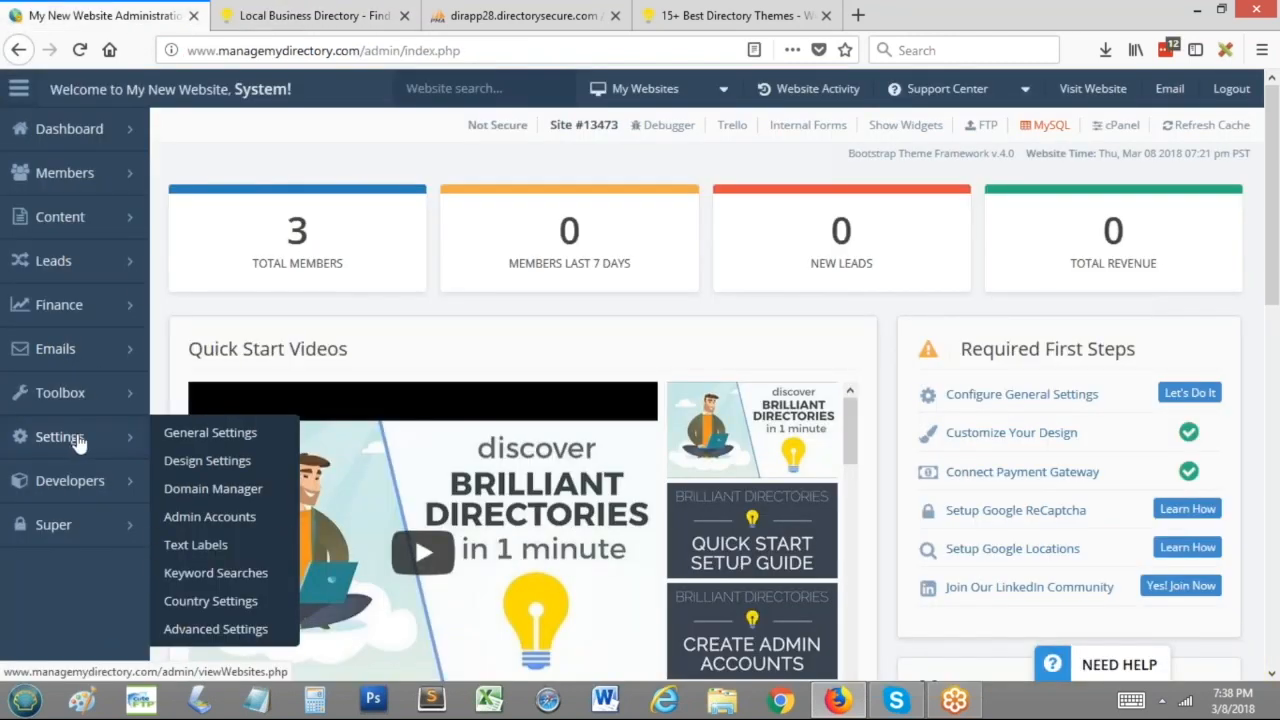
click(200, 461)
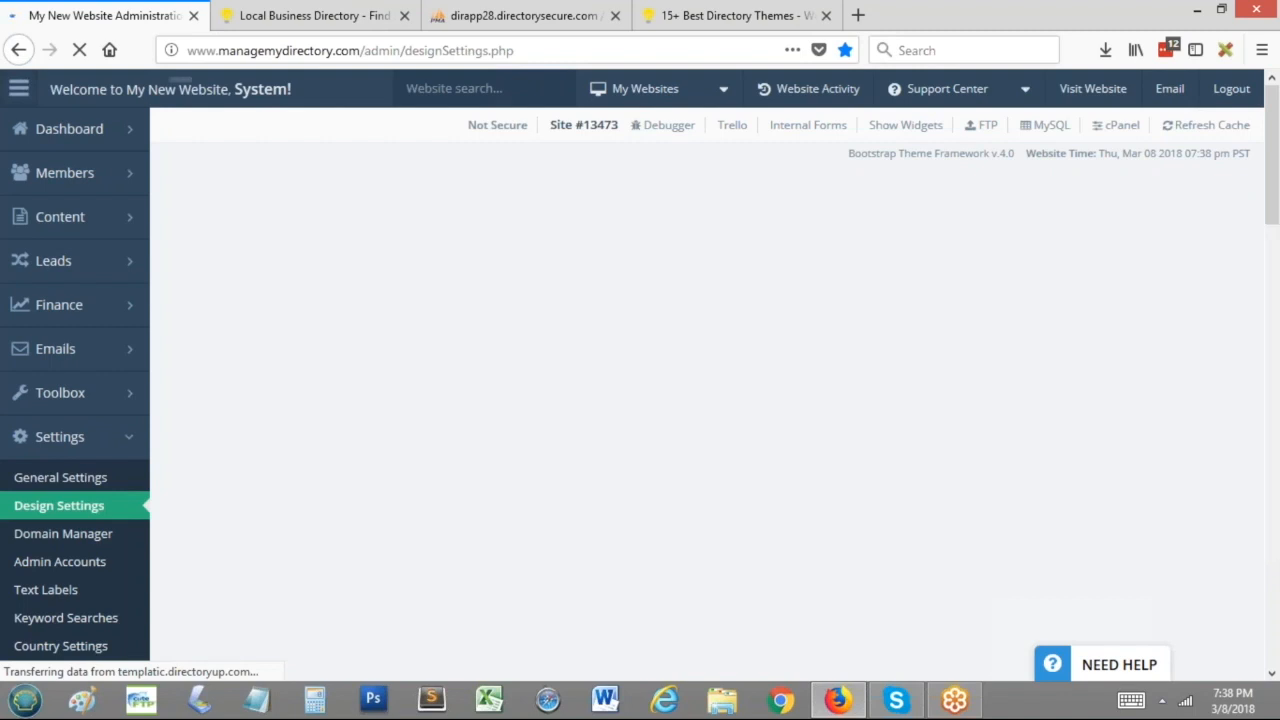
scroll(752, 476, down, 1)
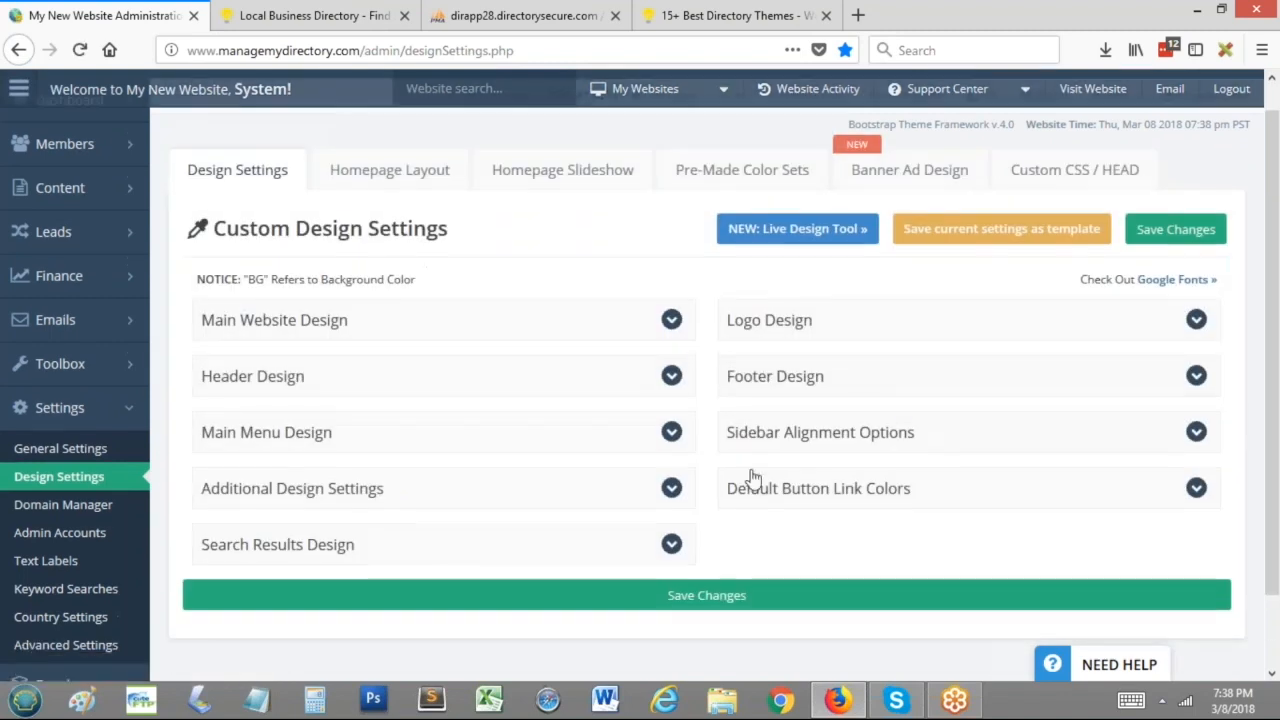
scroll(707, 400, up, 1)
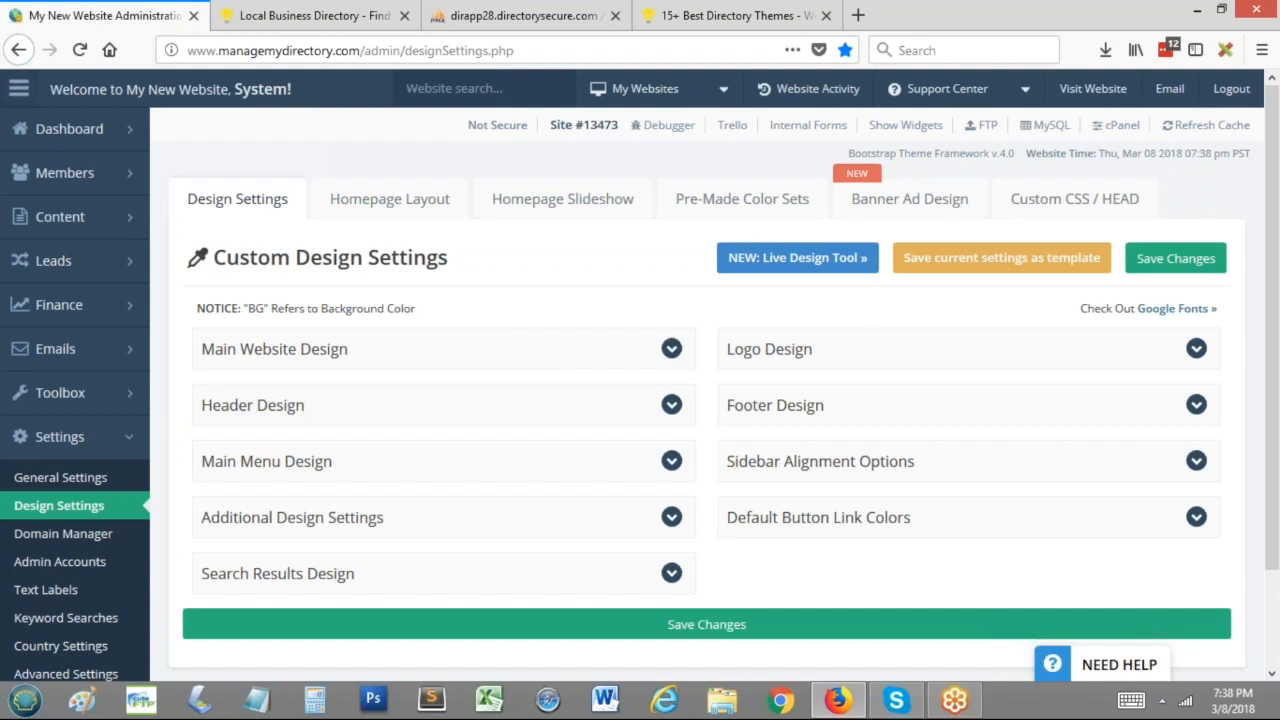
Step: Examine the custom CSS and additional HEAD elements editors in the design settings
click(1114, 198)
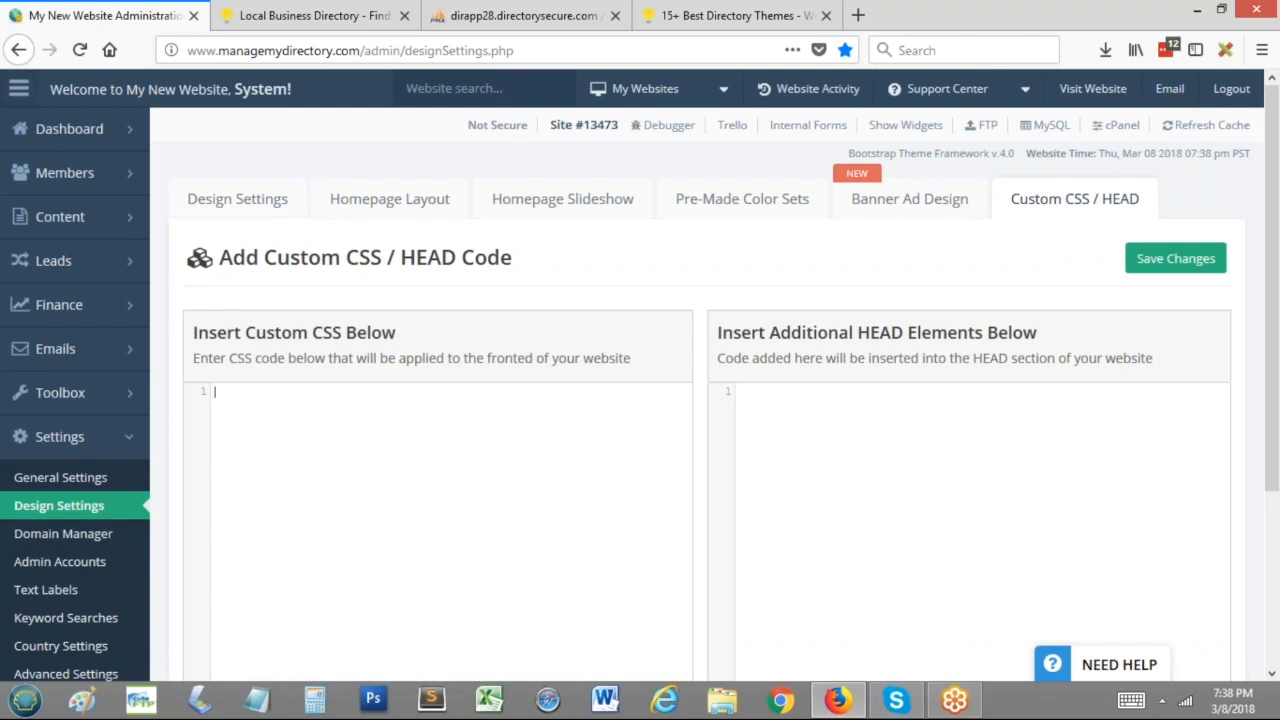
scroll(363, 443, down, 2)
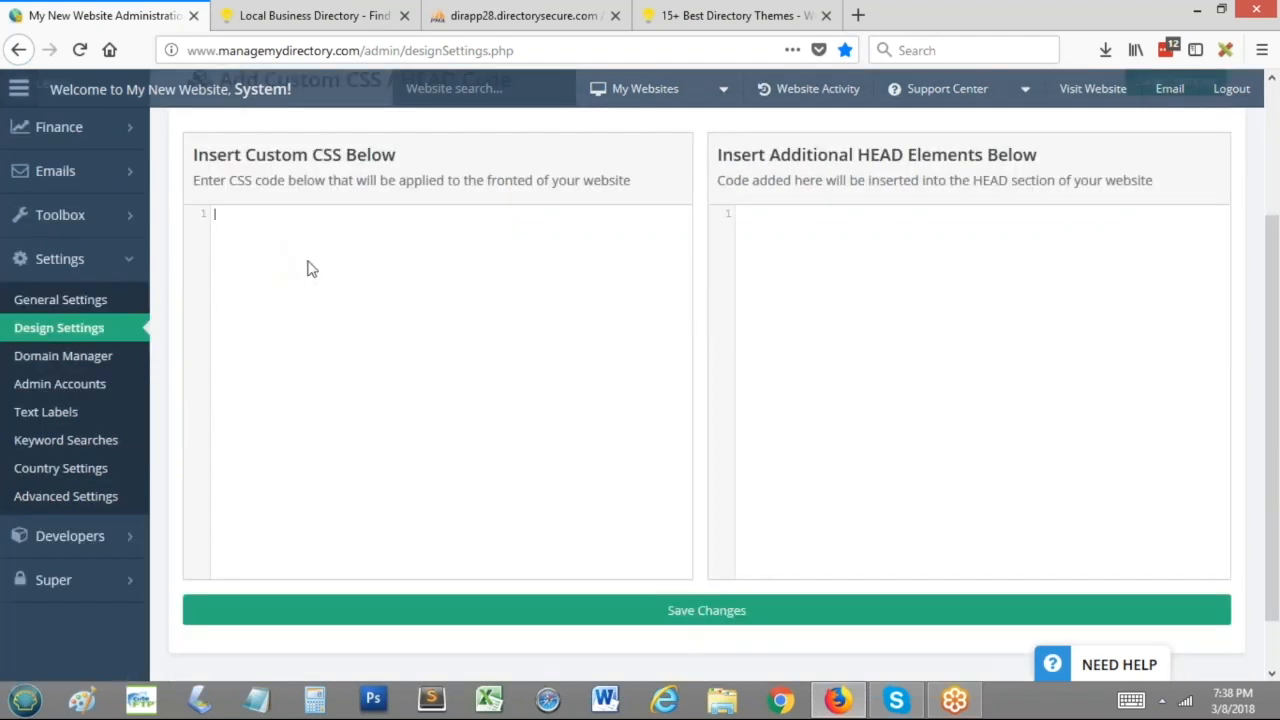
scroll(348, 400, up, 2)
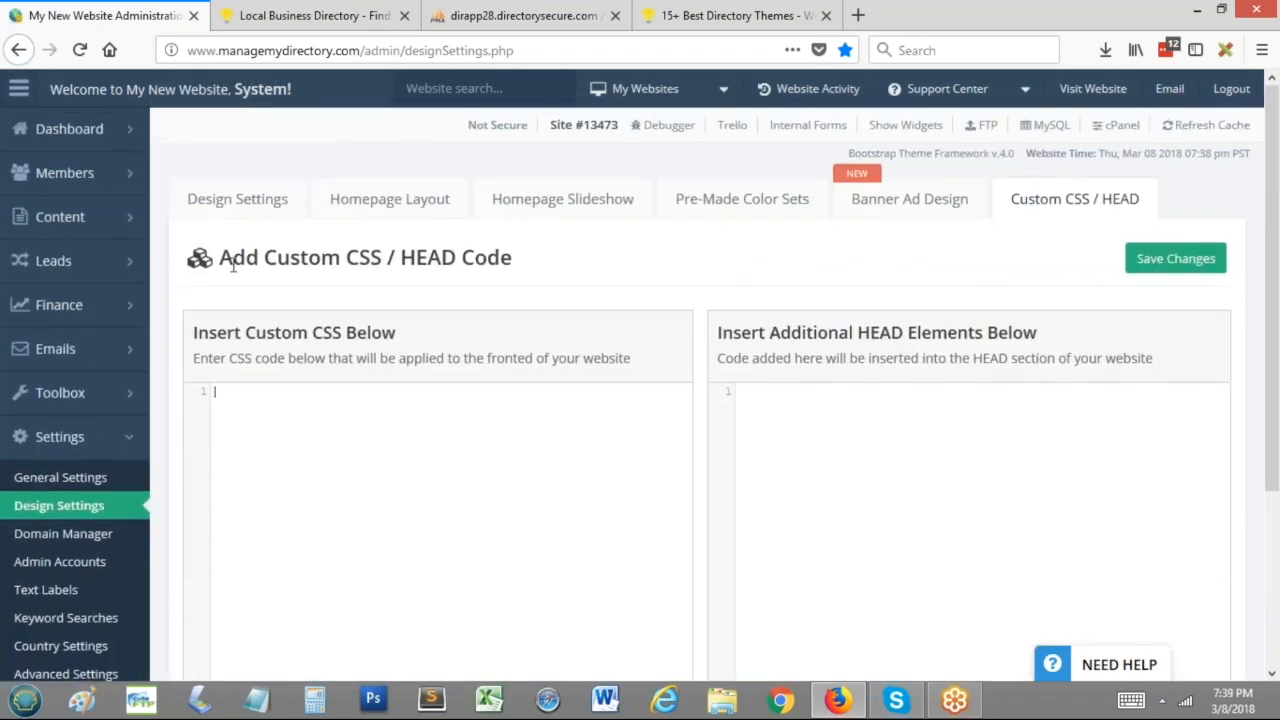
Step: Return to the custom design settings and view the Main Website Design and Main Menu Design sections
click(281, 204)
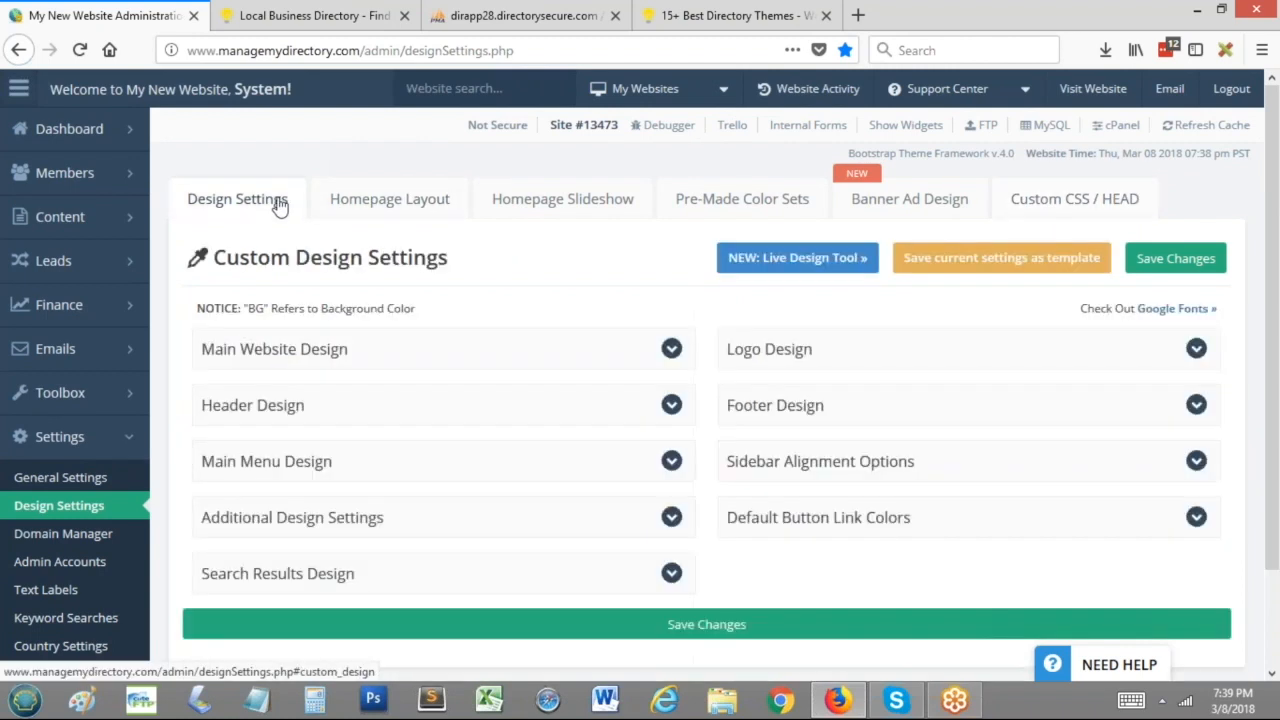
click(329, 348)
click(322, 349)
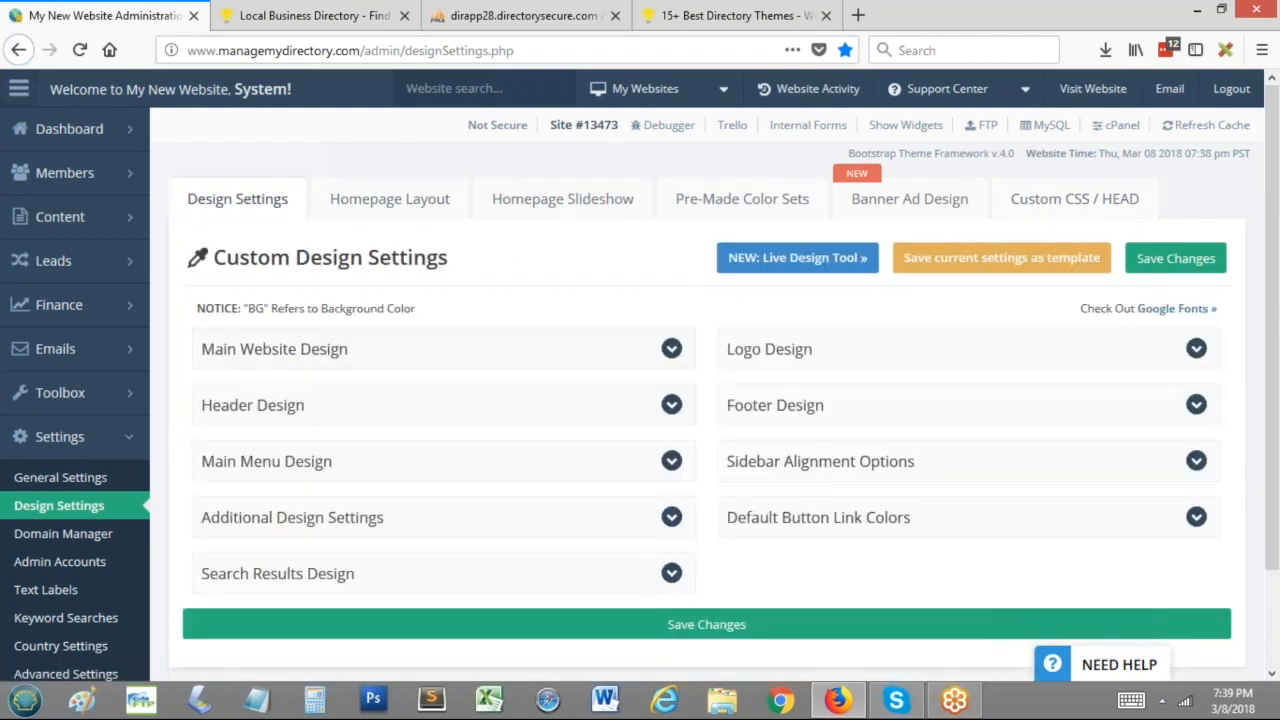
click(257, 478)
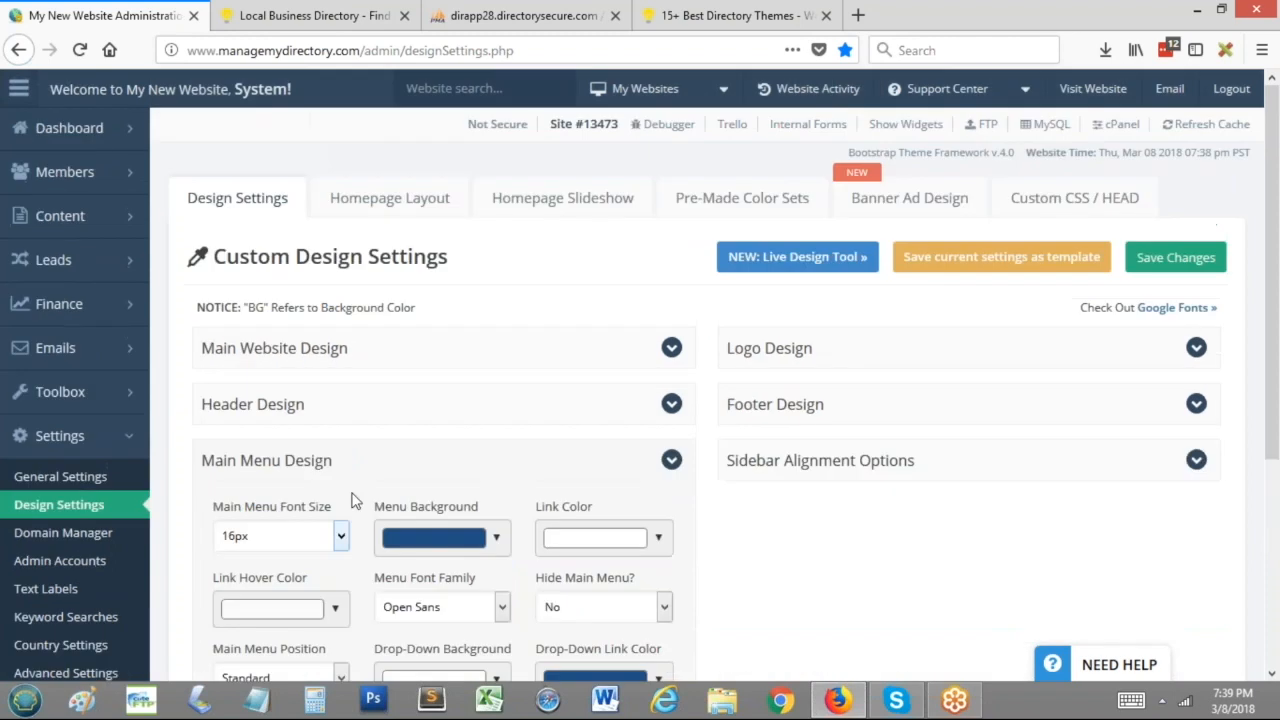
Step: Open the Homepage Layout settings and expand Homepage Search Settings
click(405, 205)
click(471, 349)
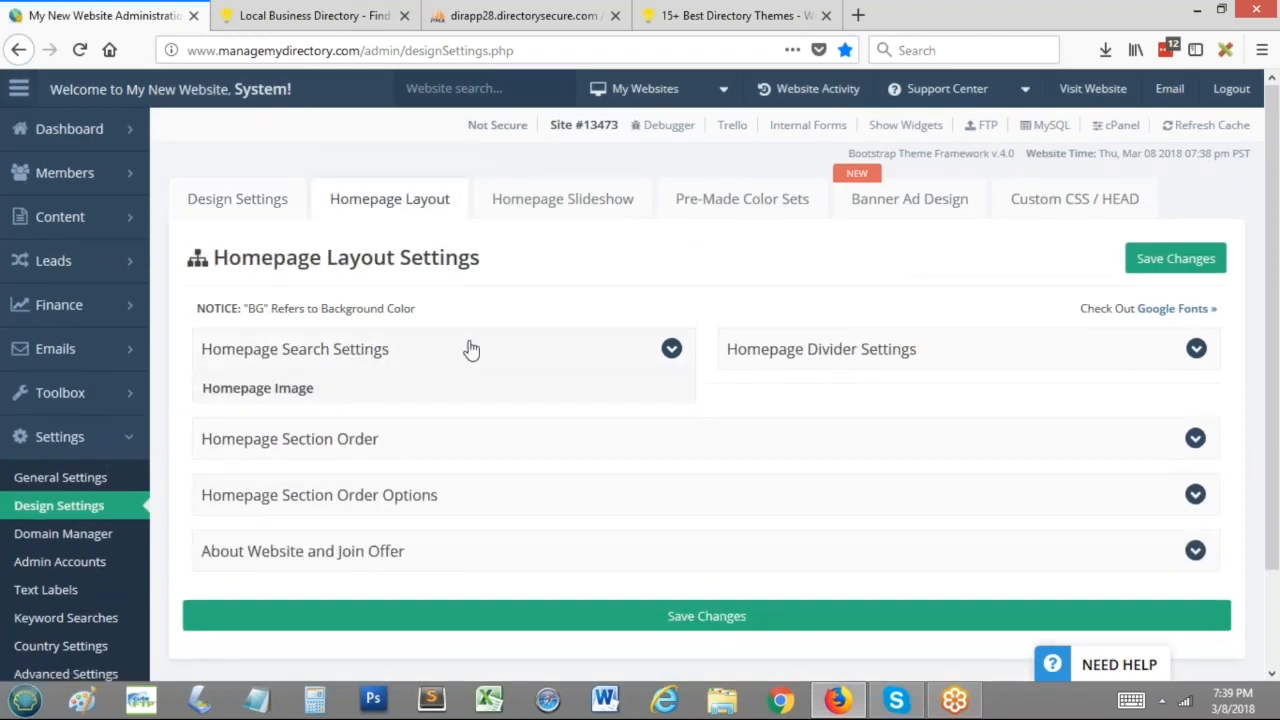
scroll(590, 312, down, 2)
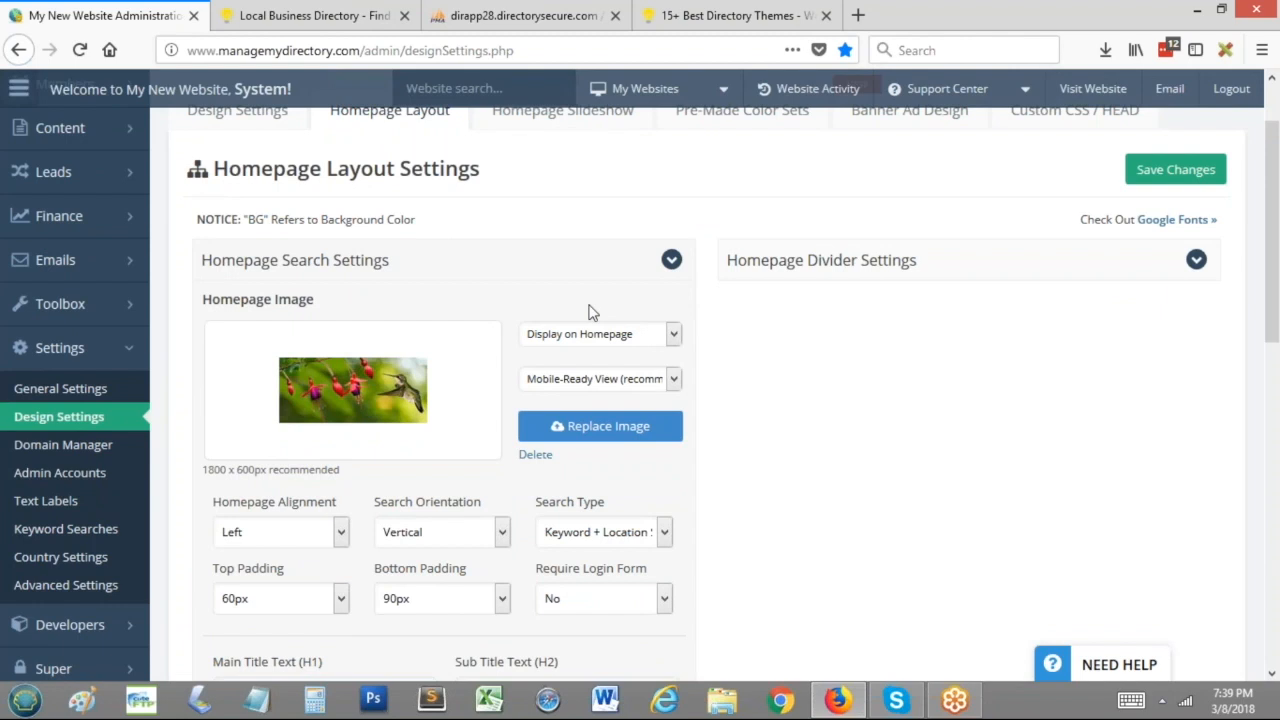
scroll(655, 353, down, 2)
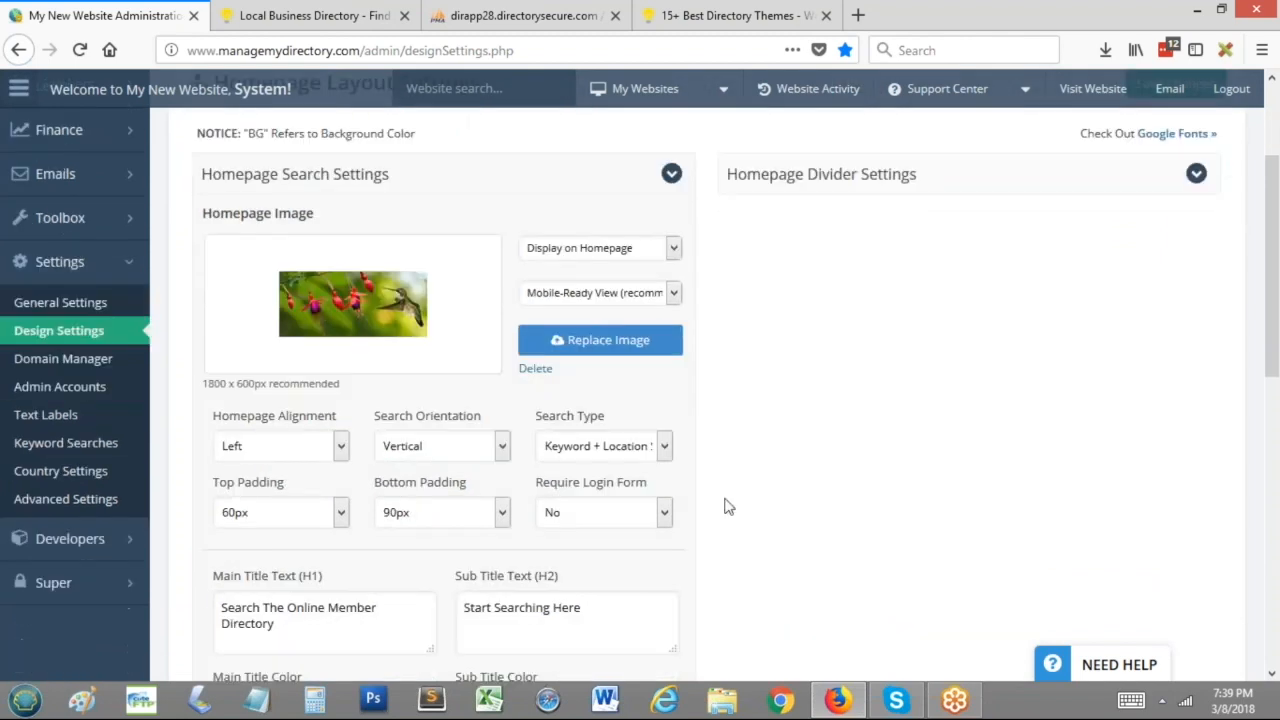
Step: Set the homepage Search Type to Coupons Search and the Search Orientation to Horizontal
drag(531, 330, 576, 330)
click(620, 360)
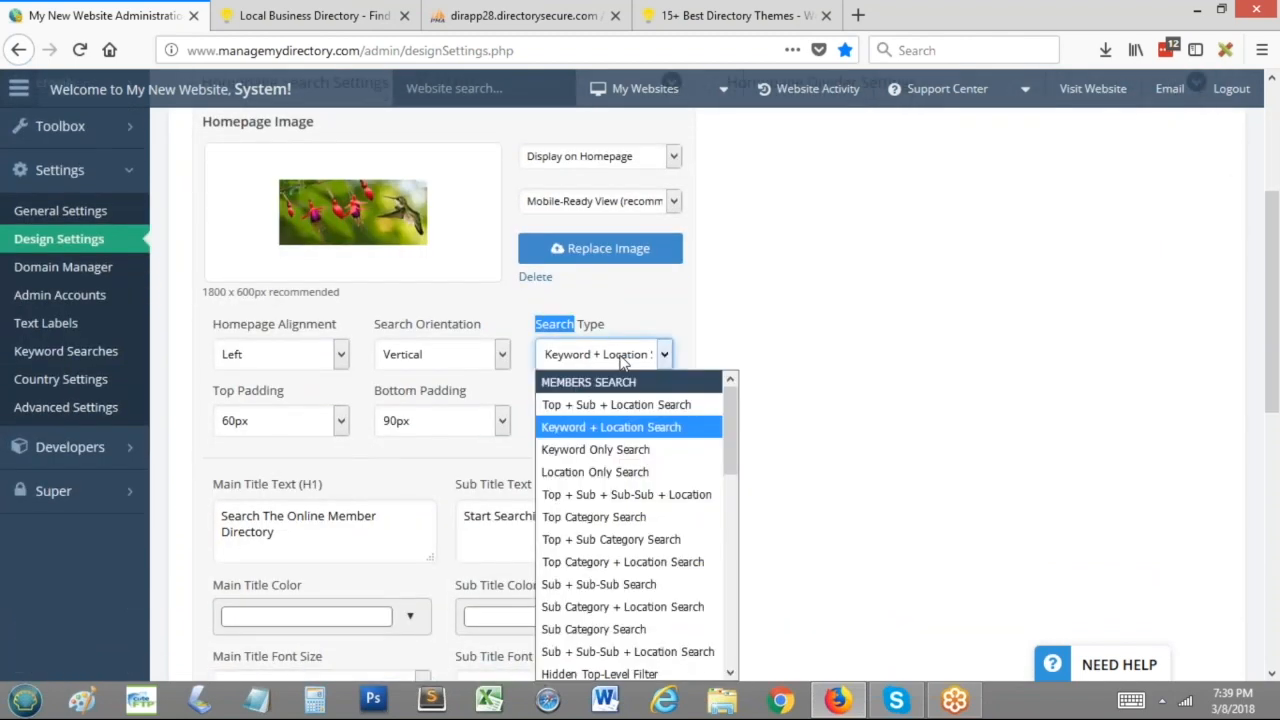
scroll(648, 285, down, 2)
click(646, 277)
scroll(640, 380, down, 2)
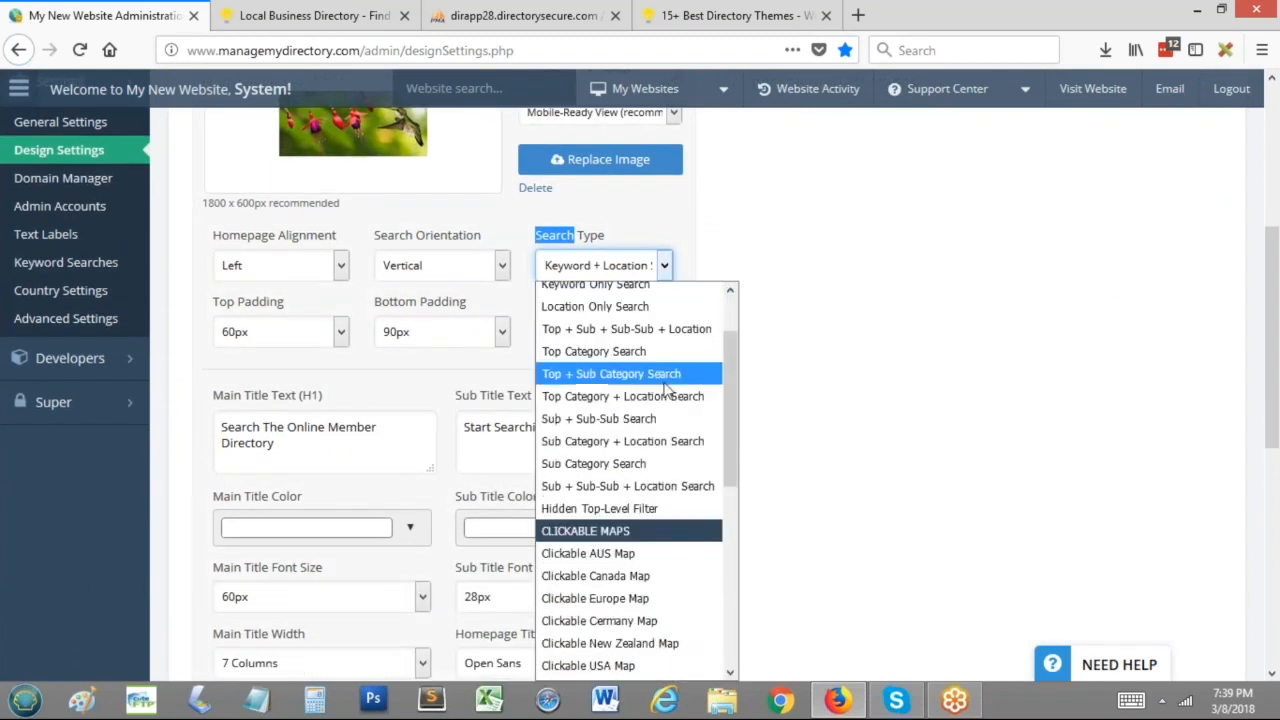
scroll(620, 360, up, 2)
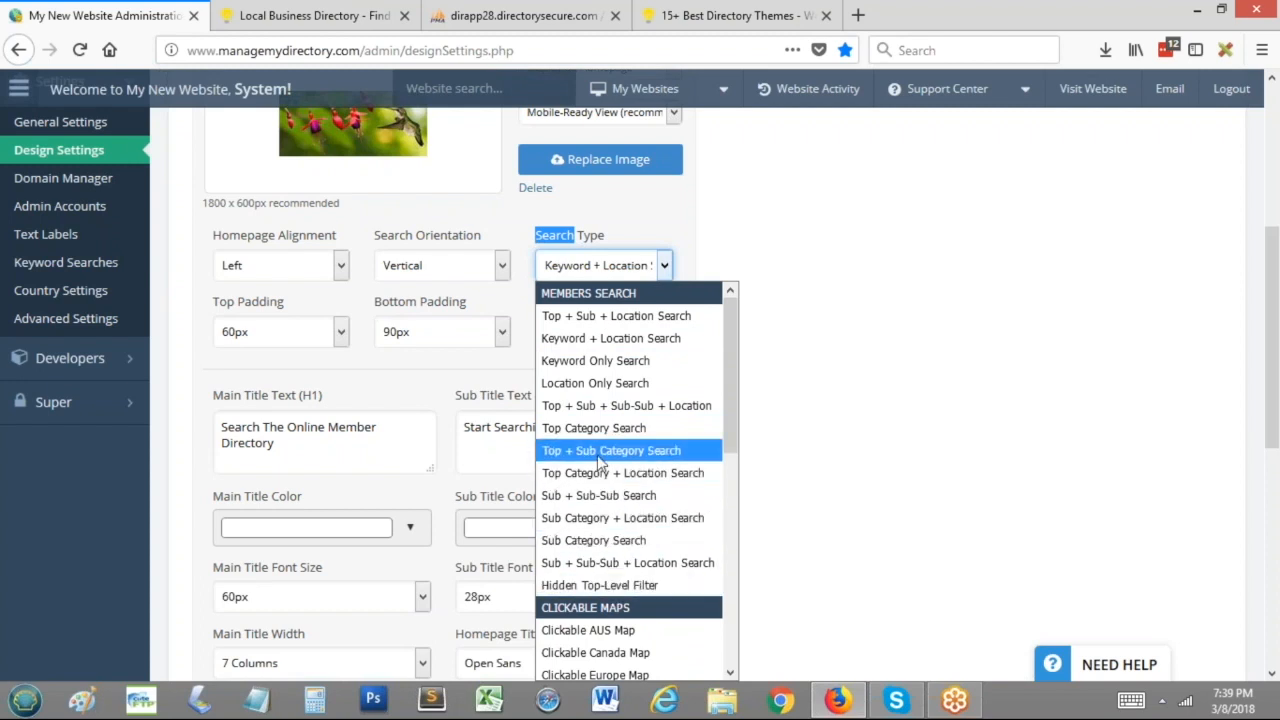
scroll(628, 470, down, 4)
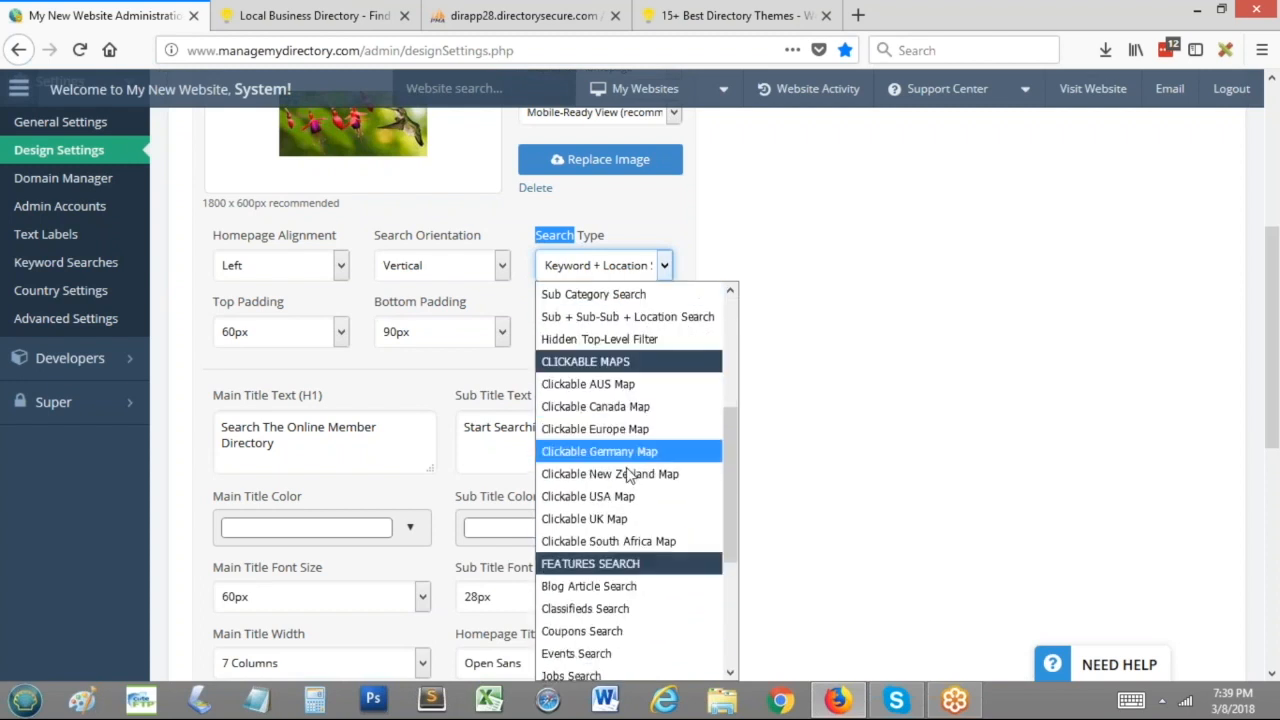
scroll(628, 476, down, 3)
scroll(606, 543, down, 1)
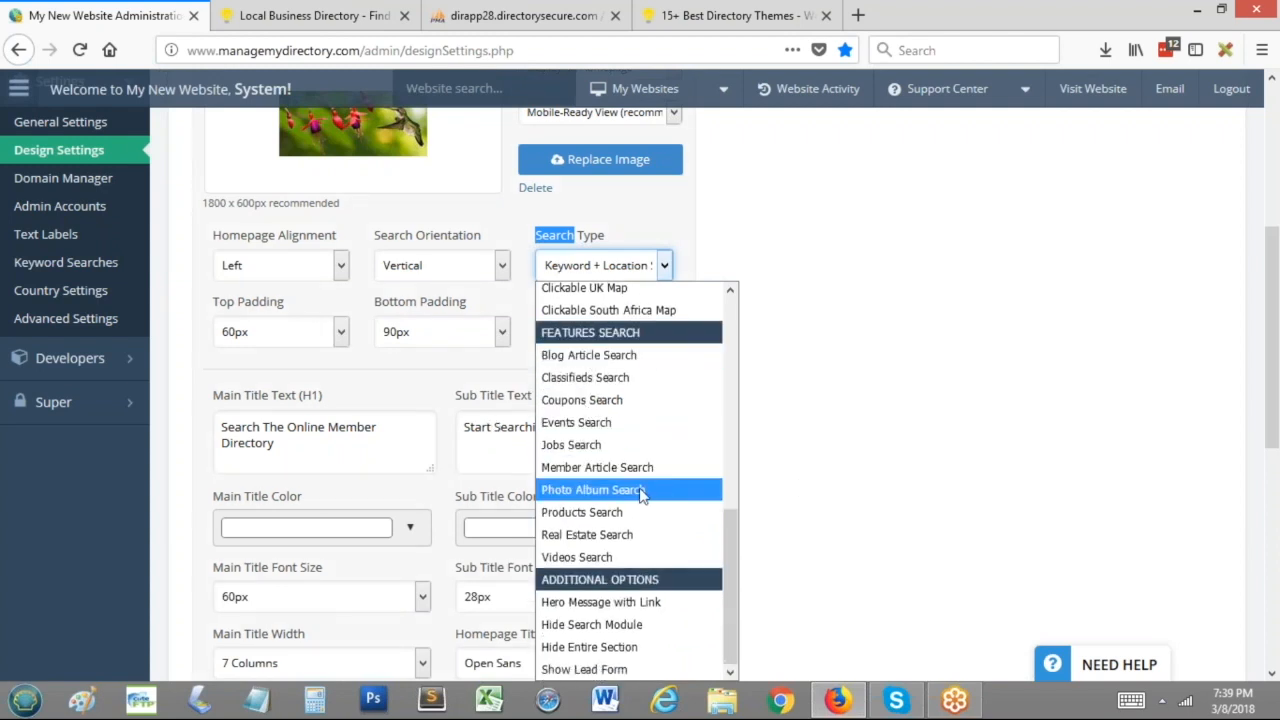
click(590, 401)
click(637, 350)
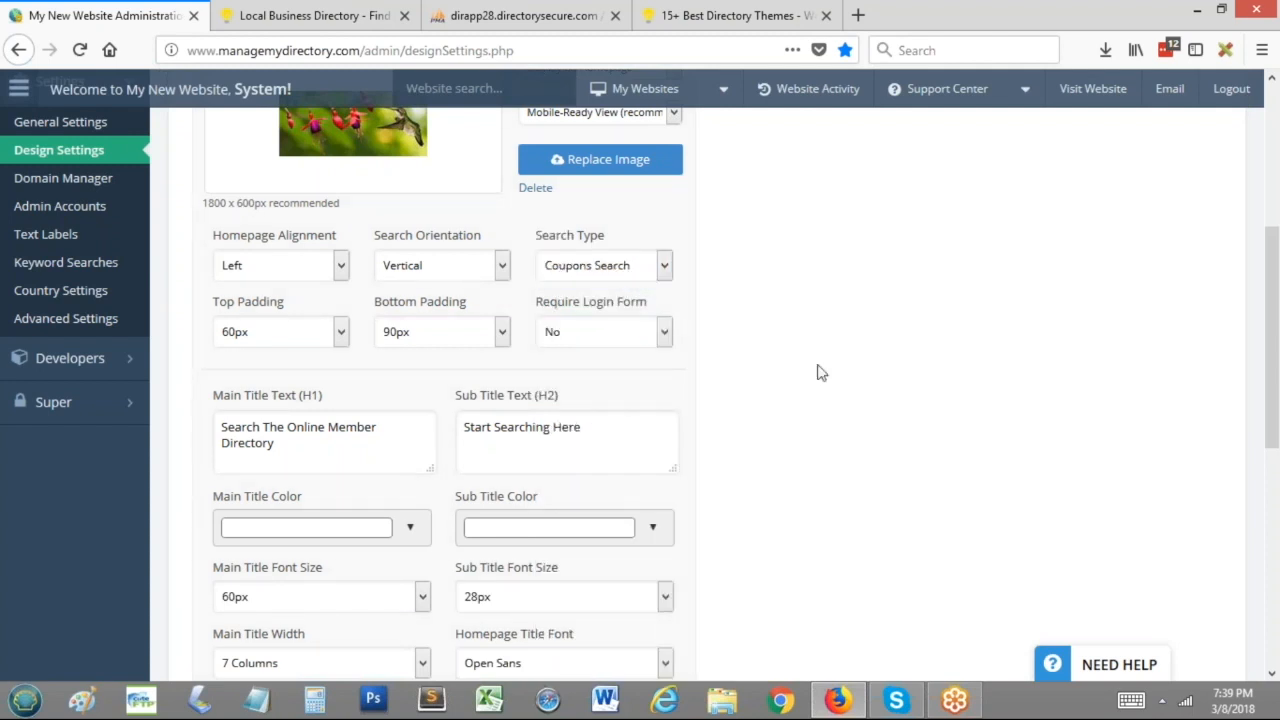
click(392, 264)
click(405, 315)
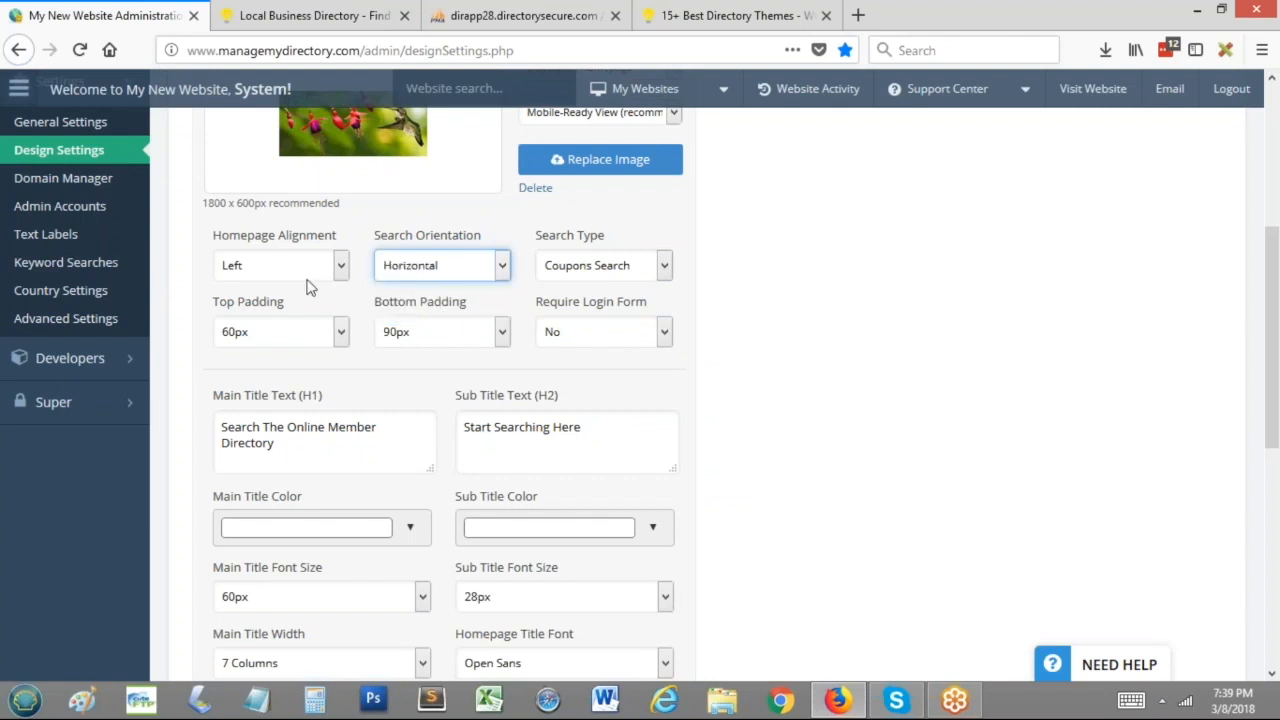
Step: Replace the homepage's Main Title Text (H1) with "Search to Find Coupons"
click(259, 452)
key(ctrl+a)
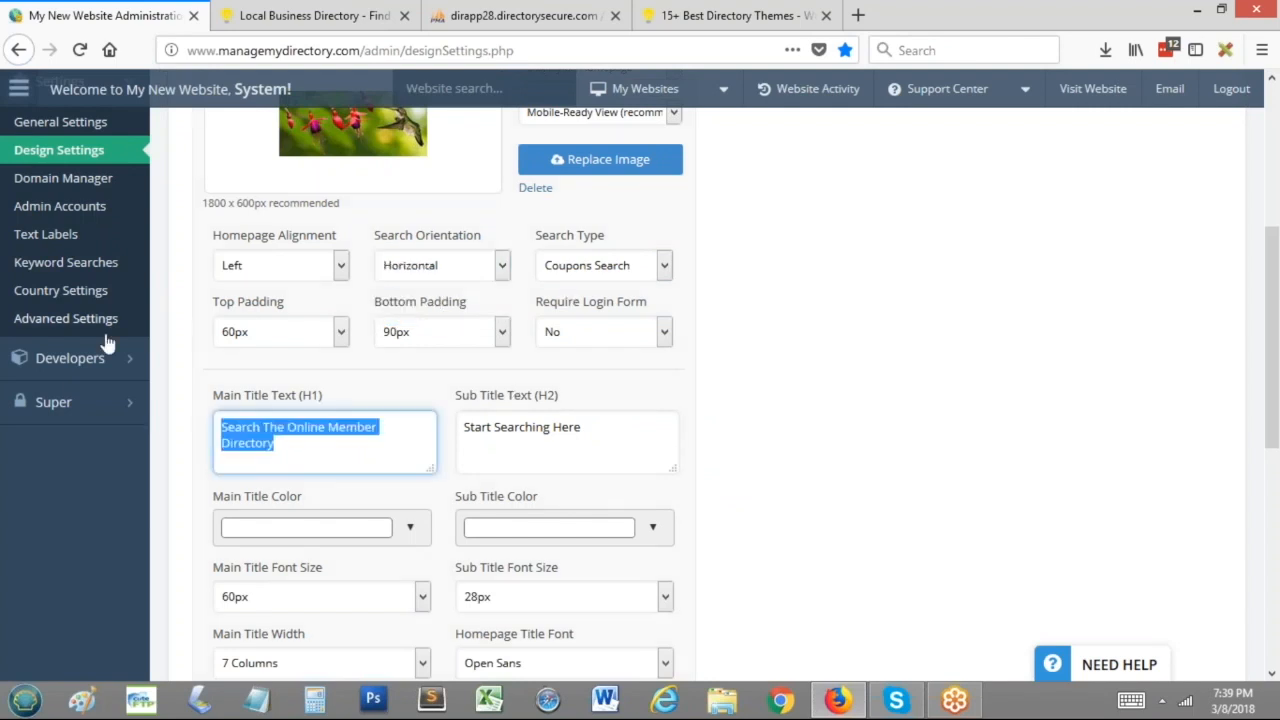
text(Seach to)
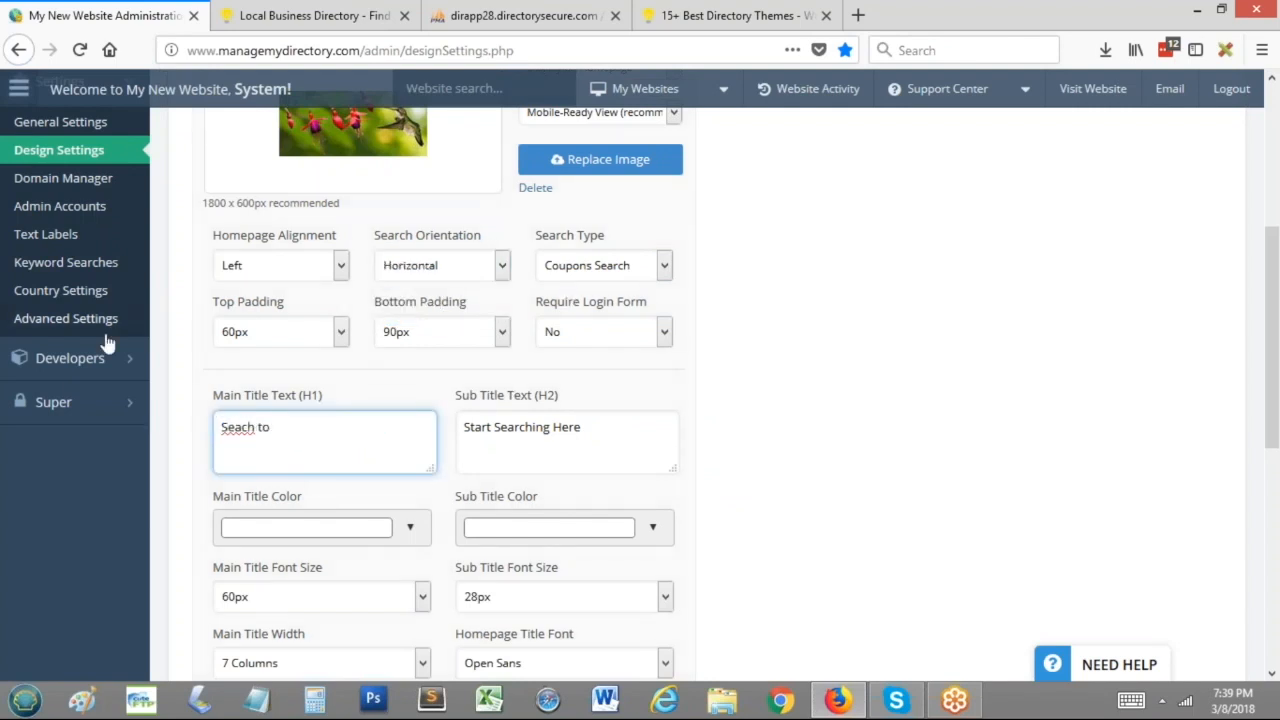
text( Find Coupons)
mouse_move(108, 350)
right_click(245, 426)
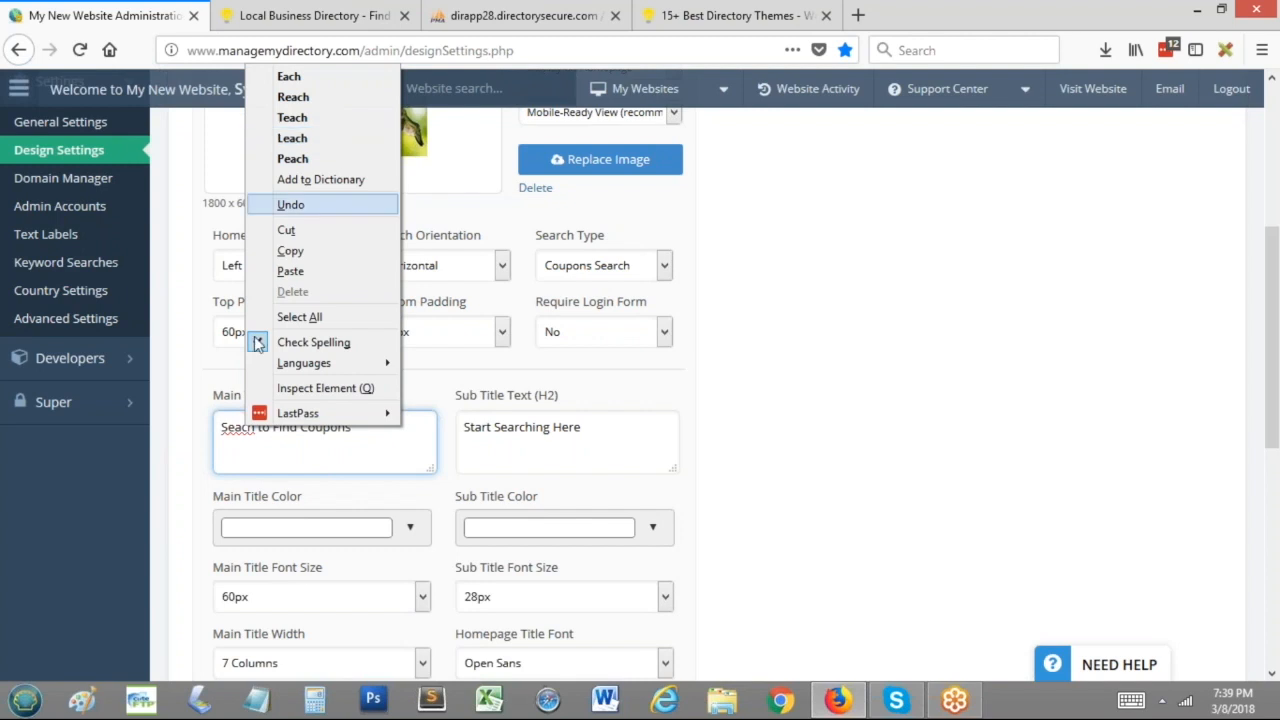
click(236, 424)
click(244, 426)
text(r)
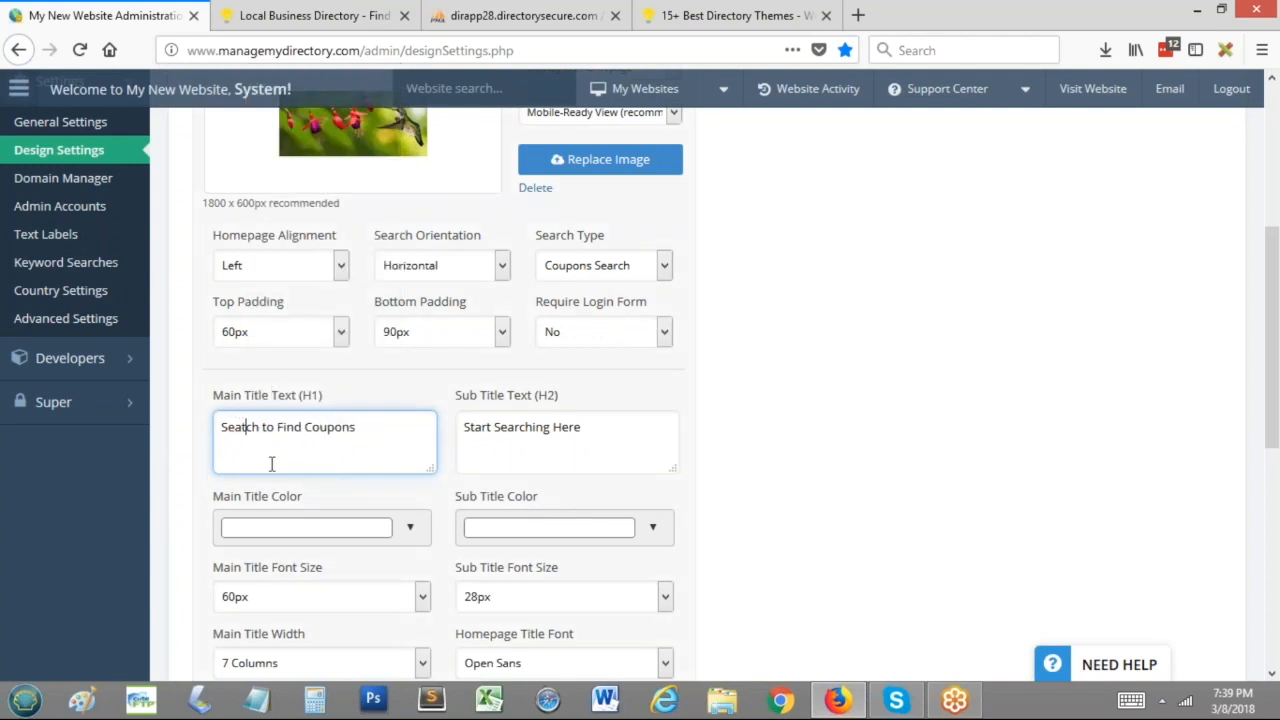
double_click(244, 426)
text(Search)
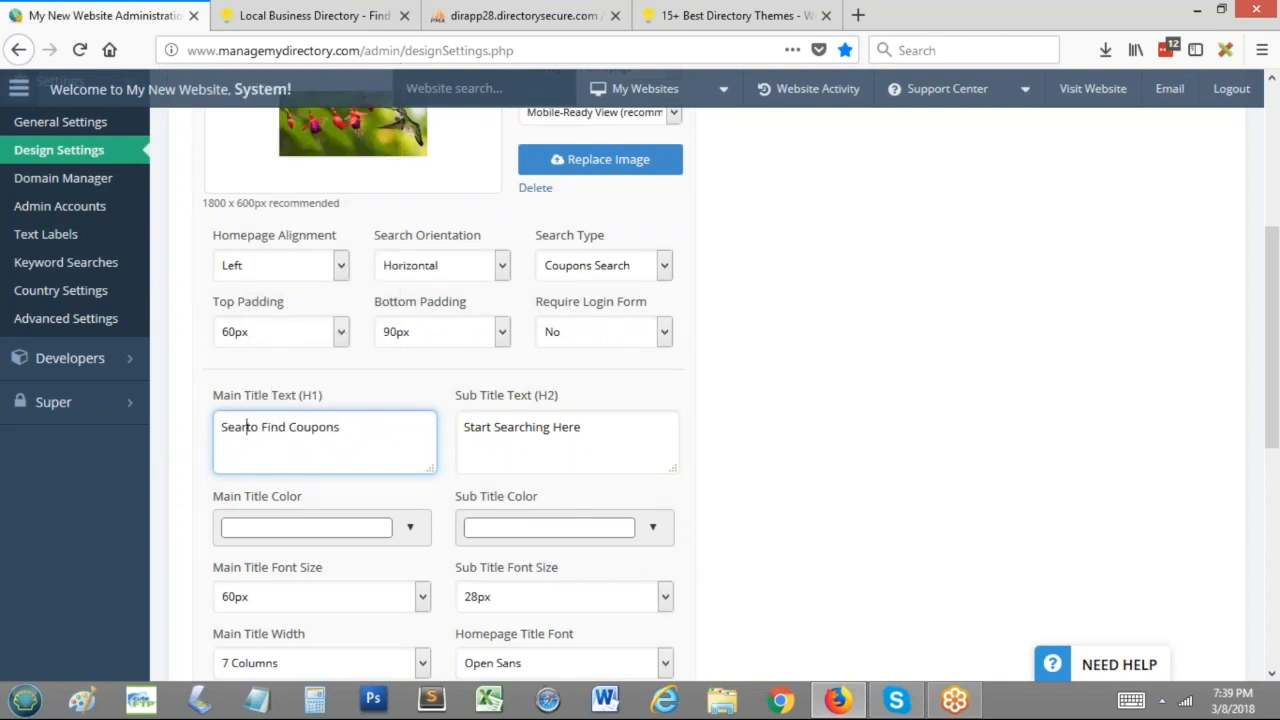
scroll(1023, 323, up, 5)
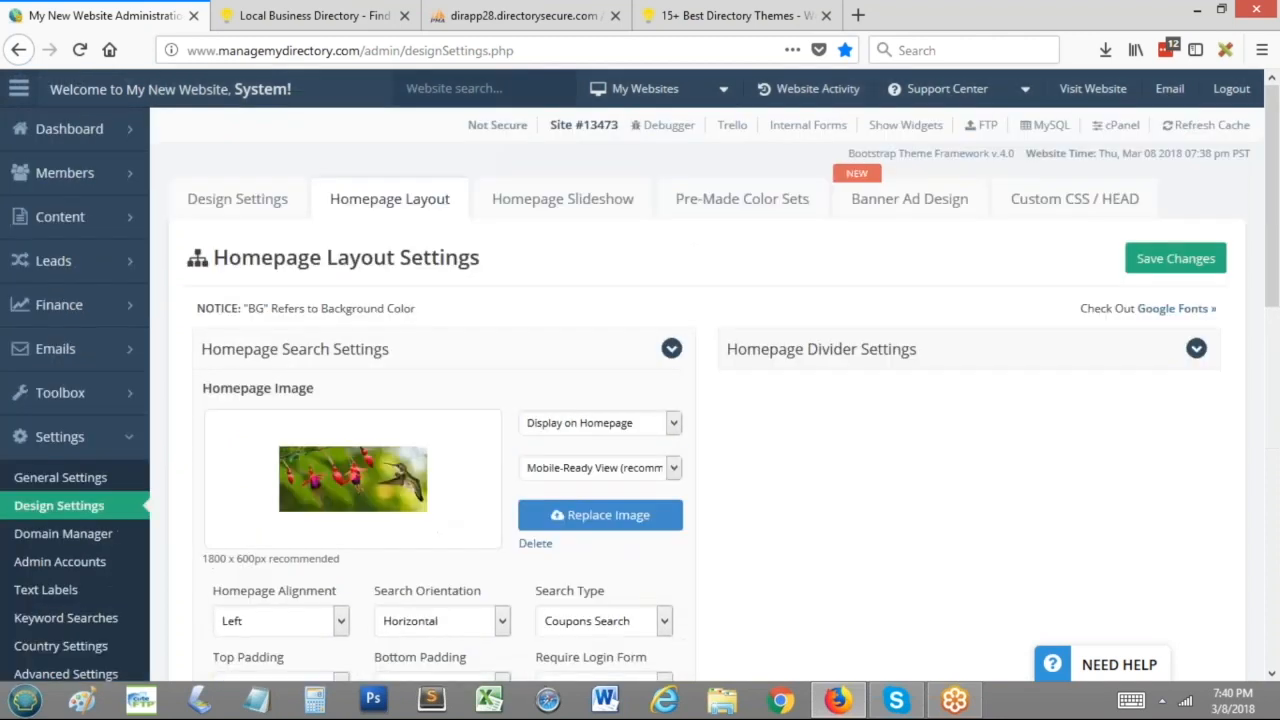
Step: Save the homepage layout changes and reload the live homepage to show the new search section
click(1157, 270)
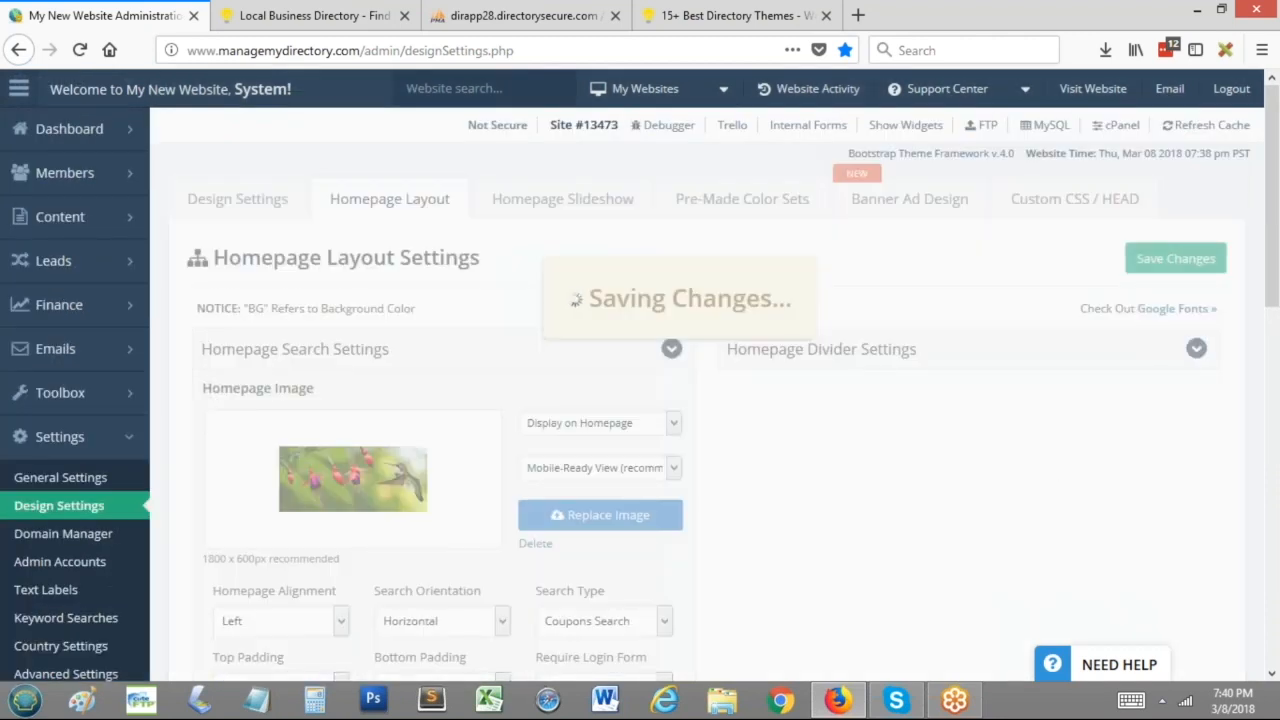
key(ctrl+Tab)
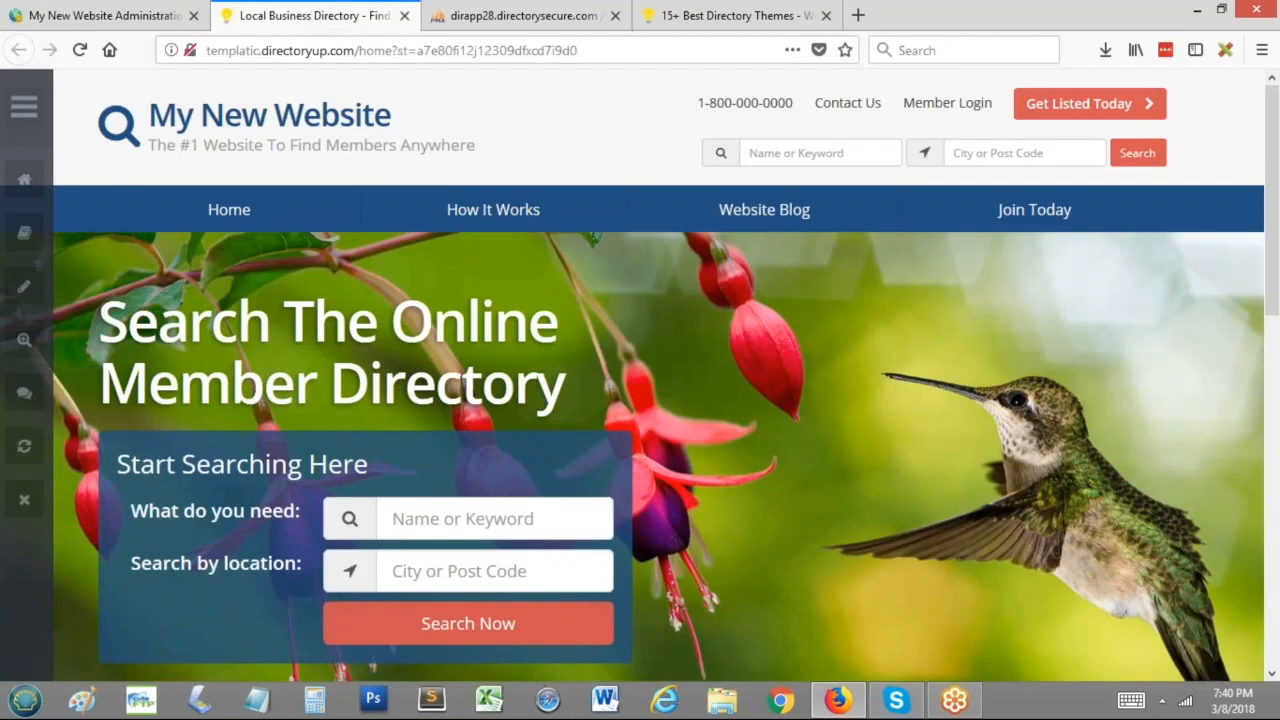
click(79, 49)
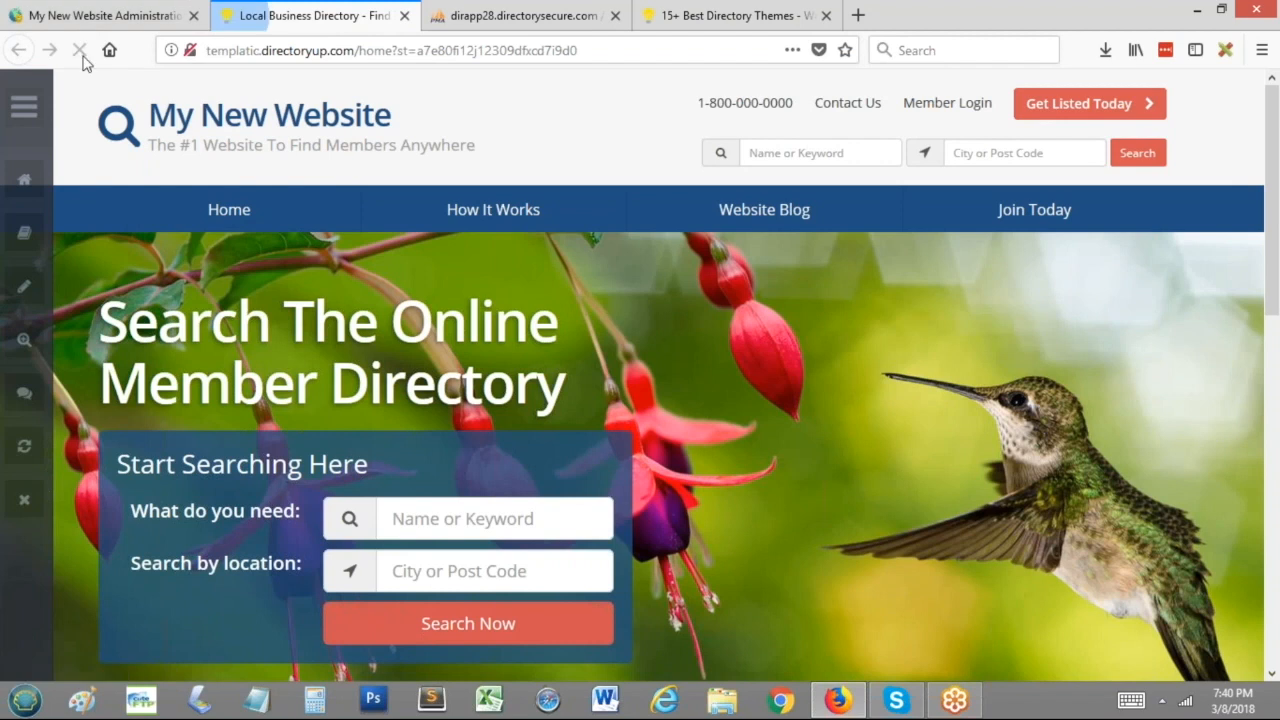
click(80, 50)
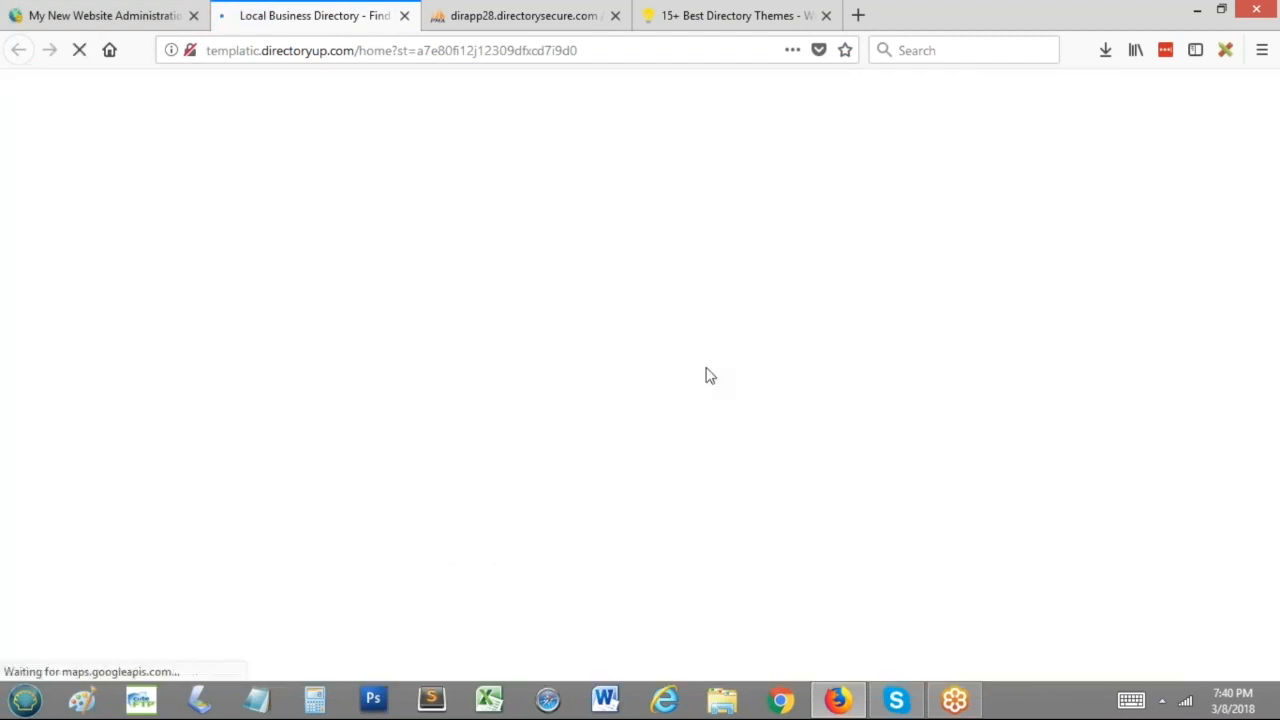
scroll(234, 386, down, 1)
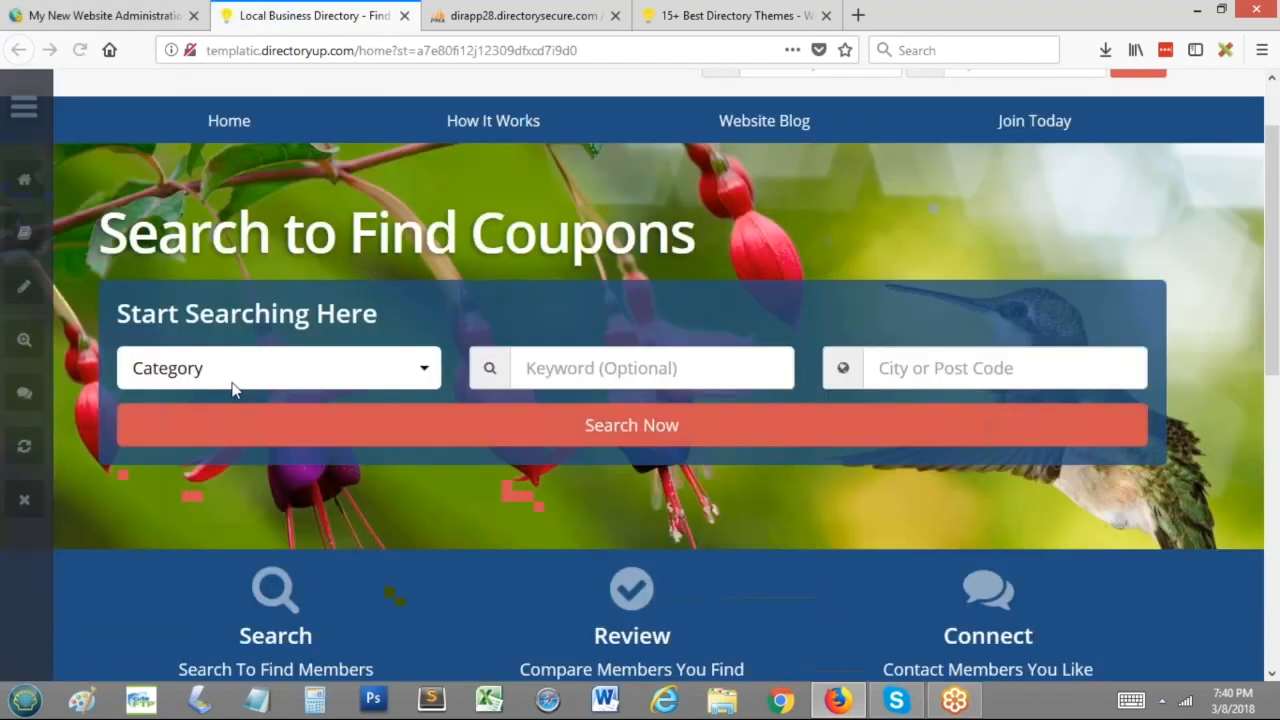
Step: Review the homepage's coupon search title and its category, keyword and location fields
drag(98, 232, 604, 240)
click(604, 240)
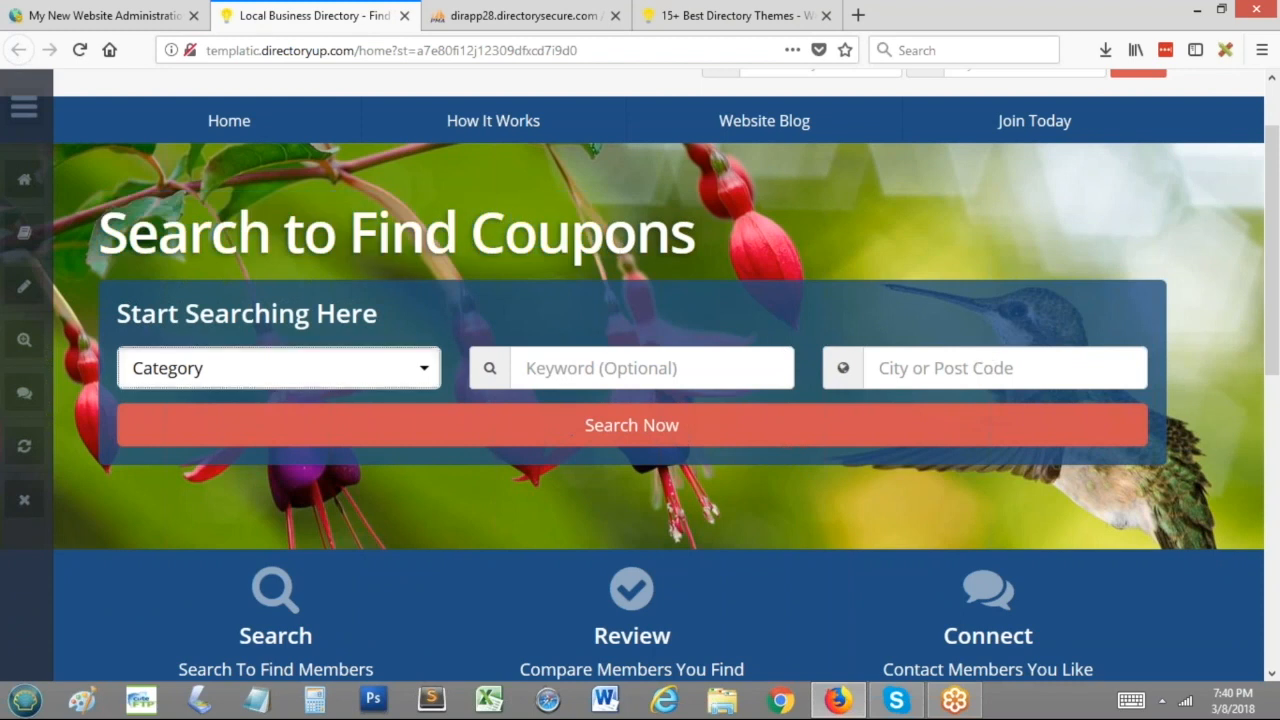
click(290, 370)
click(900, 369)
click(620, 369)
click(330, 369)
click(288, 370)
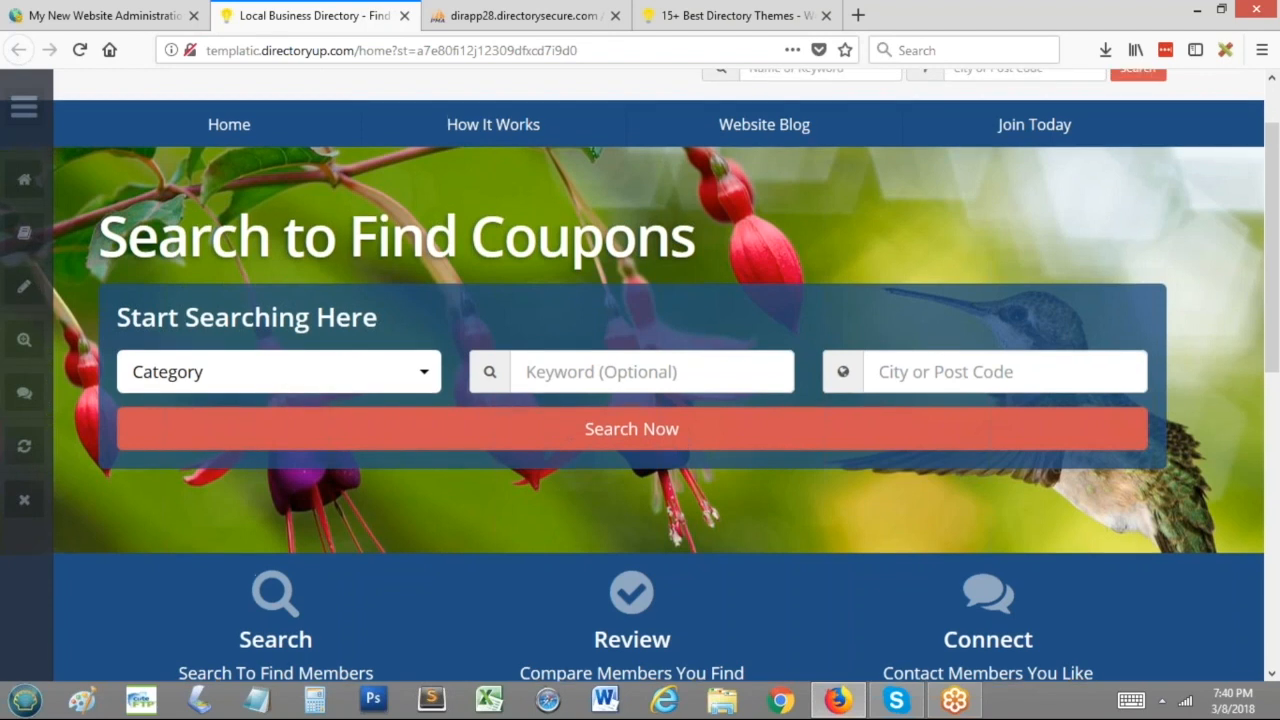
scroll(290, 373, down, 2)
scroll(168, 210, up, 3)
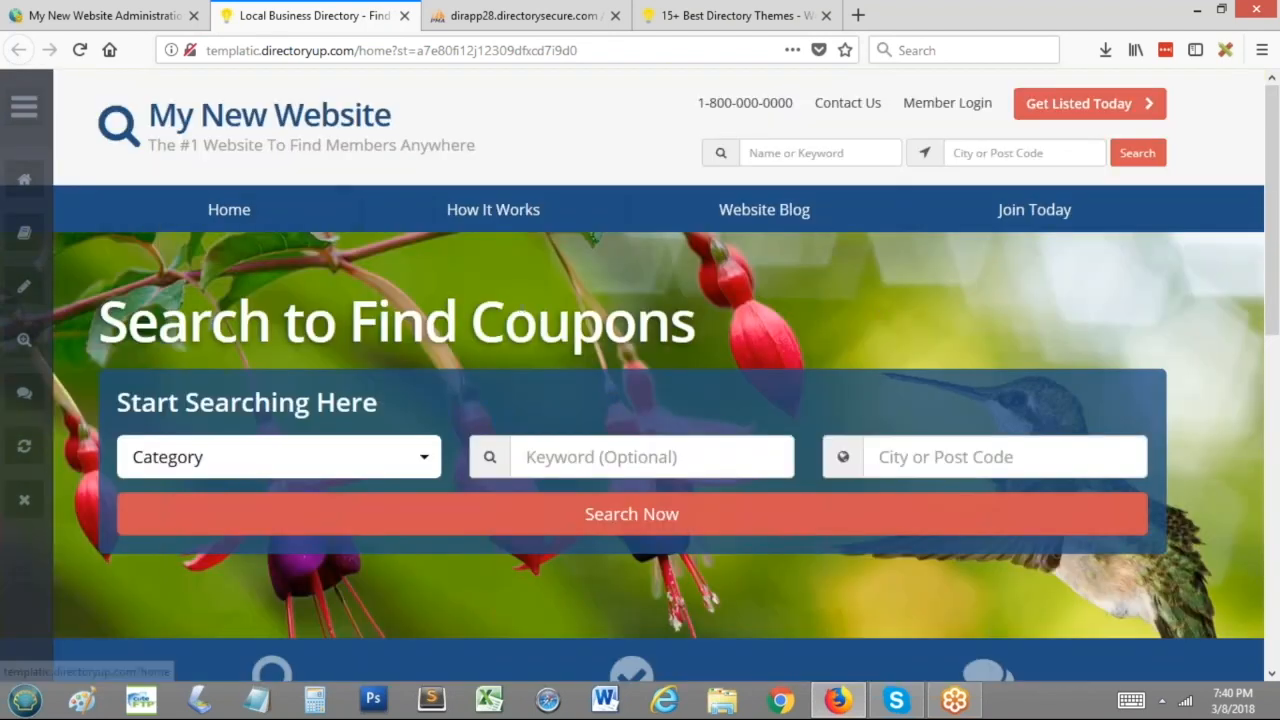
Step: Open the admin member list and log in to the account of the Premium sample member listing
click(105, 15)
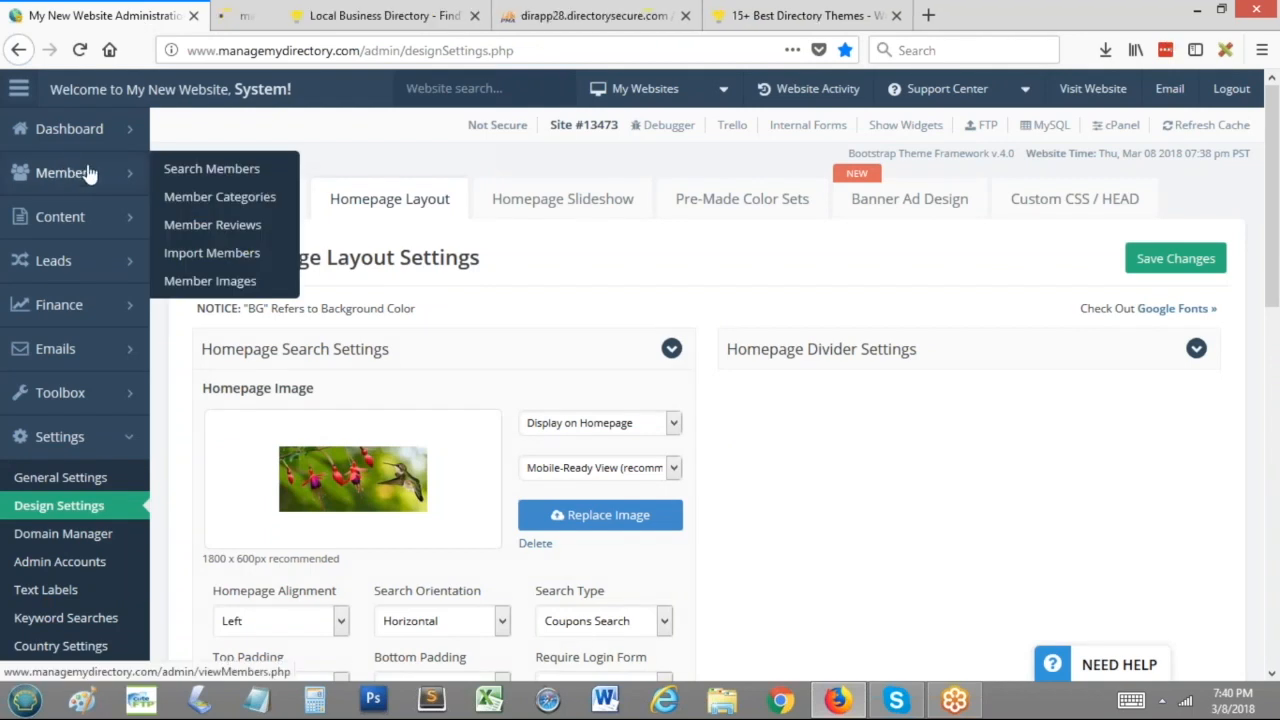
click(66, 170)
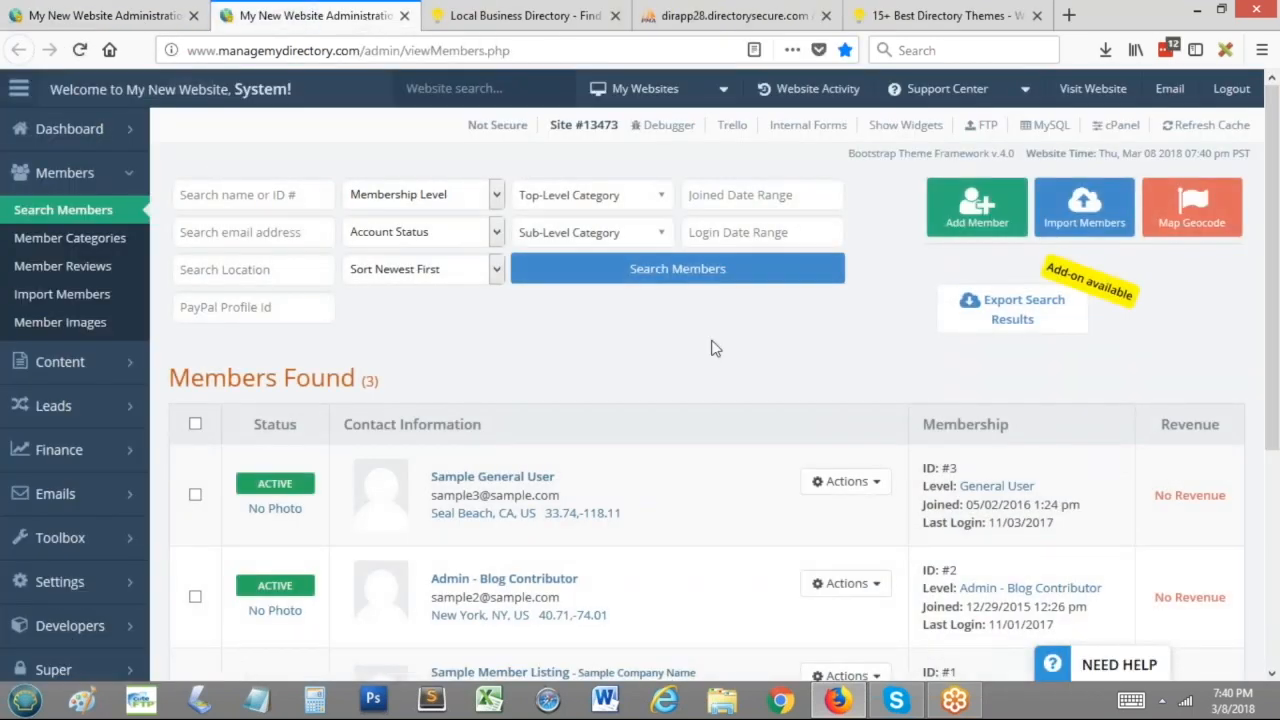
scroll(674, 389, down, 5)
click(846, 410)
scroll(600, 380, up, 3)
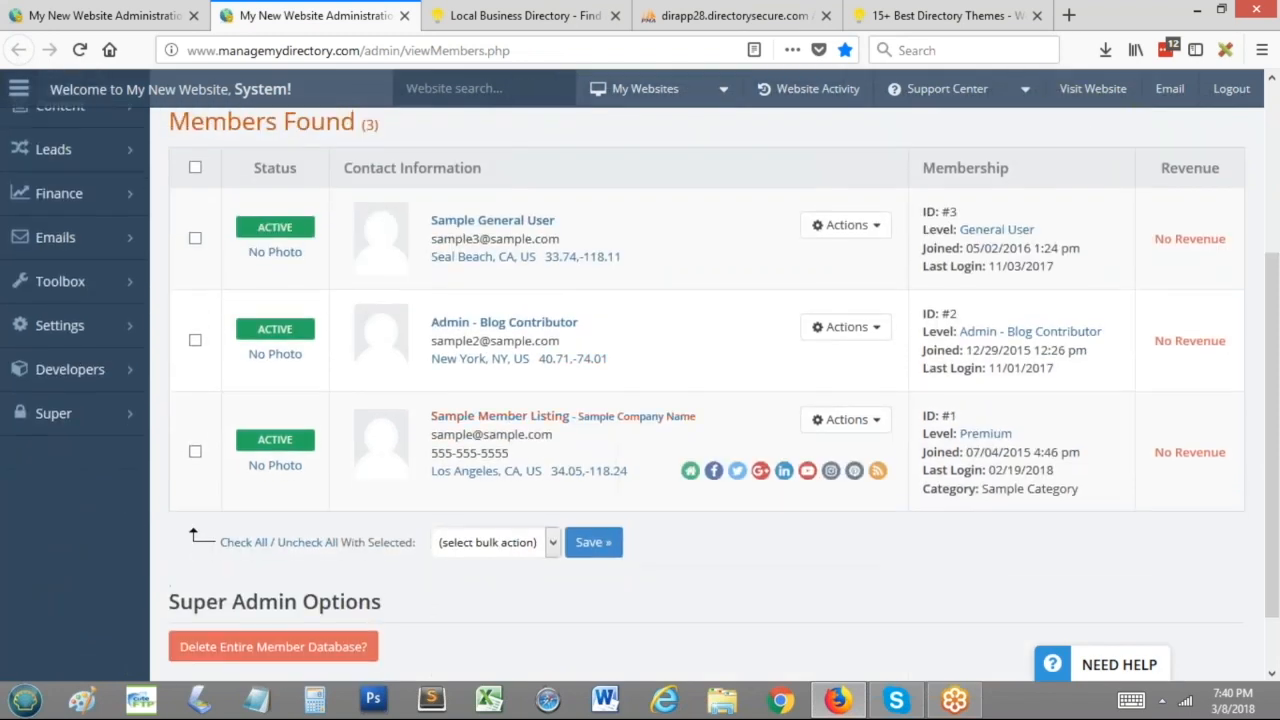
scroll(583, 335, down, 2)
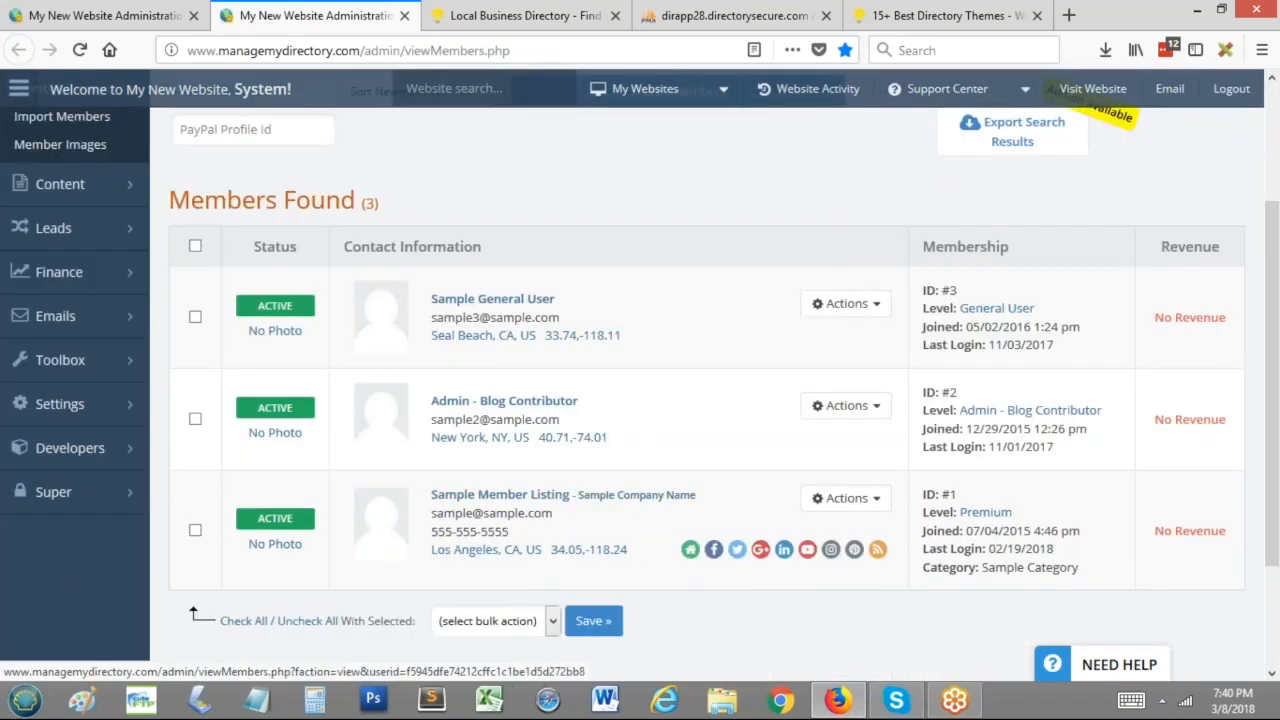
click(846, 498)
click(811, 526)
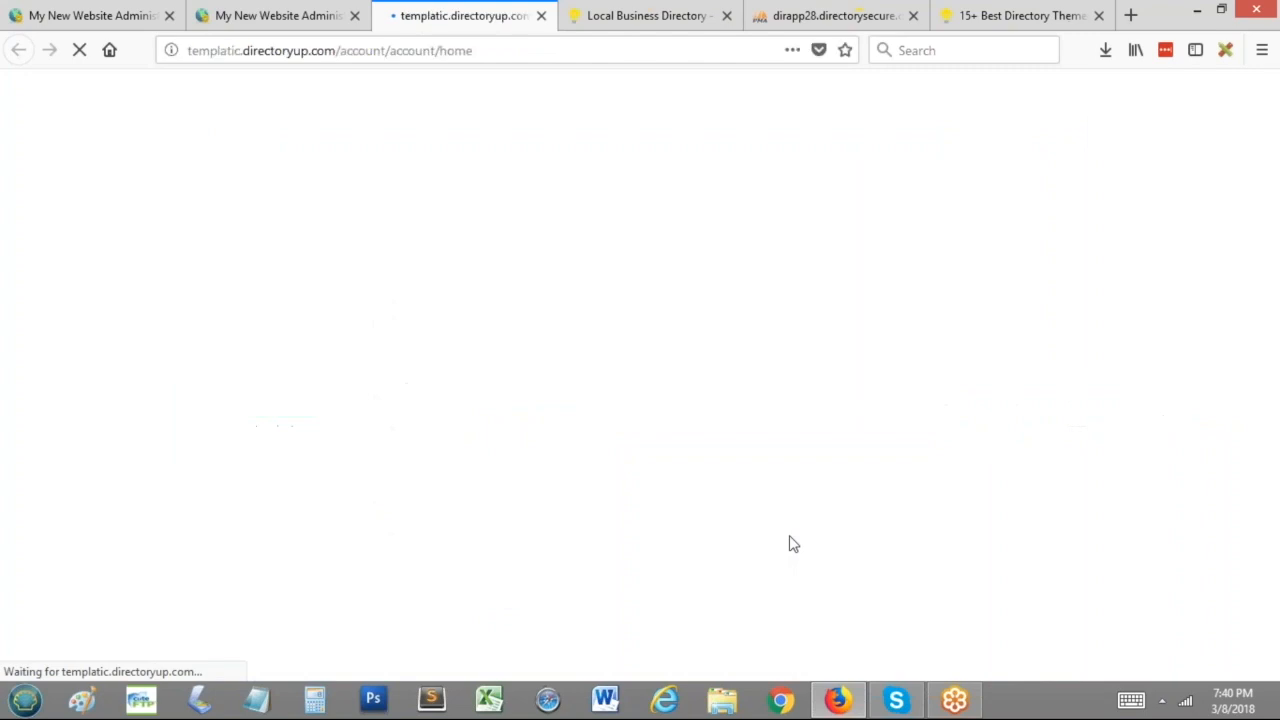
Step: Open the Add Coupon form from the member's account dashboard
scroll(960, 491, down, 1)
scroll(960, 491, down, 4)
click(517, 283)
scroll(882, 352, down, 2)
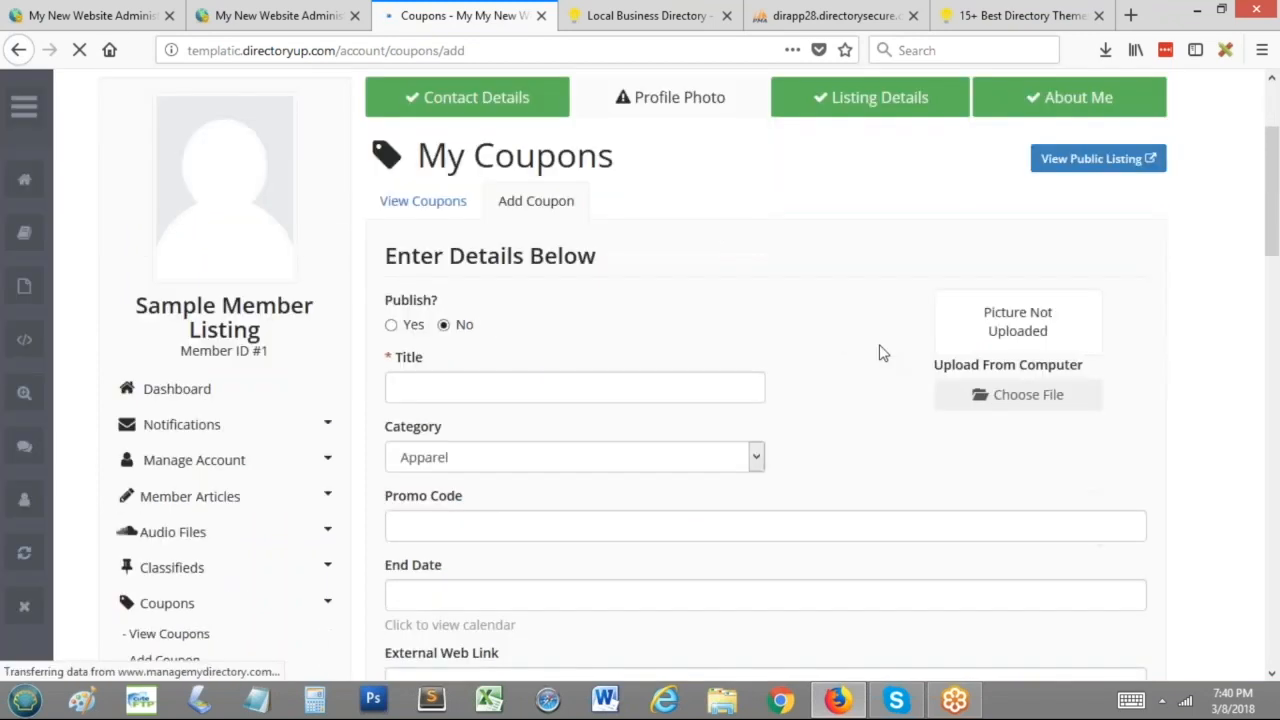
Step: Set the new coupon's Publish option to Yes and enter "Coupon TItle" as its title
scroll(882, 352, down, 1)
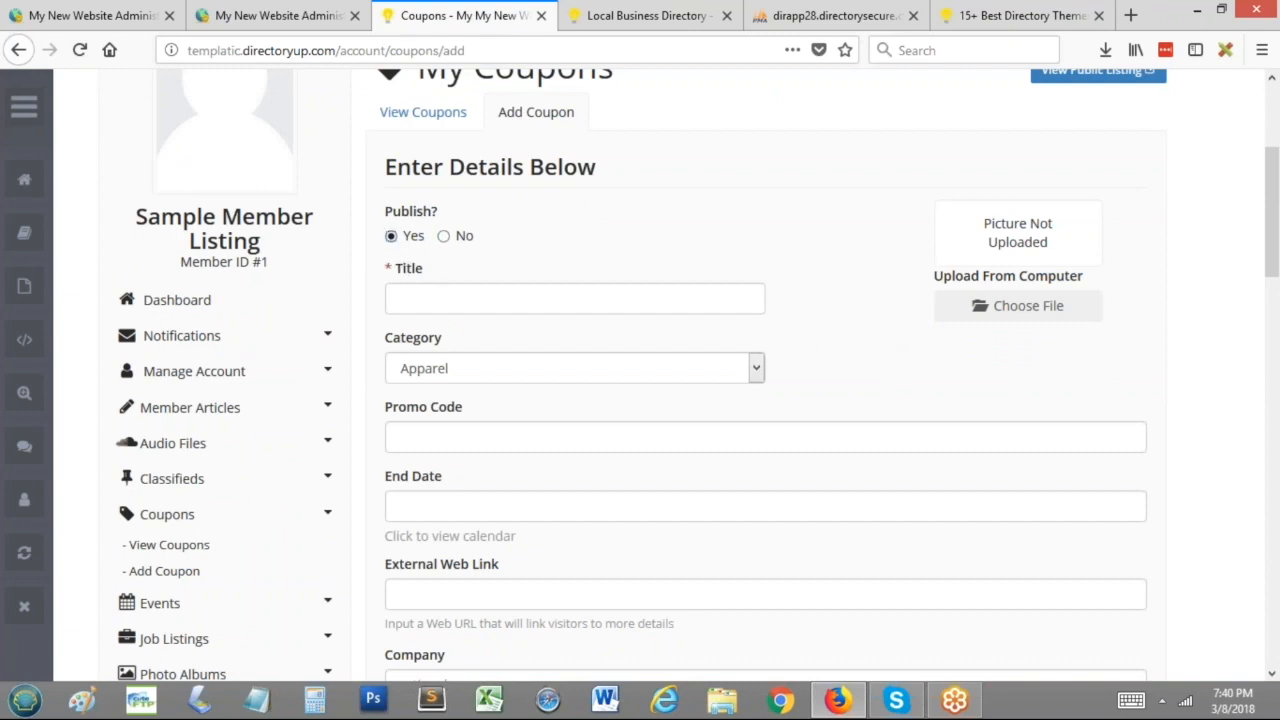
click(452, 299)
text(Coupon Title)
Step: Attach the image file "0" from the Desktop folder as the coupon's picture
click(1020, 305)
click(40, 136)
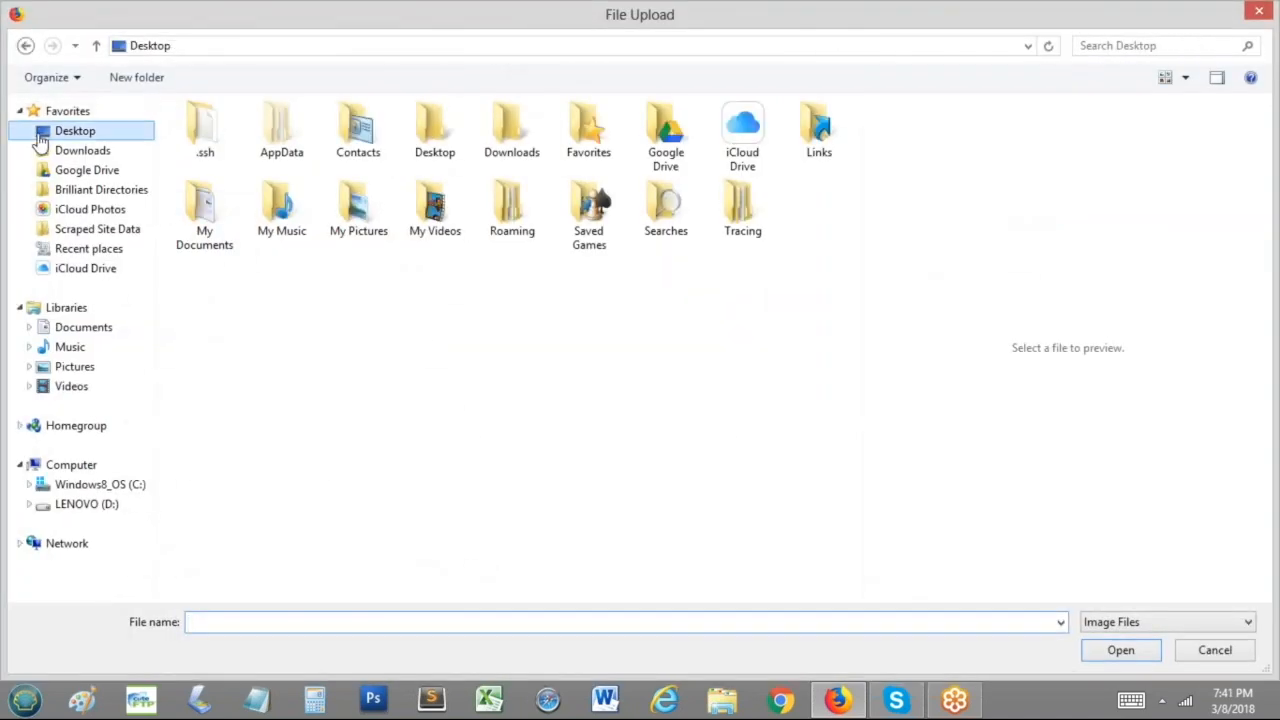
drag(860, 543, 858, 112)
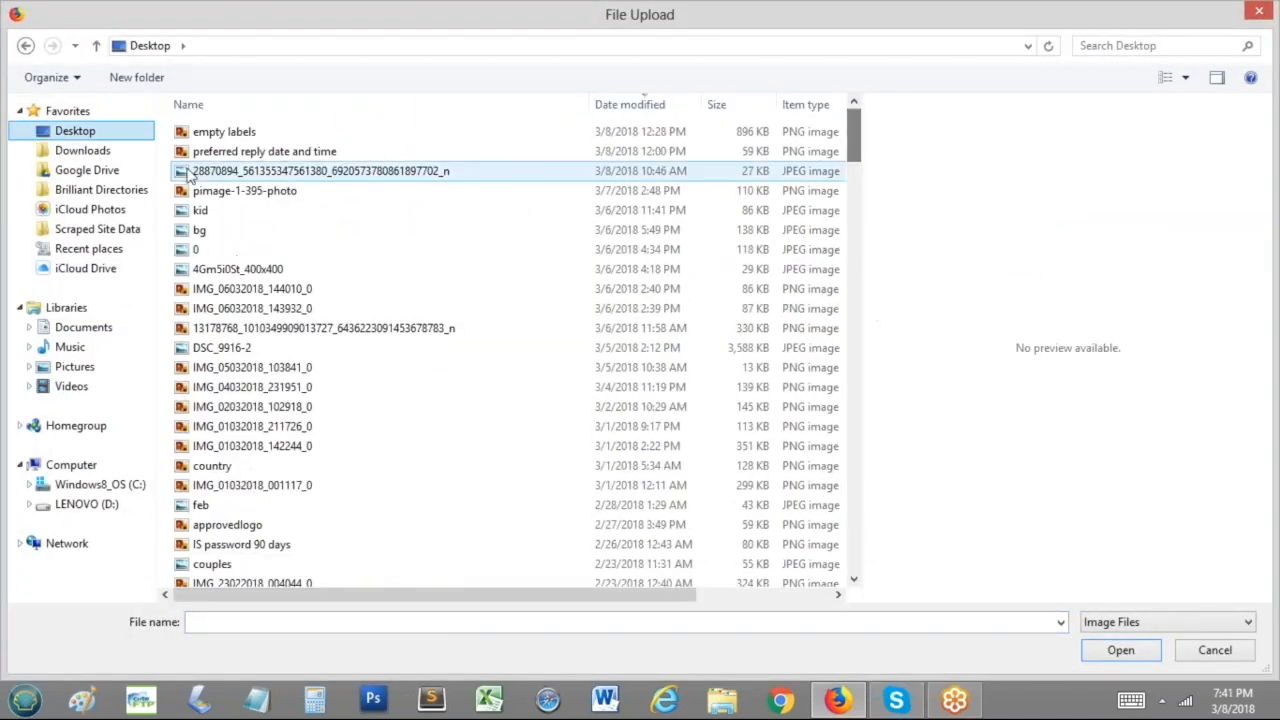
click(230, 231)
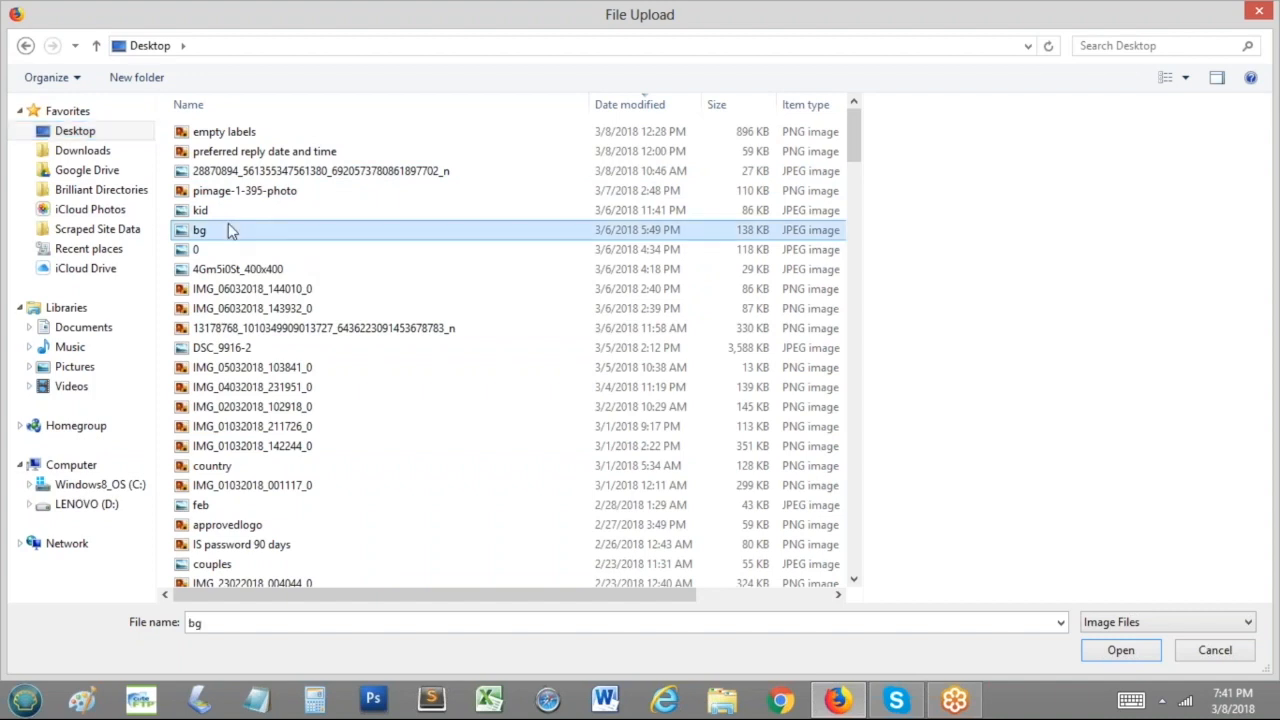
click(222, 249)
click(1145, 654)
Step: Enter the promo code 50OFF and set the coupon's end date to 03/16/2018 7:41 PM
scroll(426, 400, down, 2)
click(426, 346)
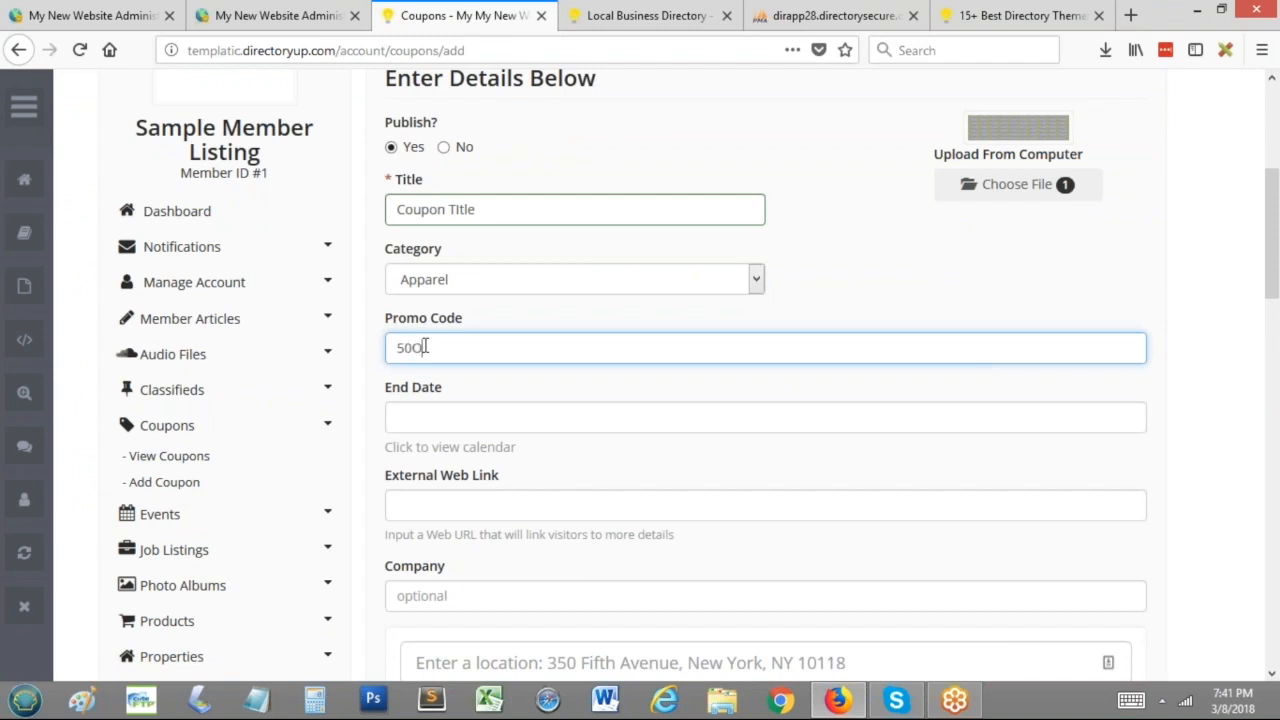
click(445, 417)
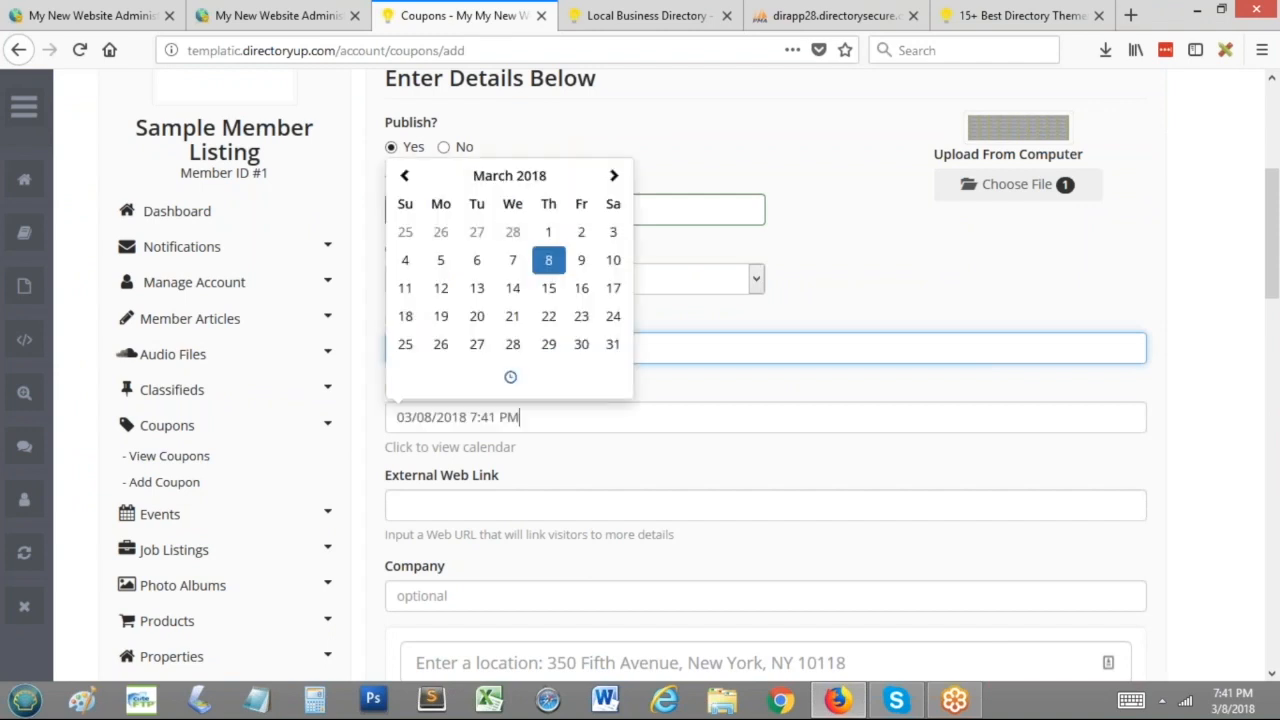
click(581, 288)
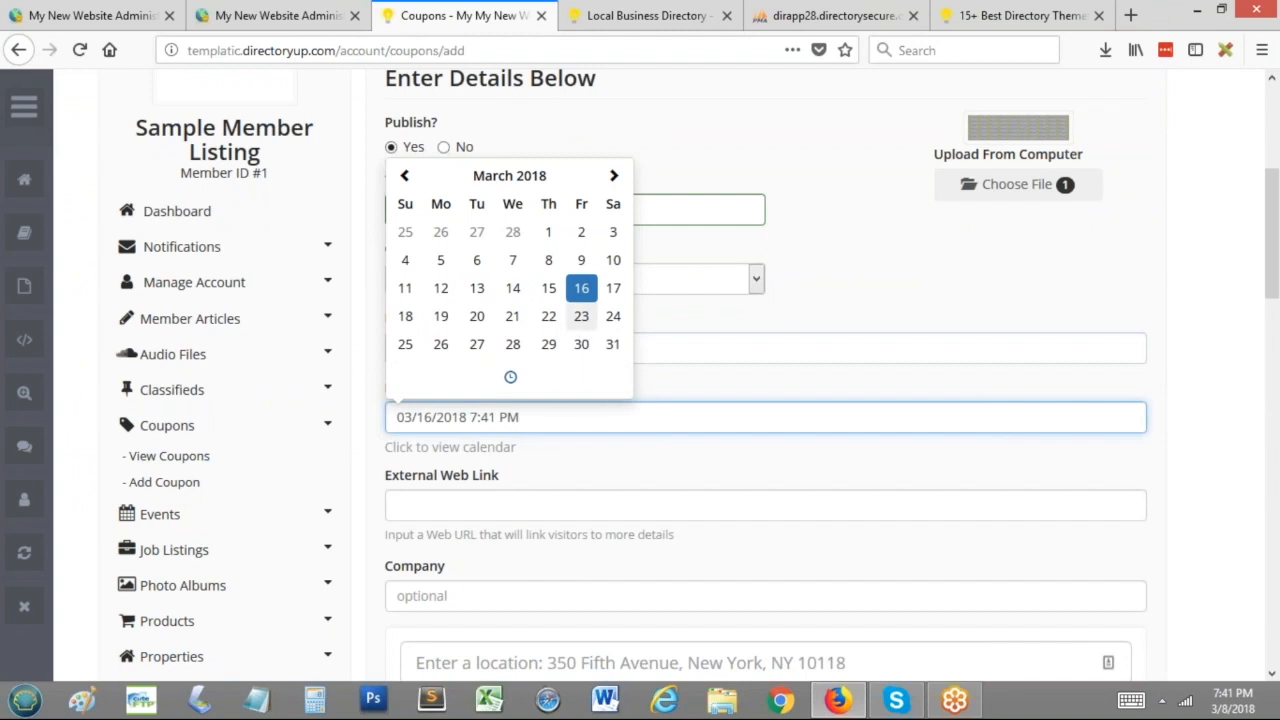
click(513, 379)
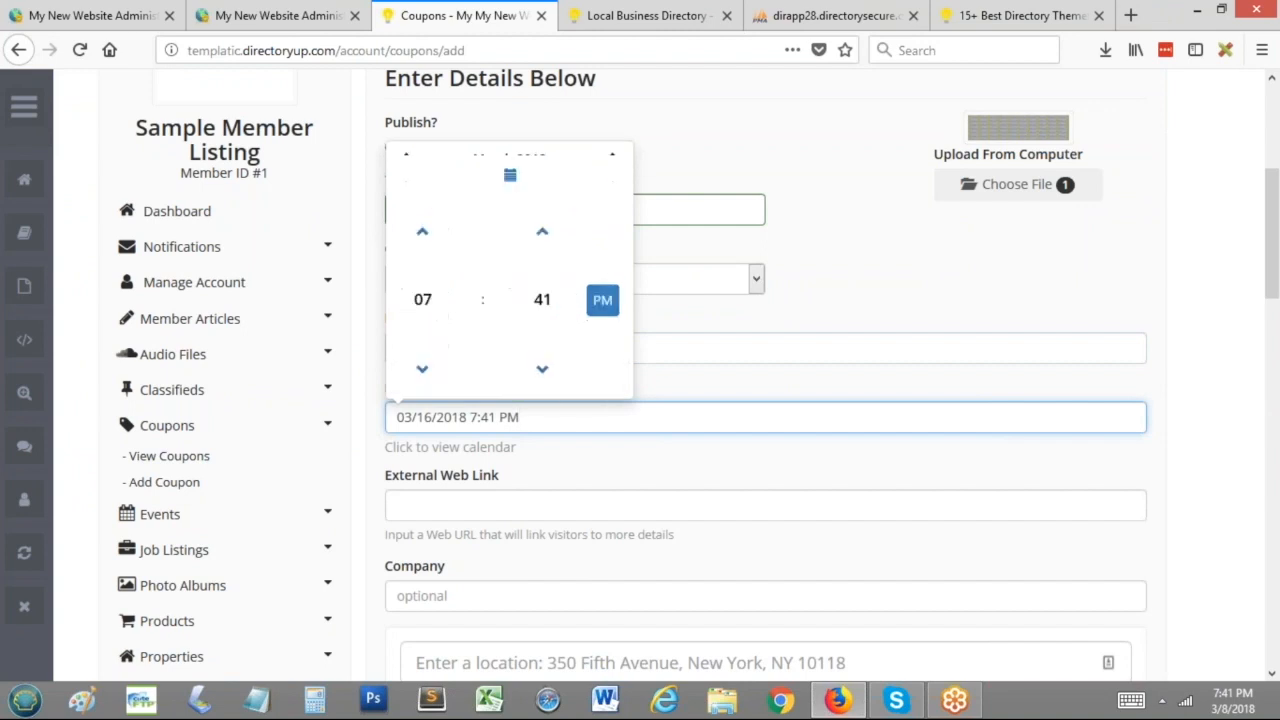
click(858, 302)
scroll(551, 437, down, 3)
click(445, 316)
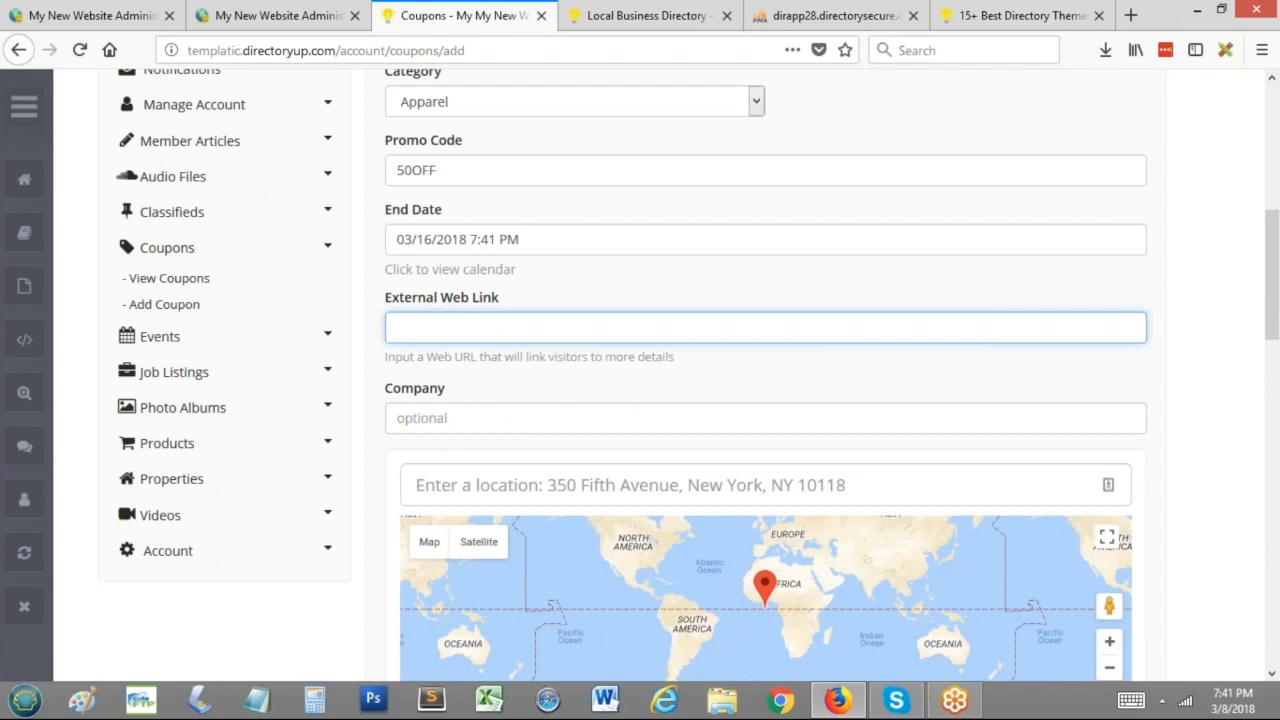
click(1132, 16)
text(t)
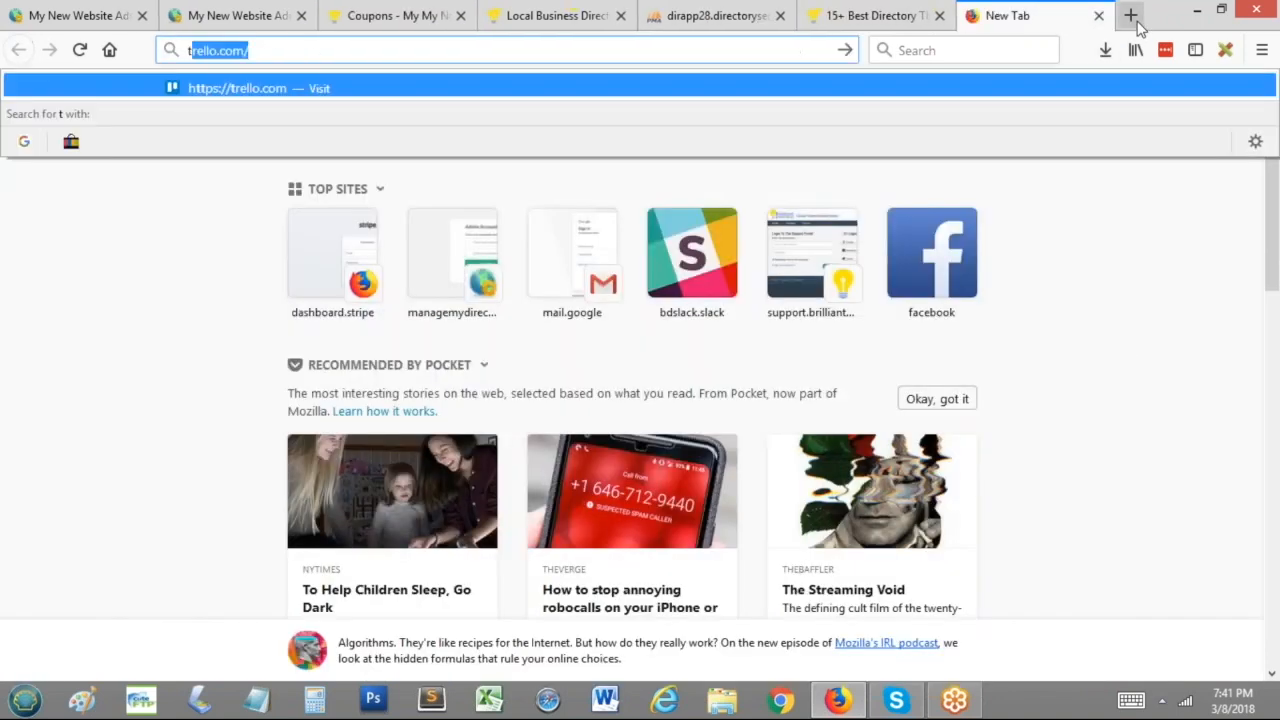
text(em)
click(712, 15)
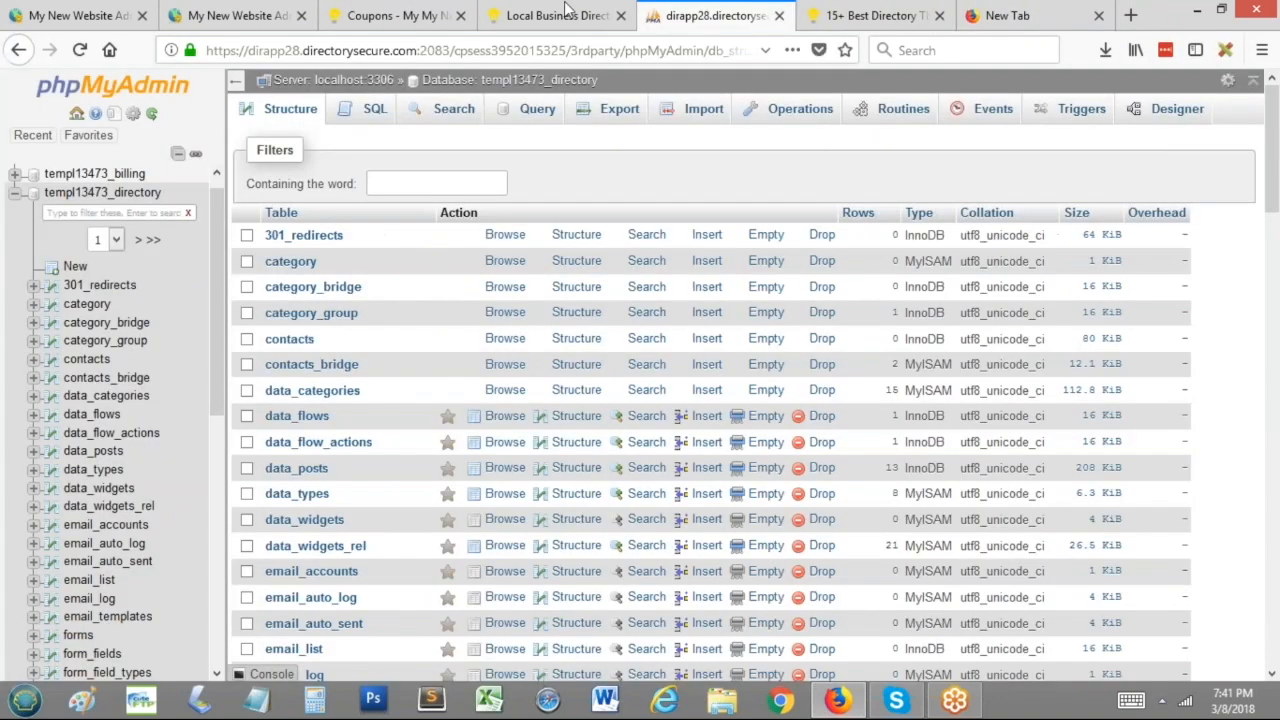
click(430, 15)
text(http://templatic.com/)
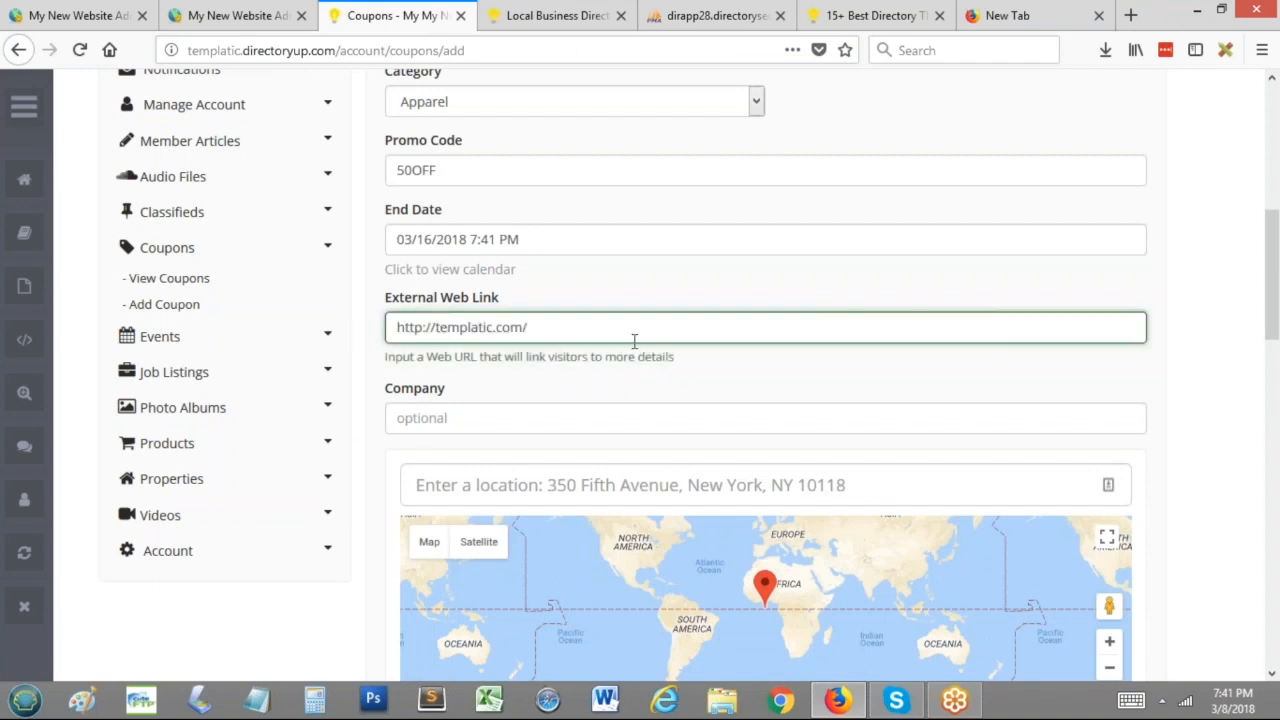
Step: Leave the company, location, smart tags and description empty and save the new coupon
scroll(483, 421, down, 3)
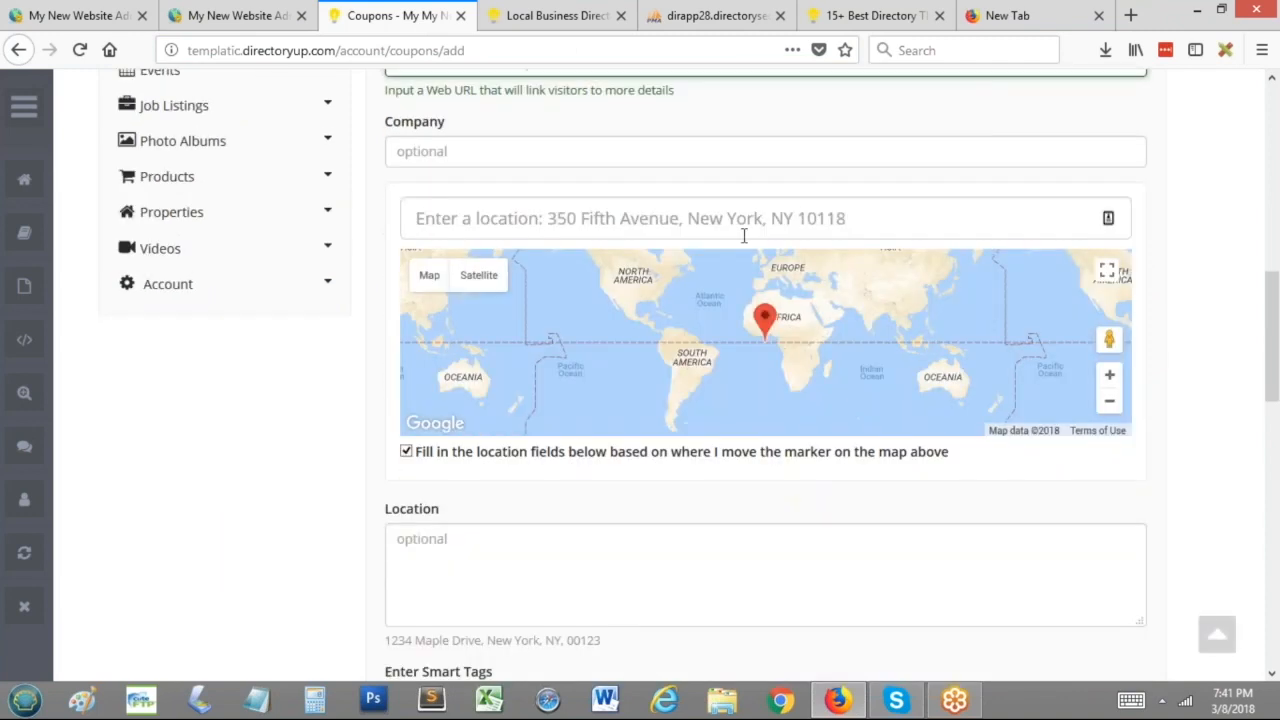
scroll(540, 220, down, 7)
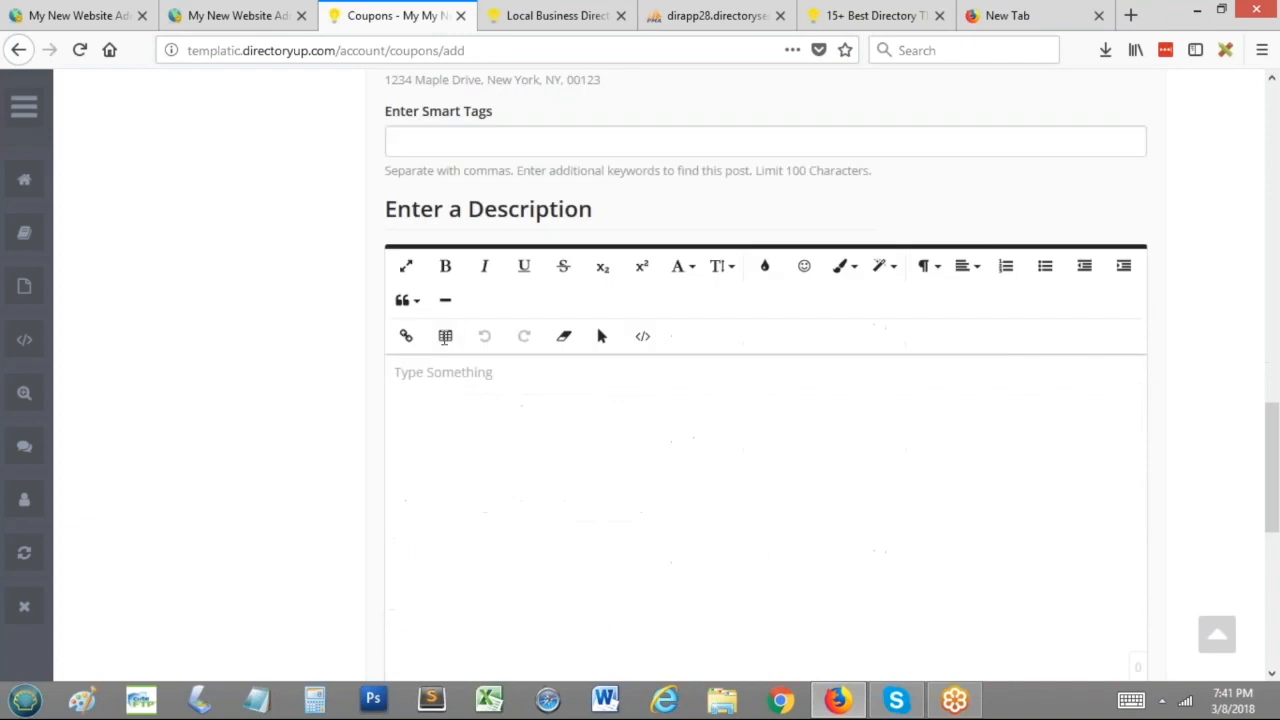
scroll(650, 430, down, 1)
click(805, 568)
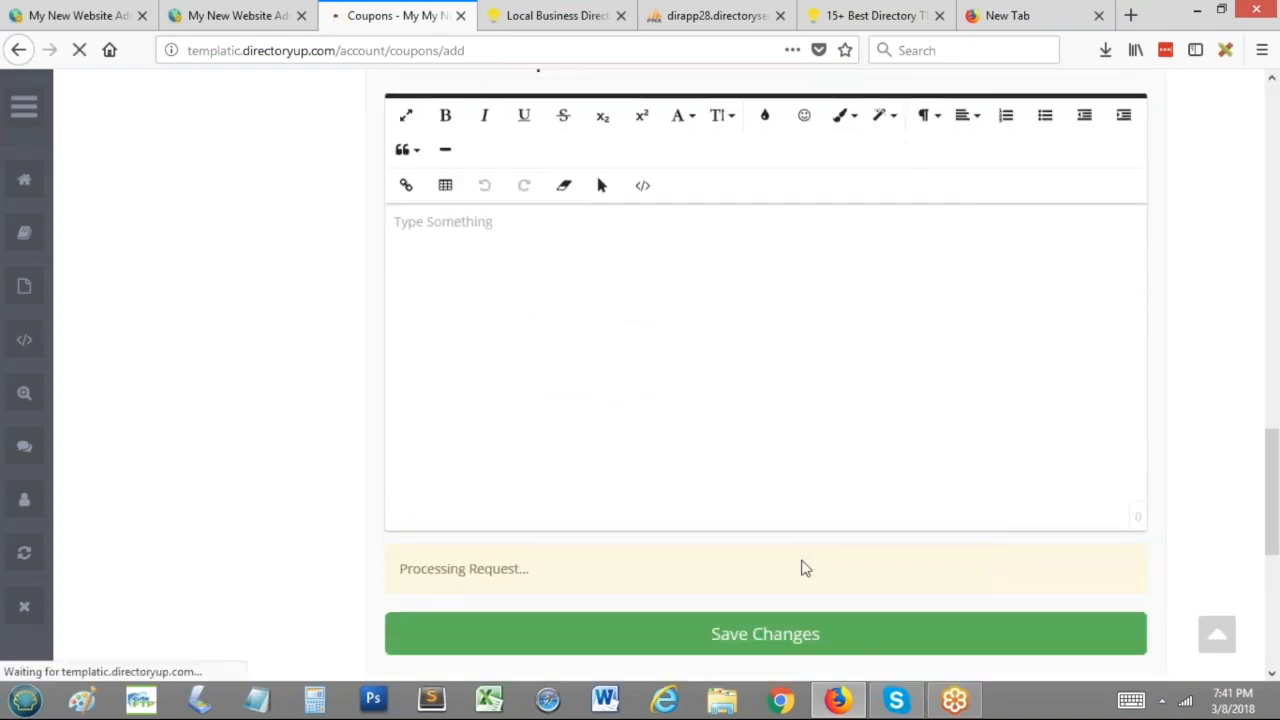
scroll(686, 437, down, 3)
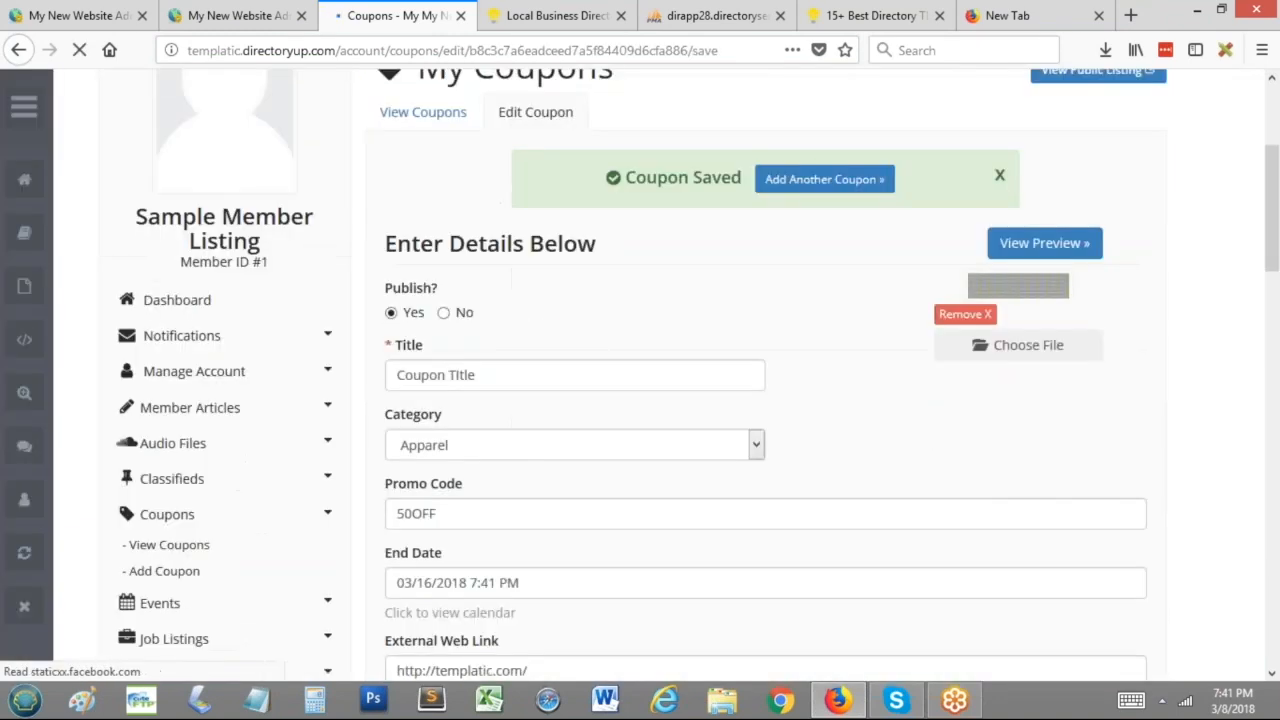
Step: Replace the coupon's picture with the "kid" image, save the coupon and open its public preview
click(1019, 345)
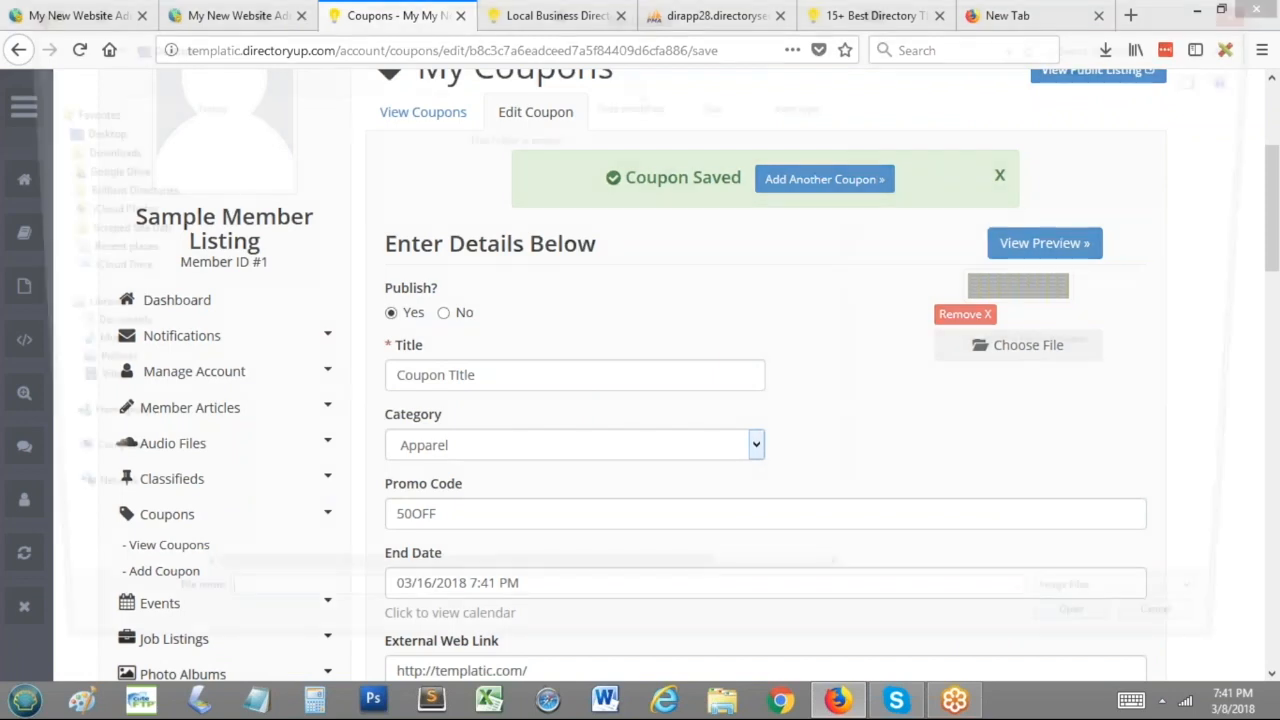
click(199, 230)
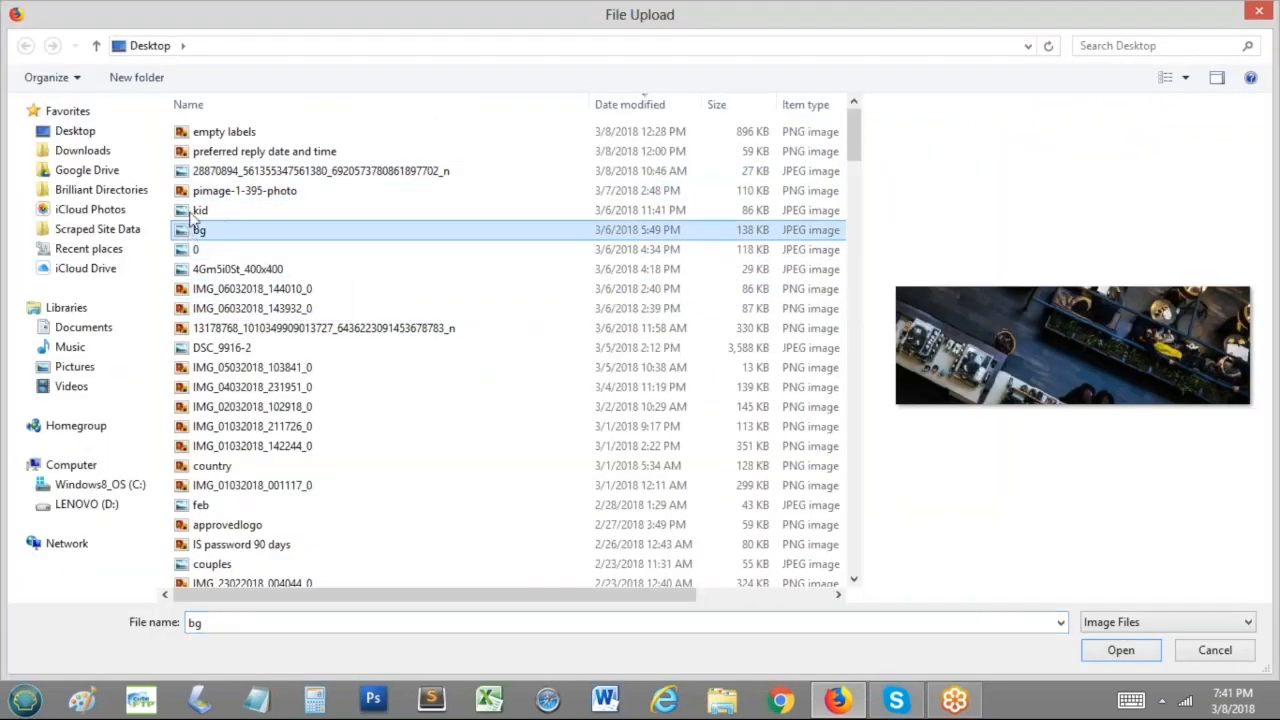
click(200, 210)
click(1113, 655)
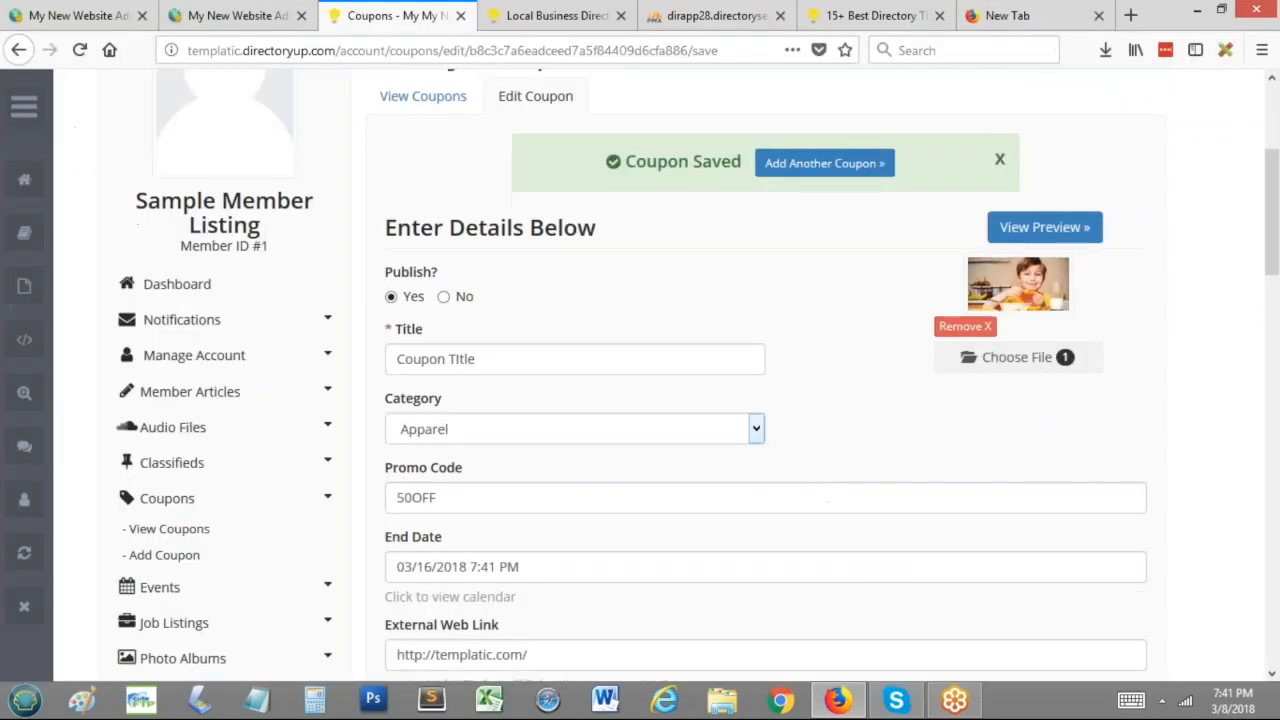
scroll(226, 426, down, 15)
click(529, 571)
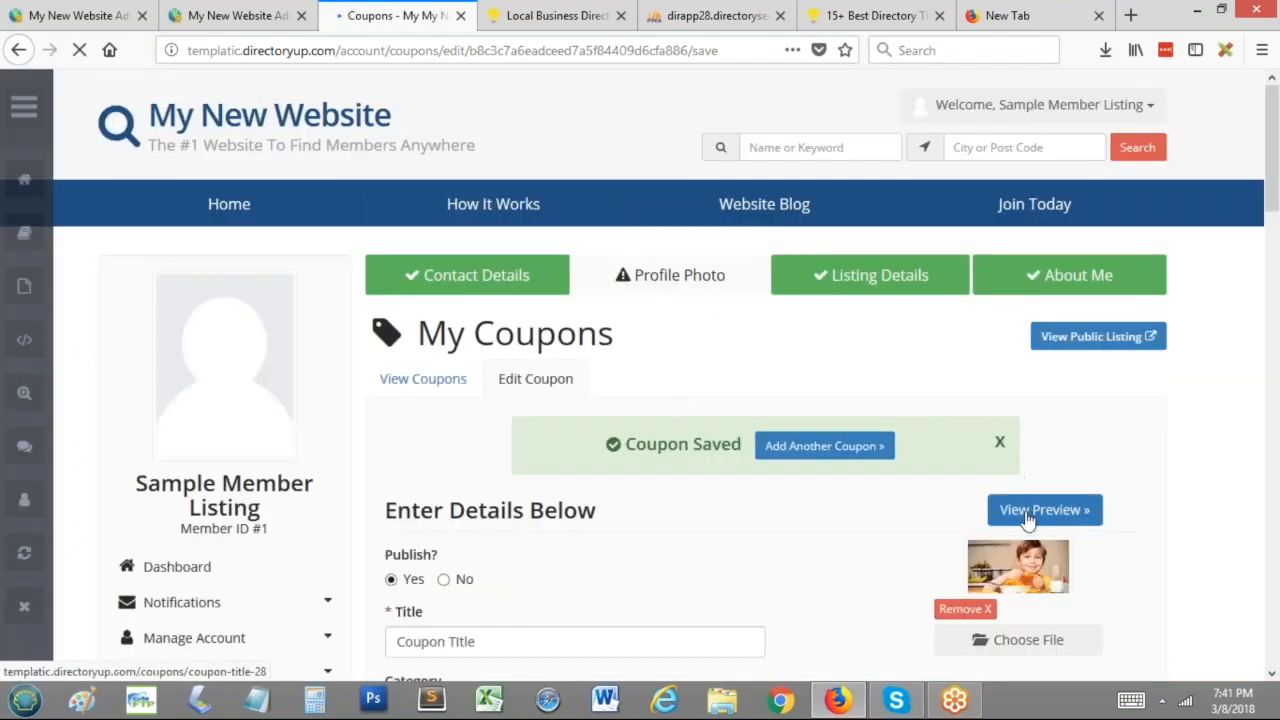
click(1045, 509)
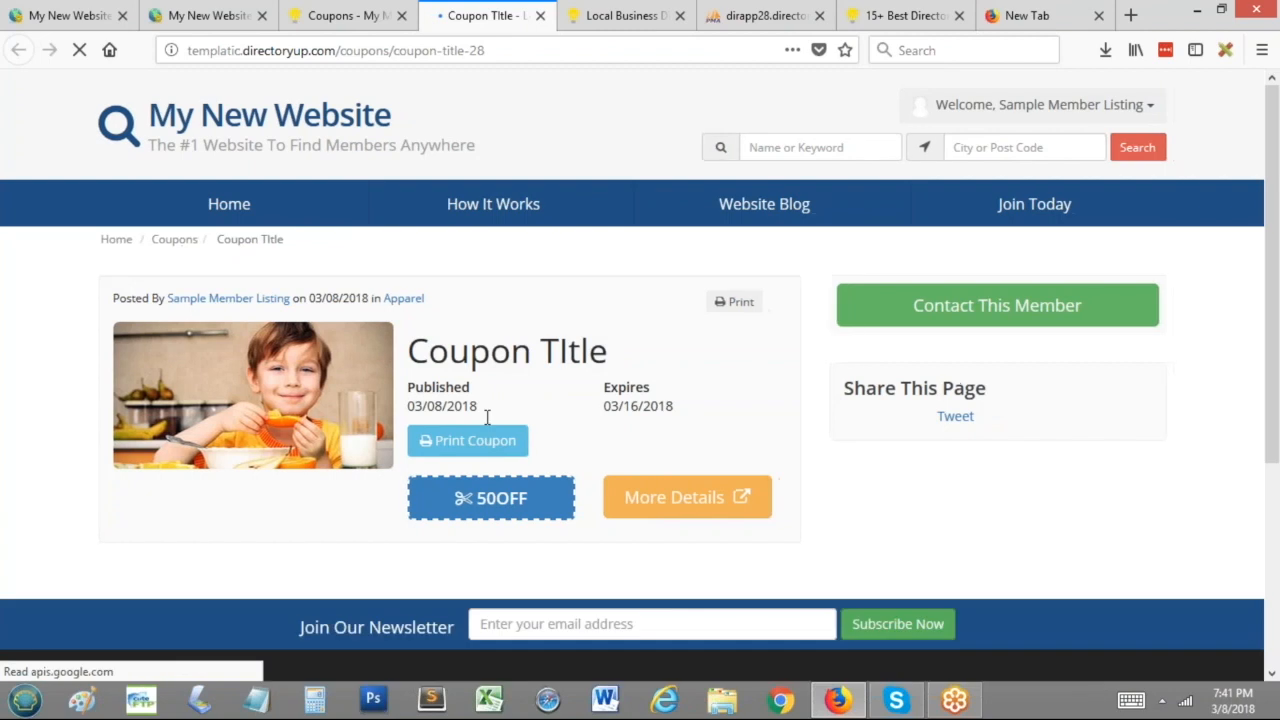
Step: Look over the coupon's public page, go to the site's homepage and search by keyword for "coupon"
scroll(506, 545, down, 1)
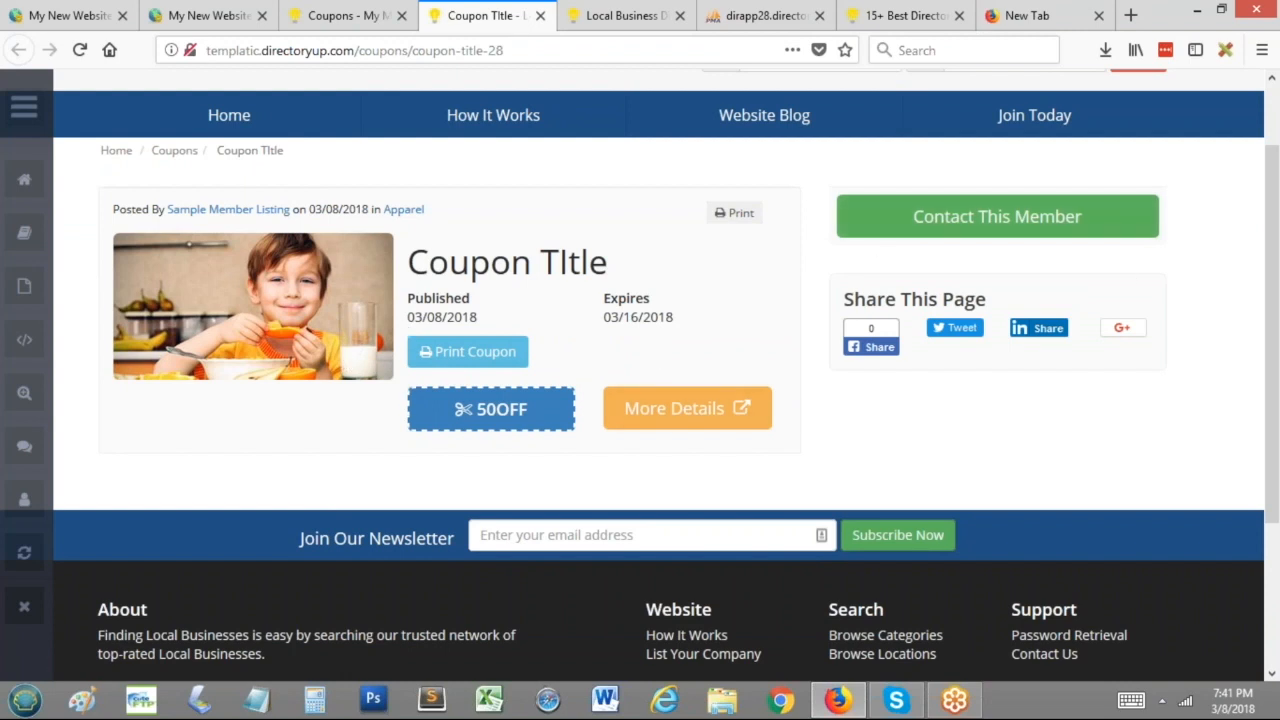
scroll(537, 343, up, 2)
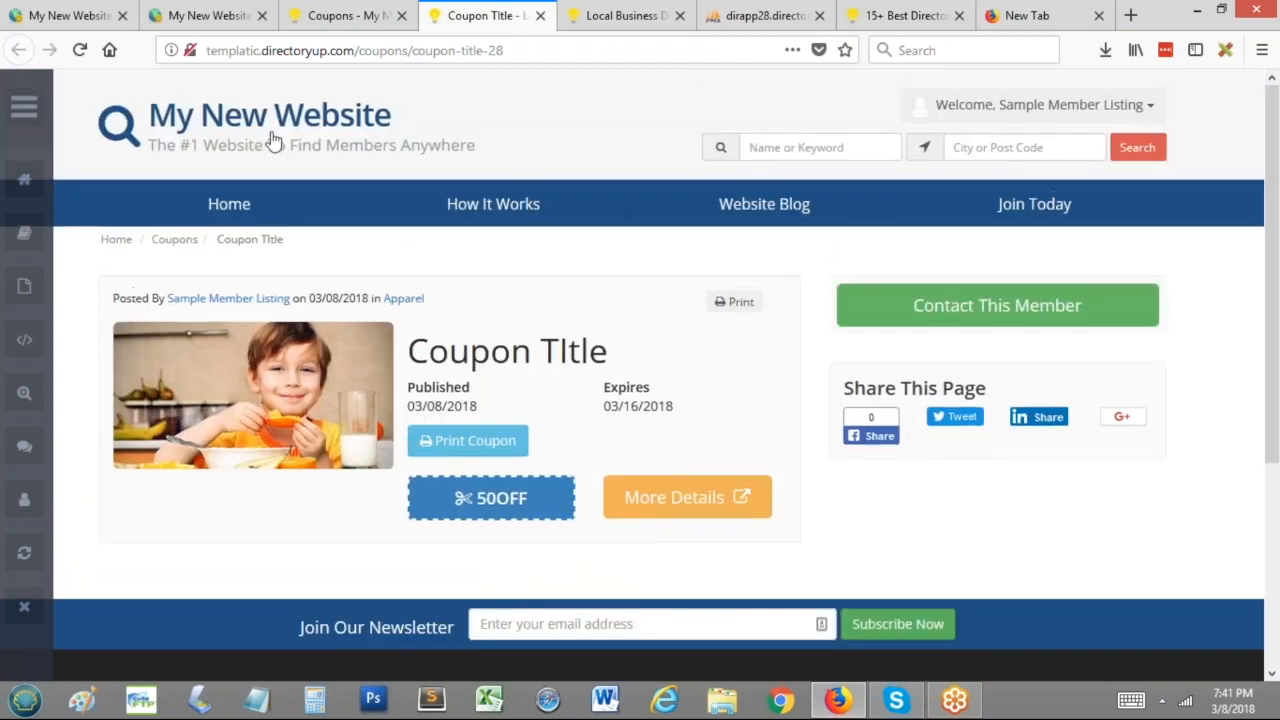
click(262, 120)
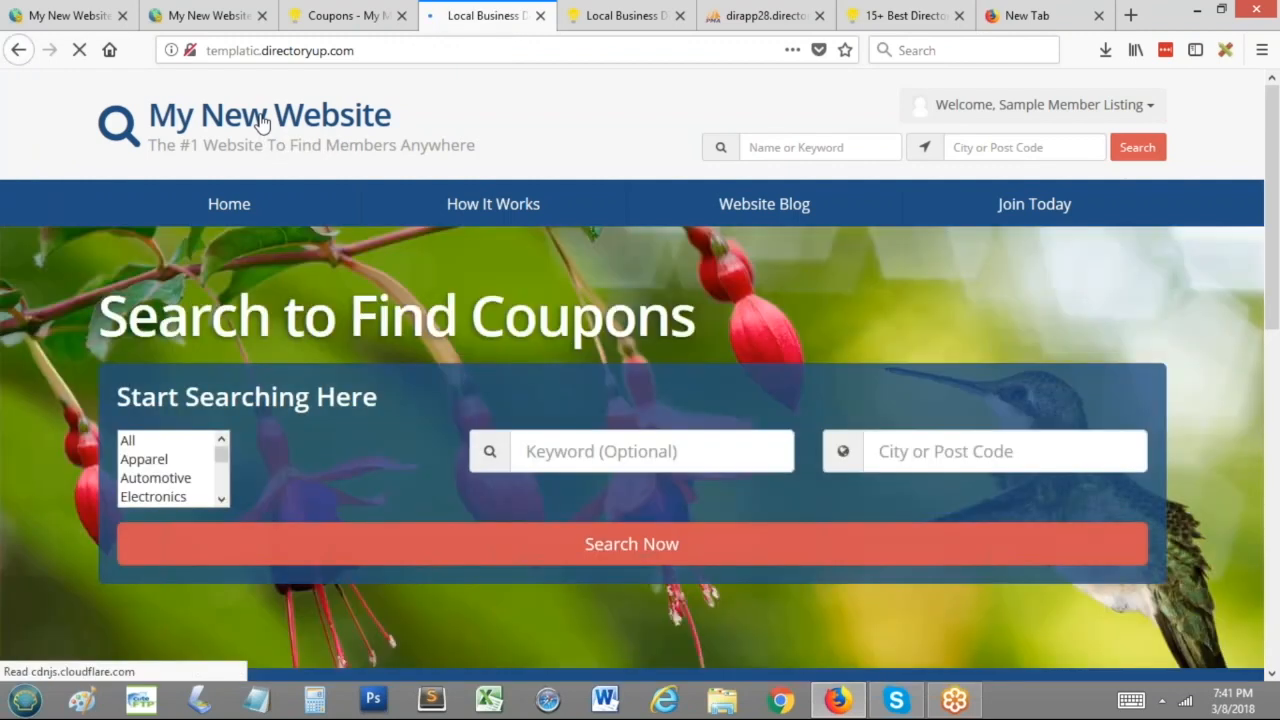
click(615, 452)
text(cou)
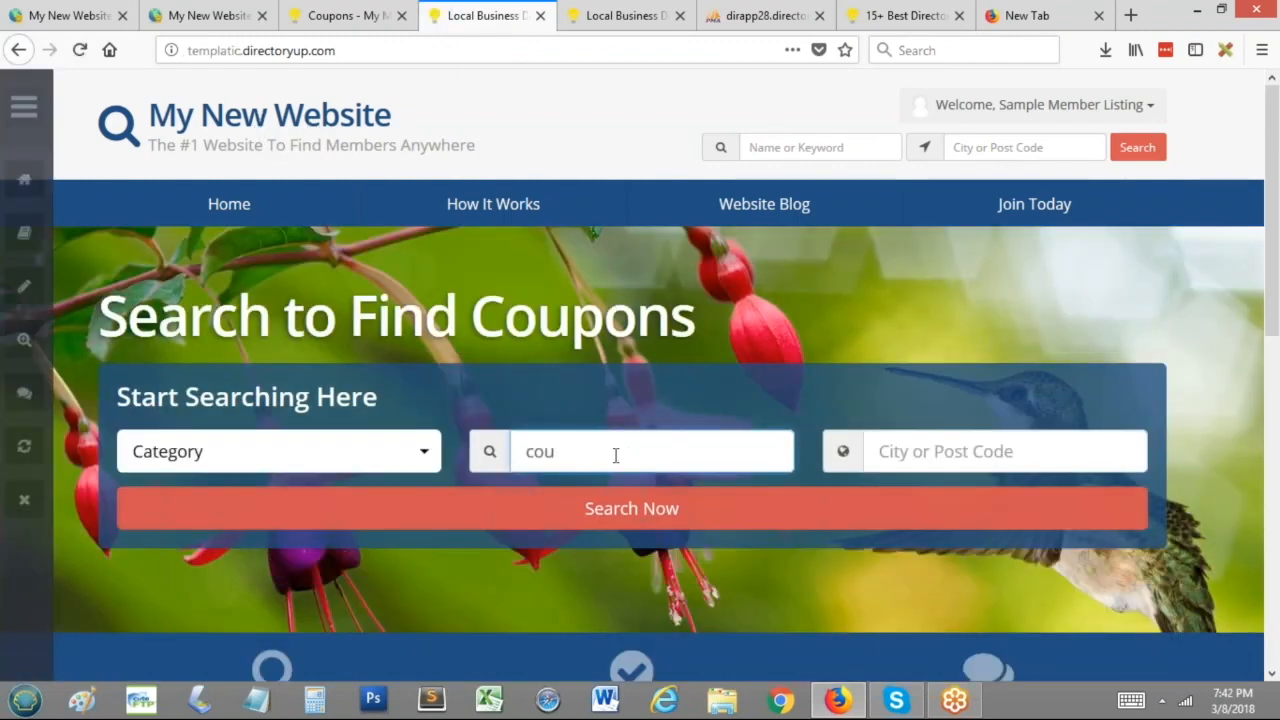
text(pon)
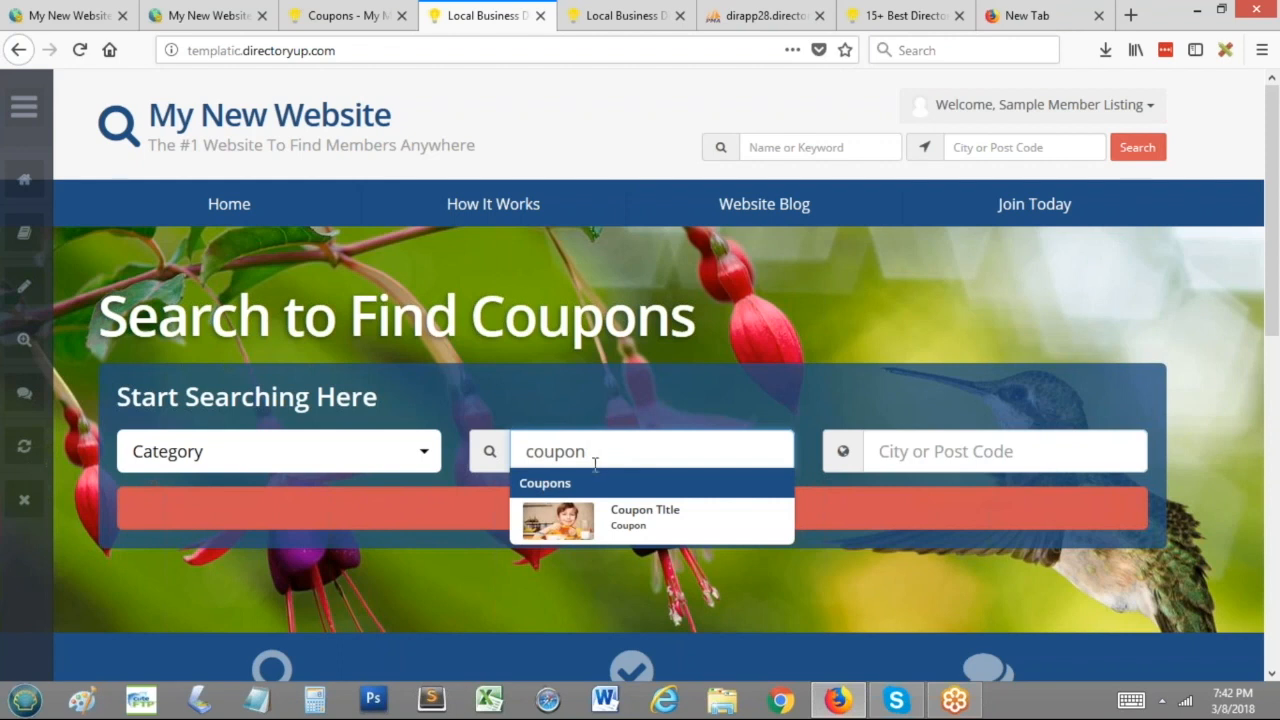
key(Return)
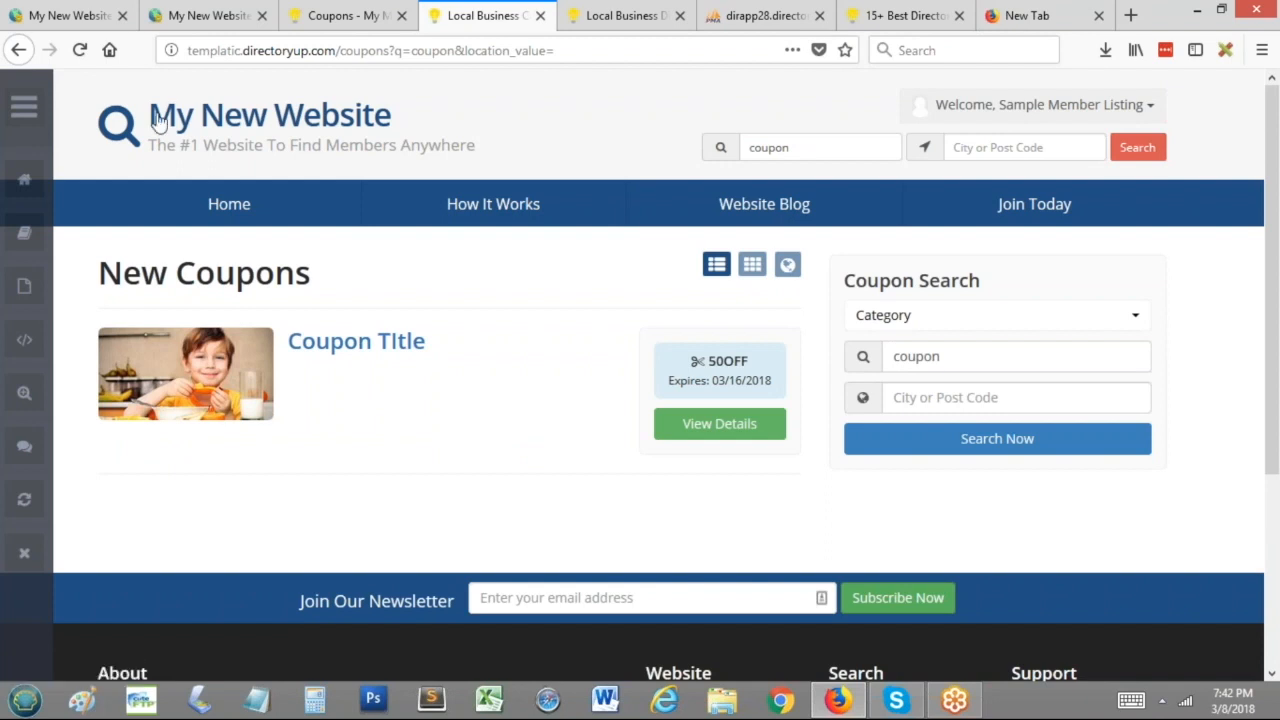
Step: Glance at the coupon's edit page, return to the site's homepage and examine the sections below the search area
click(349, 16)
scroll(409, 186, down, 3)
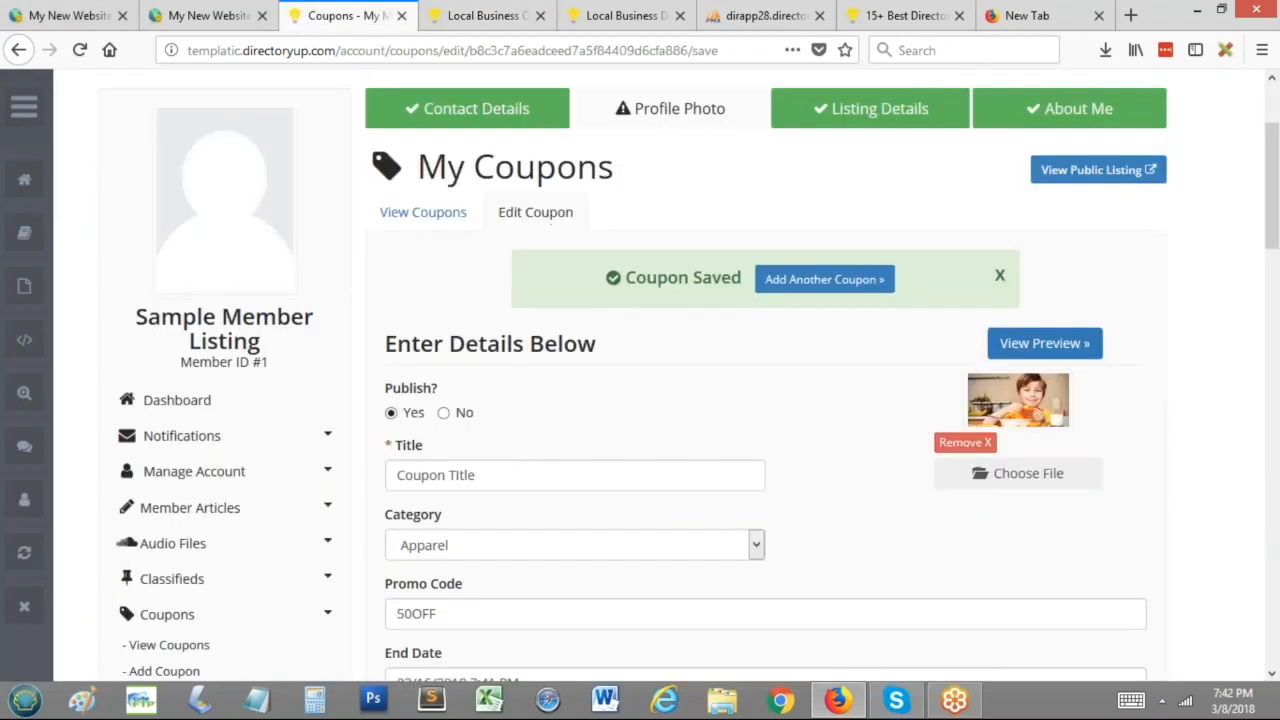
click(483, 16)
click(288, 128)
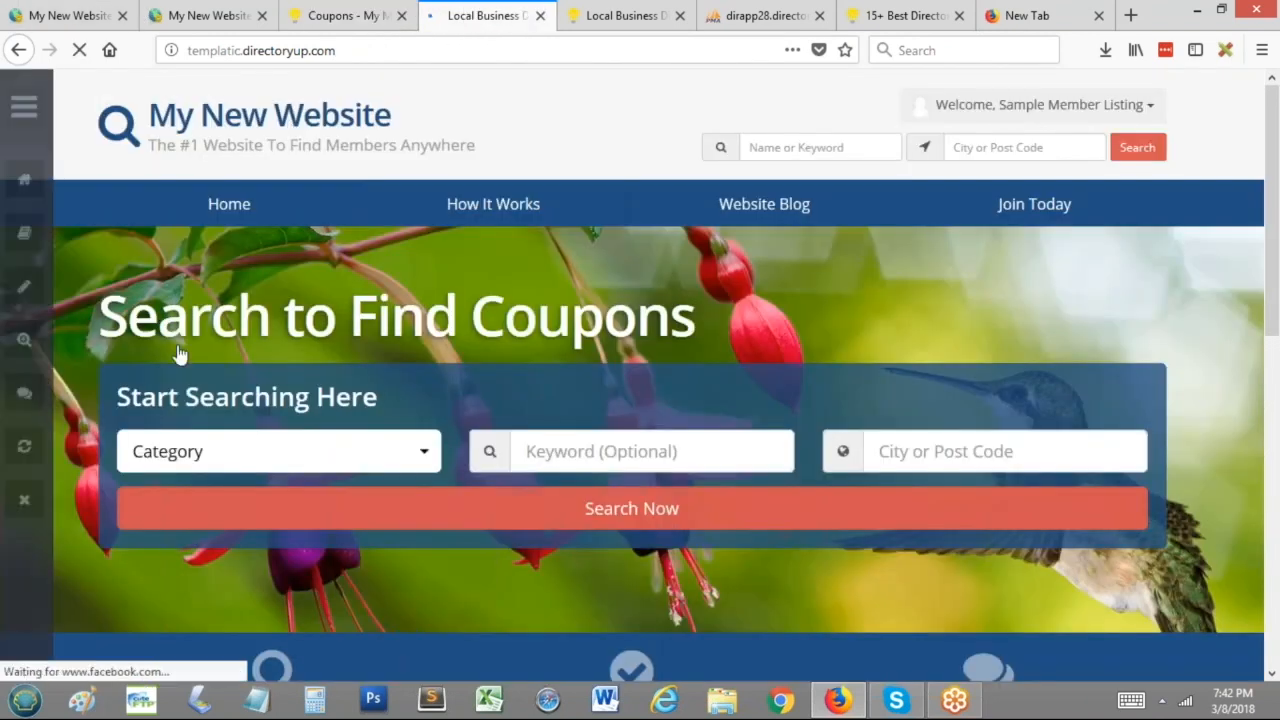
scroll(659, 421, down, 7)
scroll(659, 421, up, 4)
scroll(659, 421, down, 1)
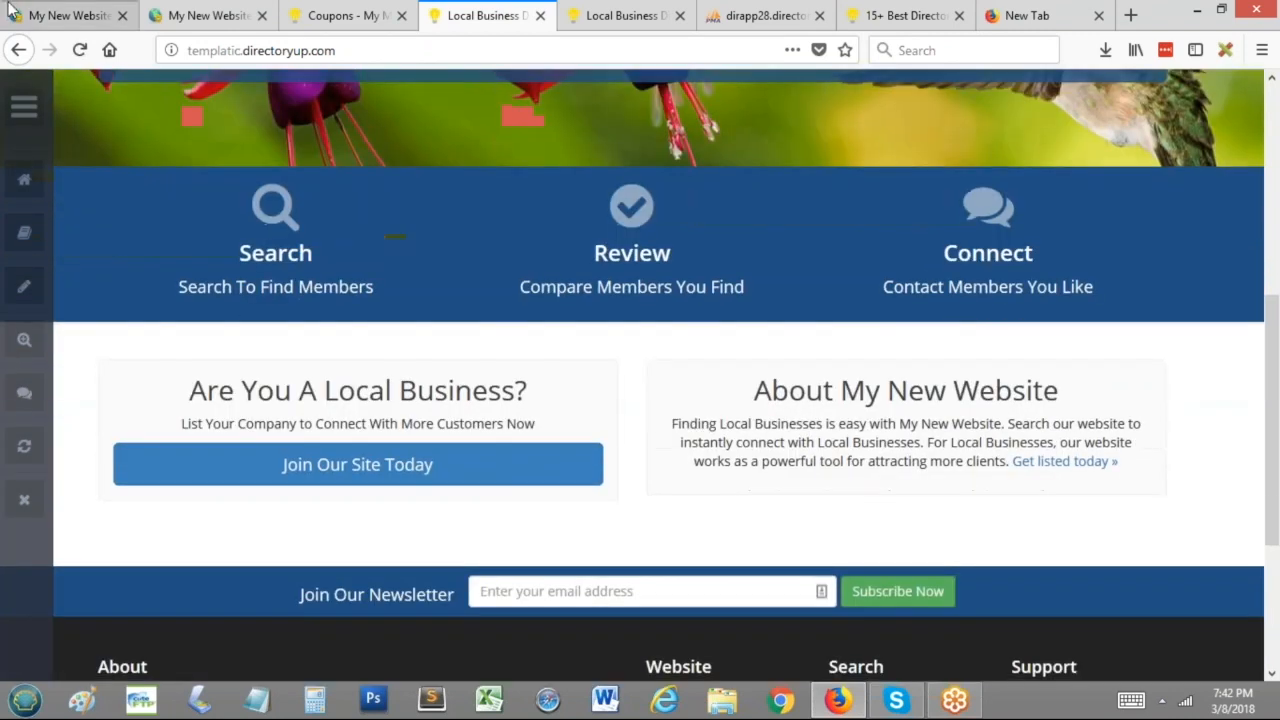
Step: In the admin's homepage layout settings, set Section 2 of the homepage section order to Show Recent Coupons
click(55, 17)
scroll(488, 229, down, 3)
scroll(400, 270, up, 2)
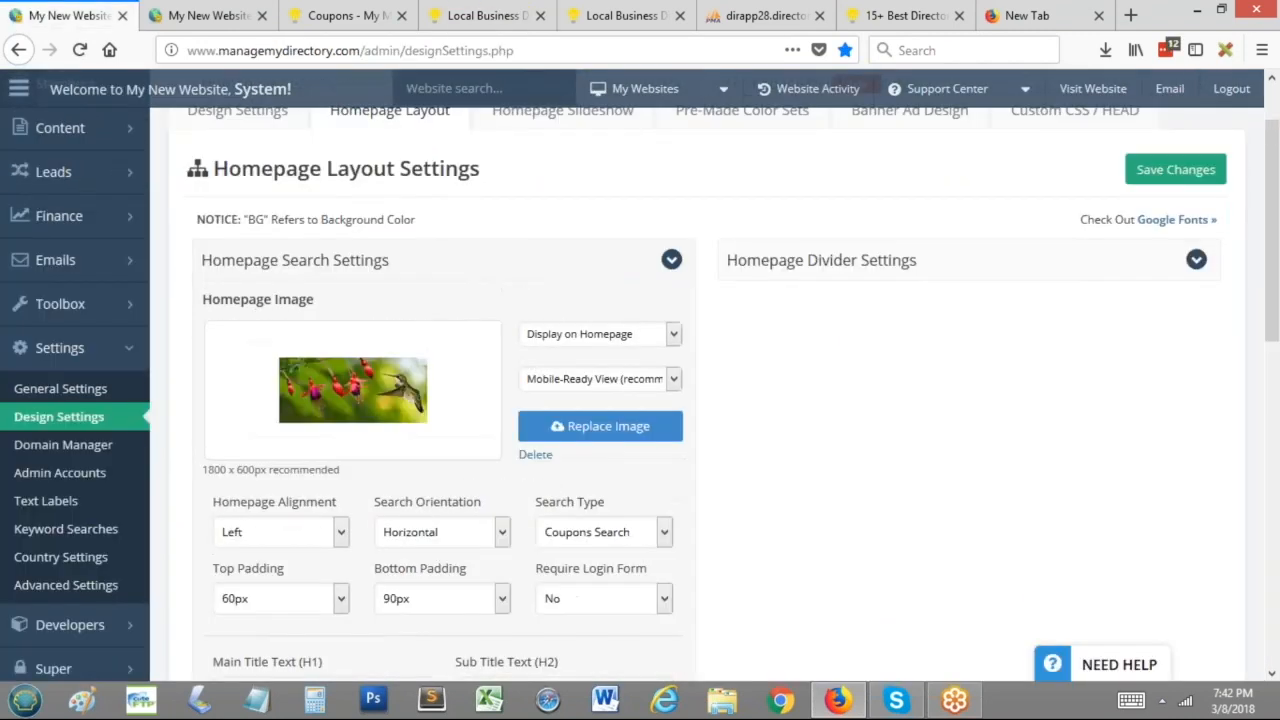
click(270, 261)
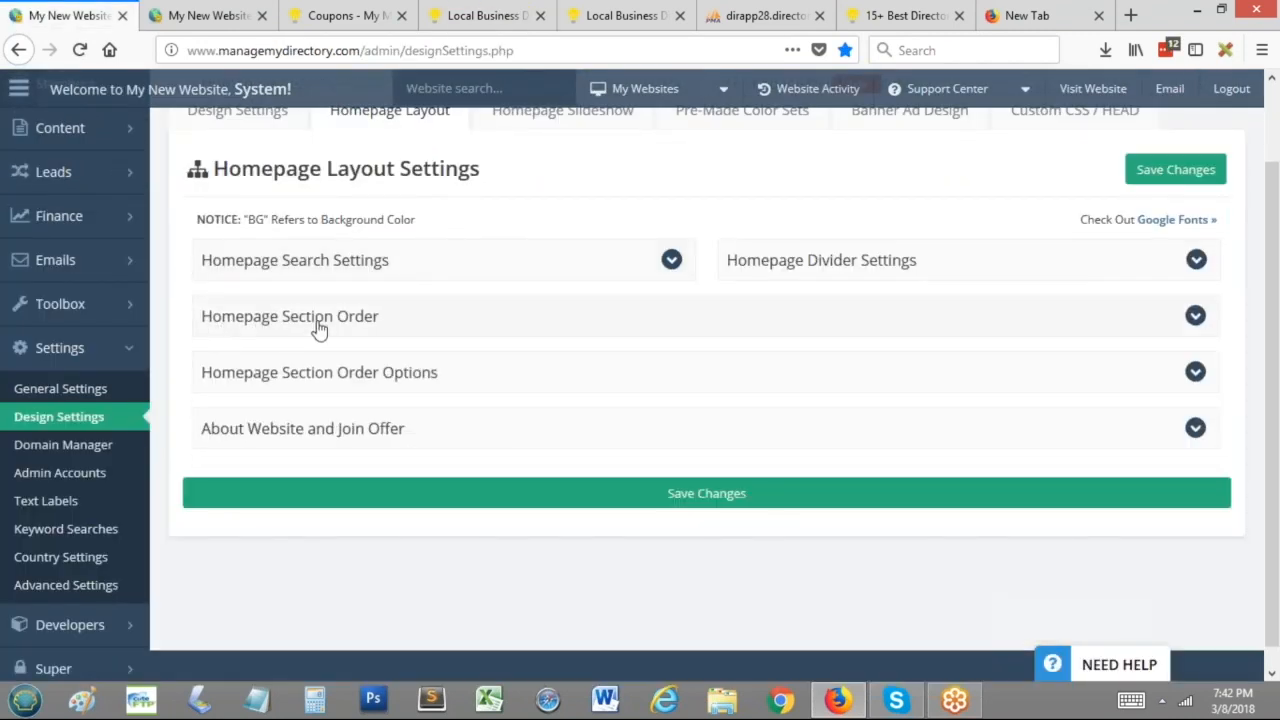
click(646, 317)
scroll(748, 350, down, 1)
click(710, 336)
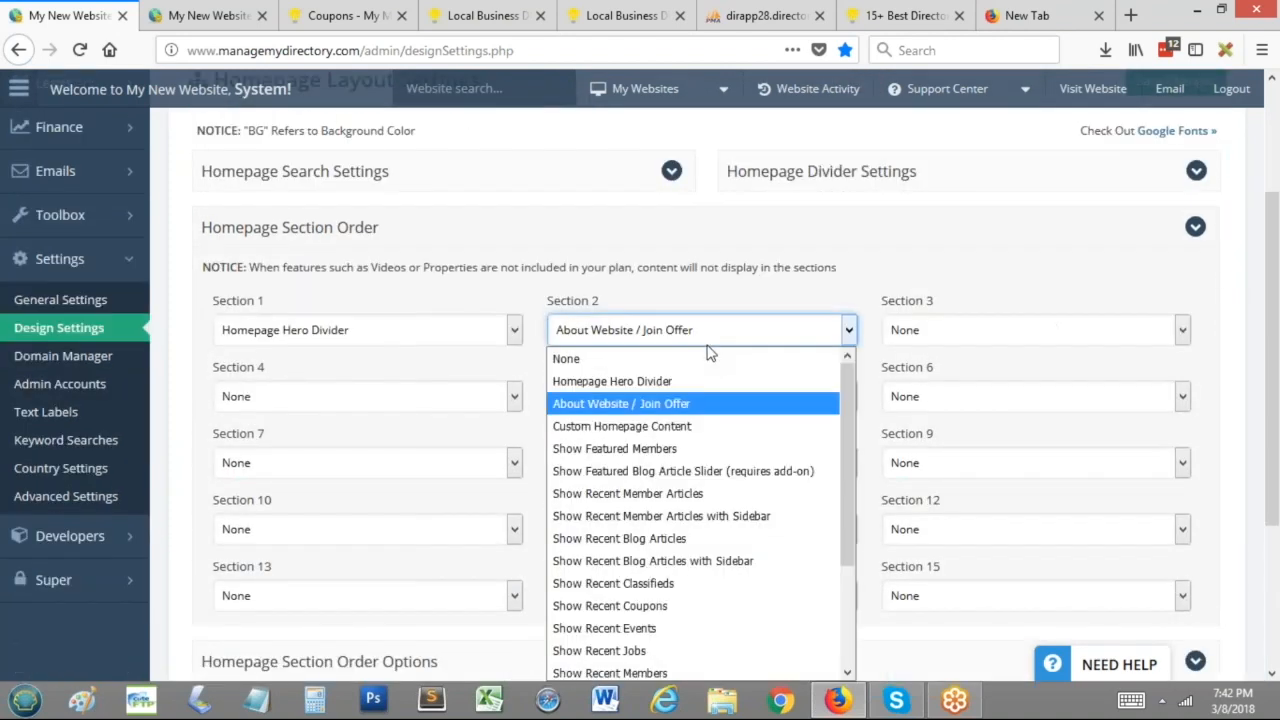
scroll(680, 440, down, 1)
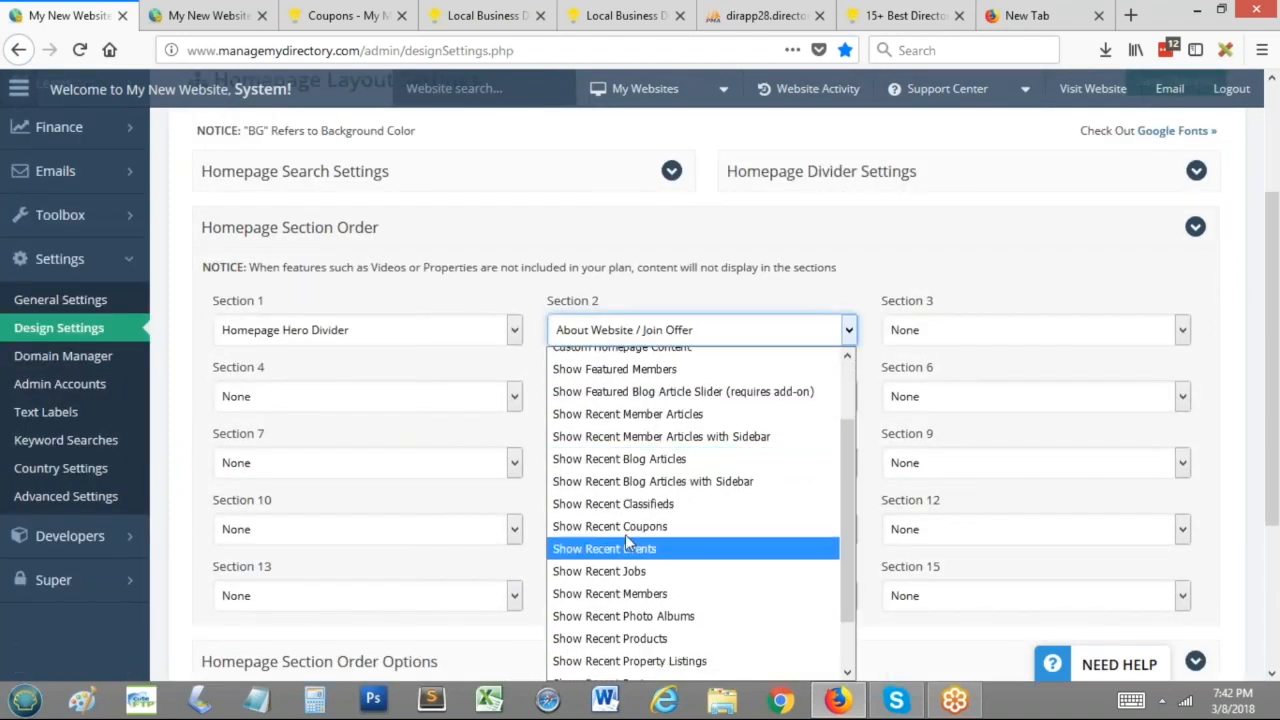
click(625, 530)
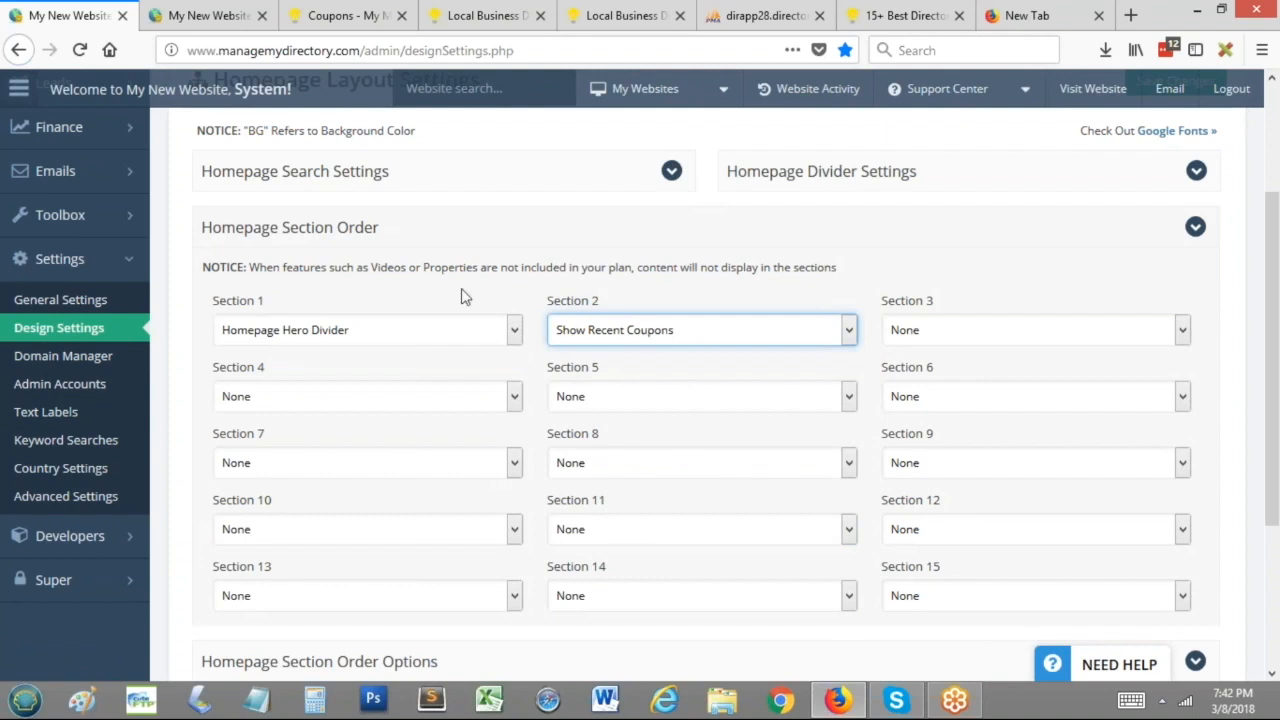
Step: Limit the Homepage Section Order Options to active sections only and expand the Recent Coupons options
scroll(477, 294, down, 3)
click(319, 428)
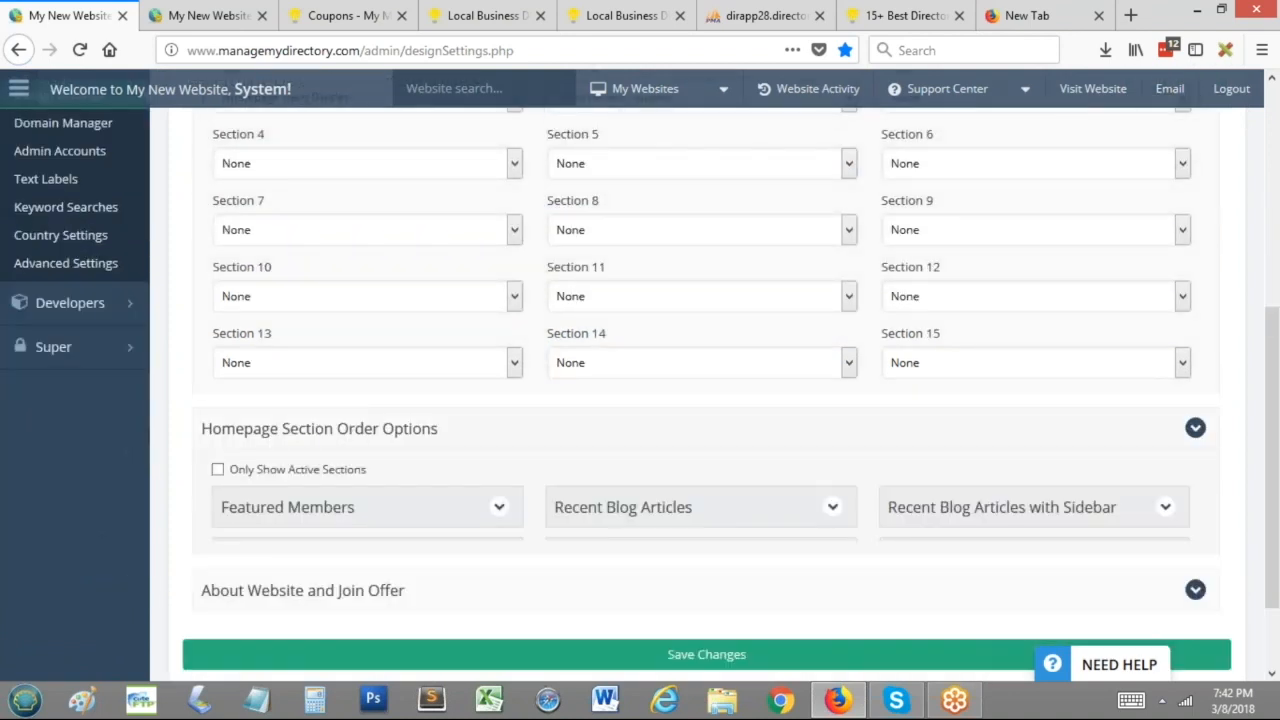
scroll(221, 305, down, 2)
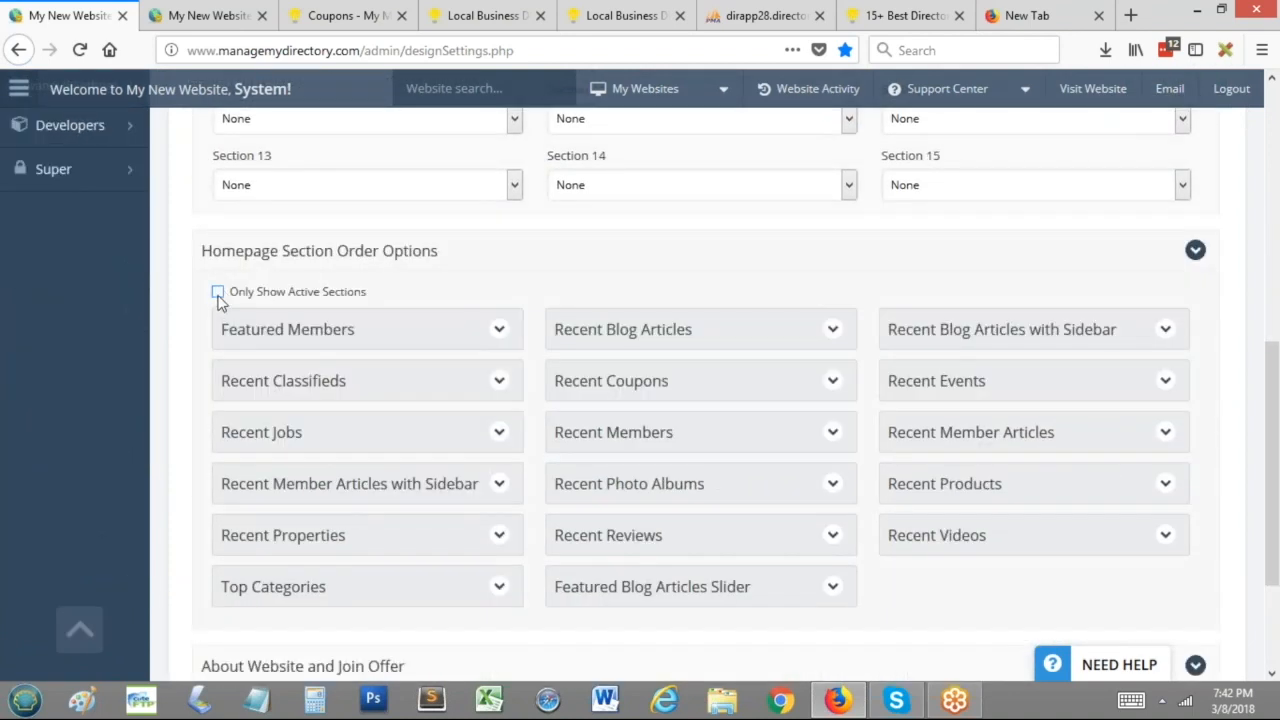
click(218, 295)
click(500, 409)
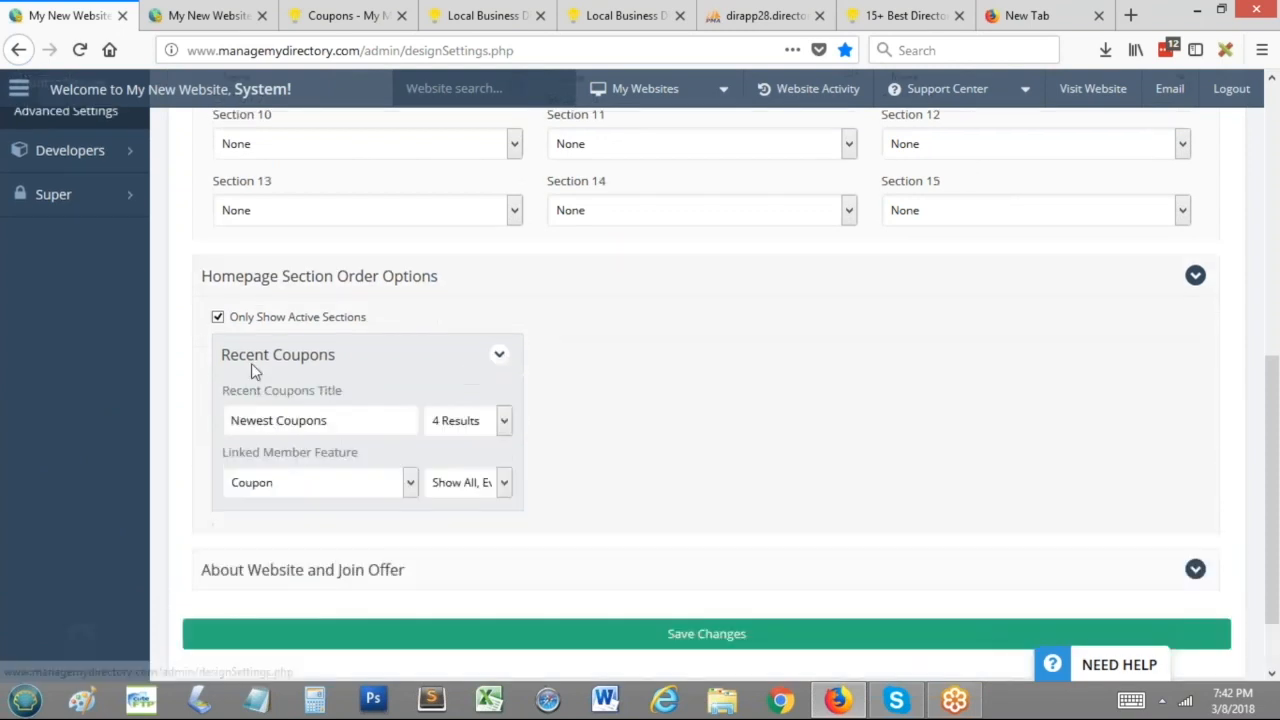
Step: Set the Recent Coupons title to "Hottest Deals & Offers"
scroll(330, 370, down, 1)
triple_click(325, 381)
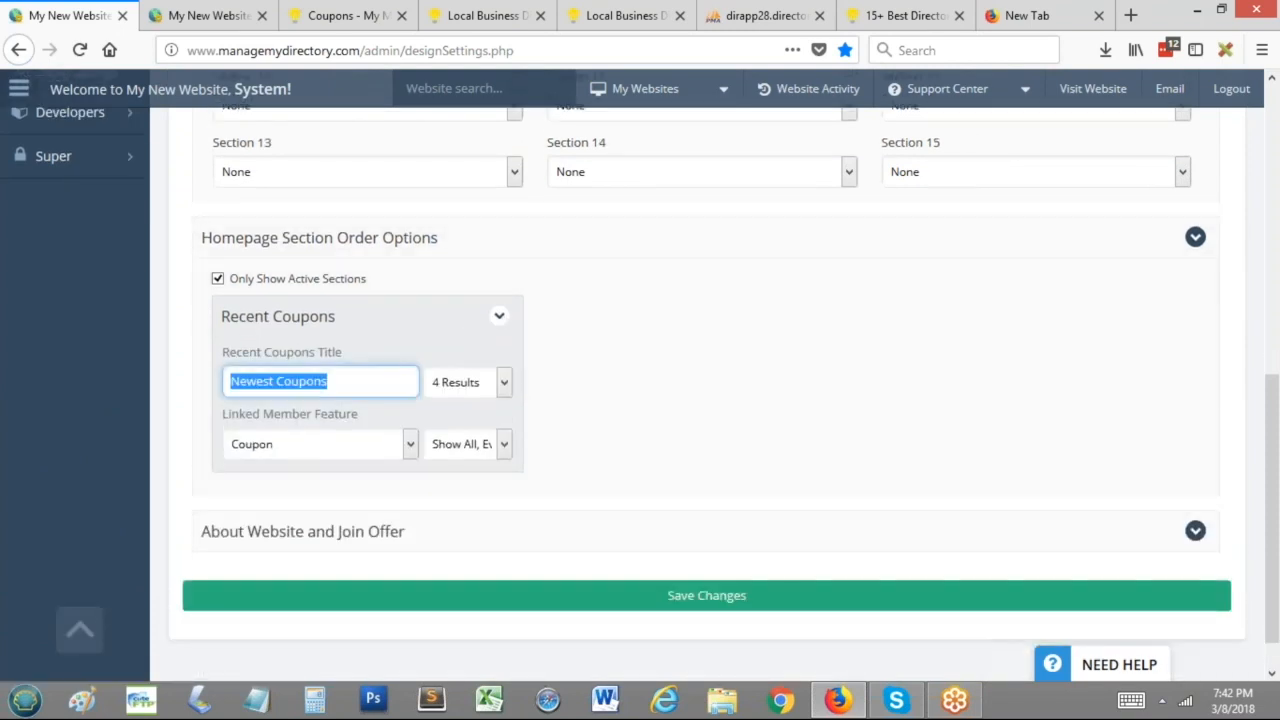
text(Hot Deals)
key(Down)
key(Return)
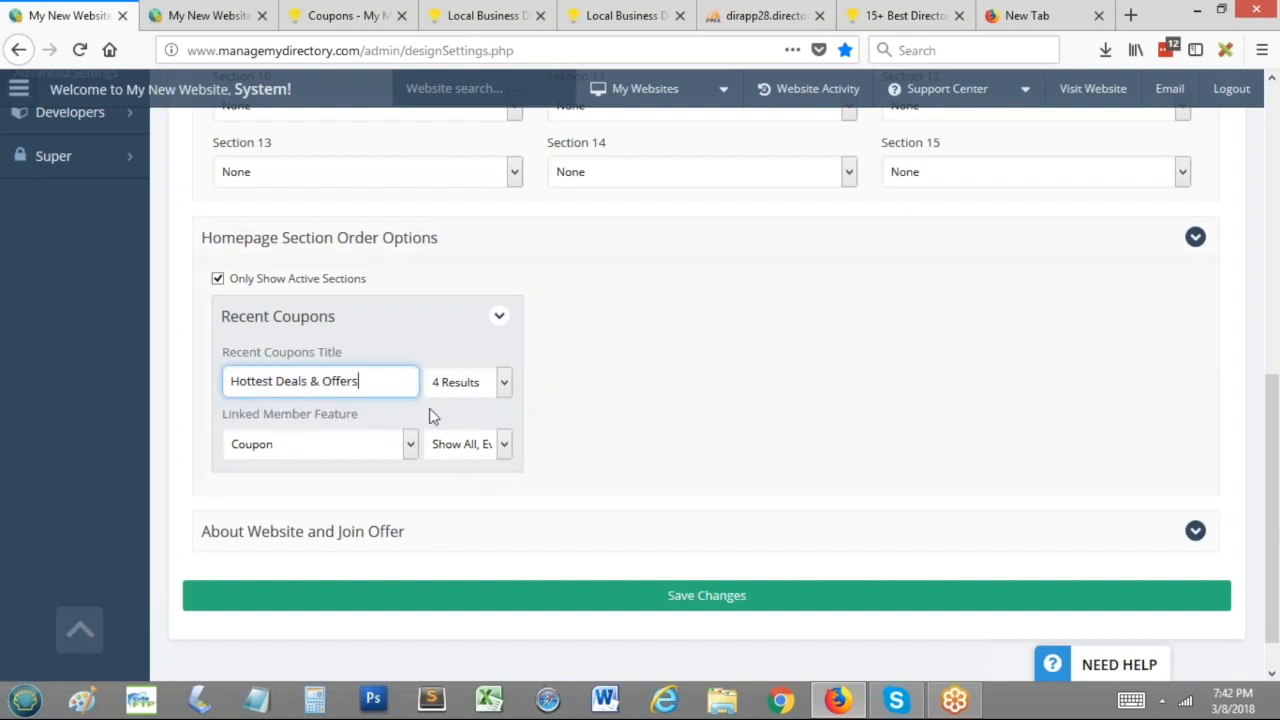
Step: Keep Recent Coupons at 4 Results, set its photo rule to Post Must Have Photo and save the layout changes
click(497, 383)
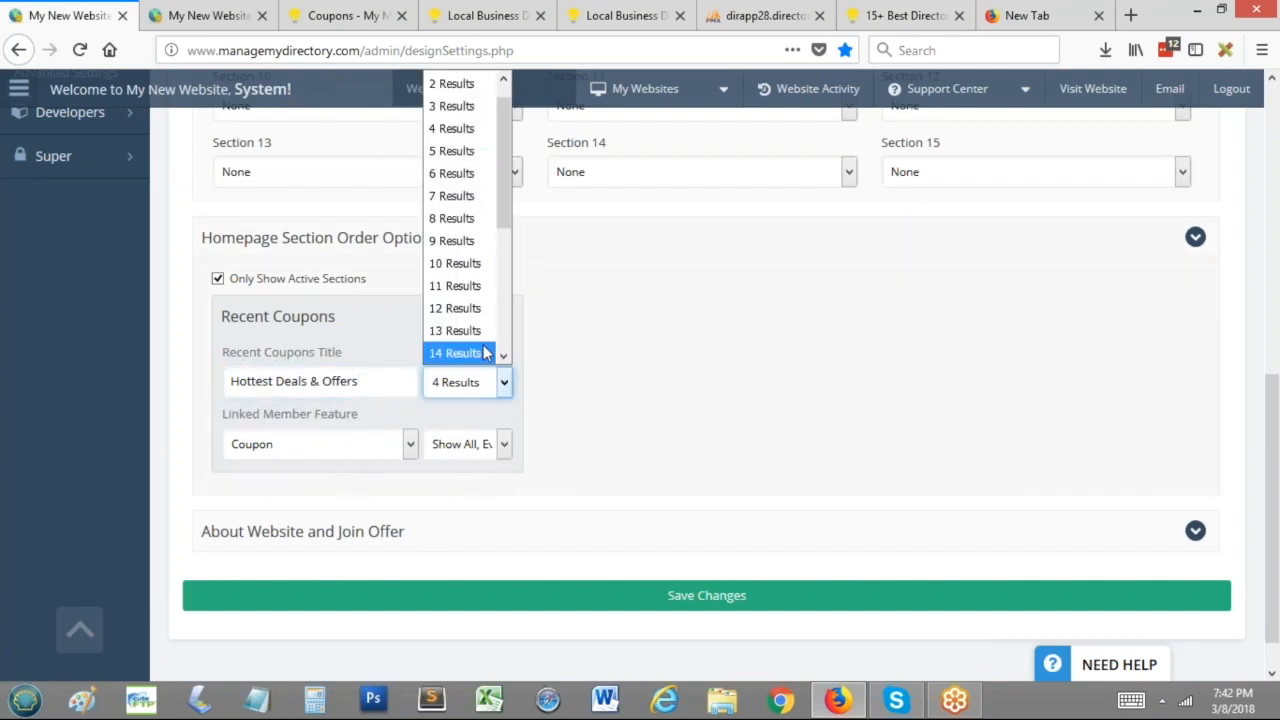
click(471, 127)
click(500, 446)
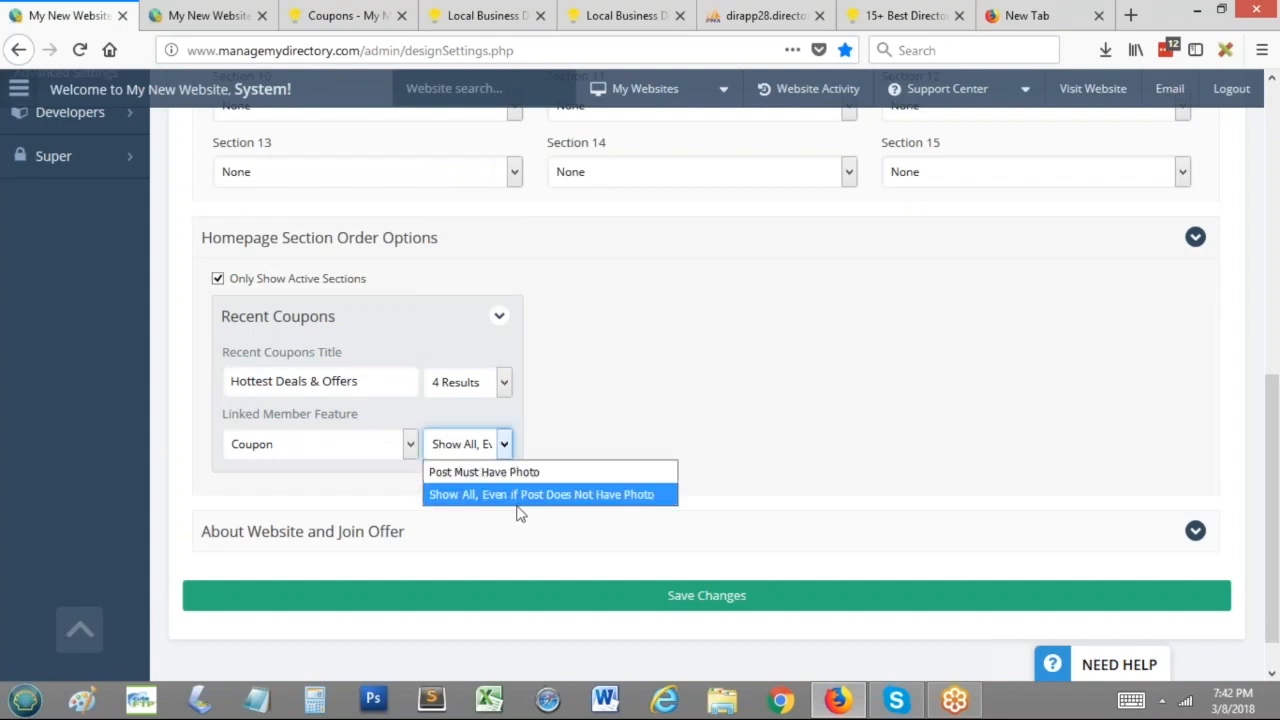
click(497, 472)
click(440, 600)
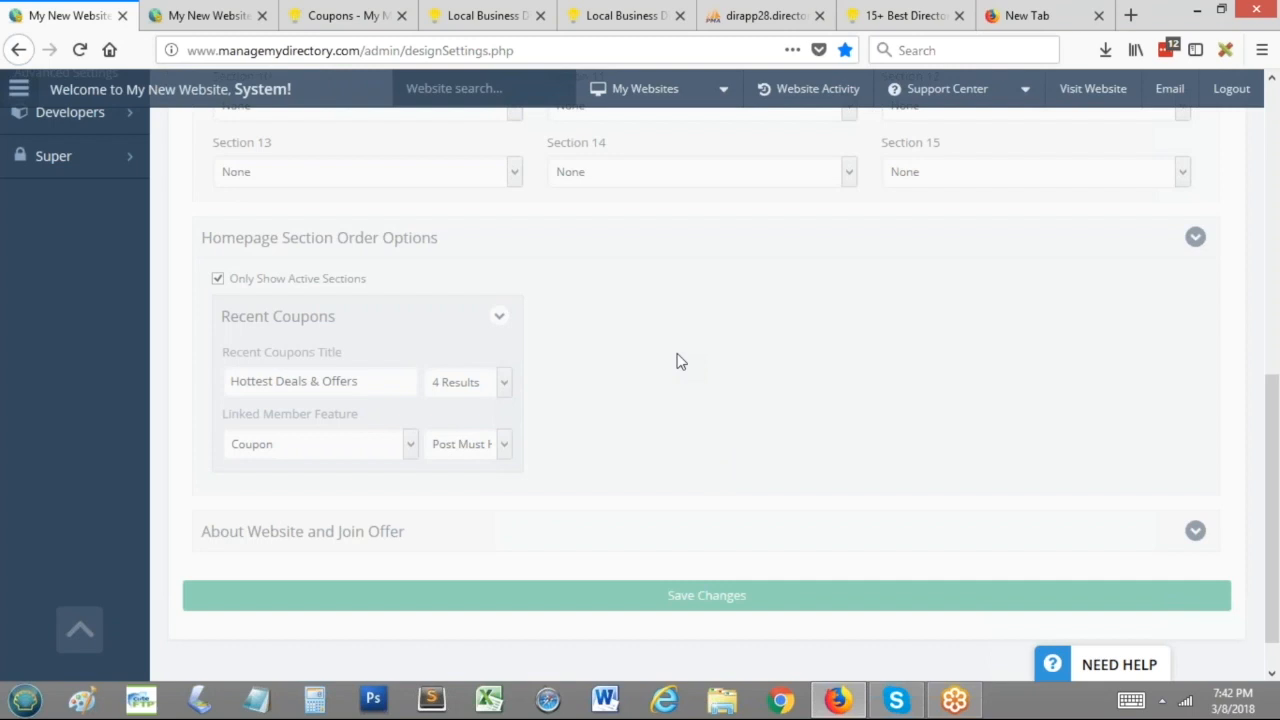
Step: Return to the refreshed site homepage and examine the Hottest Deals & Offers section and its coupon card
click(458, 14)
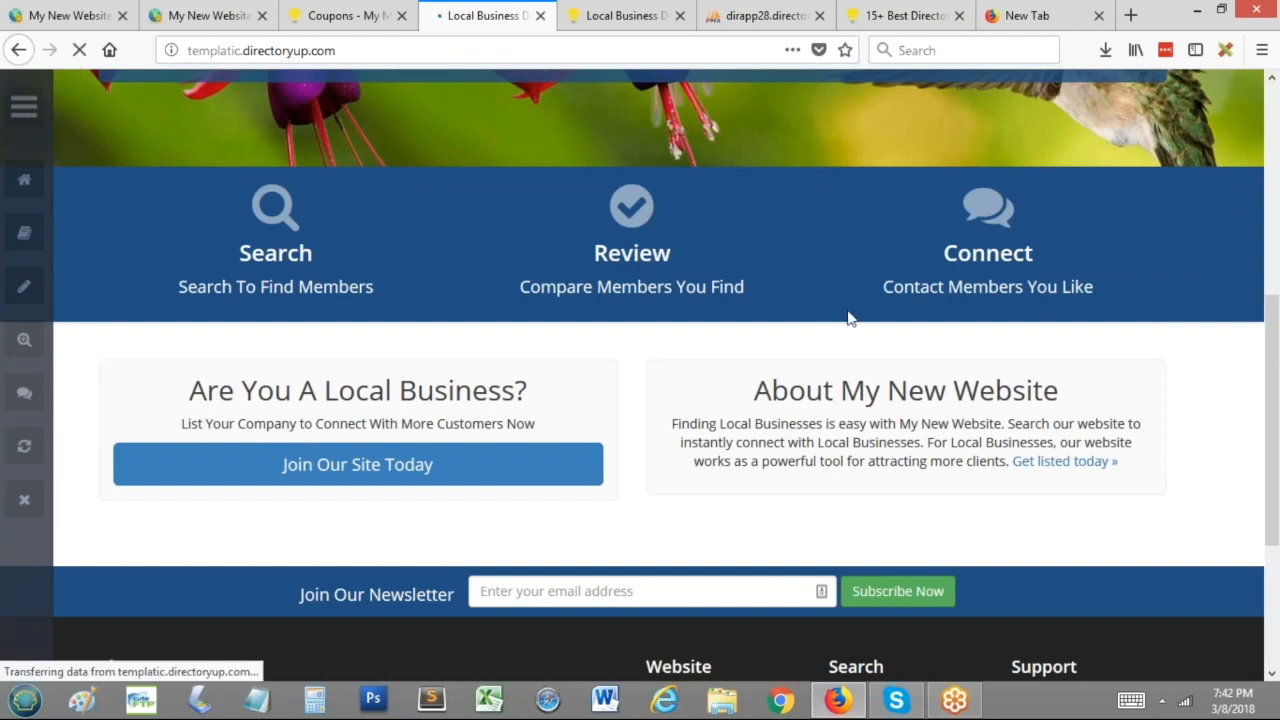
scroll(686, 257, down, 5)
scroll(734, 314, down, 3)
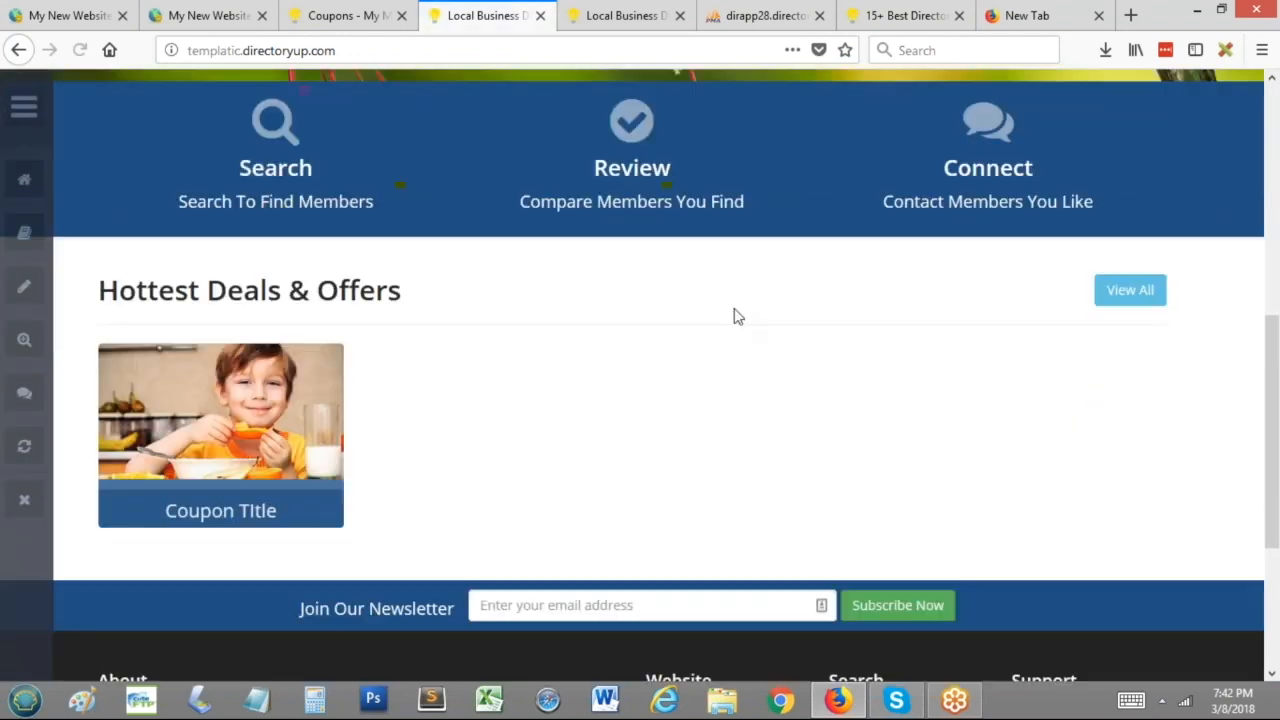
drag(98, 130, 408, 133)
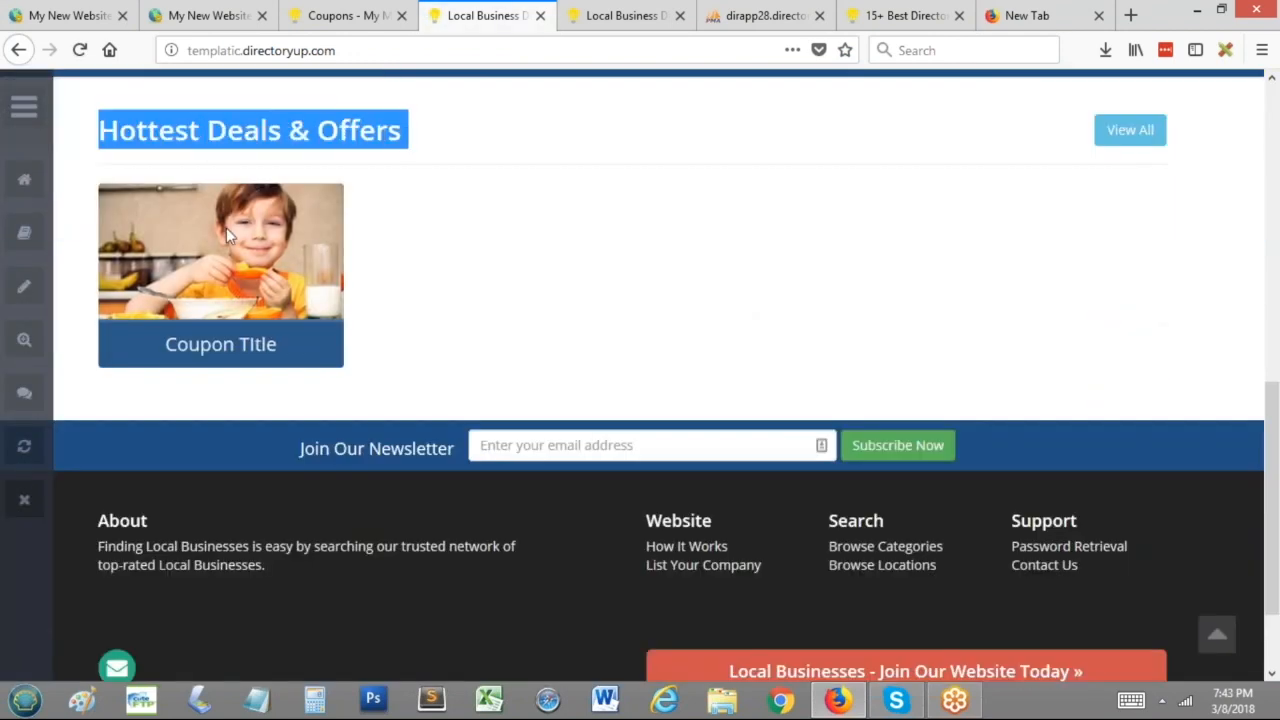
mouse_move(243, 275)
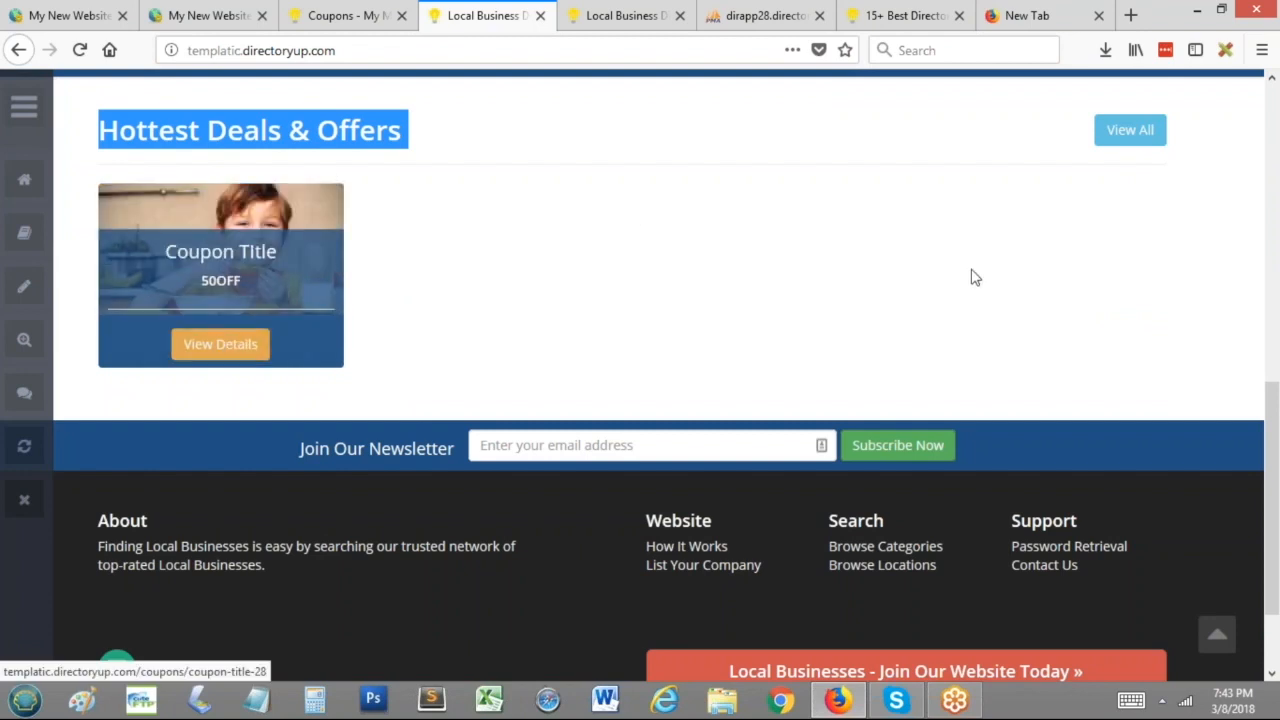
Step: Check the category choices of the homepage coupon search and review the page down to the coupon card
scroll(609, 437, up, 5)
click(278, 273)
click(708, 441)
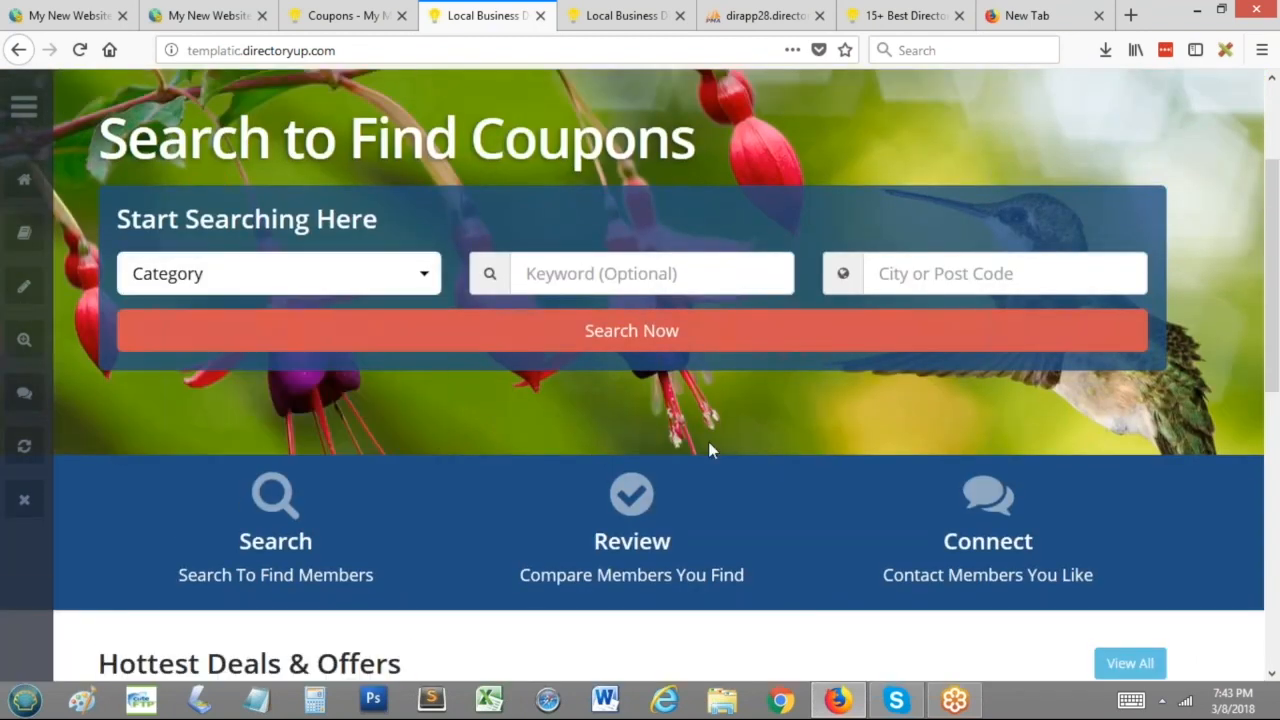
scroll(709, 477, up, 2)
scroll(709, 477, down, 2)
scroll(709, 477, up, 3)
scroll(686, 471, down, 9)
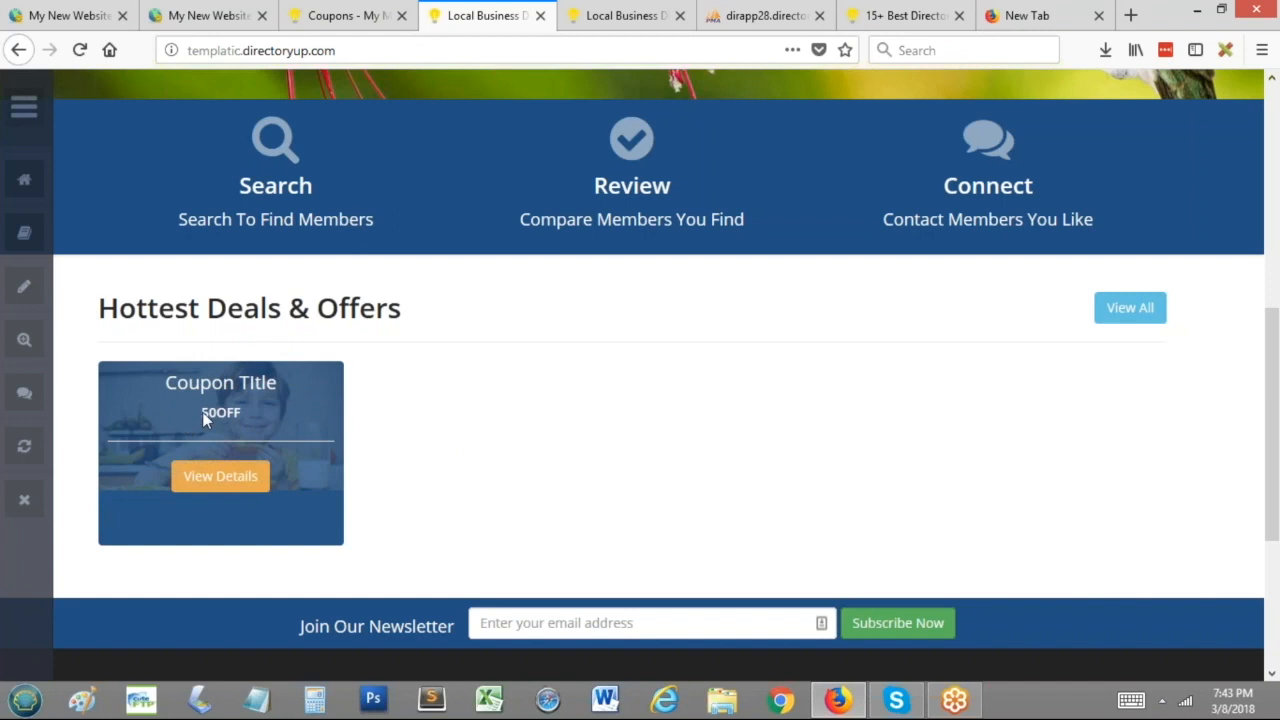
Step: Show the widgets used on the homepage and examine the ones that make up the coupon search area
click(25, 110)
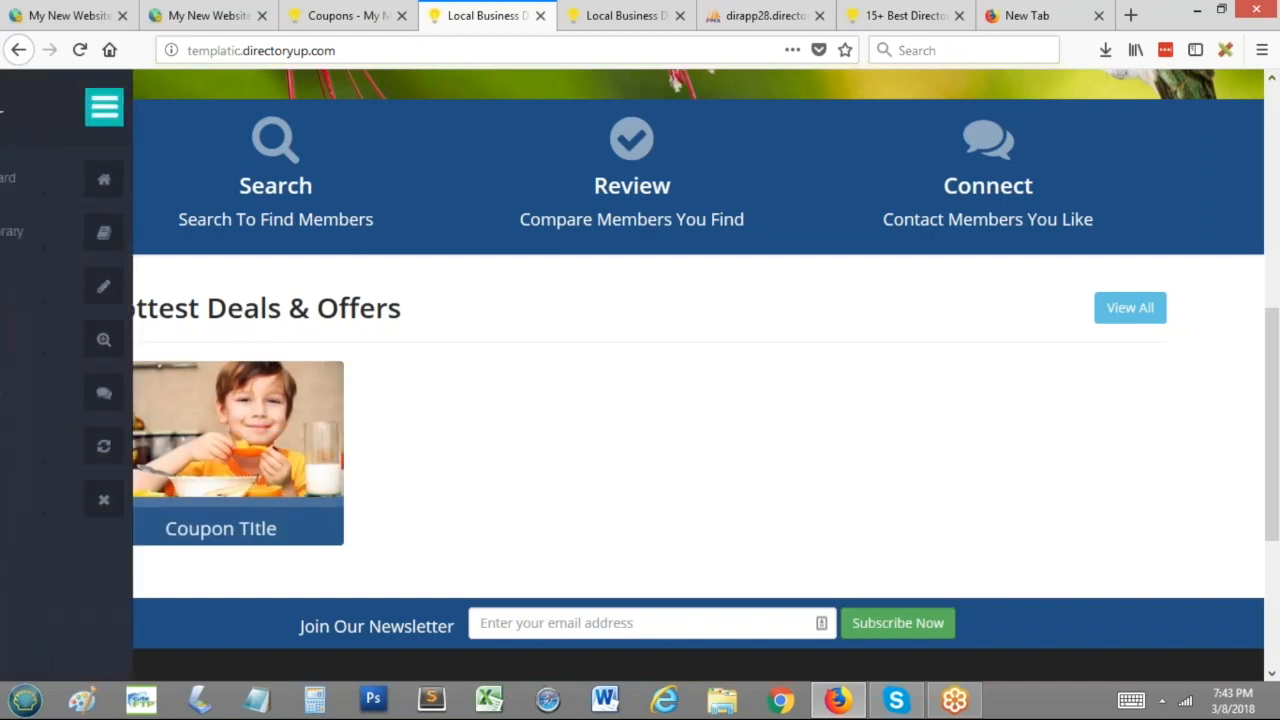
scroll(389, 230, down, 2)
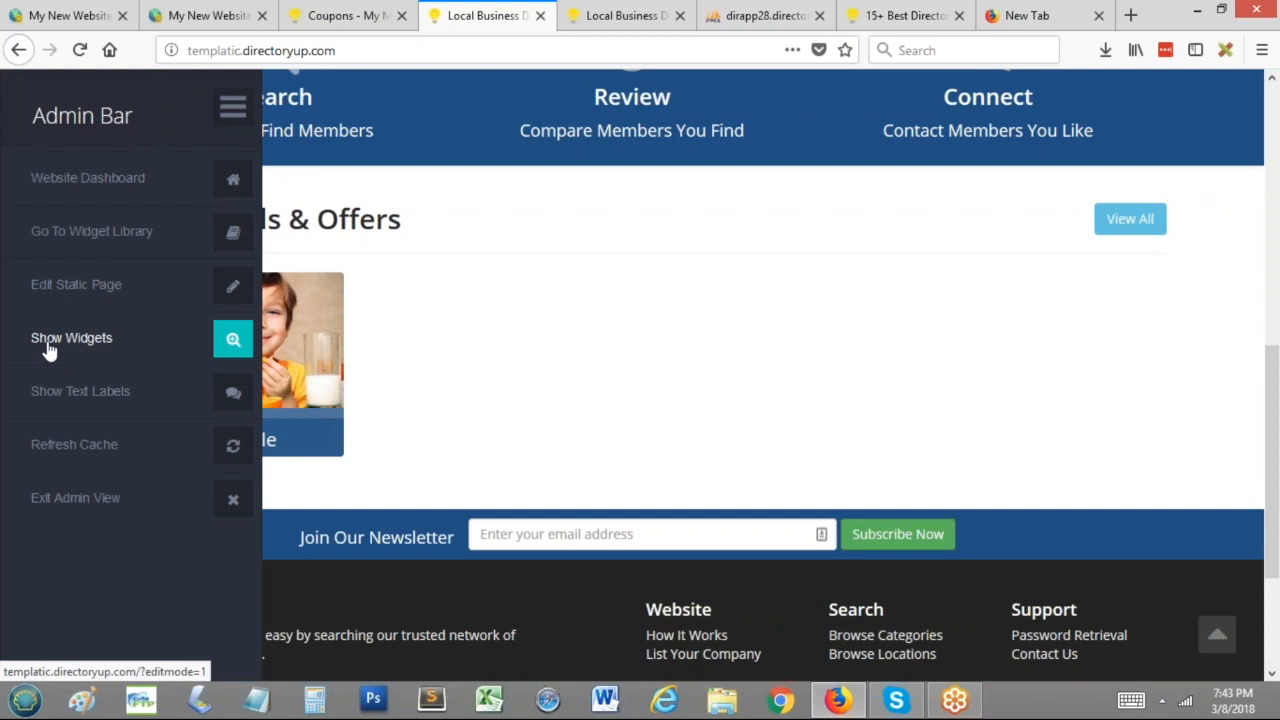
click(48, 343)
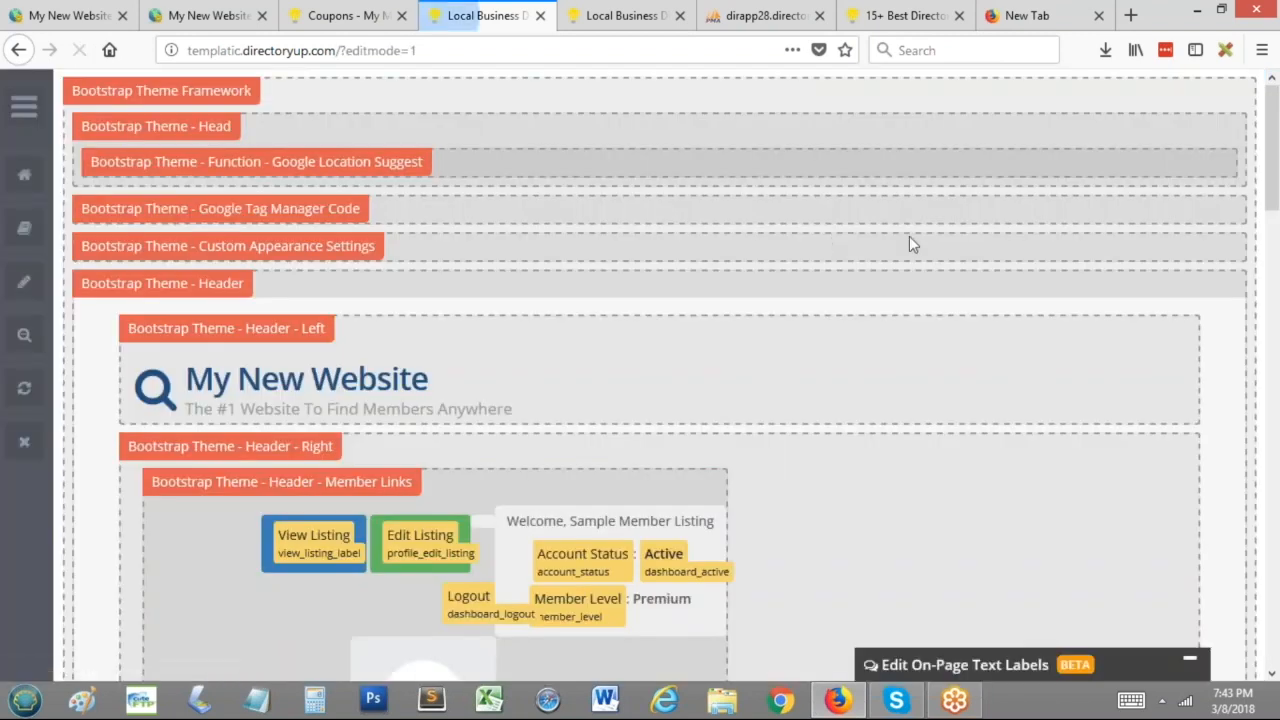
scroll(913, 240, down, 6)
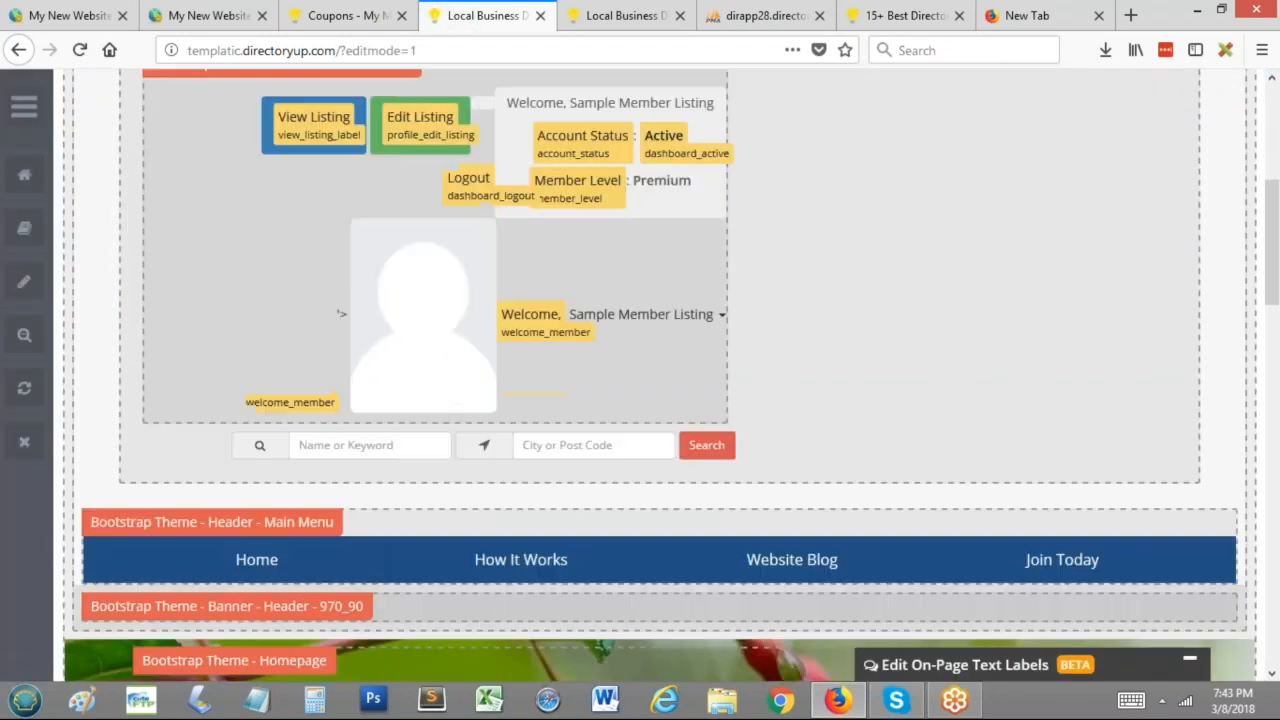
scroll(500, 275, down, 4)
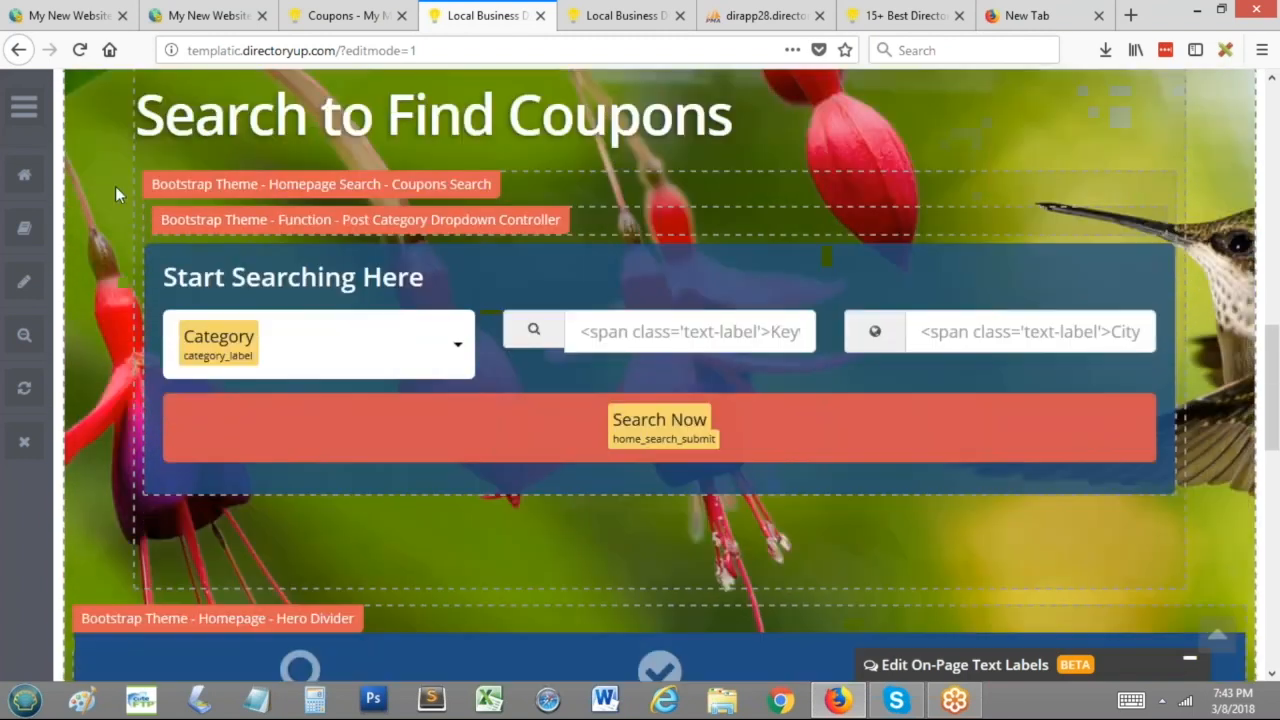
scroll(122, 210, up, 1)
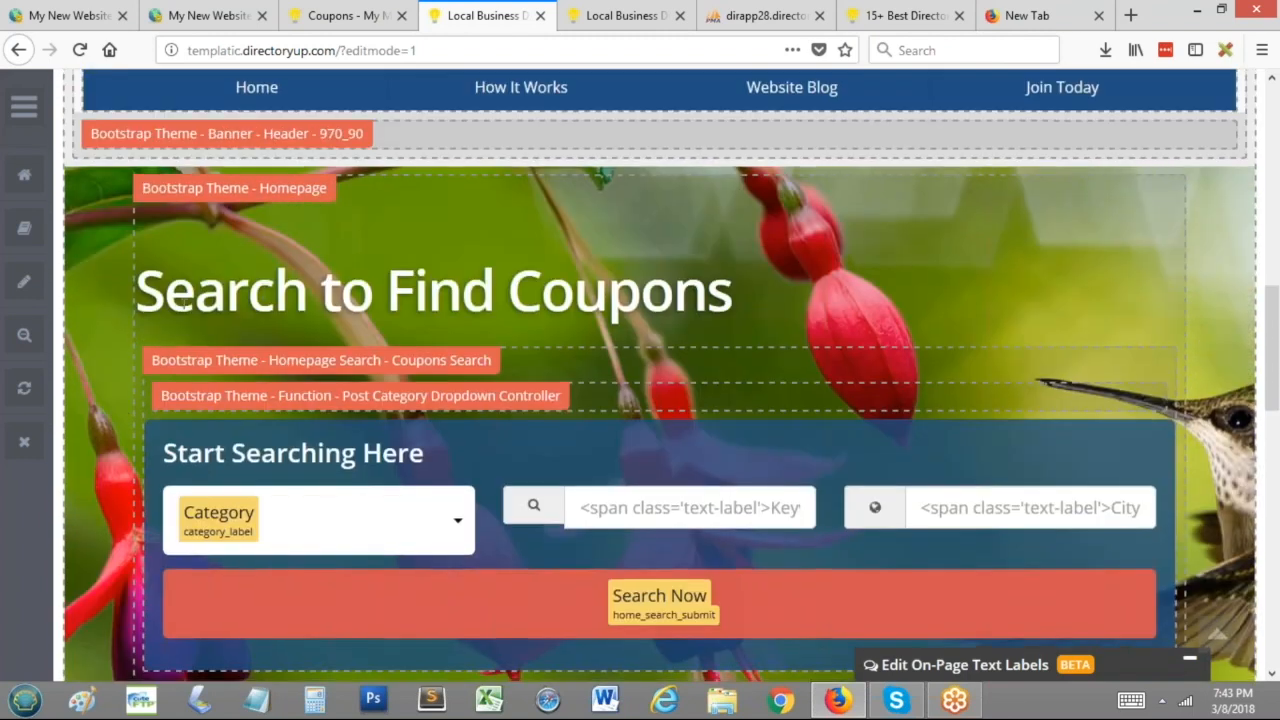
scroll(432, 133, down, 3)
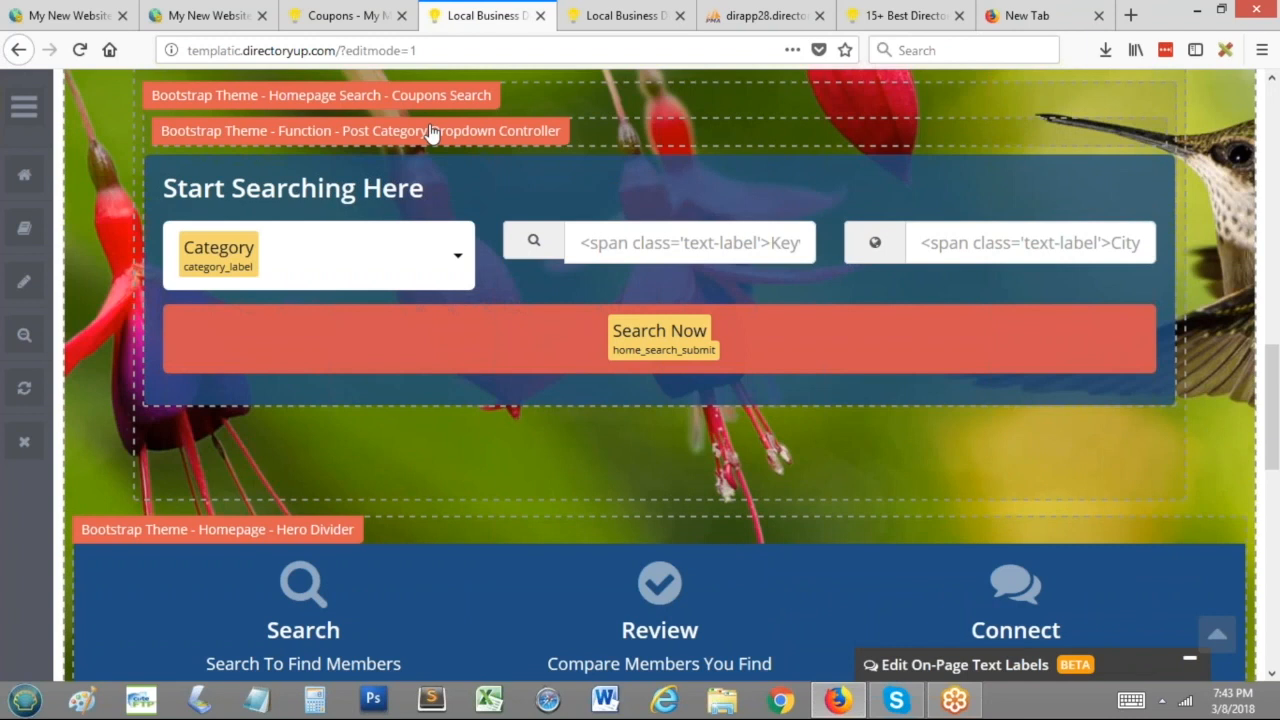
Step: Find the Recent Coupons widget on the homepage and open it in the admin area for customizing
scroll(434, 189, down, 2)
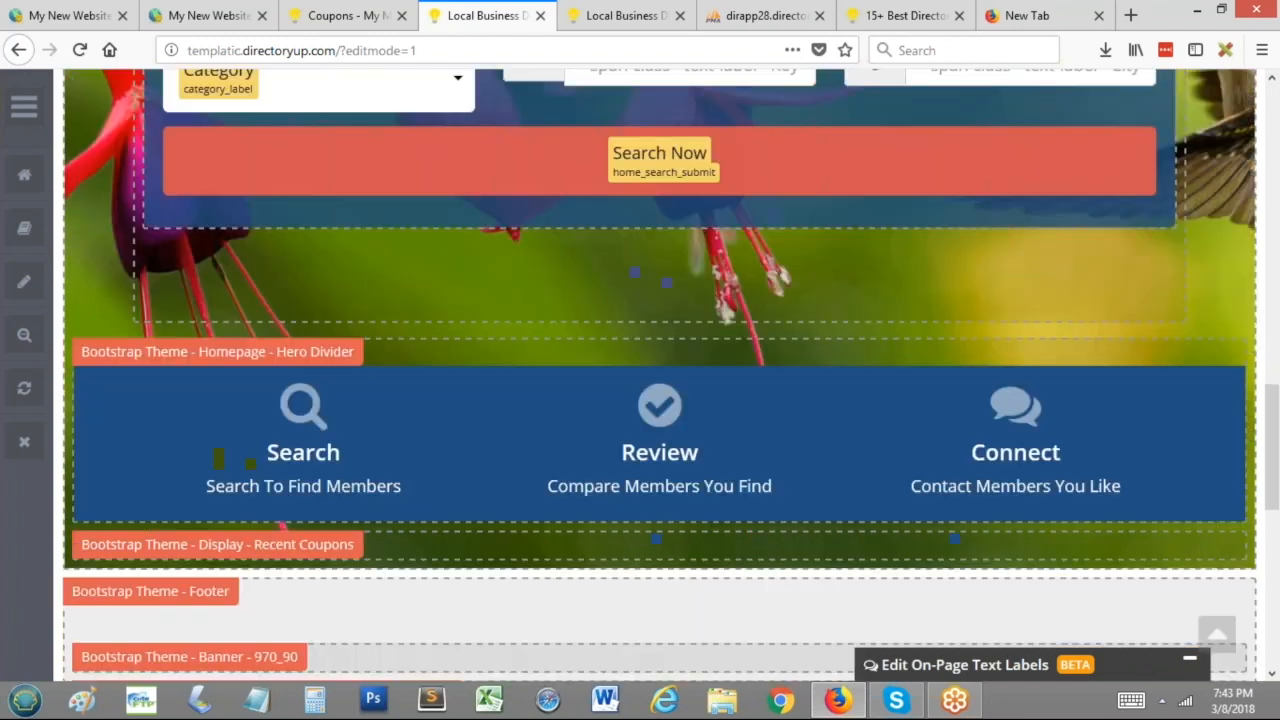
scroll(321, 256, up, 3)
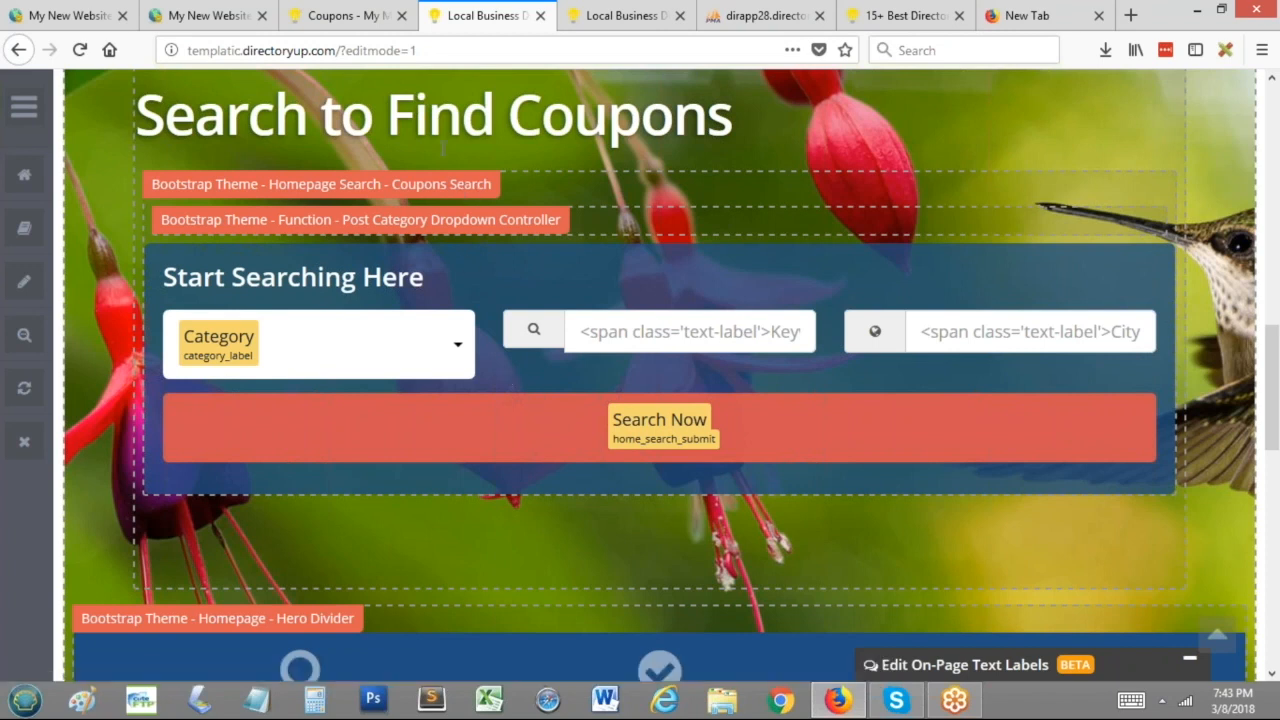
scroll(487, 336, down, 1)
scroll(530, 420, down, 3)
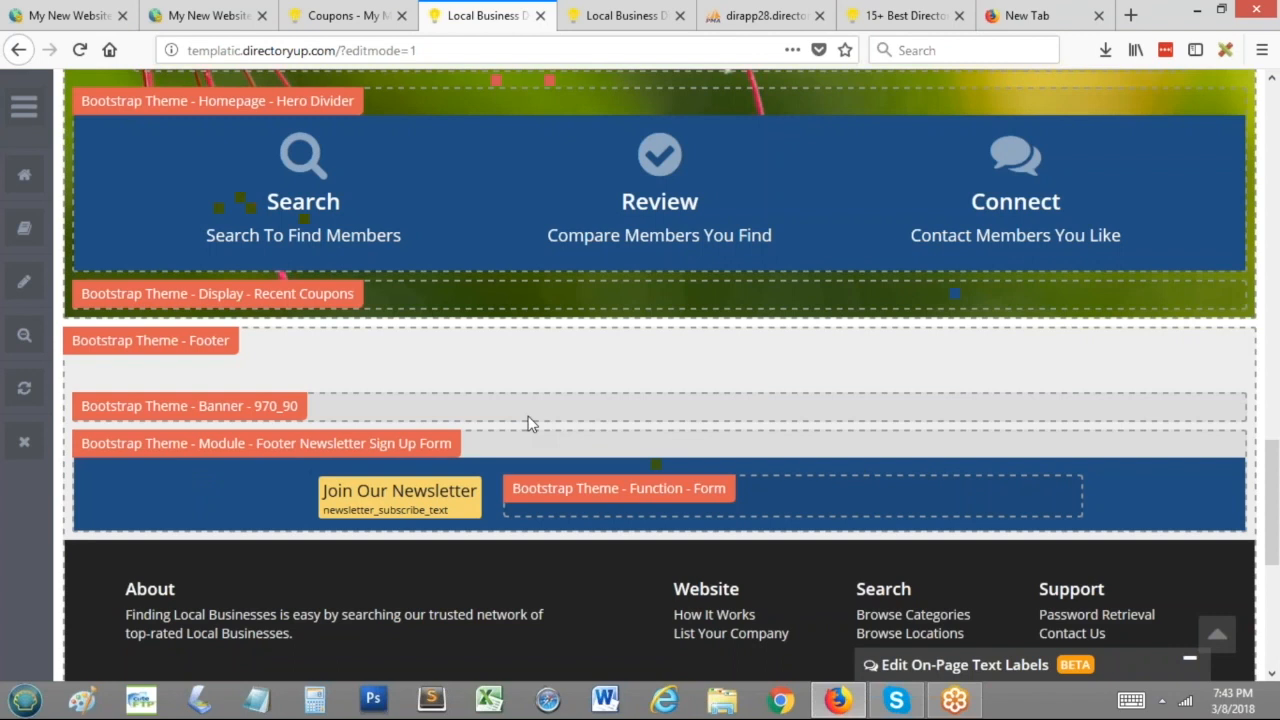
middle_click(298, 280)
click(519, 12)
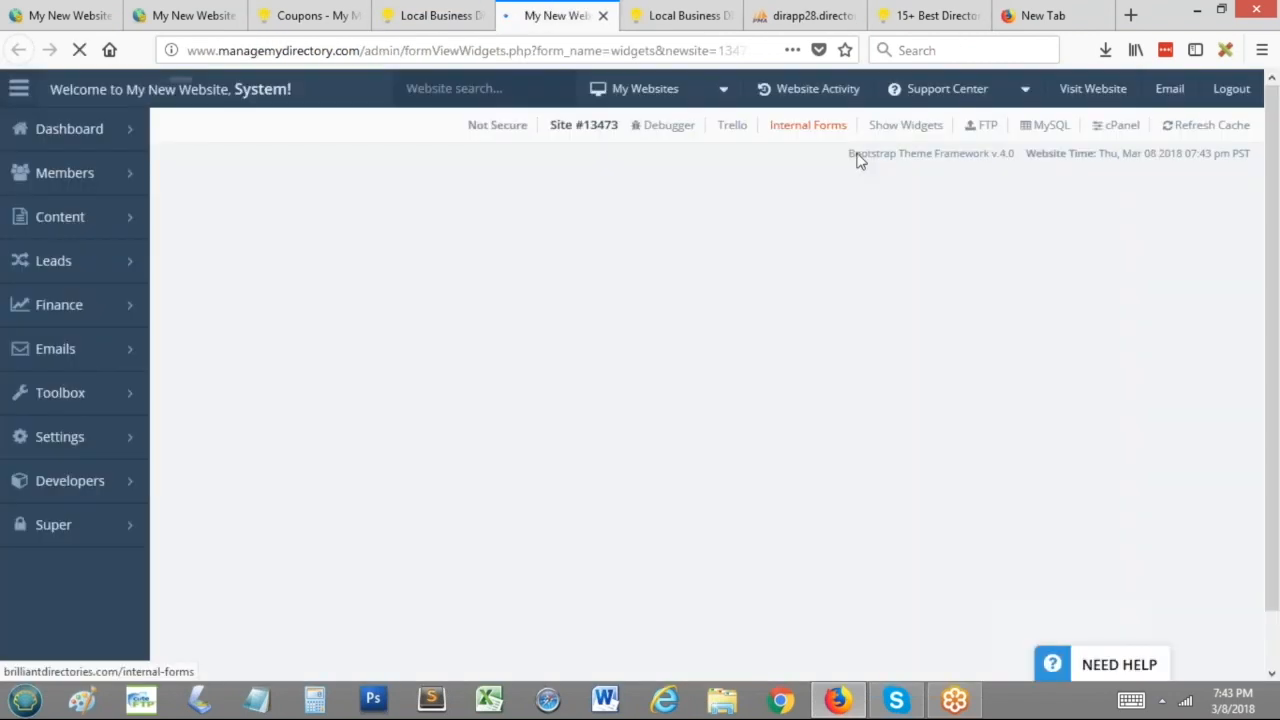
scroll(600, 300, down, 1)
click(389, 358)
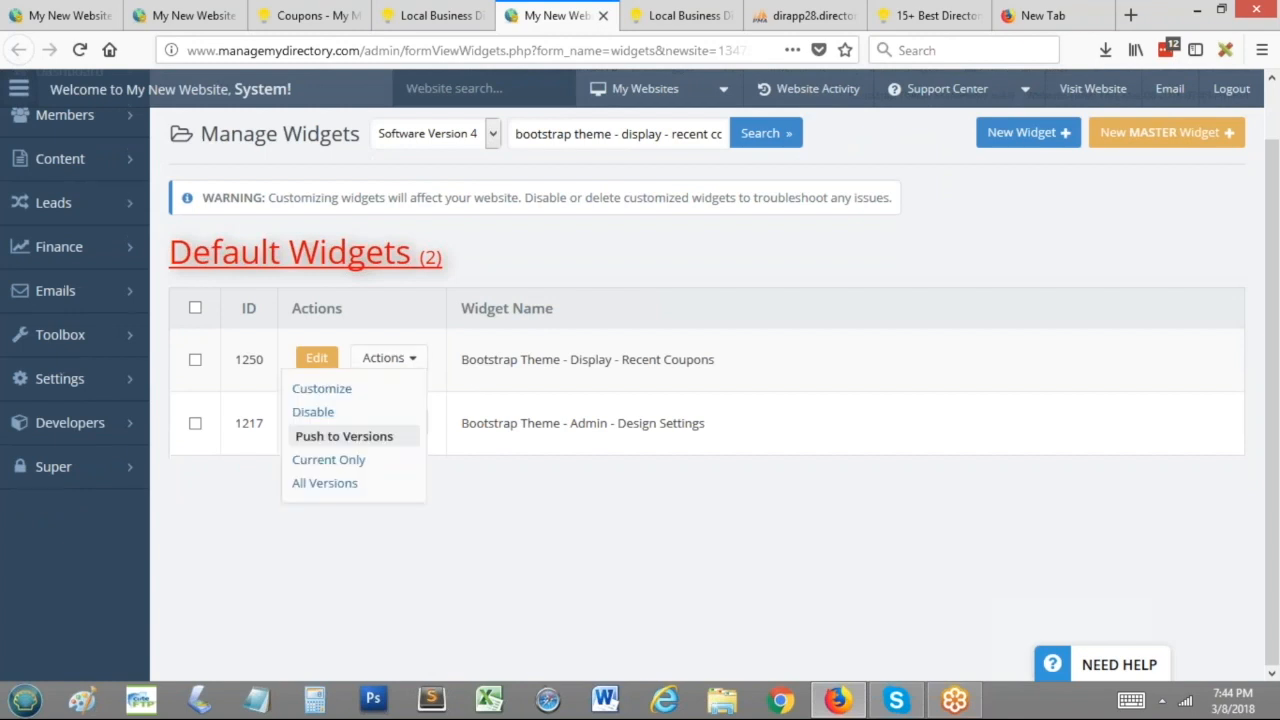
click(345, 390)
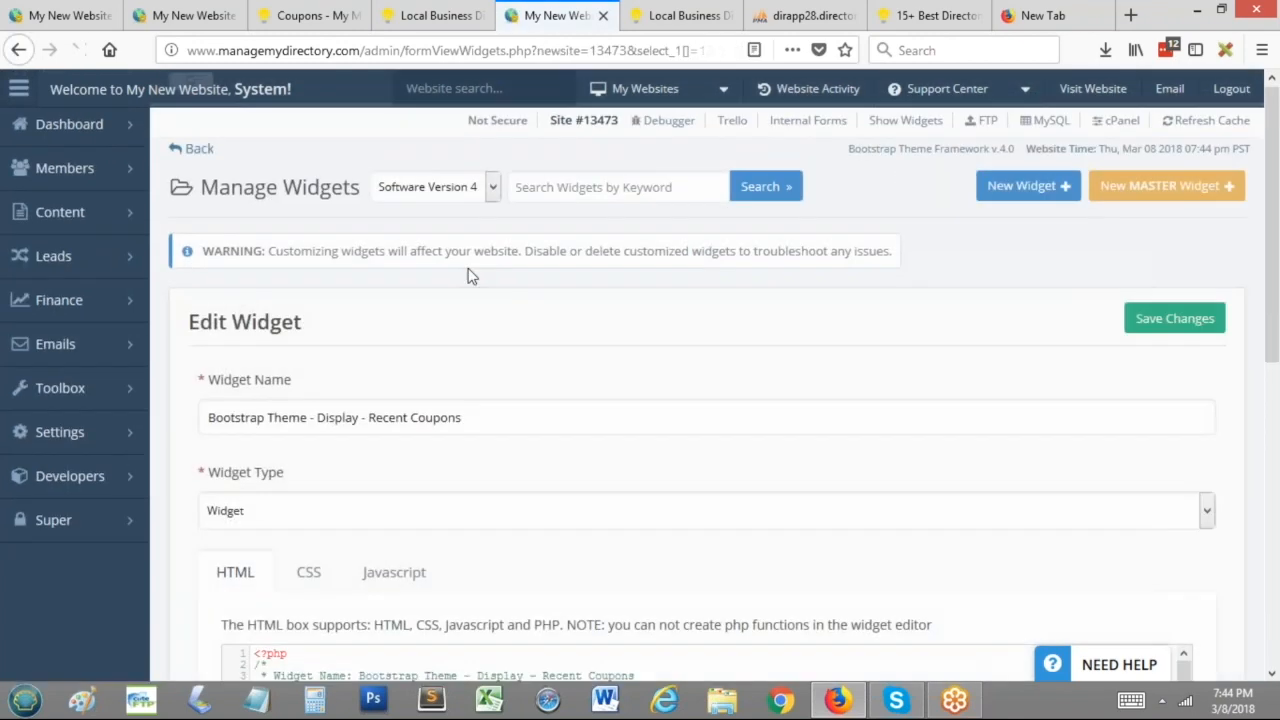
Step: Examine the Recent Coupons widget code from its settings variables down to the section header markup that outputs the title and View All link
scroll(62, 478, down, 4)
scroll(62, 478, down, 2)
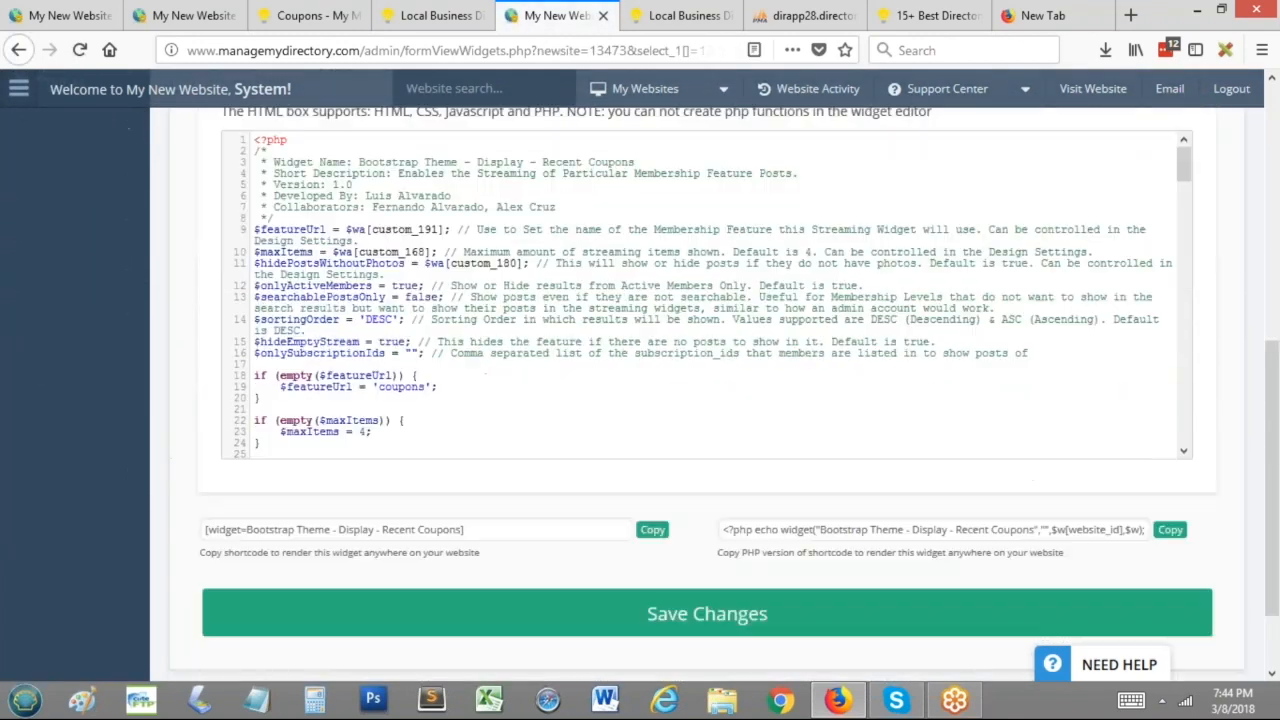
scroll(355, 302, down, 4)
scroll(355, 302, down, 7)
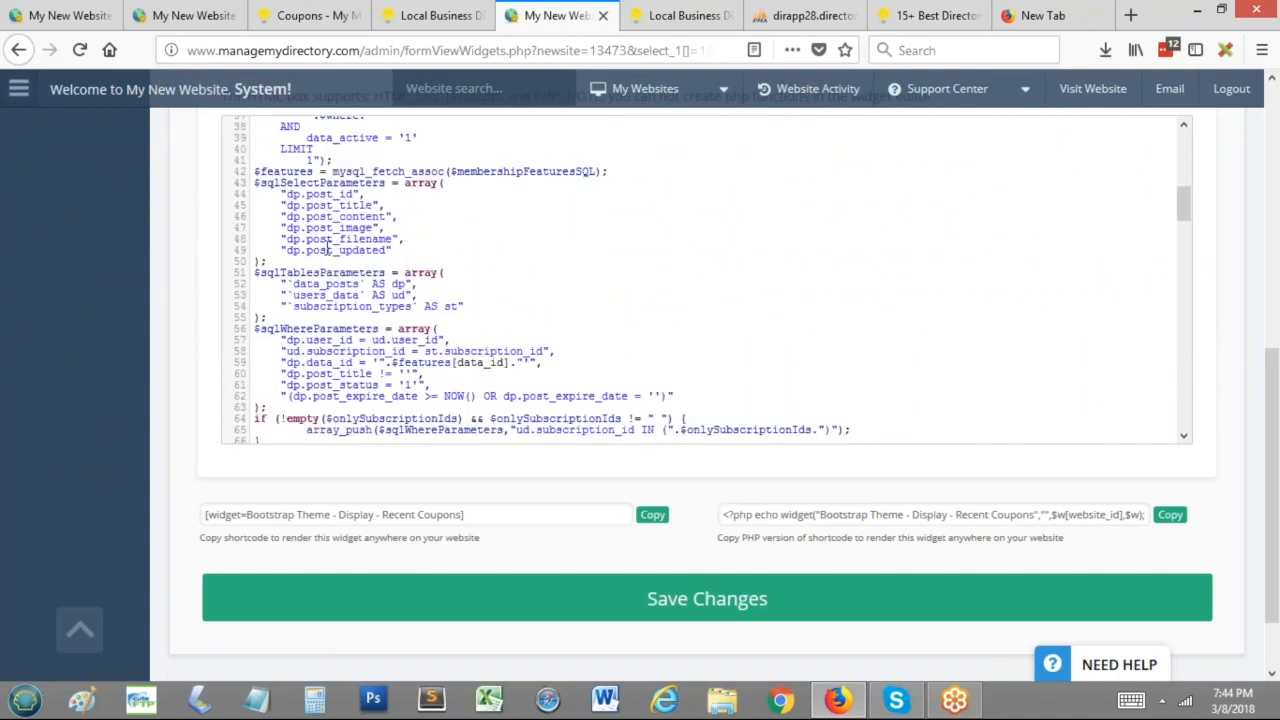
scroll(332, 220, down, 5)
scroll(337, 175, down, 20)
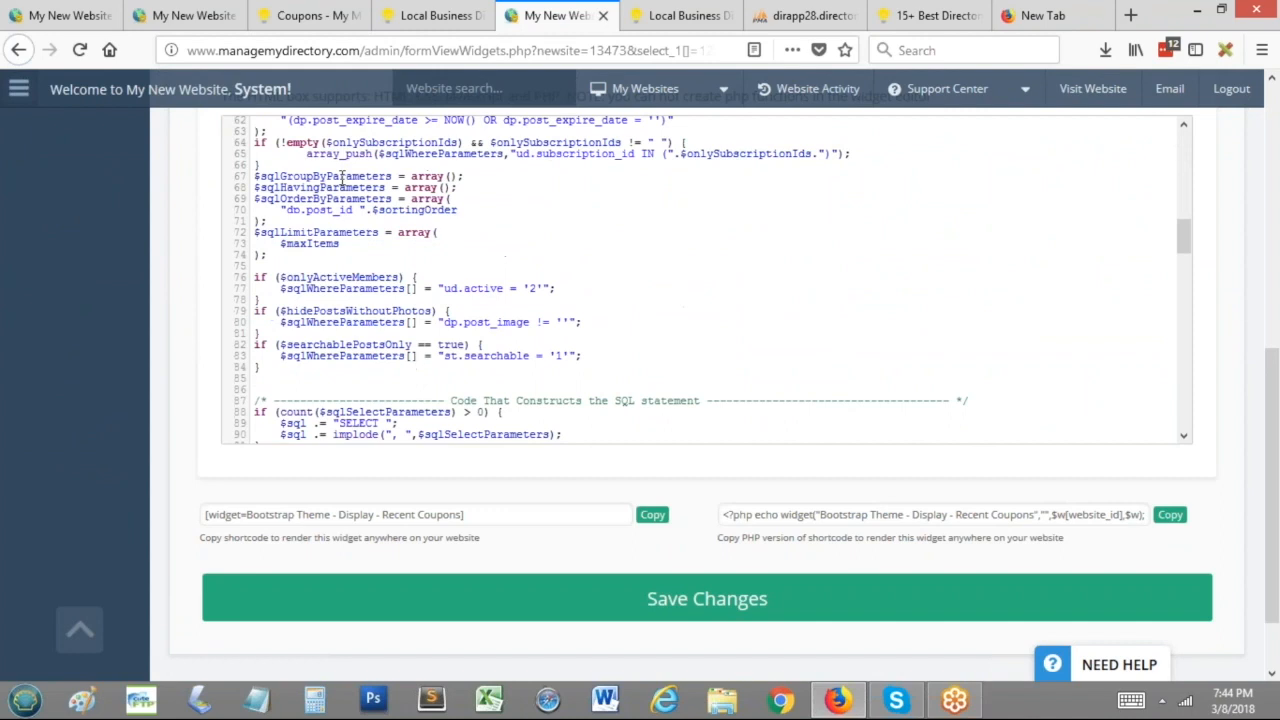
scroll(347, 178, down, 8)
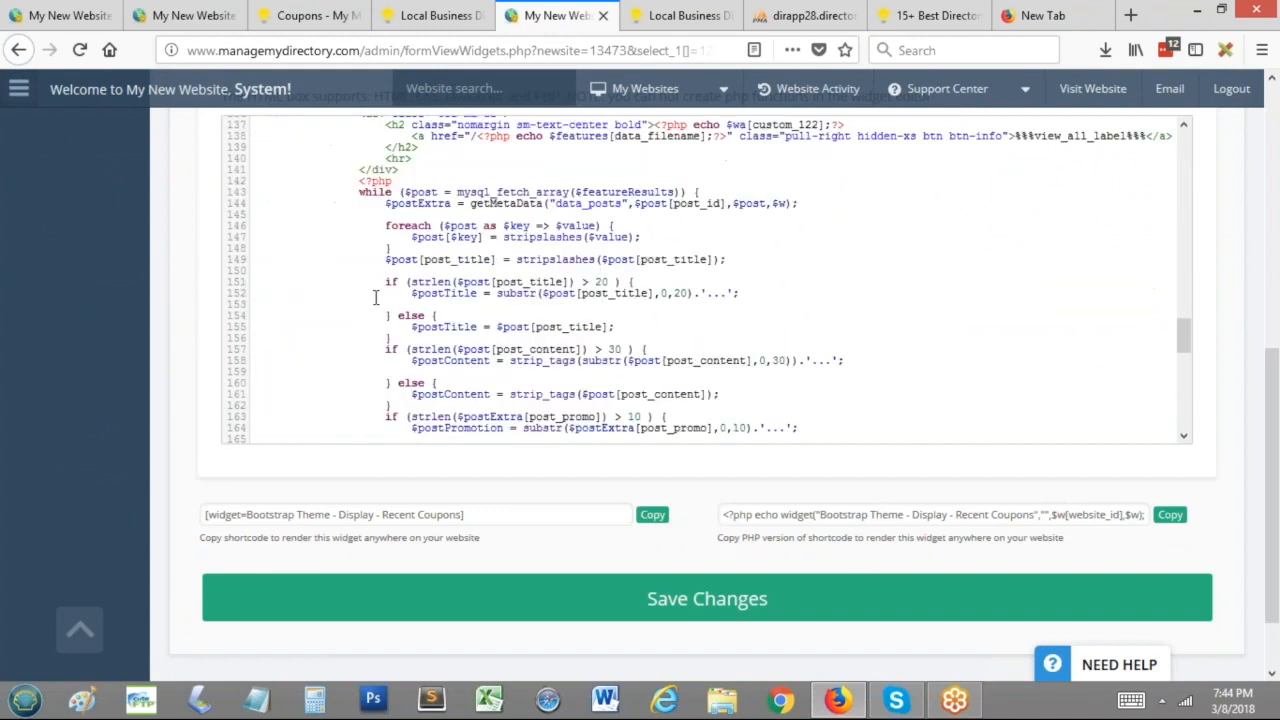
scroll(352, 232, up, 4)
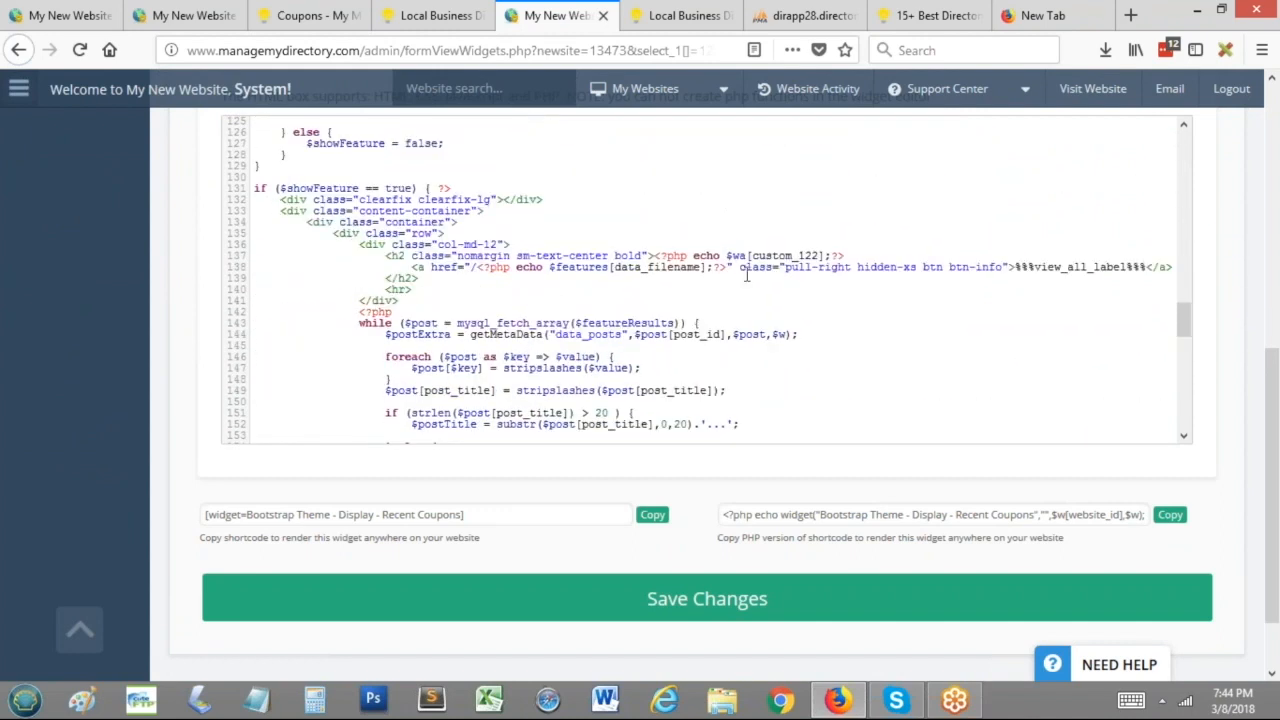
drag(270, 200, 424, 293)
drag(425, 301, 160, 203)
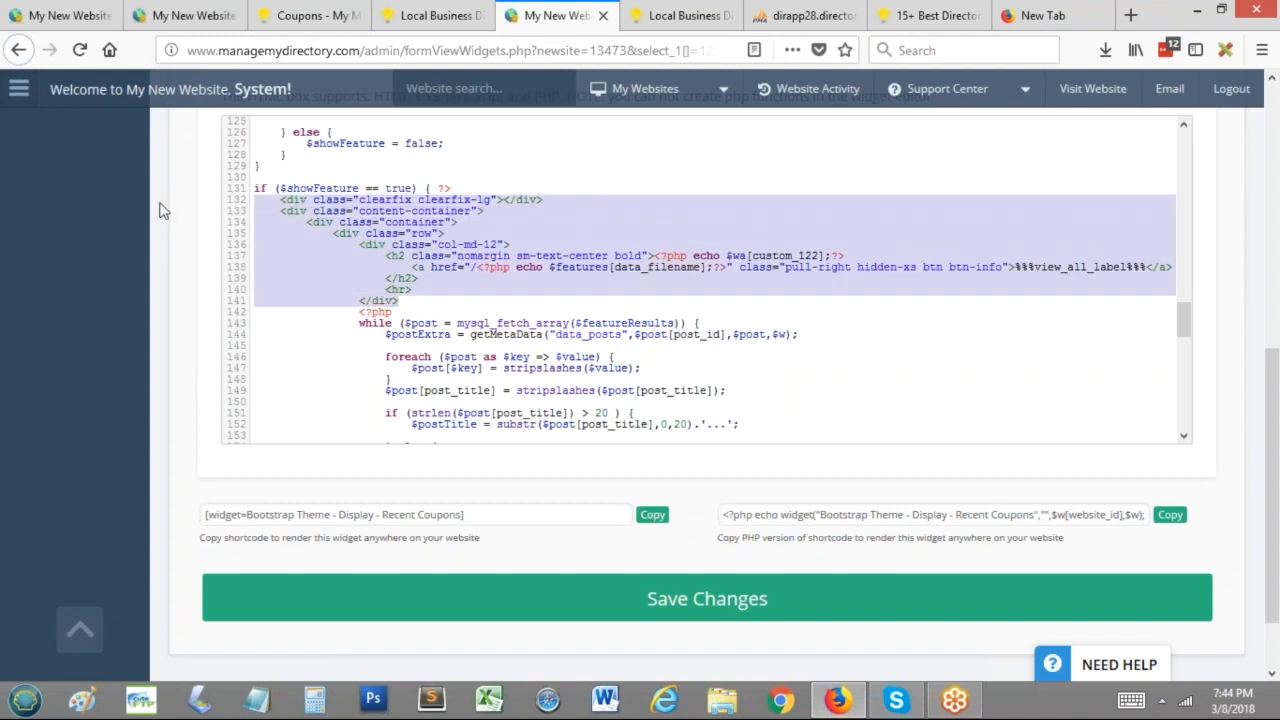
click(498, 233)
Step: Review the rest of the widget code, including the closing View All link, the thumbnail logic and the coupon card markup
scroll(432, 224, down, 2)
scroll(432, 224, down, 20)
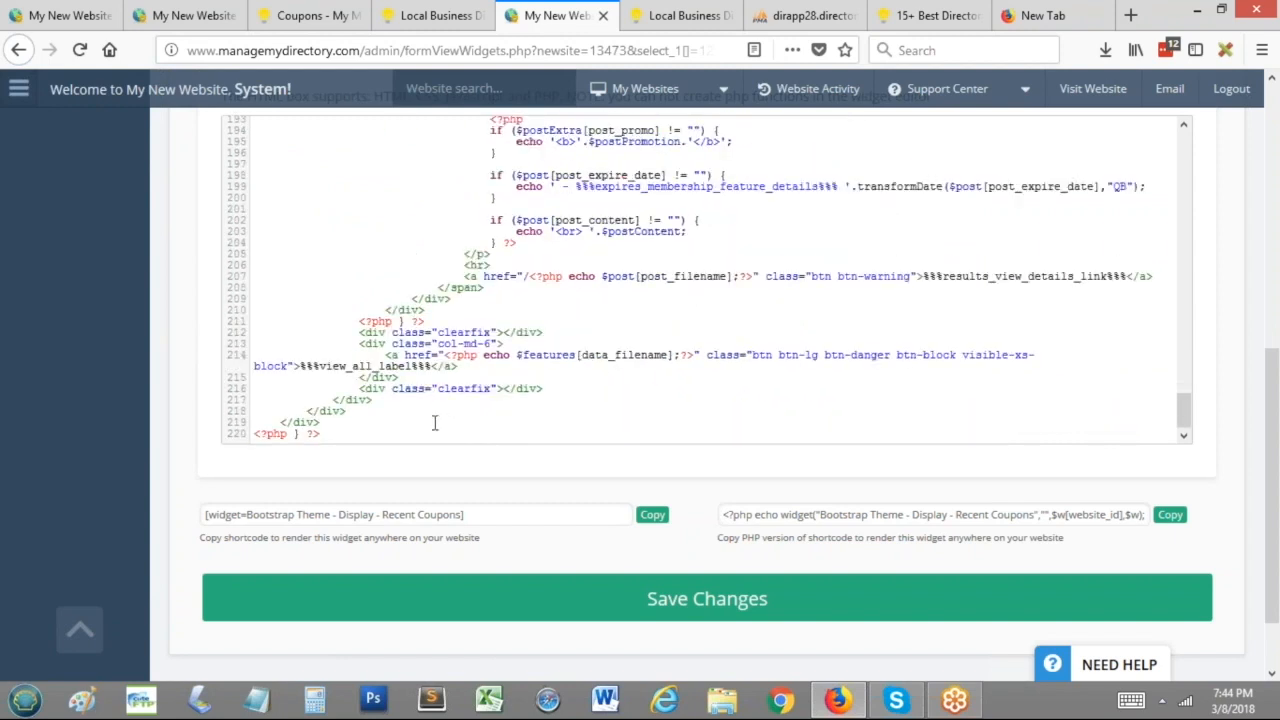
drag(302, 366, 431, 366)
click(354, 360)
scroll(557, 318, up, 4)
scroll(519, 306, up, 20)
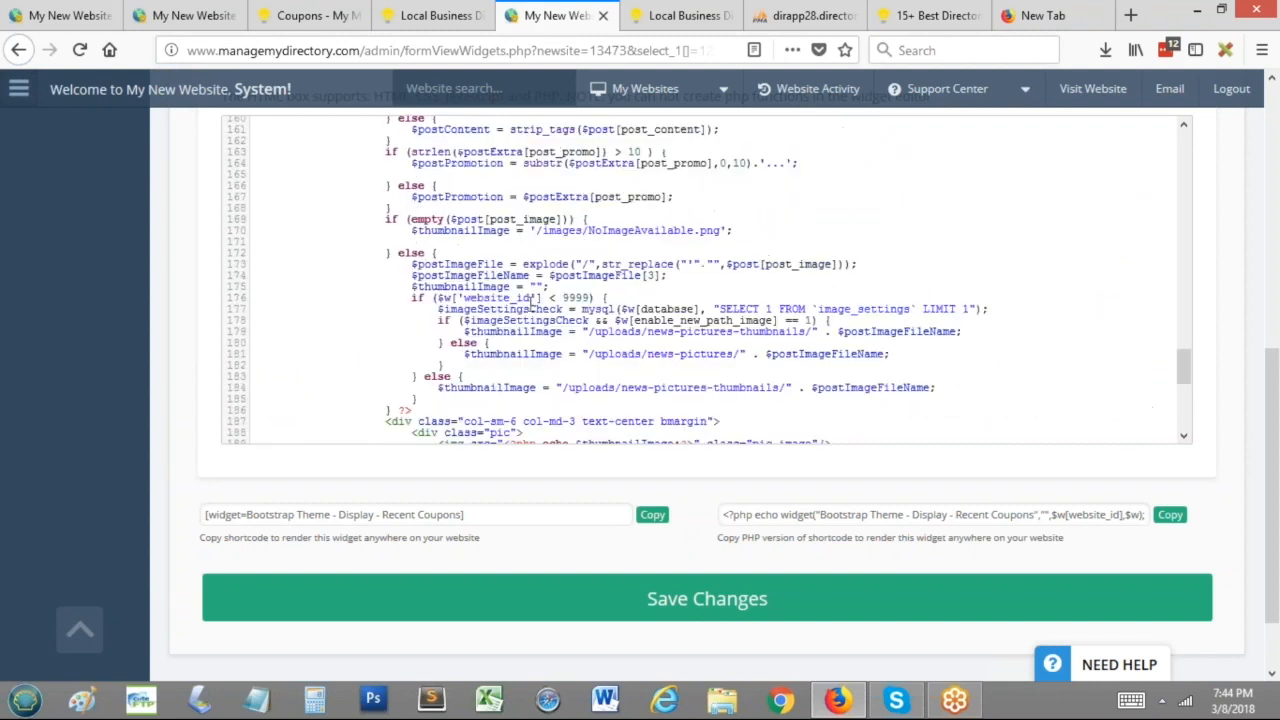
scroll(520, 300, down, 4)
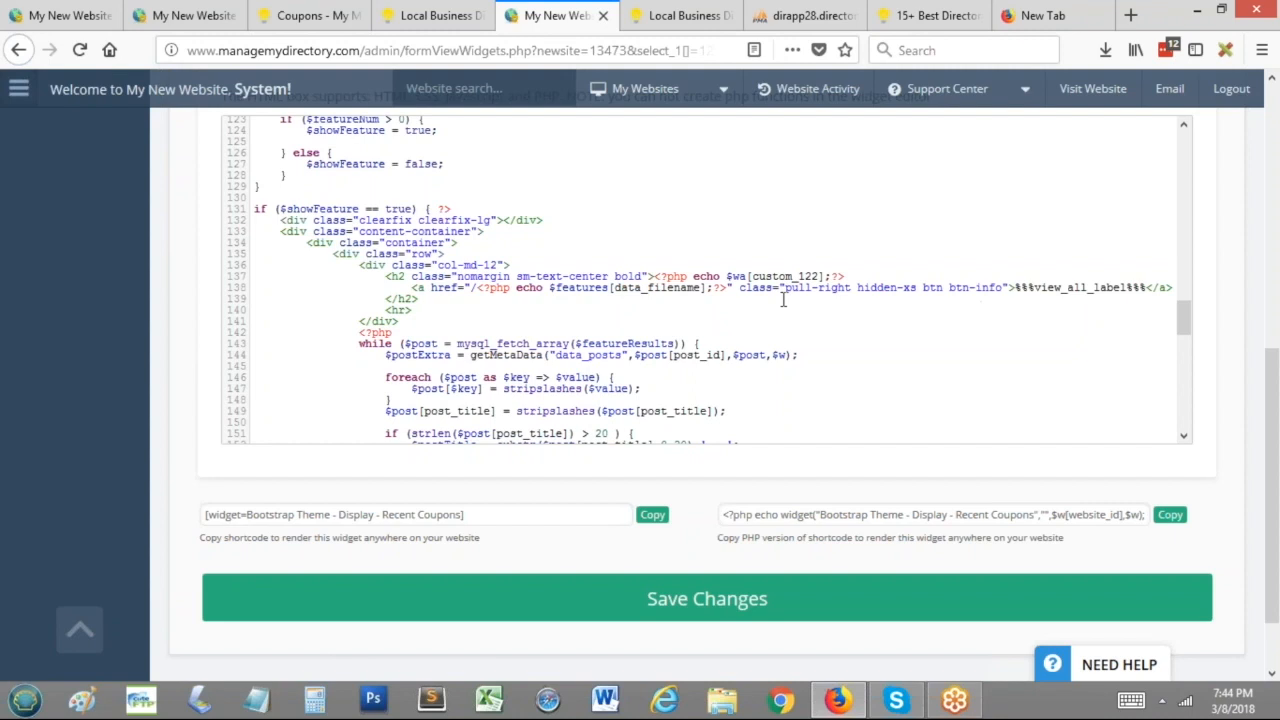
scroll(447, 288, down, 18)
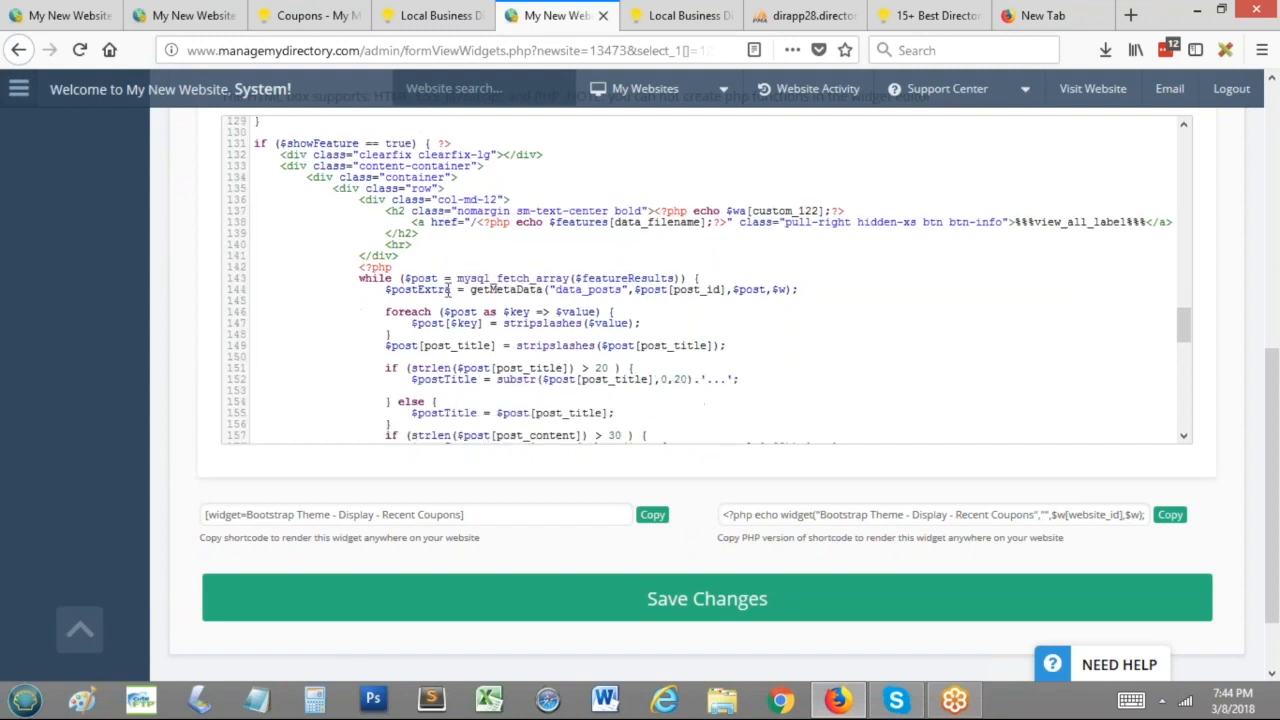
scroll(455, 295, up, 2)
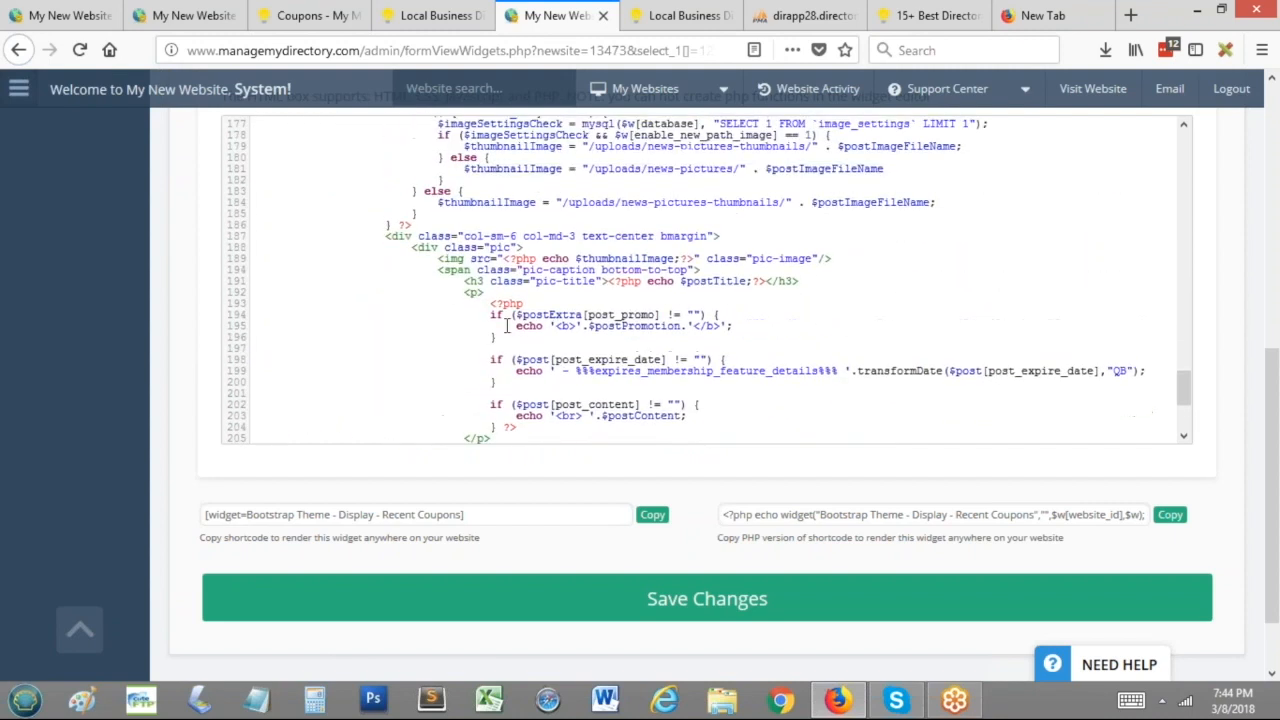
Step: Insert the text THIS IS THE TITLE before the post title in the coupon card's h3 heading and save the widget
drag(608, 293, 765, 293)
click(765, 293)
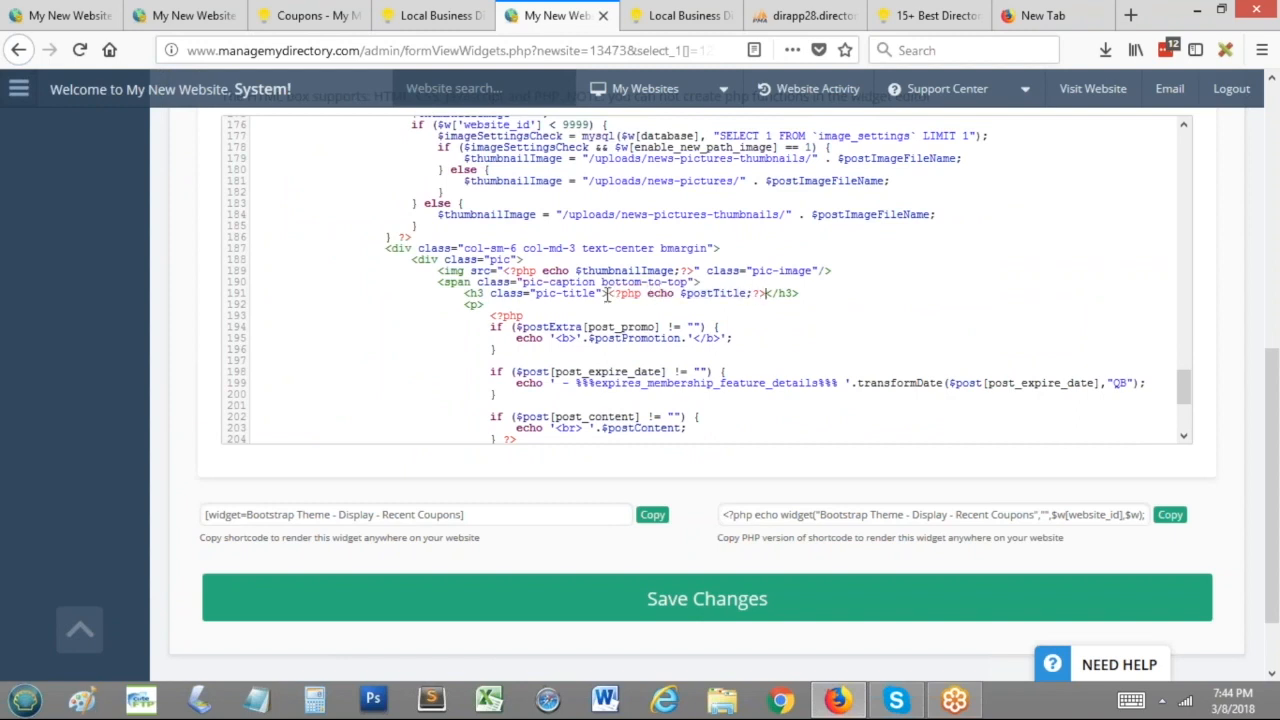
text(THIS IS TH)
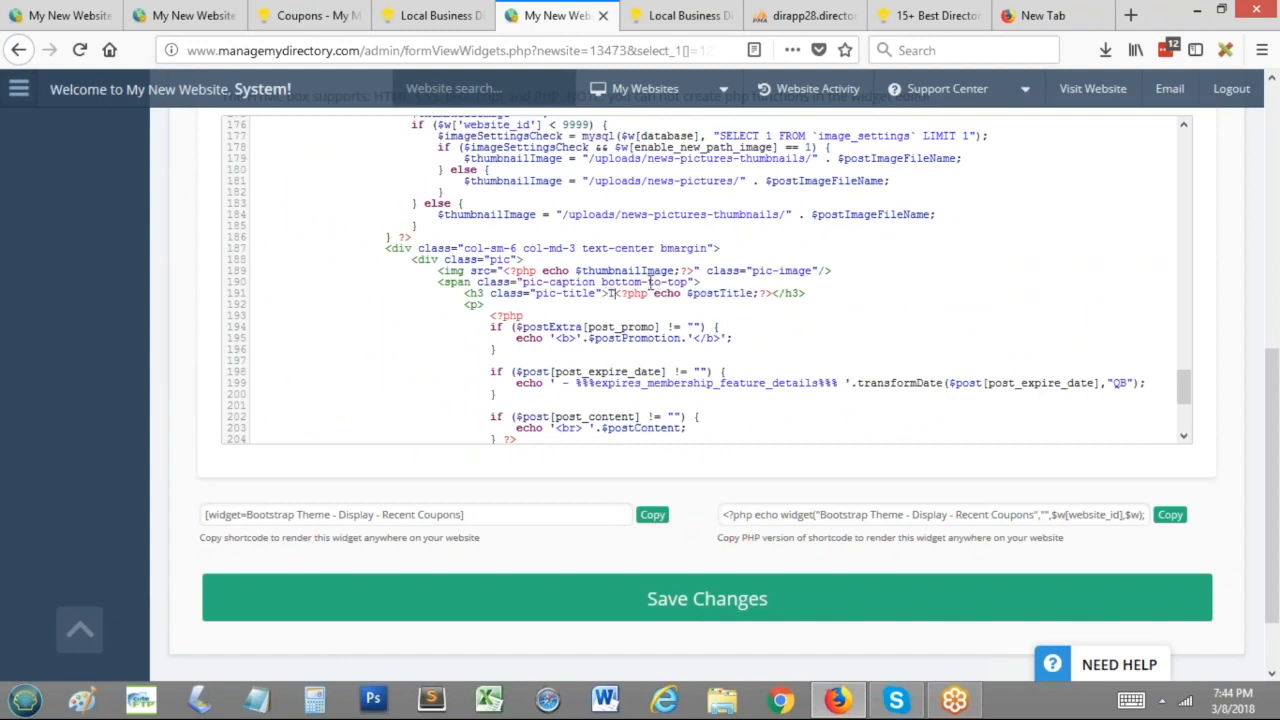
text(E TITLE <?php)
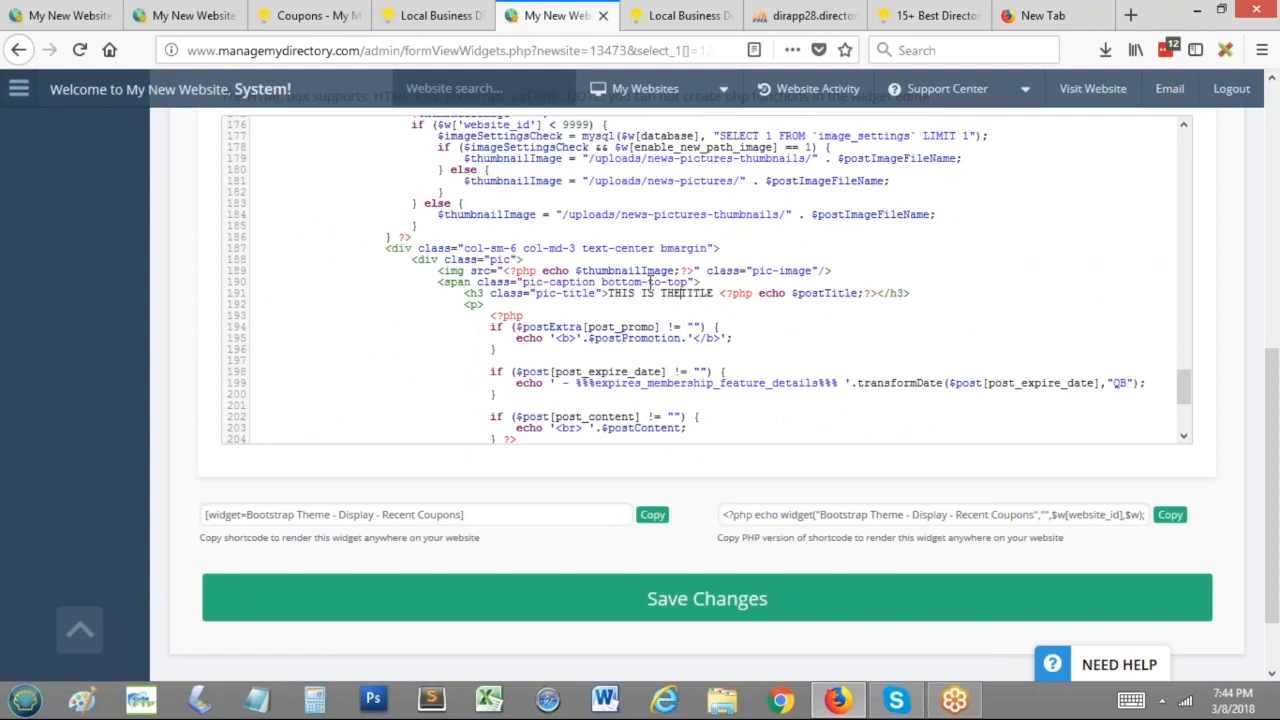
key(ctrl+s)
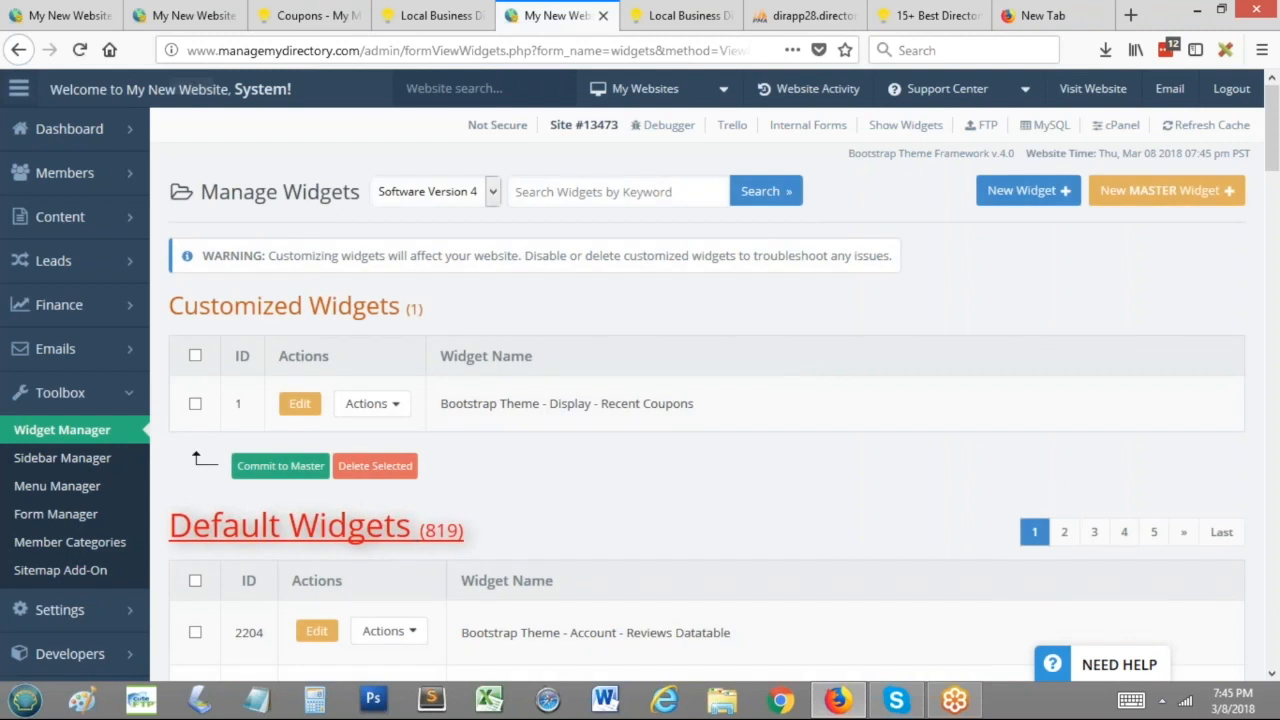
Step: Check the Customized Widgets list for the Recent Coupons widget and refresh the site cache
drag(172, 306, 412, 308)
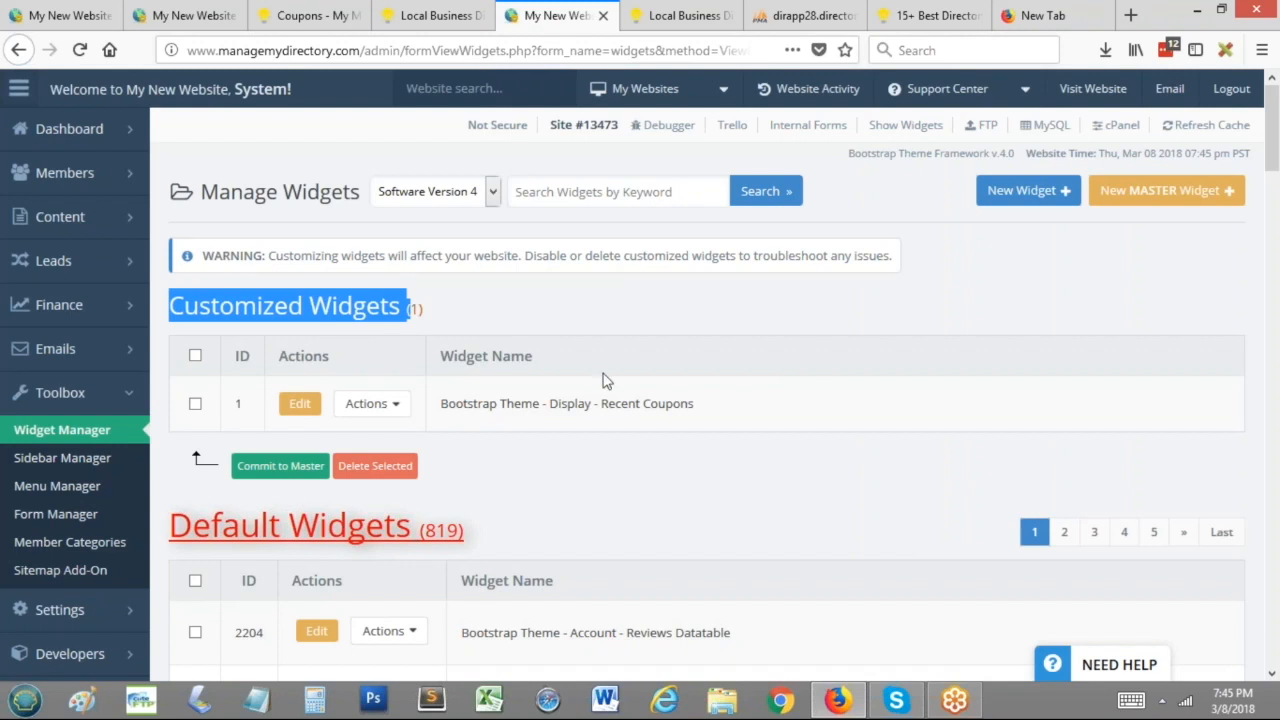
click(531, 311)
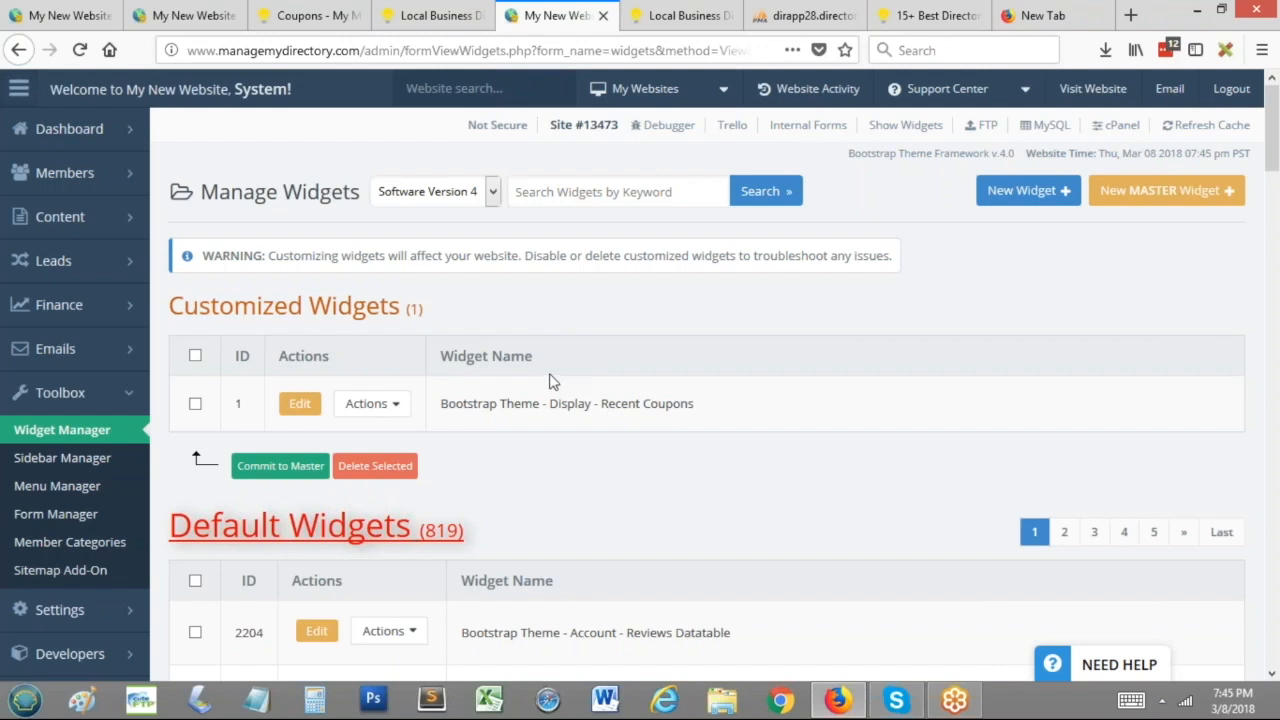
scroll(560, 380, down, 2)
scroll(594, 309, up, 2)
click(1188, 128)
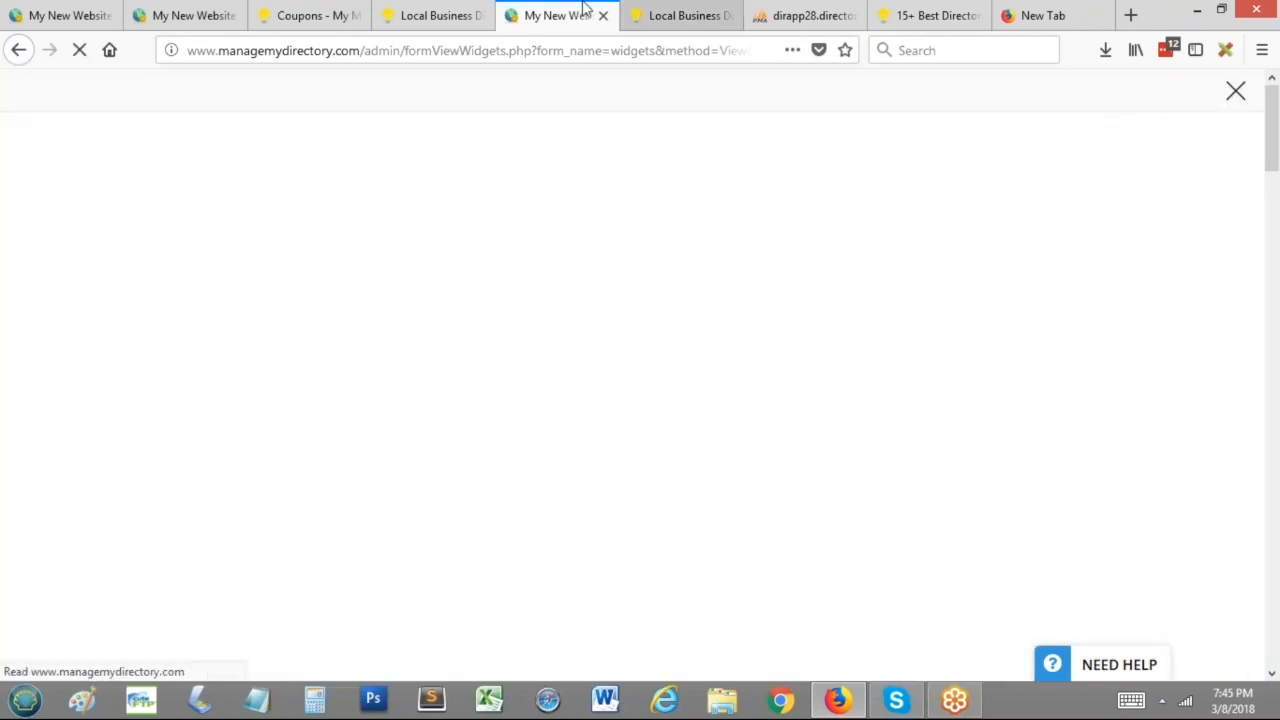
Step: Return to the homepage, turn off the widget display and check the coupon card under Hottest Deals & Offers
click(435, 15)
click(22, 333)
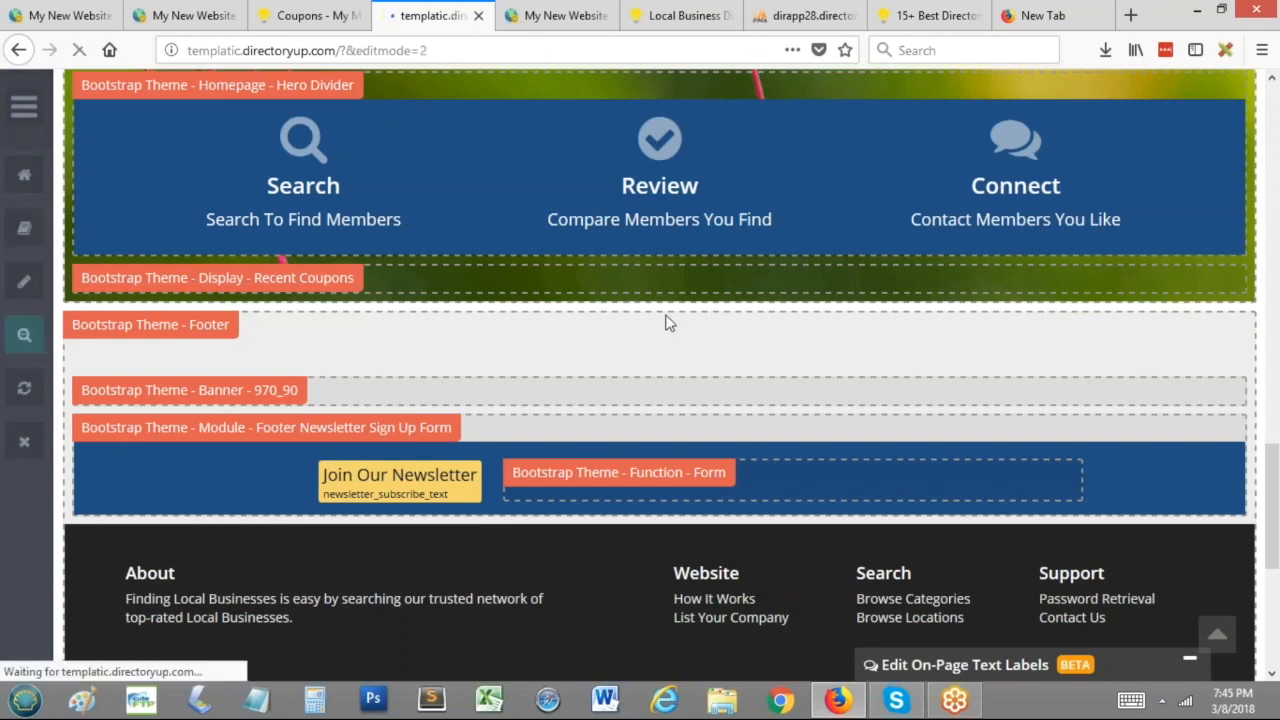
scroll(558, 389, down, 3)
scroll(558, 389, down, 3)
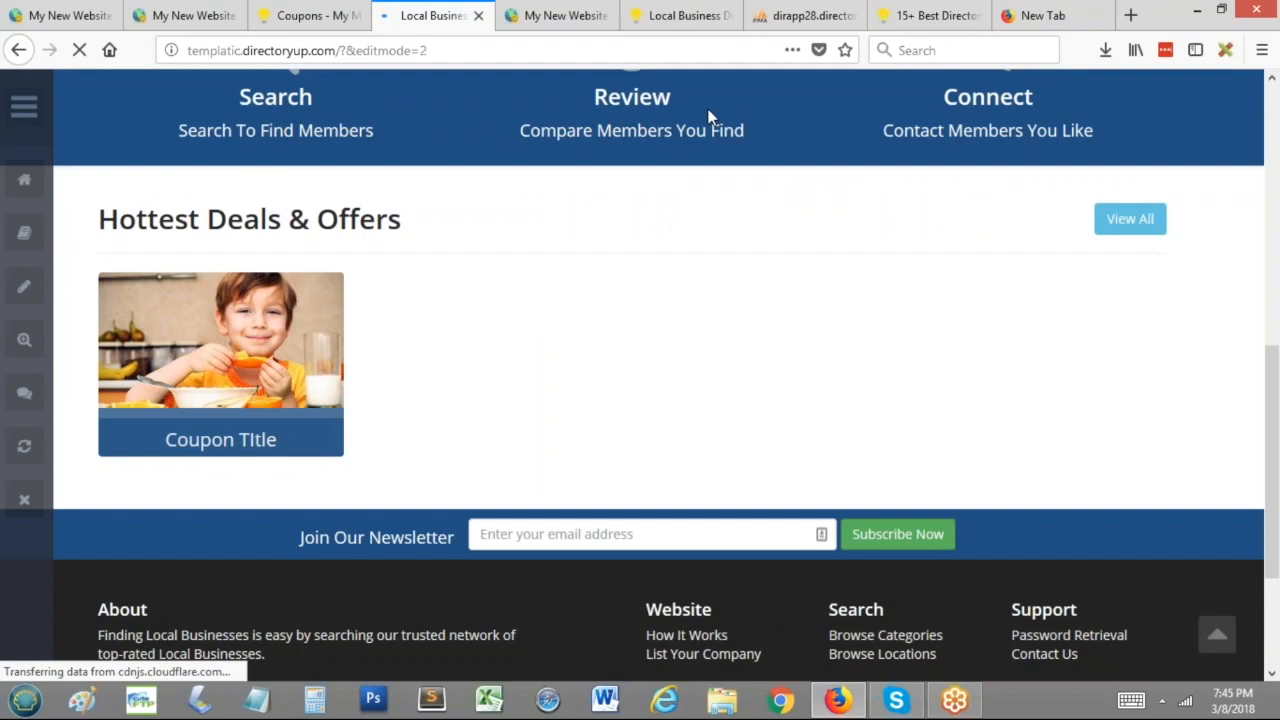
scroll(548, 385, down, 5)
Step: Run the homepage coupon search without any category, keyword or location and view the results page
scroll(547, 378, up, 5)
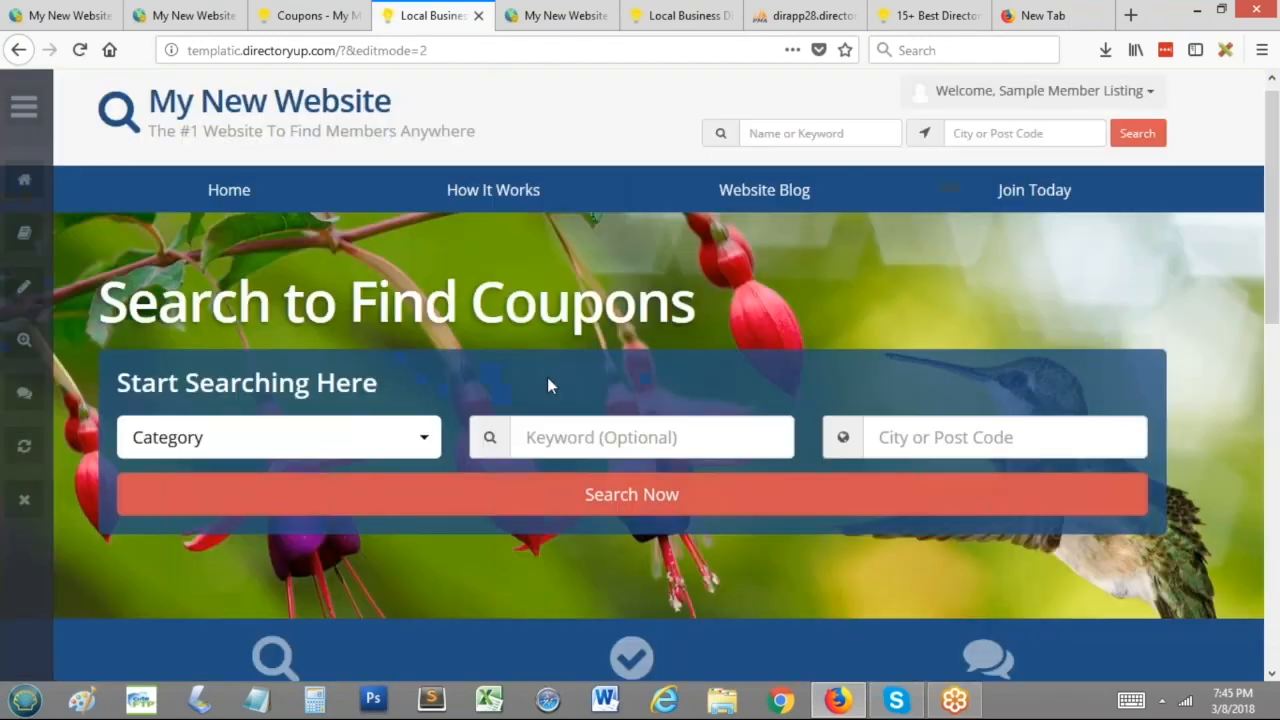
scroll(492, 315, down, 1)
scroll(492, 315, up, 1)
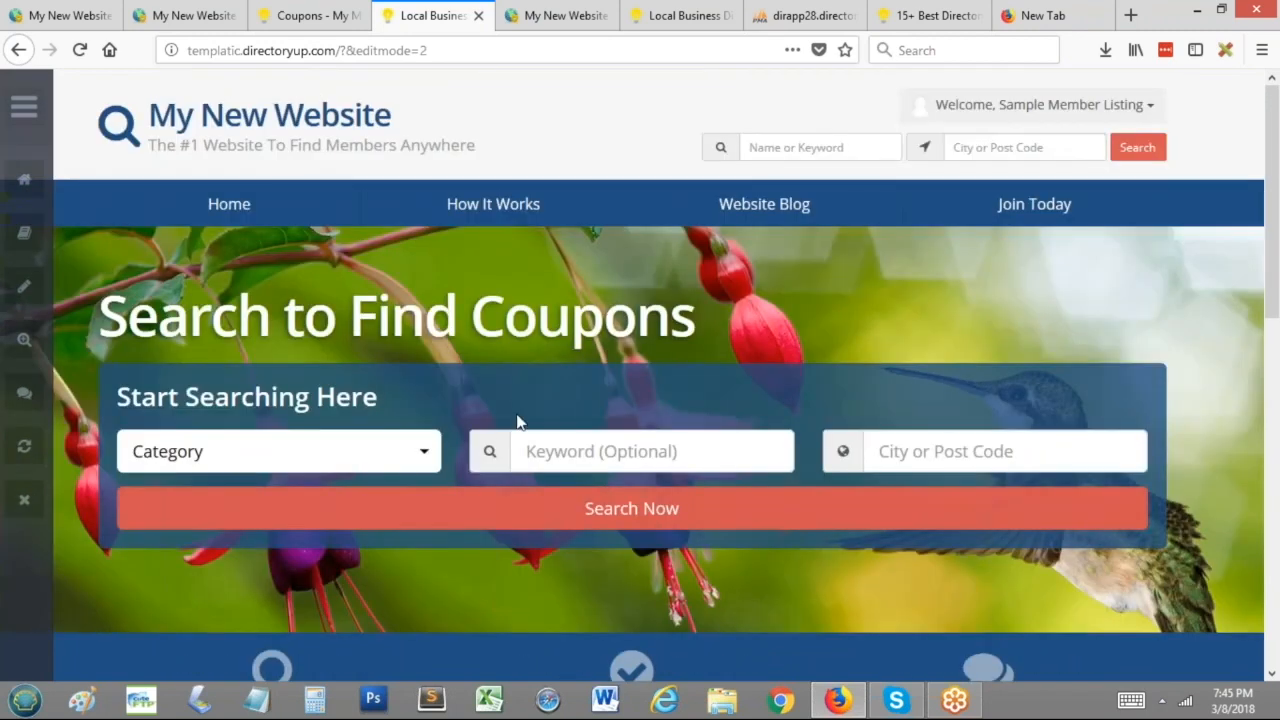
click(538, 511)
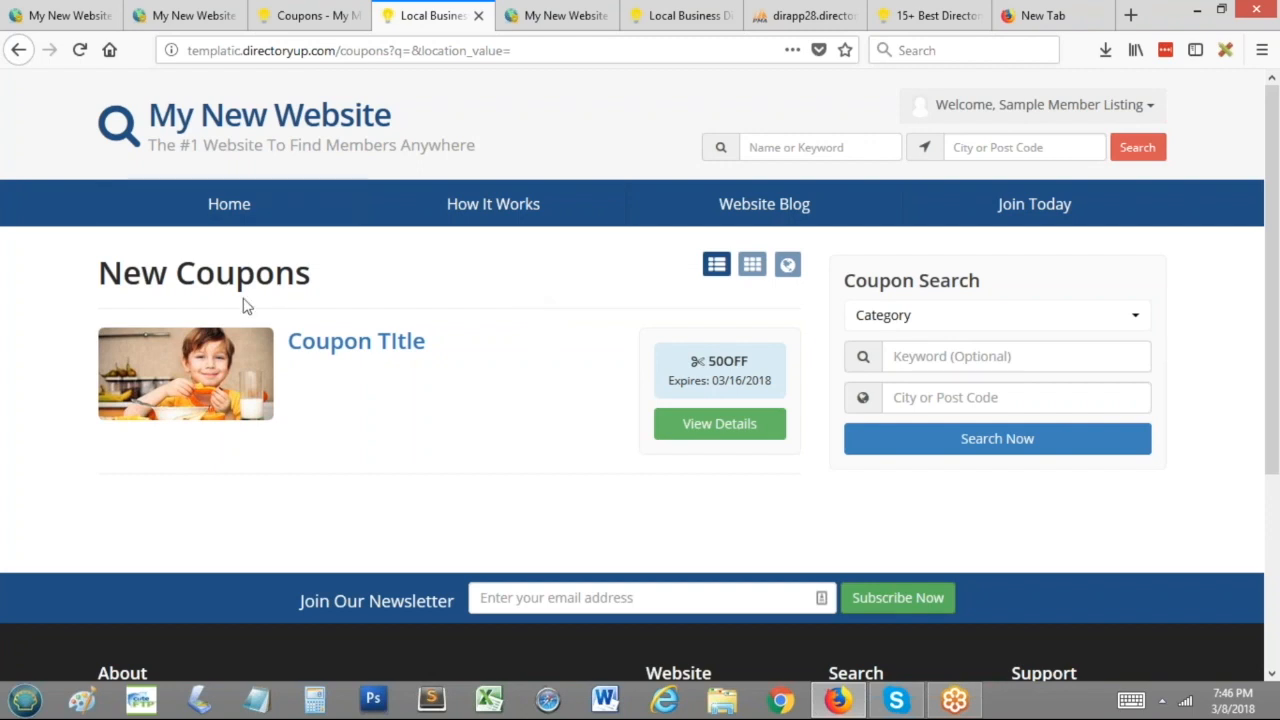
Step: Go back to the site admin, open the post settings and examine the names in the list of post types
click(70, 15)
scroll(640, 400, up, 5)
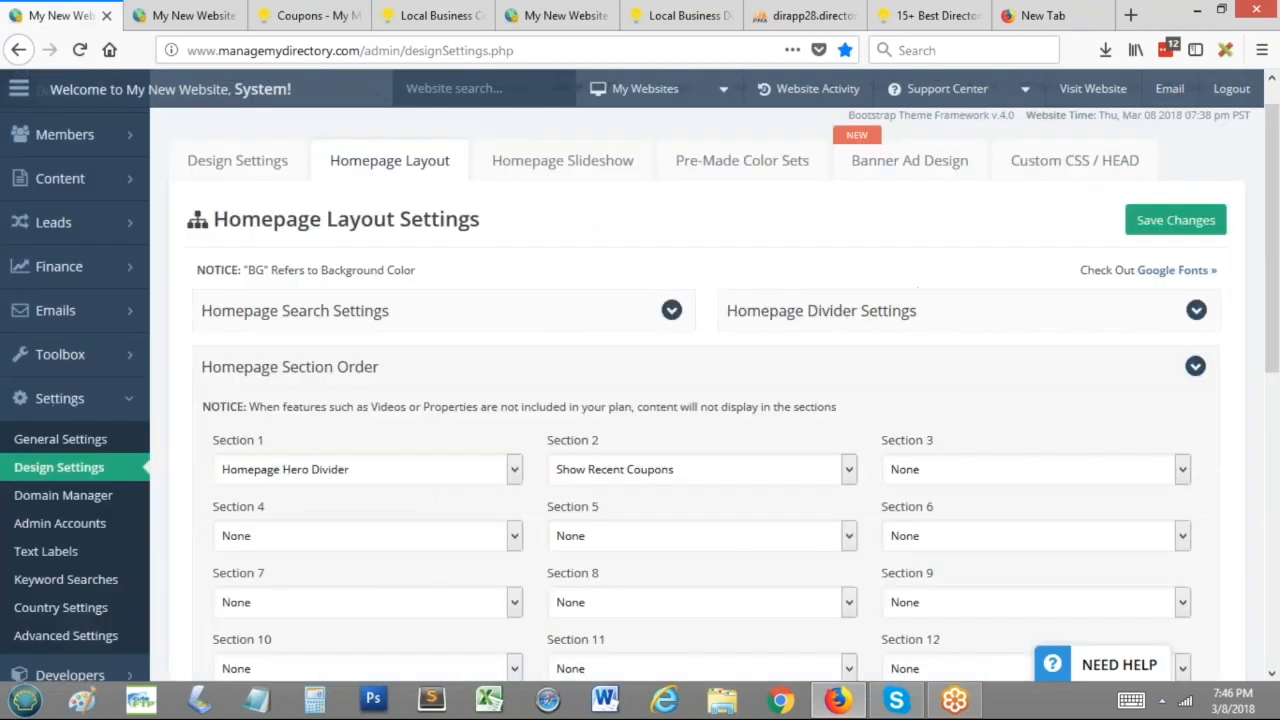
mouse_move(84, 358)
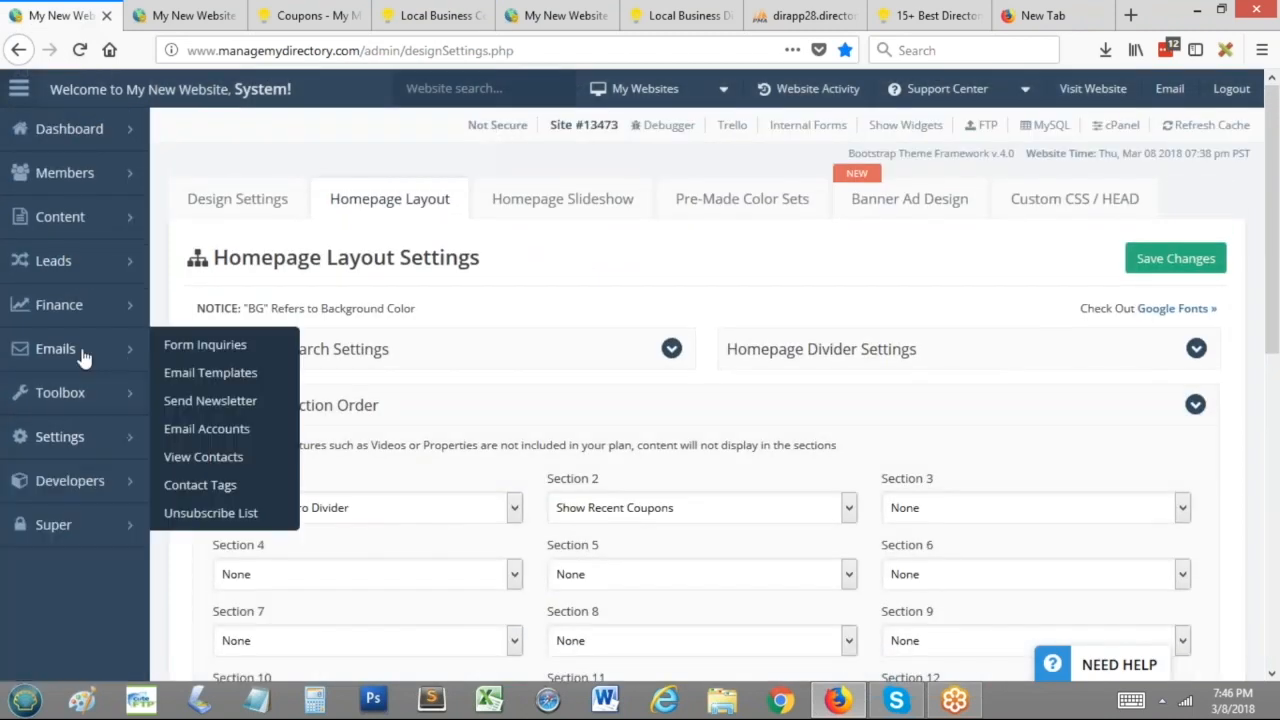
click(130, 224)
mouse_move(42, 480)
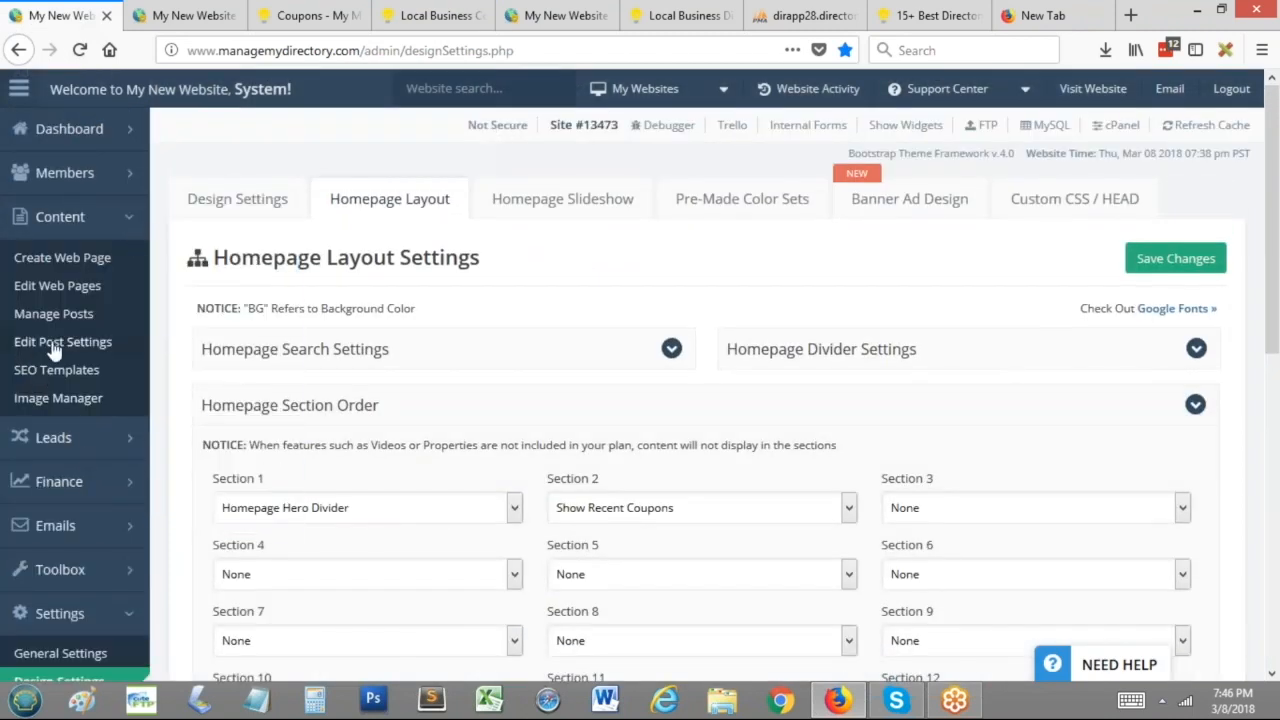
click(110, 347)
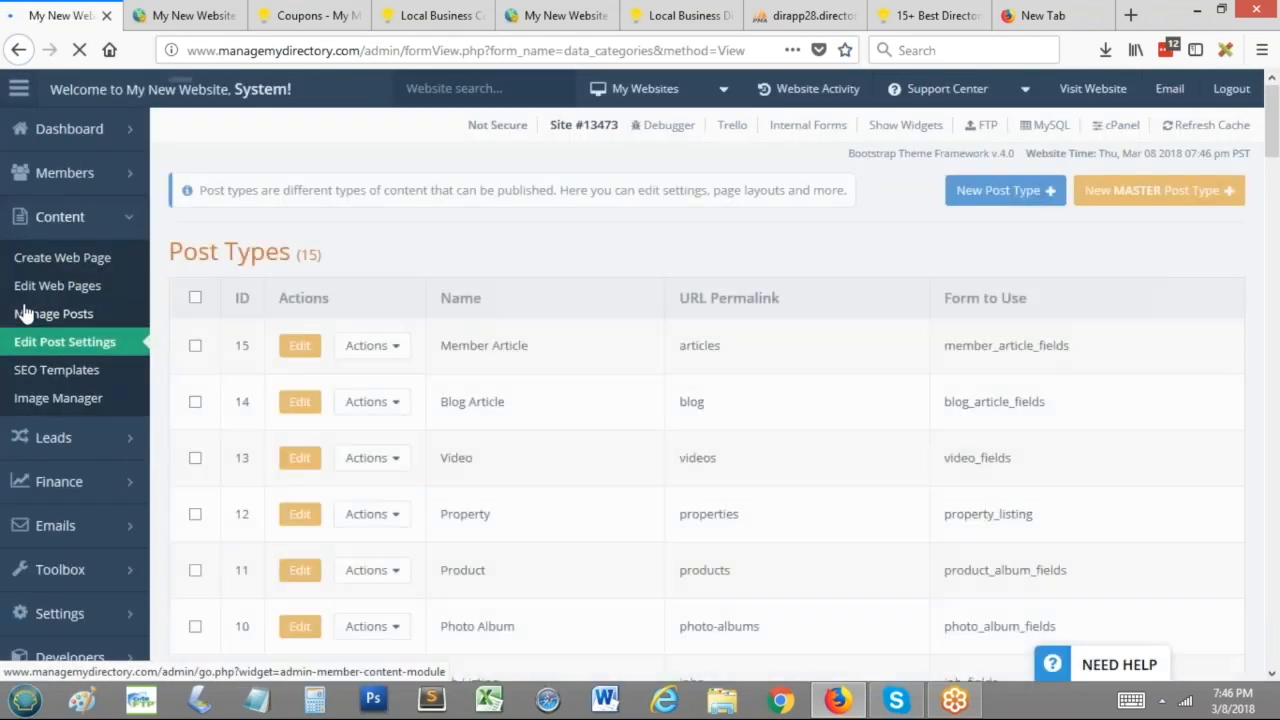
scroll(506, 337, down, 2)
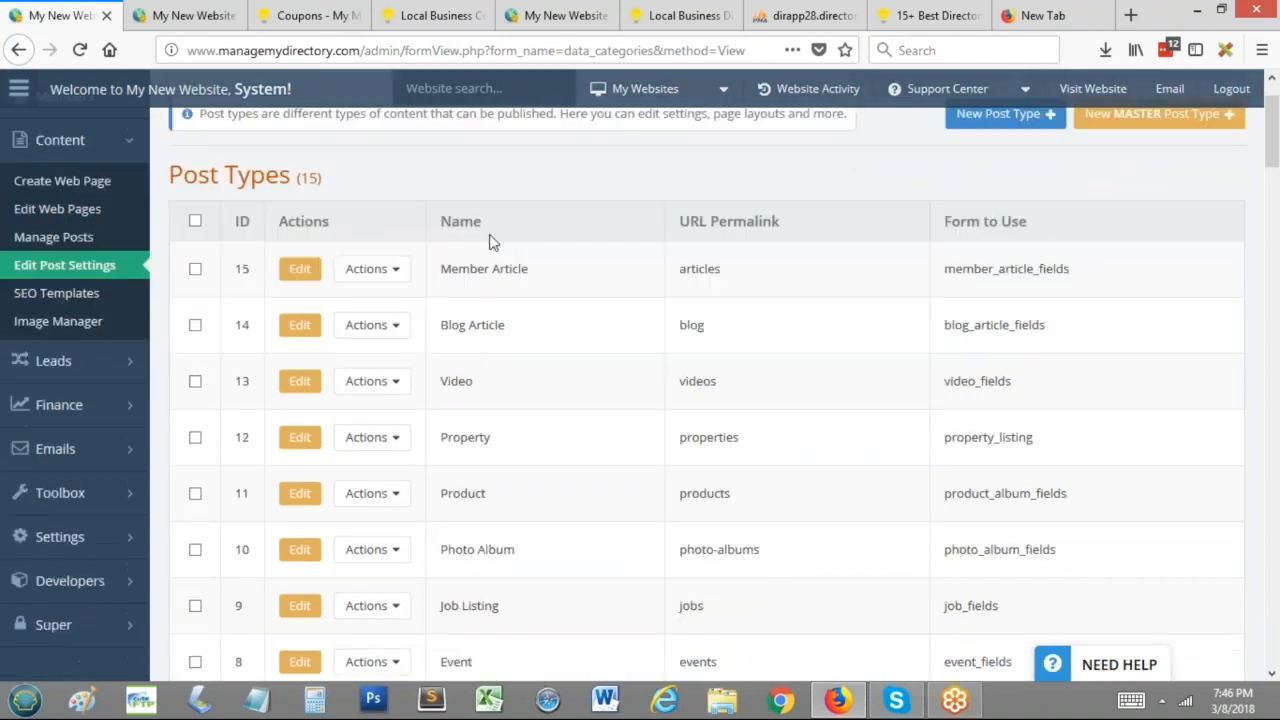
triple_click(465, 257)
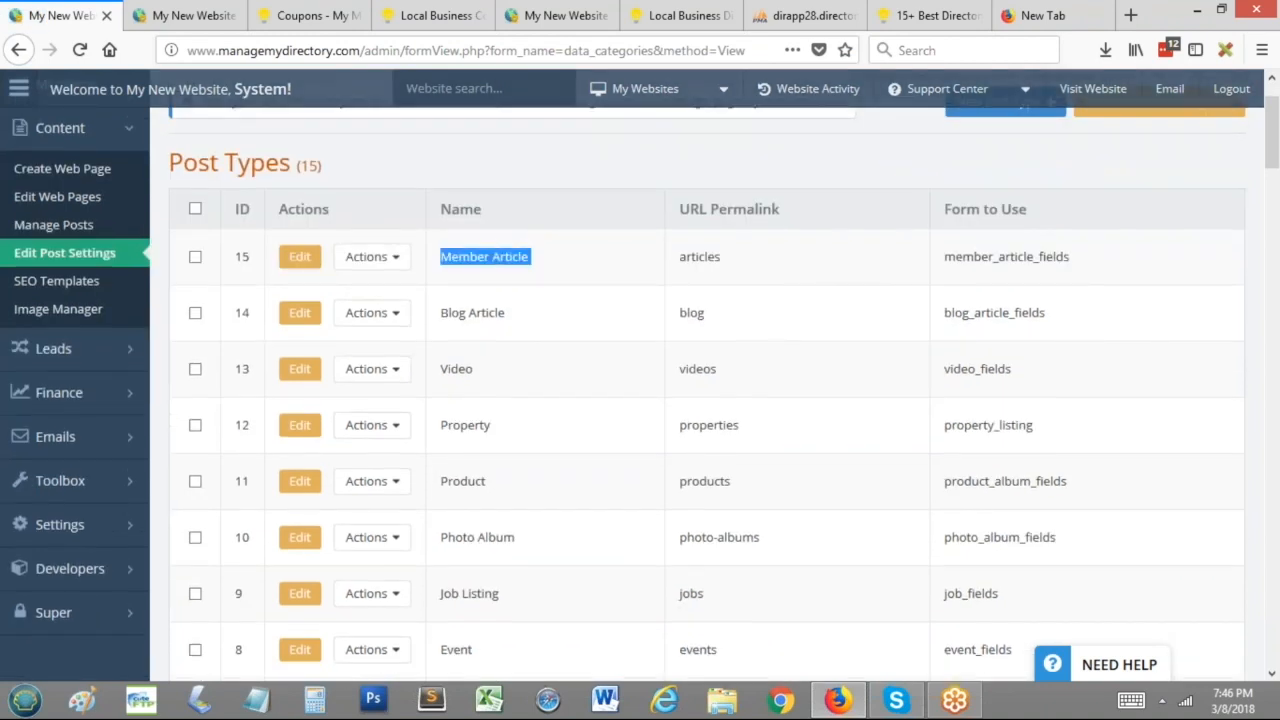
Step: Go through the remaining post type names in the list, from Blog Article down to Job Listing
triple_click(436, 318)
triple_click(450, 368)
triple_click(446, 423)
triple_click(455, 481)
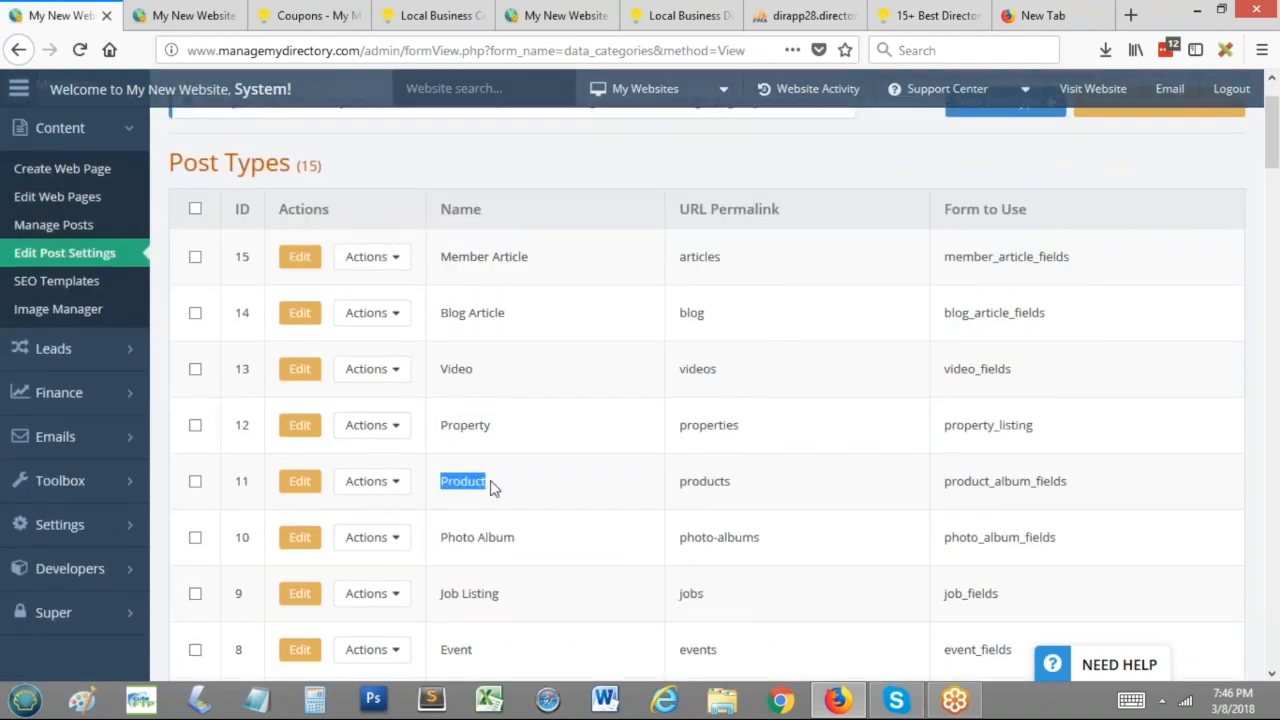
scroll(543, 474, down, 4)
drag(451, 416, 500, 416)
scroll(480, 416, down, 2)
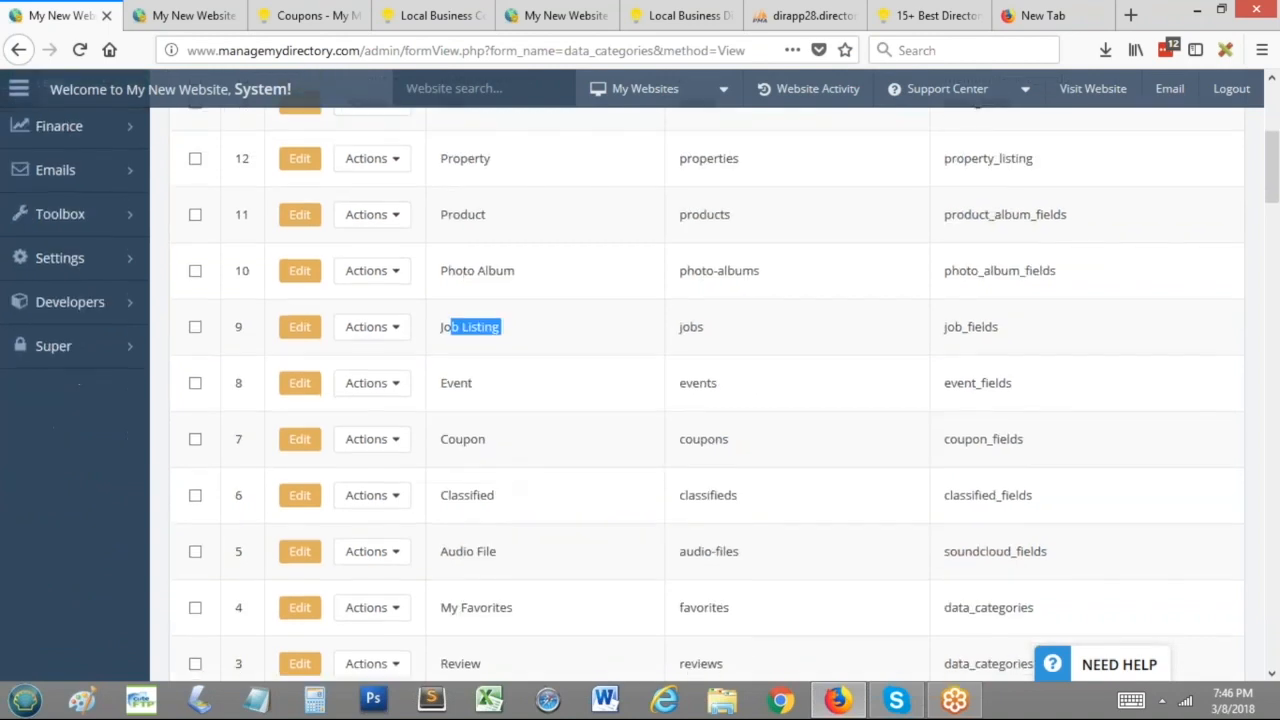
Step: Open the Coupon post type for editing and examine the Default H1 field in its search results design settings
click(298, 437)
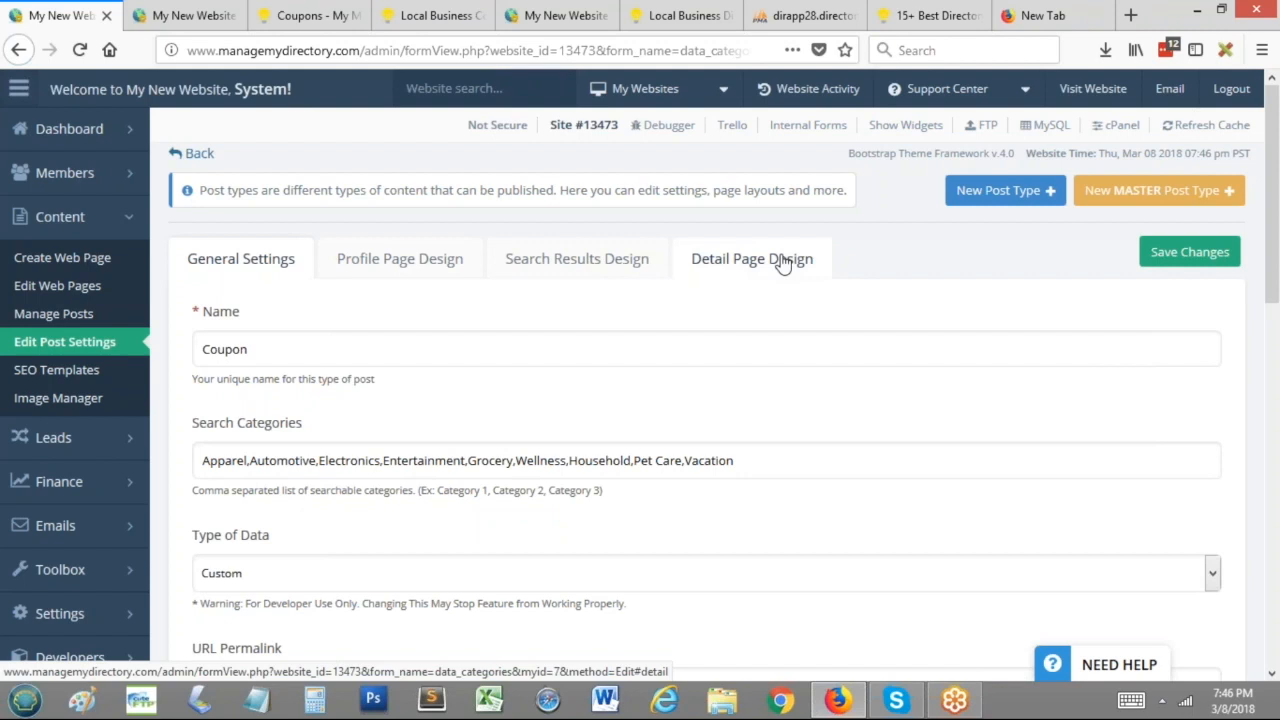
click(601, 284)
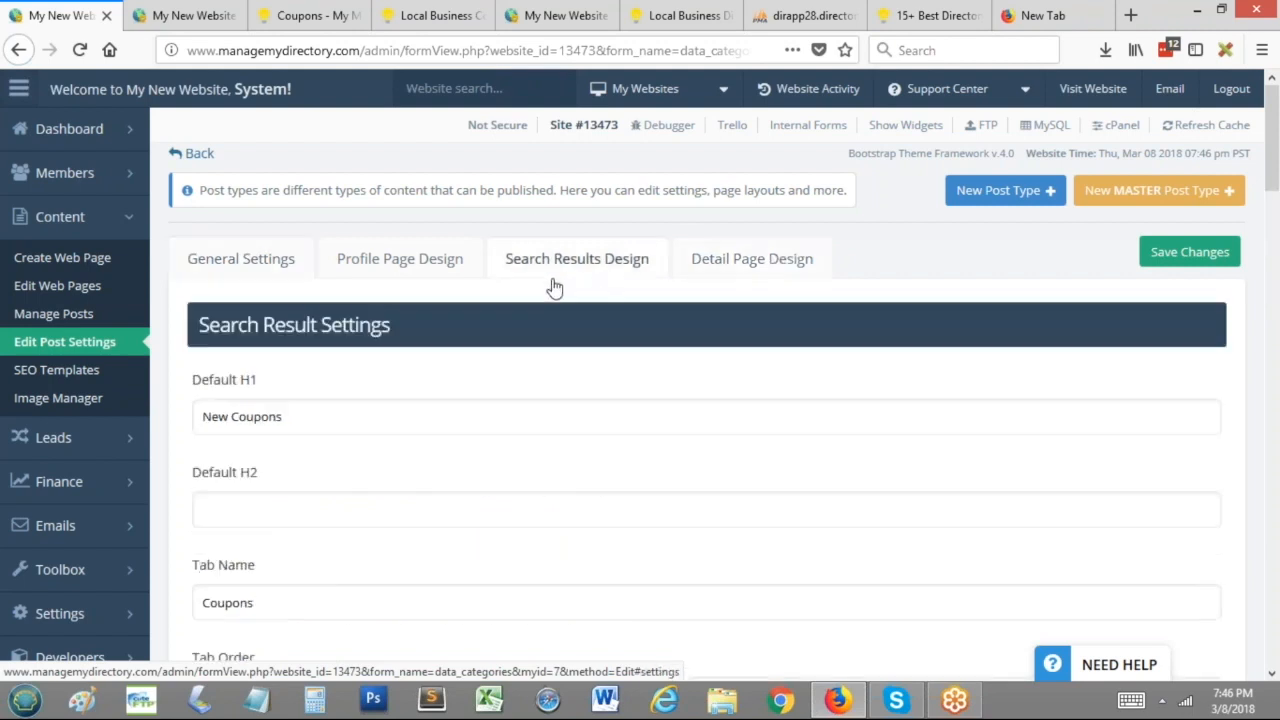
scroll(334, 371, down, 2)
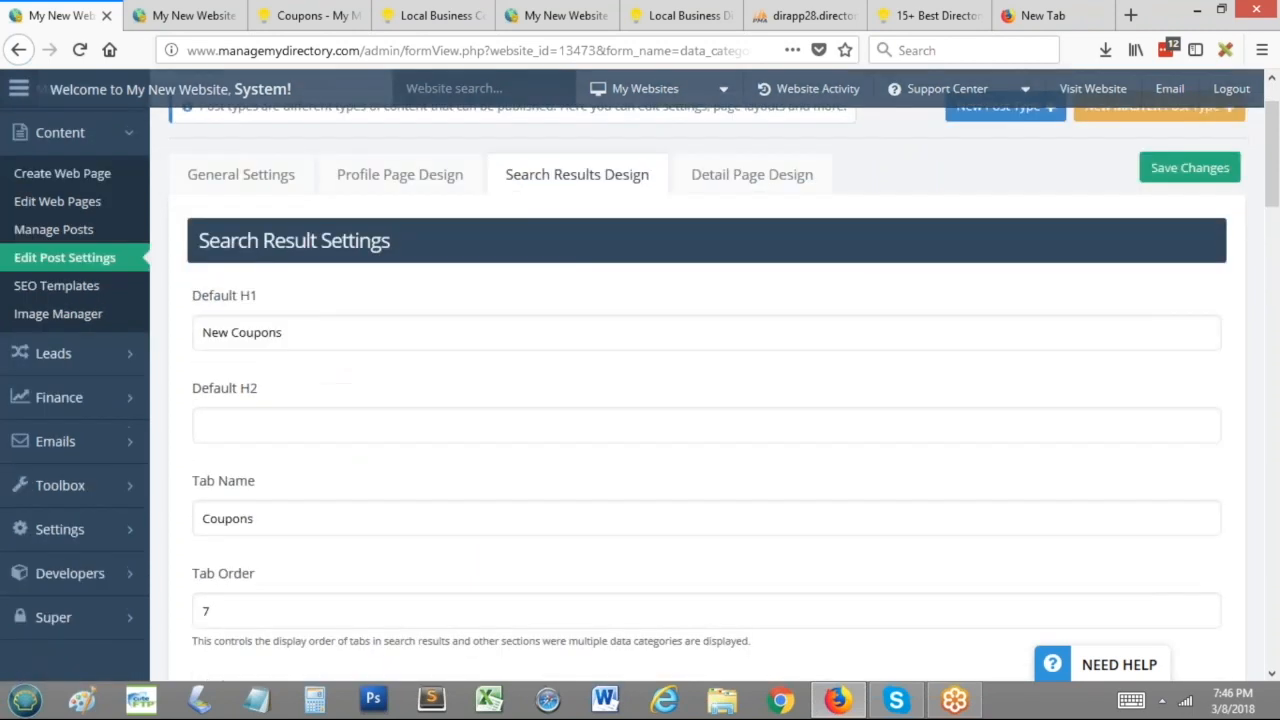
double_click(213, 329)
drag(191, 291, 288, 298)
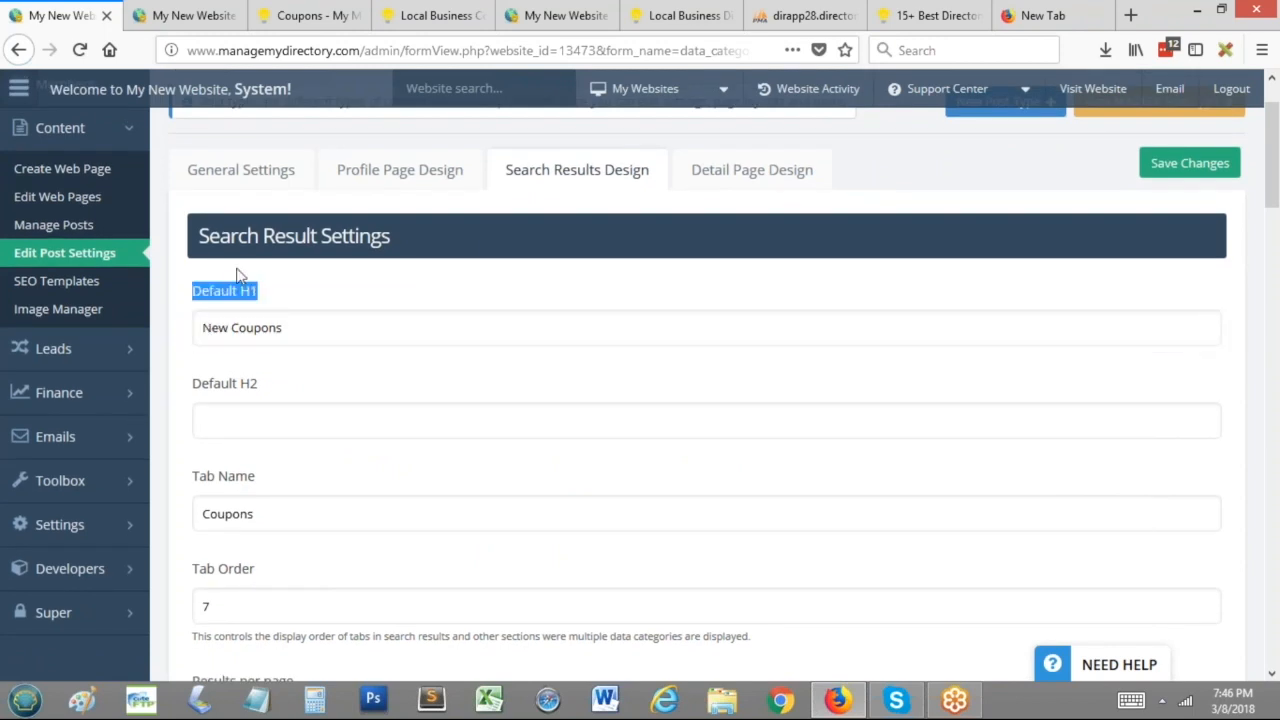
click(243, 280)
scroll(300, 260, down, 2)
click(318, 233)
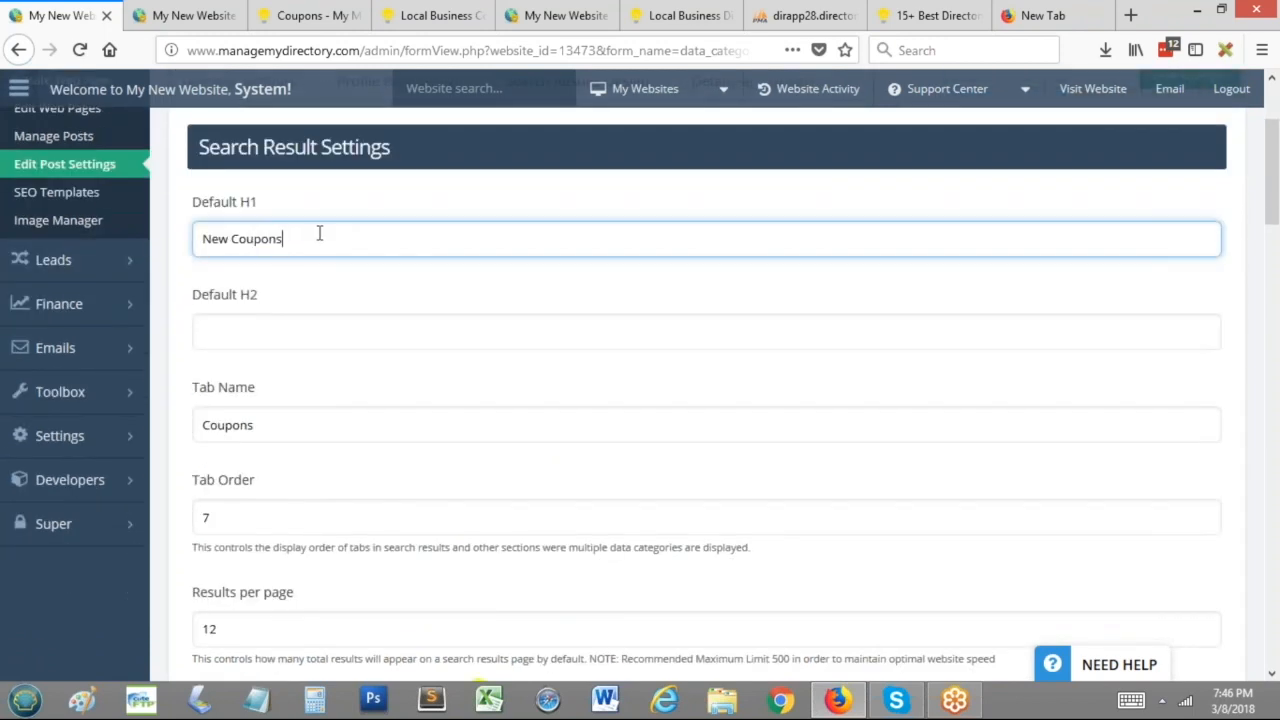
text(<php)
drag(284, 239, 392, 226)
key(BackSpace)
Step: Examine the Page Header, Page Loop and Page Footer code of the coupon search results design
scroll(157, 249, down, 6)
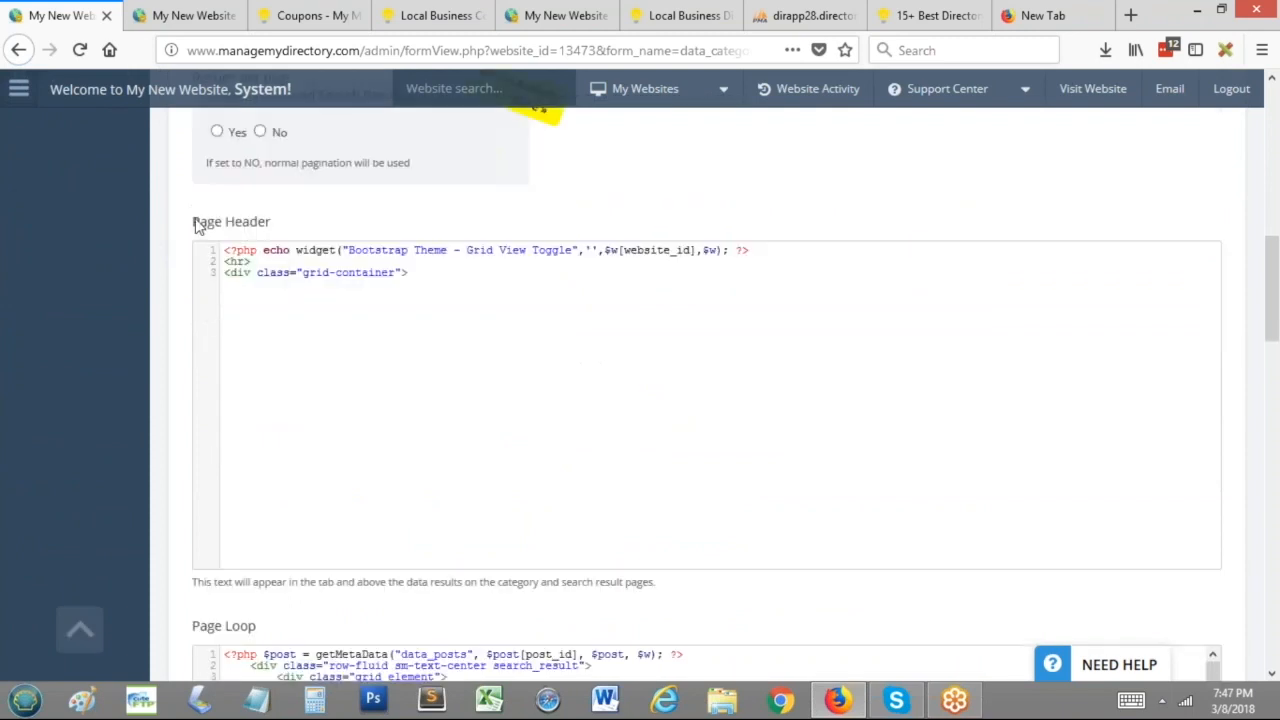
triple_click(253, 217)
scroll(253, 210, down, 2)
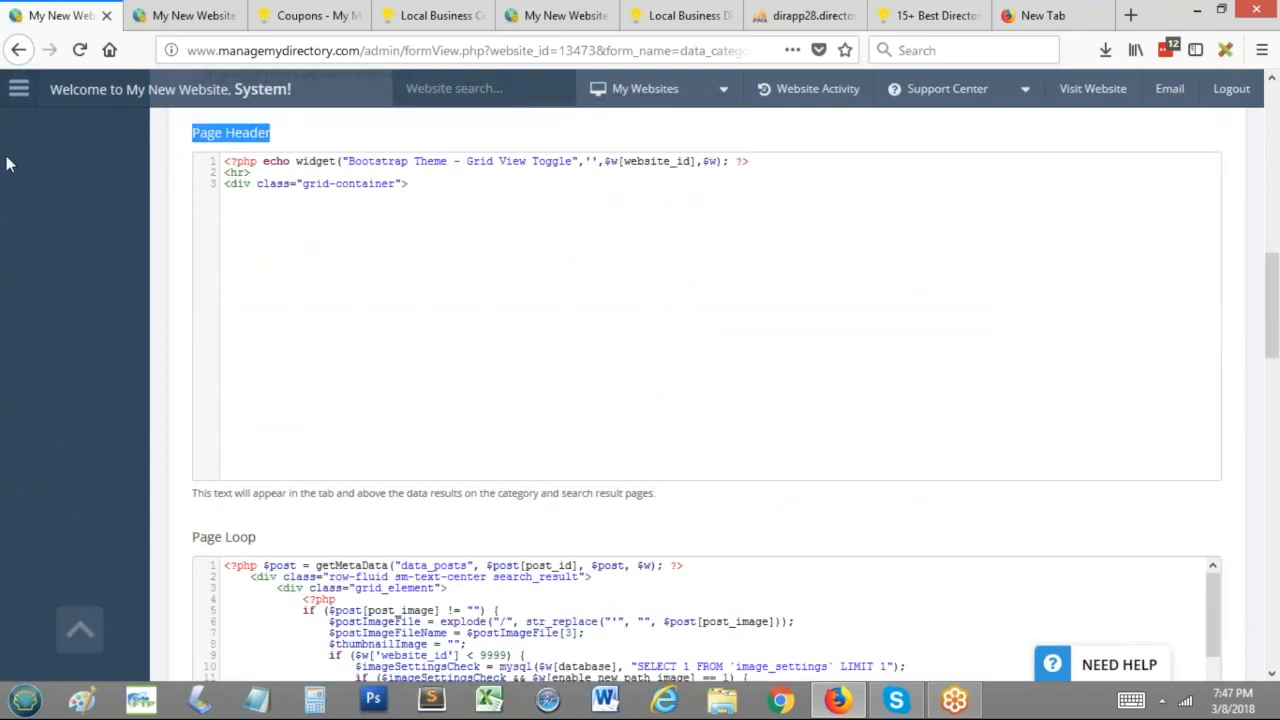
scroll(120, 300, down, 4)
scroll(194, 449, down, 4)
triple_click(268, 377)
scroll(450, 440, down, 6)
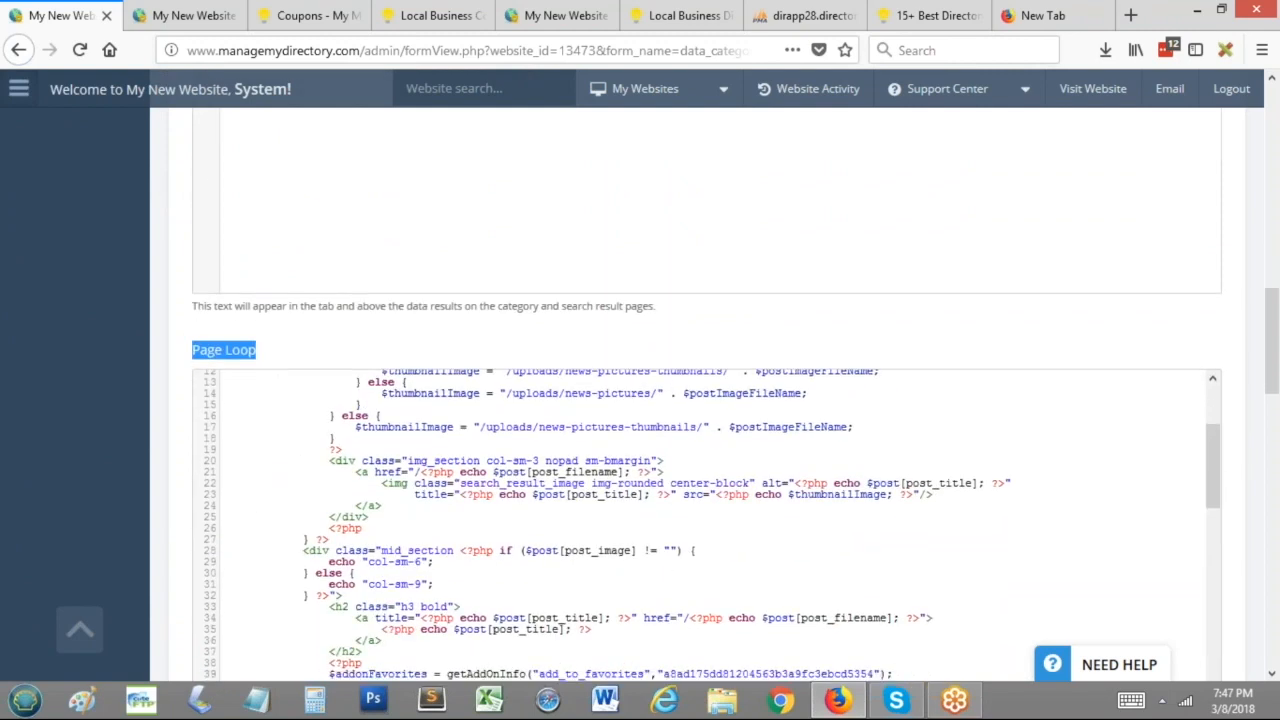
scroll(500, 430, down, 2)
scroll(549, 417, down, 3)
scroll(500, 430, up, 7)
scroll(450, 438, up, 5)
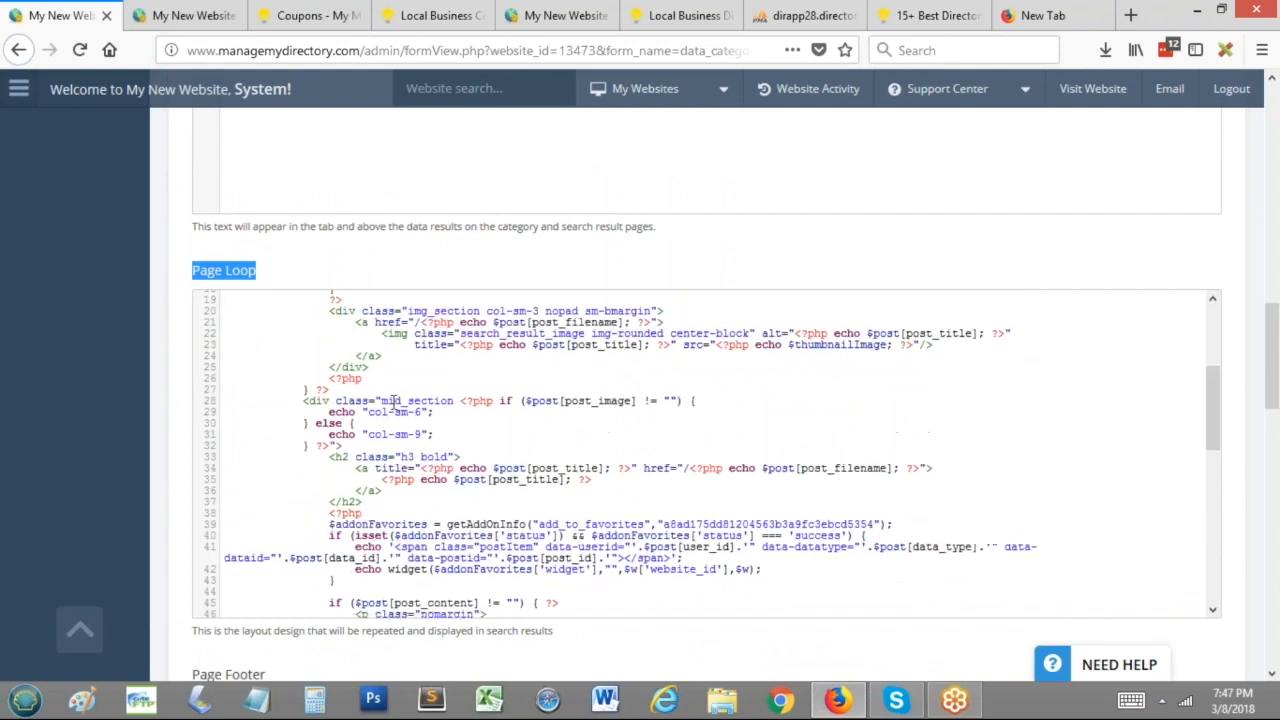
scroll(180, 350, down, 2)
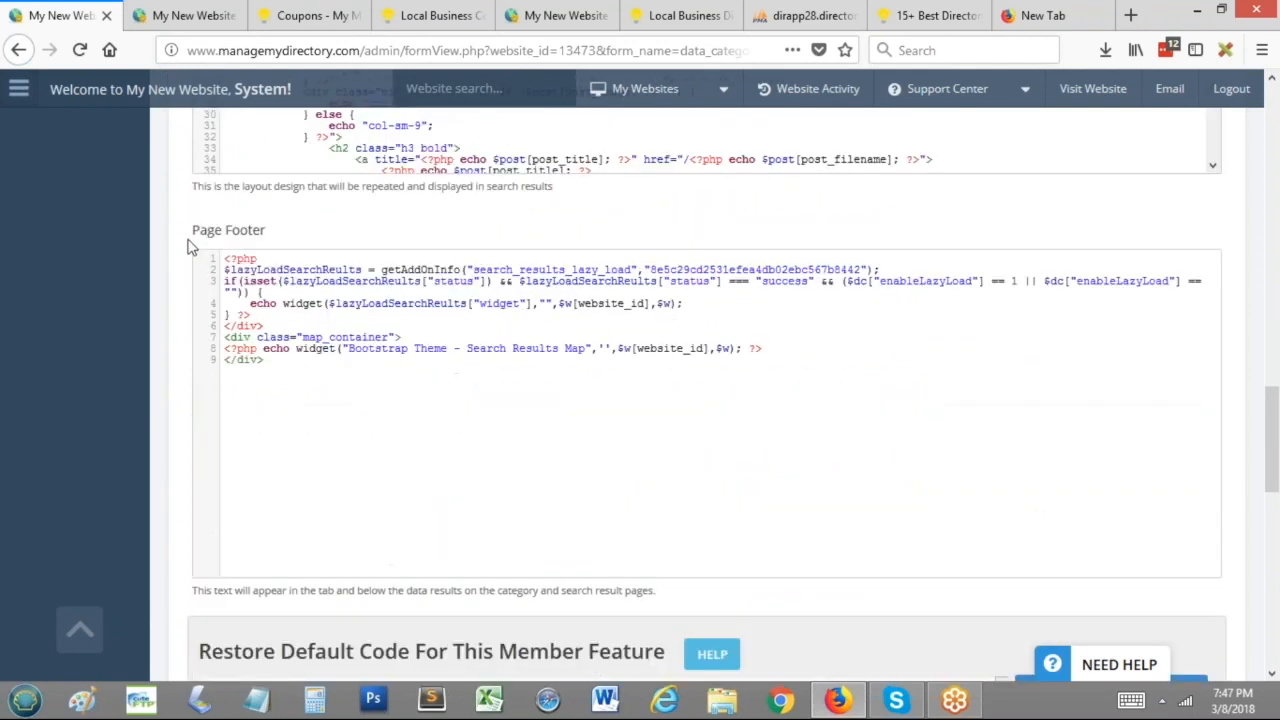
scroll(137, 188, up, 10)
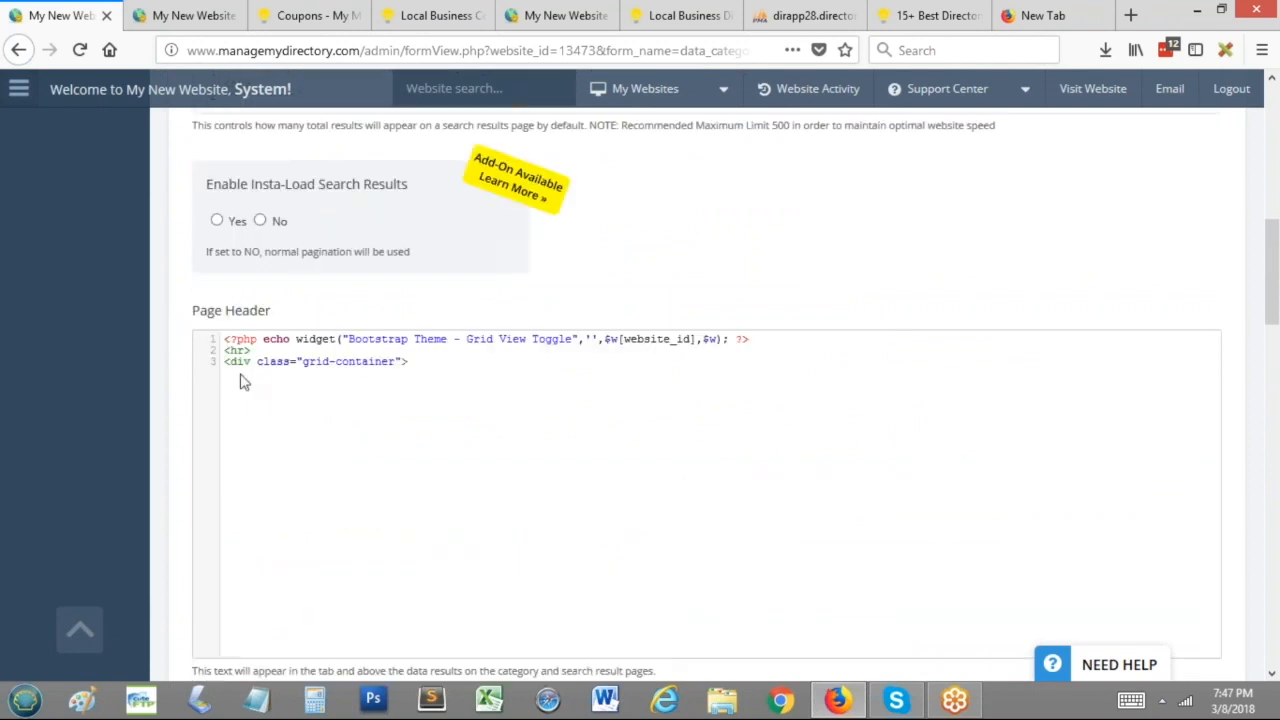
Step: Add a line reading ENTER KEYWORD BOXES<a></a> below the <hr> tag in the Page Header code
click(265, 350)
key(Return)
text(ENTER )
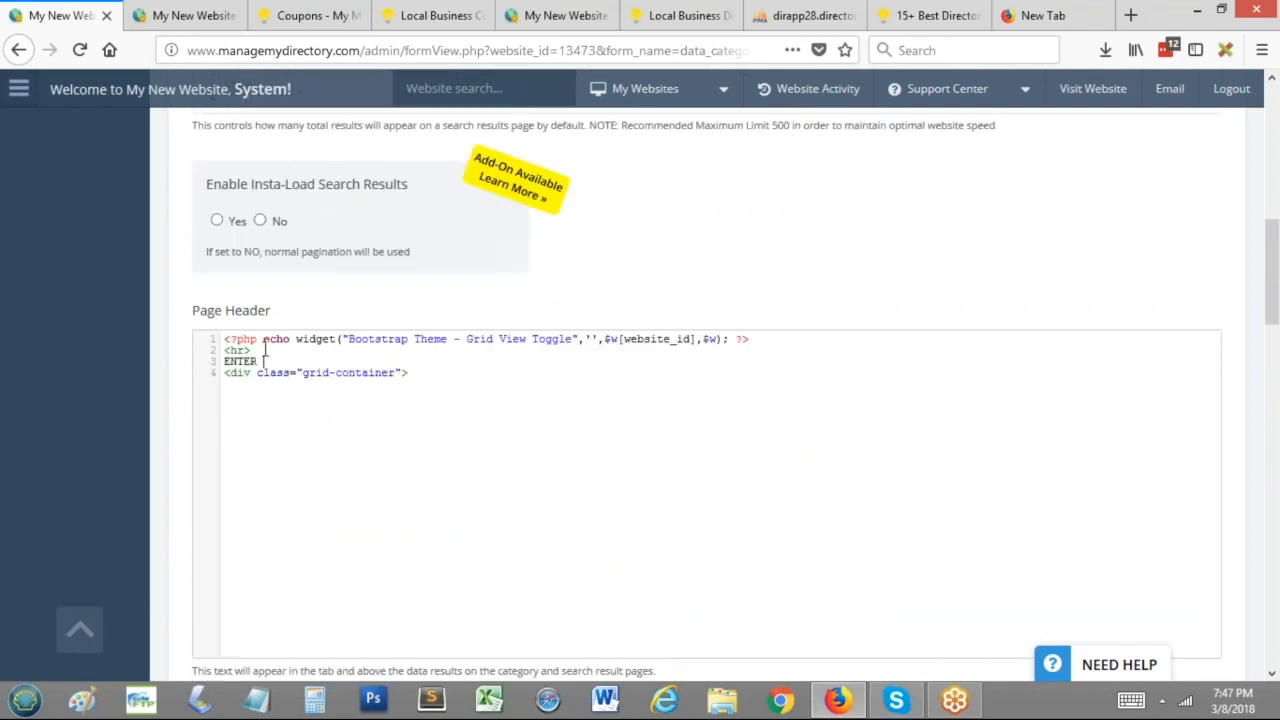
text(KEYWORD BOXES<a></a>)
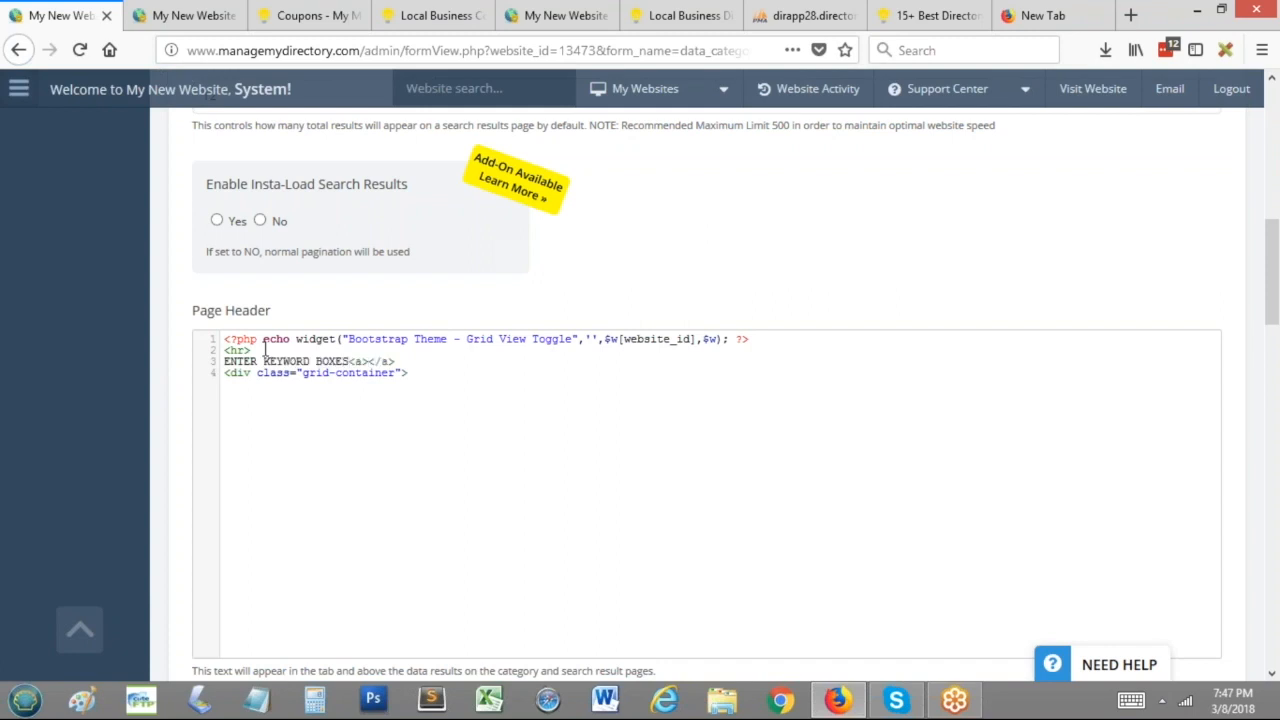
Step: Wrap the ENTER KEYWORD BOXES text in the anchor tag and give it class="btn btn-succuess" and href"#"
drag(369, 362, 350, 364)
key(ctrl+x)
click(224, 362)
key(ctrl+v)
key(Left)
text(class="btn" btn-suc)
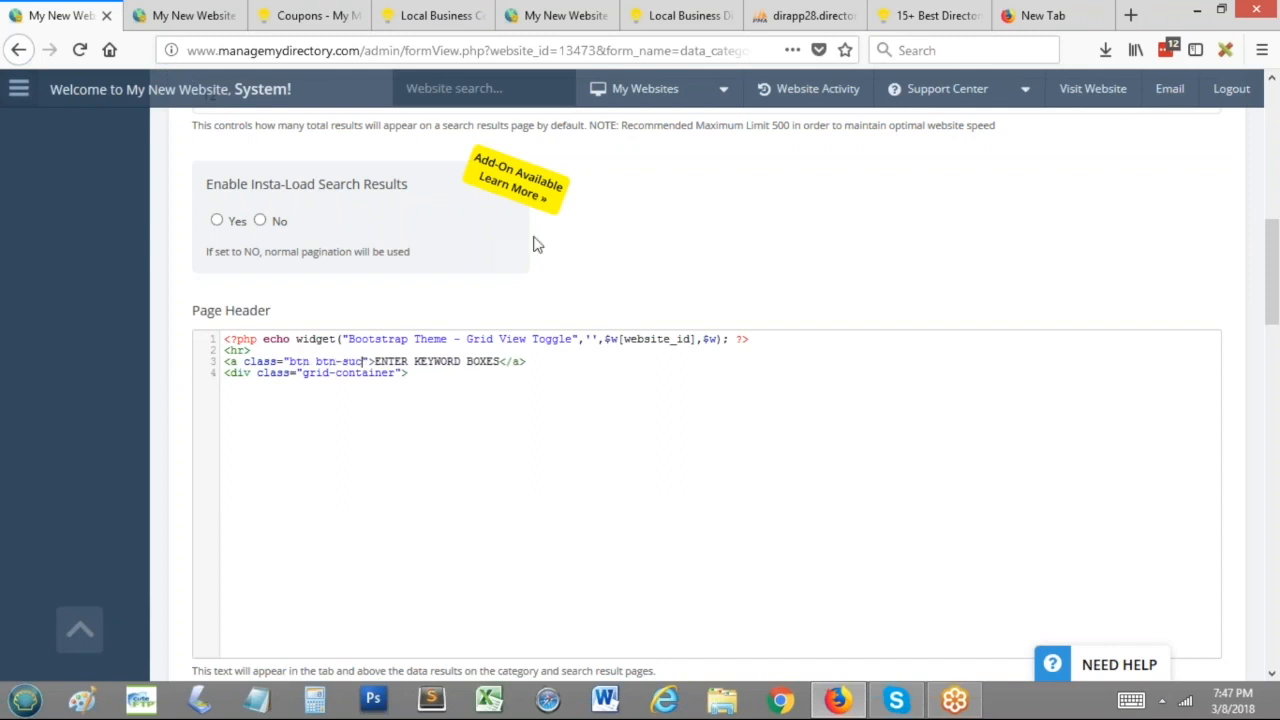
text(ceess)
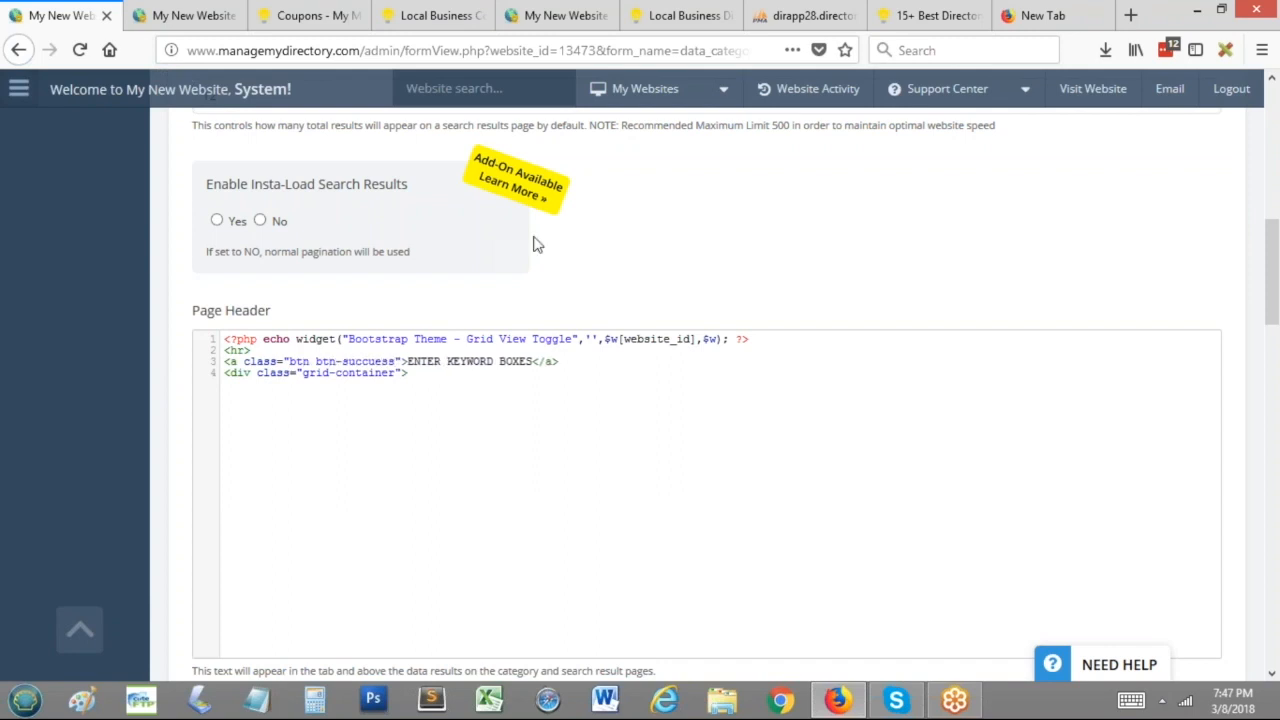
text( href)
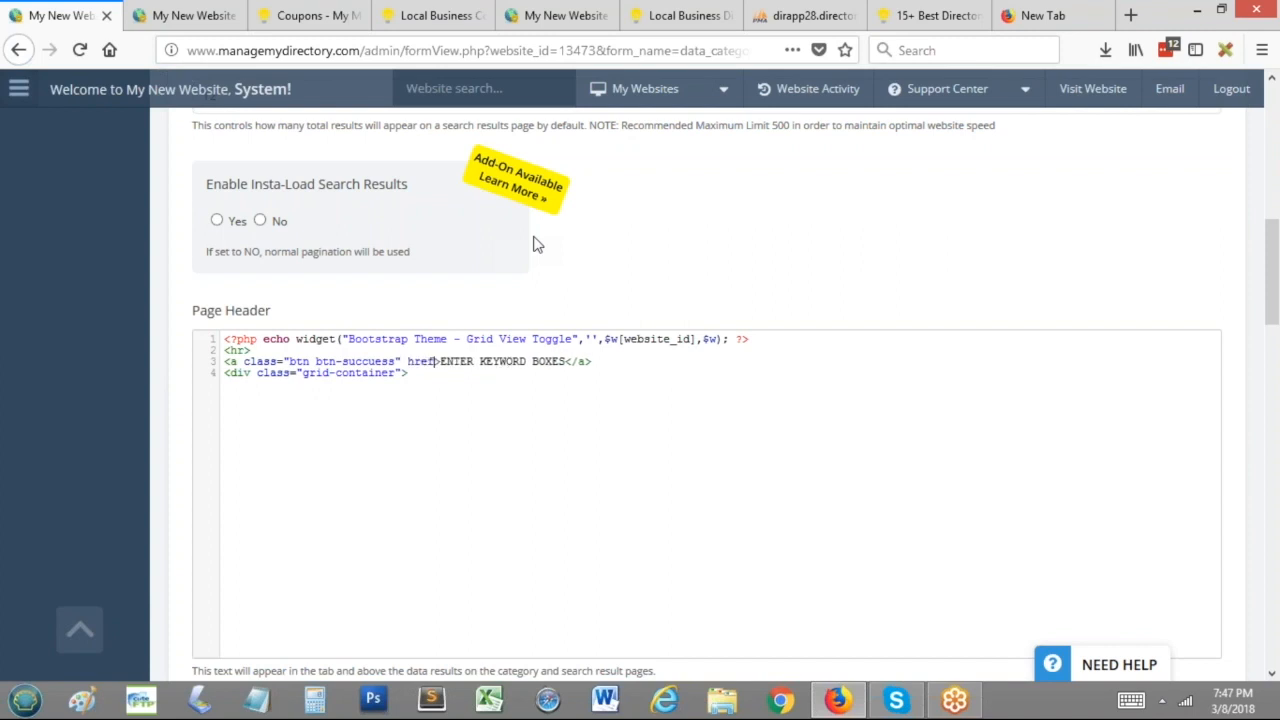
text("#">)
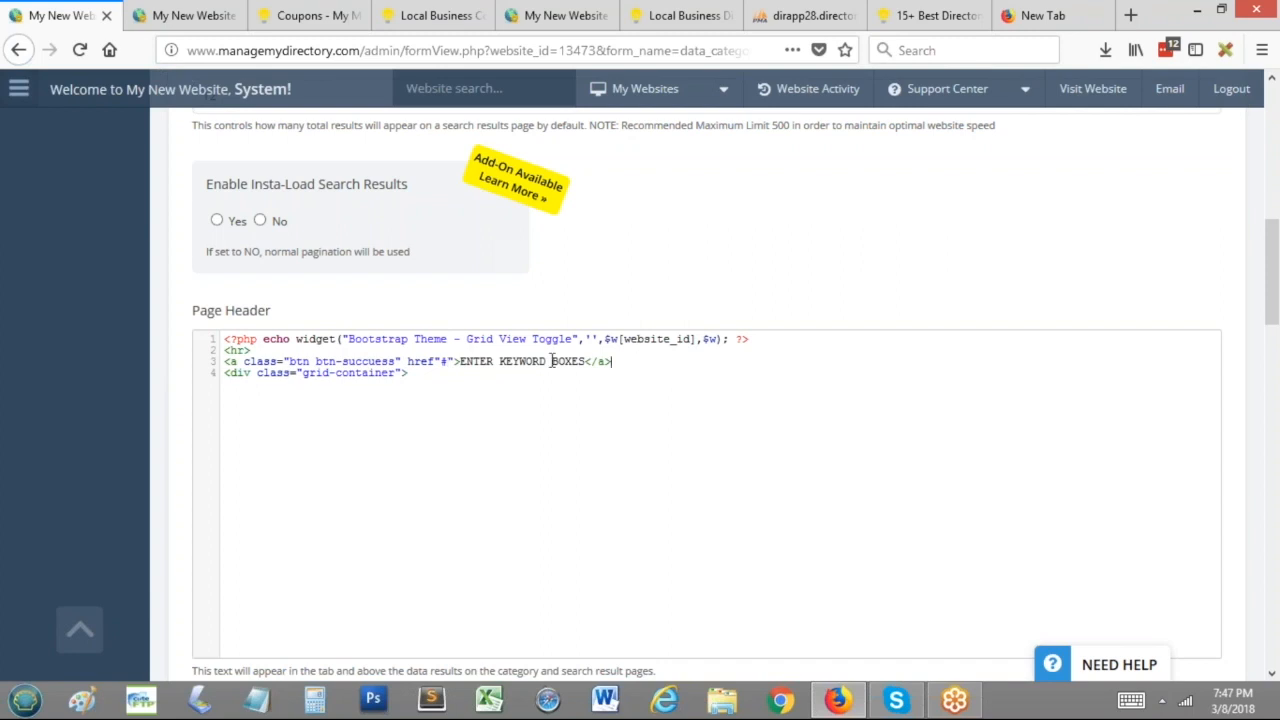
Step: Move the ENTER KEYWORD BOXES link above the <hr> tag in the Page Header code and remove the leftover blank line
drag(637, 360, 222, 362)
key(BackSpace)
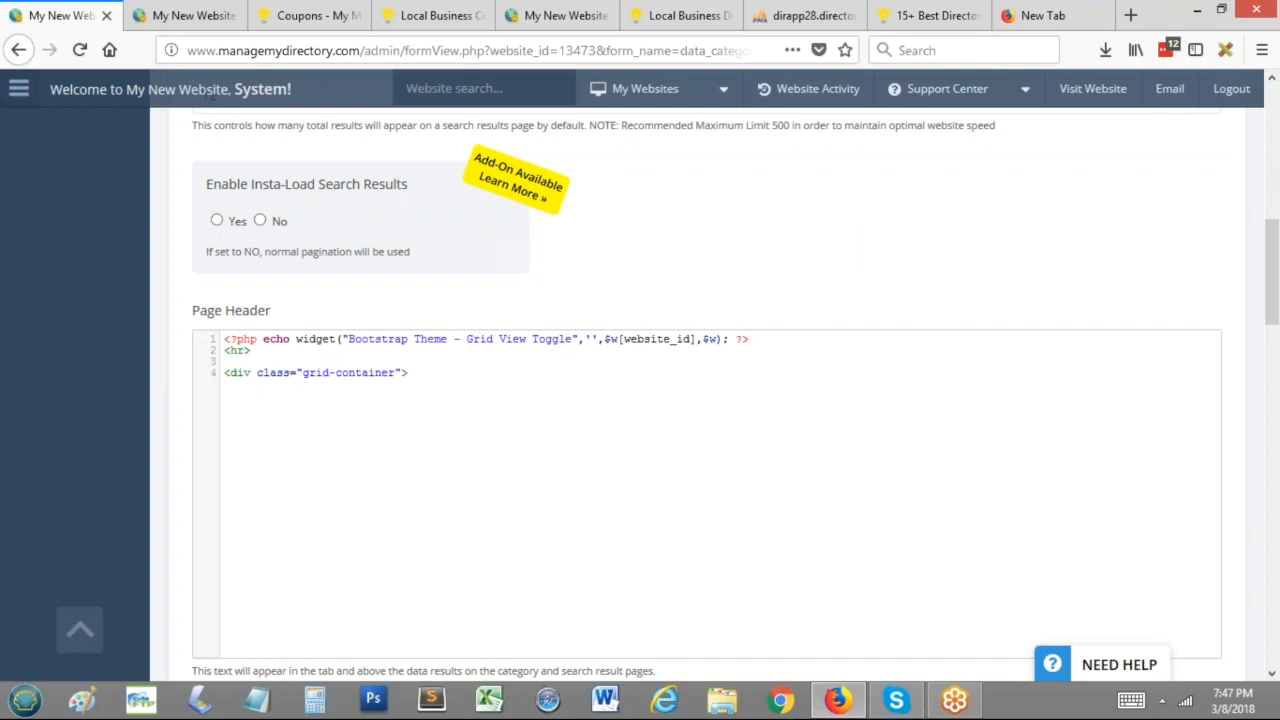
key(Return)
key(ctrl+v)
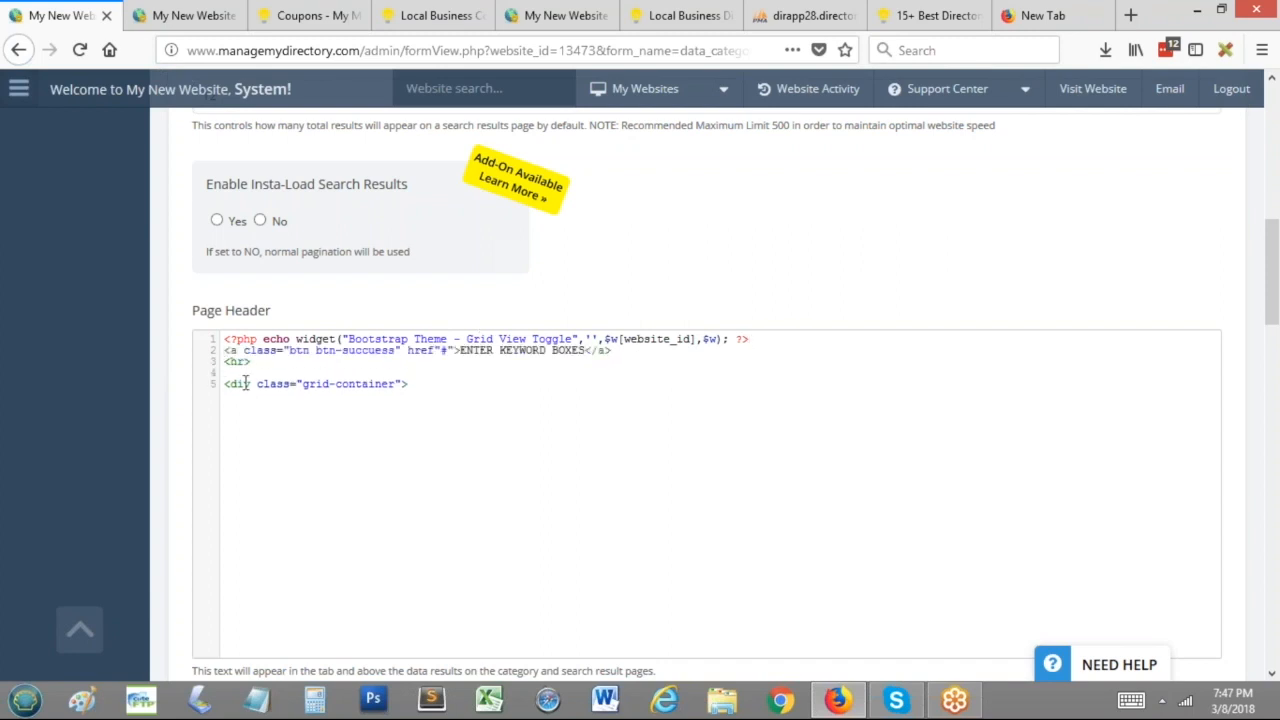
scroll(480, 320, down, 8)
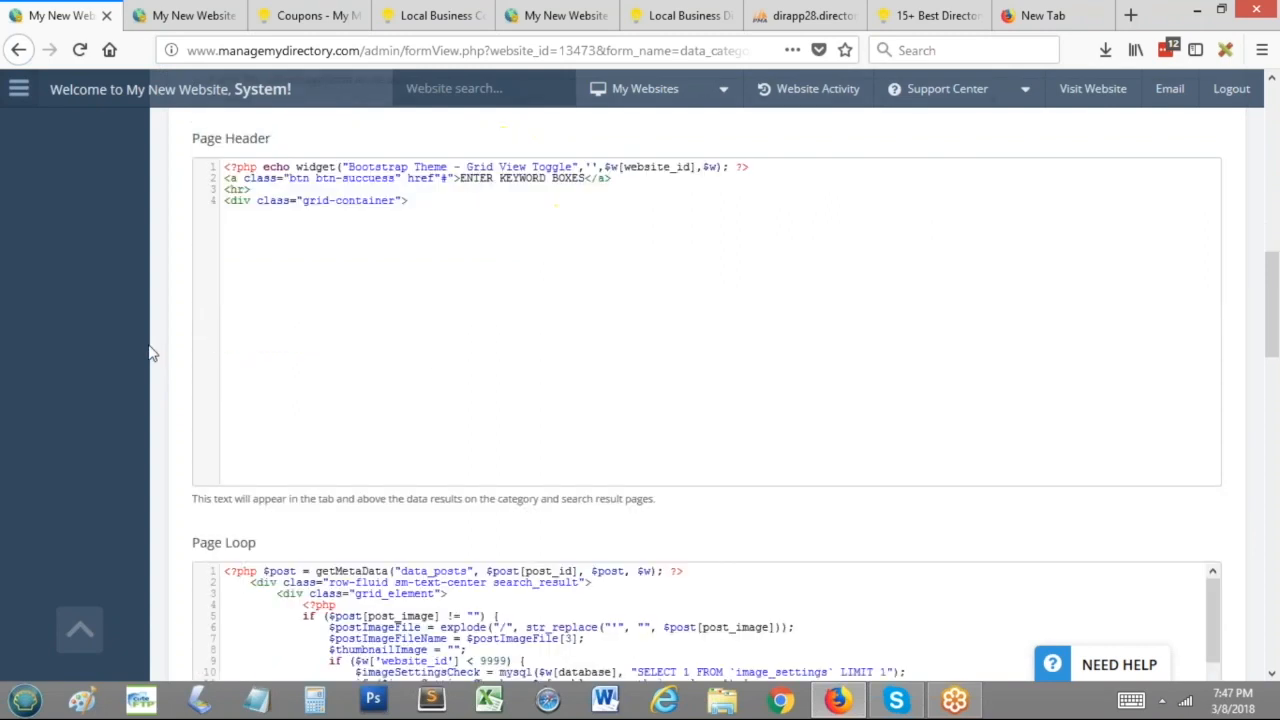
Step: Examine the Page Loop code that outputs the coupon's thumbnail image and post title
scroll(480, 320, down, 2)
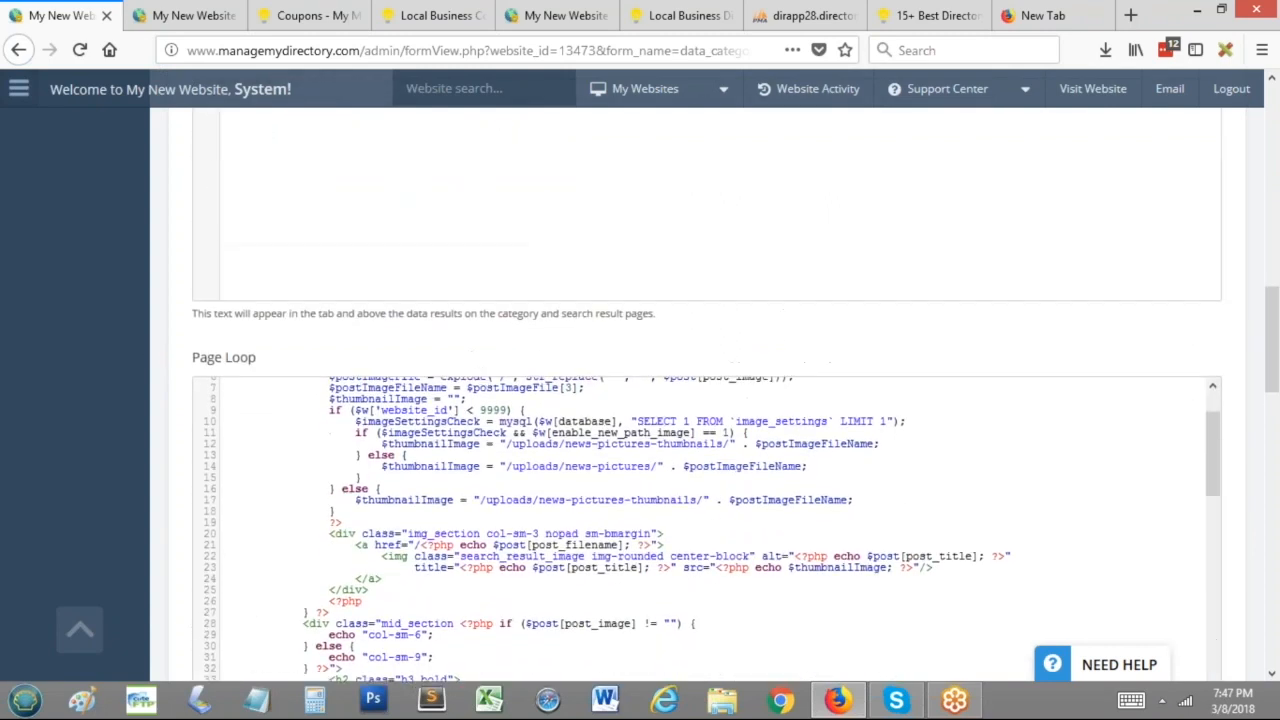
scroll(165, 300, down, 2)
scroll(548, 462, up, 4)
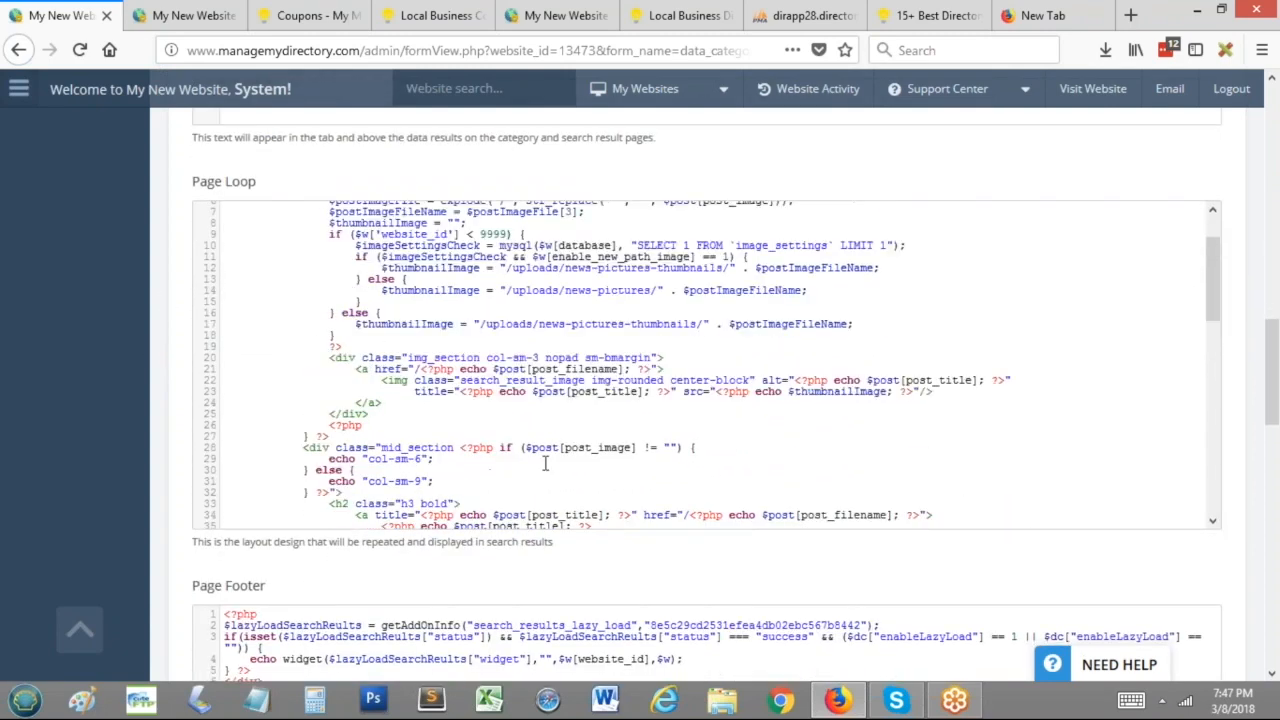
drag(381, 446, 943, 456)
click(940, 447)
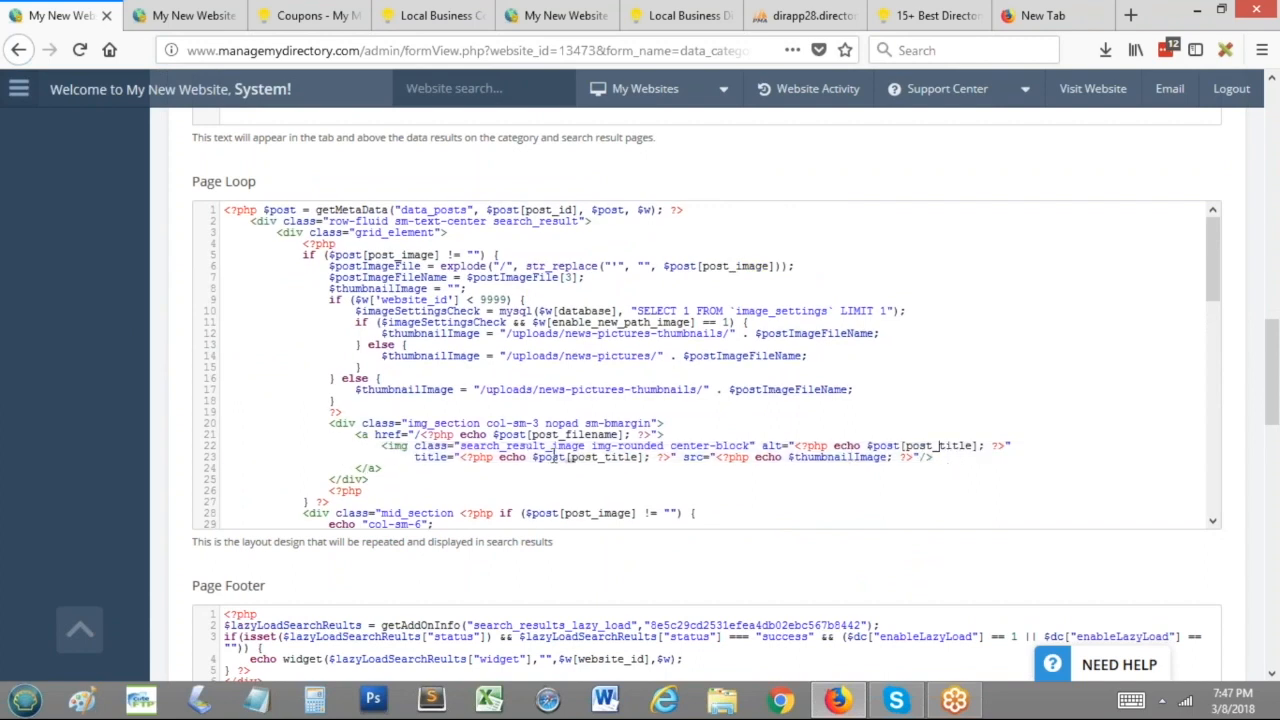
drag(788, 457, 889, 458)
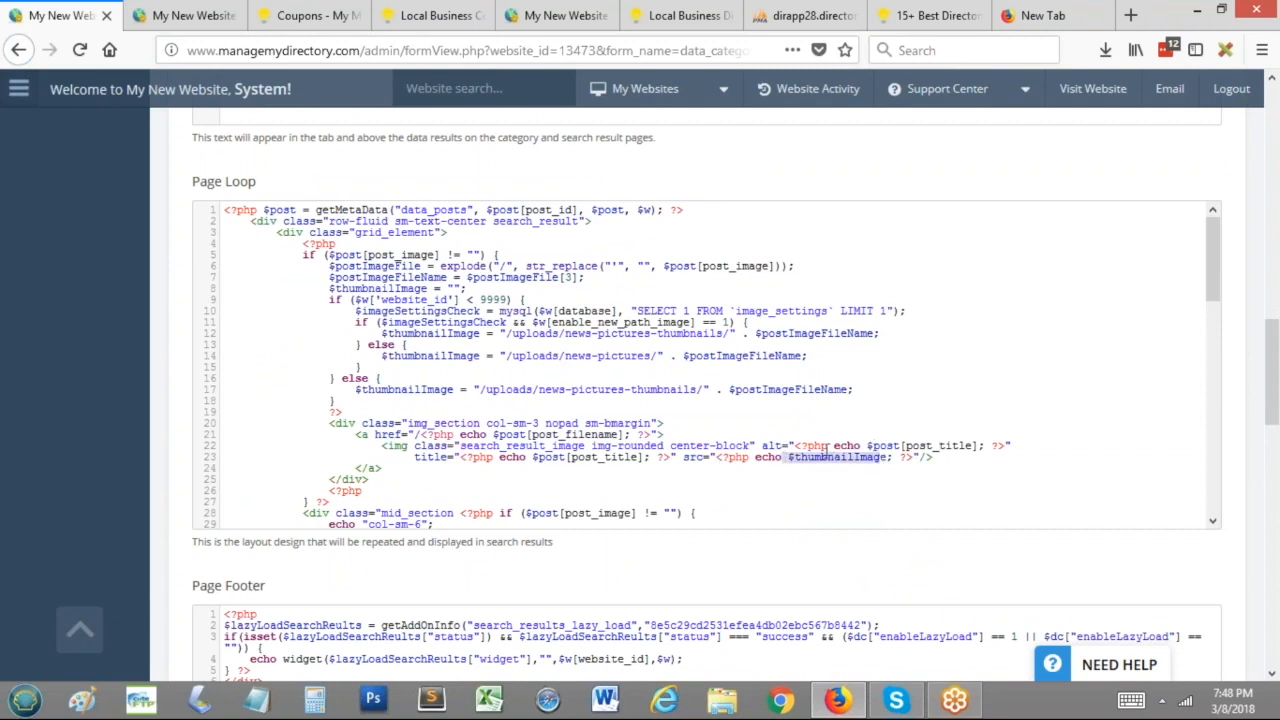
drag(795, 446, 978, 446)
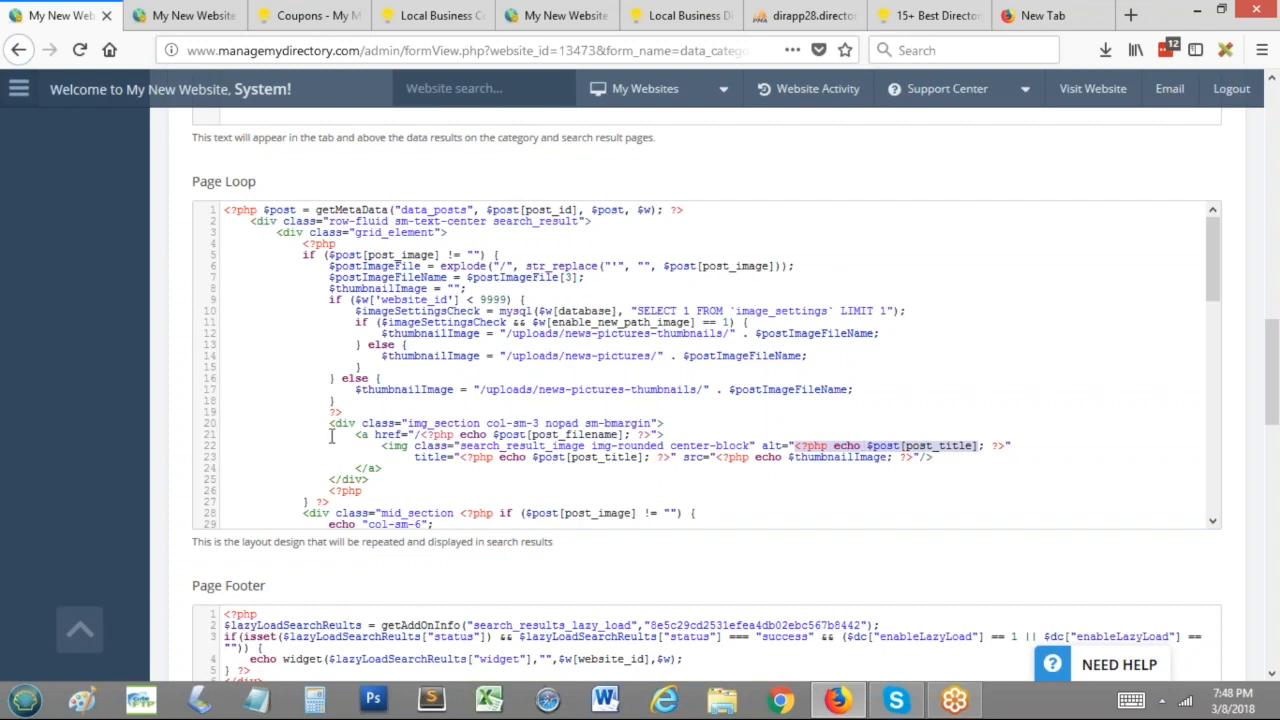
Step: Add "- This is more HTML for search results" after the title link's closing tag in the Page Loop code and save the changes
scroll(331, 436, down, 5)
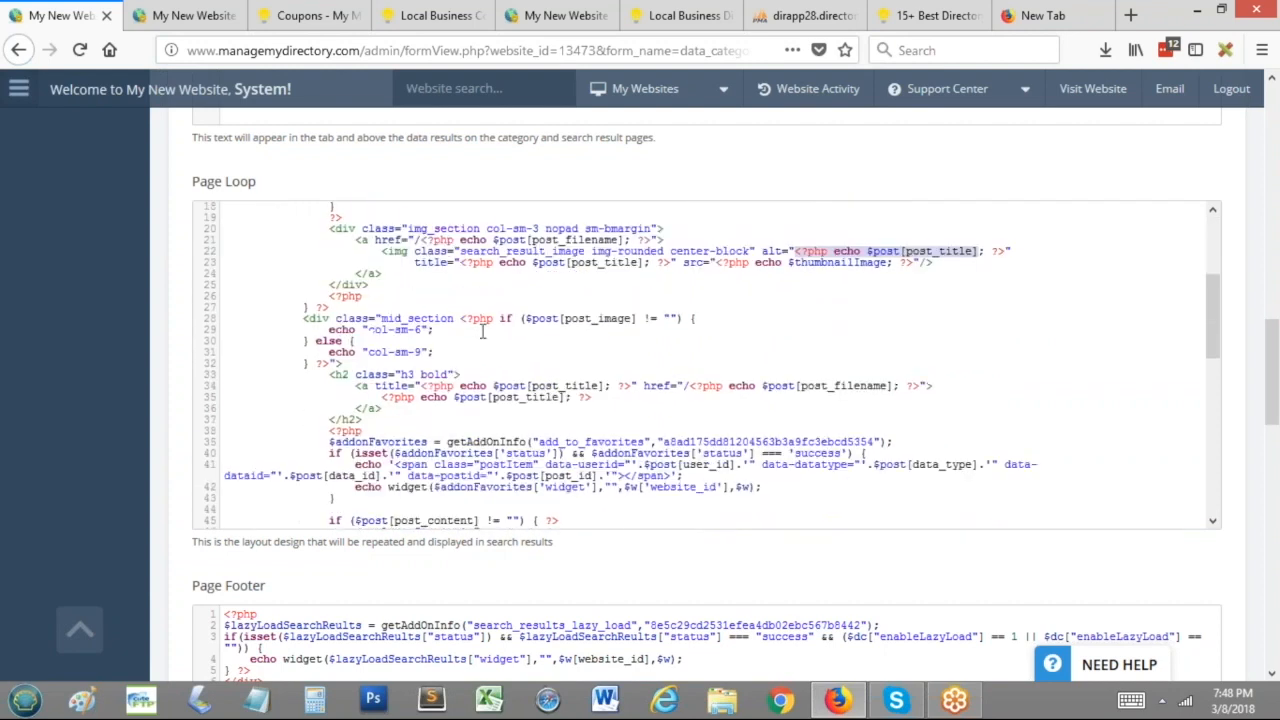
scroll(396, 396, down, 2)
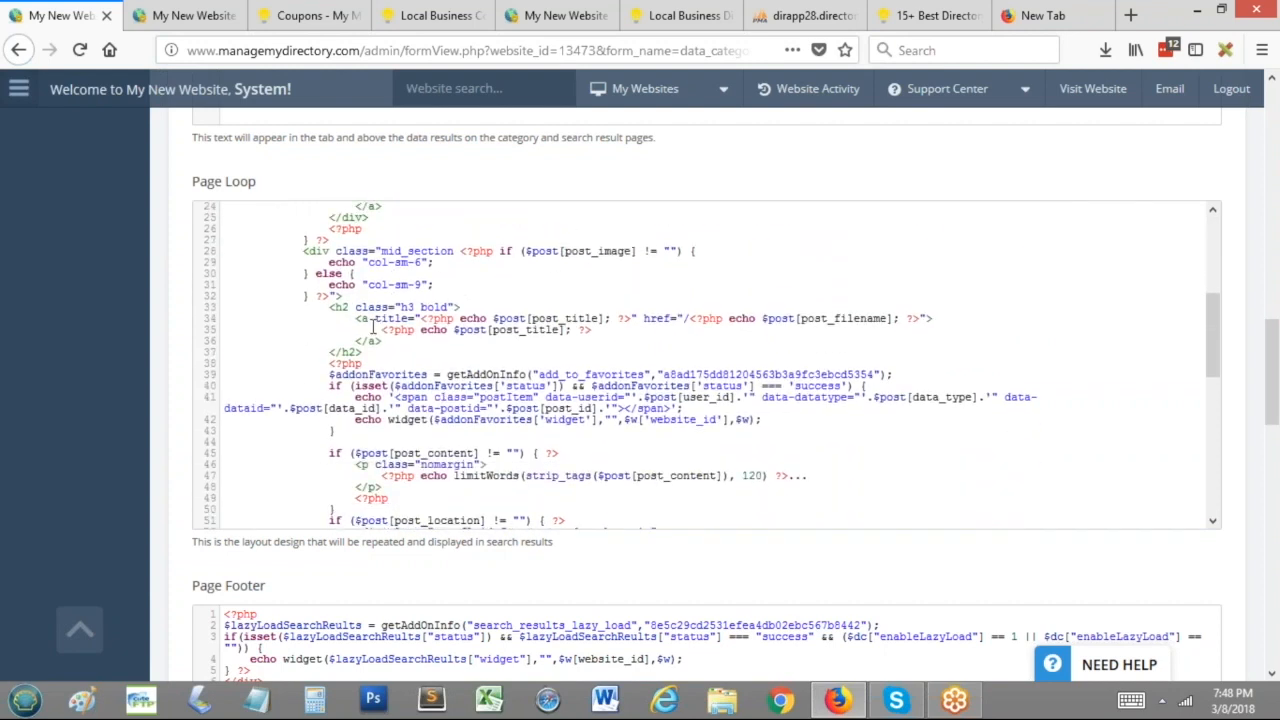
drag(329, 308, 455, 309)
click(454, 341)
click(632, 329)
text(This is more HTML)
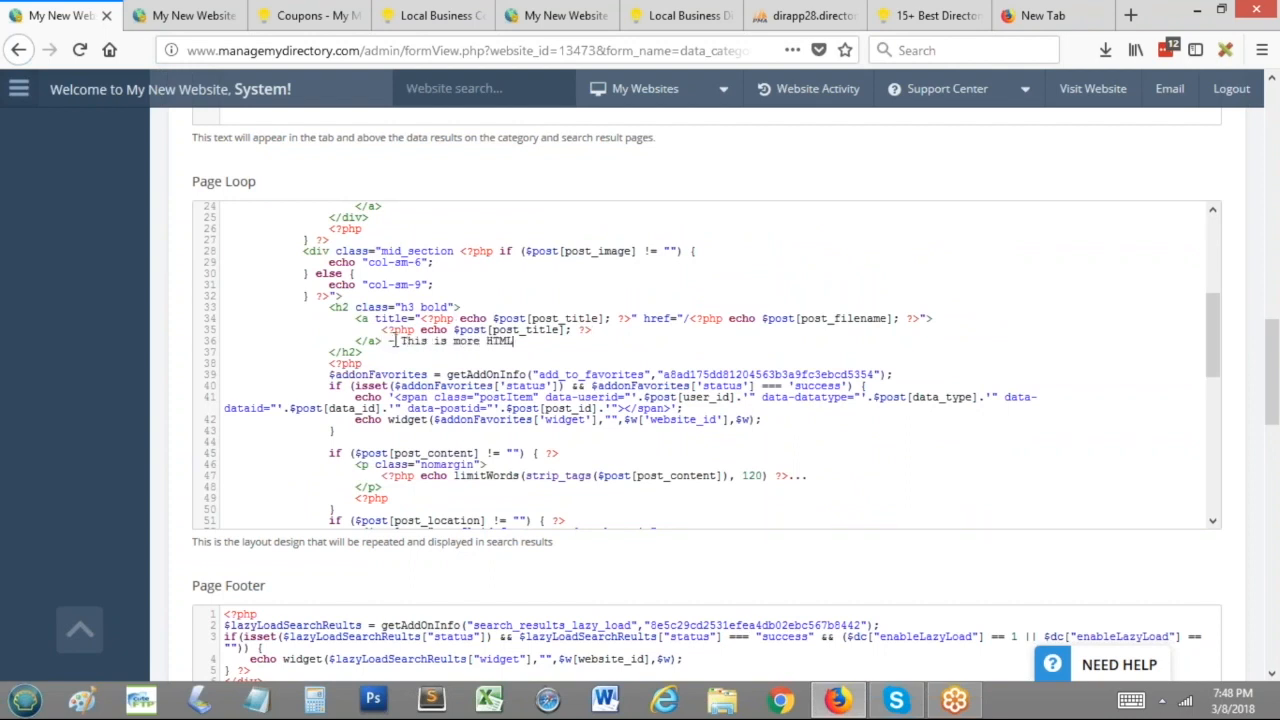
text( for search resultes)
key(ctrl+s)
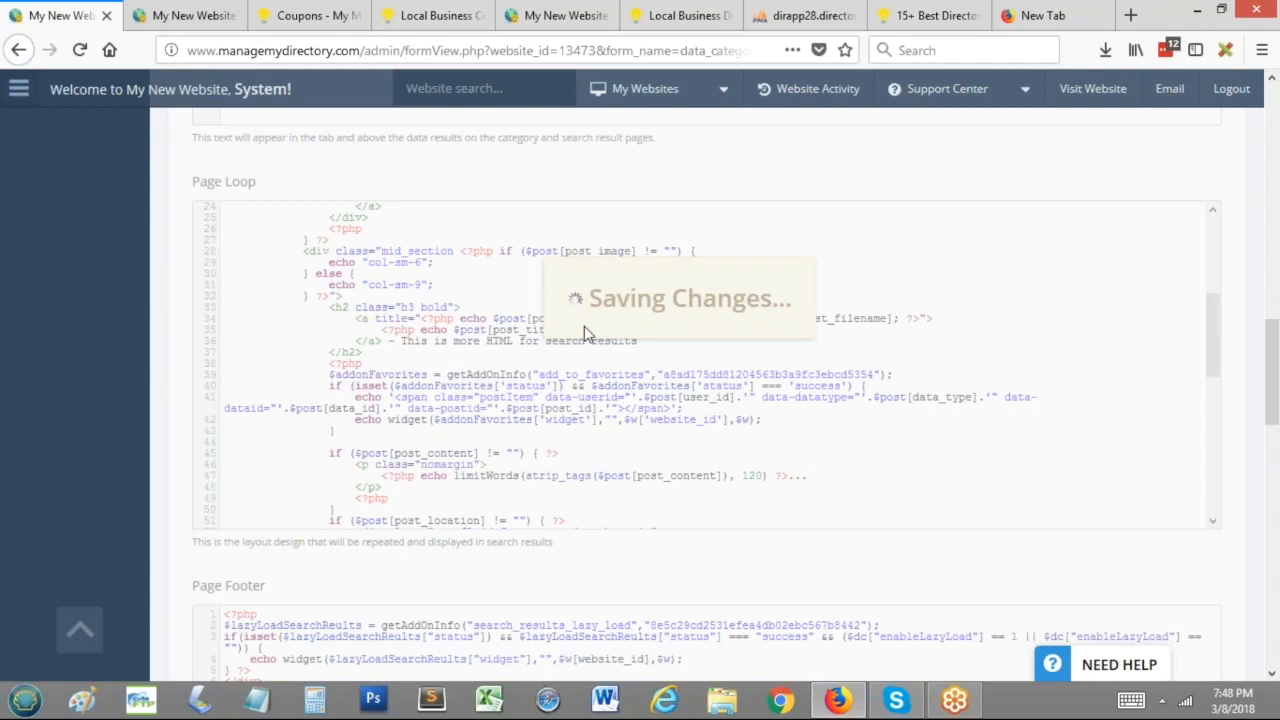
Step: Reload the site's coupon search results page and check the page header, the coupon's title text and its discount box
click(435, 15)
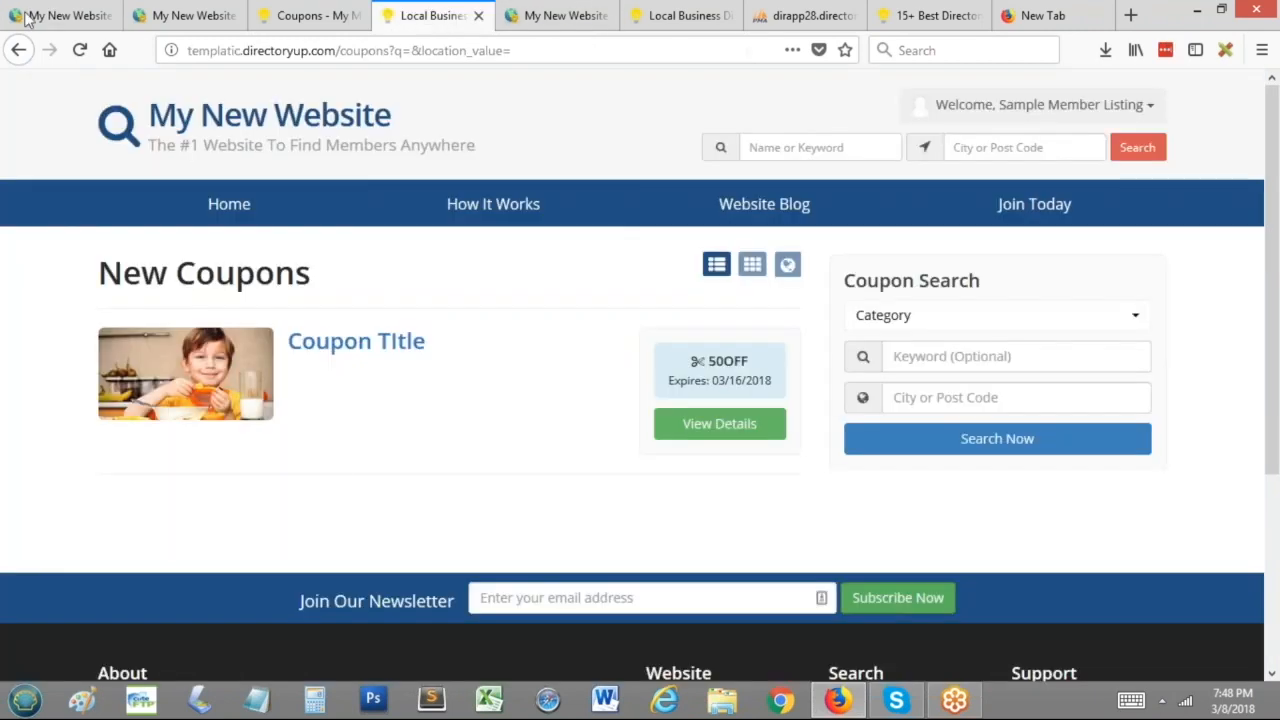
click(79, 49)
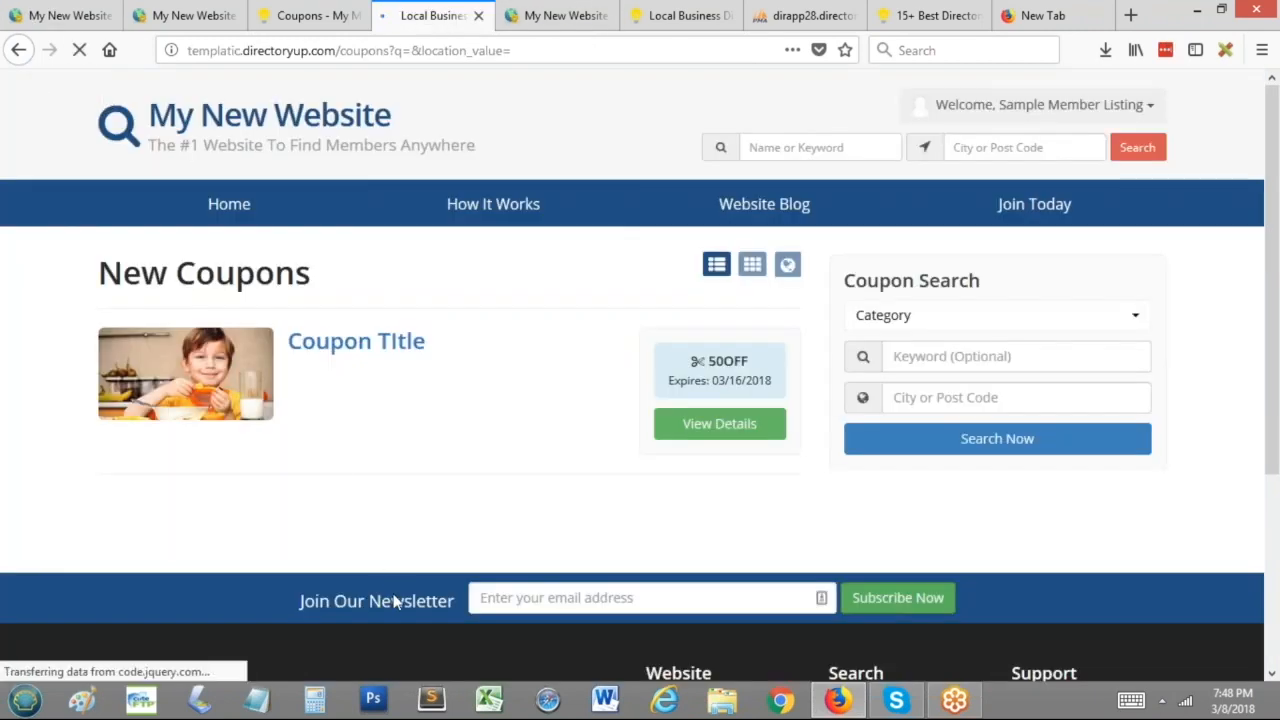
drag(444, 284, 548, 310)
click(420, 376)
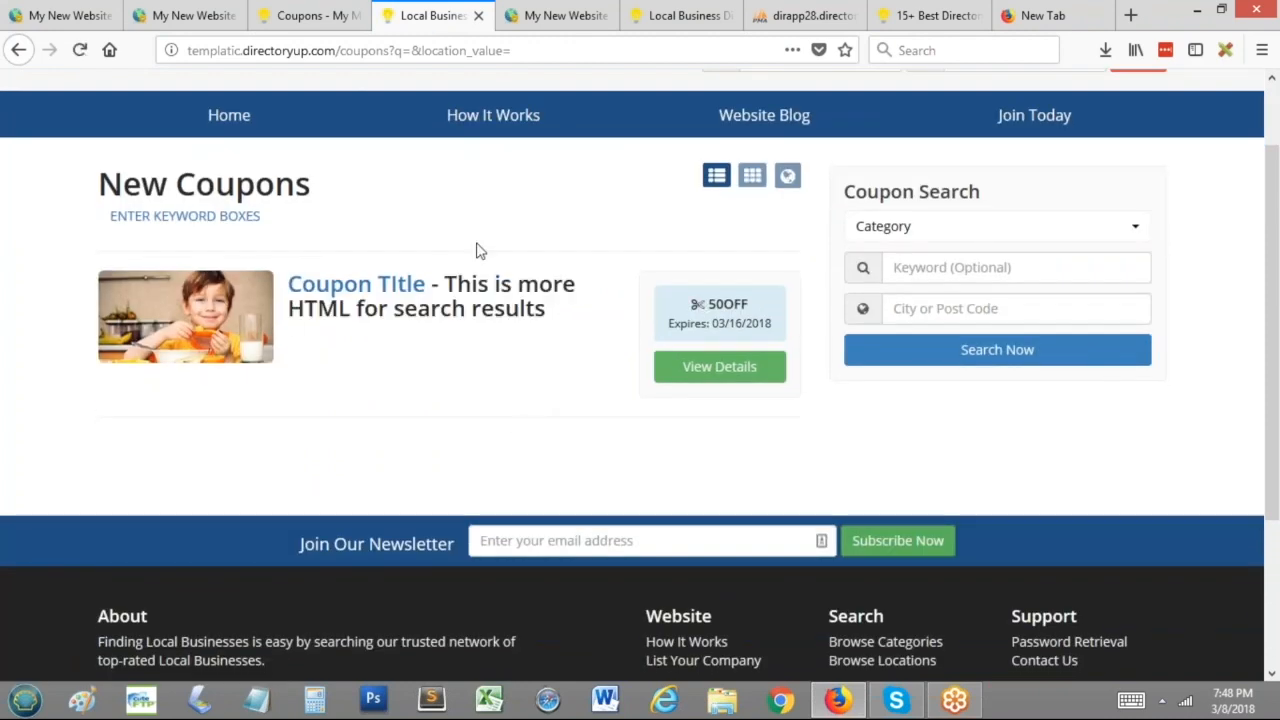
drag(740, 304, 697, 305)
click(730, 310)
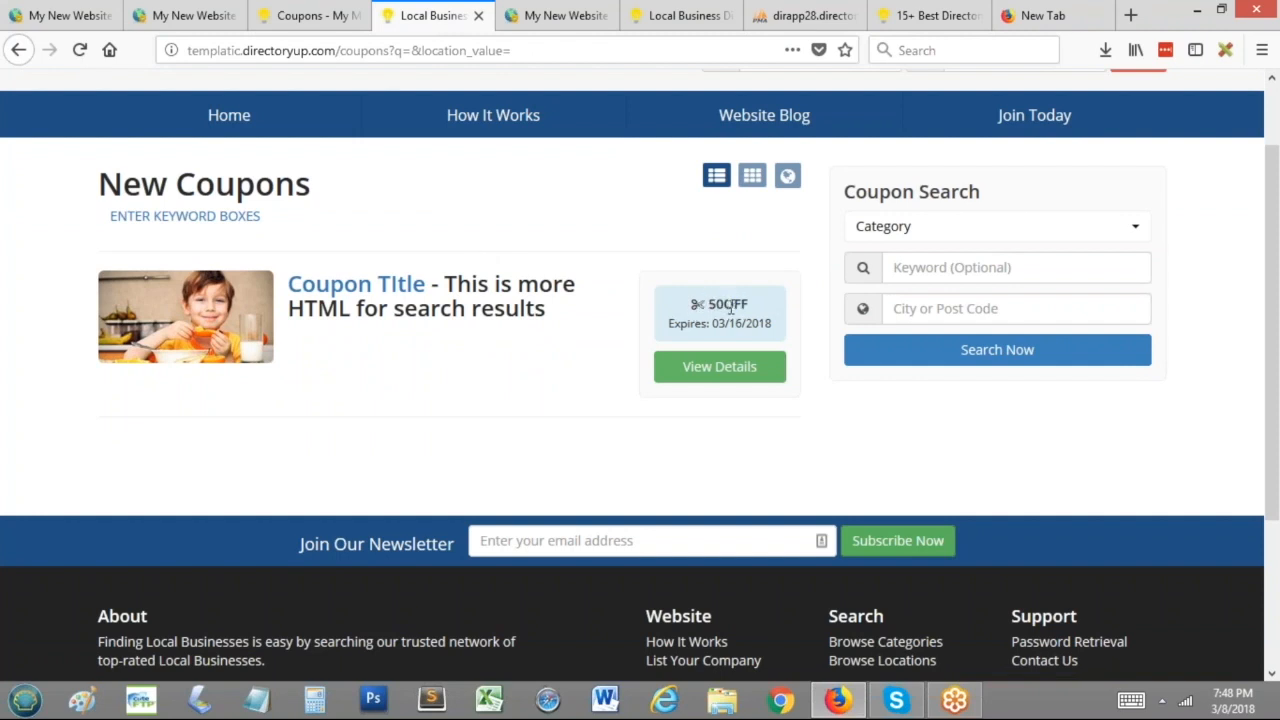
Step: Open the coupon's detail page from the search results and view its layout
double_click(721, 304)
click(735, 313)
click(226, 316)
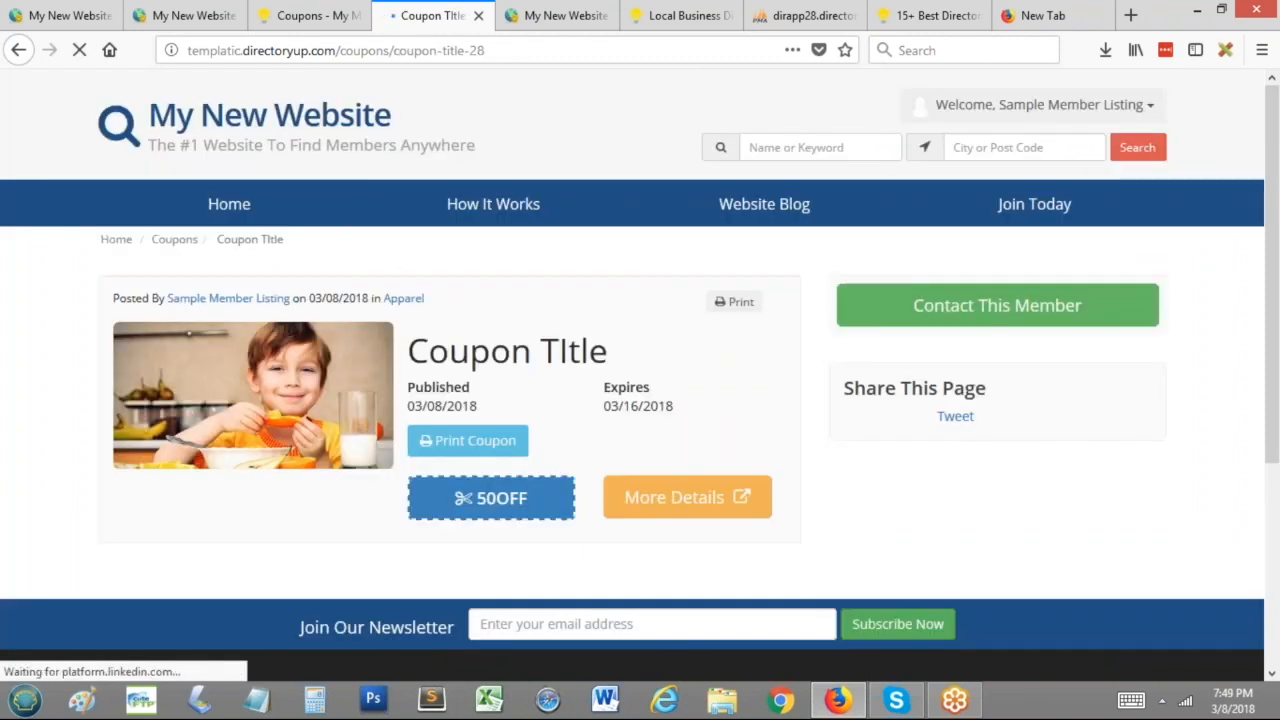
scroll(660, 262, down, 1)
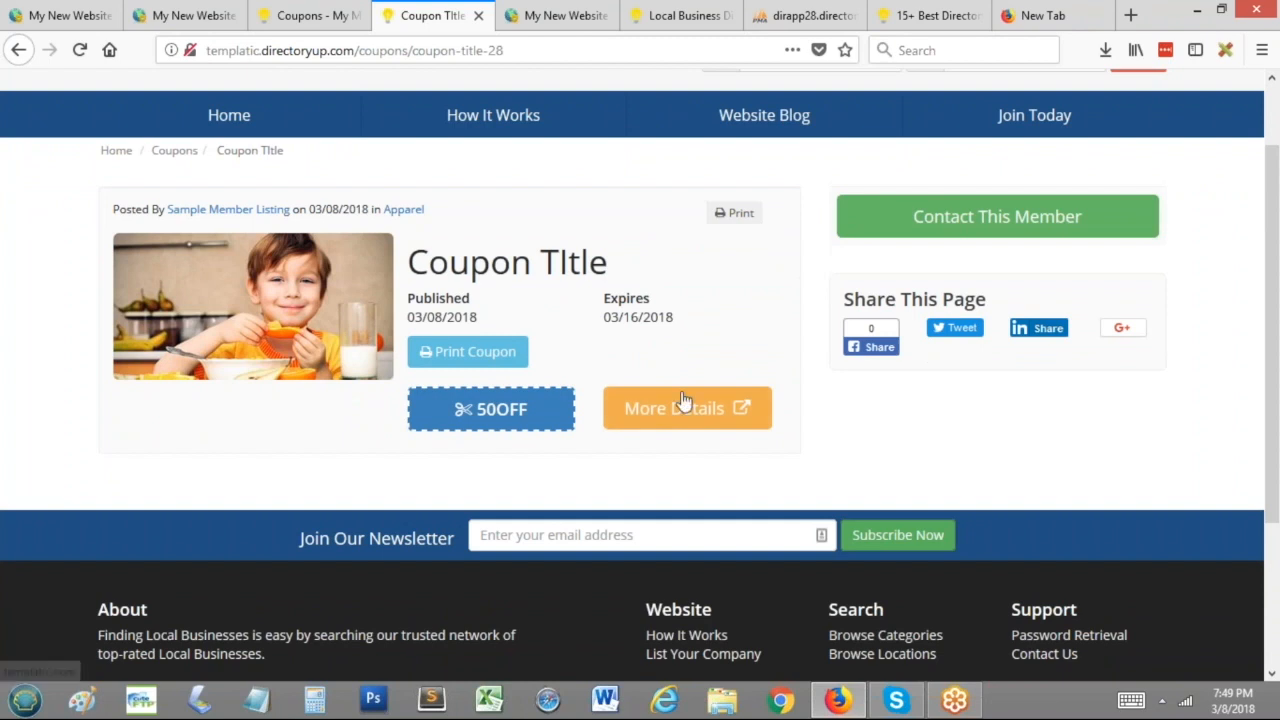
Step: Open the Detail Page Design settings of the coupon post type and look through the Page Layout code
click(205, 15)
click(555, 15)
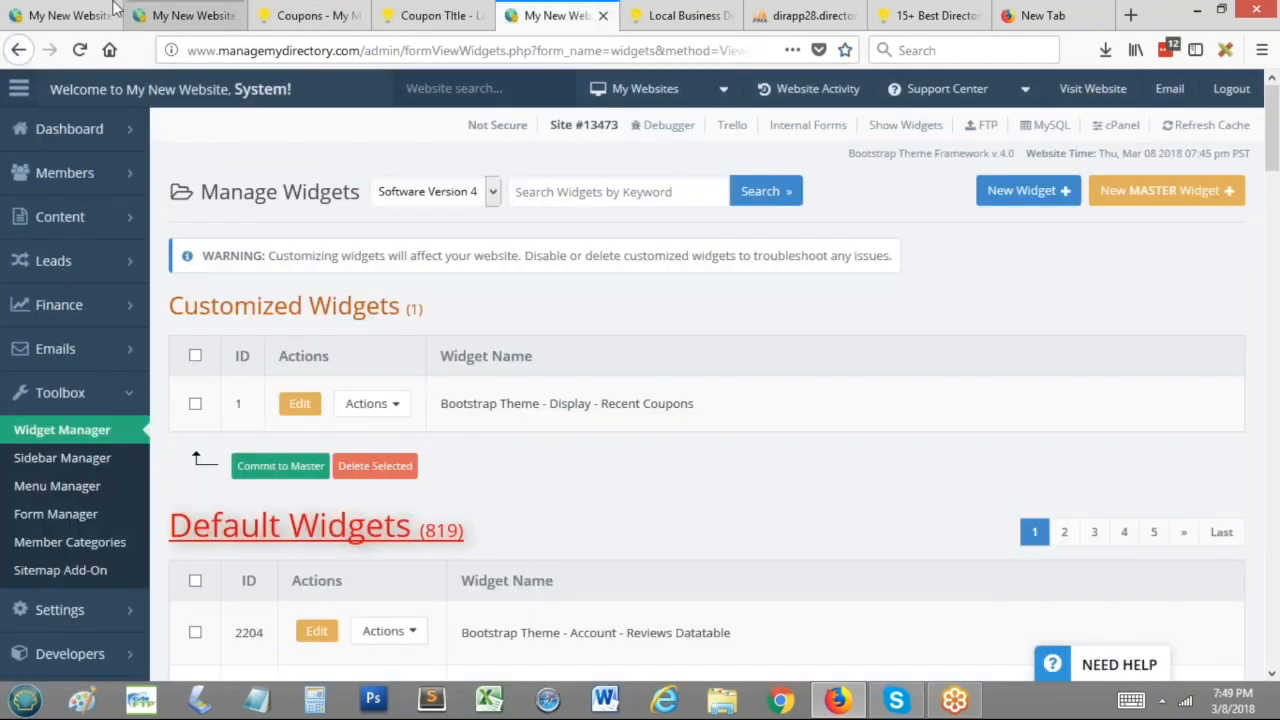
click(62, 15)
scroll(400, 185, up, 7)
scroll(551, 286, up, 5)
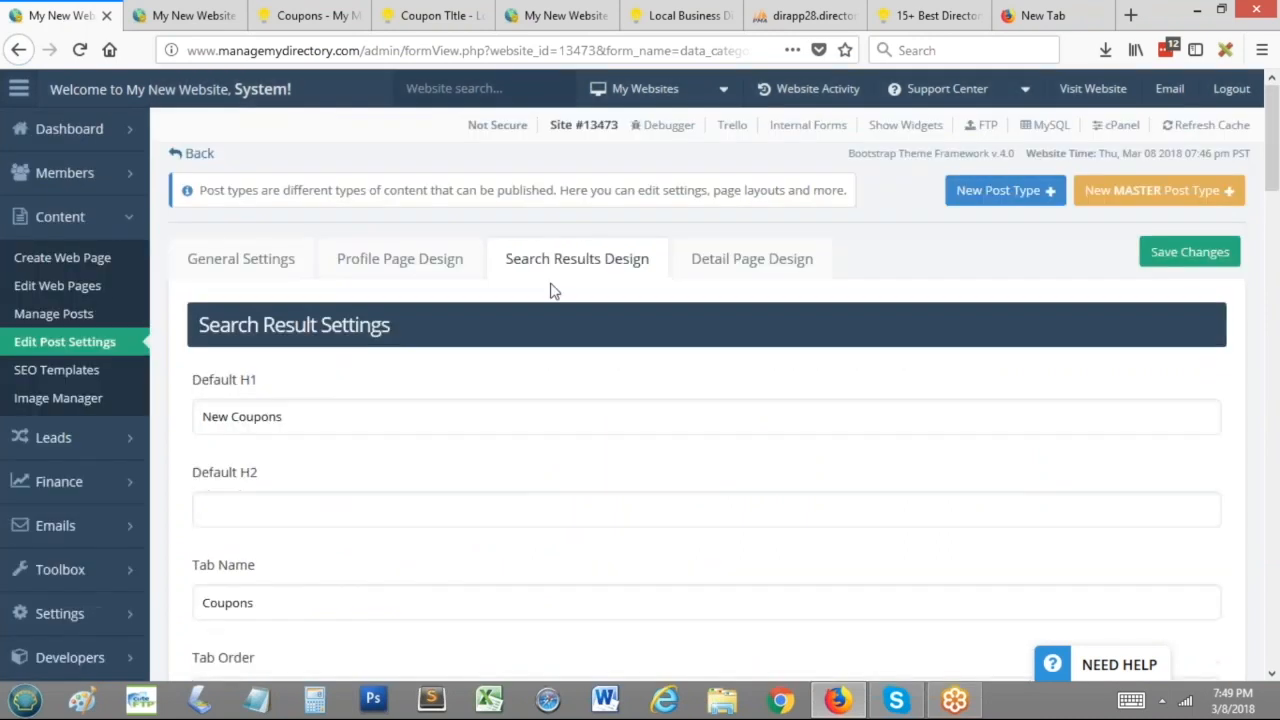
click(778, 262)
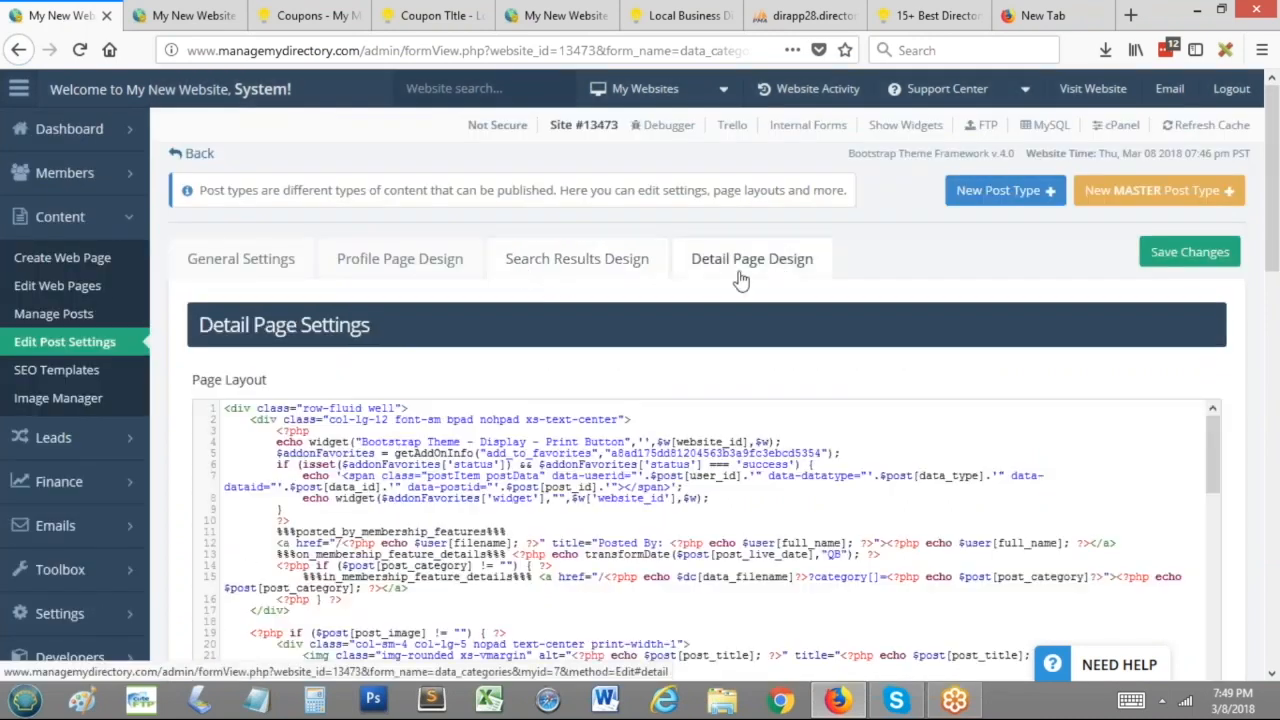
scroll(778, 274, down, 3)
scroll(542, 406, down, 6)
scroll(542, 406, down, 3)
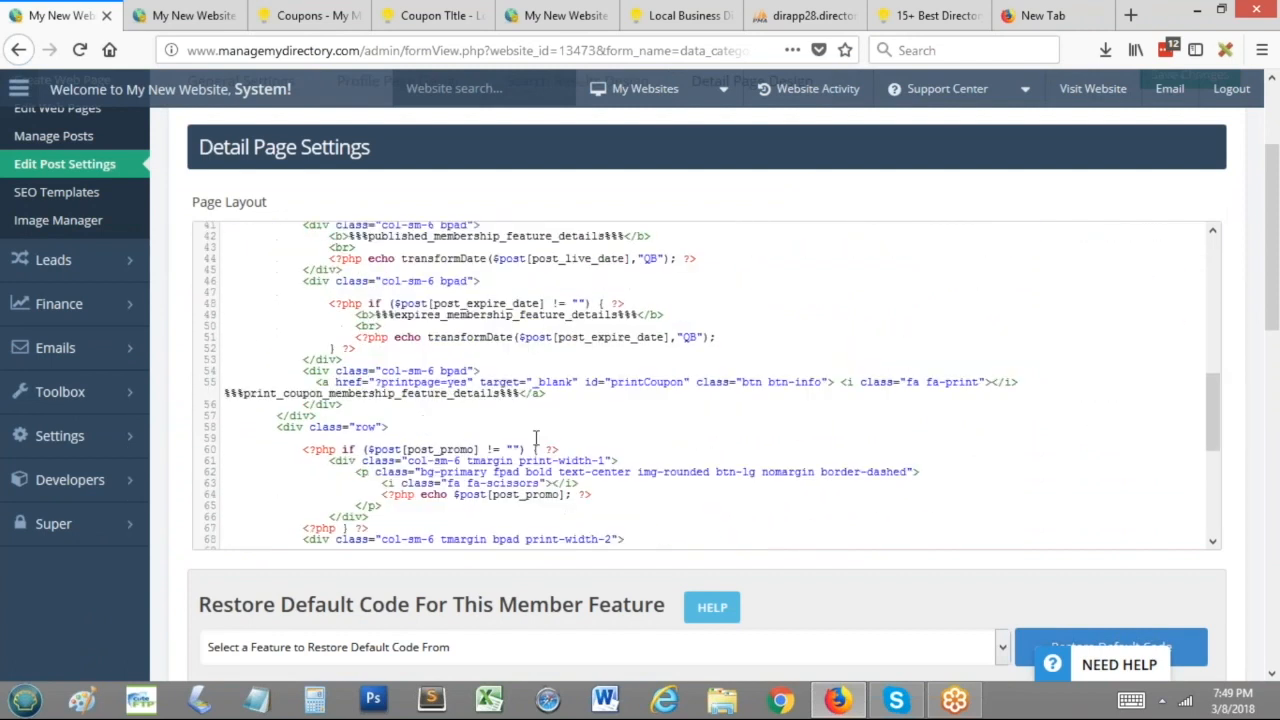
scroll(542, 406, up, 10)
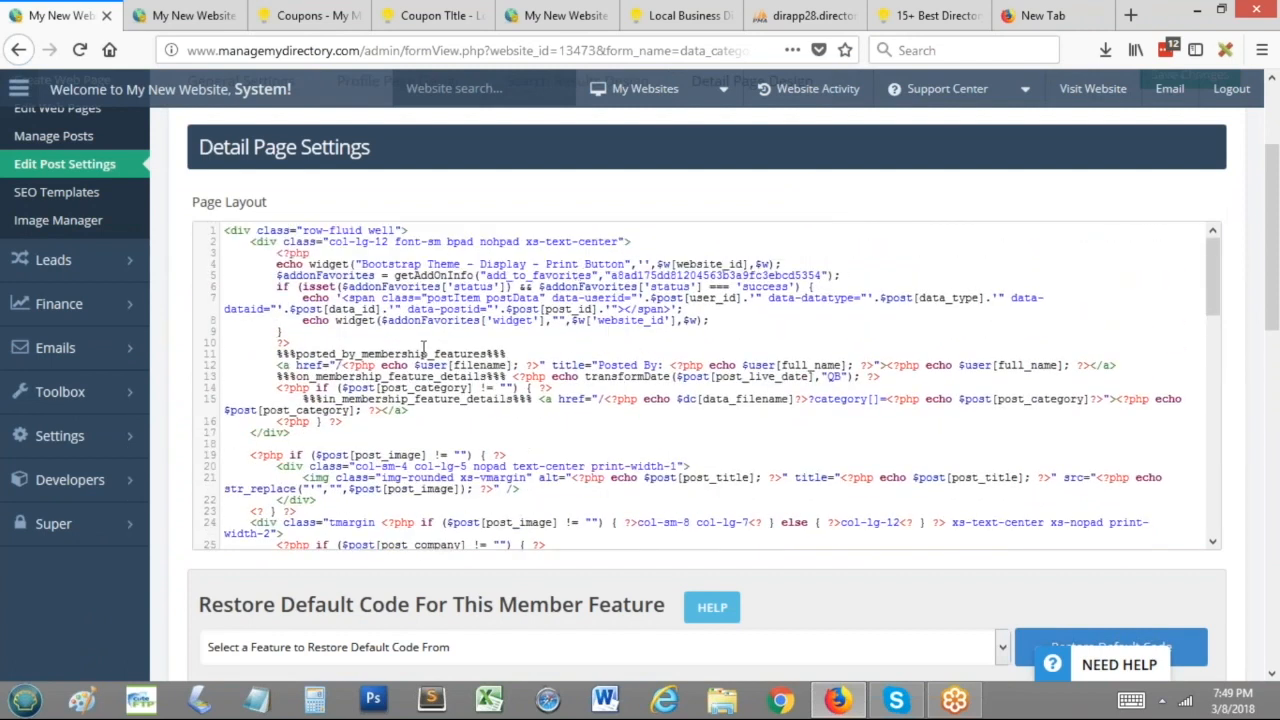
Step: Examine how the image and the text block are arranged on the coupon's public detail page
click(310, 15)
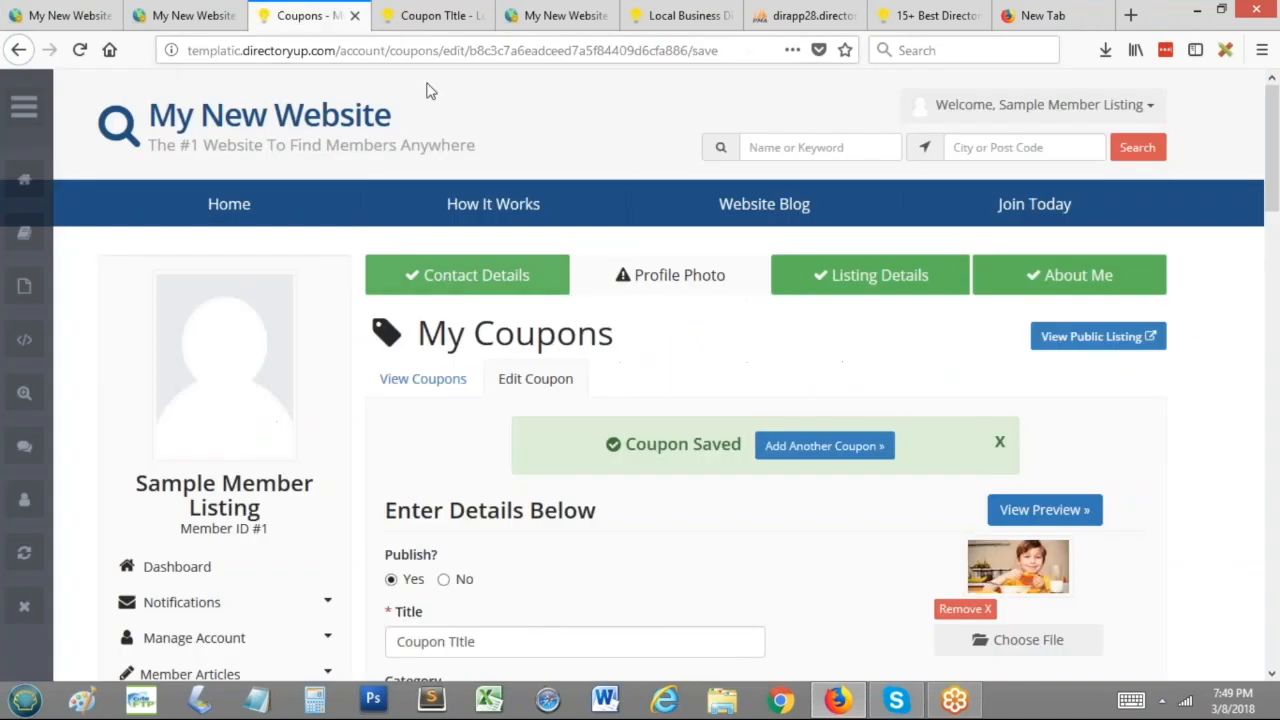
click(432, 15)
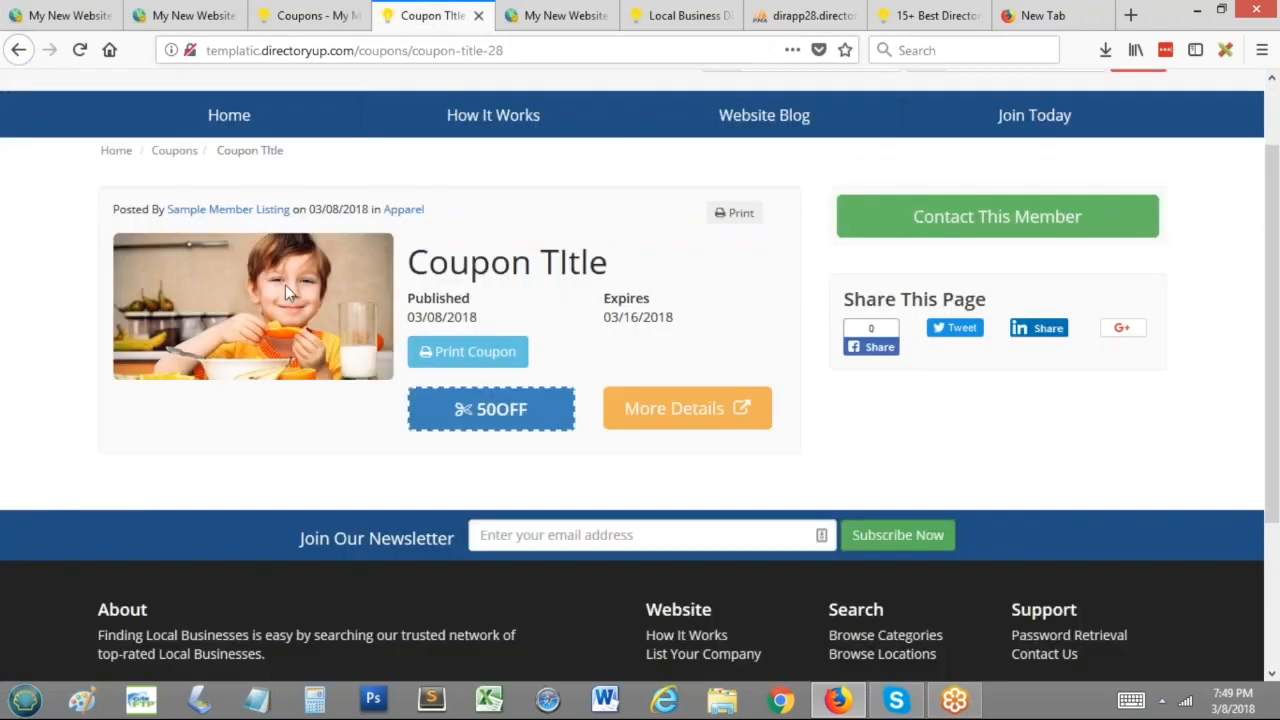
drag(406, 262, 733, 386)
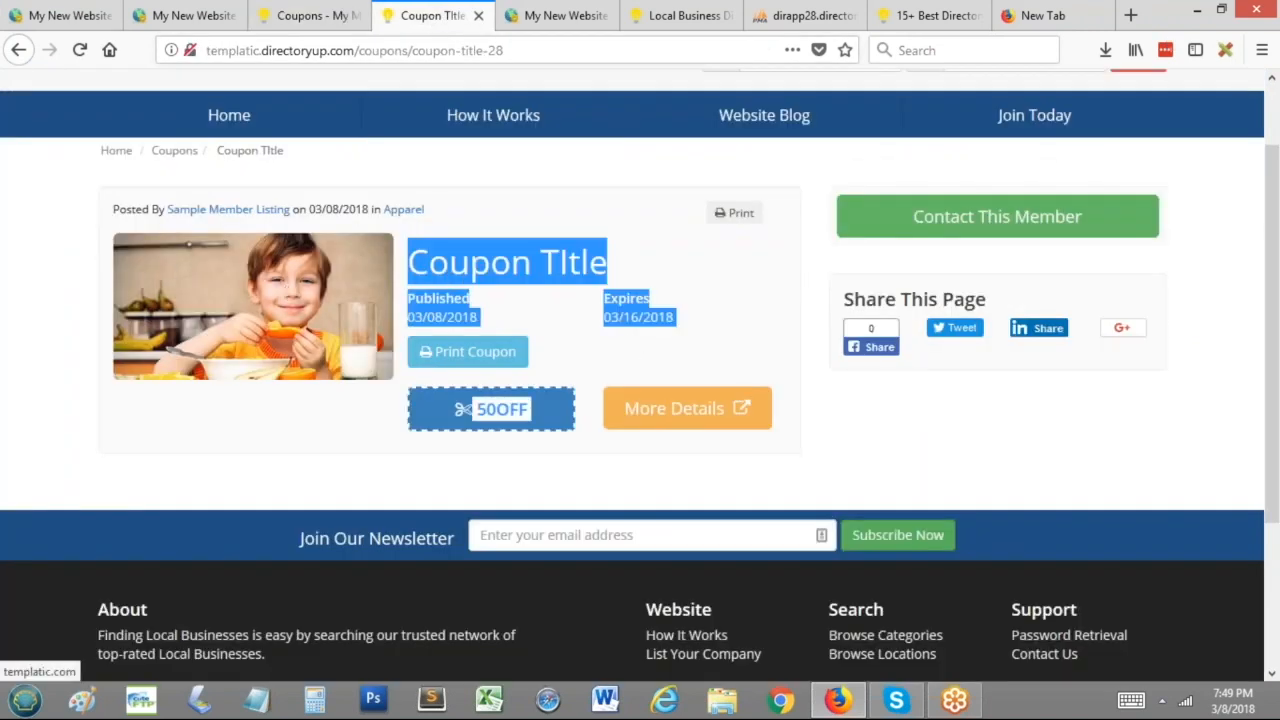
click(530, 212)
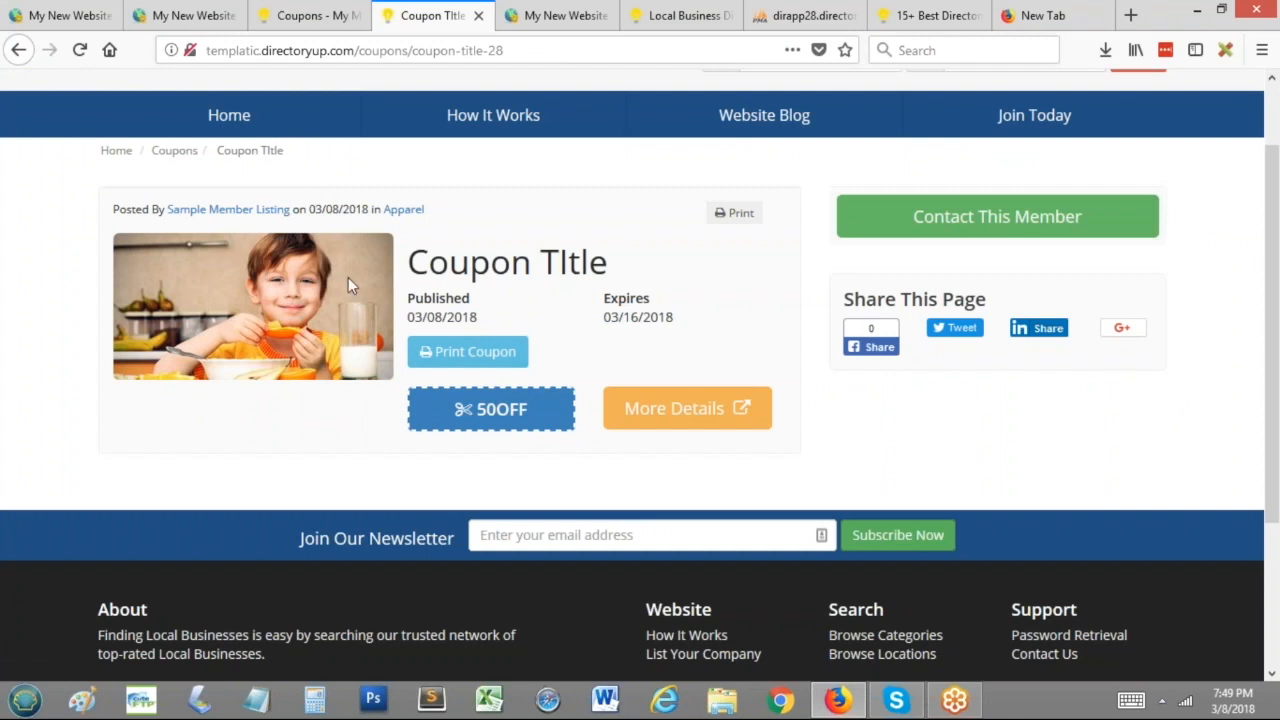
Step: Change the post image column classes to col-sm-12 and col-lg-12 in the detail page's Page Layout code and save the changes
click(175, 15)
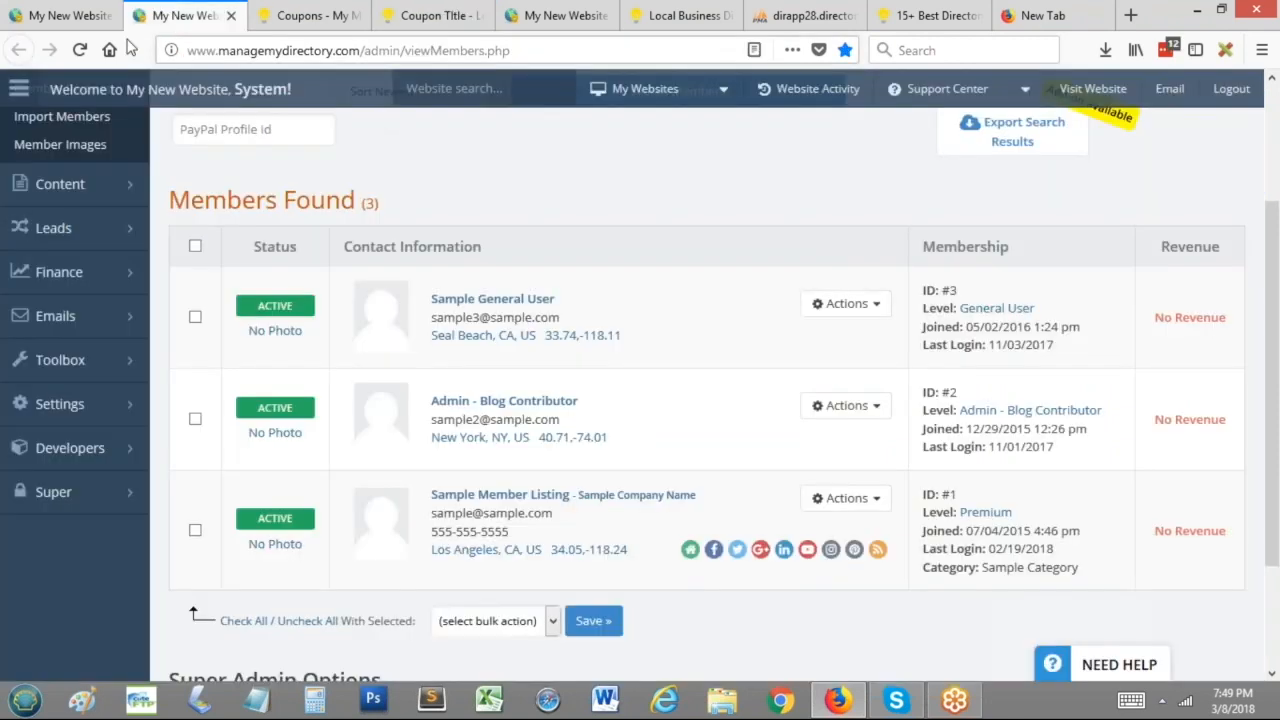
click(60, 15)
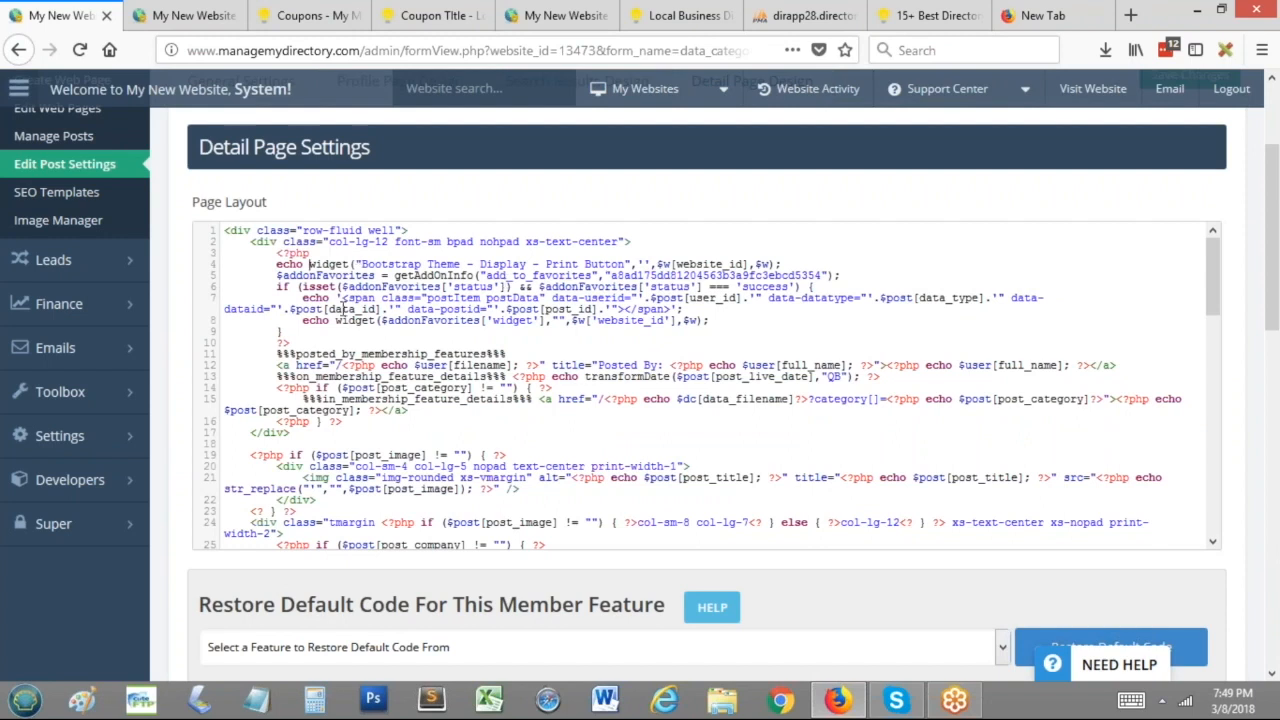
scroll(368, 355, down, 2)
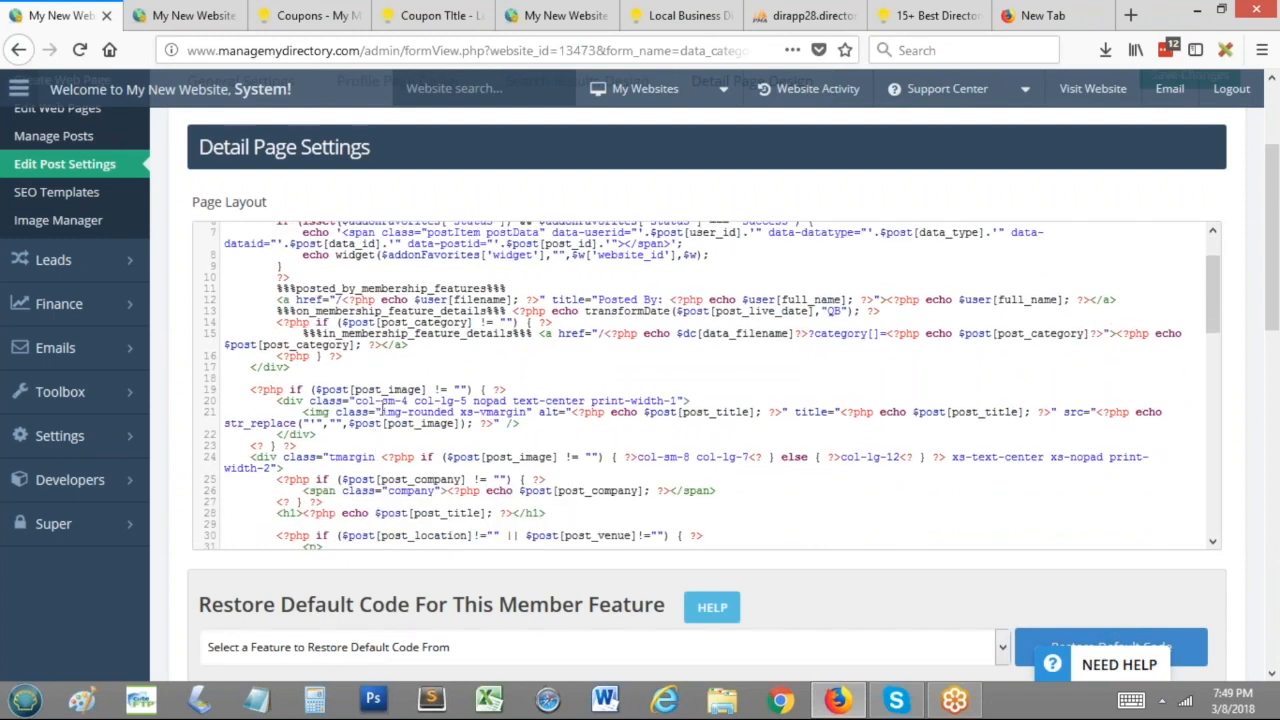
scroll(386, 403, down, 2)
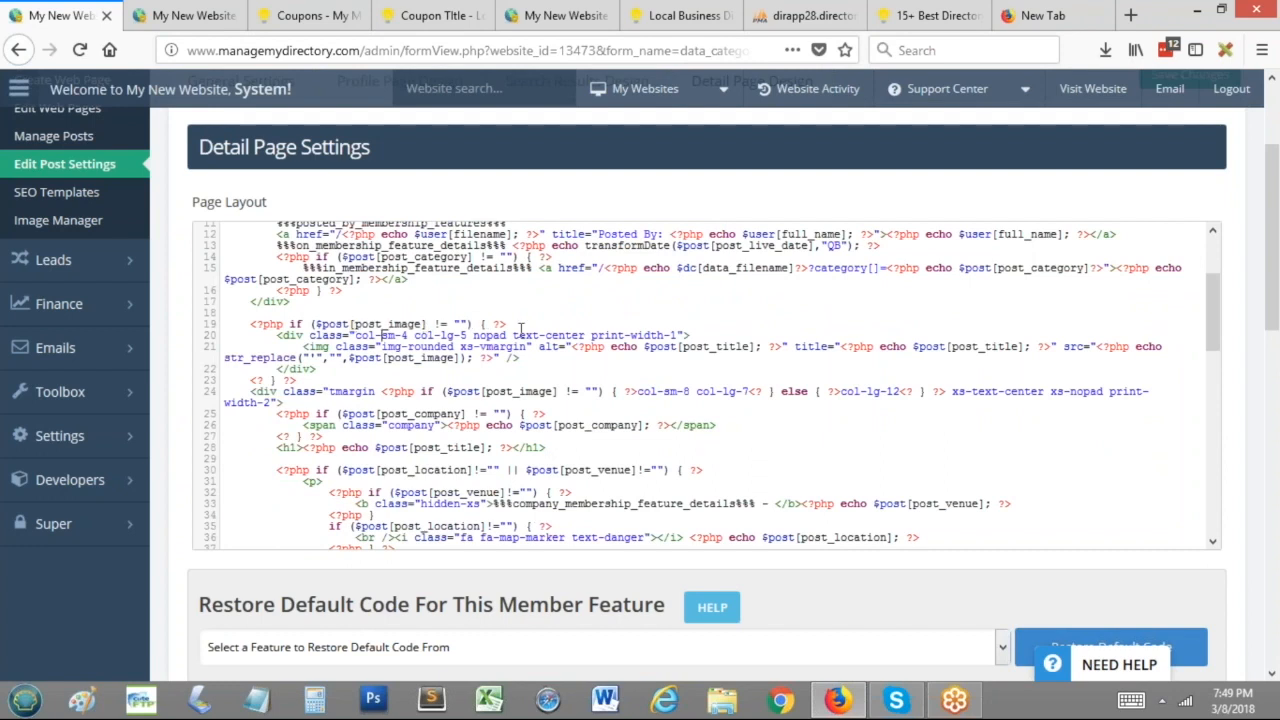
click(472, 337)
key(BackSpace)
text(12)
click(409, 336)
key(BackSpace)
text(12)
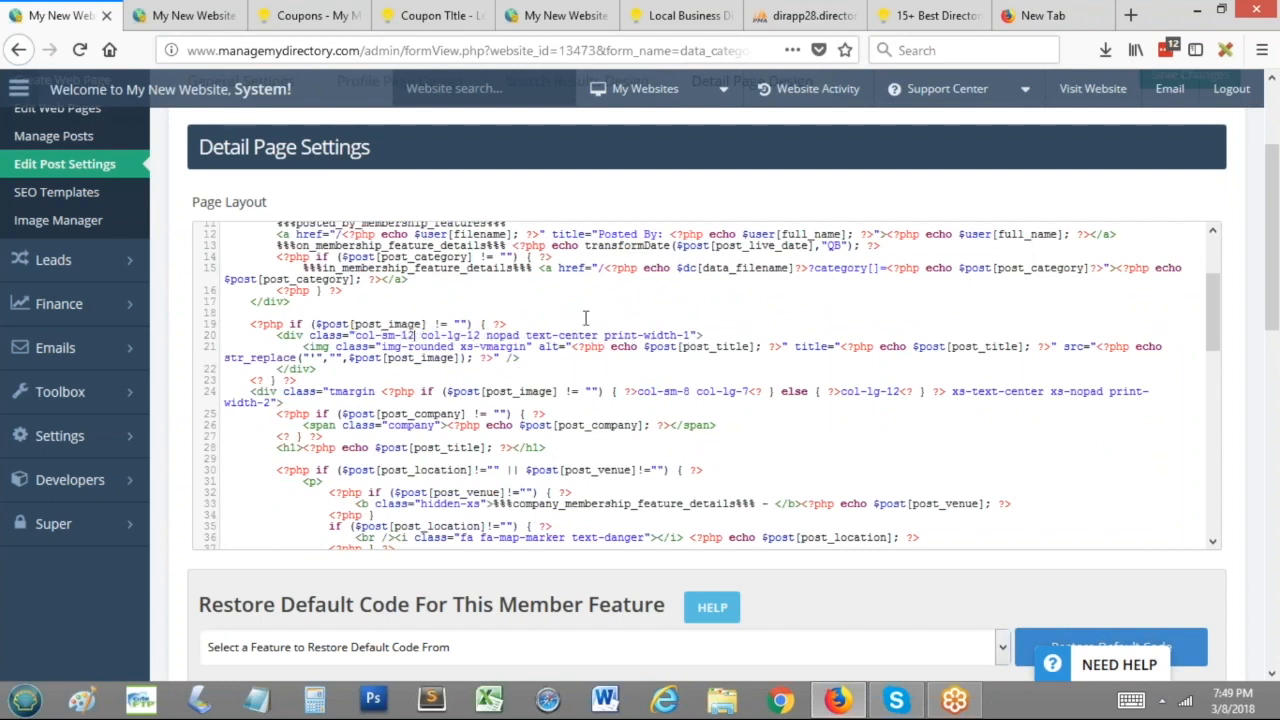
key(ctrl+s)
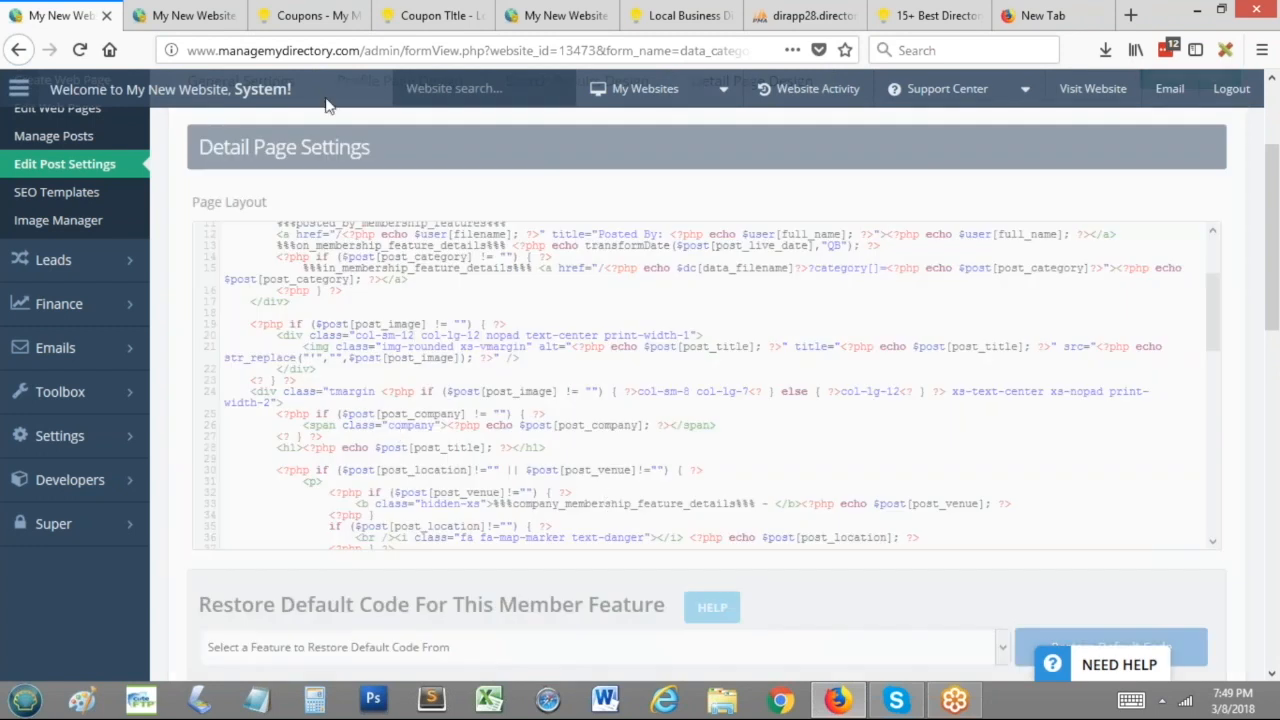
Step: Reload the coupon's public detail page and check the image size and the details below it
click(306, 16)
click(420, 15)
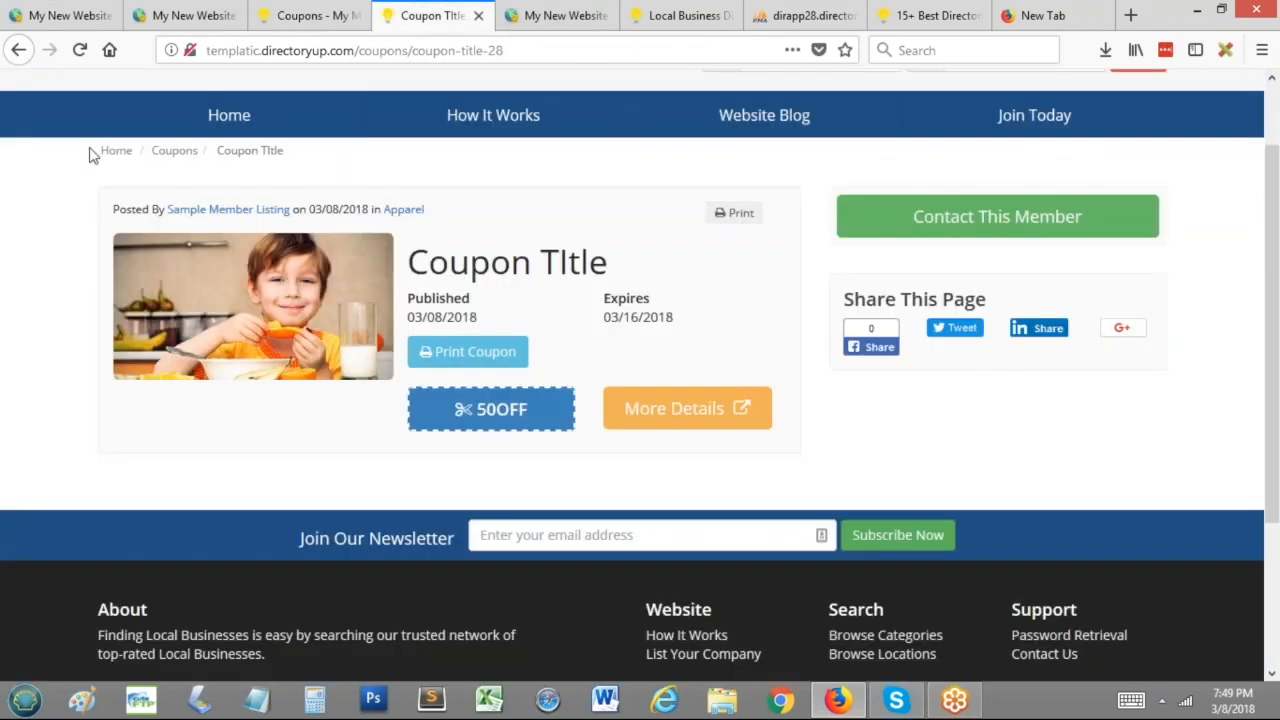
click(79, 50)
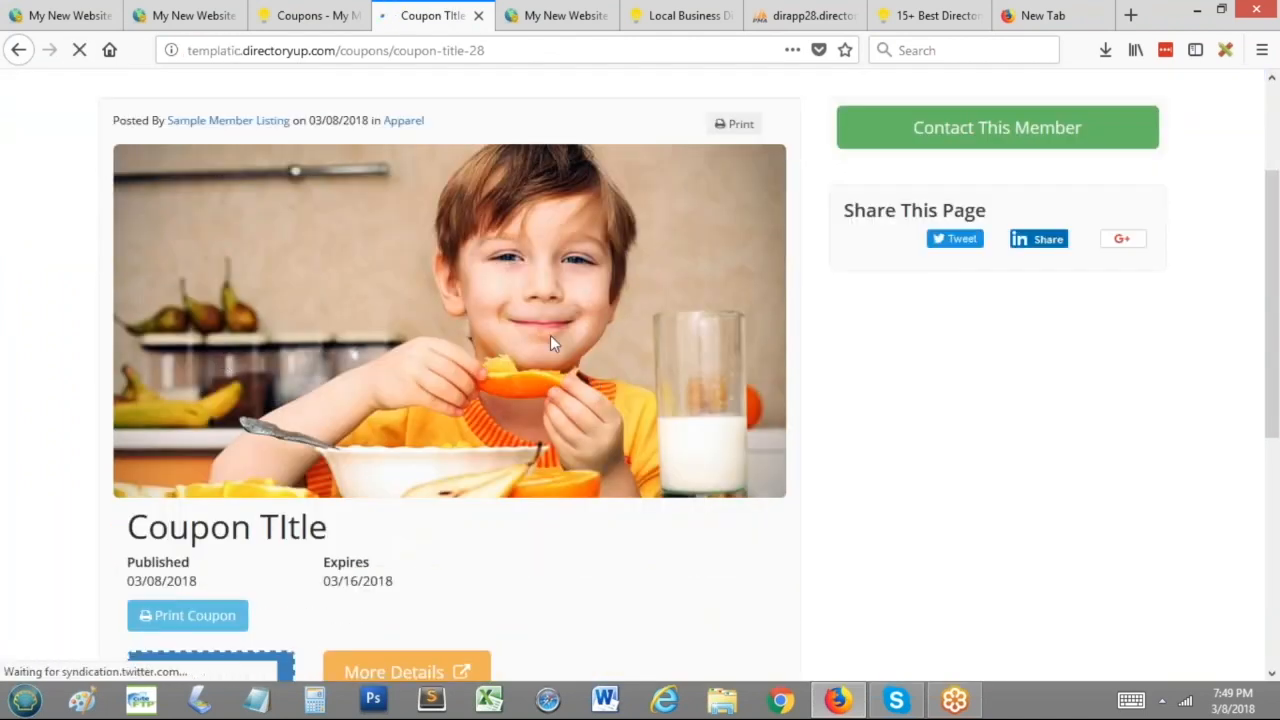
scroll(550, 334, down, 3)
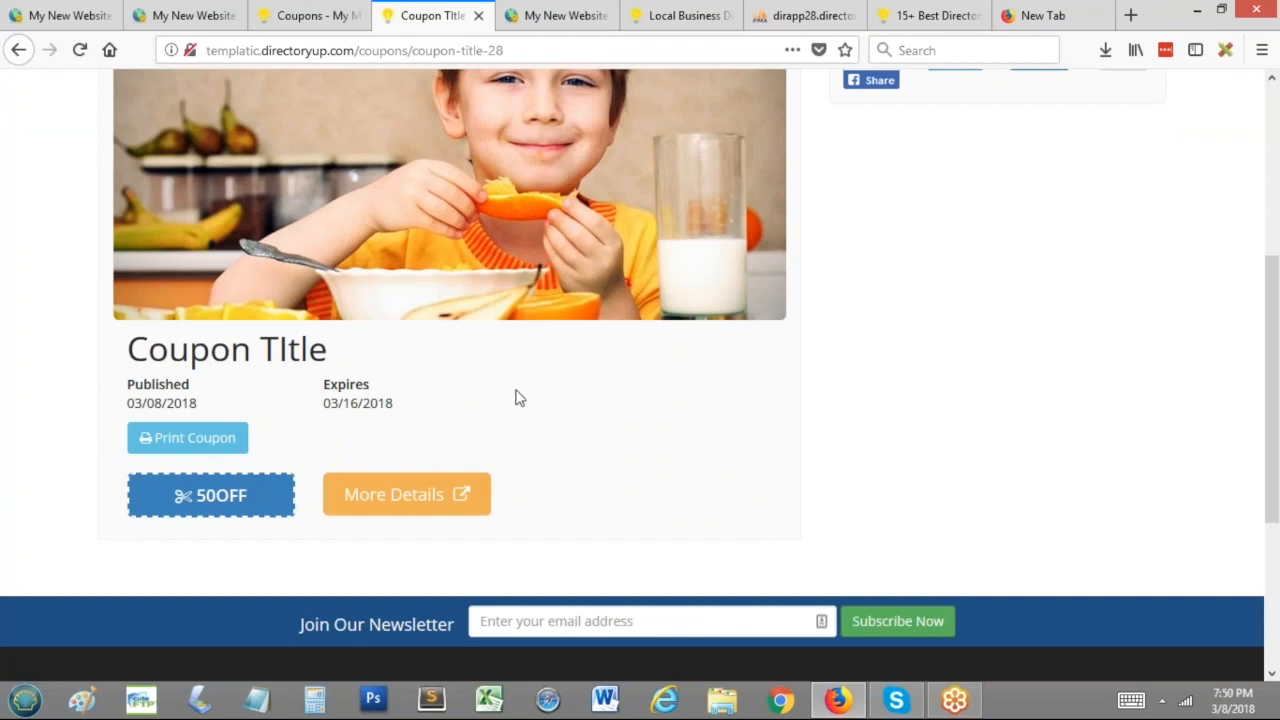
scroll(515, 397, up, 3)
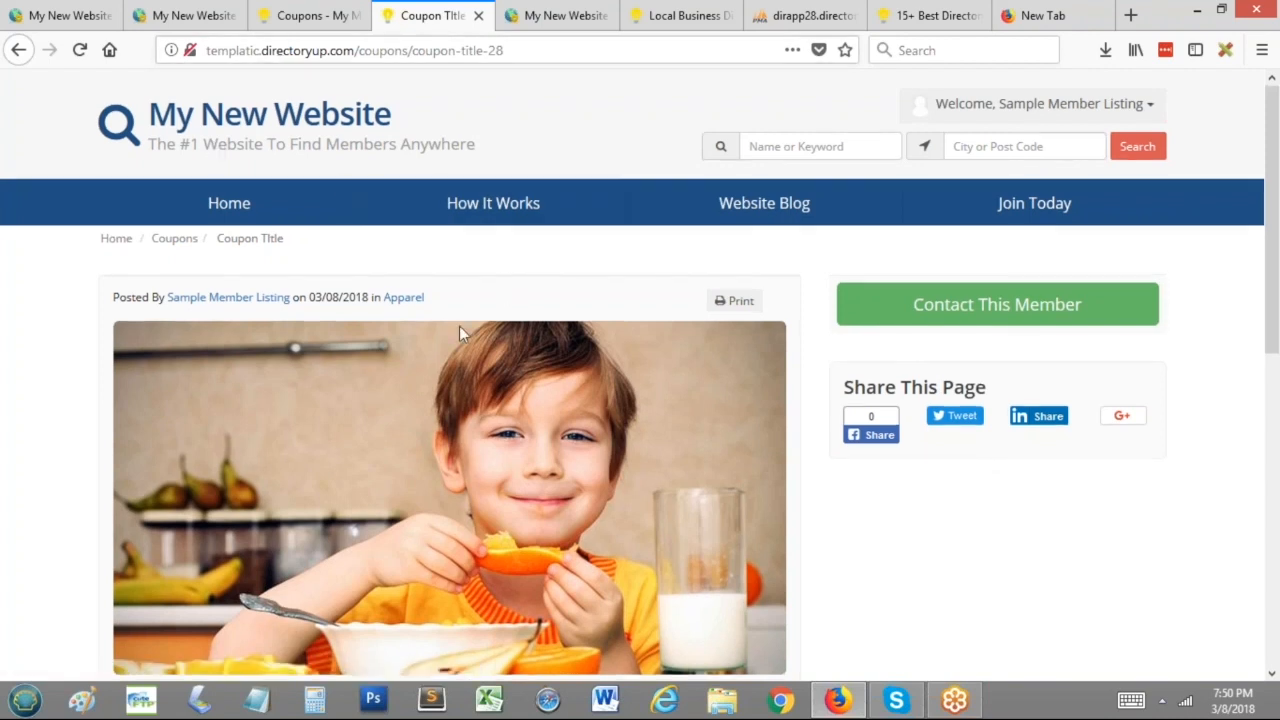
scroll(459, 326, down, 3)
scroll(279, 257, up, 1)
Step: Open the existing coupon for editing from the member's coupon list
click(310, 15)
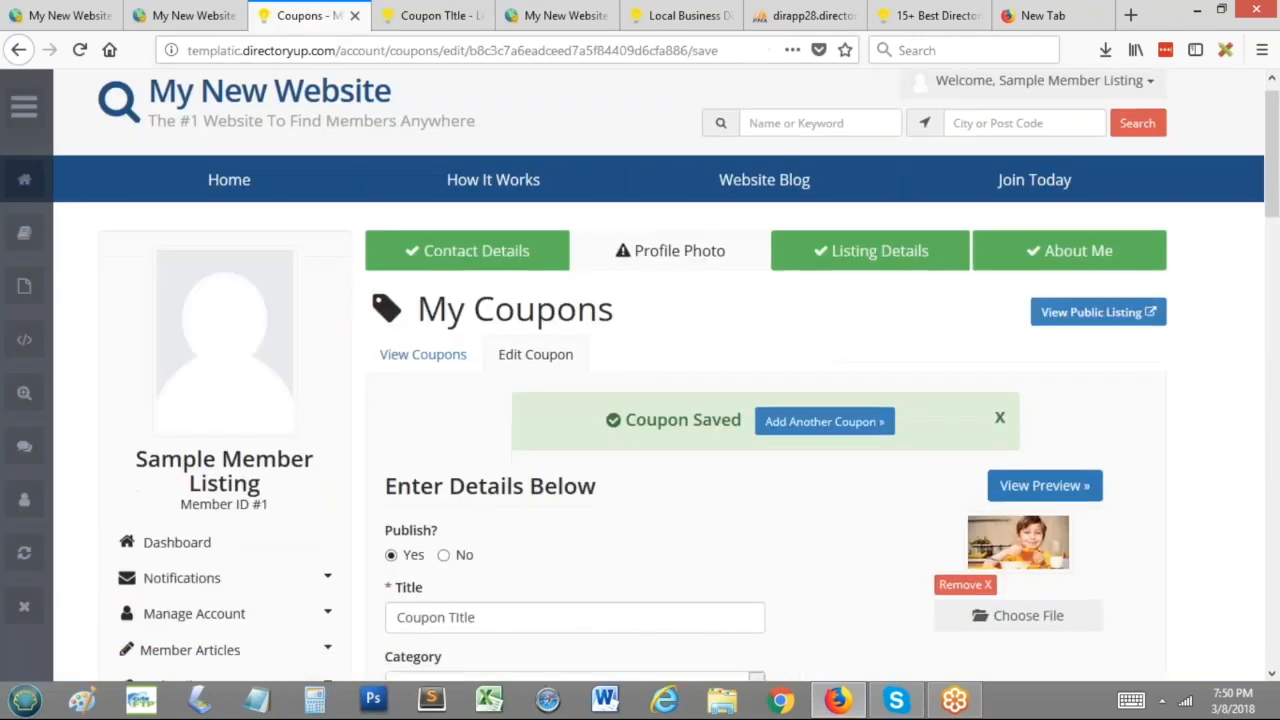
scroll(593, 166, down, 3)
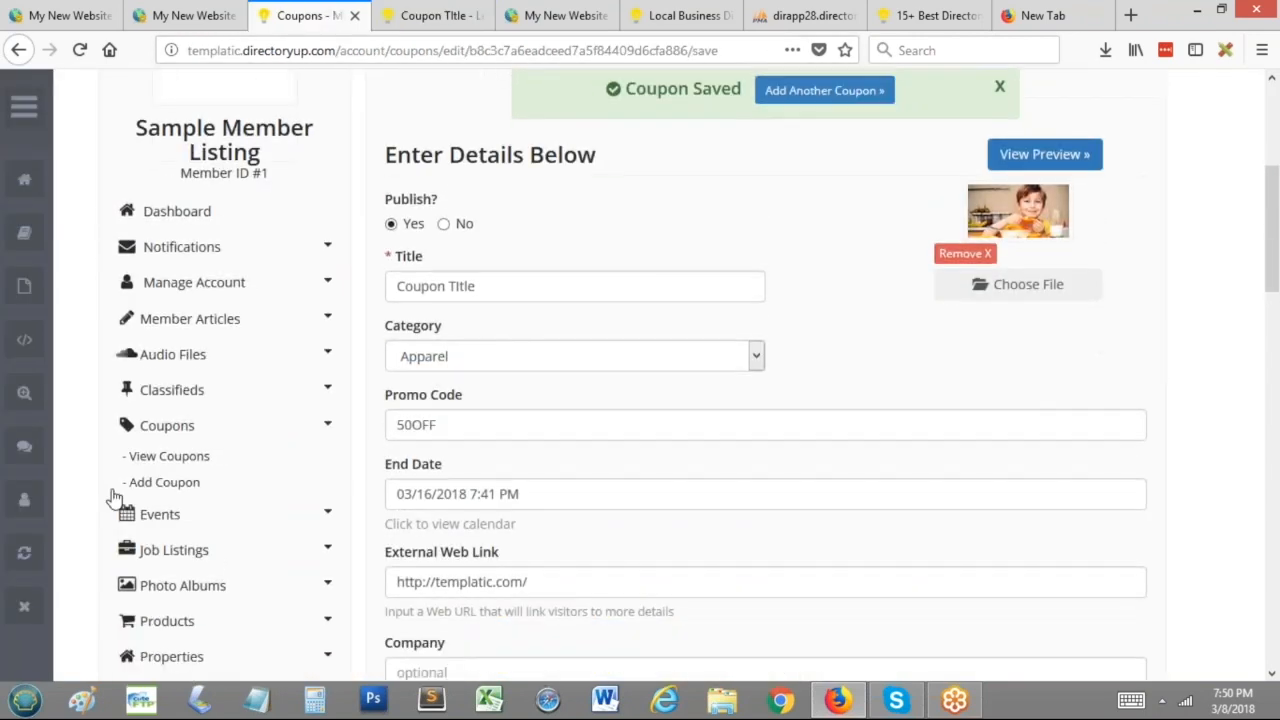
click(170, 459)
scroll(1073, 397, down, 4)
click(1062, 388)
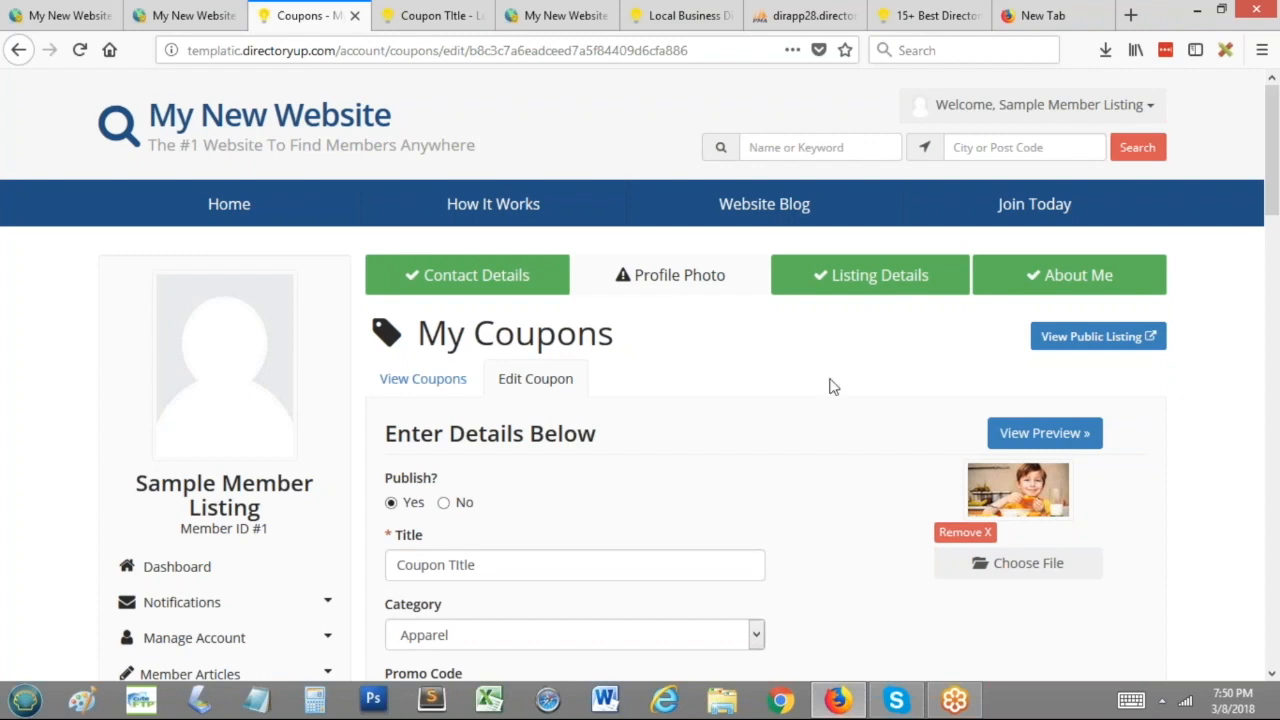
Step: Examine the Title, Category and Promo Code fields on the coupon's edit form
scroll(829, 386, down, 3)
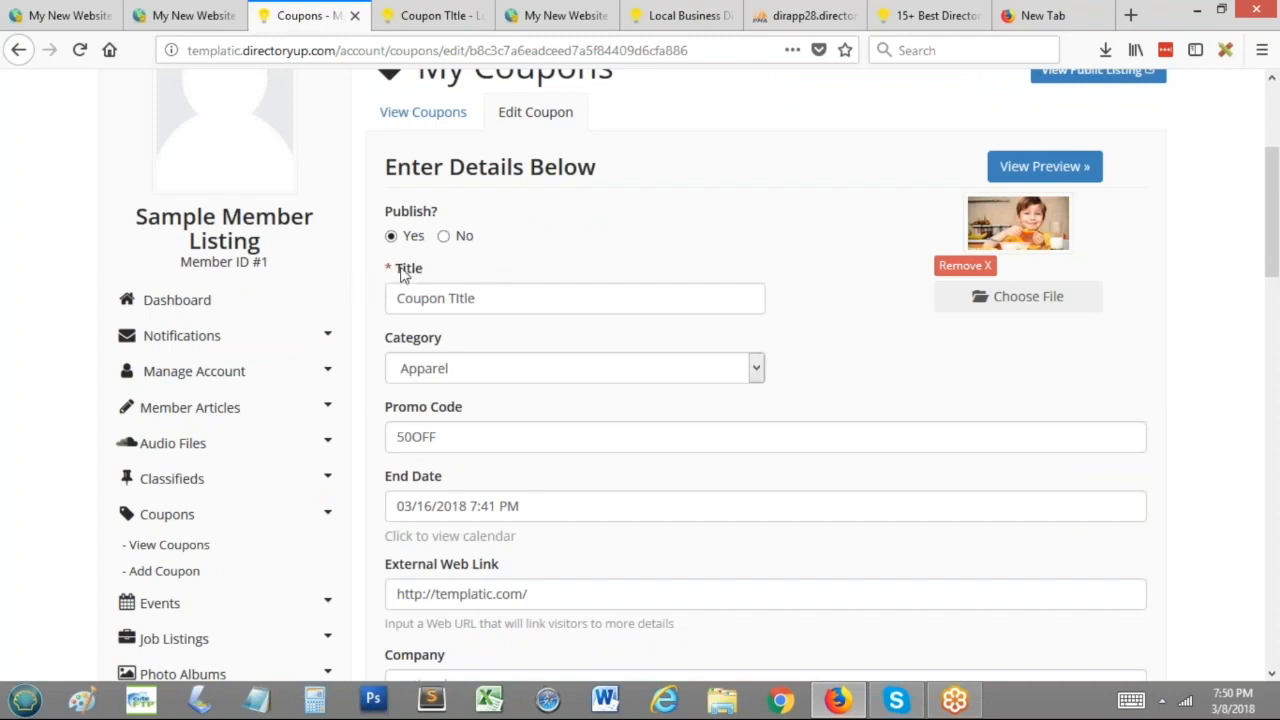
drag(395, 268, 423, 268)
drag(386, 338, 441, 338)
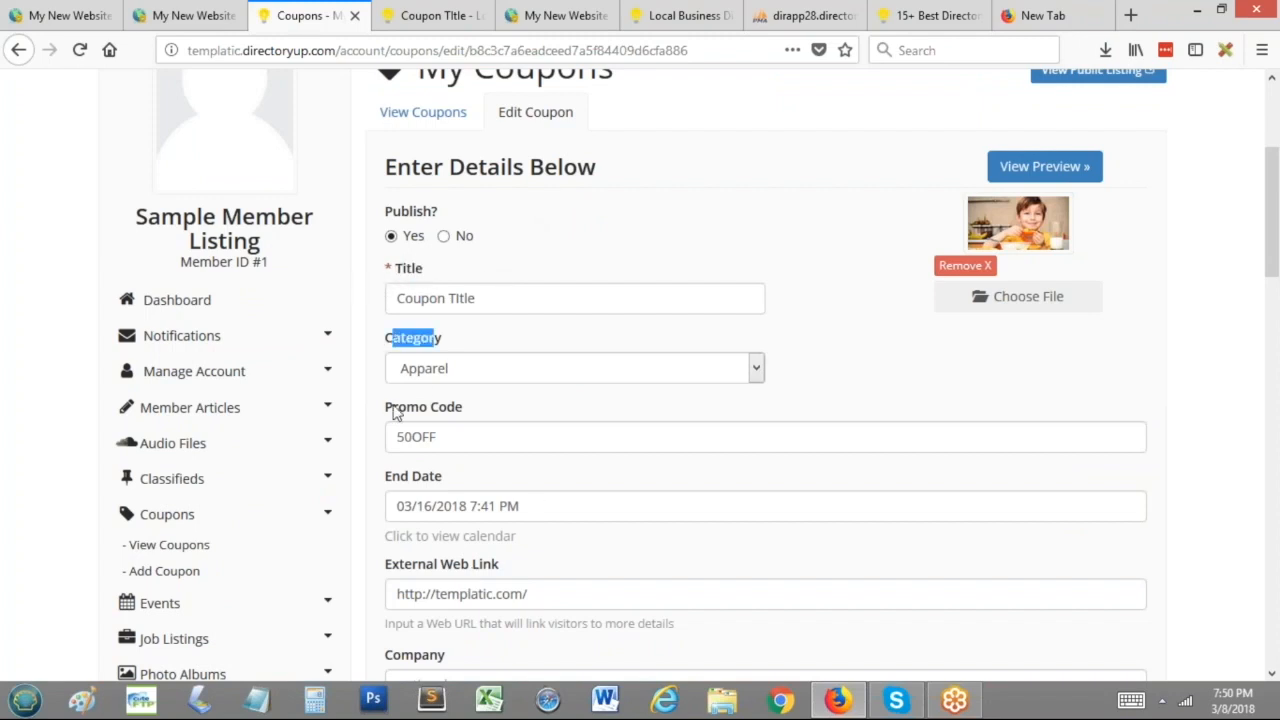
drag(385, 407, 463, 409)
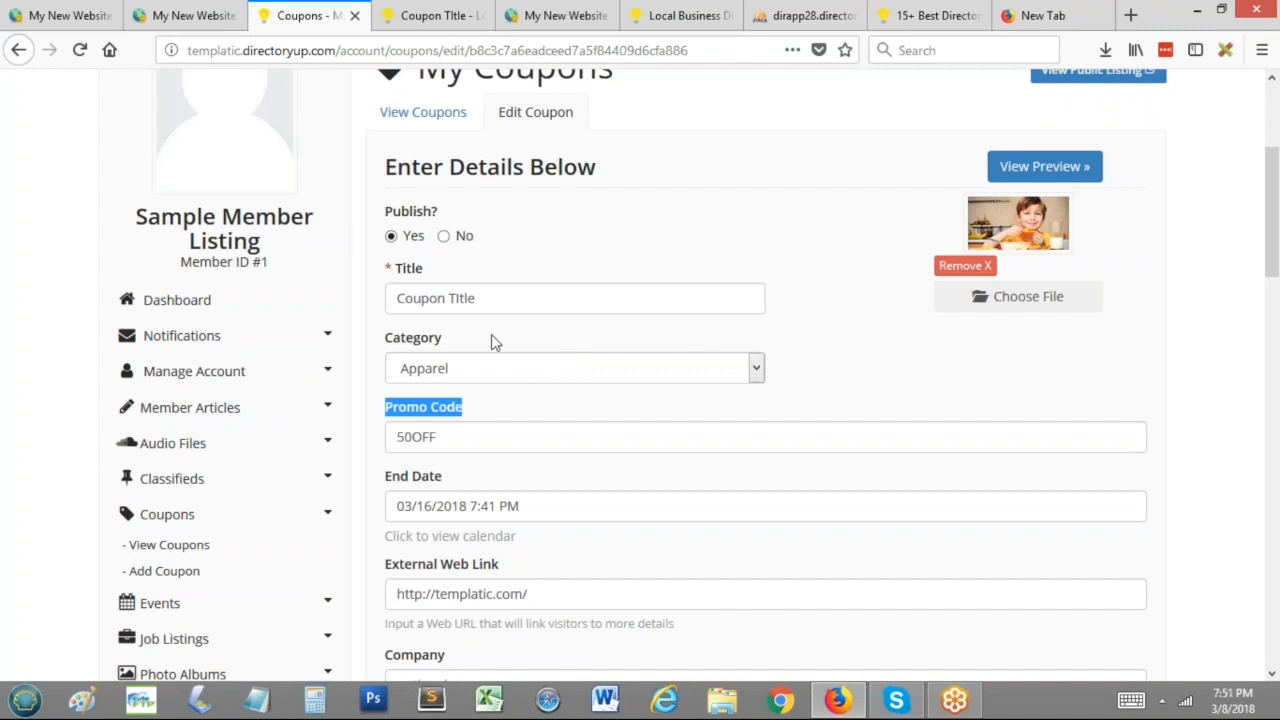
Step: Search the Form Manager for "coupon" and open the non-master Feature - Coupons form for editing
click(172, 24)
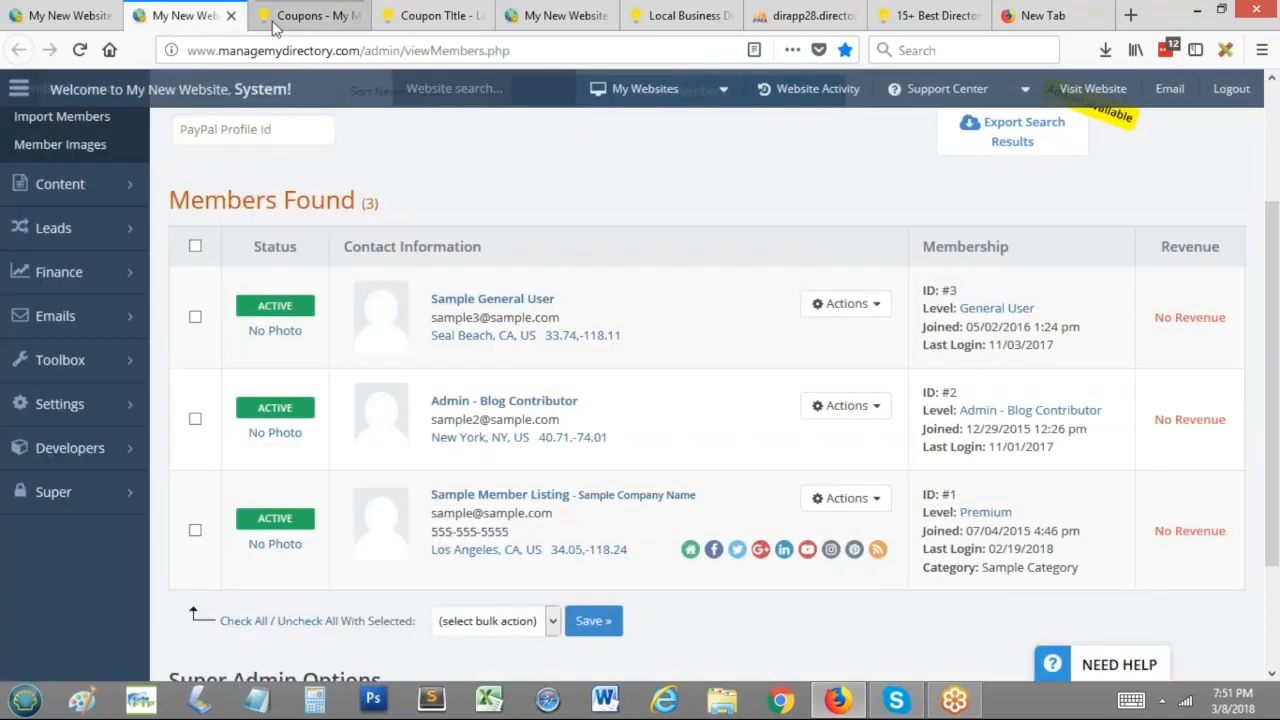
click(134, 363)
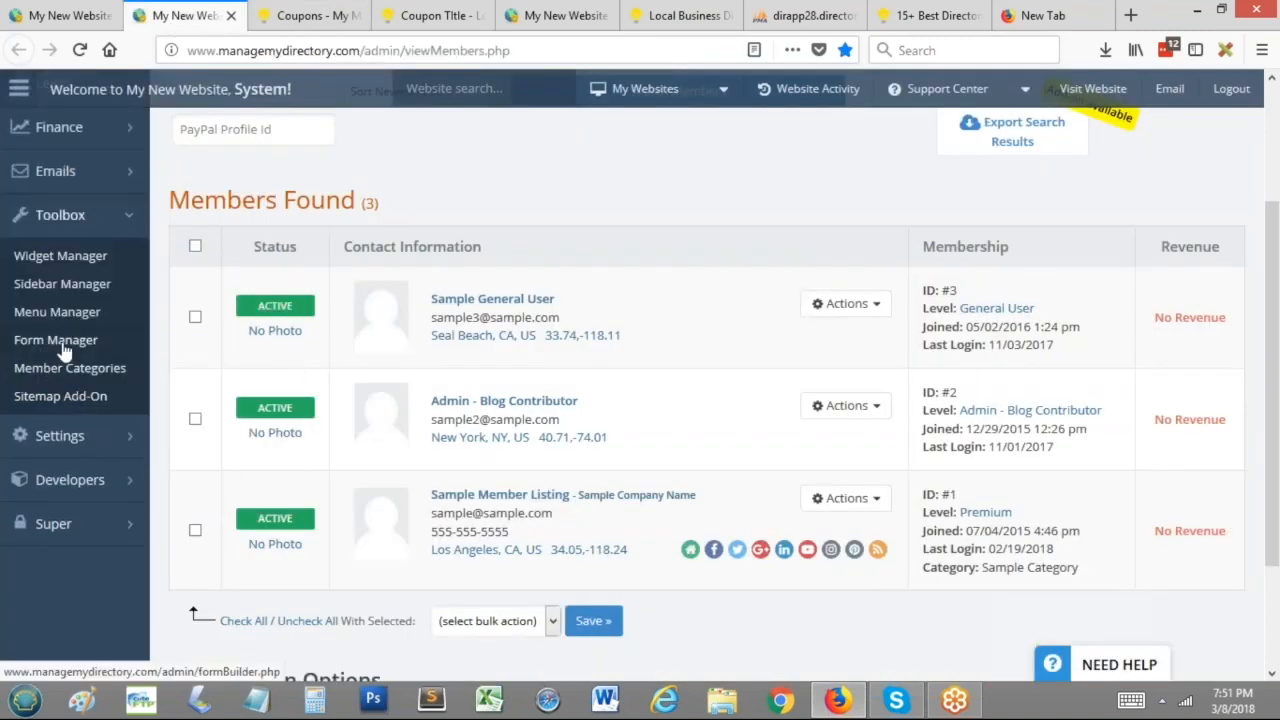
click(62, 348)
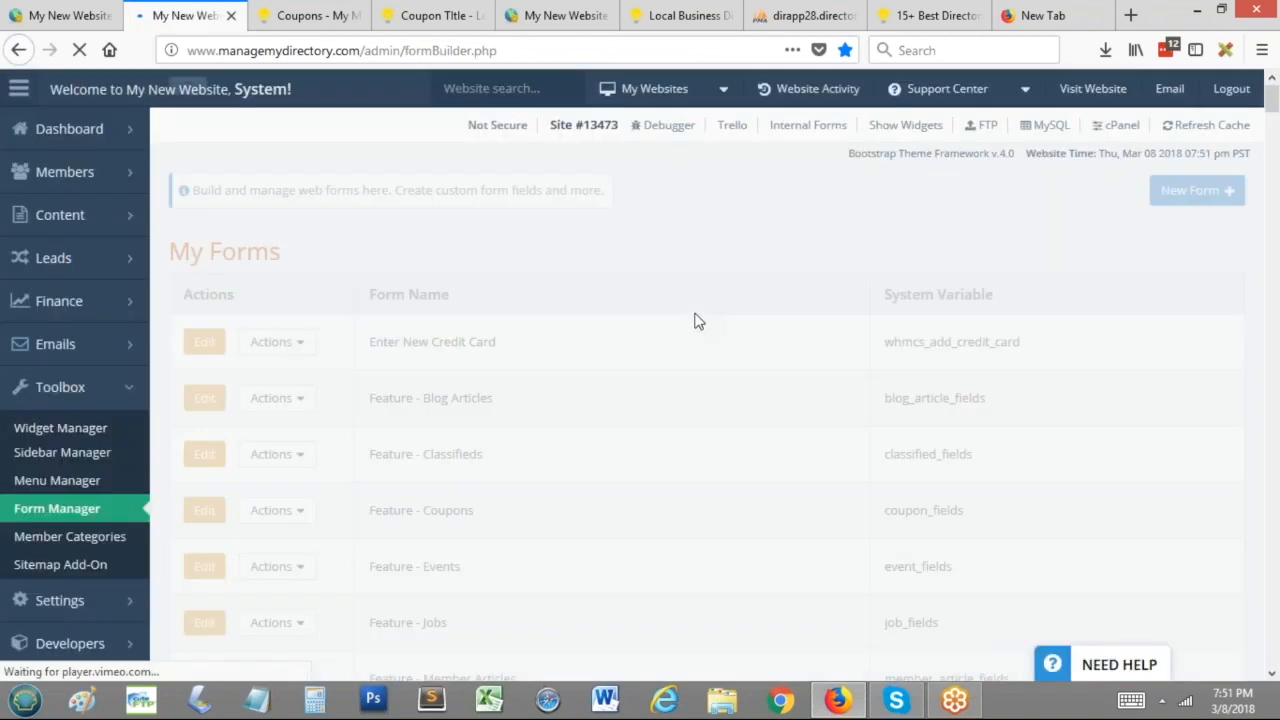
click(1104, 248)
text(coupon)
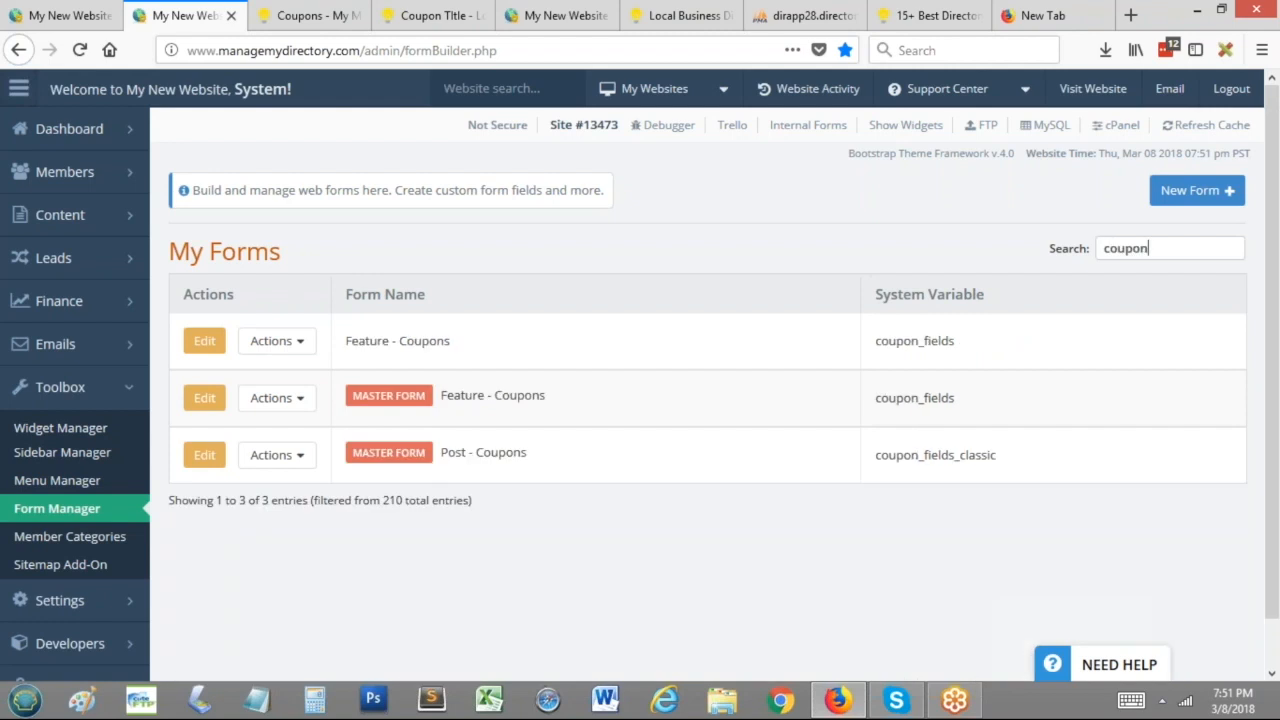
drag(344, 341, 1005, 336)
click(1005, 336)
click(204, 341)
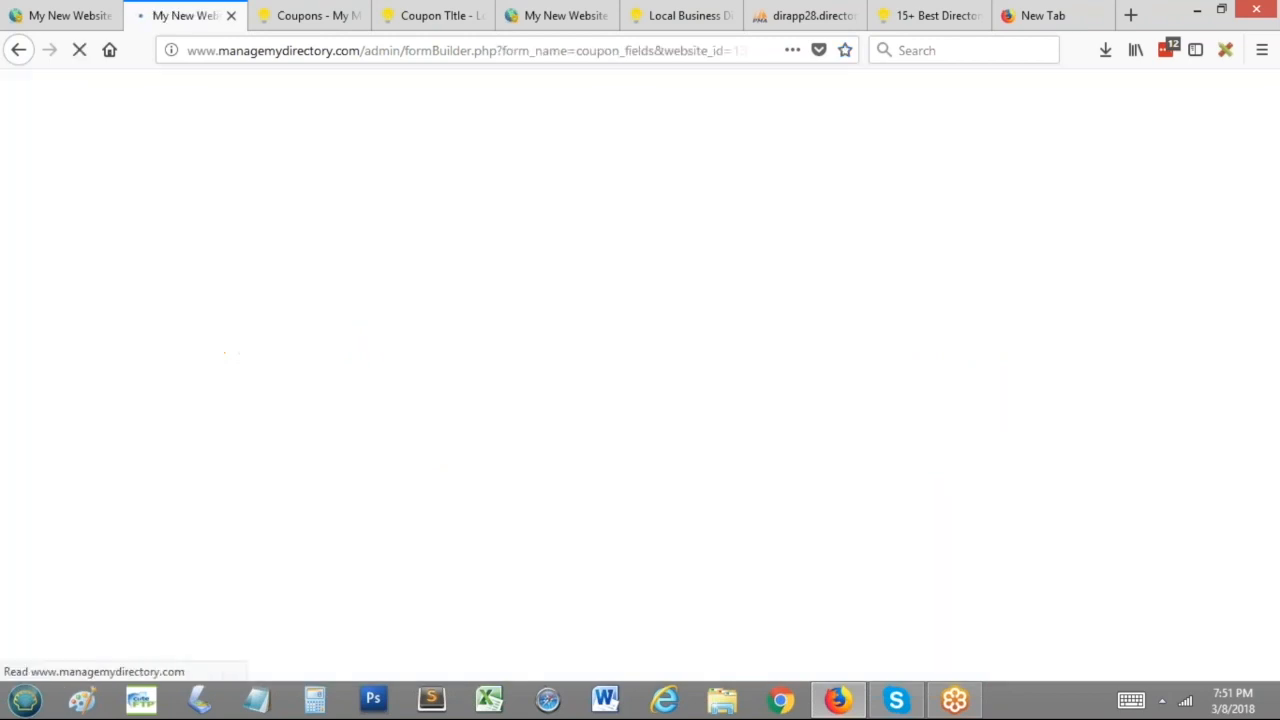
Step: Look through the existing fields of the Feature - Coupons form, including the Publish? field
scroll(455, 197, down, 3)
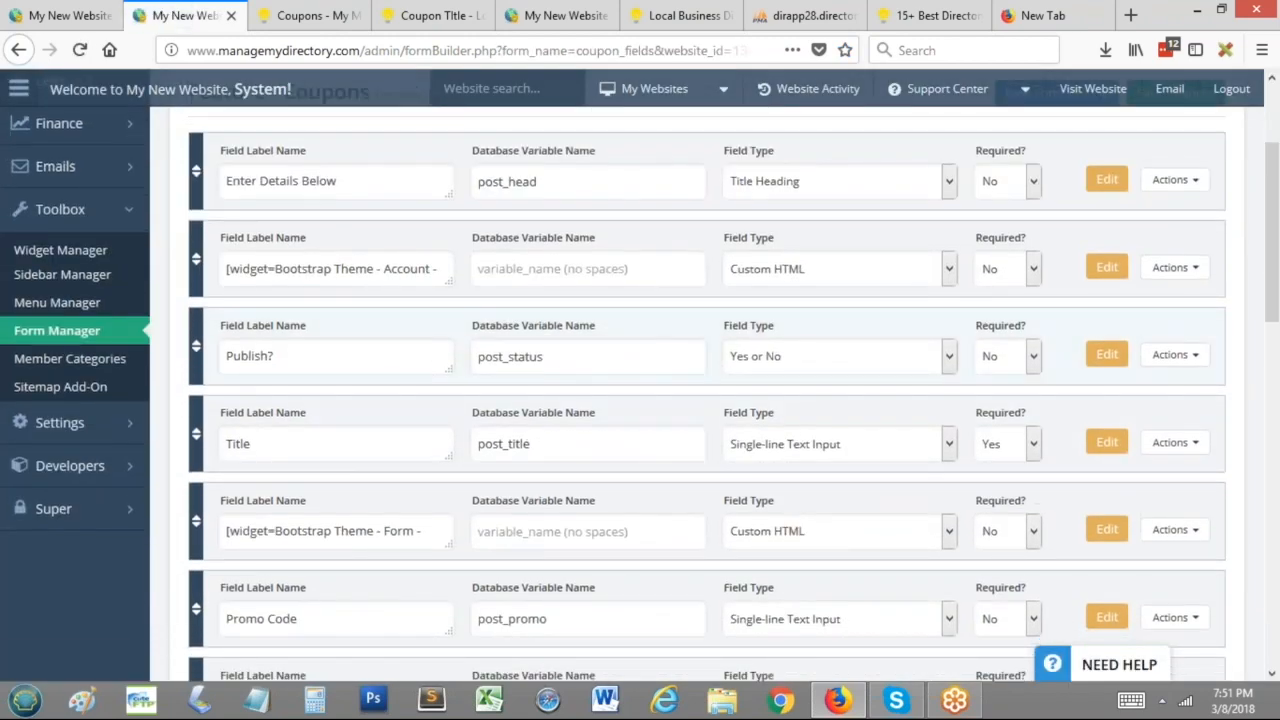
triple_click(274, 354)
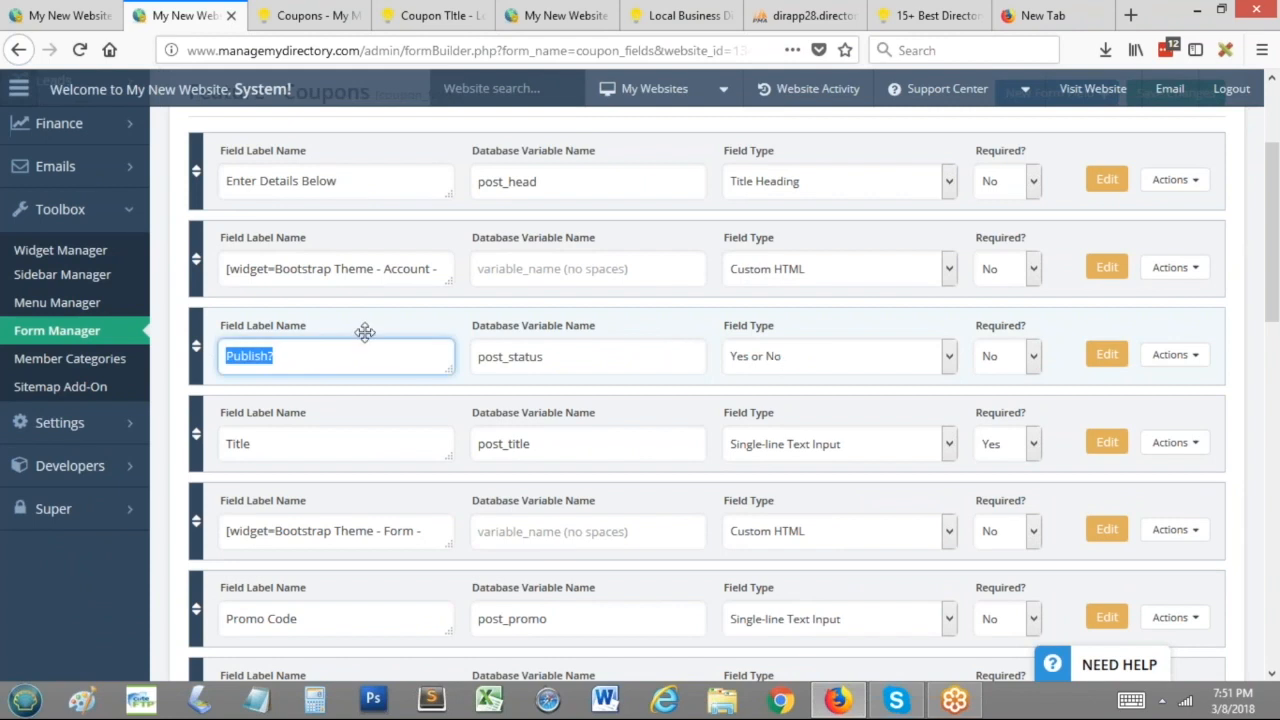
scroll(778, 360, down, 3)
triple_click(229, 278)
triple_click(325, 432)
scroll(600, 380, down, 1)
Step: Add a new field labelled "Hair Color" to the Feature - Coupons form
scroll(671, 324, up, 7)
click(1090, 270)
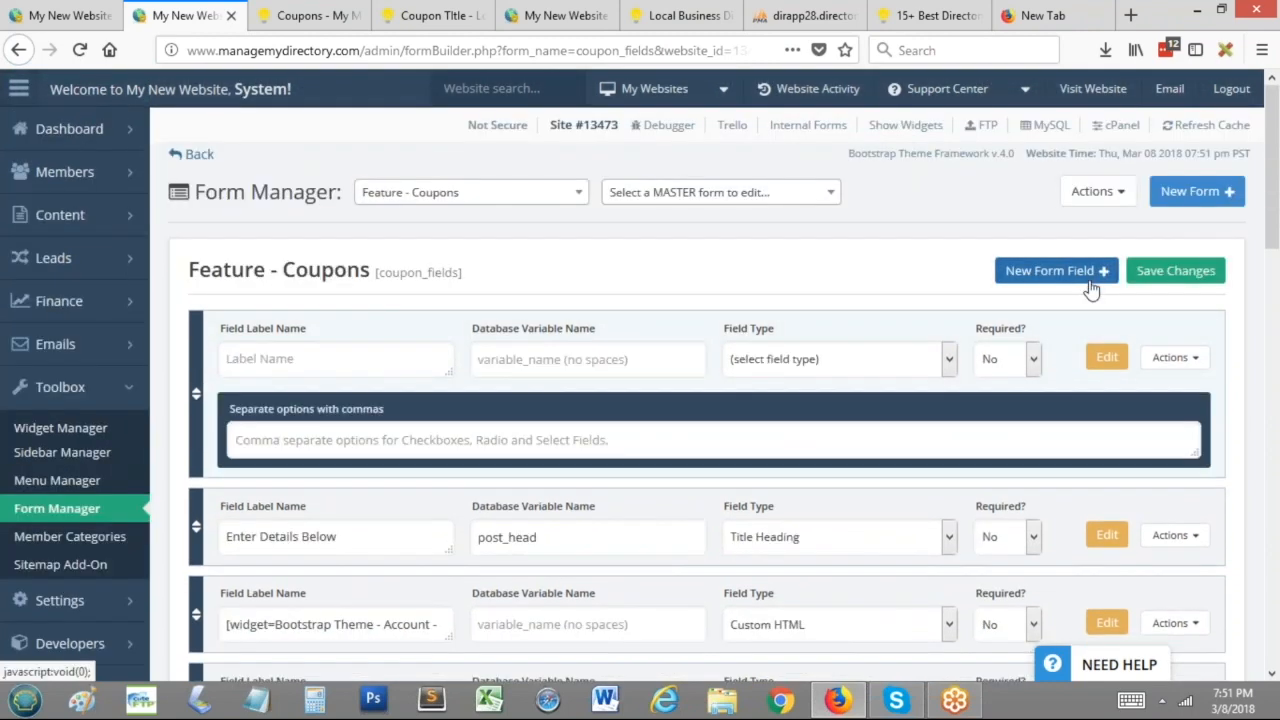
click(370, 364)
text(Hair Color)
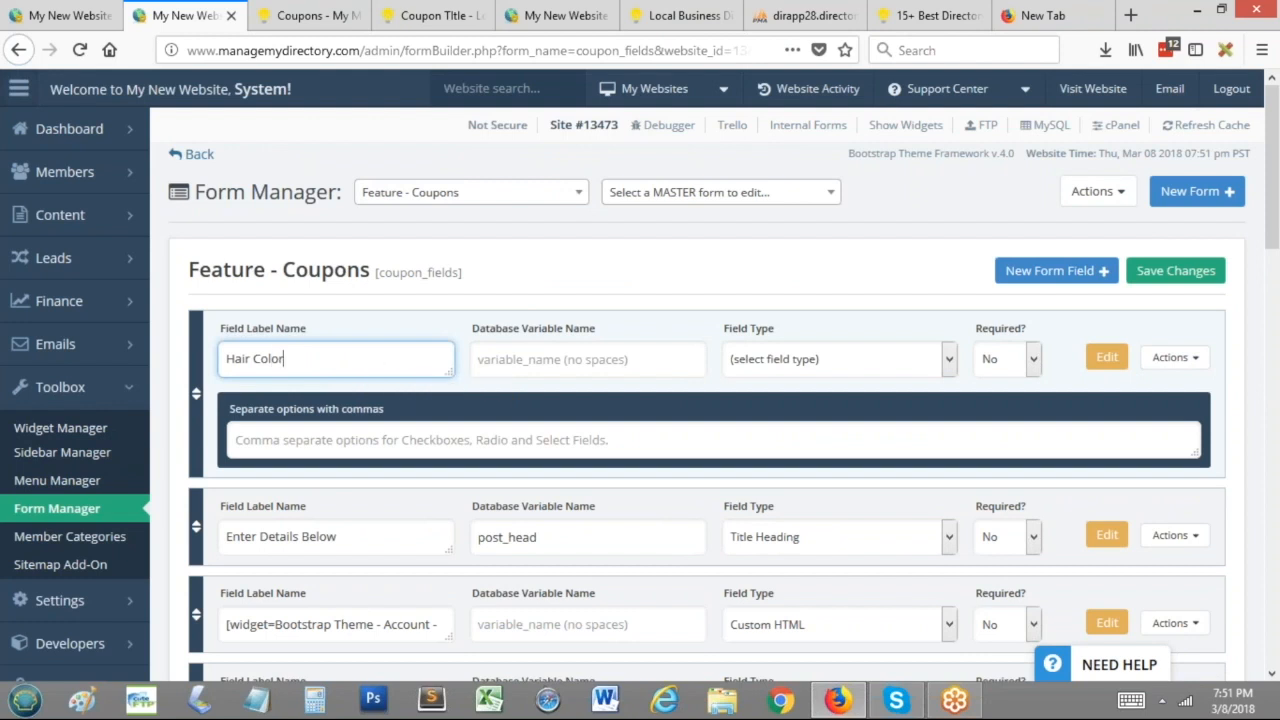
Step: Make the Hair Color field a Dropdown Select with the options Red,brown,green
click(821, 366)
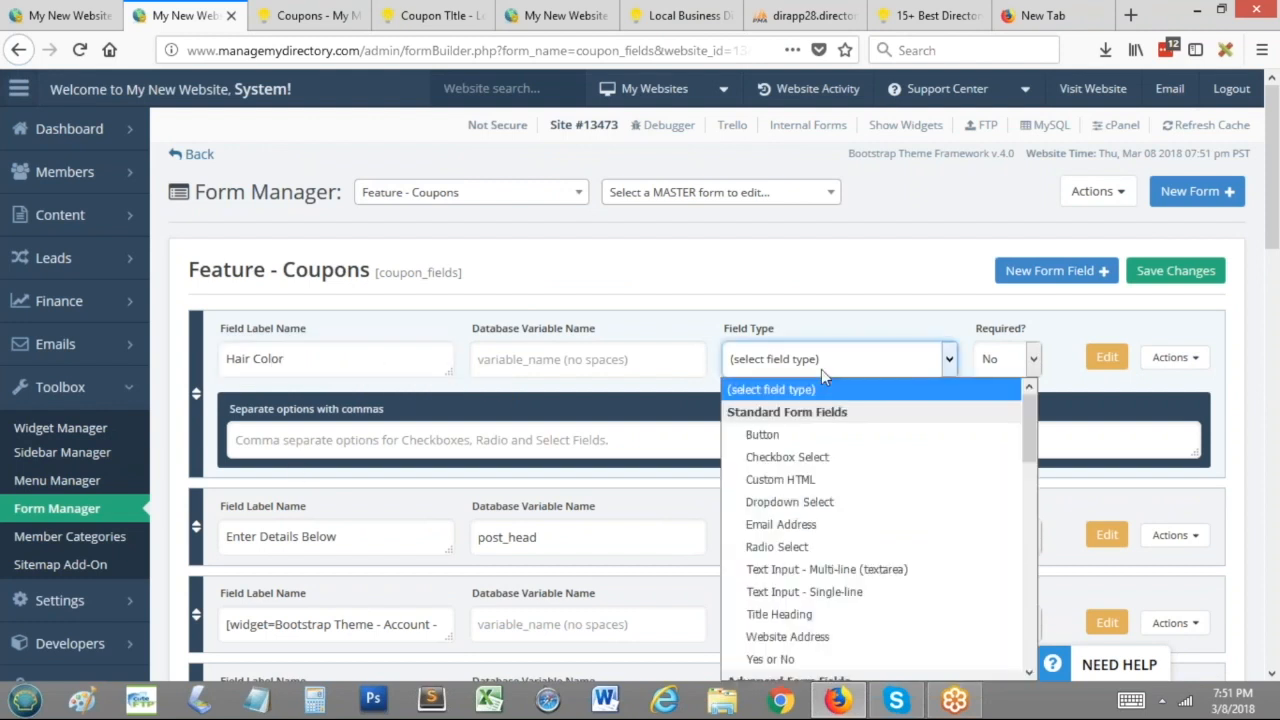
click(790, 501)
click(445, 440)
text(Red,)
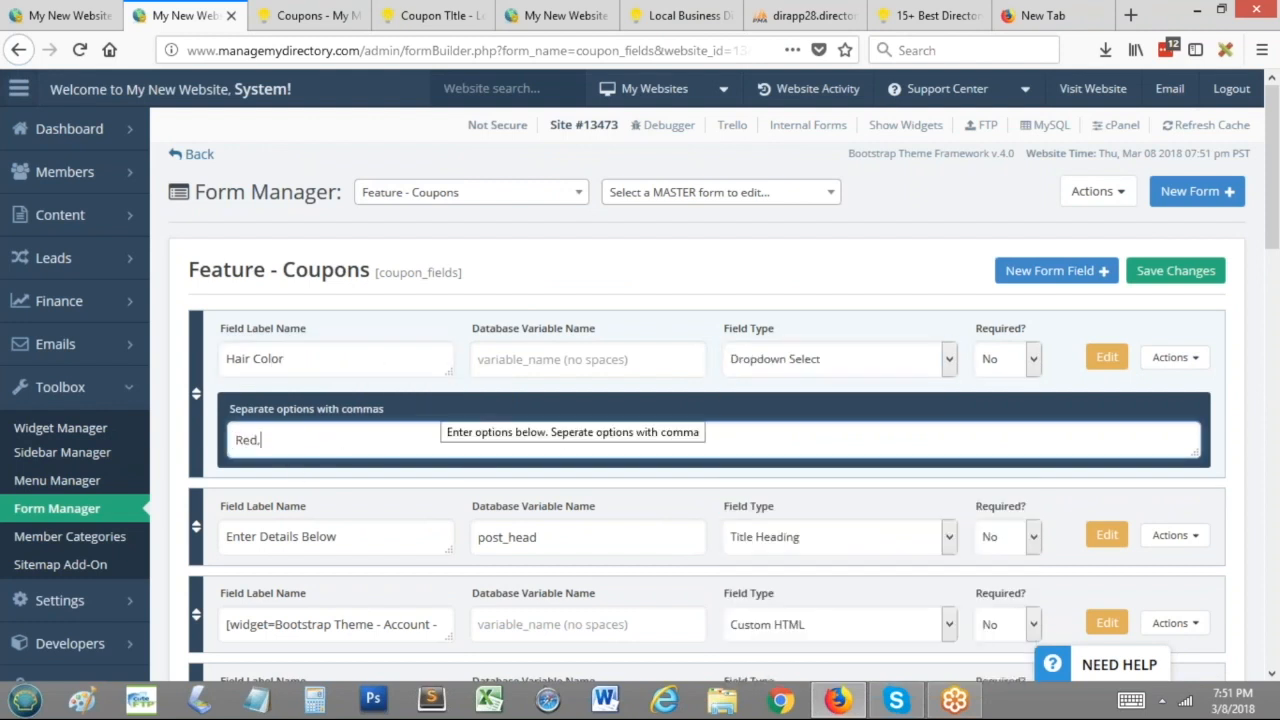
text(brown,green)
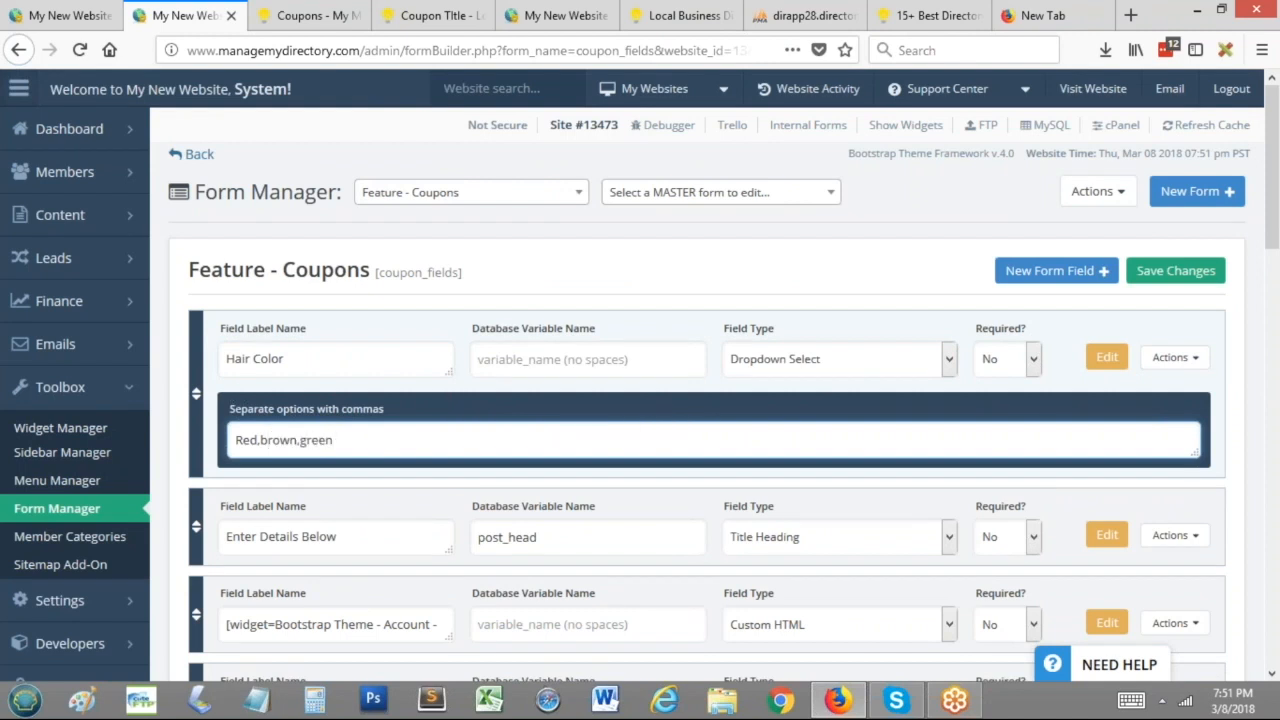
Step: Set the Hair Color field's database variable name to coupon_hair_color
click(675, 364)
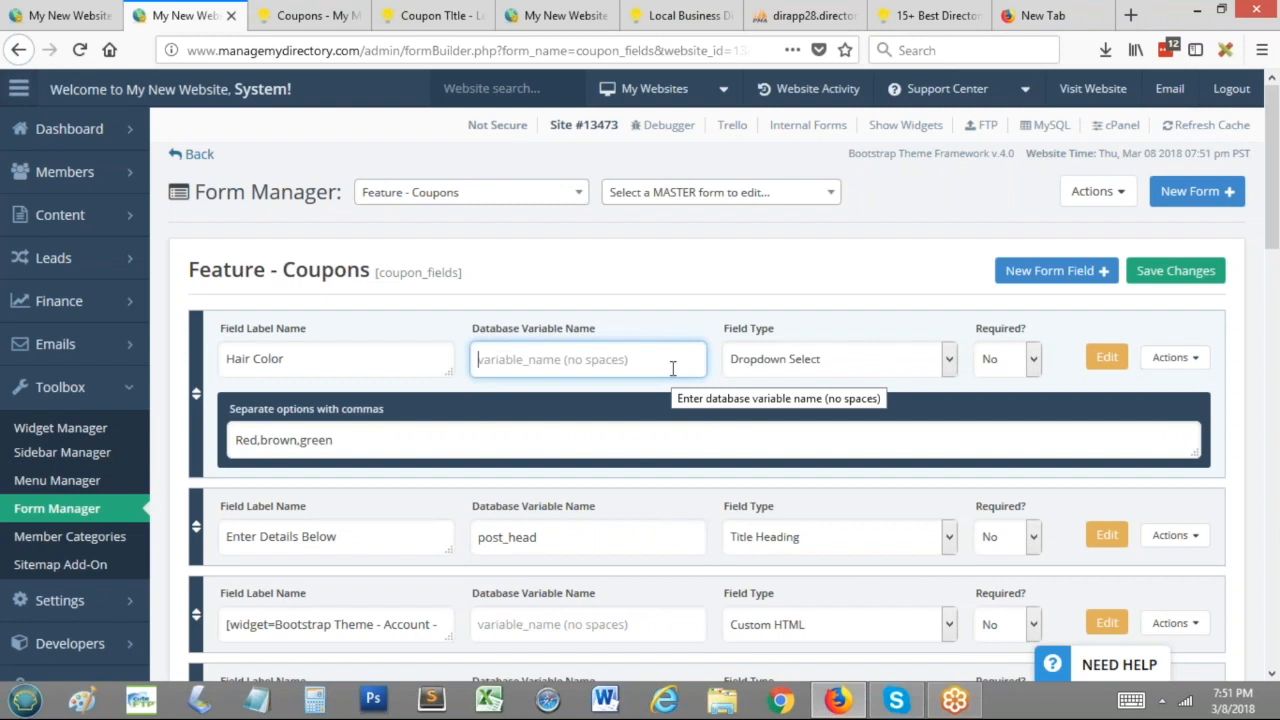
text(coupon)
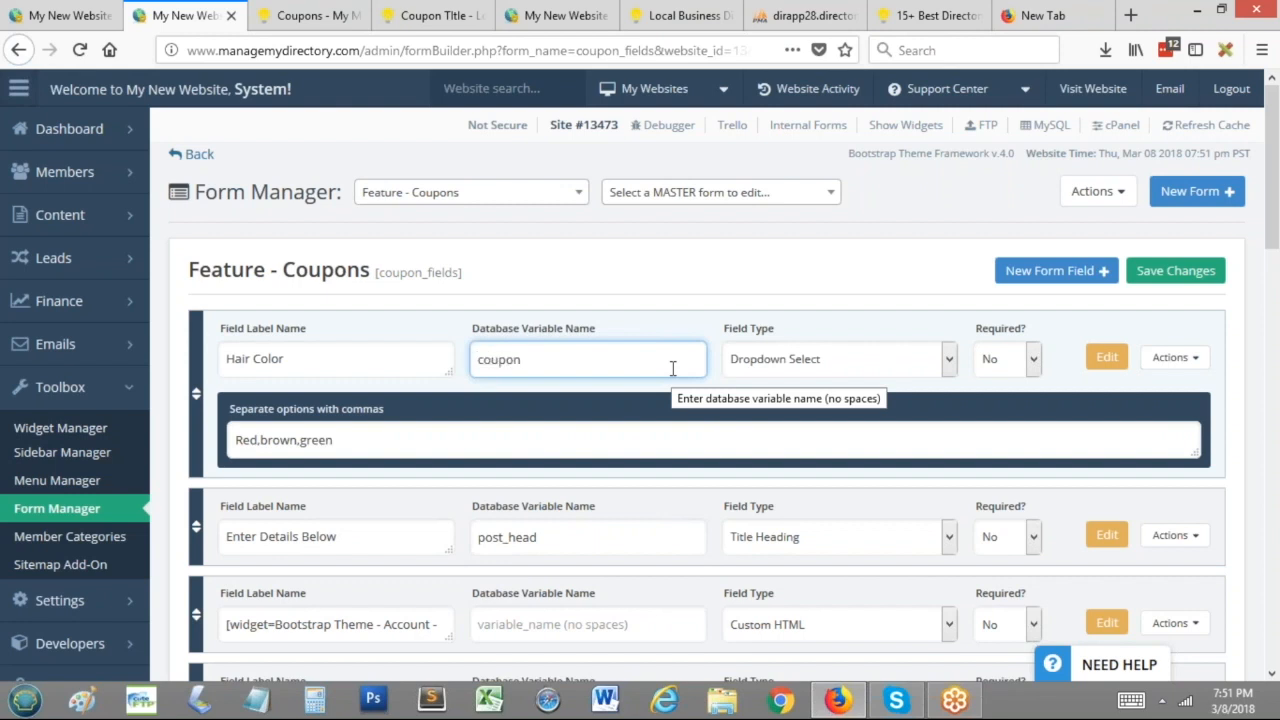
text(_hair_color)
drag(588, 357, 382, 348)
Step: Reorder the form fields so that Hair Color sits directly below Promo Code
drag(211, 343, 295, 412)
scroll(366, 337, down, 4)
scroll(295, 412, down, 1)
scroll(290, 410, down, 3)
drag(195, 316, 235, 515)
Step: Inspect the Promo Code field's advanced settings, including its CSS class, and save the coupon form
click(1105, 352)
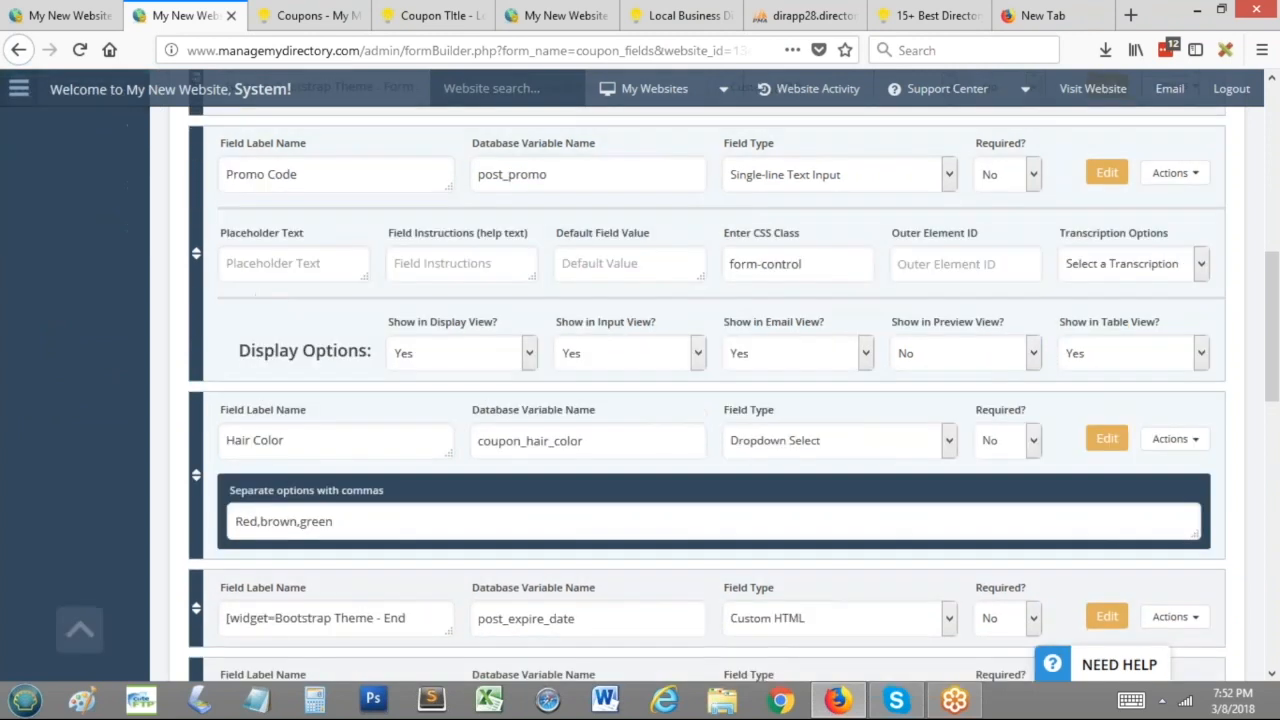
triple_click(757, 252)
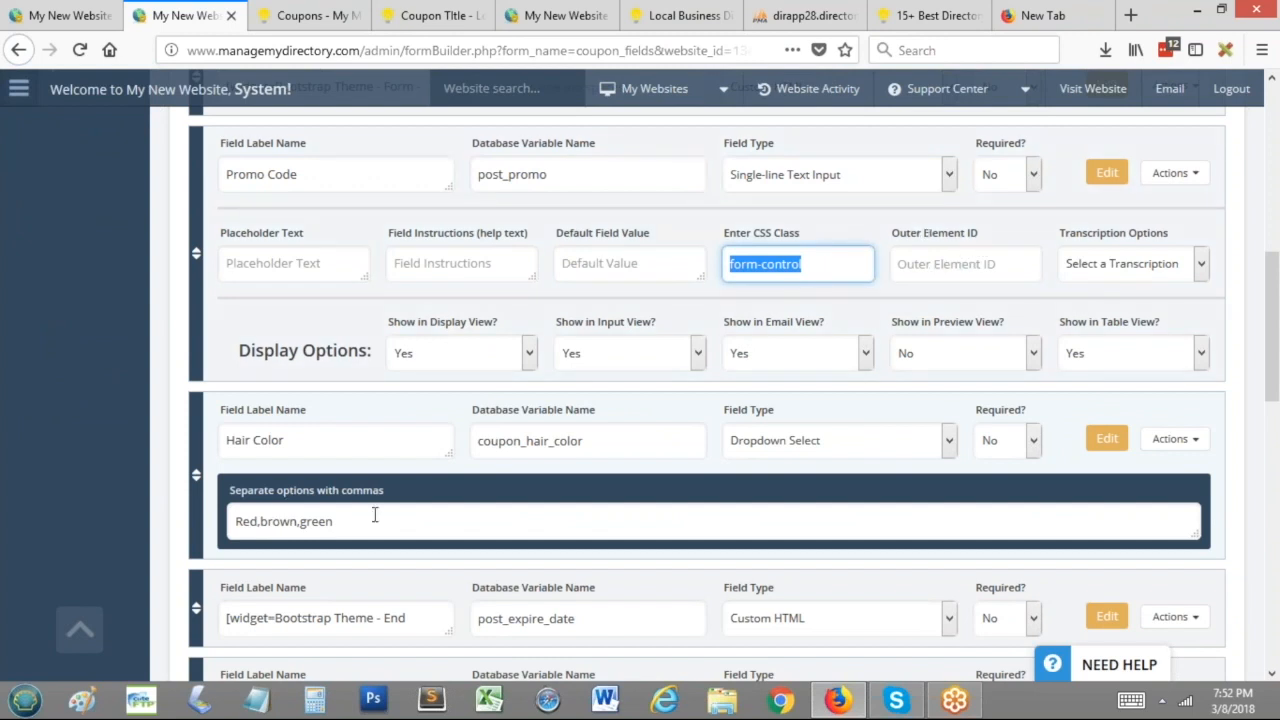
key(ctrl+s)
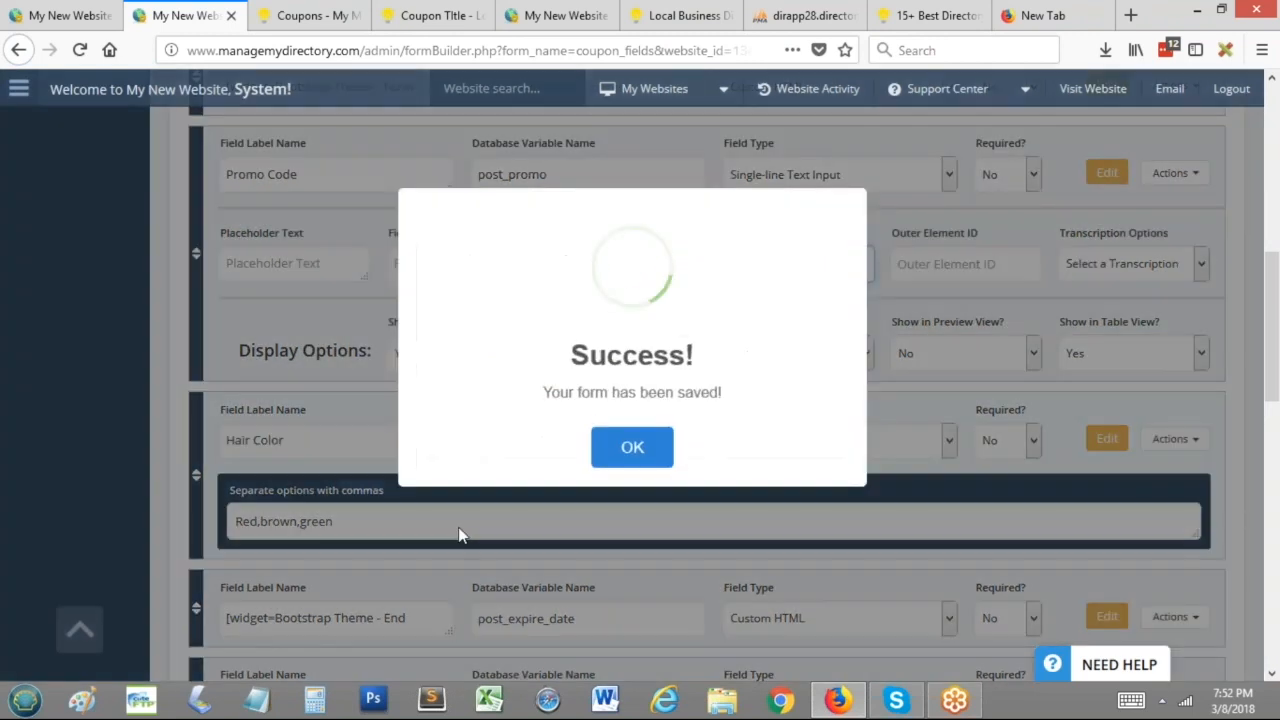
click(632, 447)
Step: Return to the member's coupon page on the public site and open the form for adding a new coupon
key(ctrl+Tab)
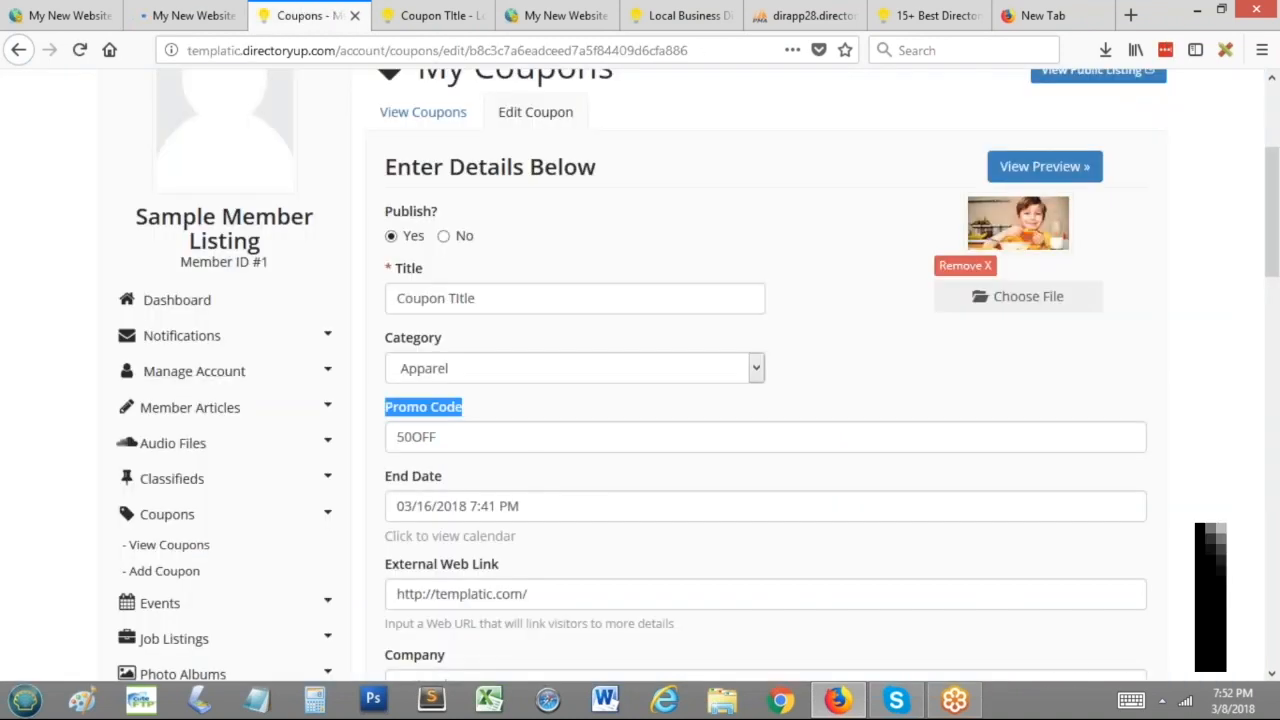
scroll(700, 400, up, 3)
click(430, 203)
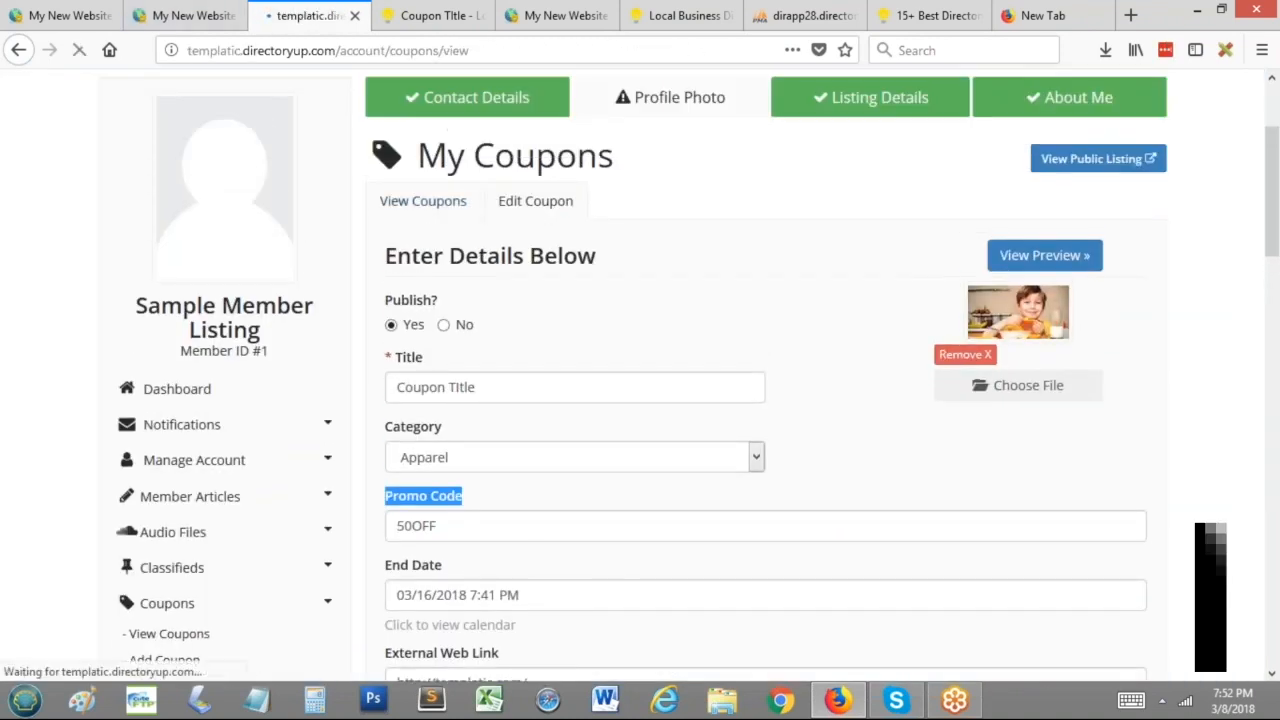
click(536, 378)
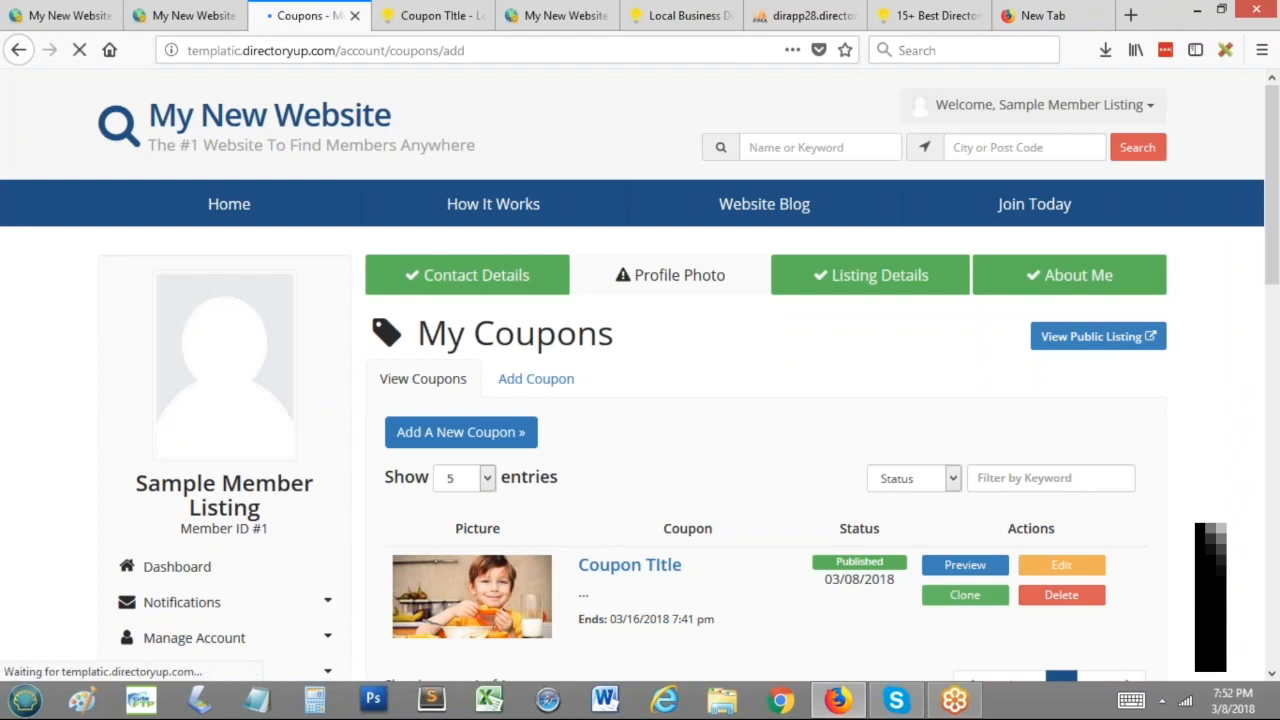
Step: Set the Hair Color field to brown on the Add Coupon form
scroll(530, 337, down, 3)
scroll(423, 409, down, 2)
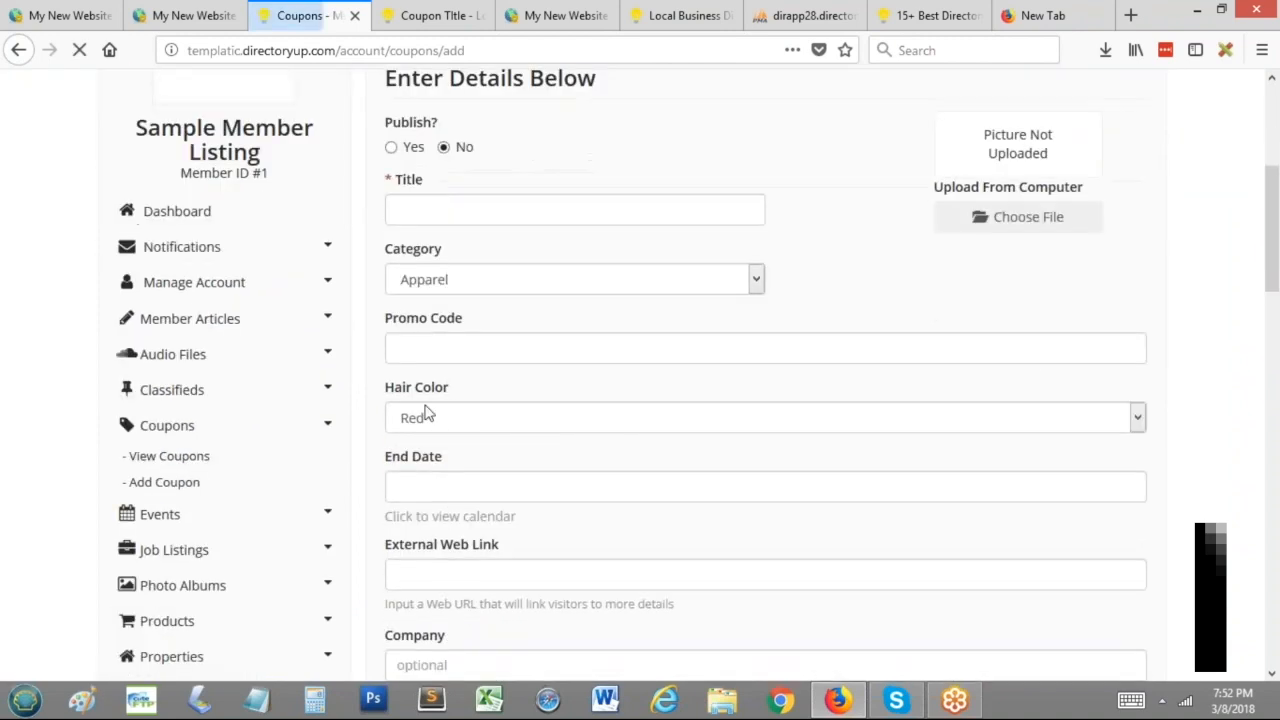
click(455, 329)
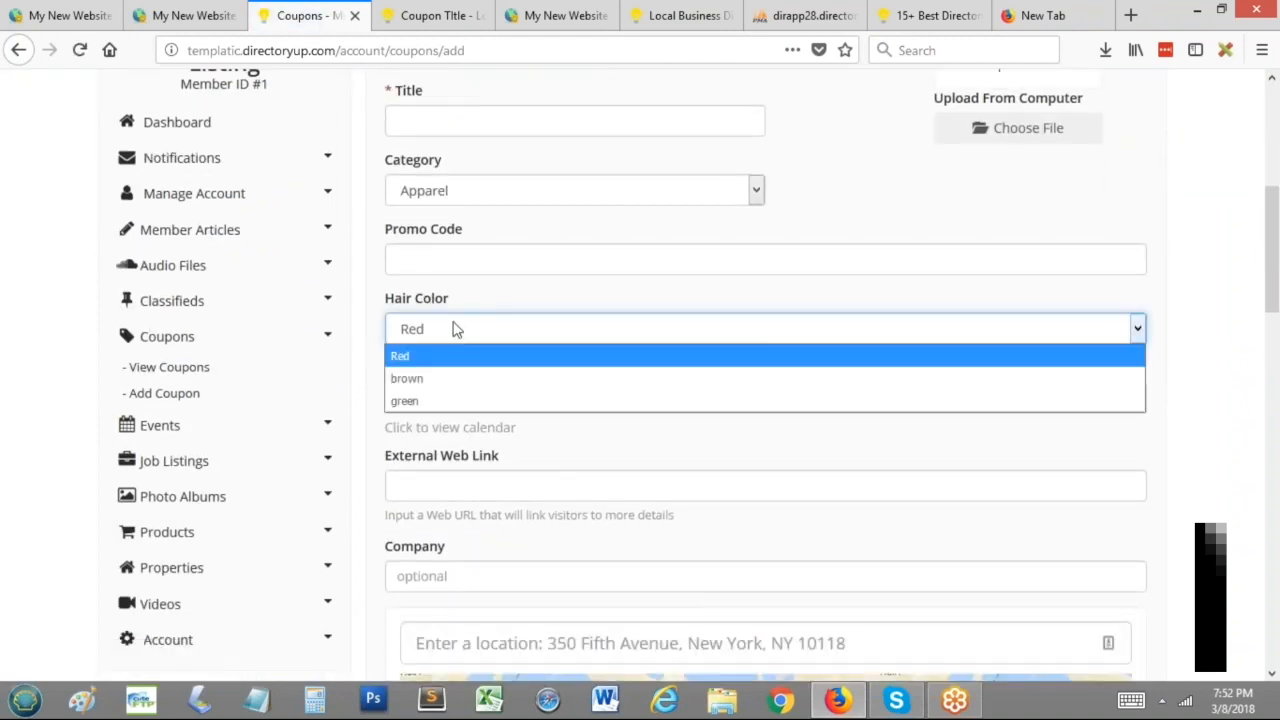
click(432, 381)
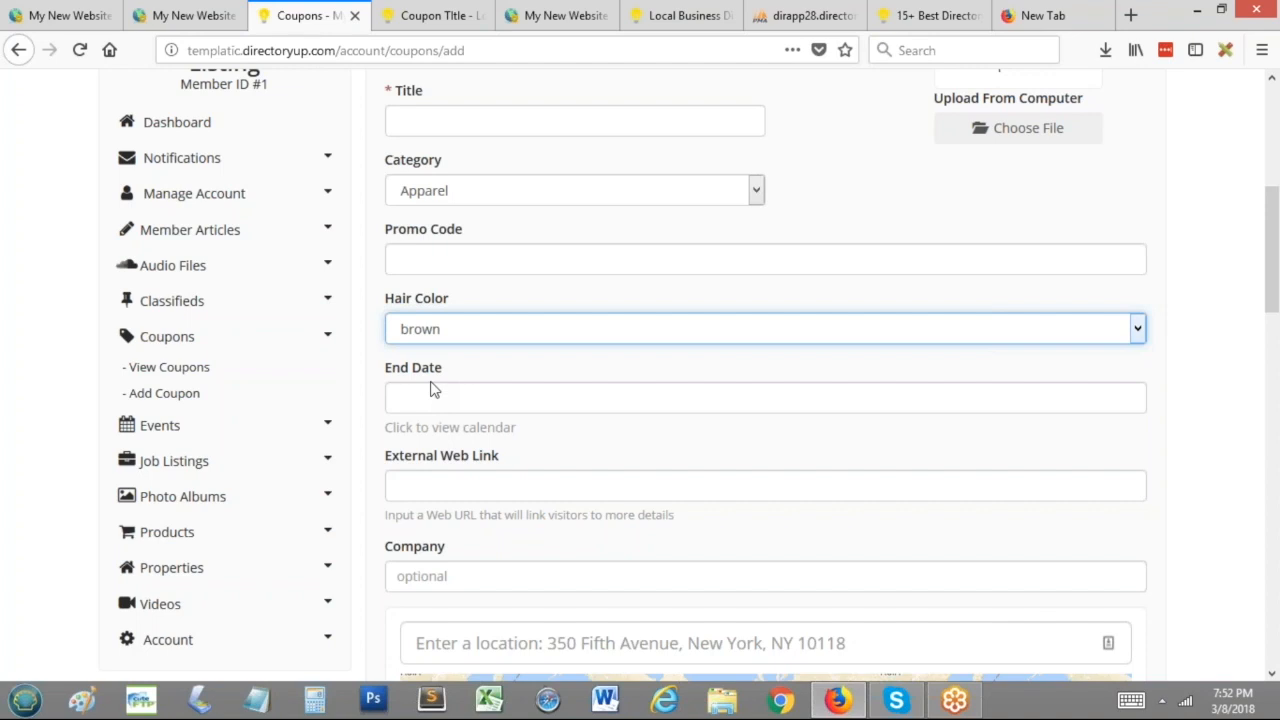
scroll(432, 390, up, 2)
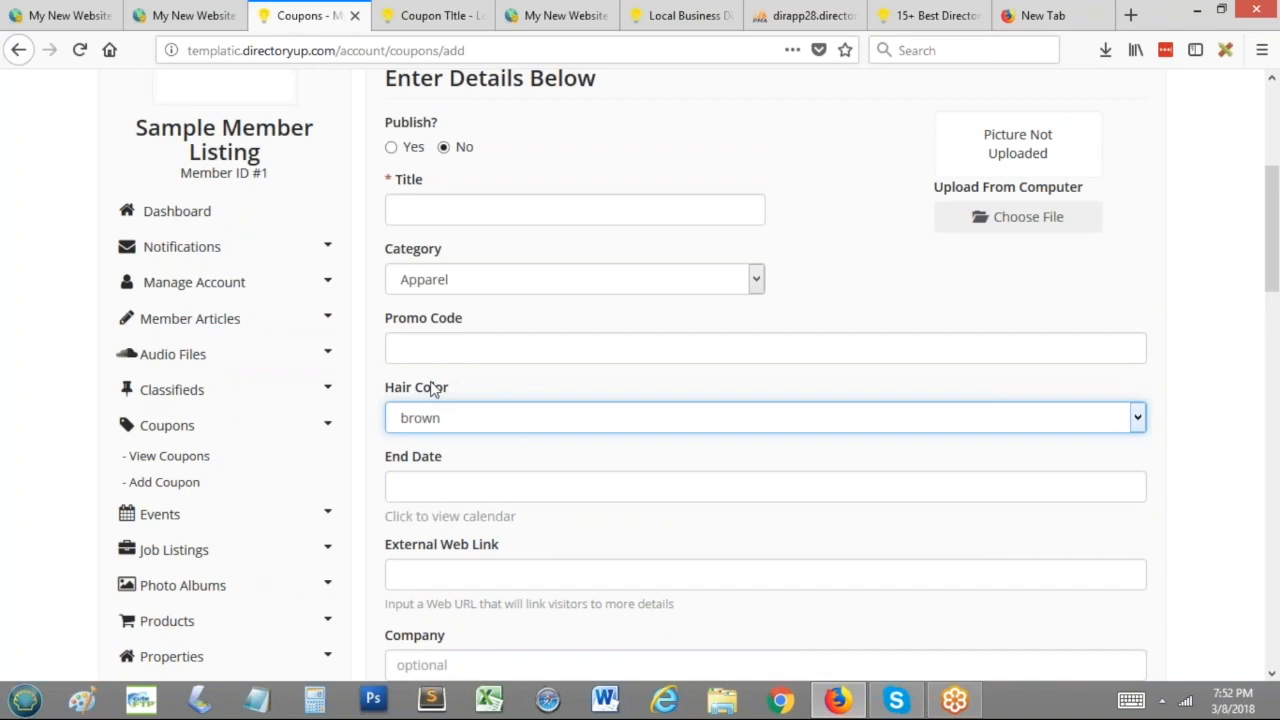
scroll(506, 380, up, 5)
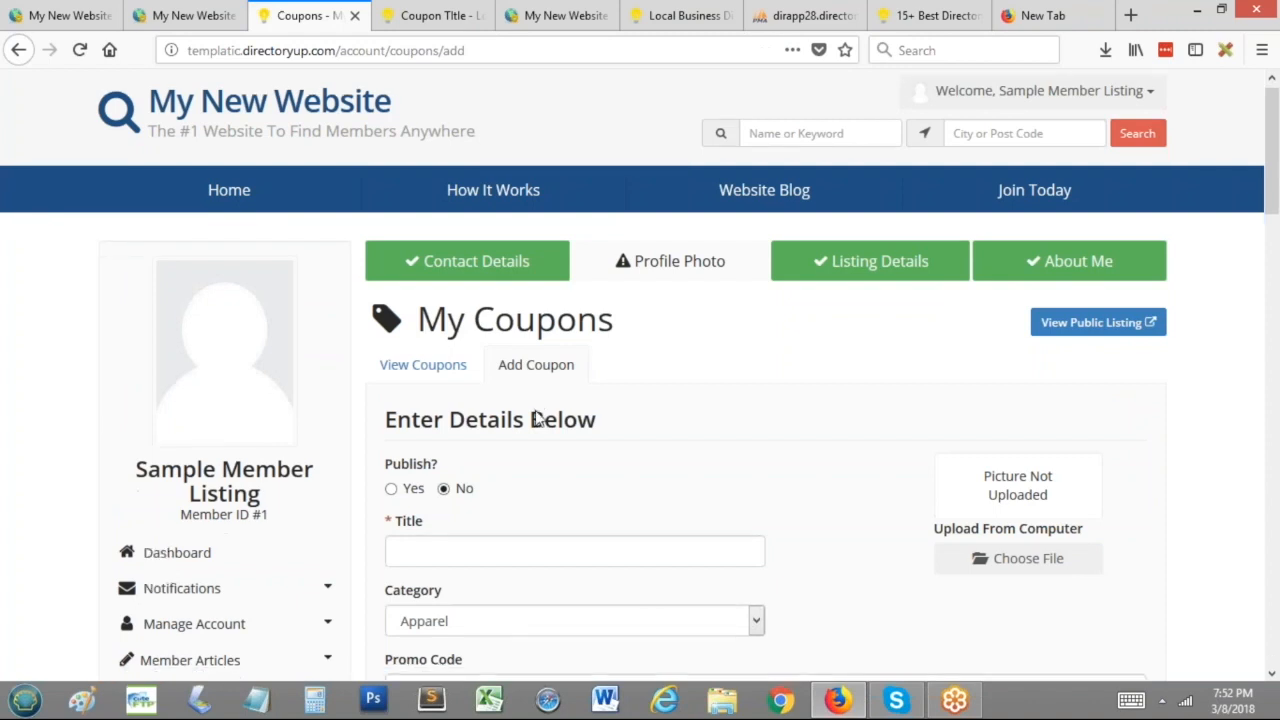
Step: View the HTML source of the published Coupon Title page and return to that page
key(ctrl+Tab)
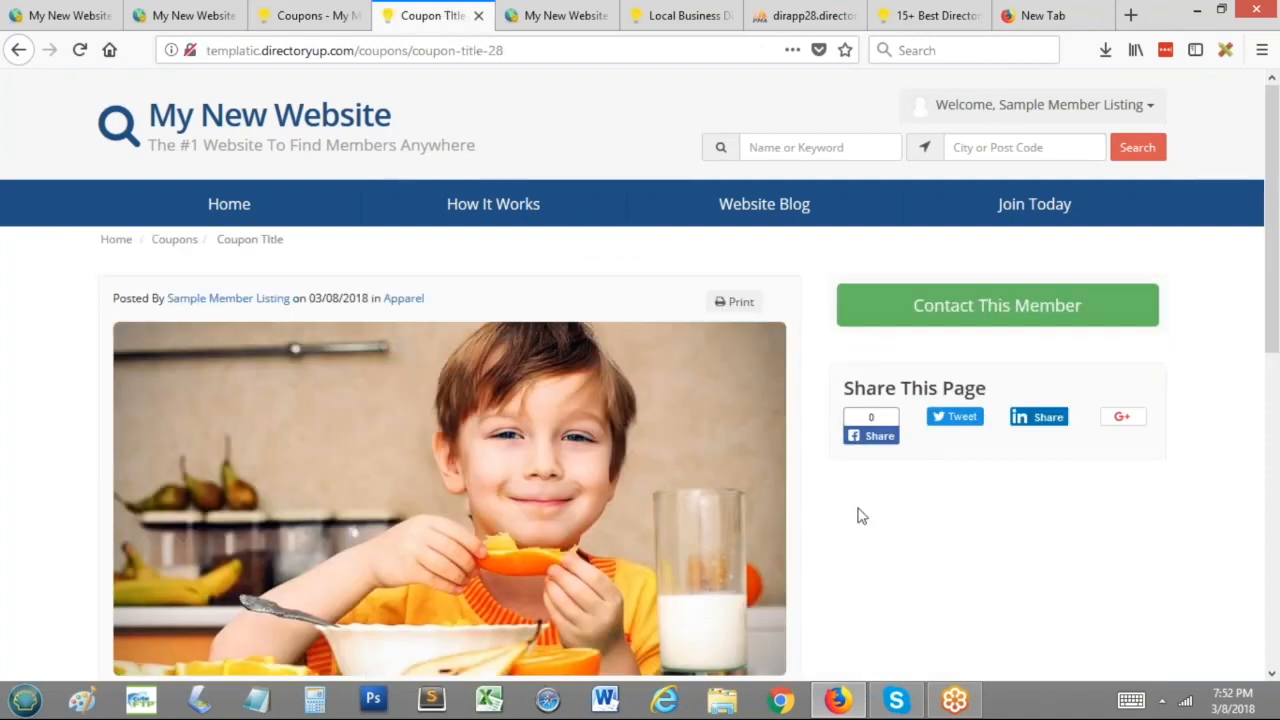
right_click(909, 386)
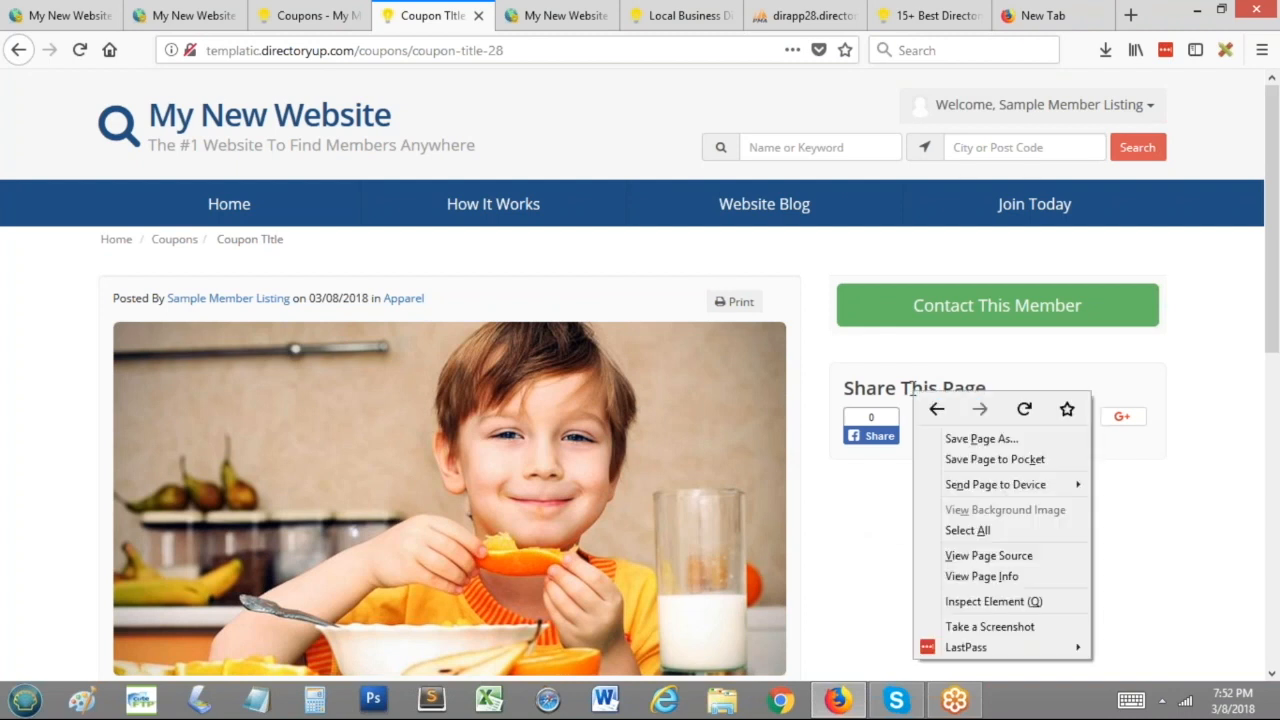
click(843, 350)
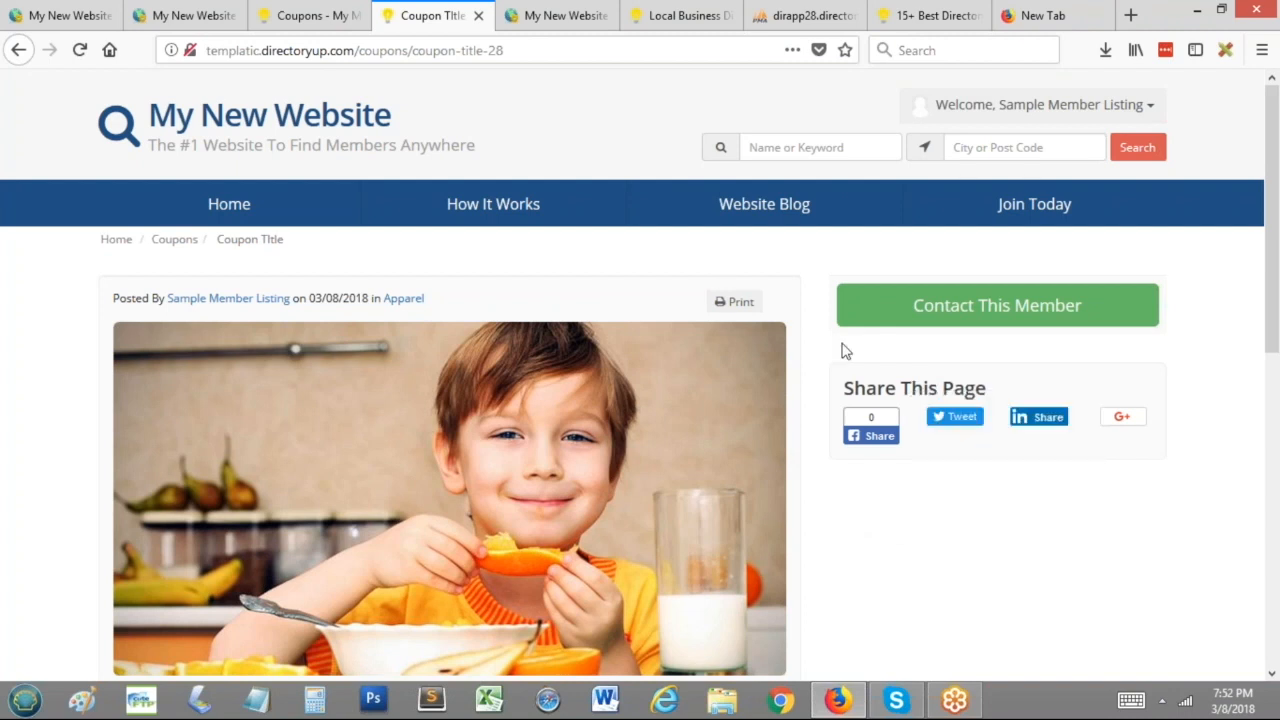
key(ctrl+u)
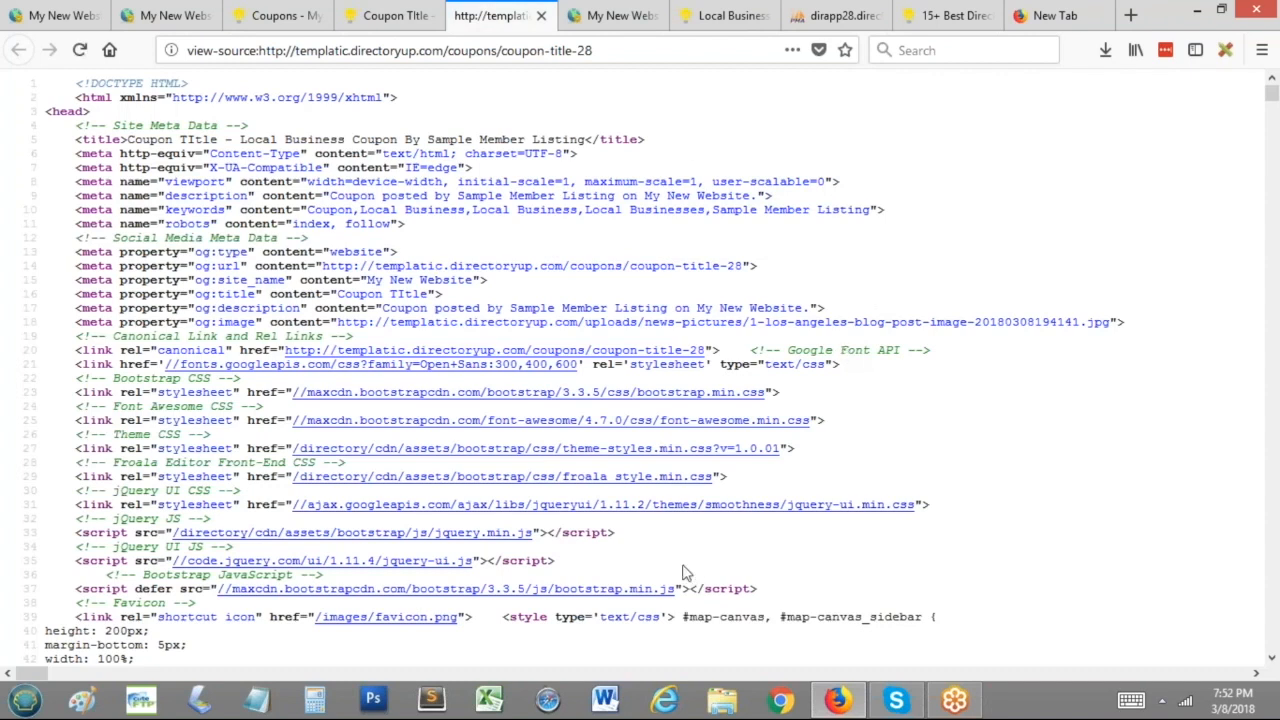
click(410, 8)
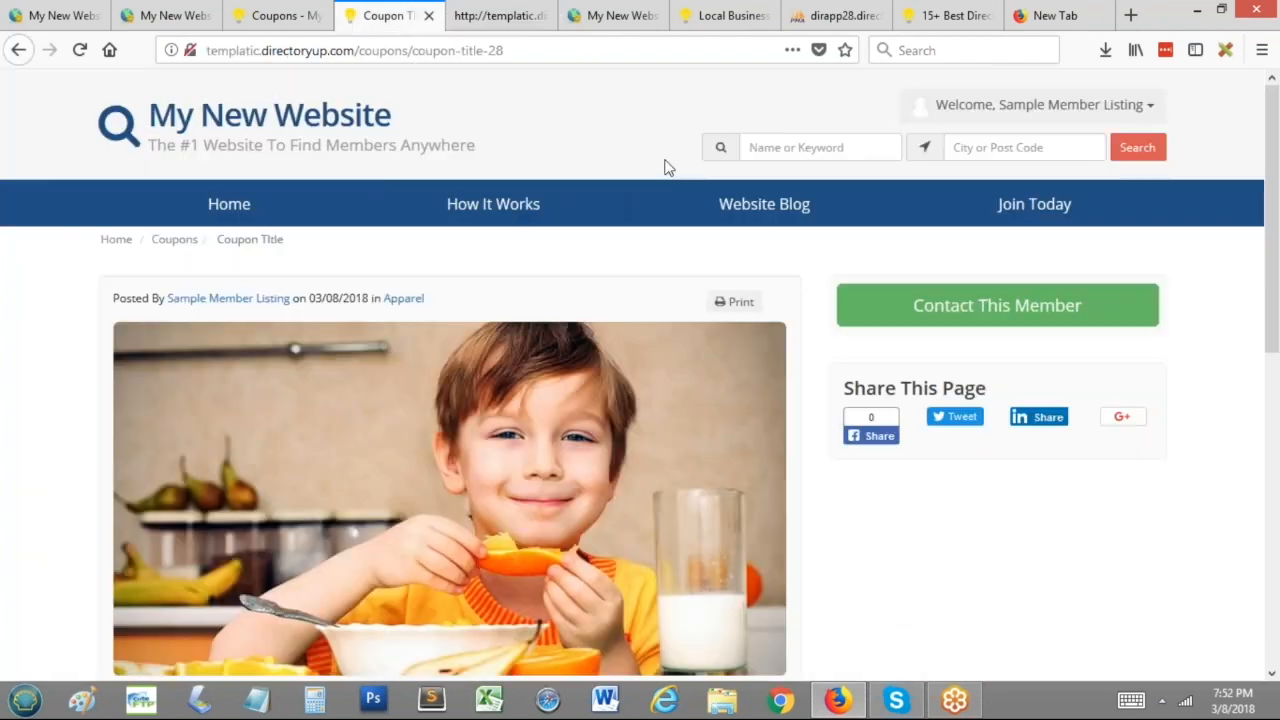
Step: Inspect the "Share This Page" heading and copy the class name content_w_sidebar from its enclosing row div
right_click(877, 385)
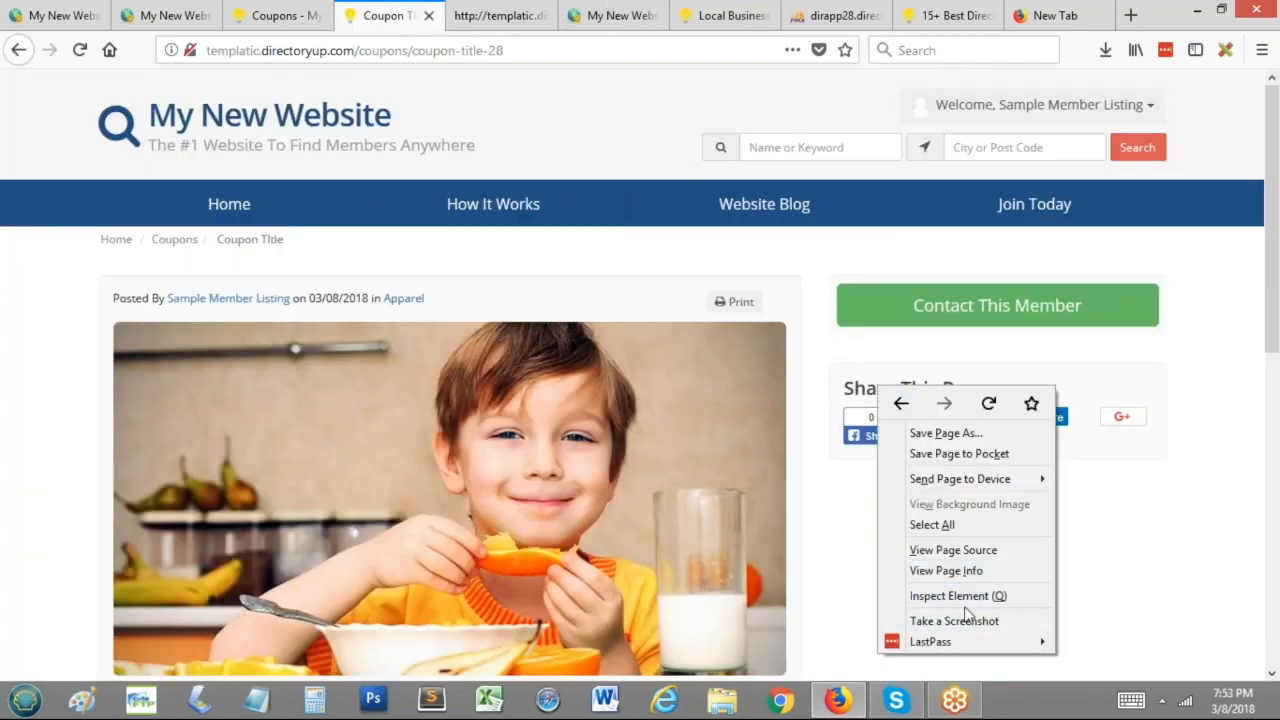
click(1027, 595)
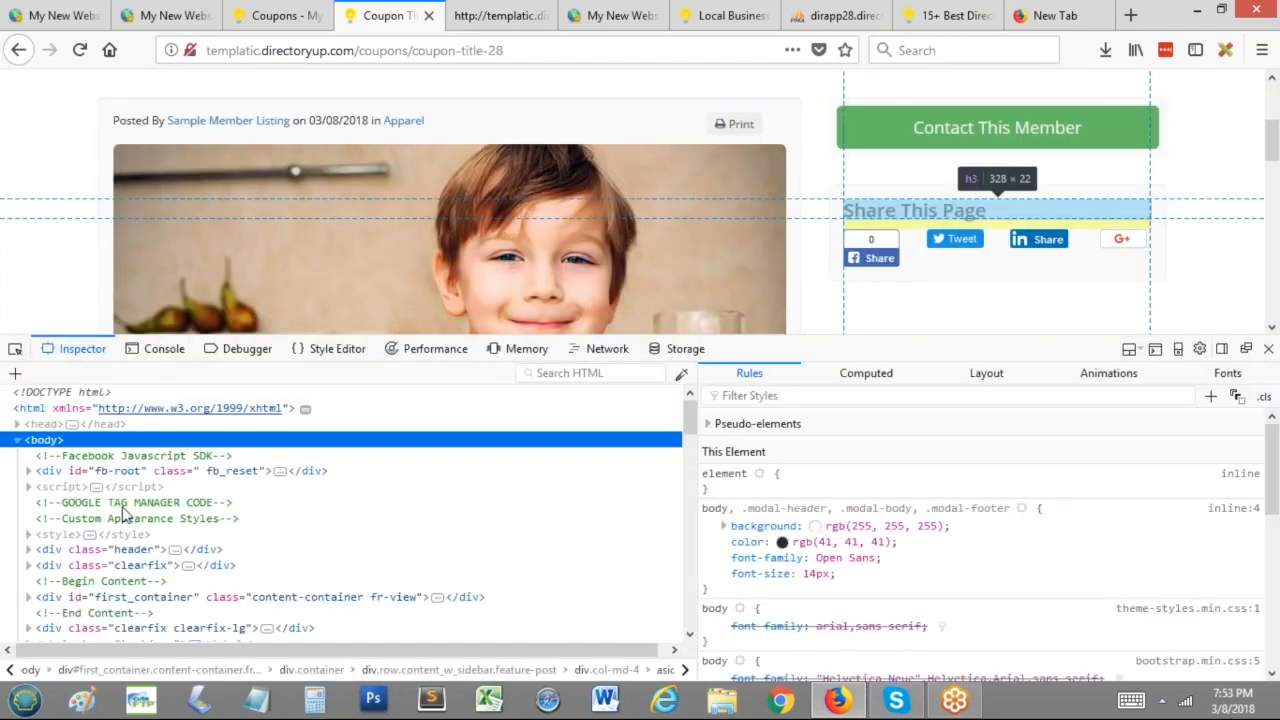
click(112, 508)
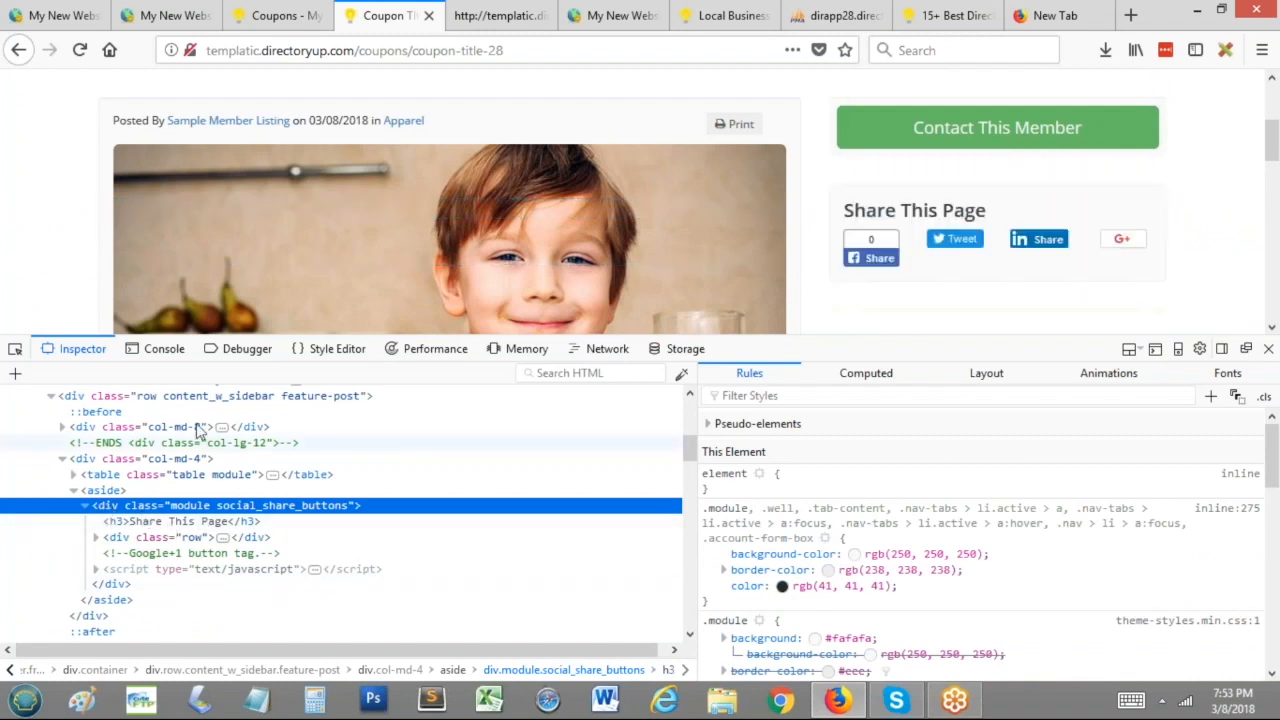
click(285, 395)
drag(282, 396, 164, 396)
key(ctrl+c)
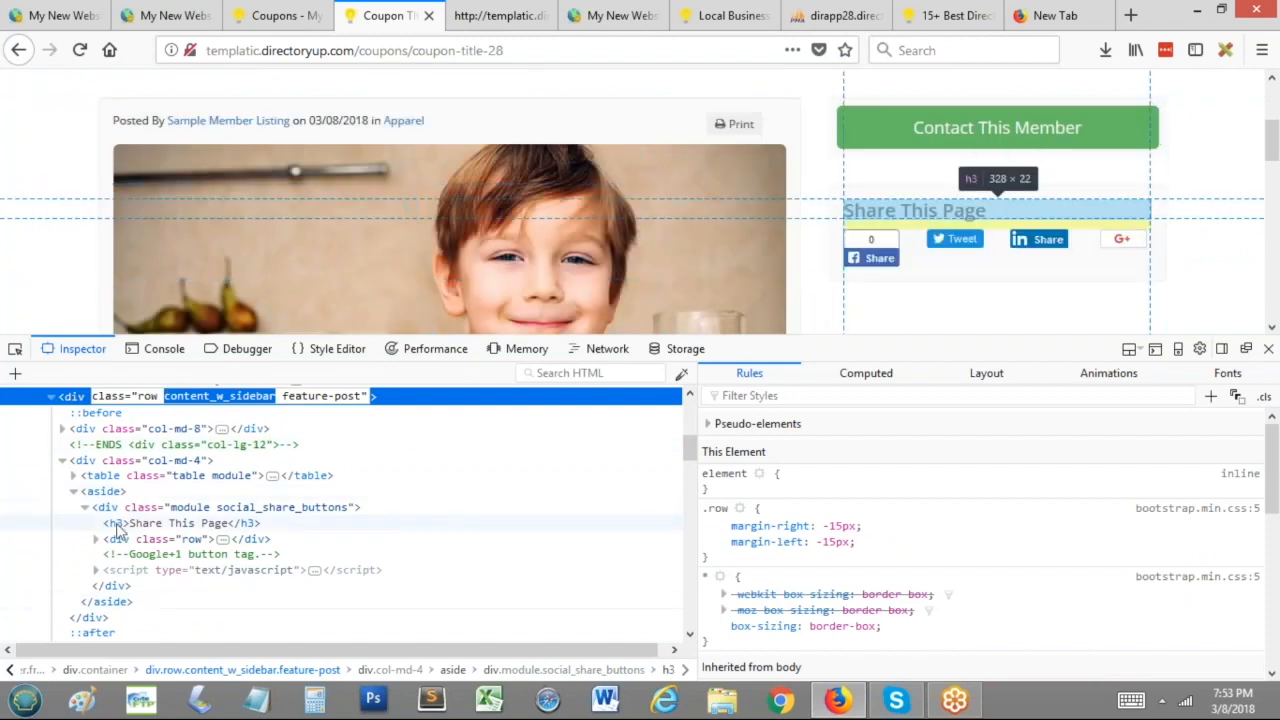
Step: Add a new CSS rule for the "Share This Page" h3 with the selector ".content_w_sidebar .module h3"
click(120, 522)
right_click(889, 483)
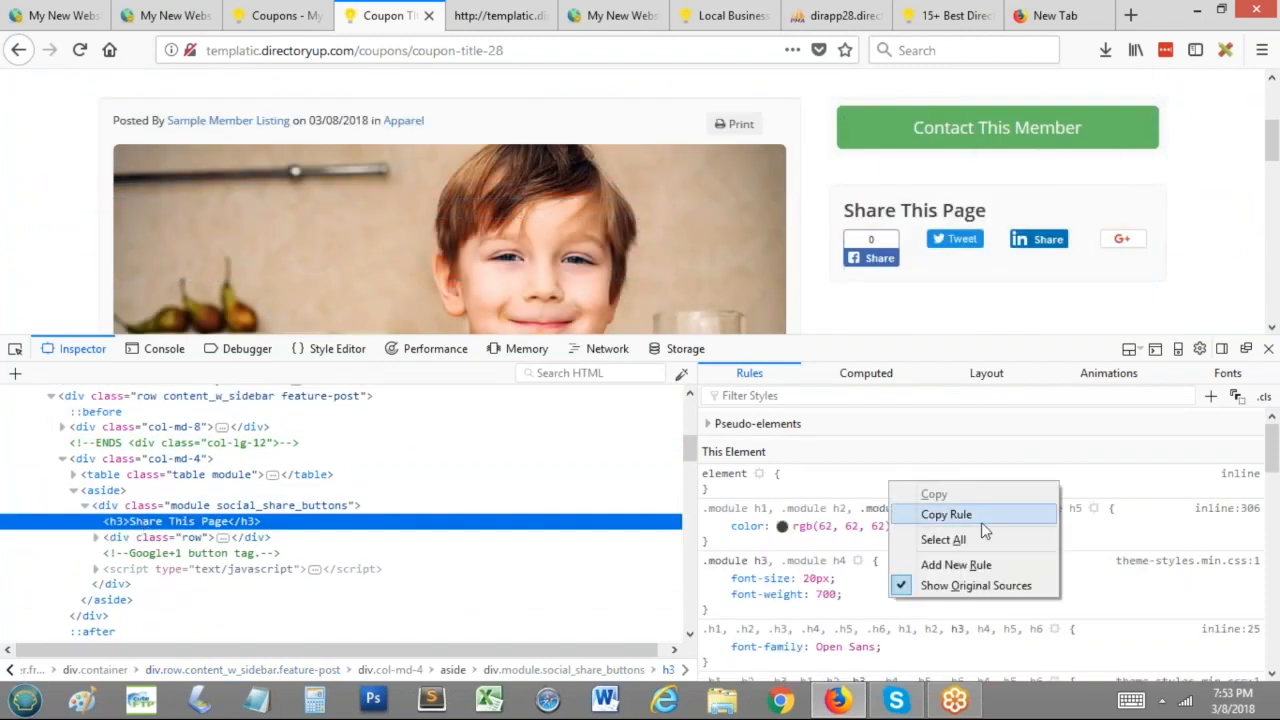
click(962, 565)
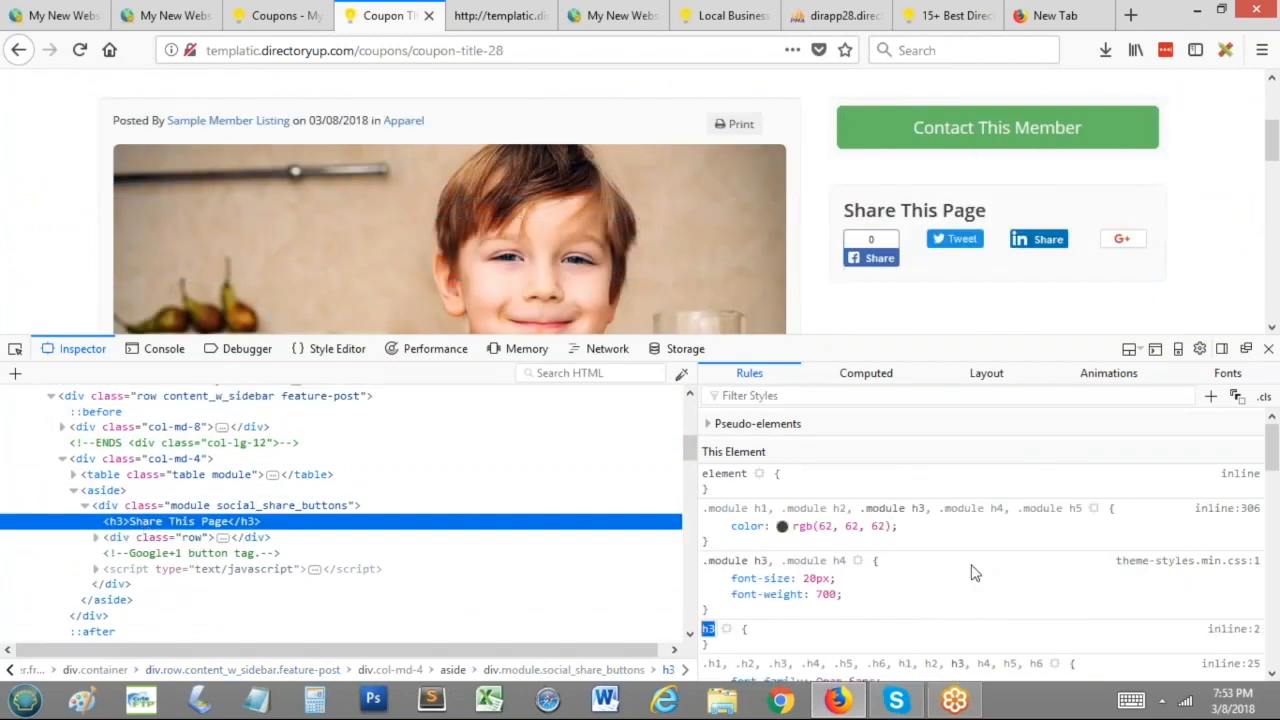
key(ctrl+v)
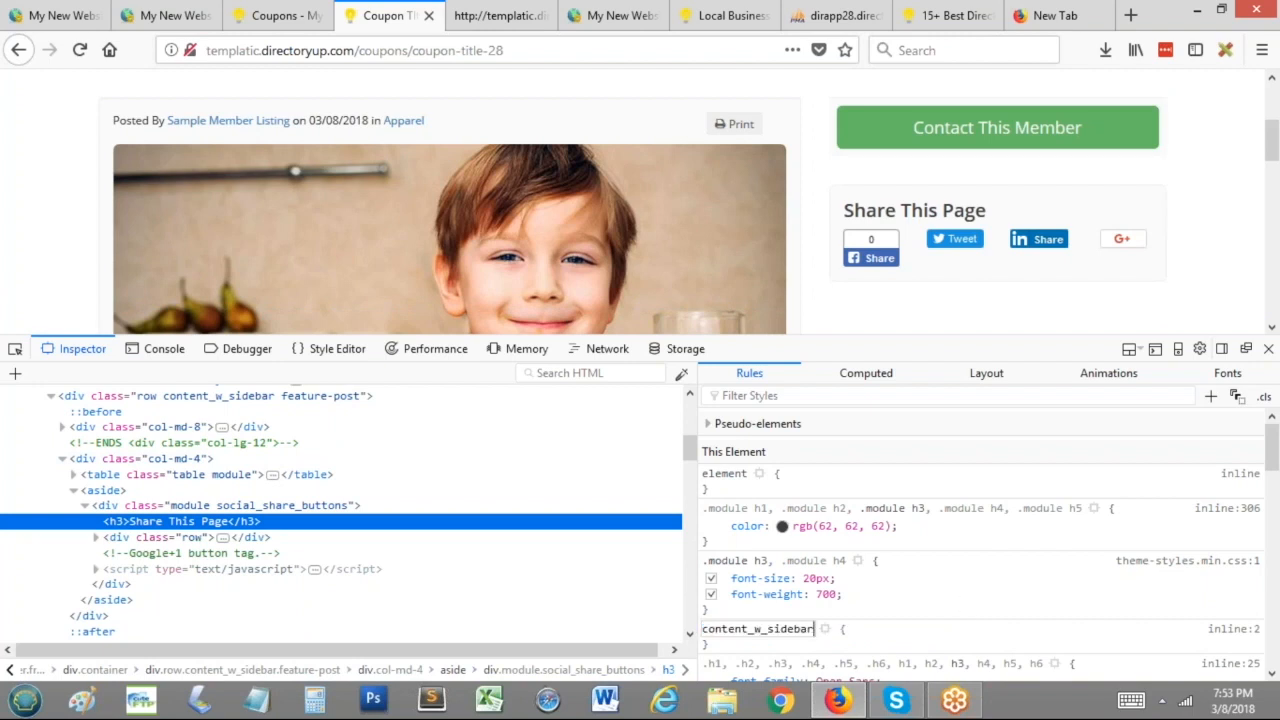
key(Home)
text(.)
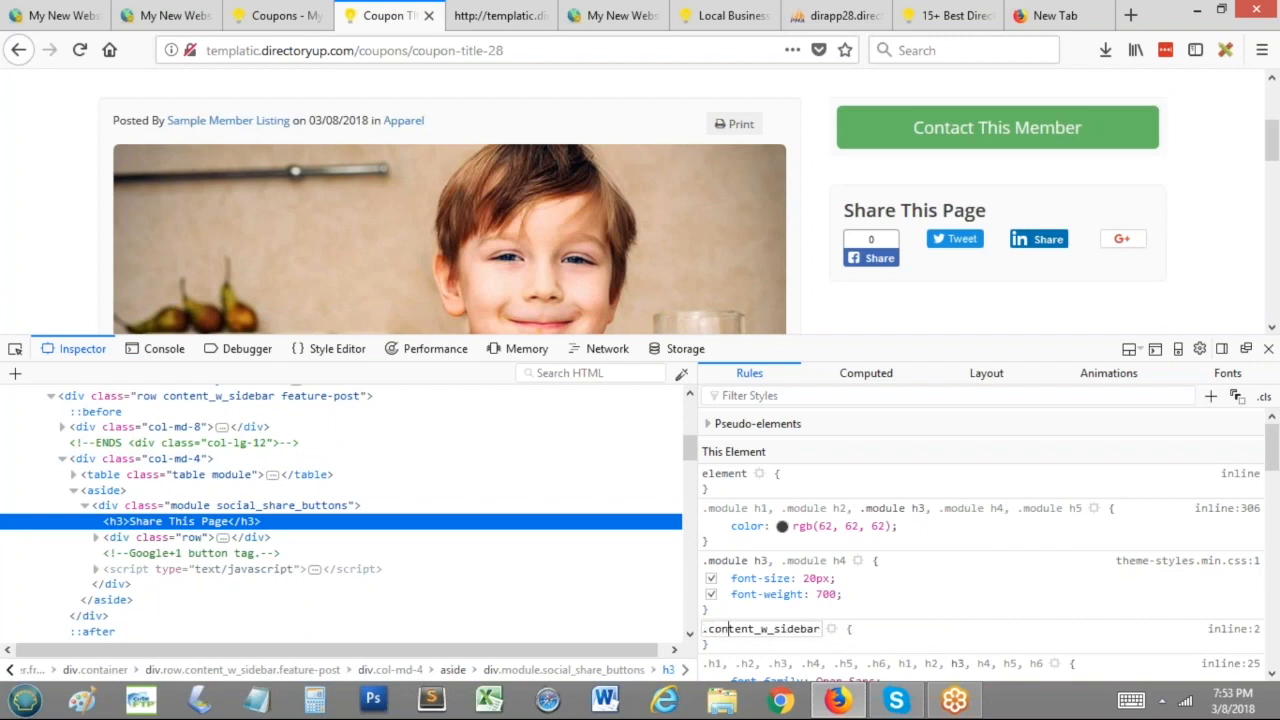
key(Return)
text(.module h3)
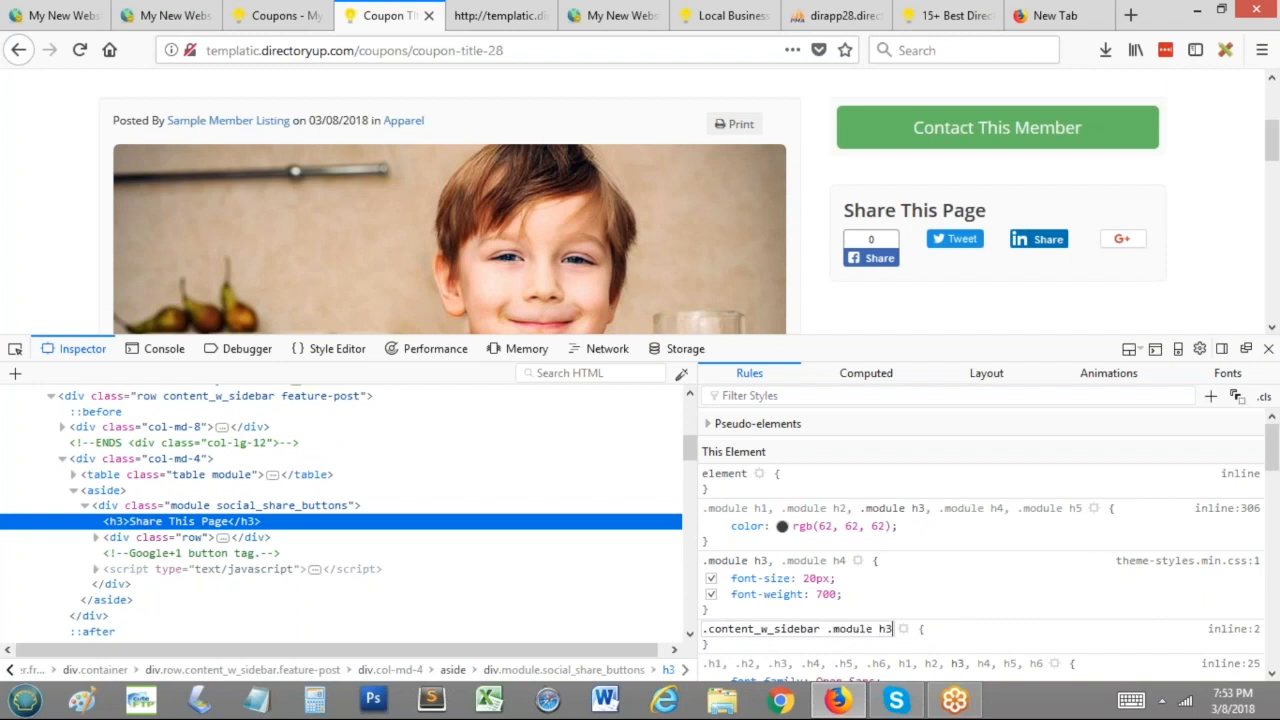
key(Return)
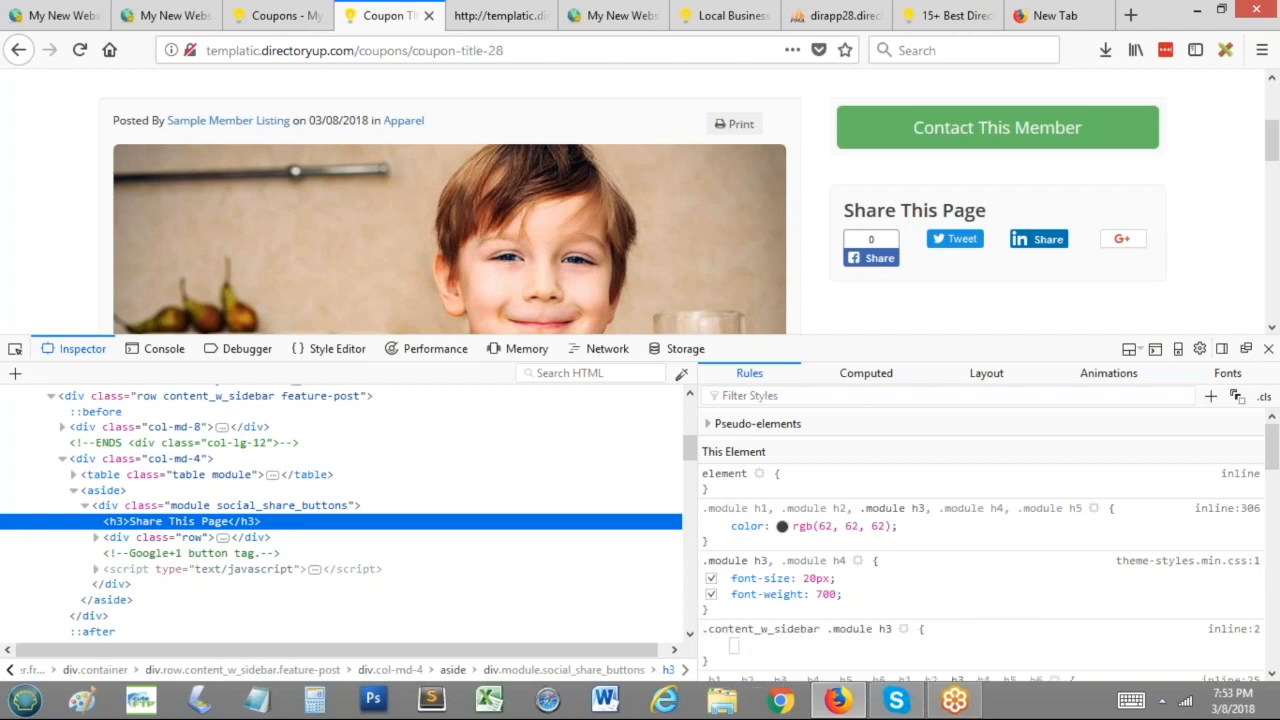
Step: Give the new h3 rule a background of #000 and a color of #fff
text(ba)
key(Tab)
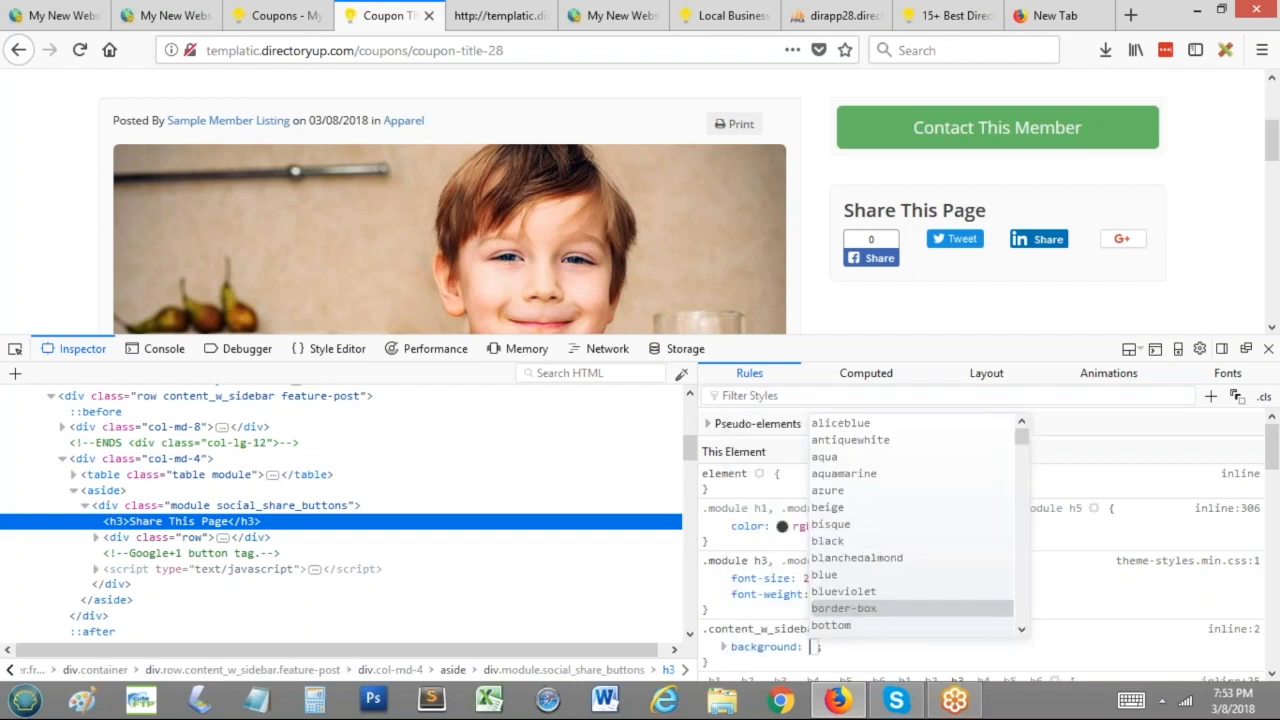
text(#000)
key(Return)
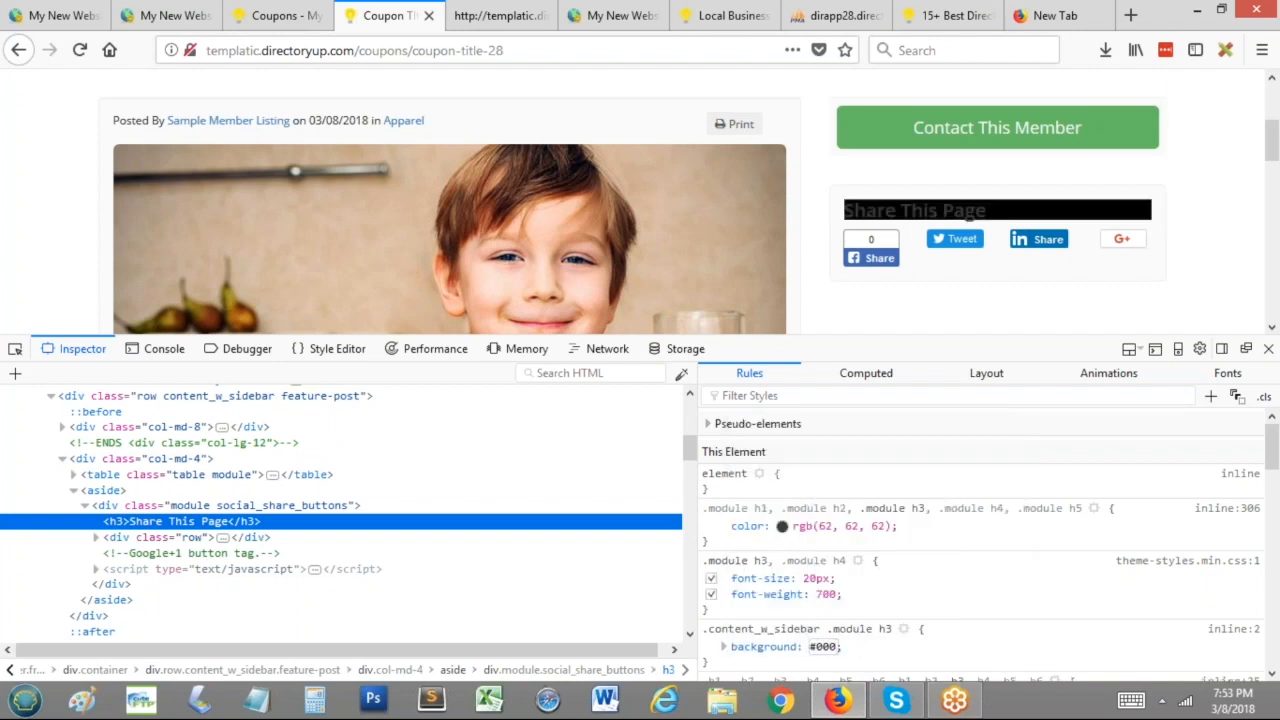
text(co)
key(Tab)
text(#fff)
key(Return)
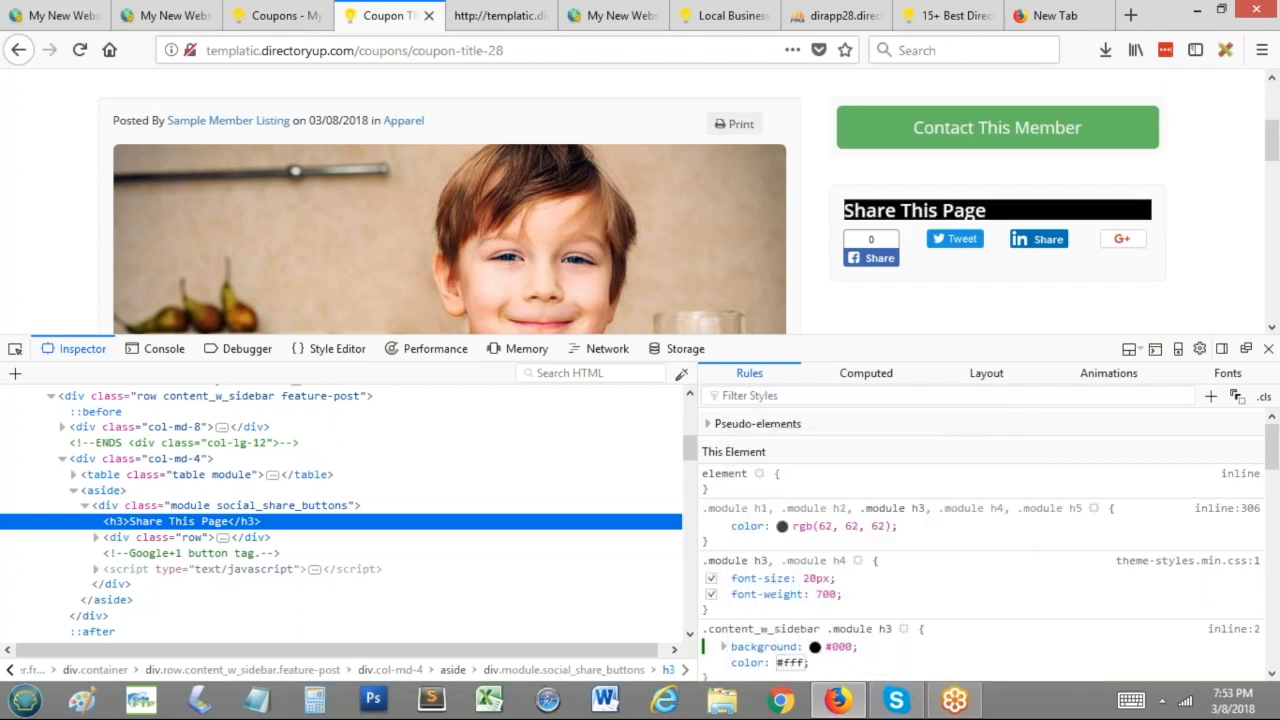
Step: Copy the complete ".content_w_sidebar .module h3" rule from the inspector
click(978, 646)
scroll(1094, 506, down, 2)
drag(715, 598, 969, 548)
key(ctrl+c)
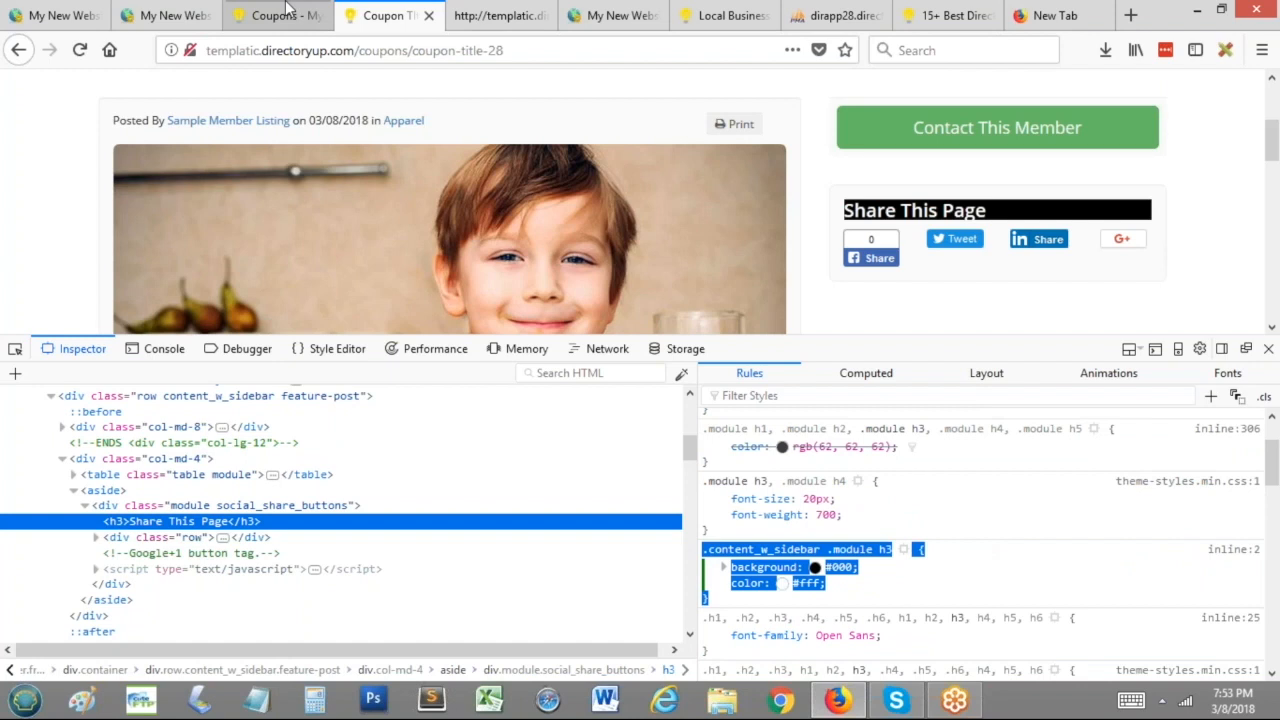
Step: Paste the copied CSS rule into the custom CSS area of the directory admin's Design Settings and highlight it
click(60, 15)
mouse_move(65, 440)
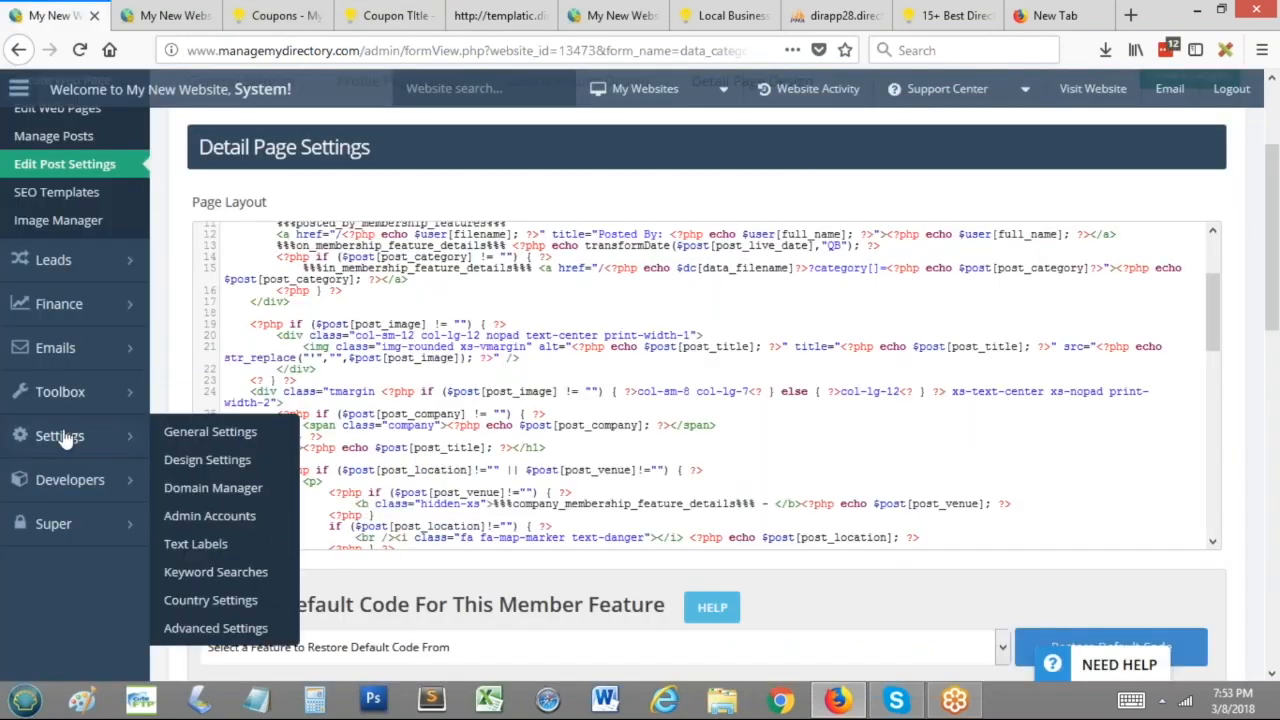
click(207, 459)
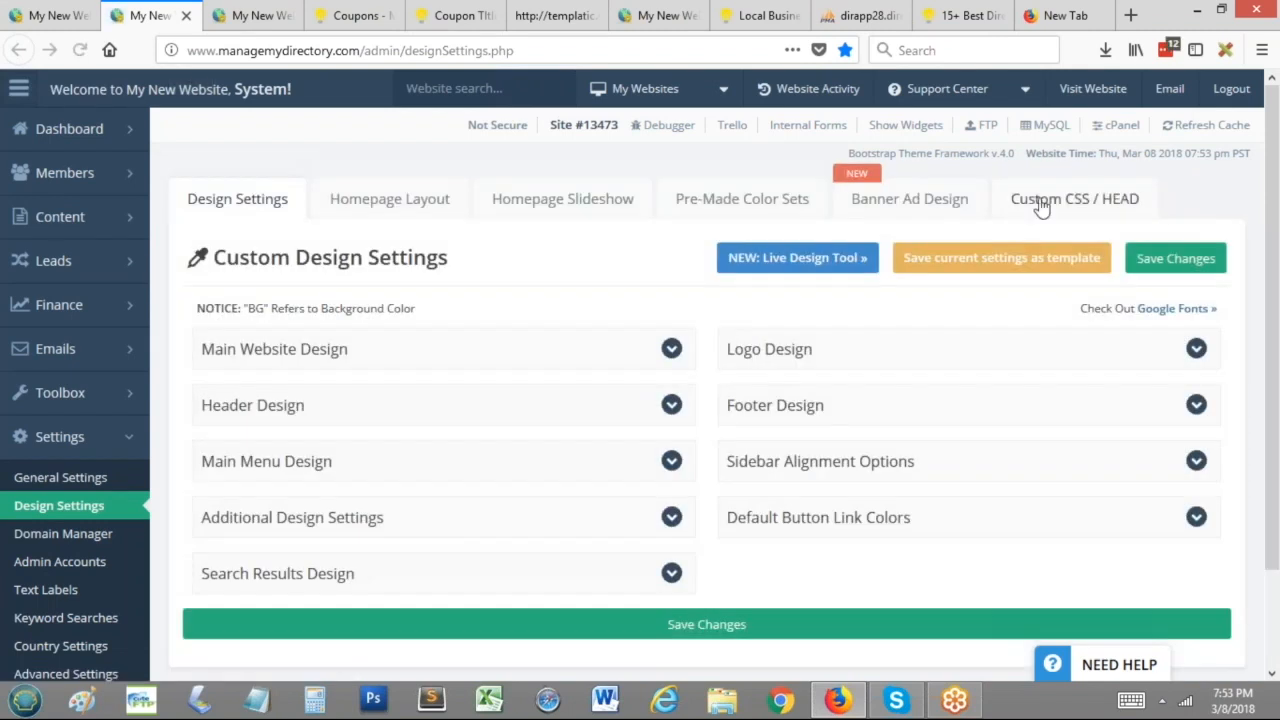
click(1040, 199)
click(389, 443)
key(ctrl+v)
drag(214, 425, 194, 363)
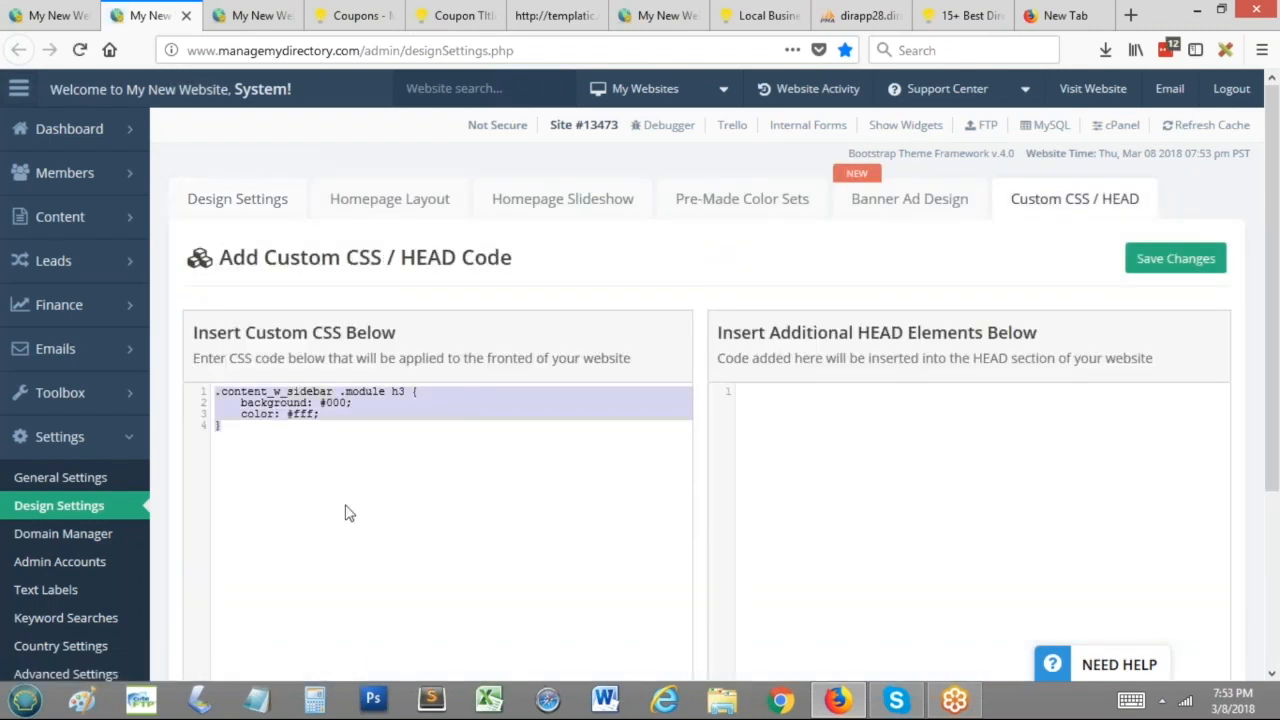
click(222, 498)
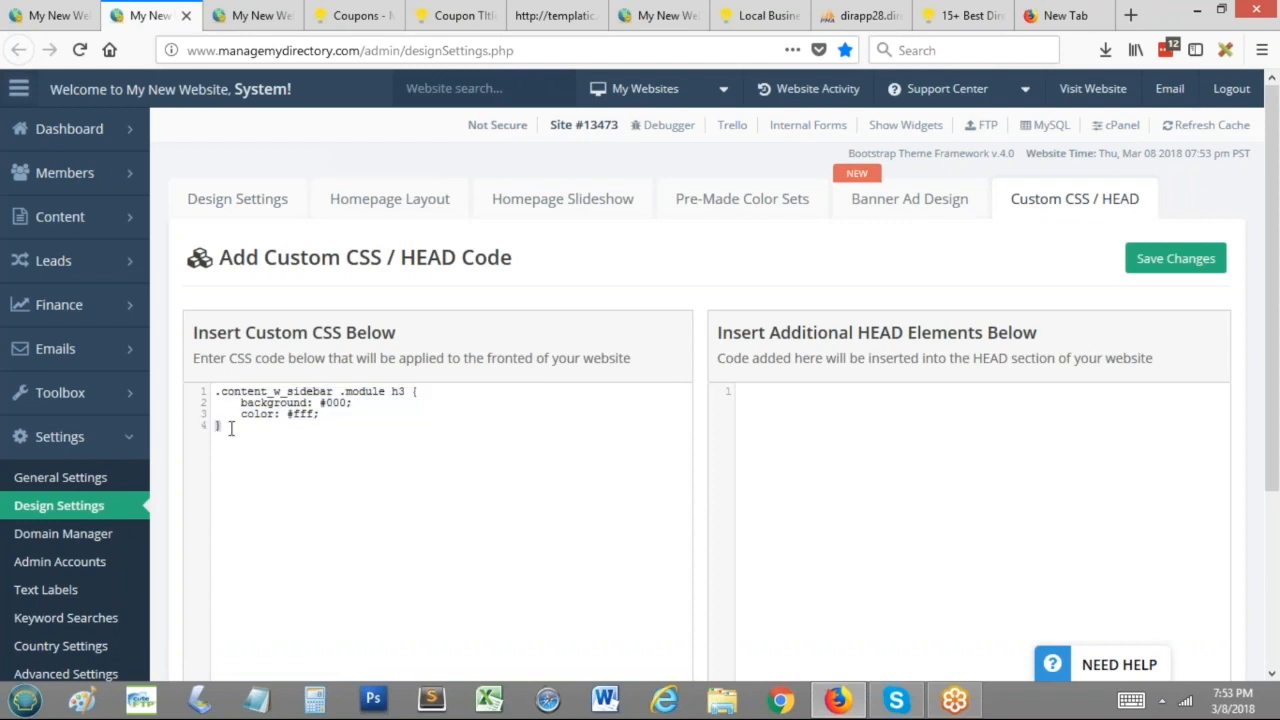
drag(216, 425, 197, 392)
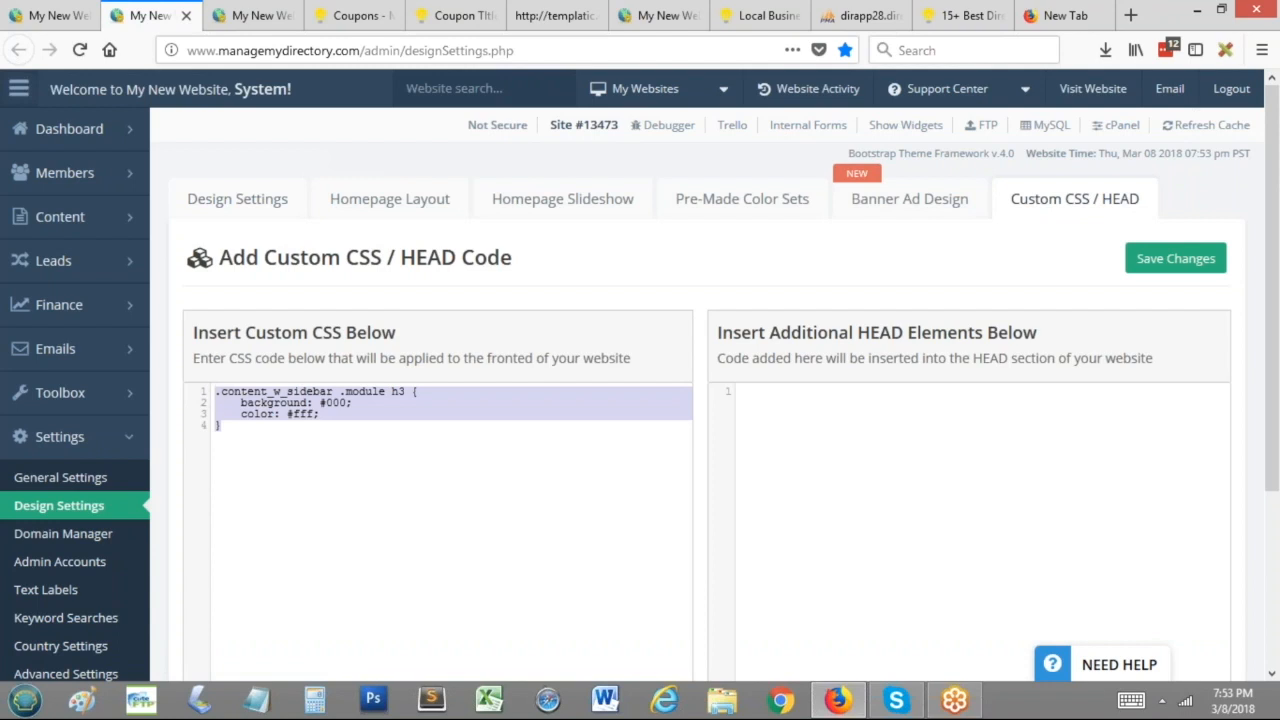
mouse_move(62, 217)
Step: Return to the Coupon Title page, close the inspector and reload the page to discard the temporary styling
click(355, 20)
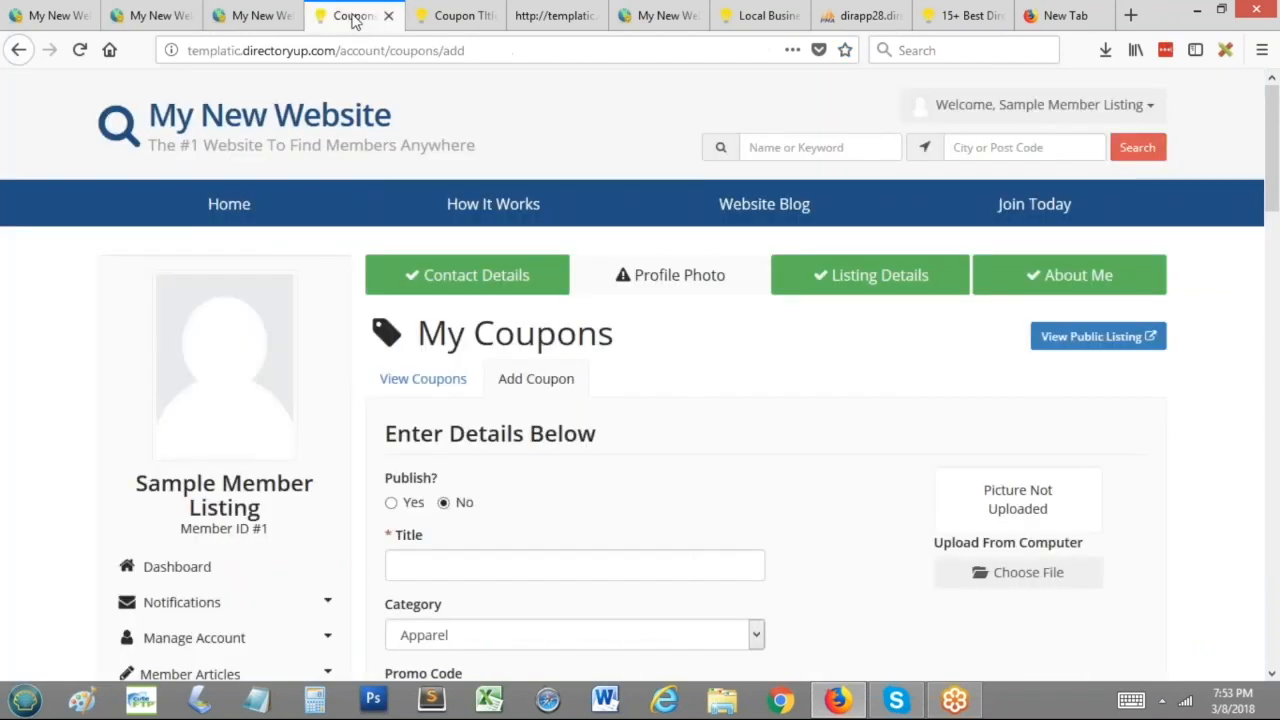
click(478, 20)
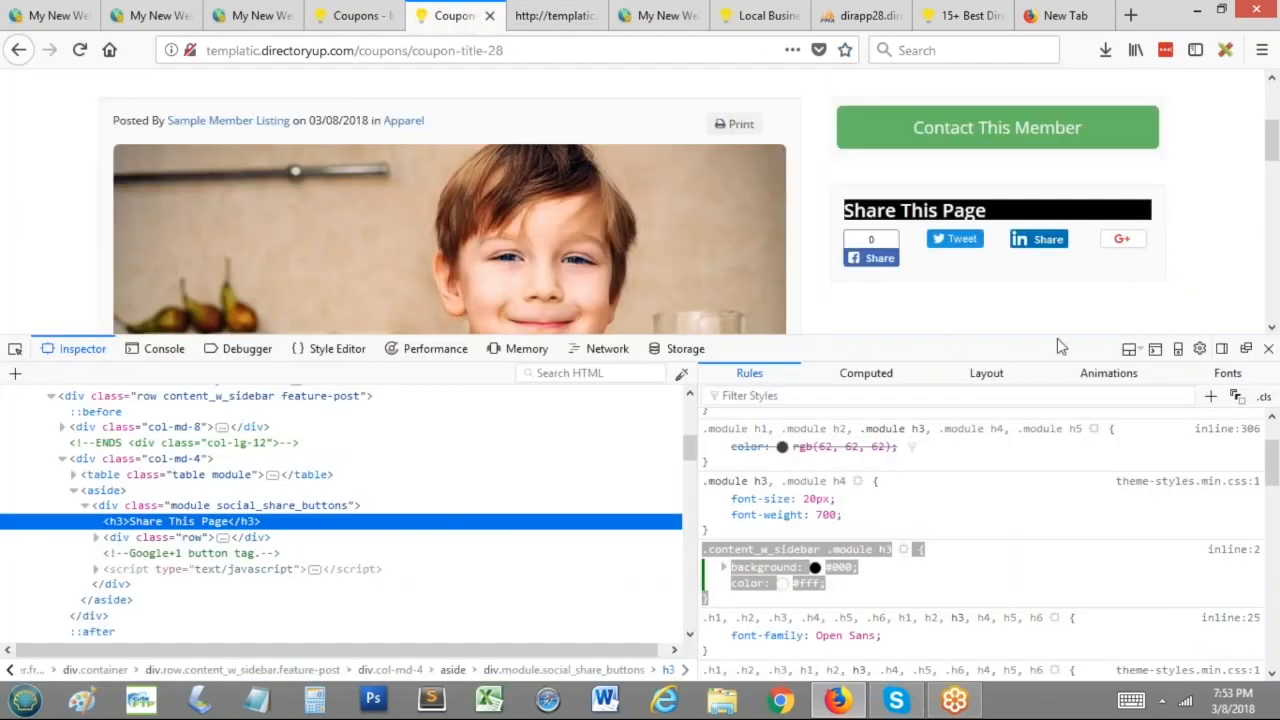
drag(985, 335, 979, 468)
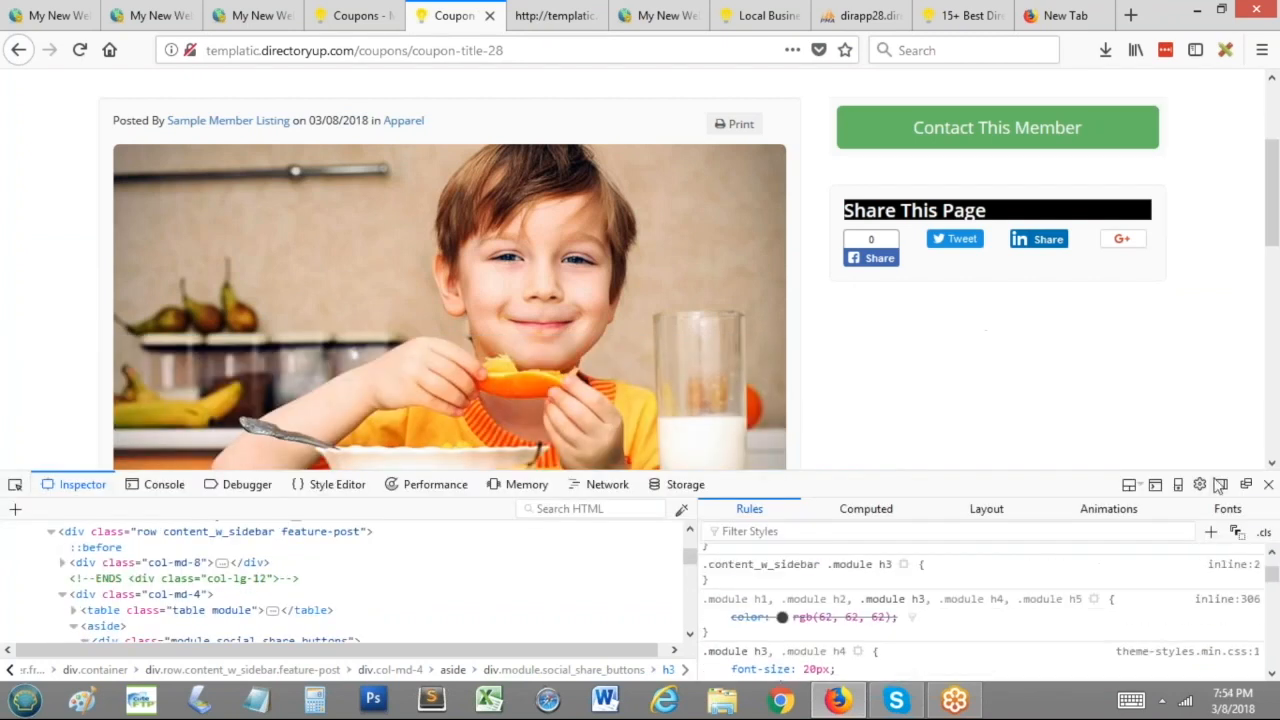
click(1268, 484)
scroll(966, 384, up, 3)
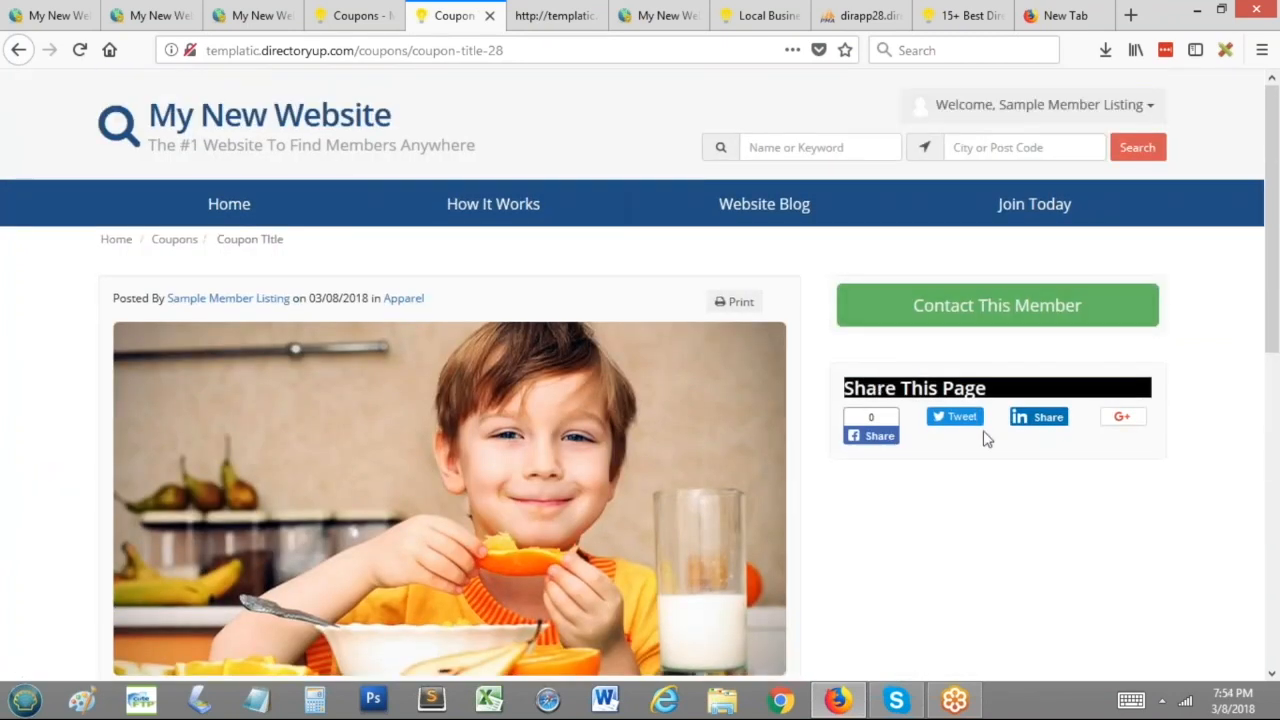
key(F5)
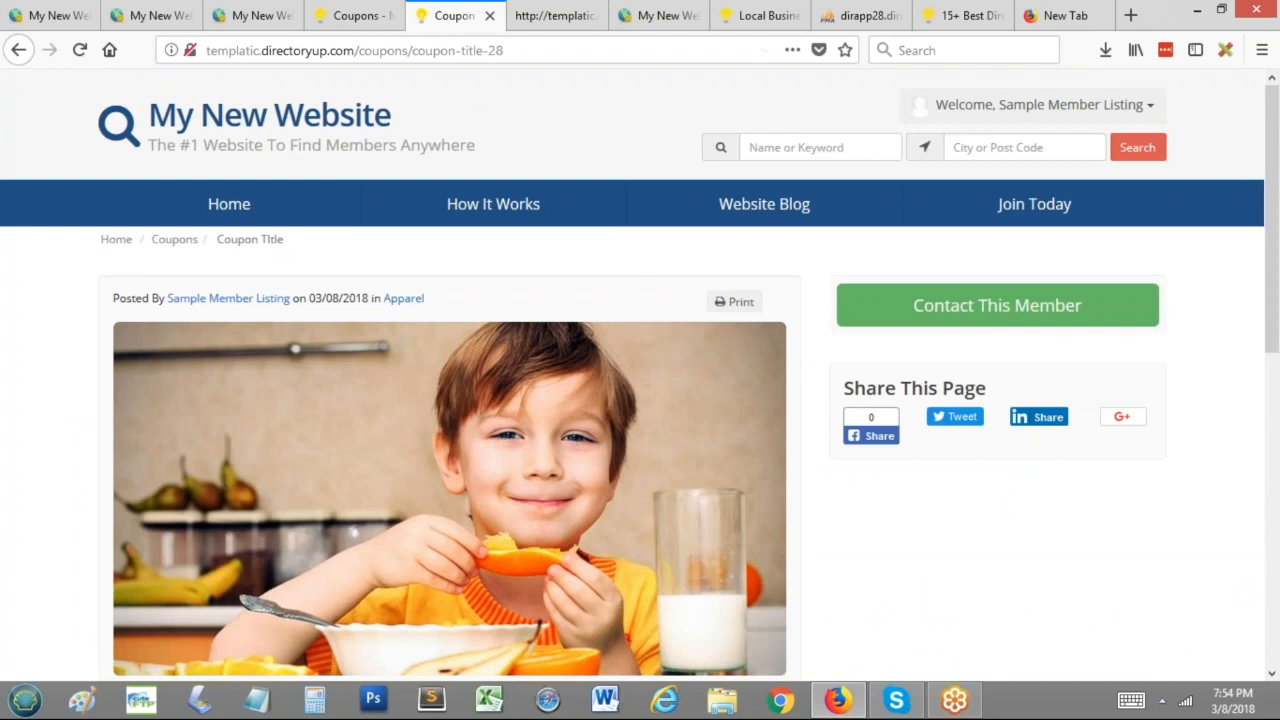
key(ctrl+l)
text(d)
key(Return)
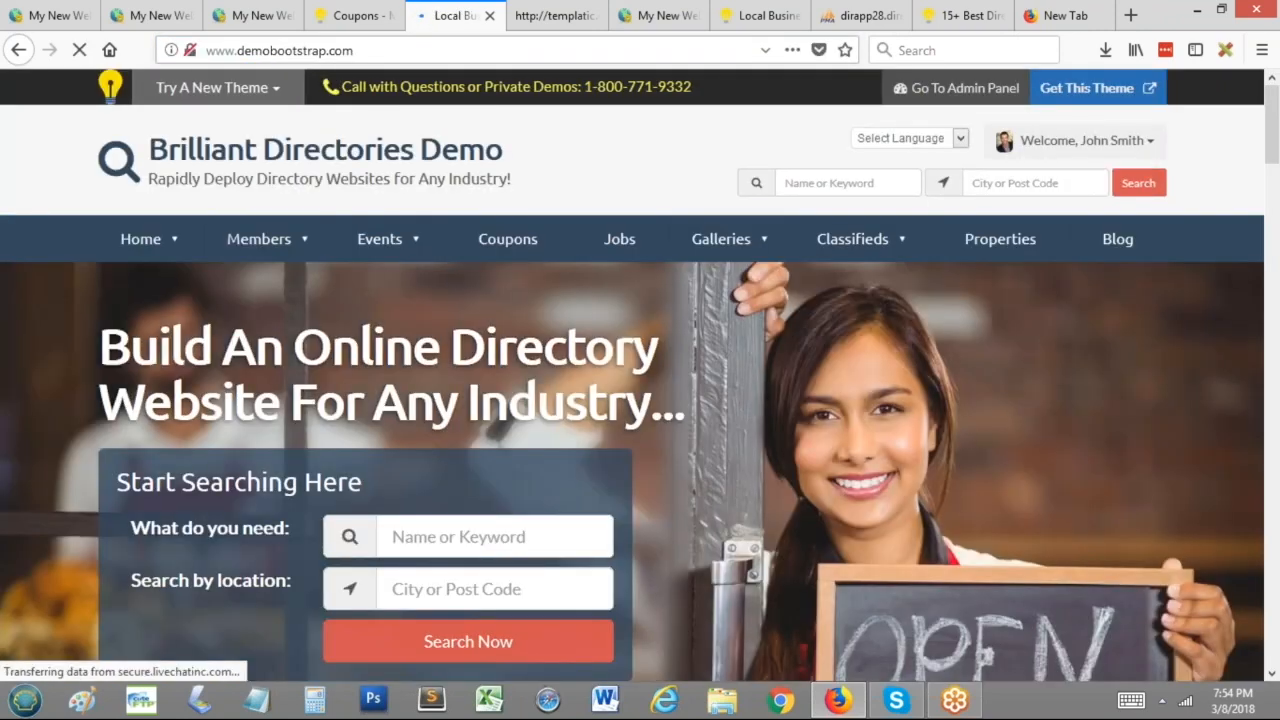
Step: Open the McLaren P1 ad from the demo site's Classifieds page
mouse_move(843, 237)
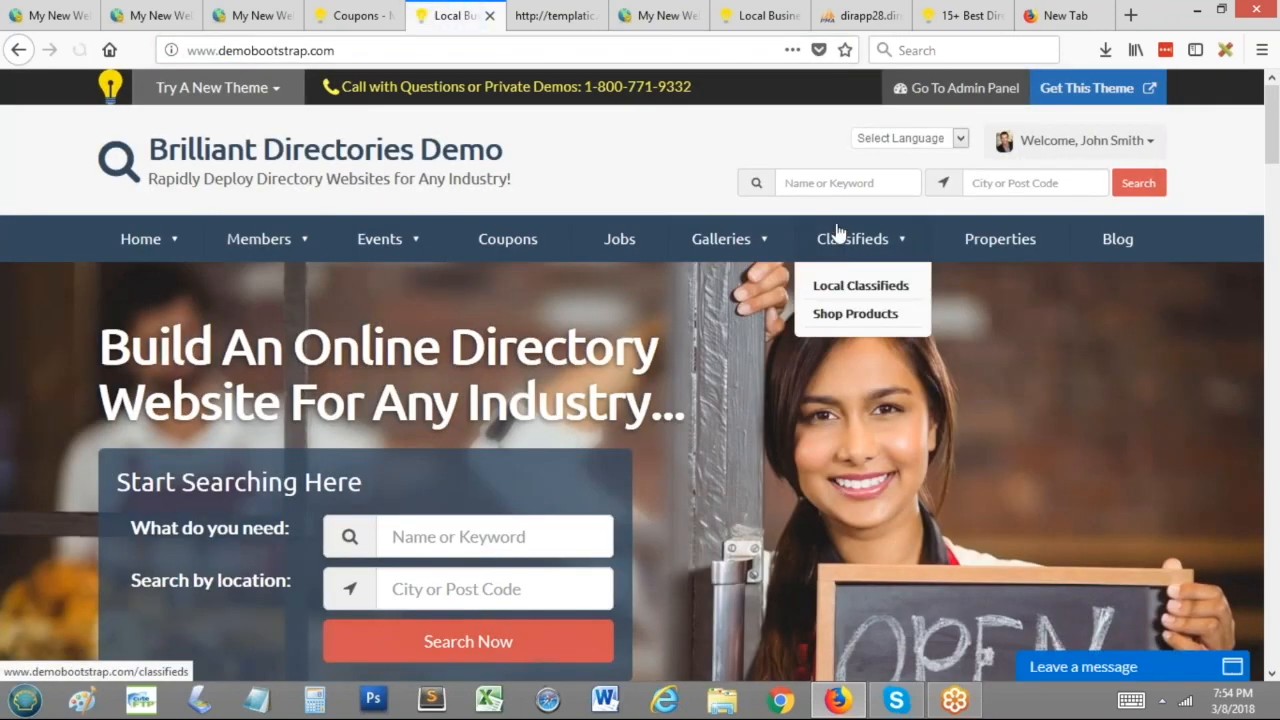
click(865, 252)
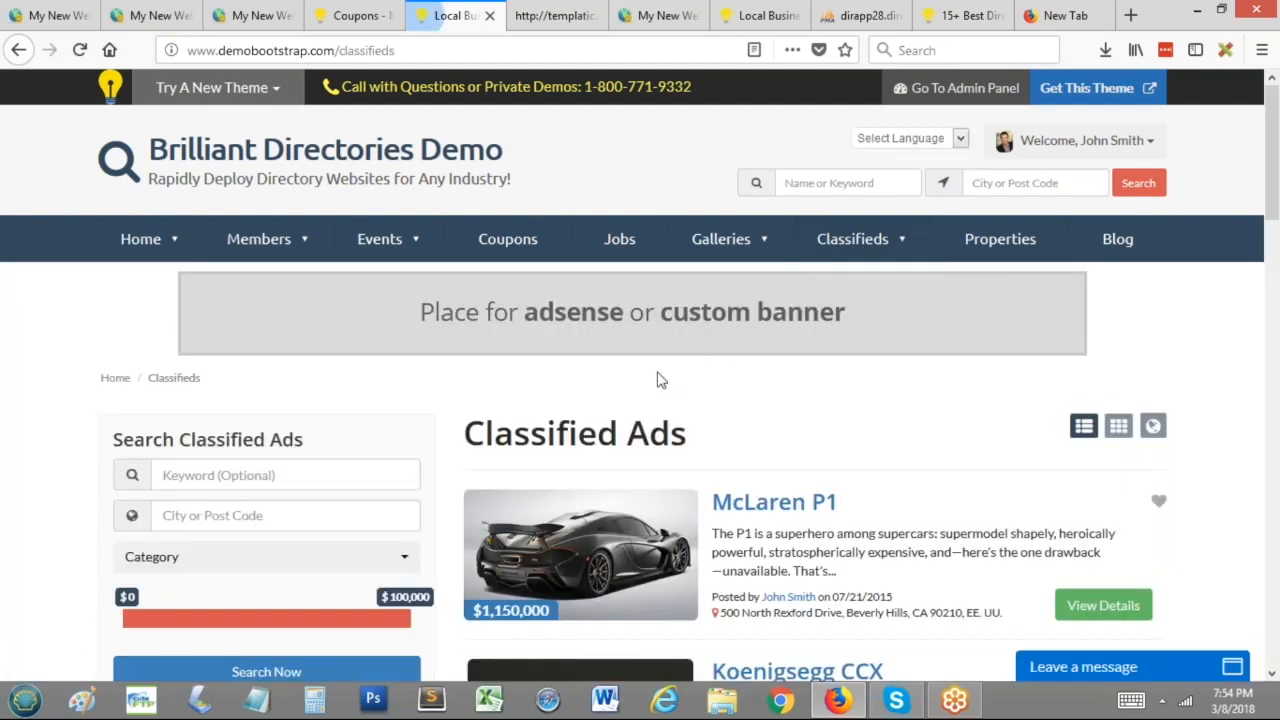
click(790, 510)
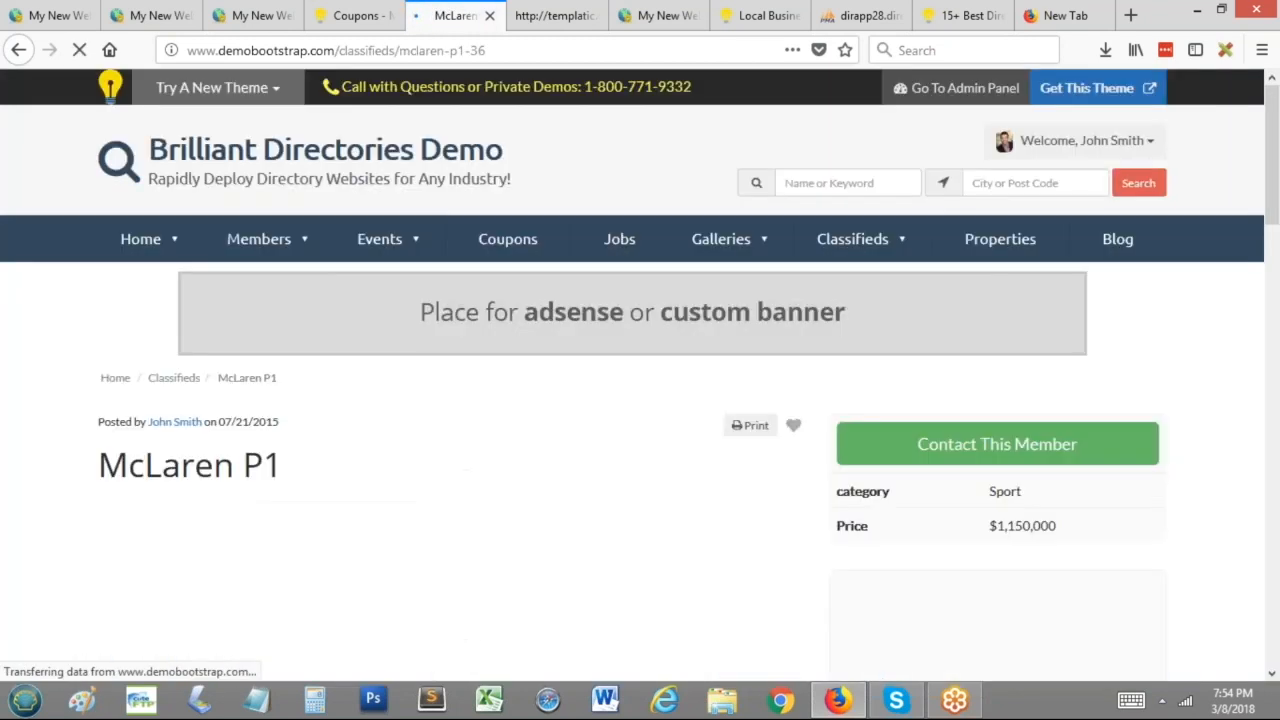
Step: Examine the McLaren P1 ad's photo gallery and its sidebar modules with the category, price and map
scroll(826, 337, down, 2)
scroll(391, 211, down, 2)
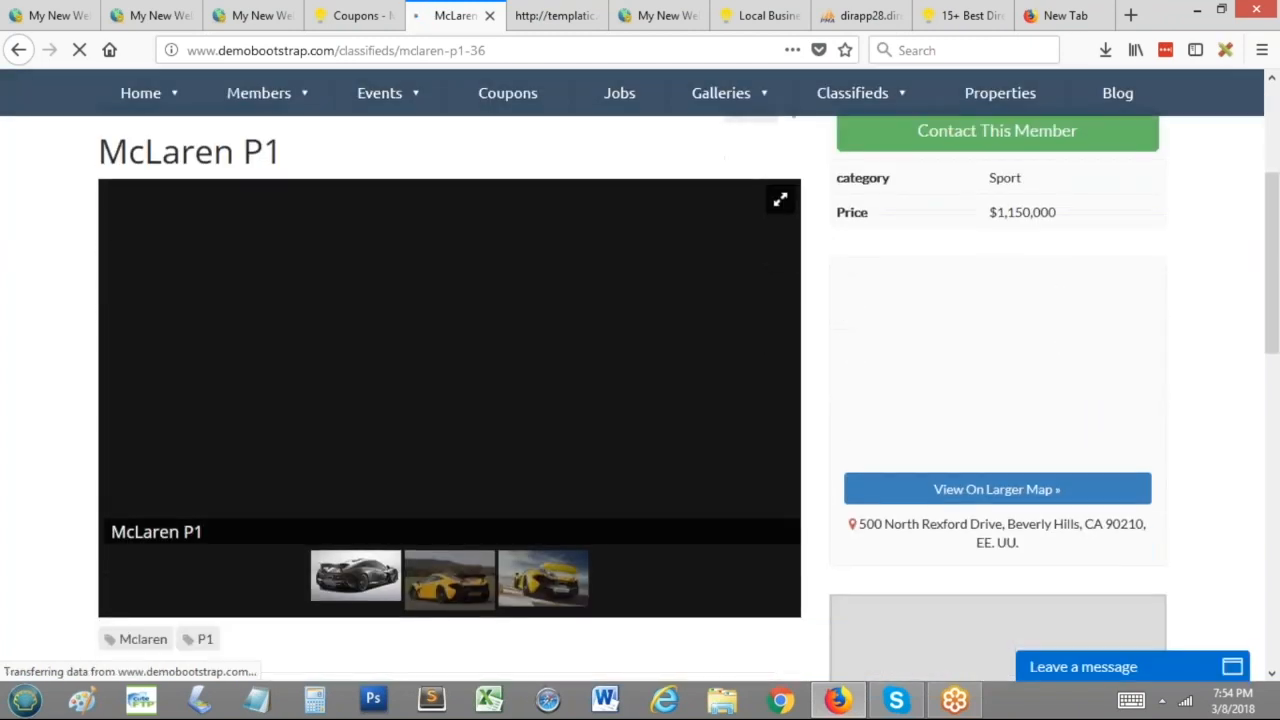
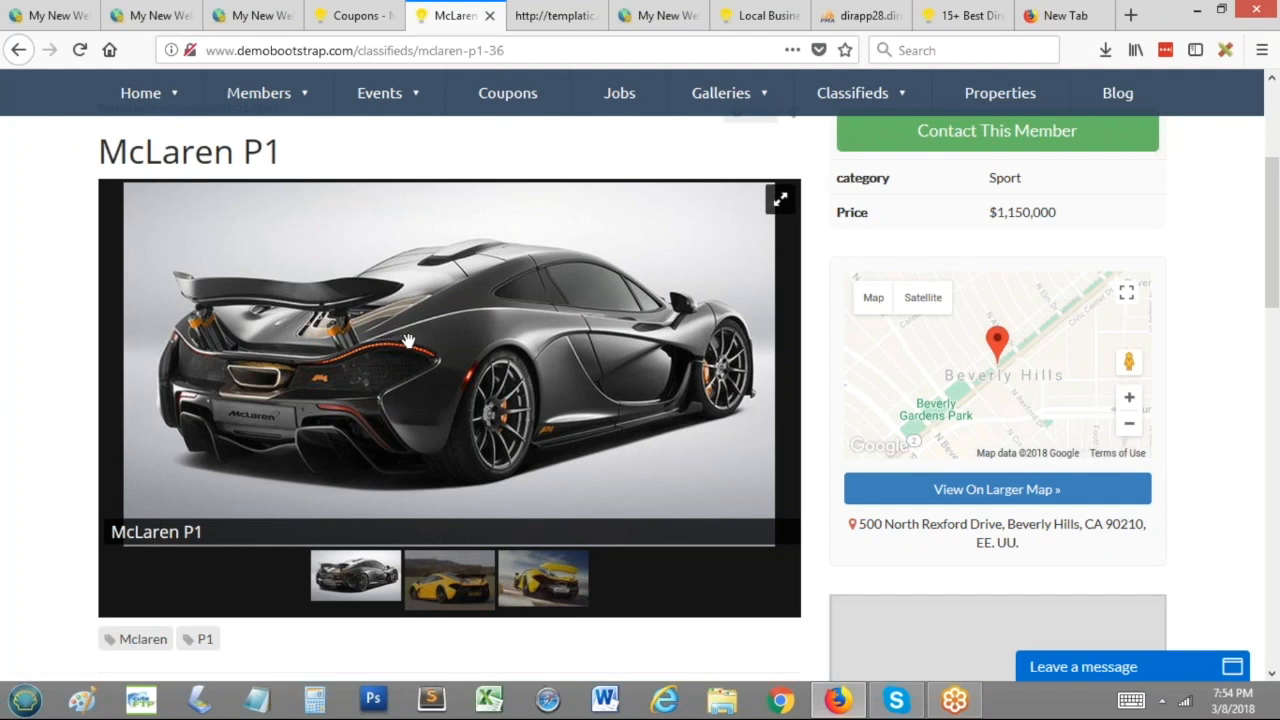
scroll(1052, 260, up, 2)
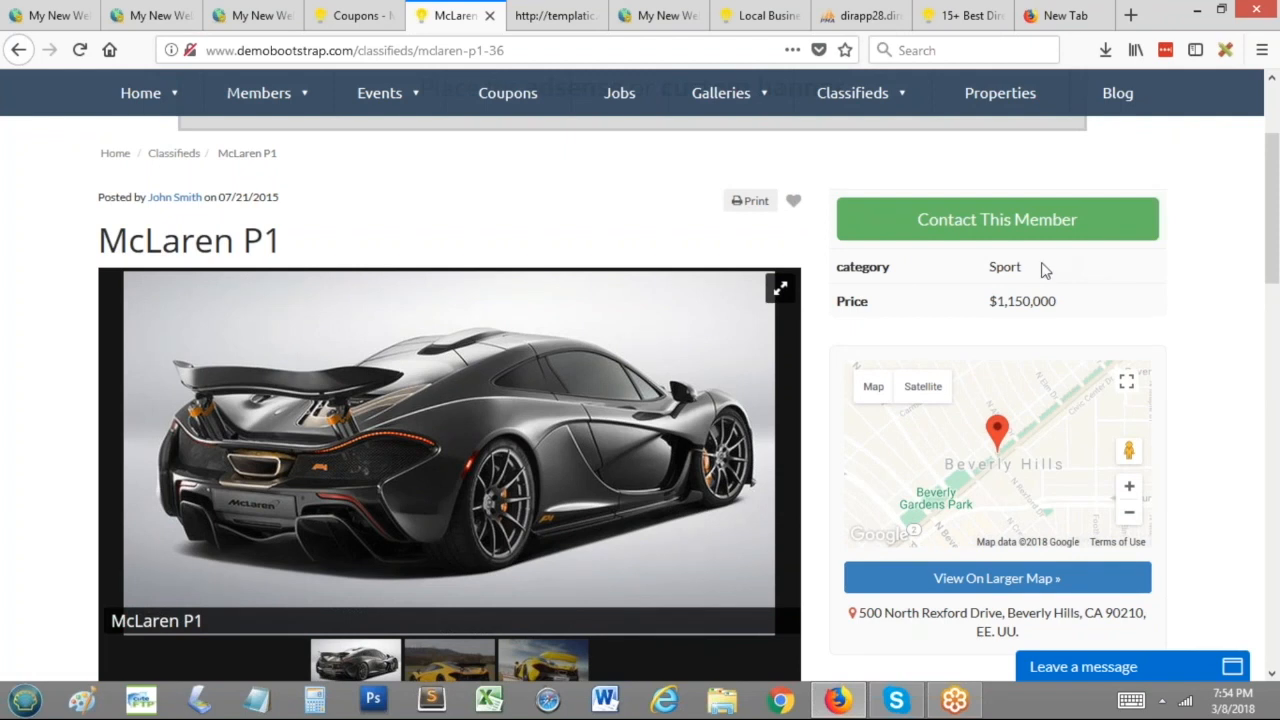
scroll(927, 305, down, 1)
drag(1040, 210, 850, 194)
click(850, 194)
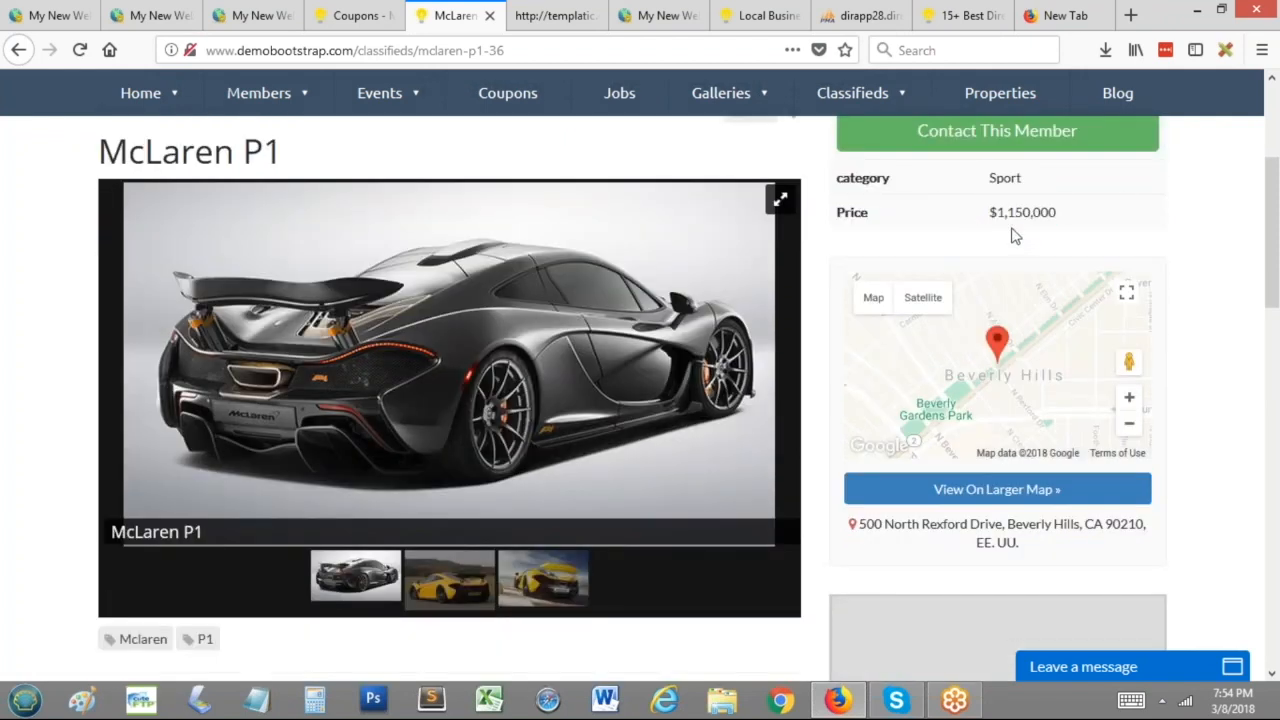
scroll(1013, 235, up, 2)
scroll(938, 285, down, 1)
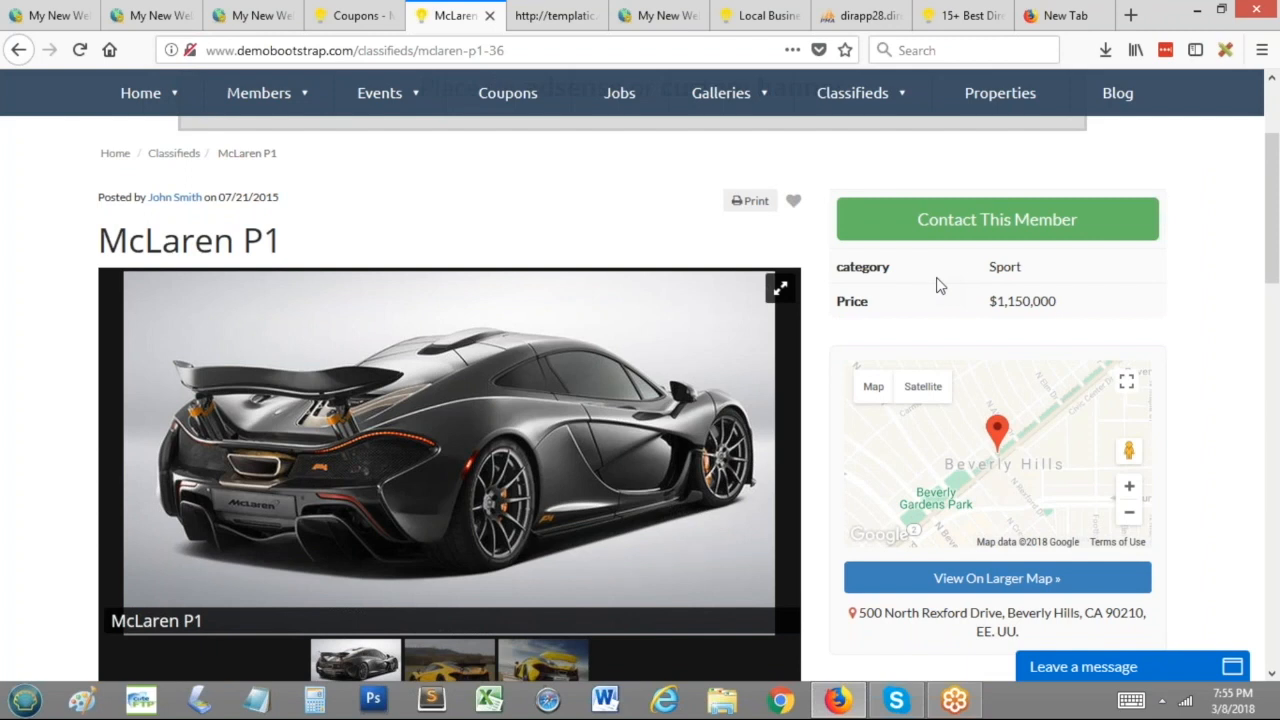
Step: Return to the directory admin, open the Widget Manager and highlight the Customized Widgets heading
click(248, 20)
scroll(283, 194, up, 2)
click(152, 17)
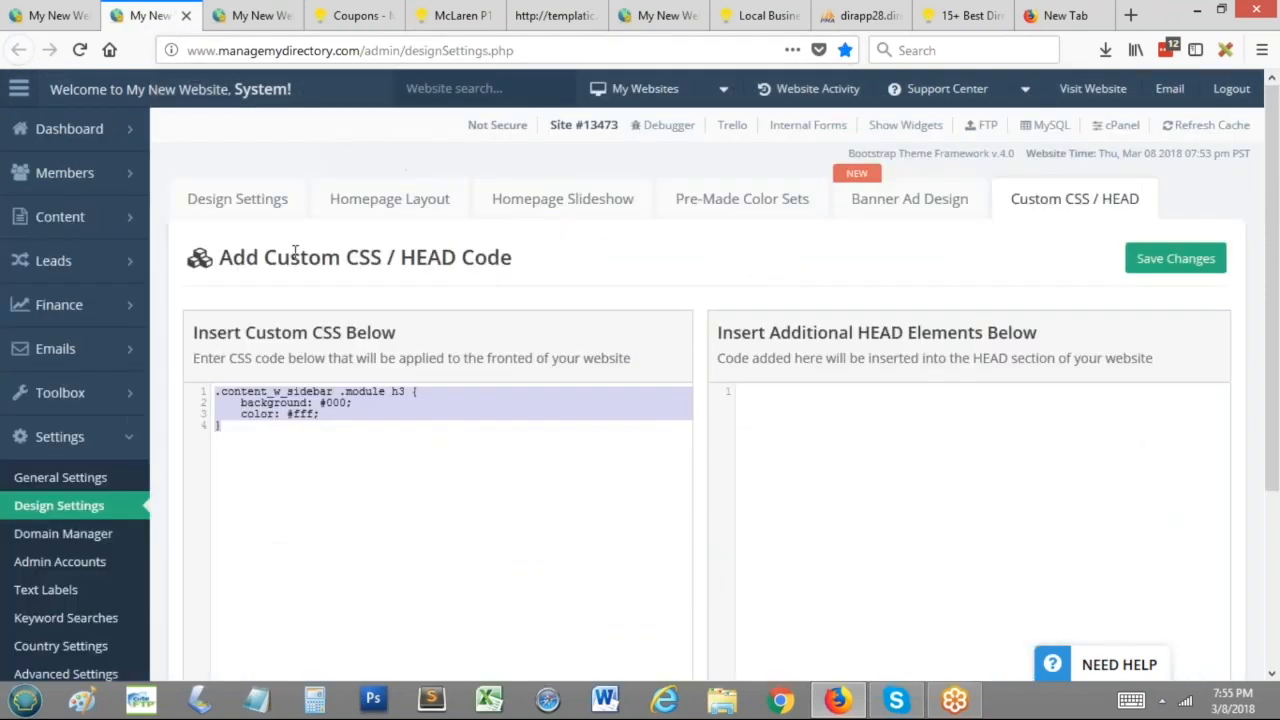
mouse_move(63, 392)
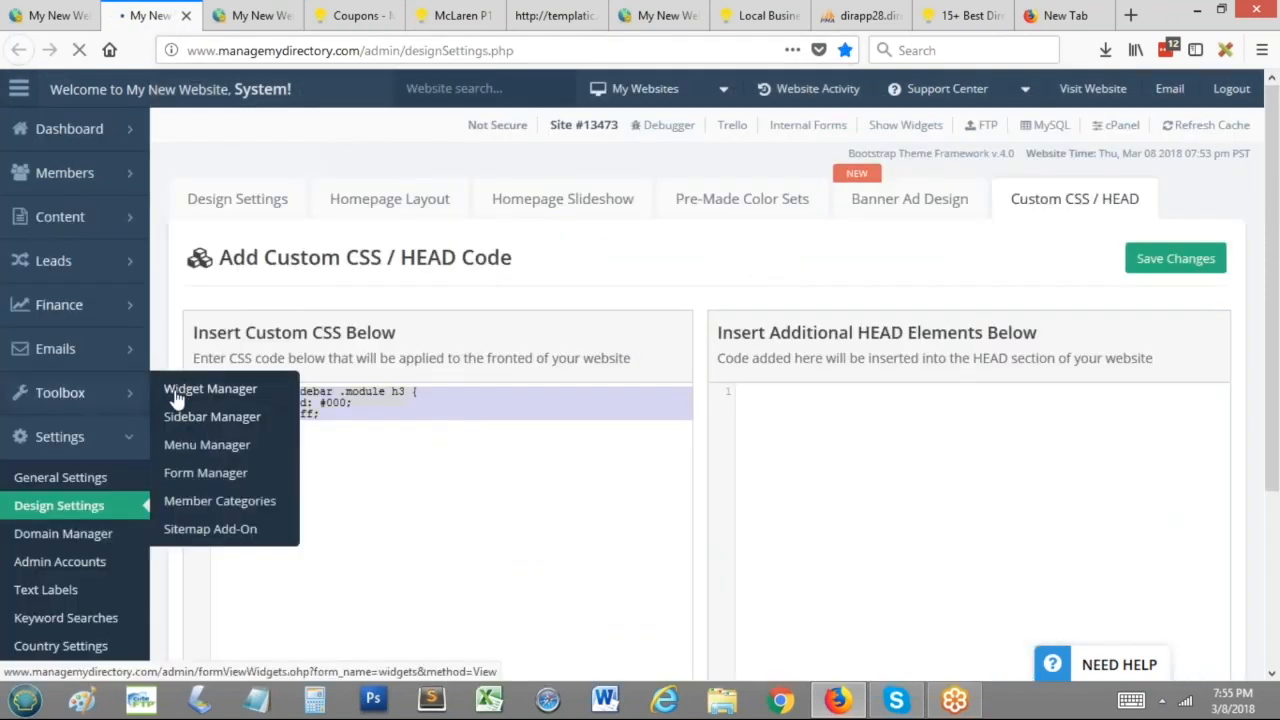
click(175, 389)
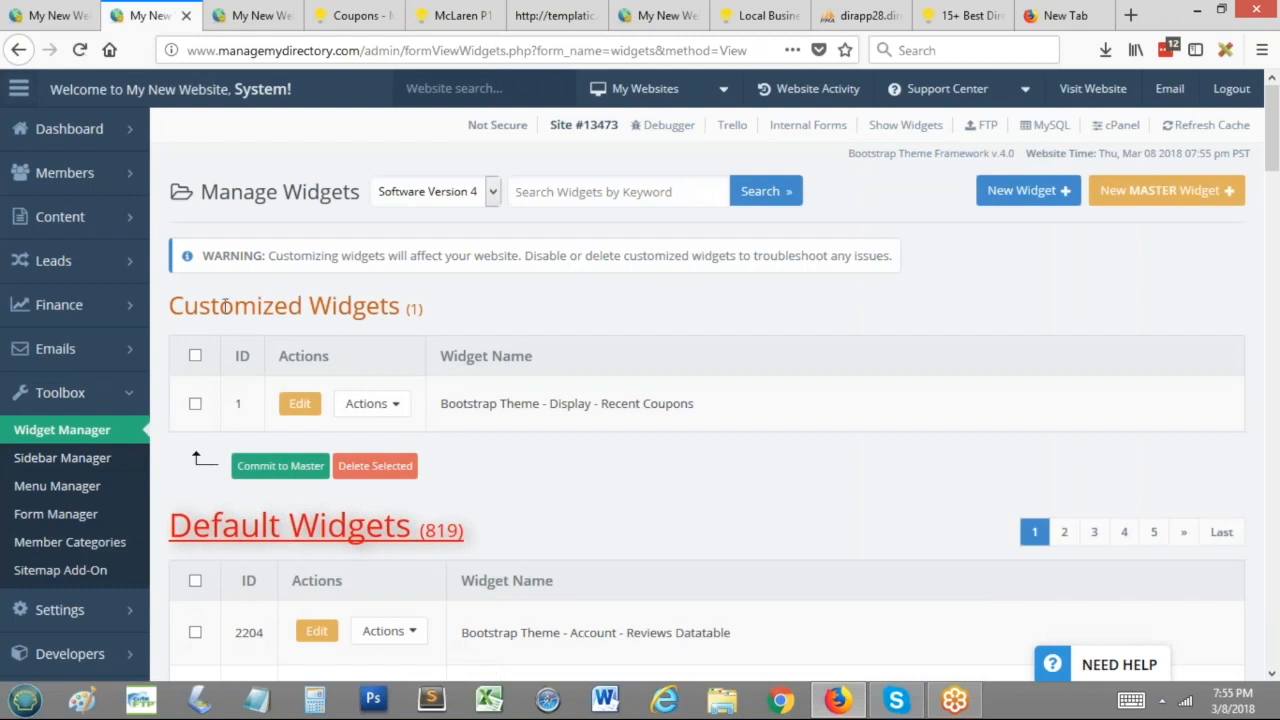
drag(170, 306, 404, 302)
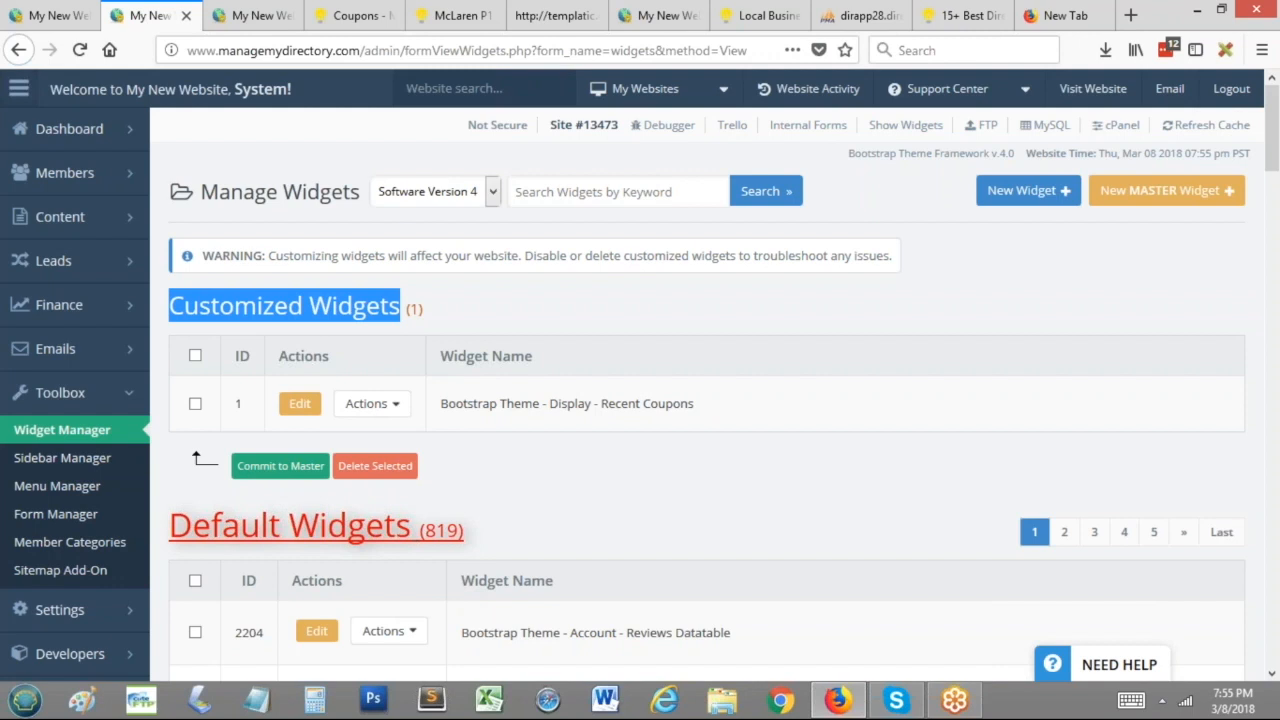
Step: Start a new widget and name it "Sample Widget"
click(1012, 198)
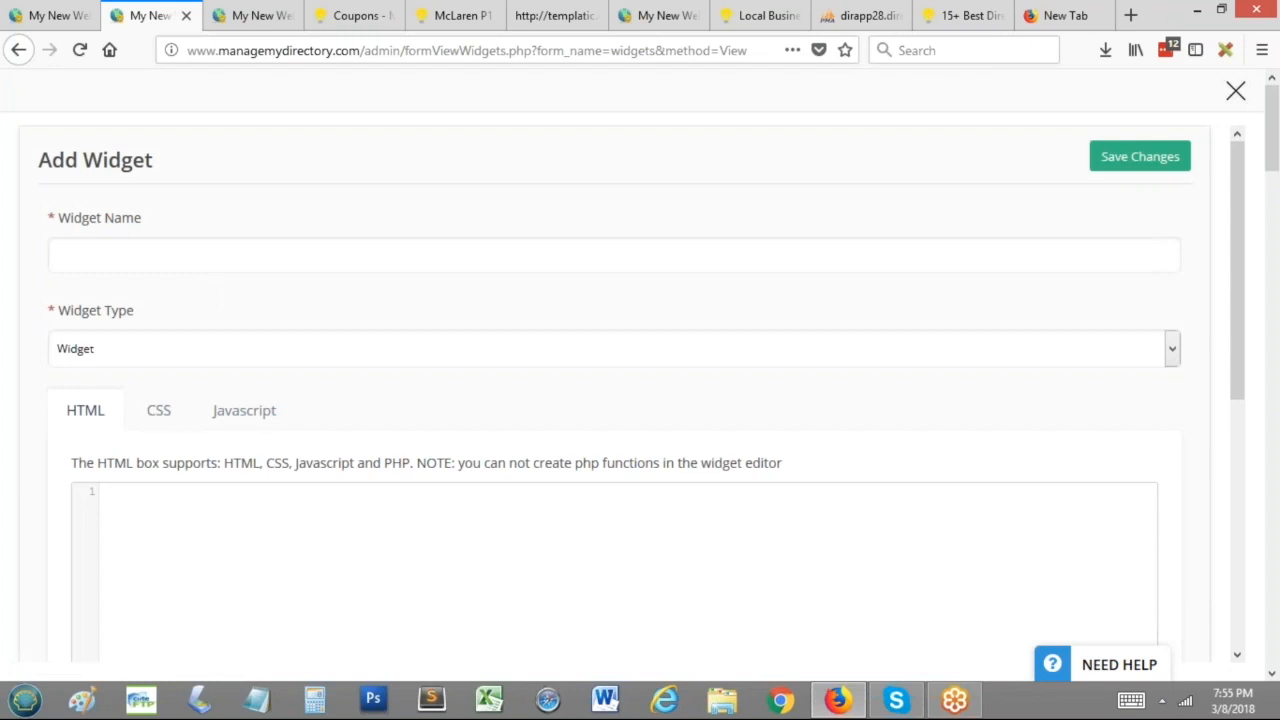
click(215, 240)
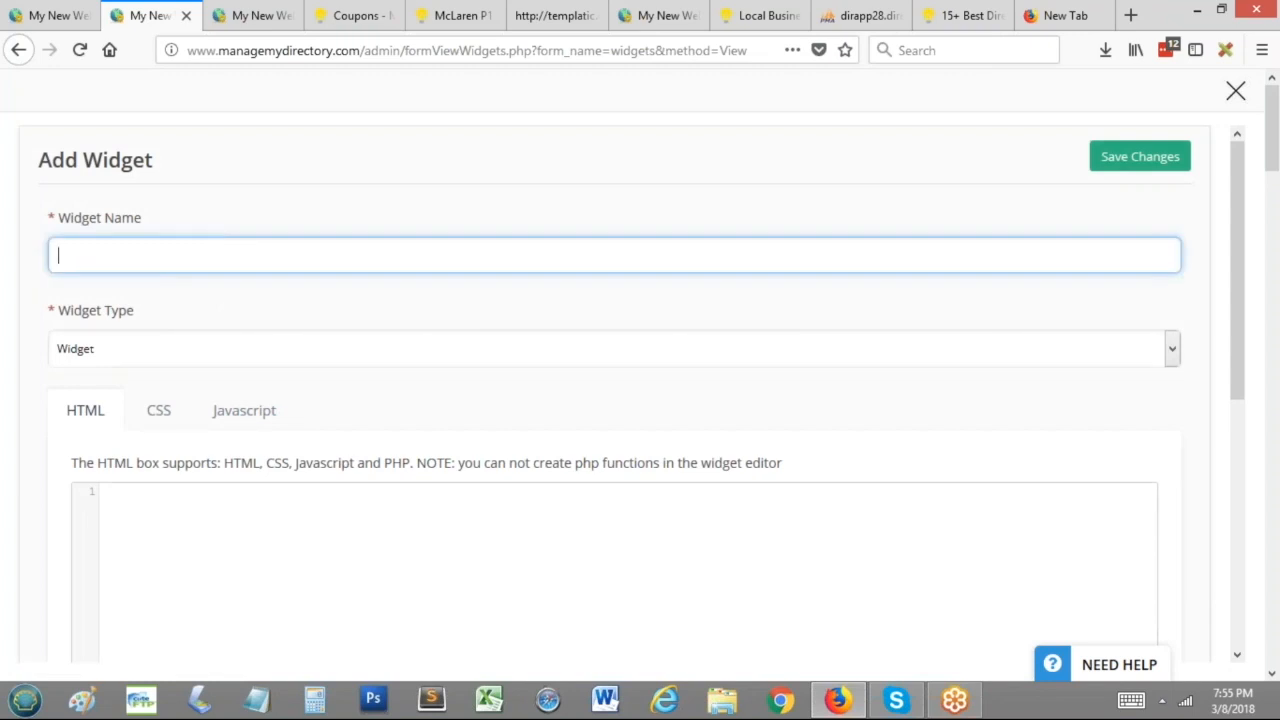
text(T)
key(BackSpace)
text(Sample Widget)
key(Tab)
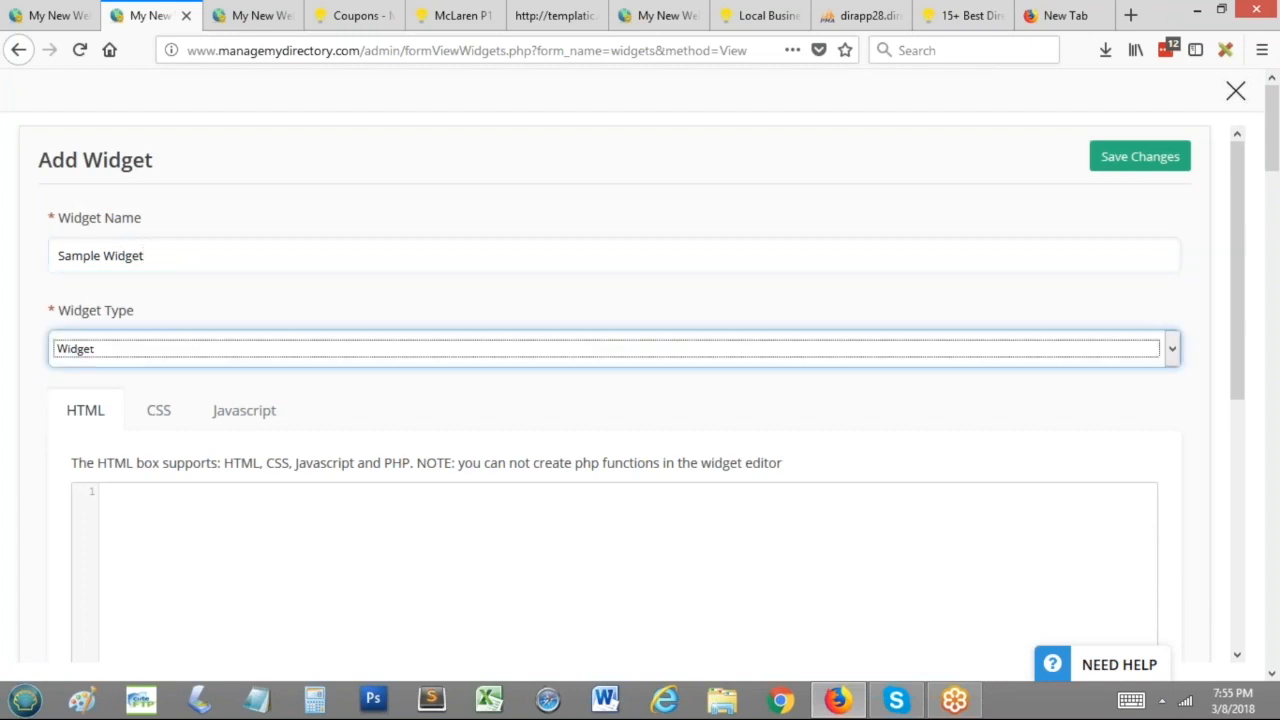
Step: Look through the new widget's CSS and Javascript code areas and return to its HTML code
scroll(127, 355, down, 3)
scroll(127, 355, up, 1)
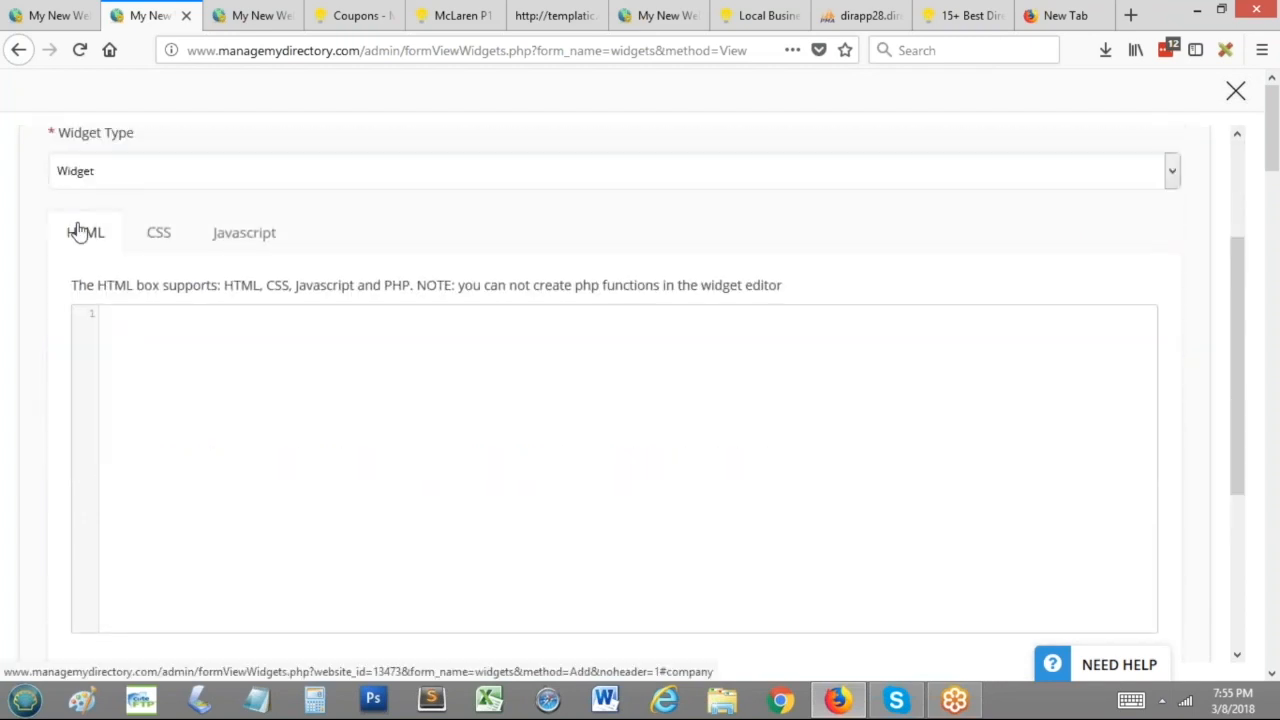
click(161, 238)
click(244, 234)
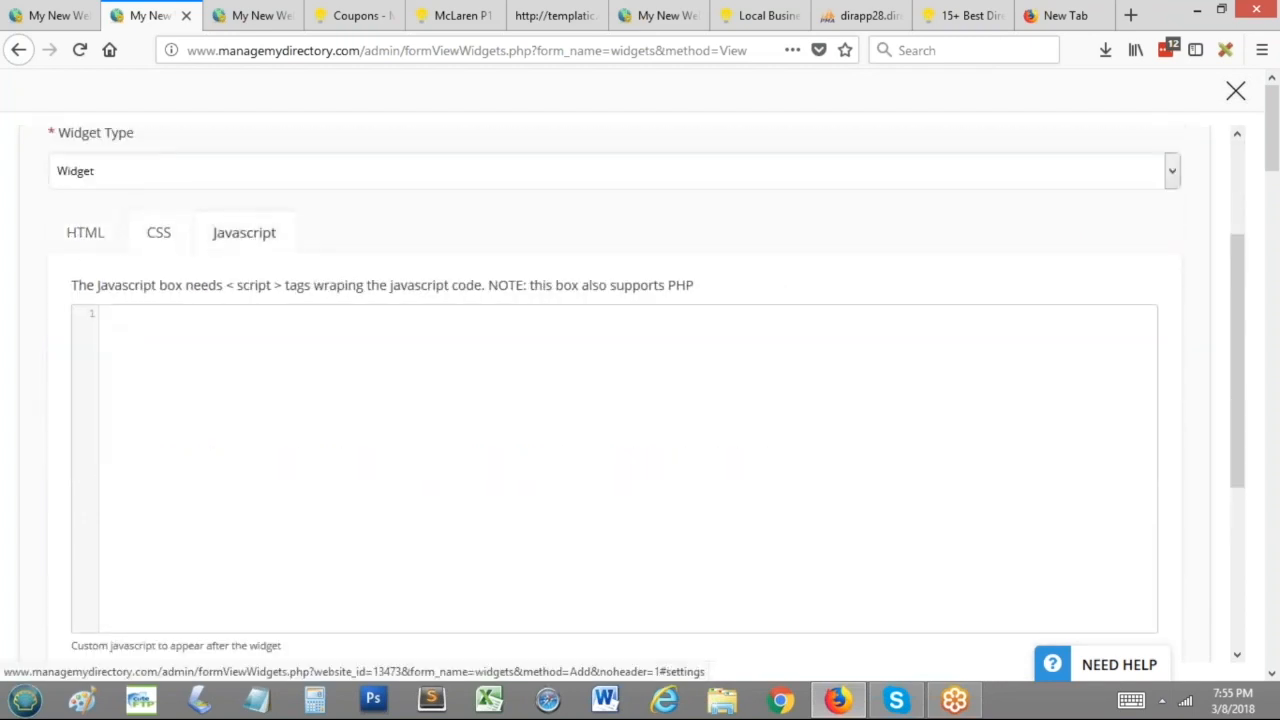
click(86, 236)
Step: Add a div with the class "module" to the widget's HTML code, leaving blank lines inside it
click(303, 419)
text(<)
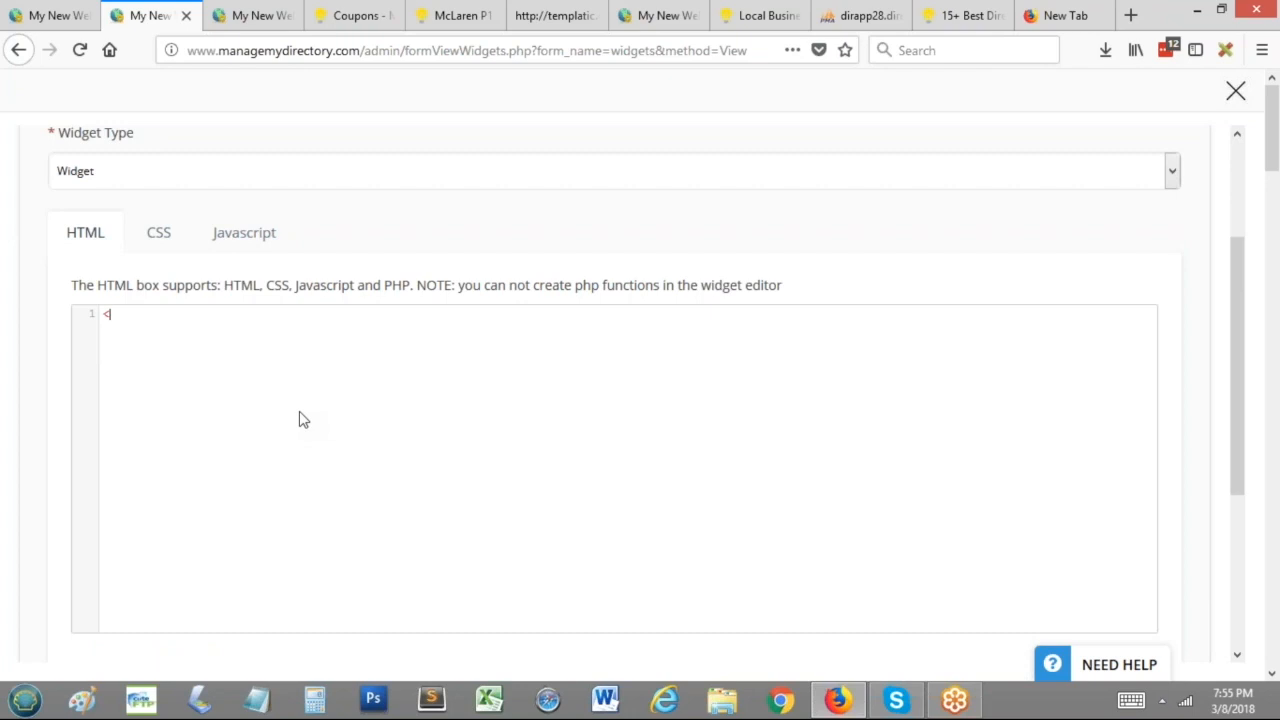
click(159, 232)
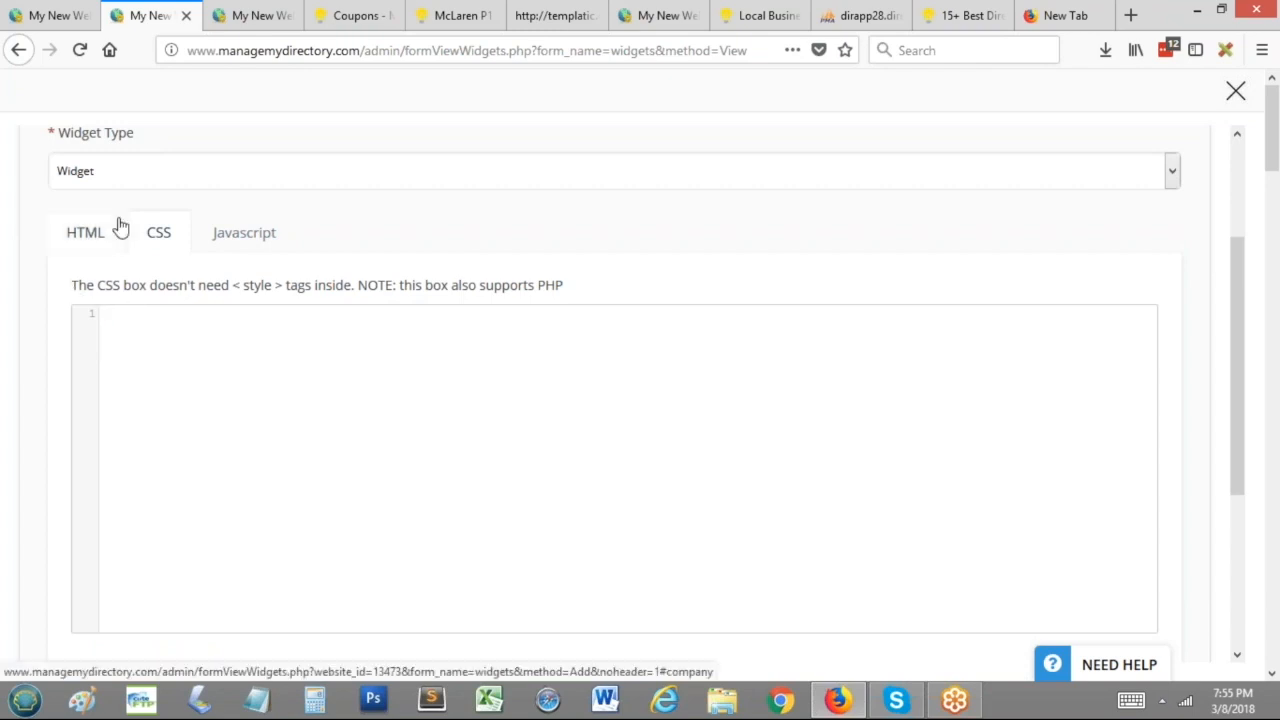
click(88, 232)
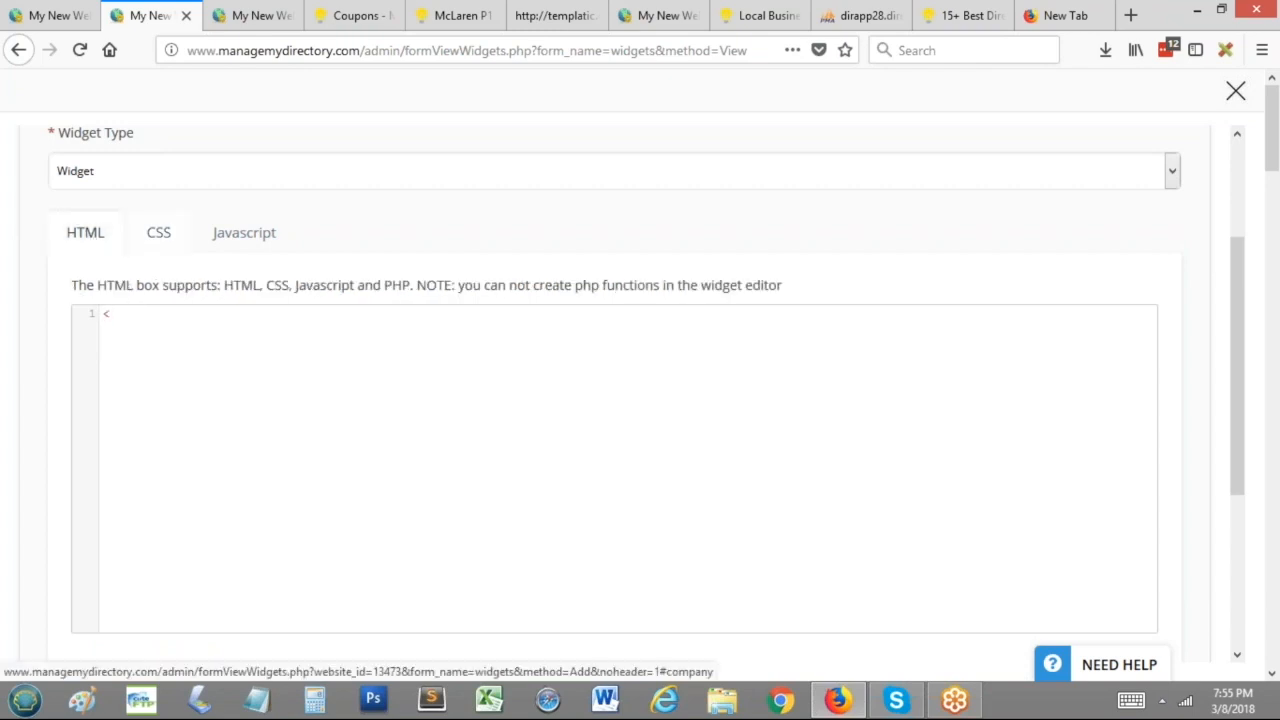
text(<div )
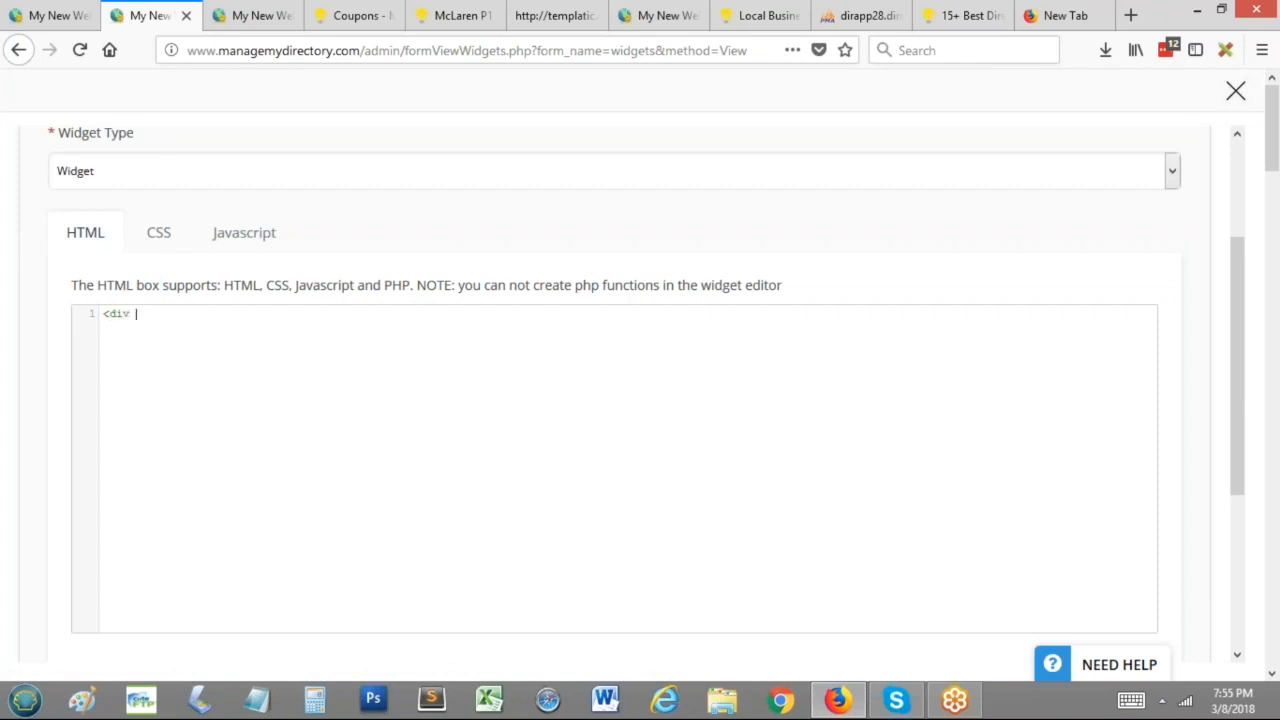
text(class="module">)
key(Return)
key(Return)
key(Return)
key(Up)
Step: Add an h3 heading reading "Sample Widget" inside the module div
text(<h3>)
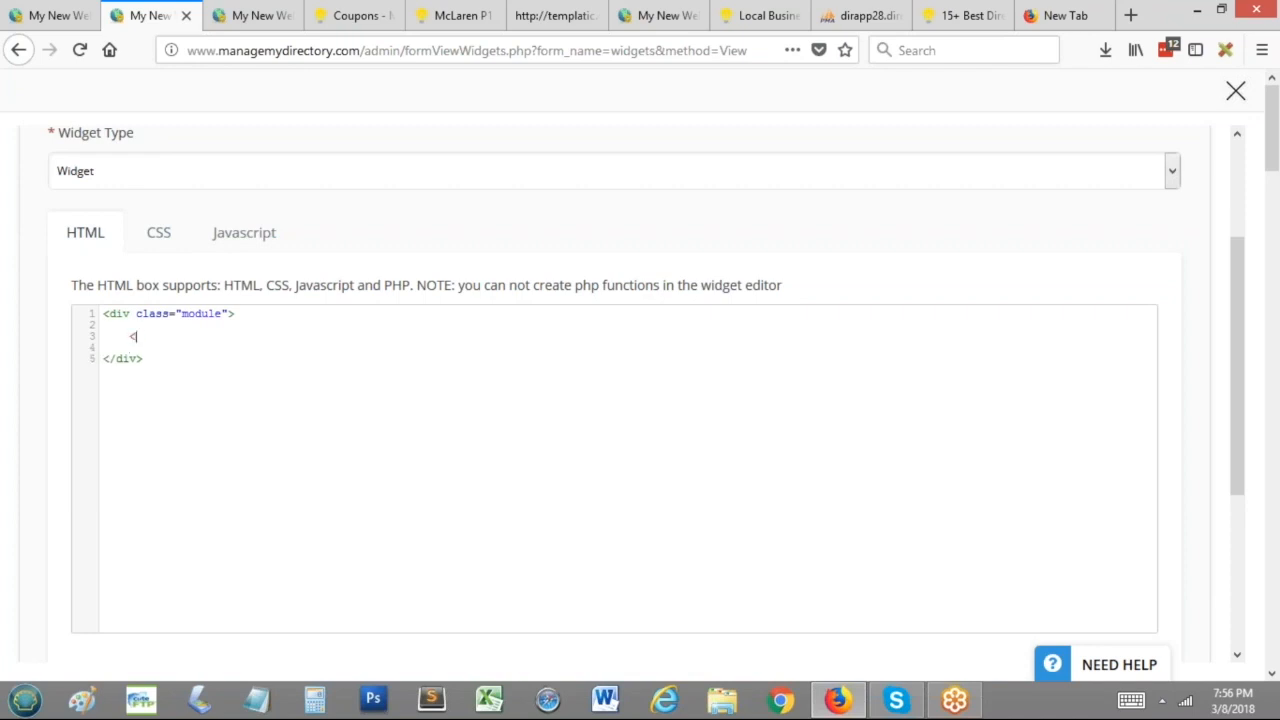
key(Return)
key(Return)
key(Up)
text(Sam)
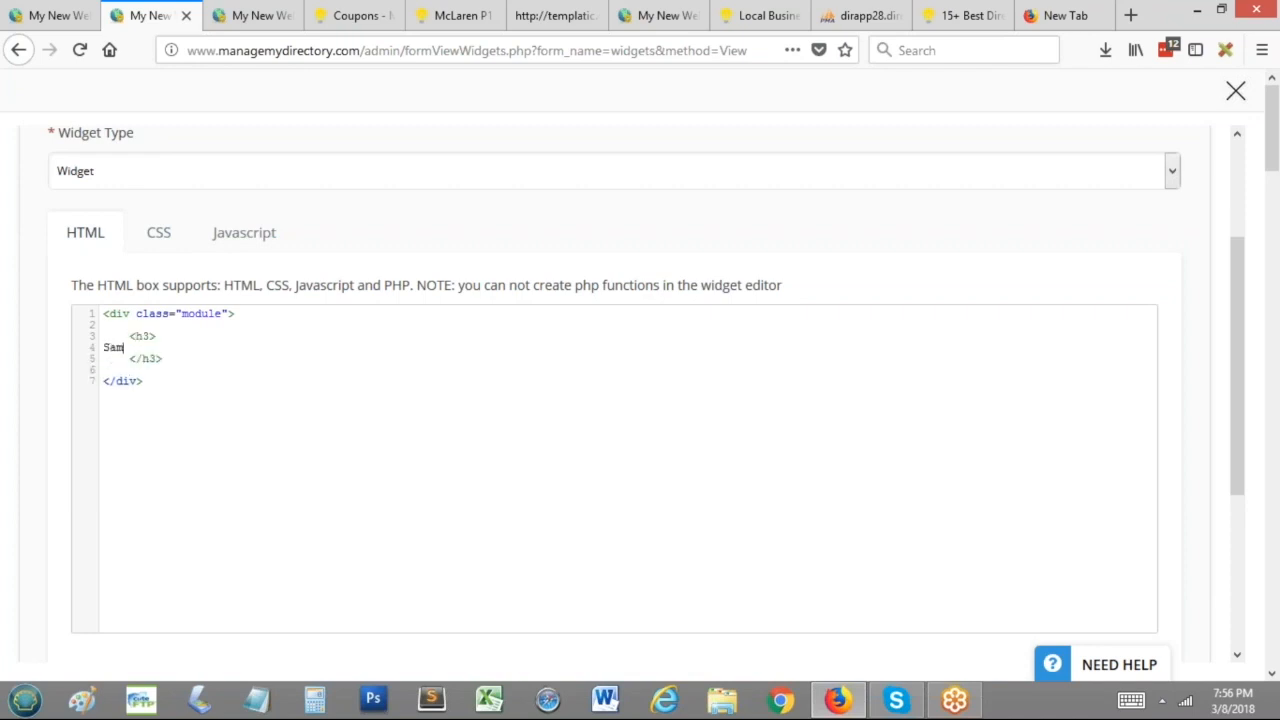
text(ple Widget)
Step: Review the widget's code and name, and save the new widget
click(234, 247)
click(65, 238)
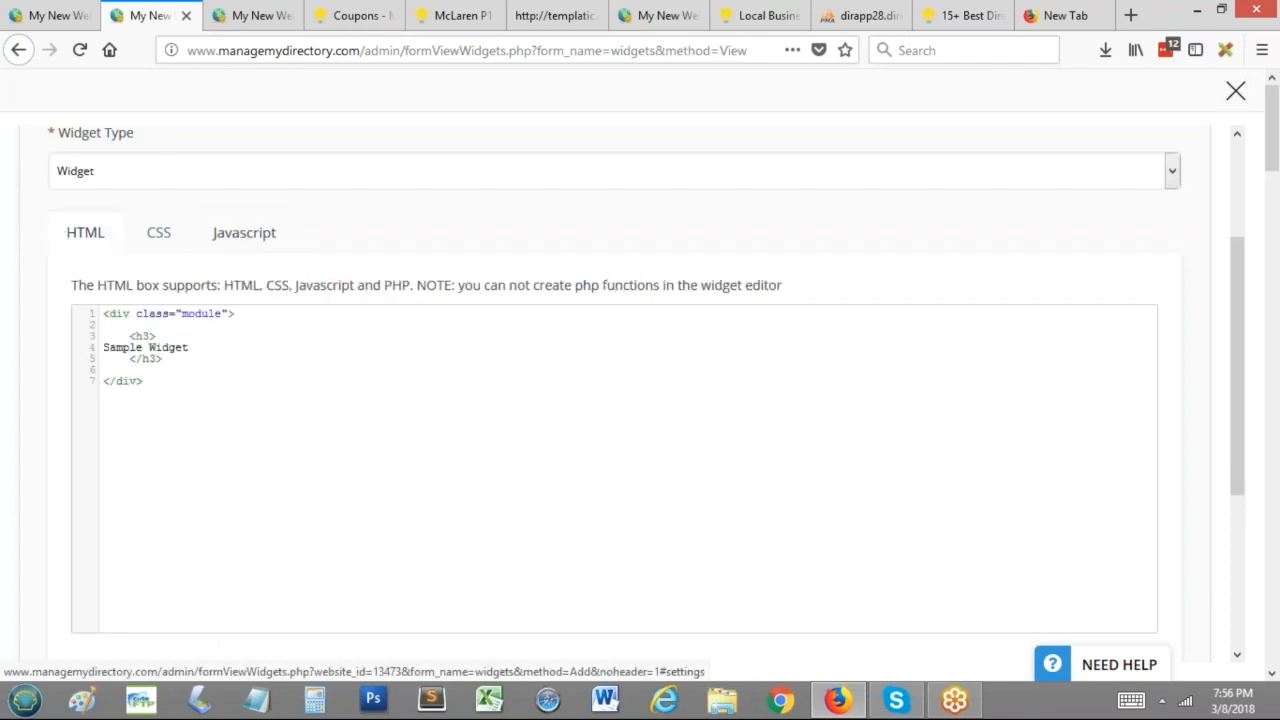
scroll(640, 400, up, 3)
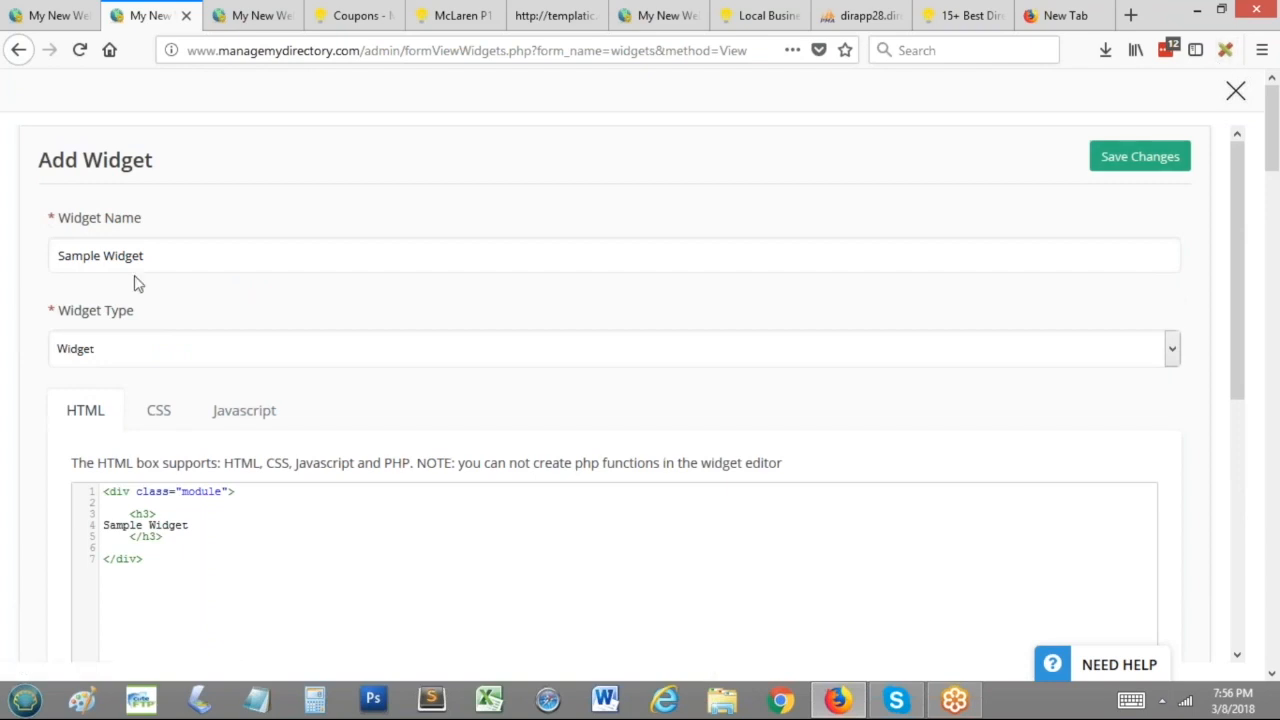
click(1116, 162)
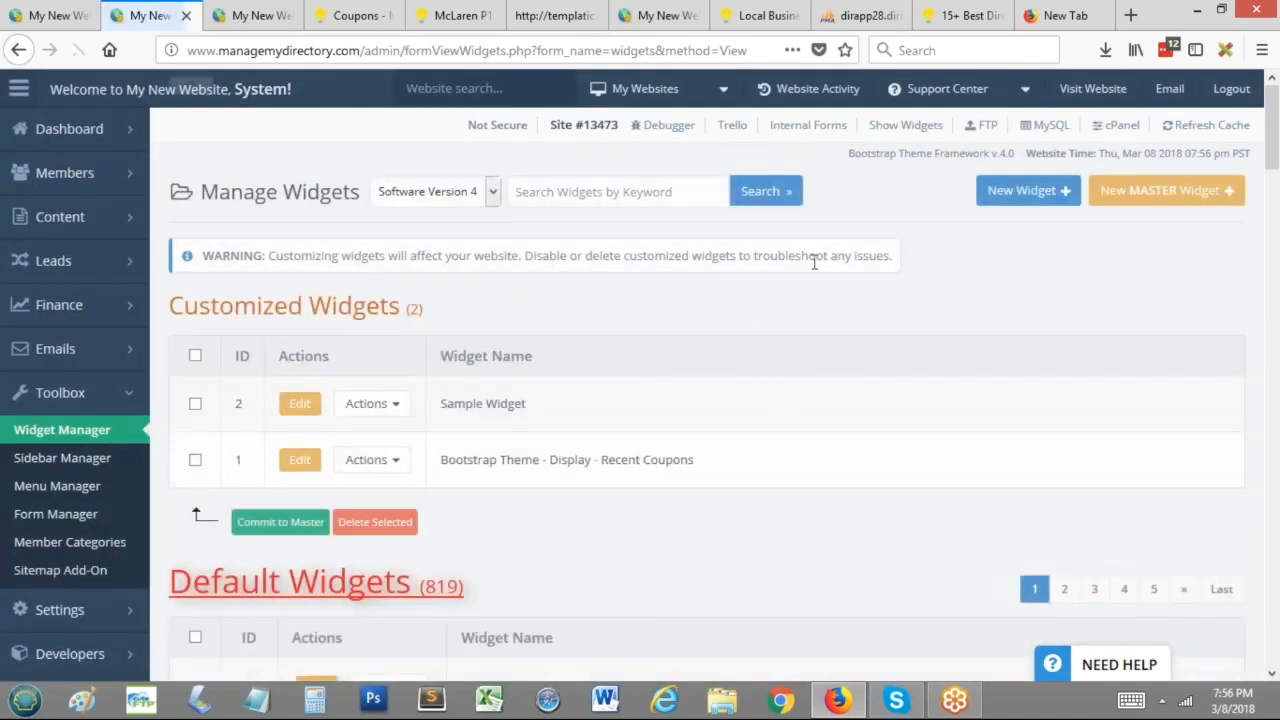
Step: Open Sample Widget from the Customized Widgets list for editing
scroll(540, 278, down, 2)
scroll(497, 258, up, 1)
click(299, 314)
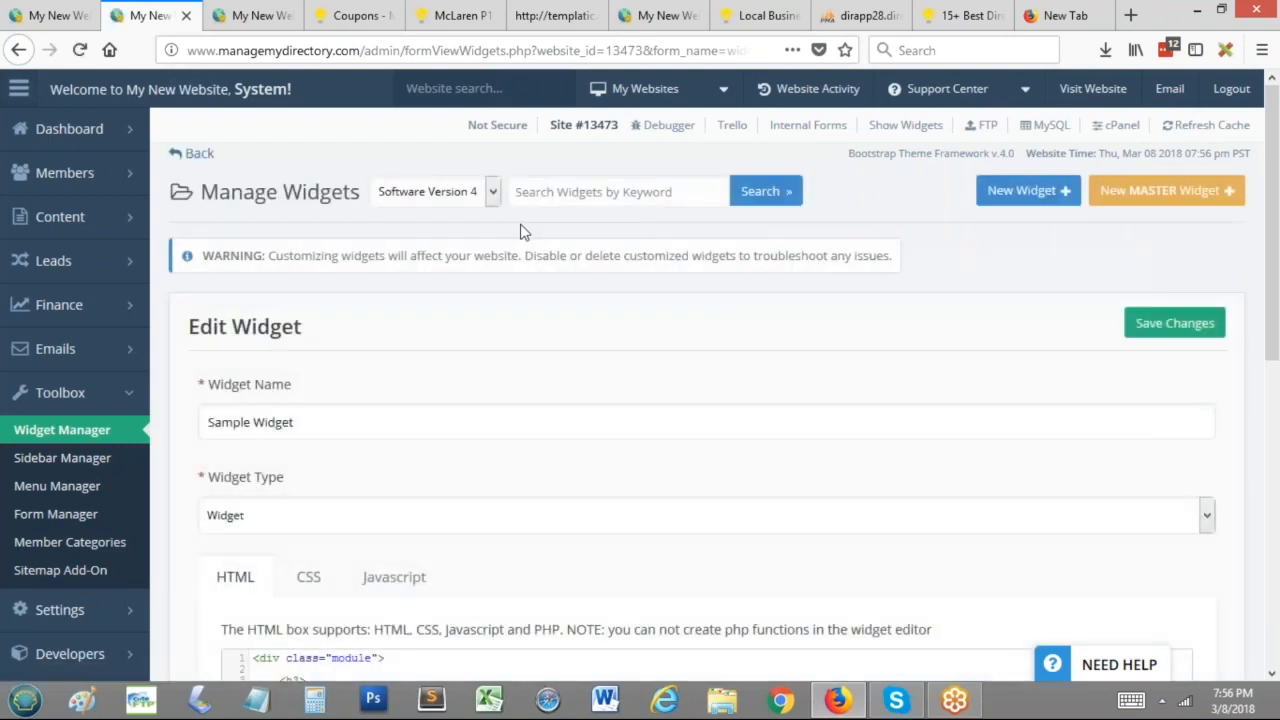
Step: Copy Sample Widget's PHP code and its [widget=Sample Widget] shortcode
scroll(170, 296, down, 5)
scroll(170, 296, down, 3)
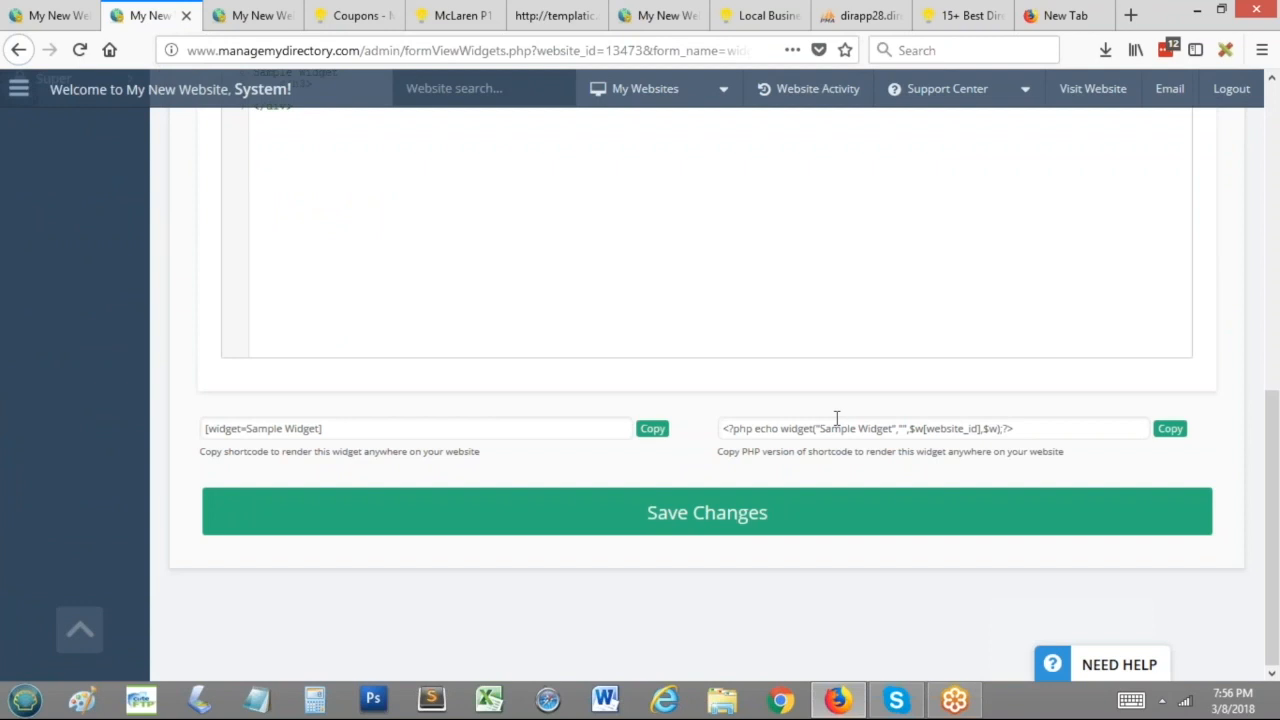
click(840, 421)
drag(207, 429, 309, 429)
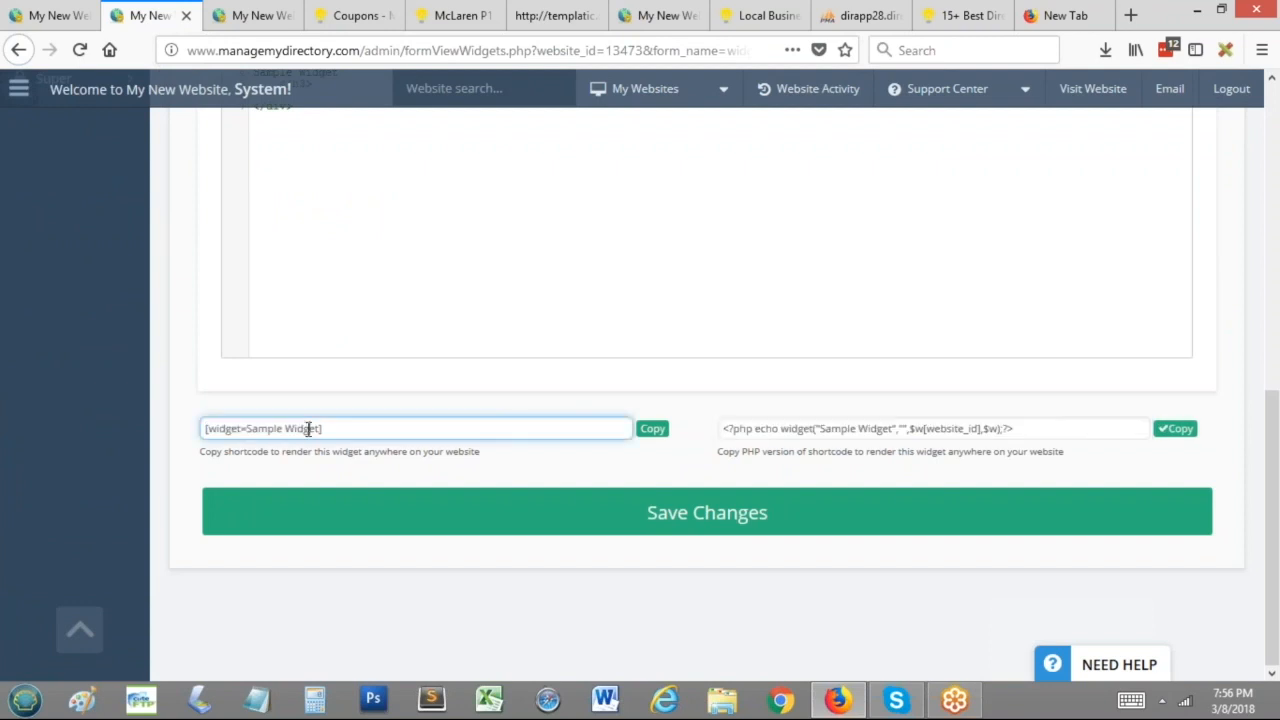
click(1170, 433)
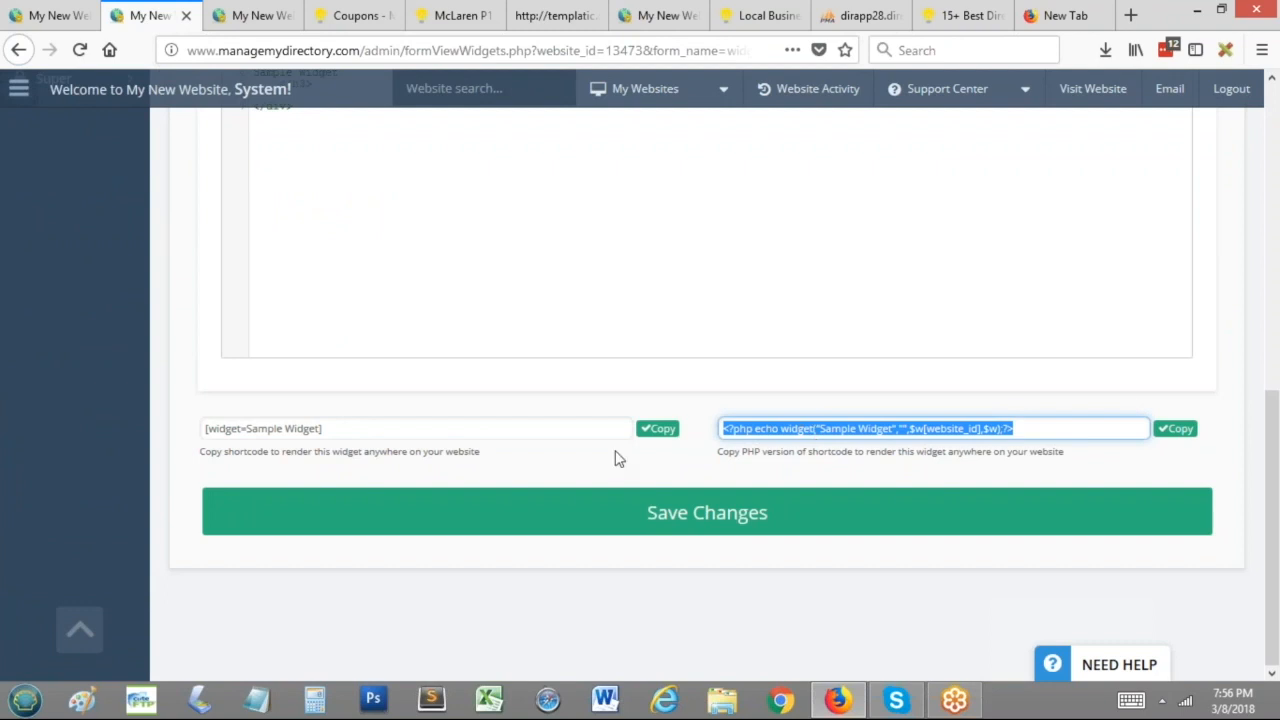
click(652, 432)
Step: Open the Widget Manager in a separate browser tab and view the Sample Member Listing profile reached from the coupons page
scroll(640, 437, up, 3)
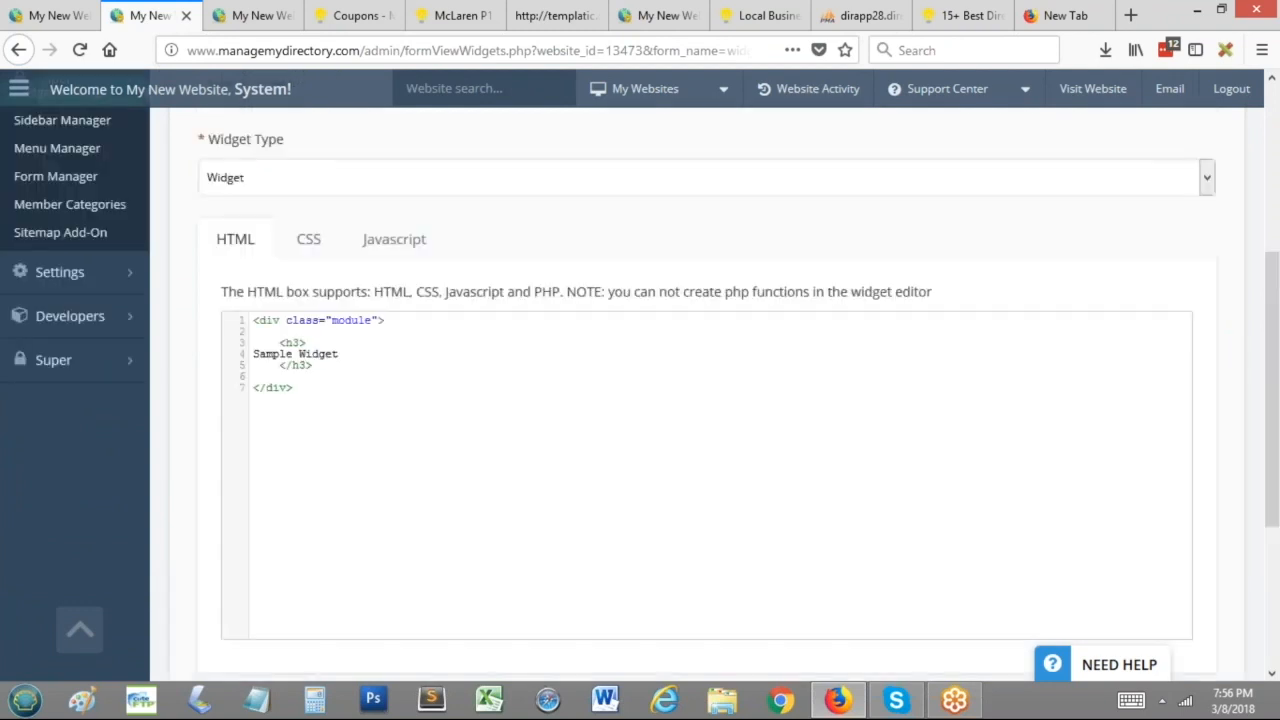
scroll(640, 400, up, 3)
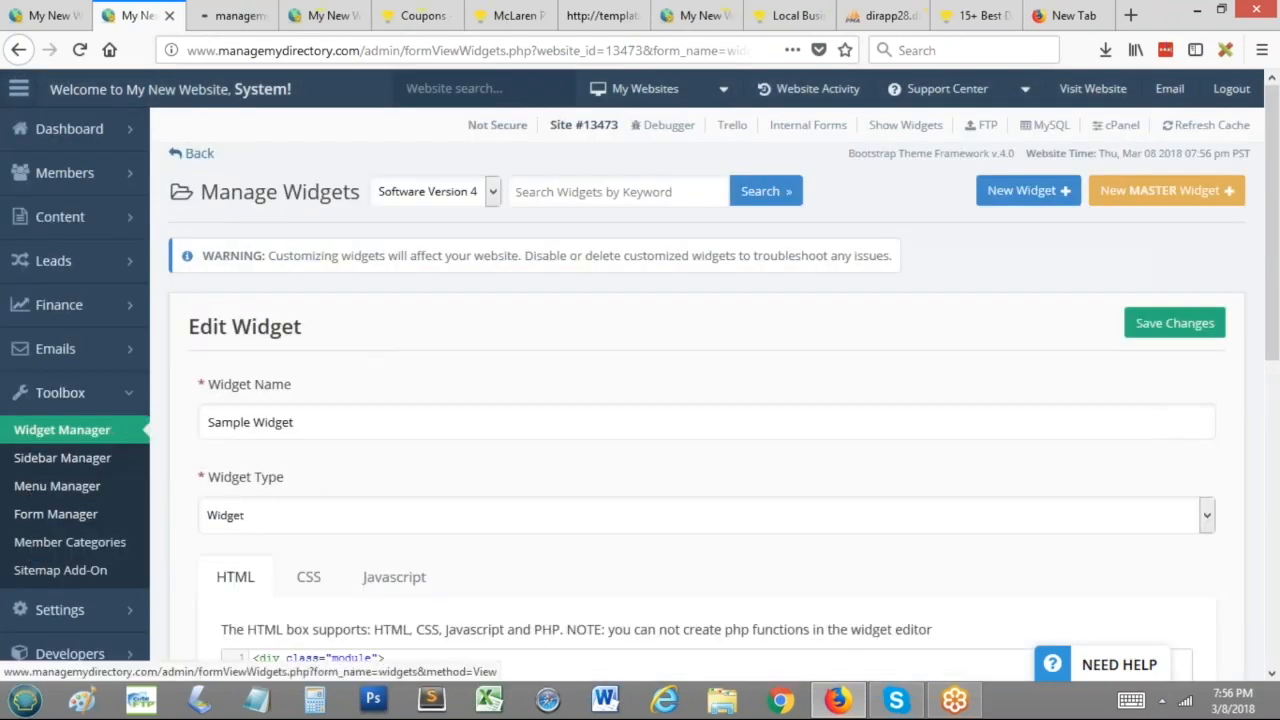
click(423, 15)
click(512, 15)
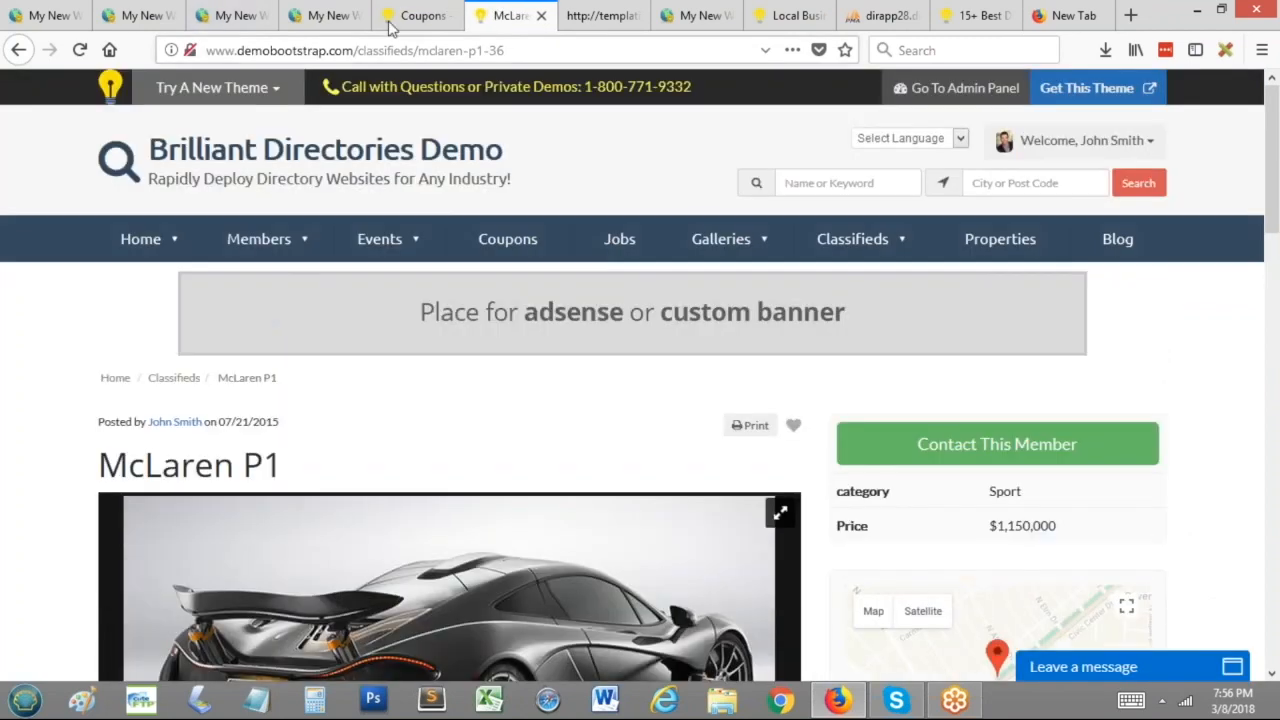
click(418, 15)
click(1098, 336)
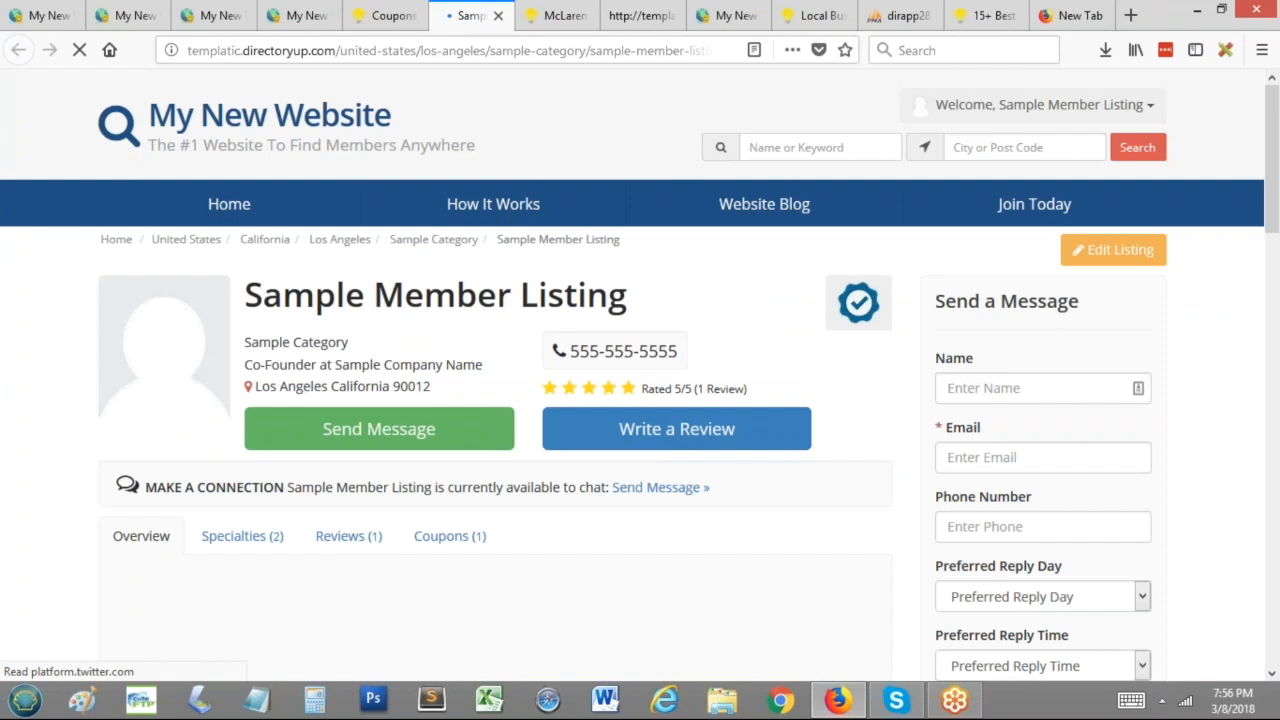
scroll(640, 376, down, 1)
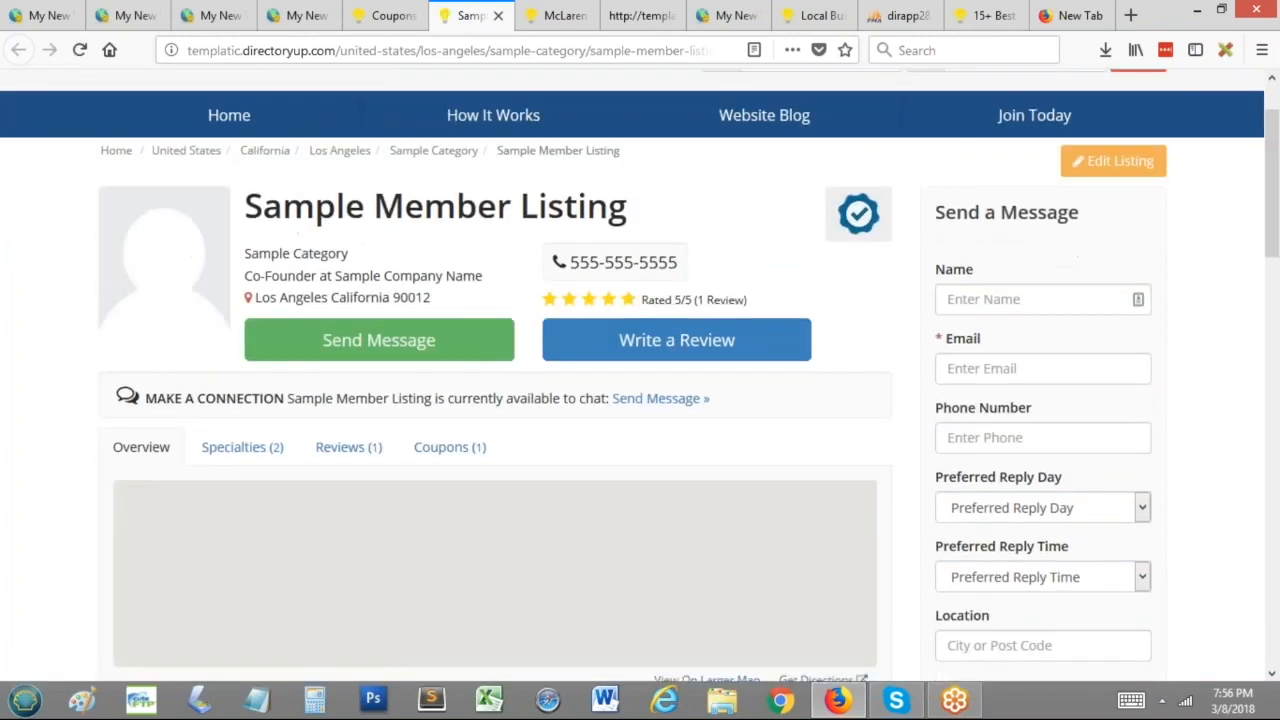
Step: Open the Coupon TItle post from the coupons listed on the Sample Member Listing profile
scroll(514, 396, down, 1)
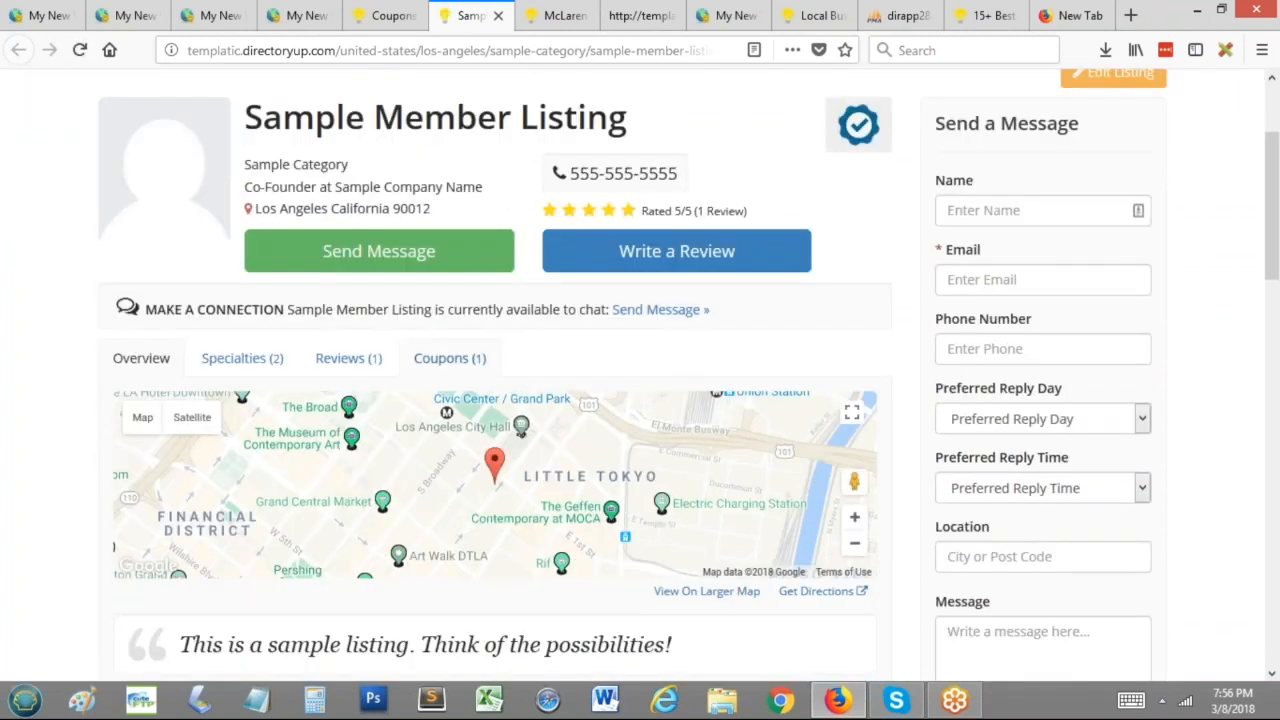
click(450, 358)
scroll(450, 360, down, 1)
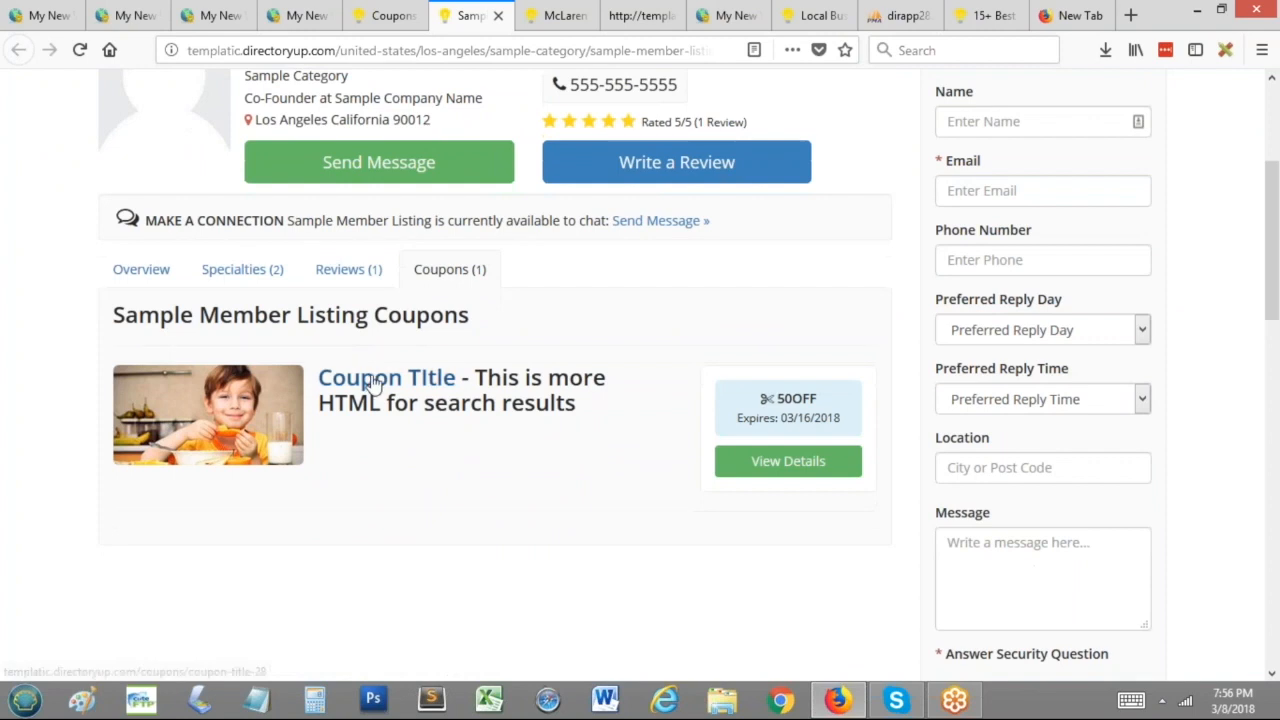
click(365, 385)
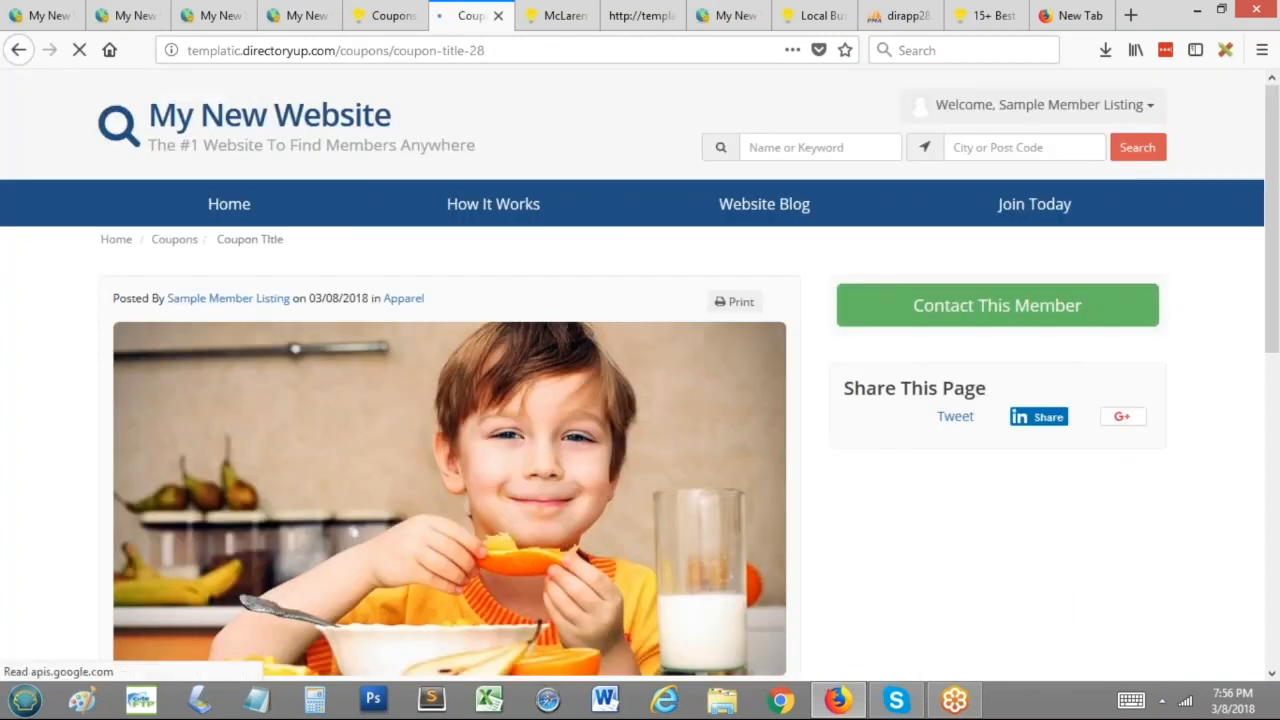
Step: Visit the website from the admin dashboard in a separate browser tab and return to the coupon's detail page
click(300, 16)
click(1094, 86)
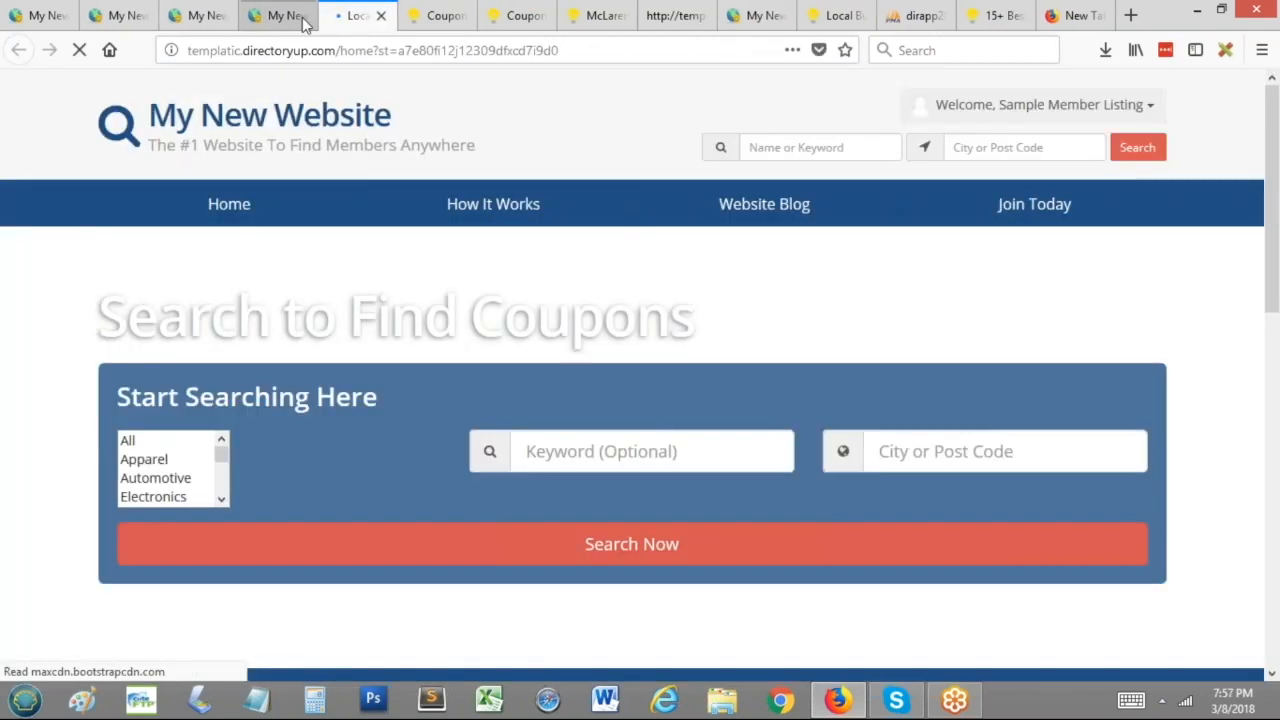
click(285, 15)
click(520, 15)
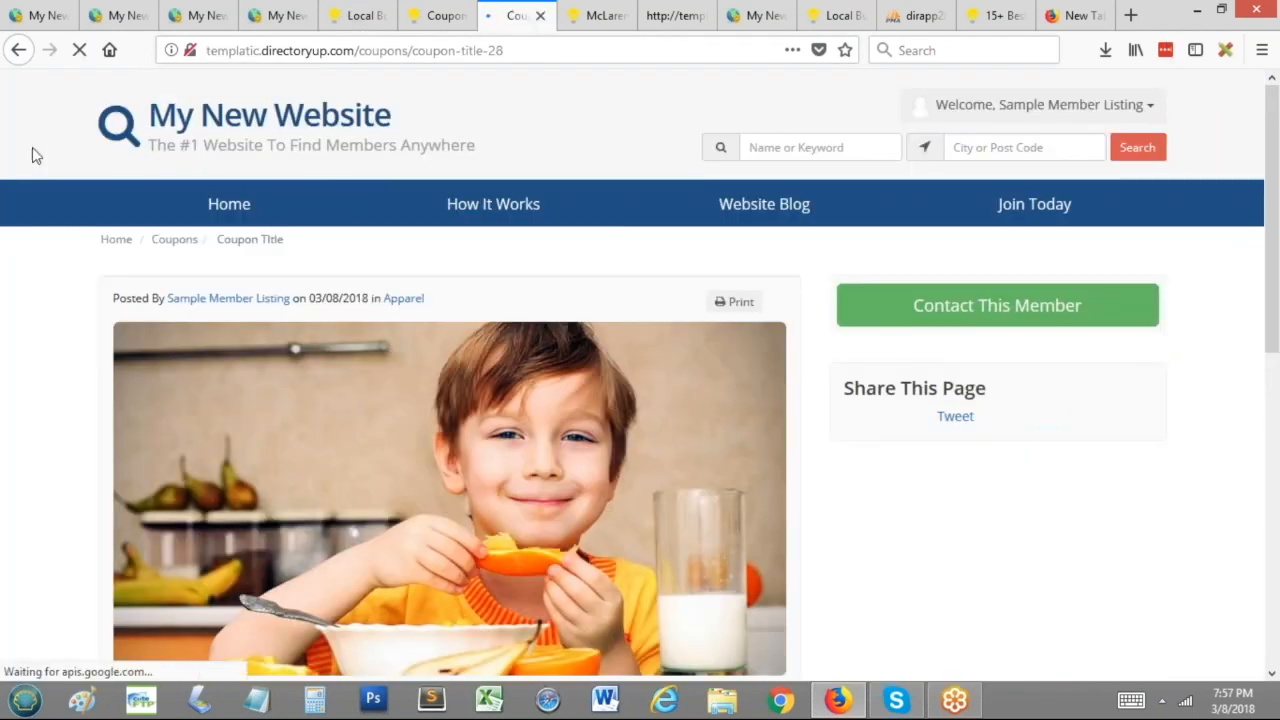
Step: Show the widgets on the coupon's detail page and identify the name of its sidebar
click(26, 116)
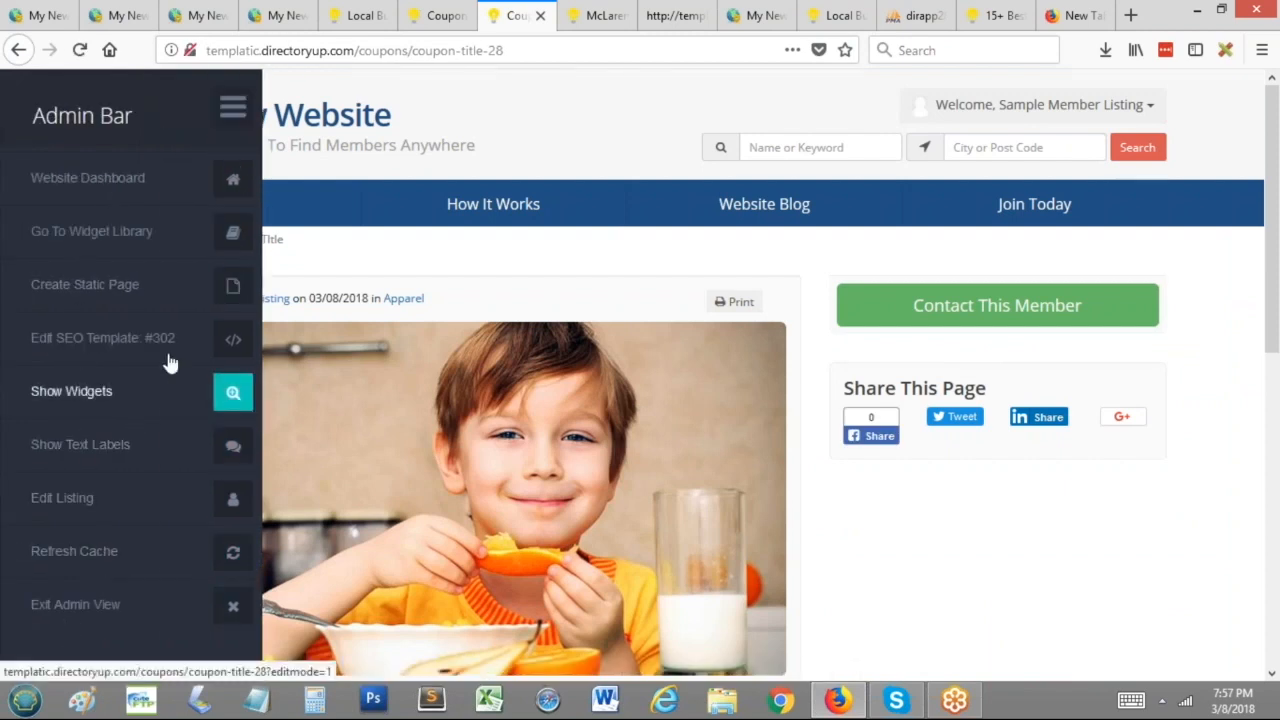
click(80, 398)
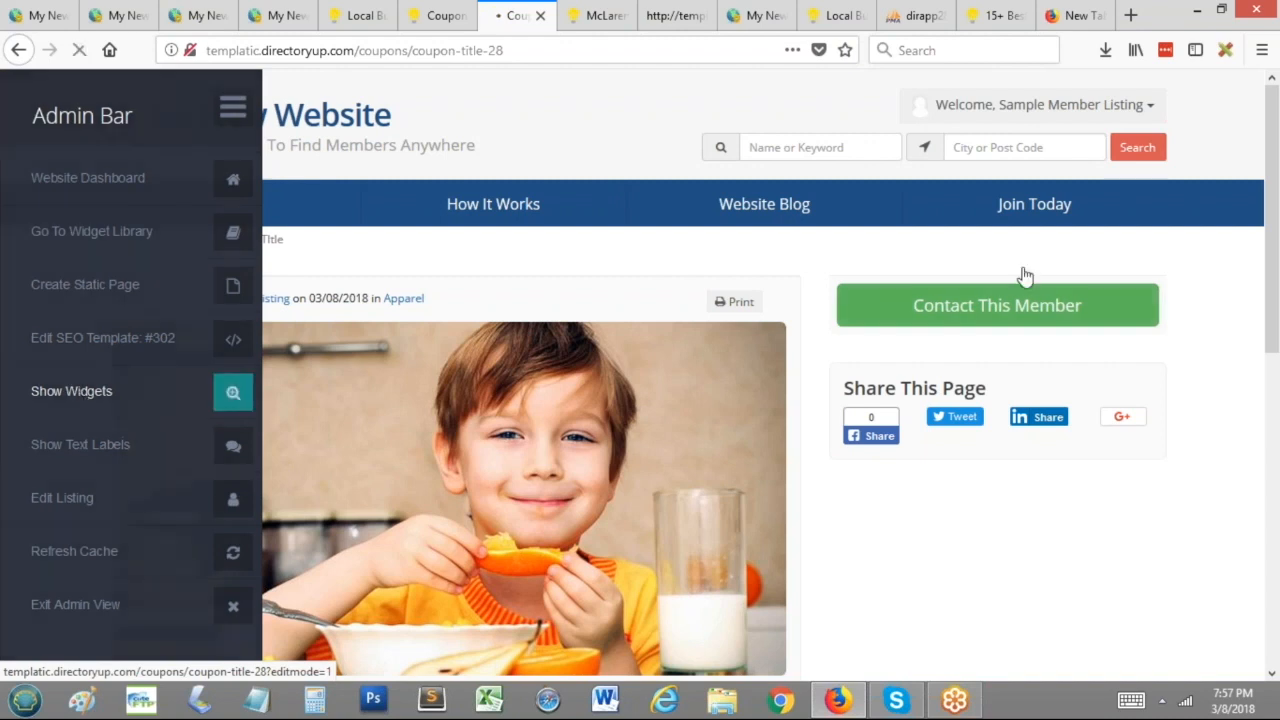
scroll(965, 317, down, 4)
scroll(968, 315, down, 5)
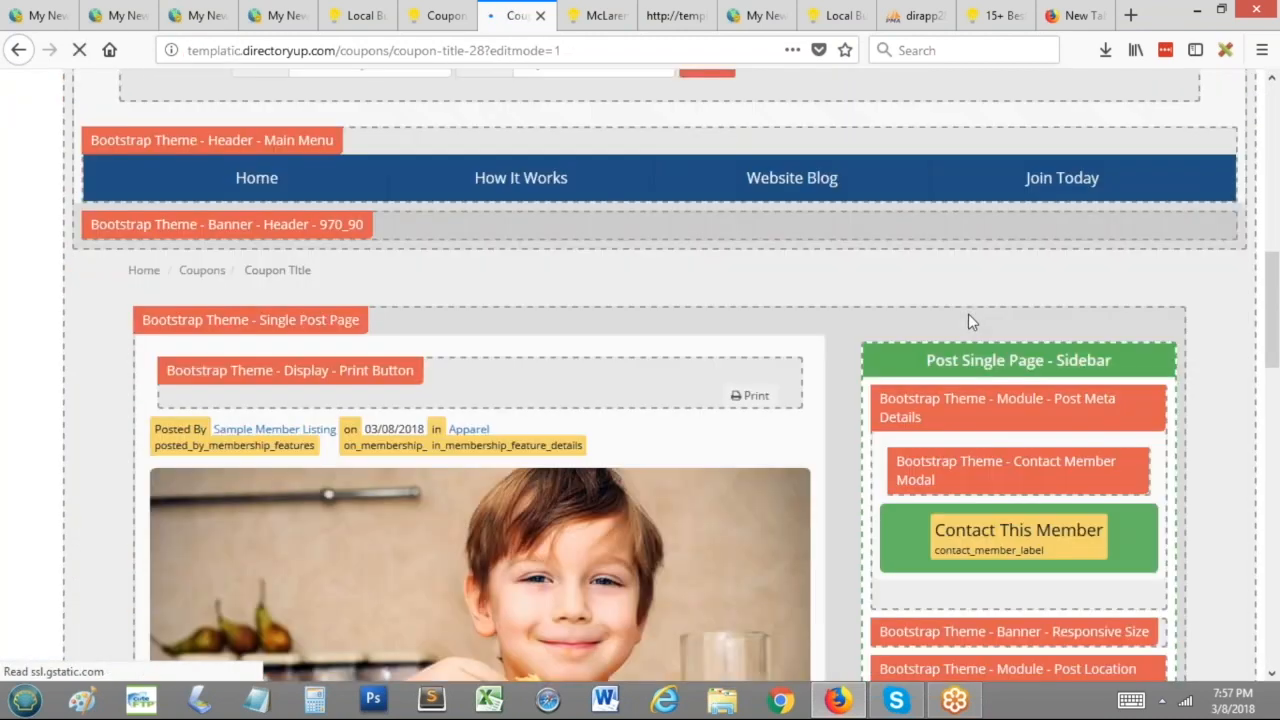
drag(928, 273, 1137, 268)
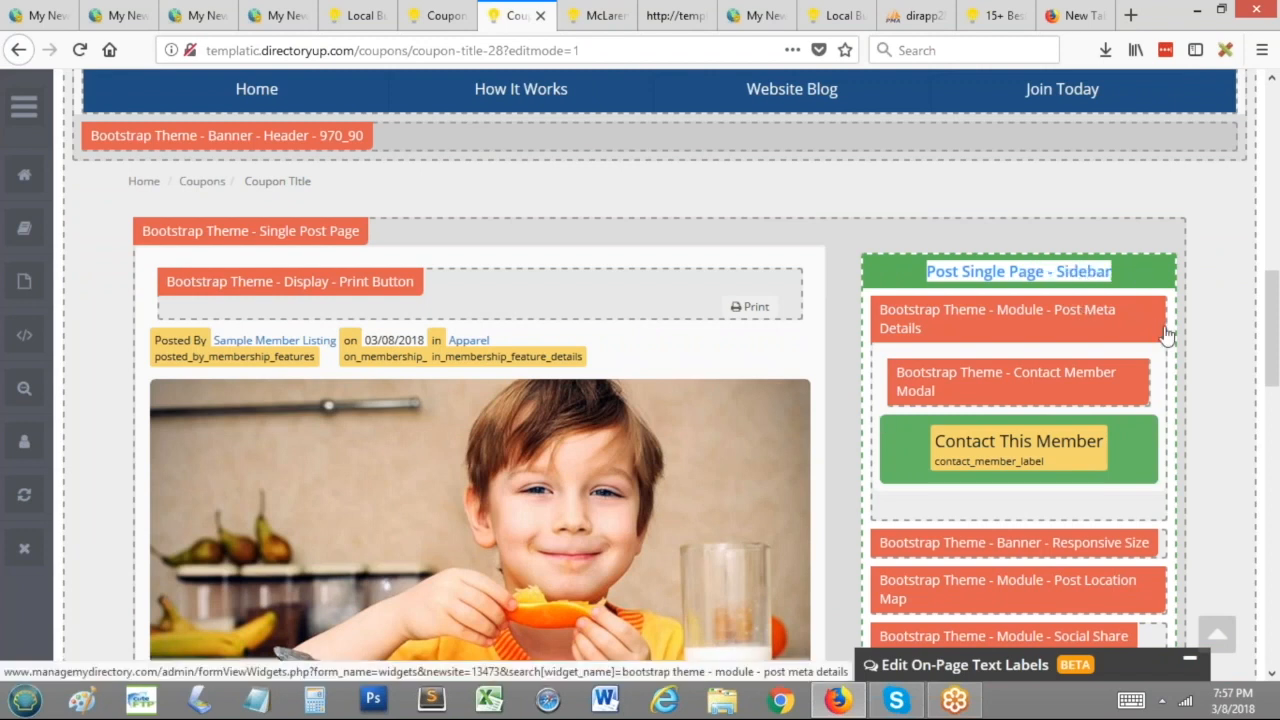
Step: Open the Post Single Page sidebar for editing from the My Sidebars list
click(195, 15)
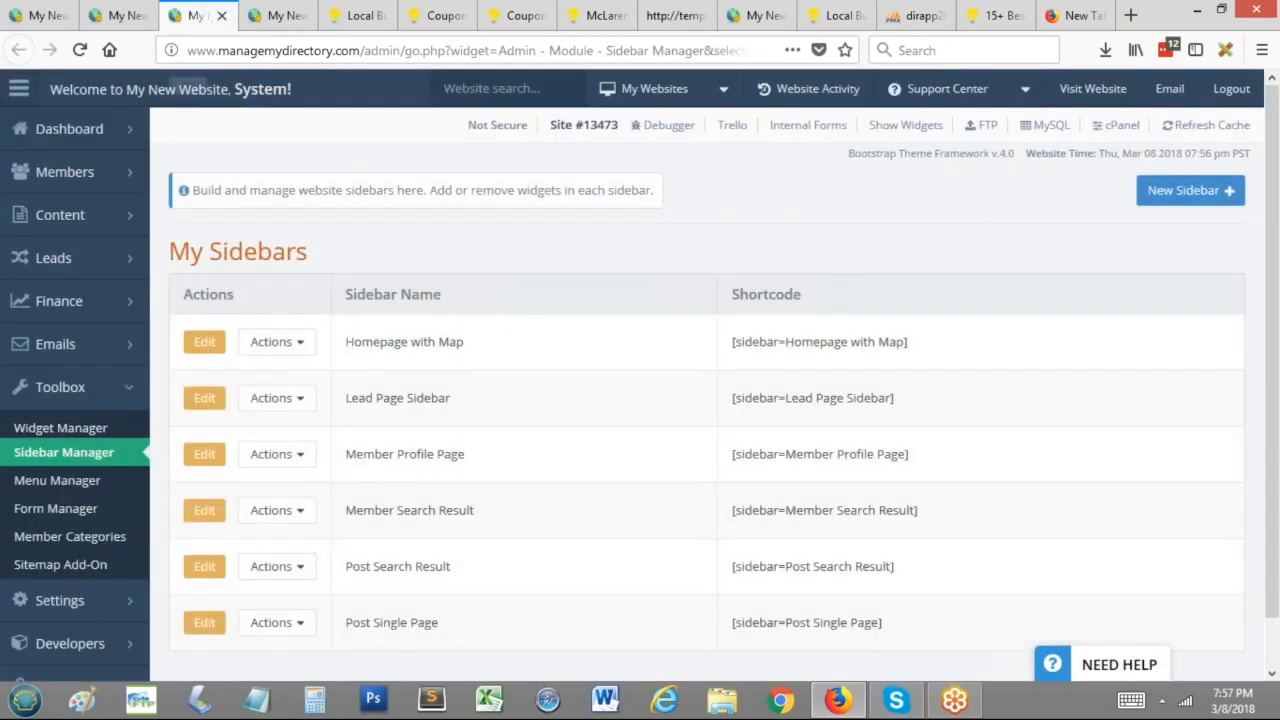
scroll(576, 386, down, 1)
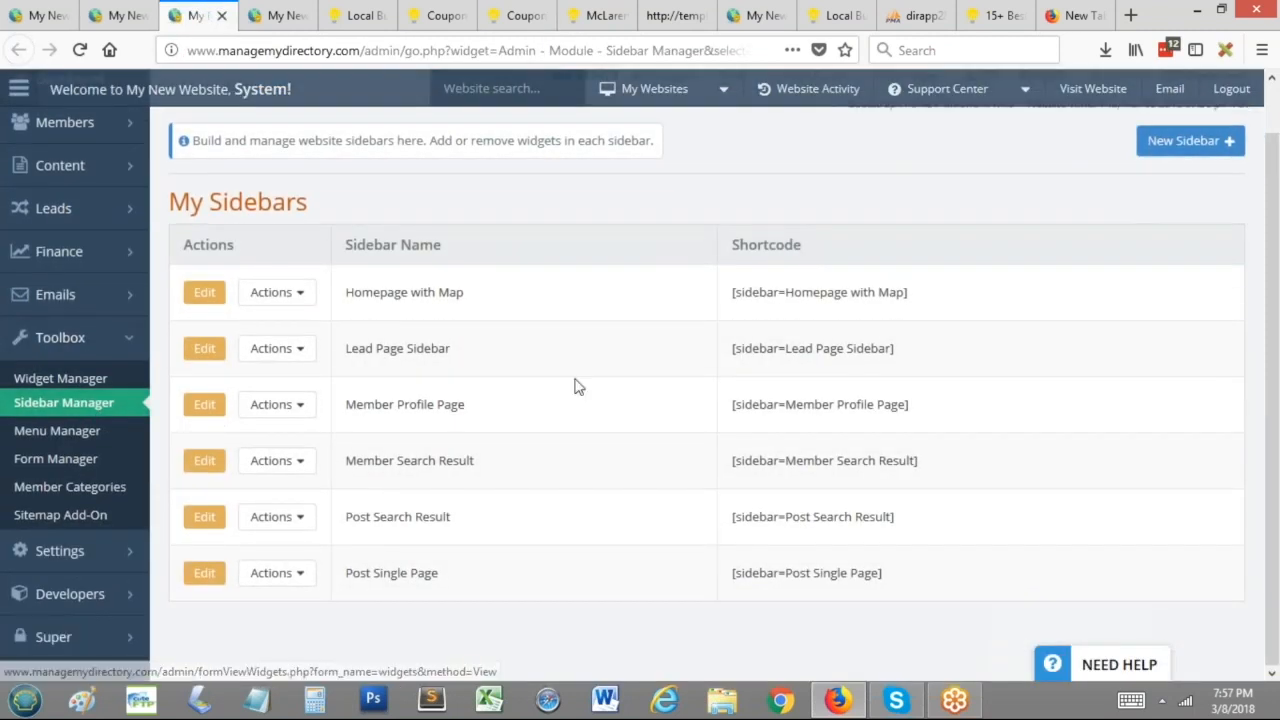
drag(350, 572, 446, 566)
double_click(428, 584)
triple_click(428, 572)
click(204, 572)
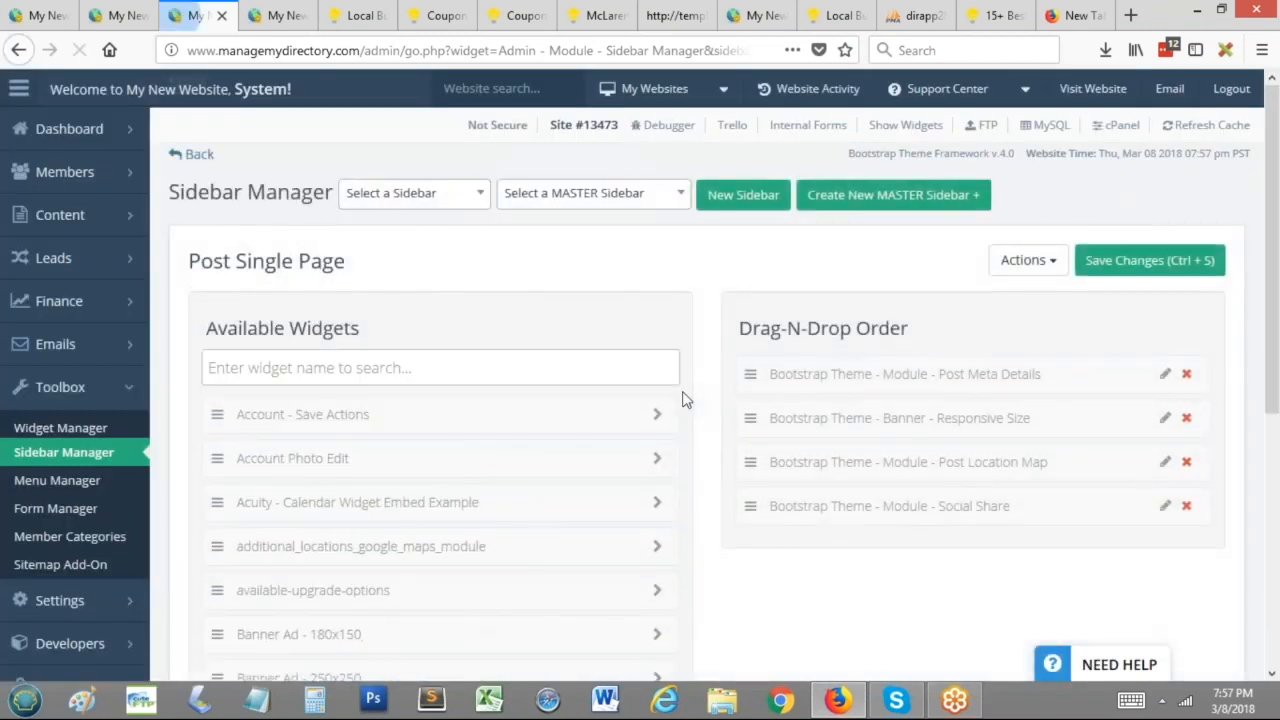
Step: Search the available widgets for Sample Widget, place it first in the Post Single Page sidebar, and save the sidebar
click(282, 350)
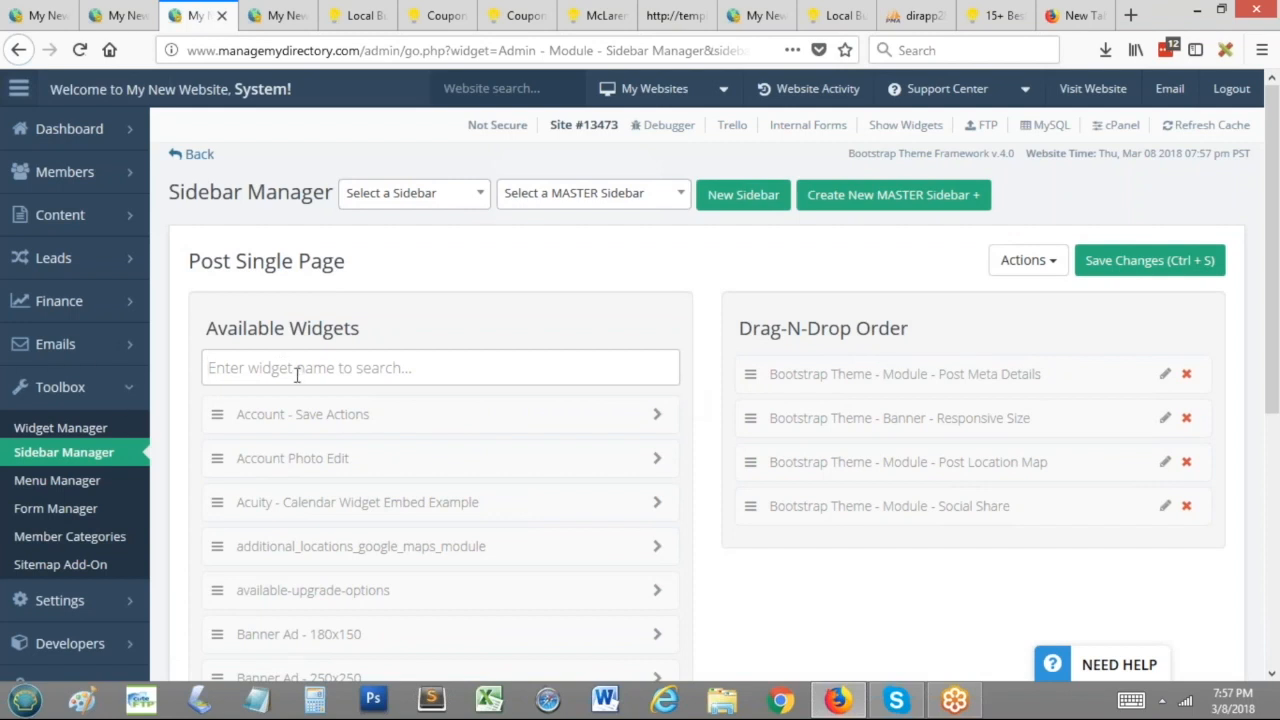
text([widget=Sample Widget])
drag(267, 372, 177, 369)
key(BackSpace)
key(End)
key(BackSpace)
drag(347, 408, 811, 372)
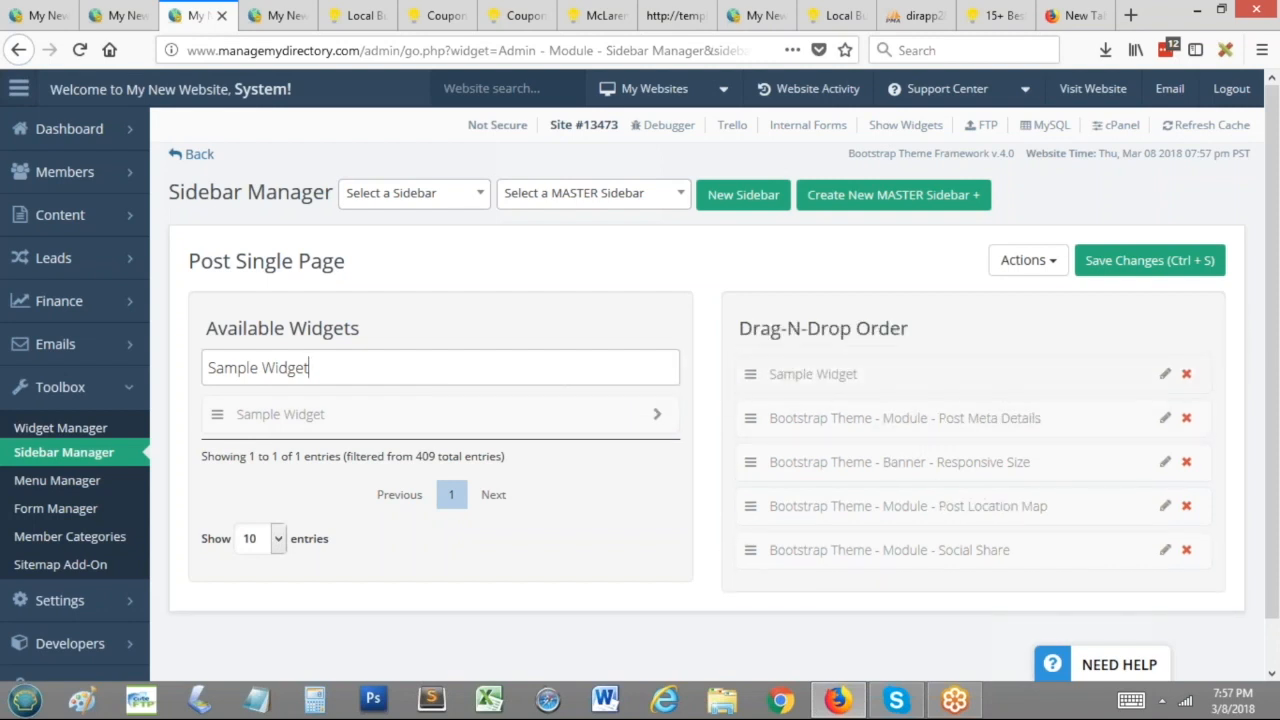
click(1150, 262)
Step: Turn off the widget view on the coupon's detail page and check its sidebar for Sample Widget
click(335, 12)
click(425, 12)
click(515, 12)
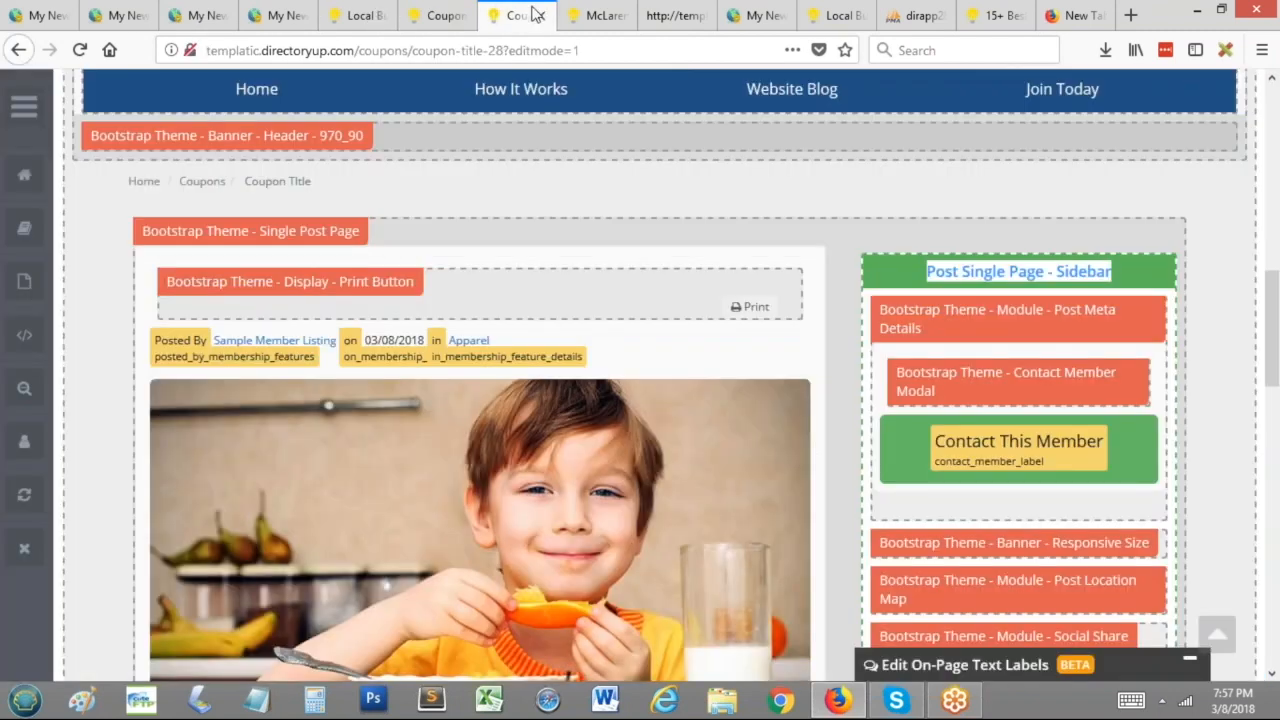
click(24, 395)
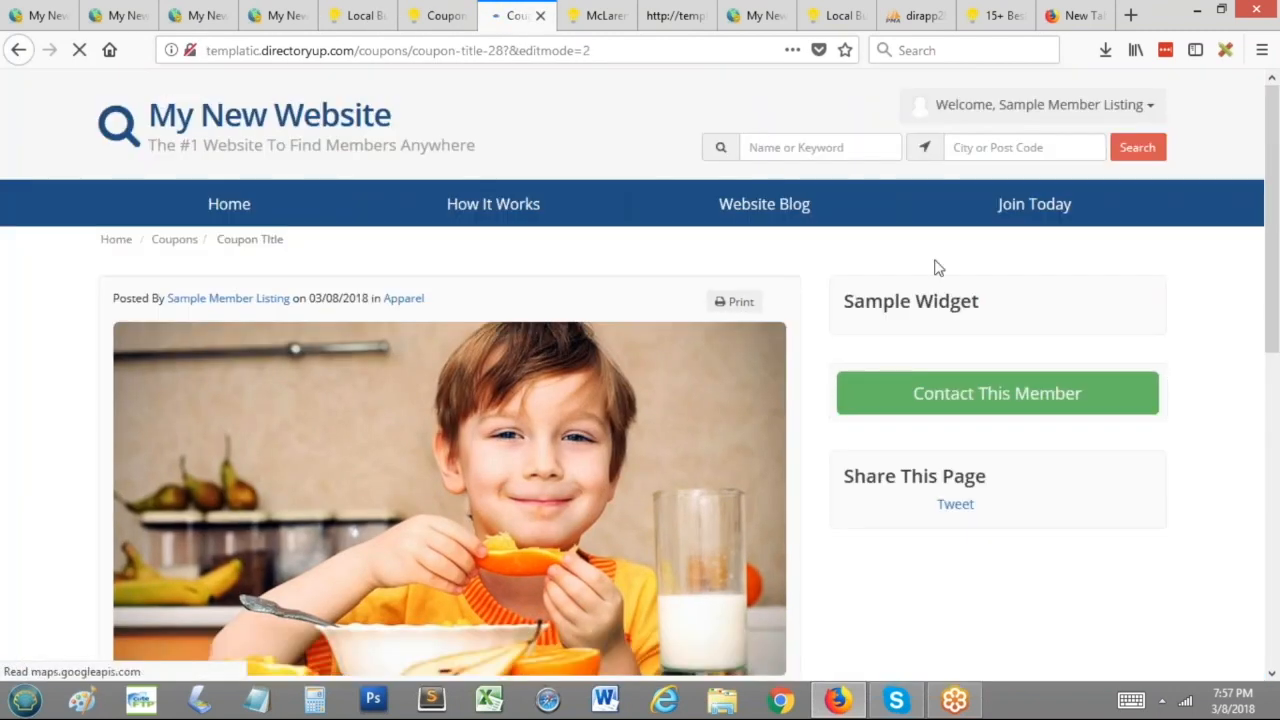
drag(846, 299, 998, 303)
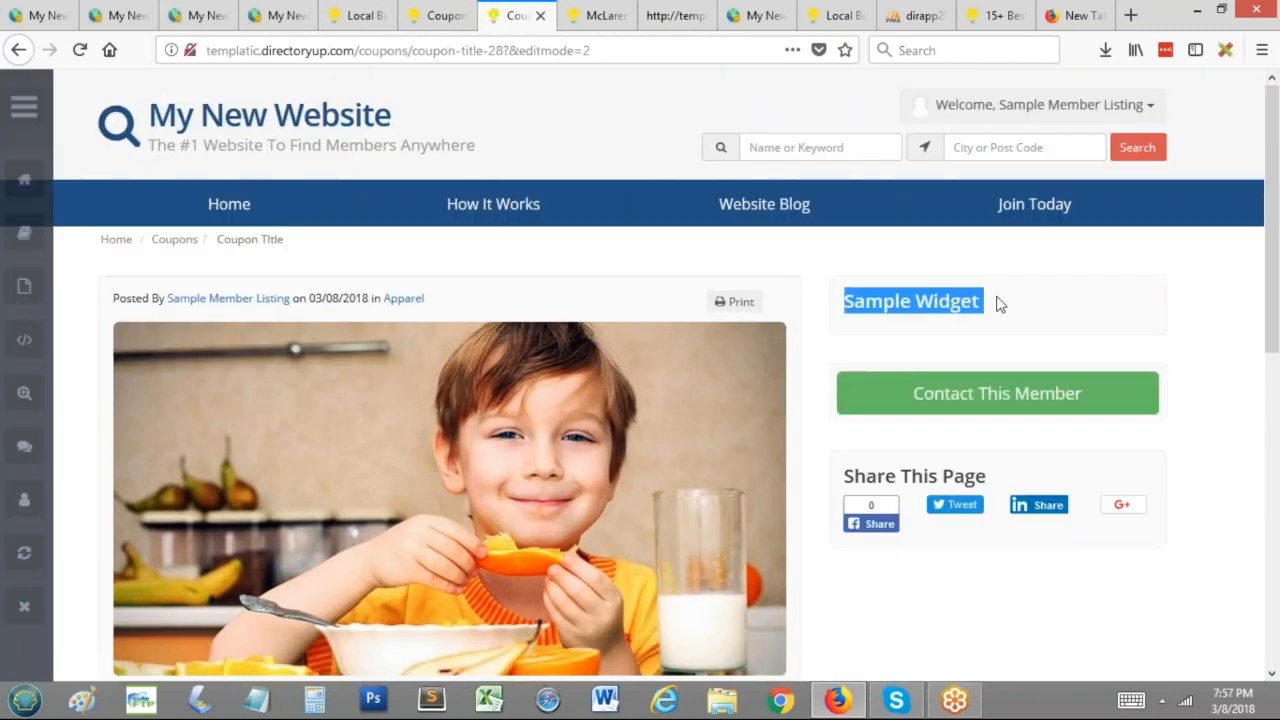
click(958, 321)
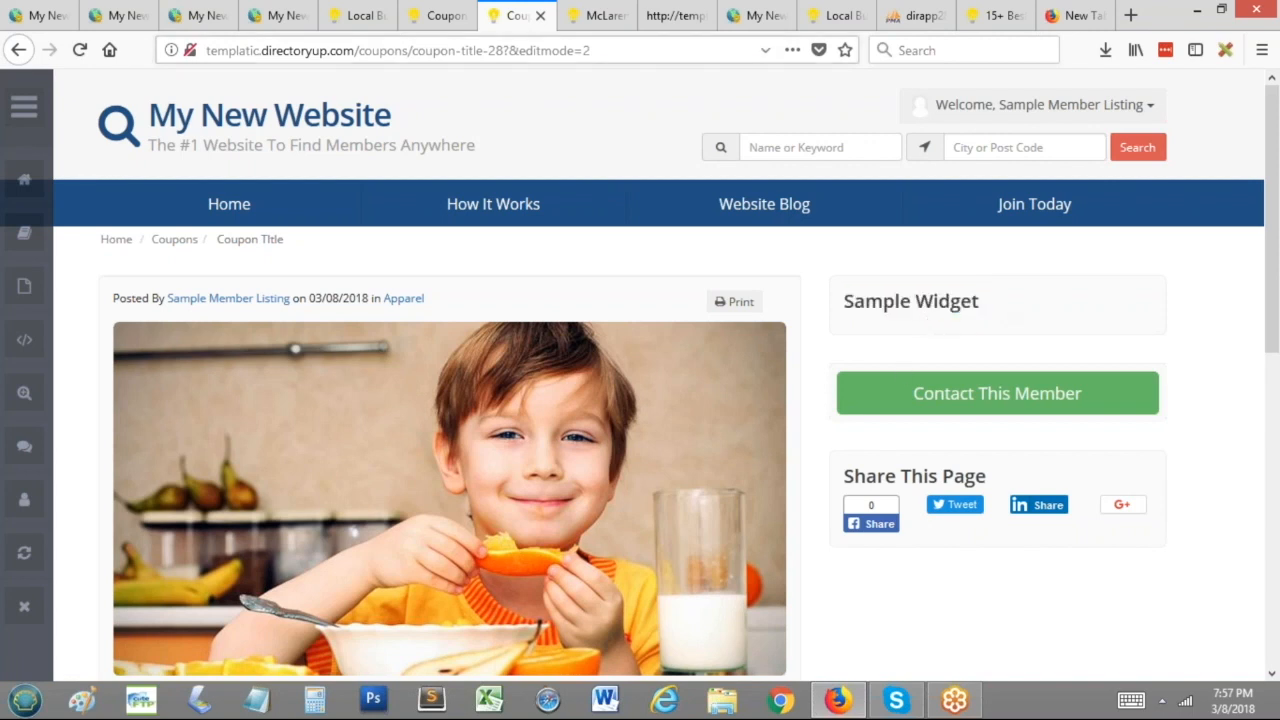
Step: Open the Coupon post type from the post settings and display its Detail Page Design settings
click(118, 15)
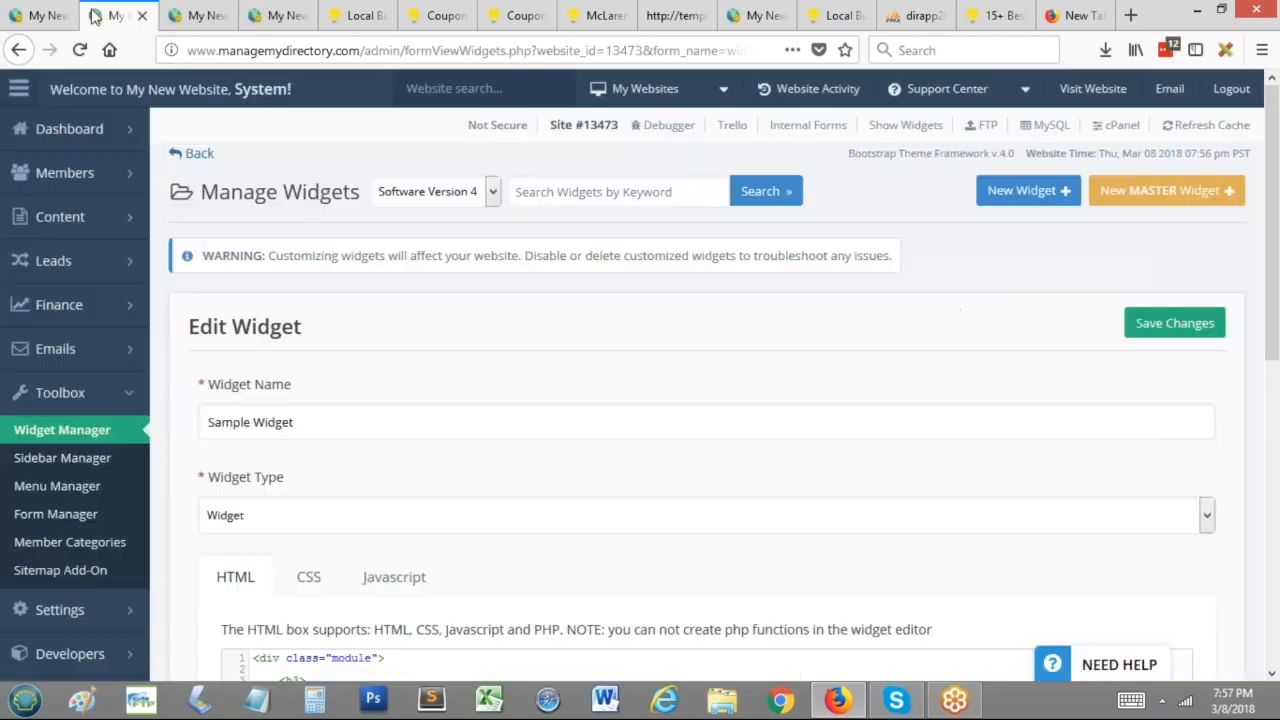
click(135, 216)
click(43, 350)
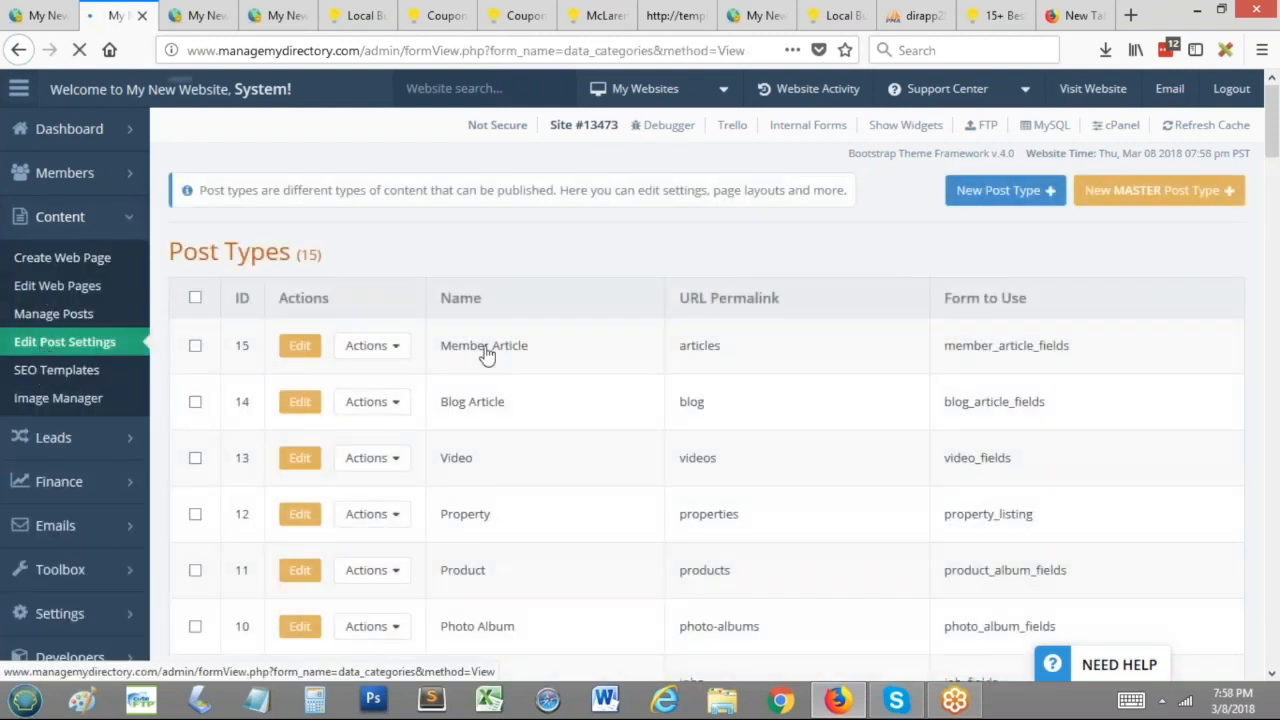
scroll(557, 394, down, 3)
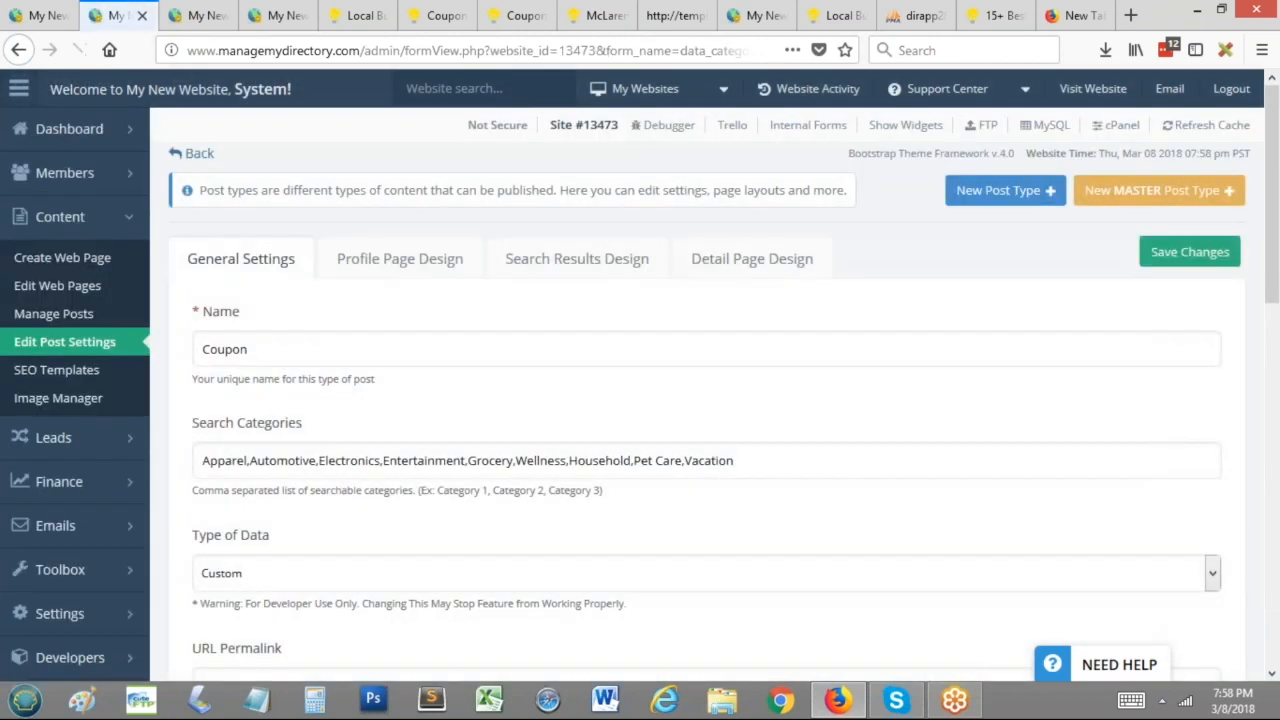
click(676, 270)
scroll(222, 322, down, 2)
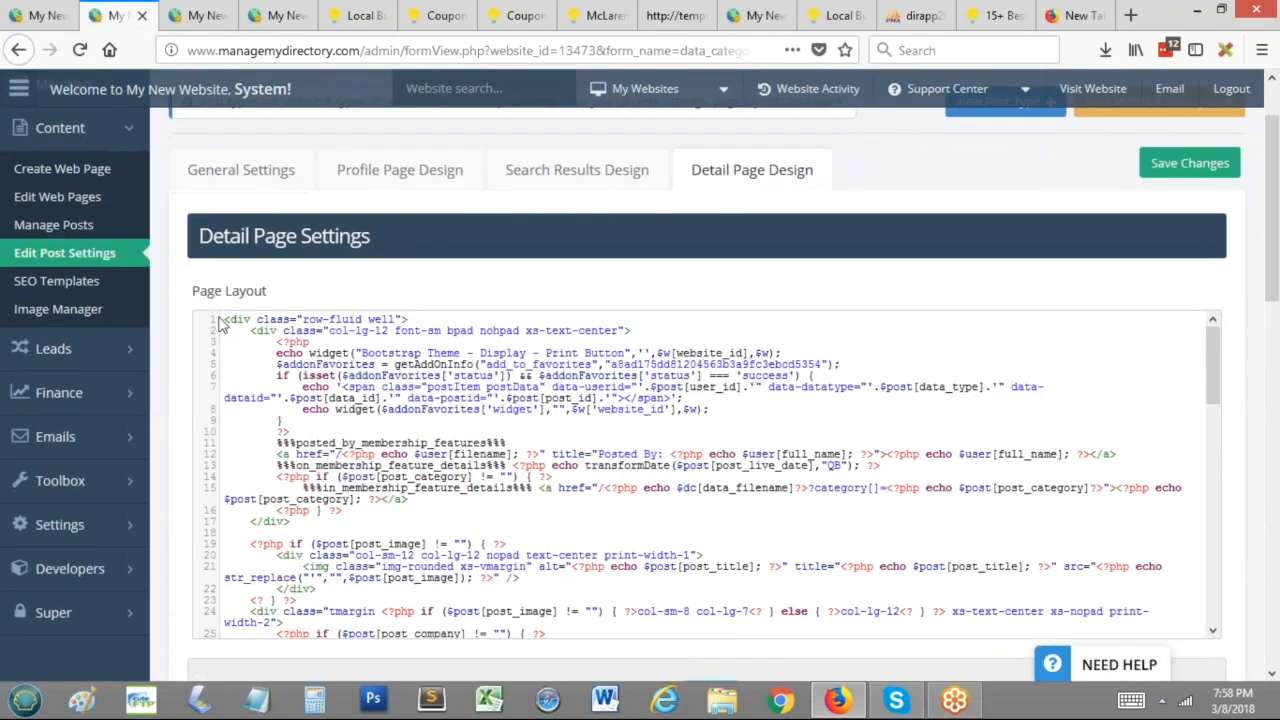
Step: Insert the [widget=Sample Widget] shortcode above the first line of the Coupon detail page layout code and save the changes
key(Return)
key(Return)
key(Up)
key(Up)
text([widget=Sample Widget])
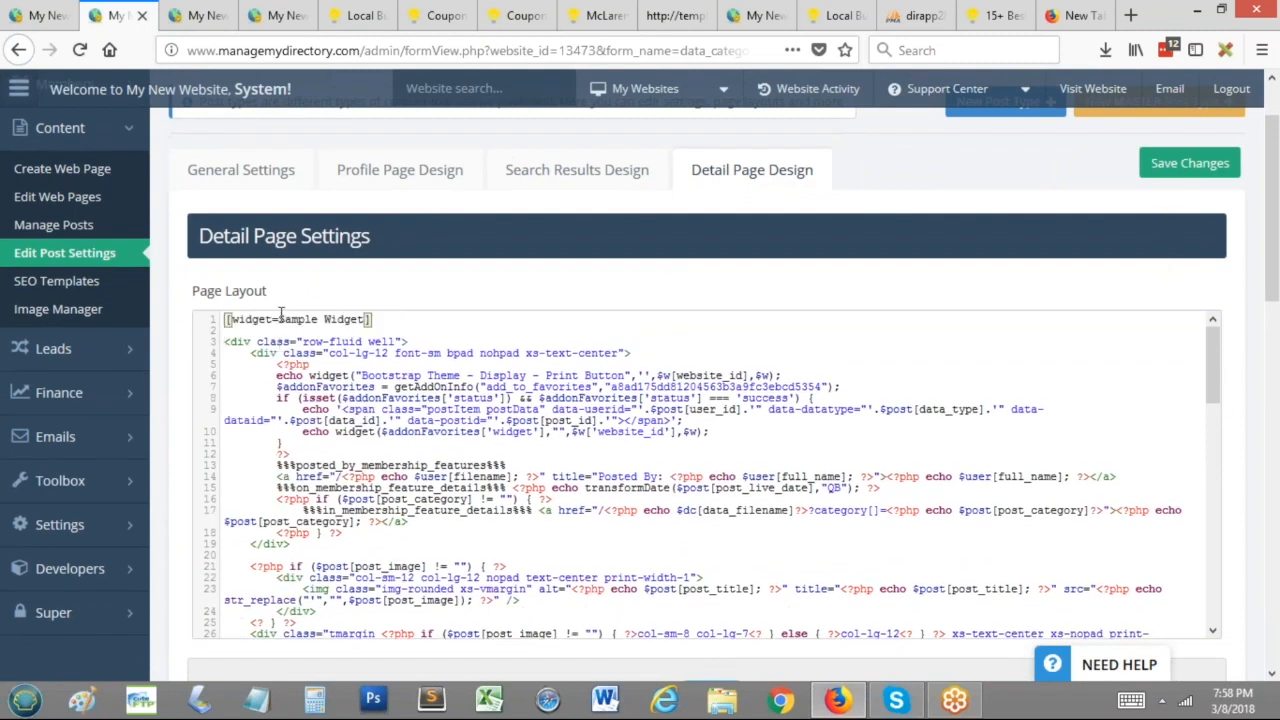
click(1168, 162)
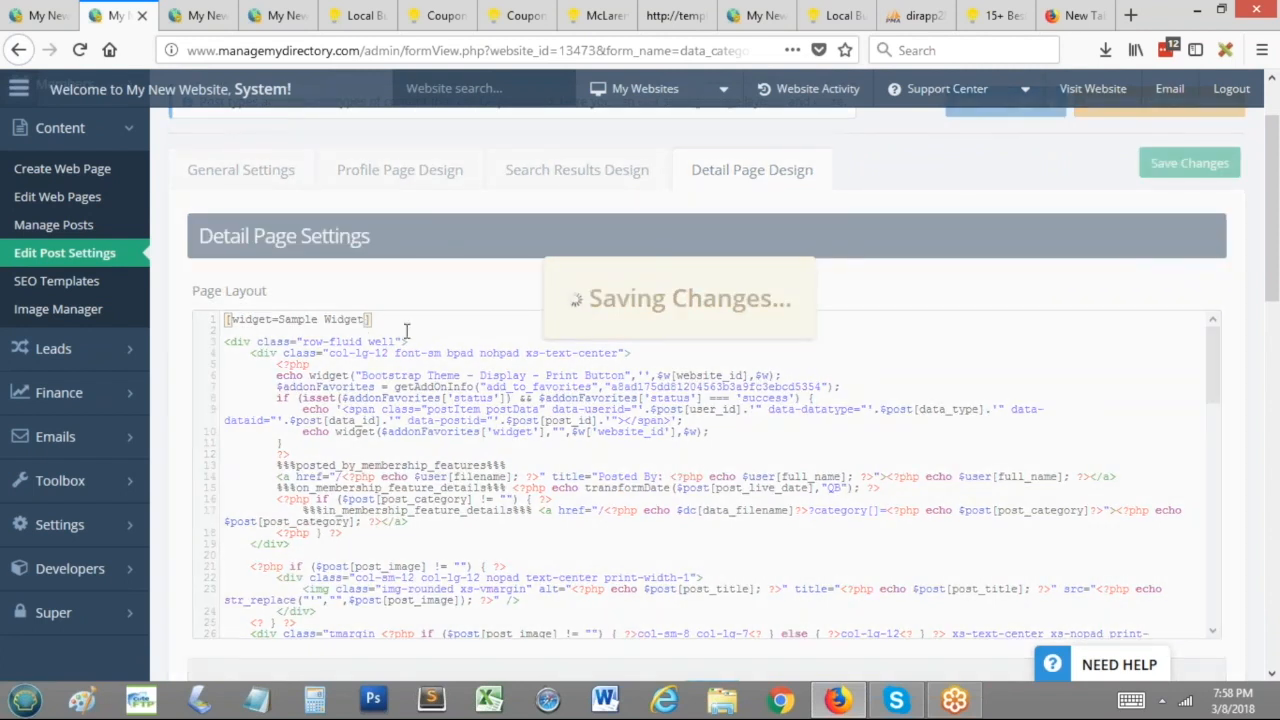
Step: Reload the coupon's detail page and compare Sample Widget above the post with the one in the sidebar
click(510, 15)
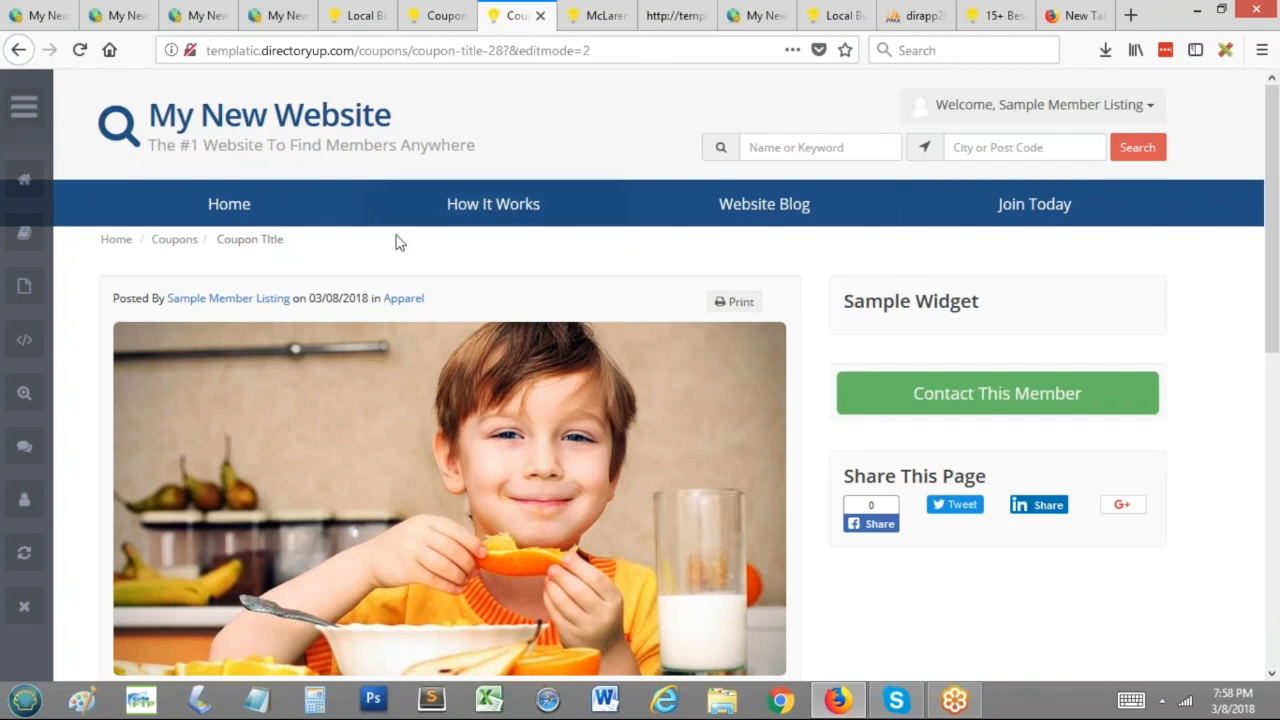
click(79, 49)
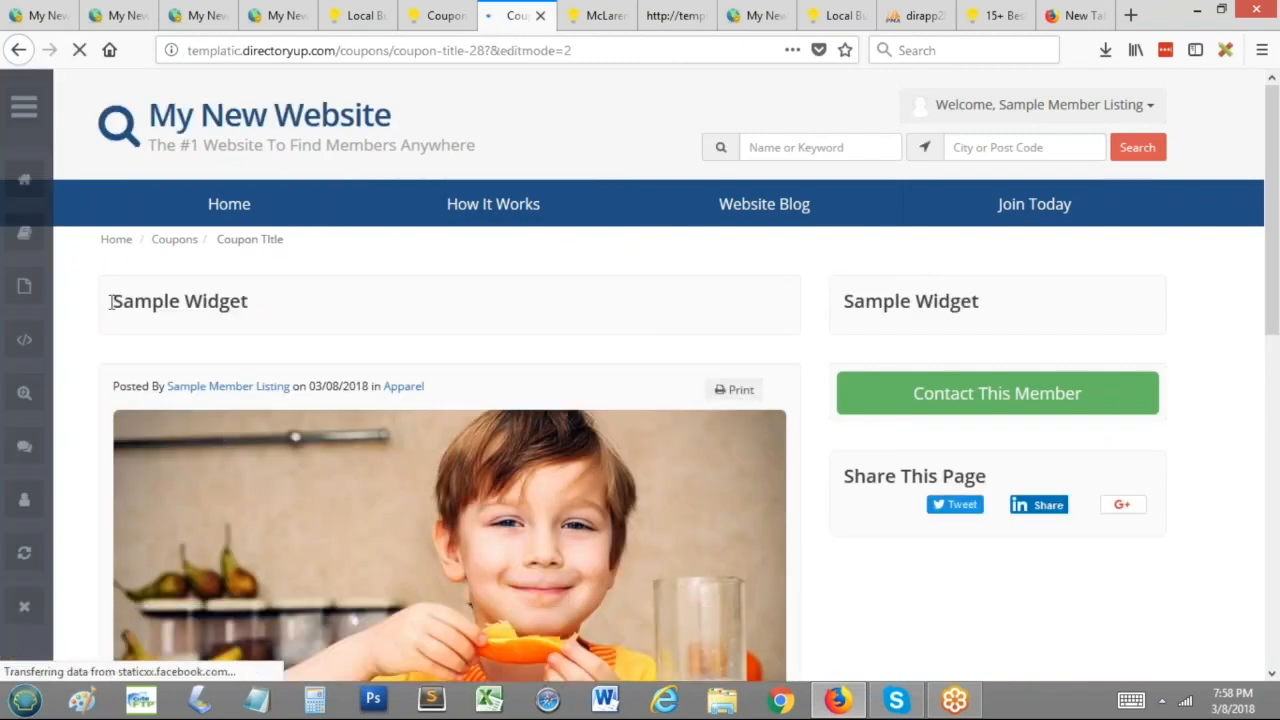
drag(110, 299, 381, 311)
drag(988, 304, 701, 310)
double_click(205, 301)
click(304, 302)
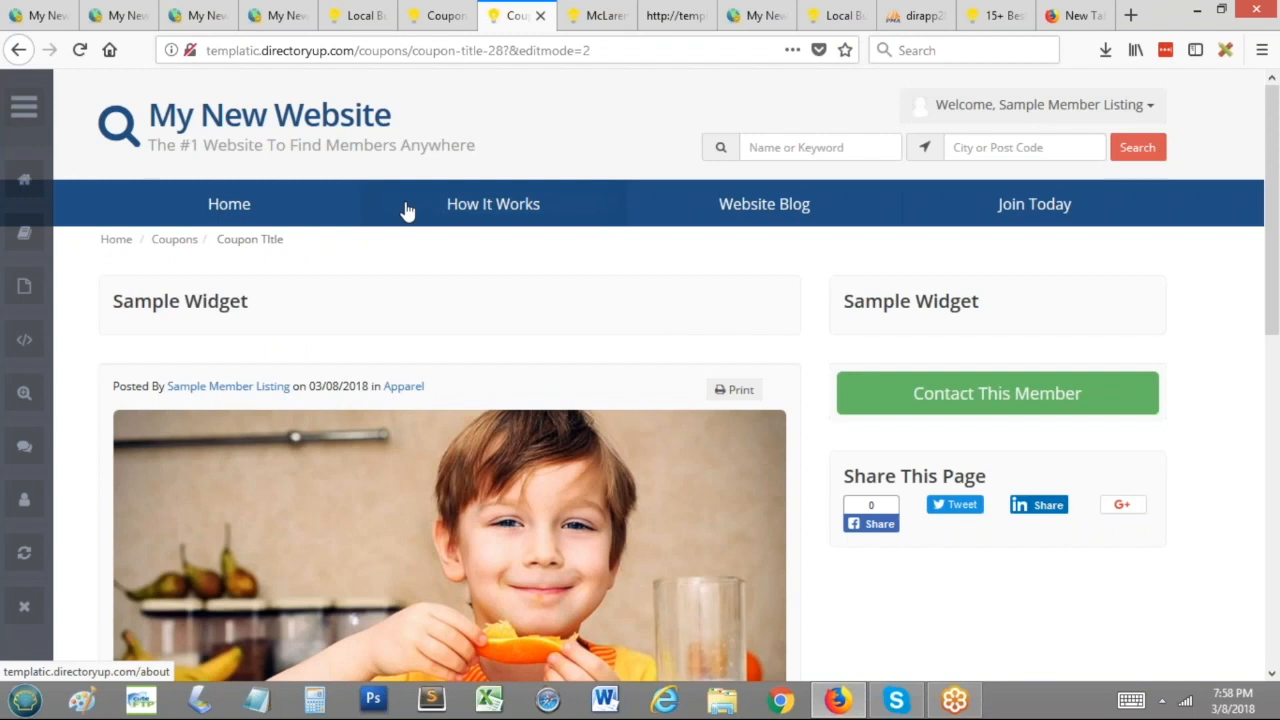
Step: Return to the Coupon post type settings and view its General Settings
click(278, 15)
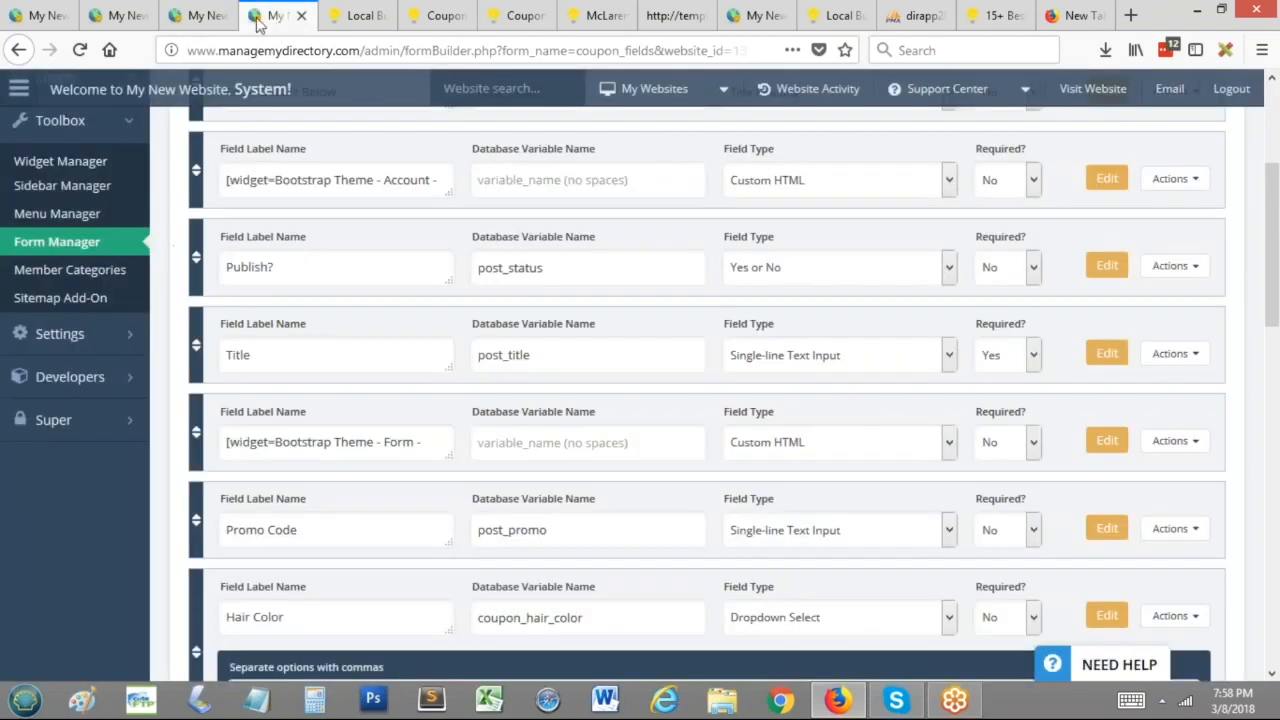
click(222, 15)
click(623, 483)
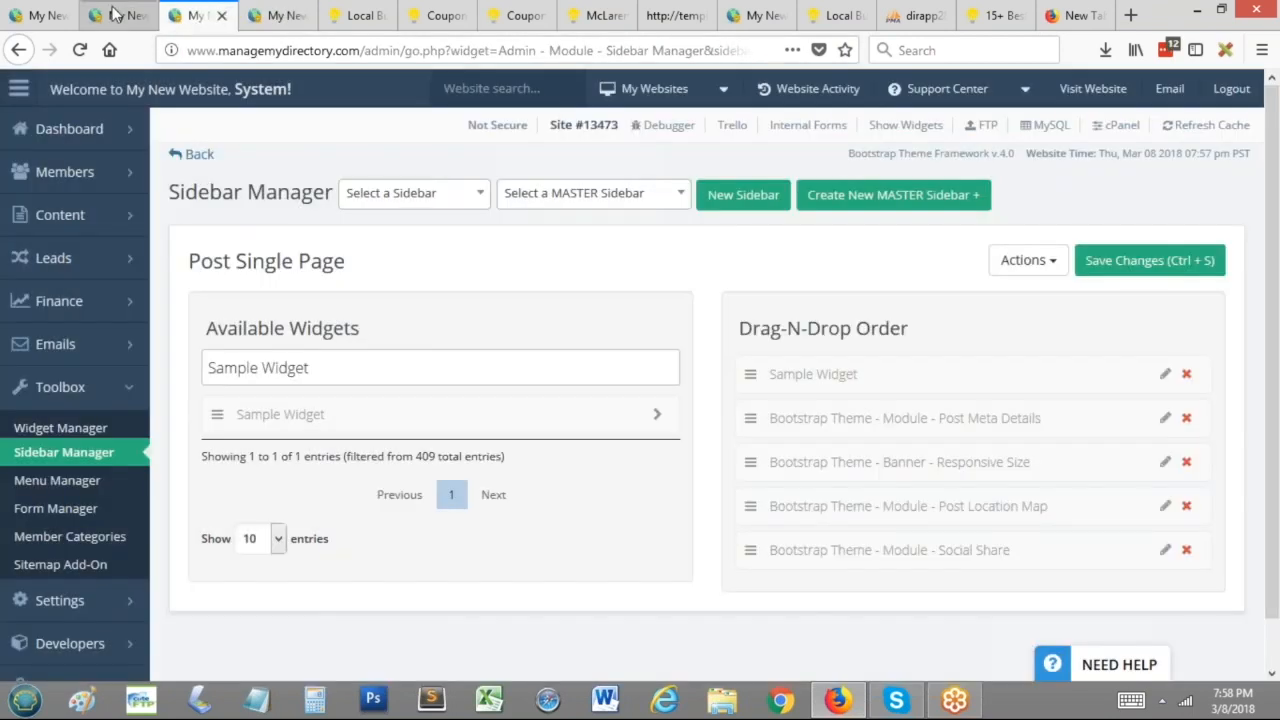
click(120, 15)
scroll(406, 300, up, 3)
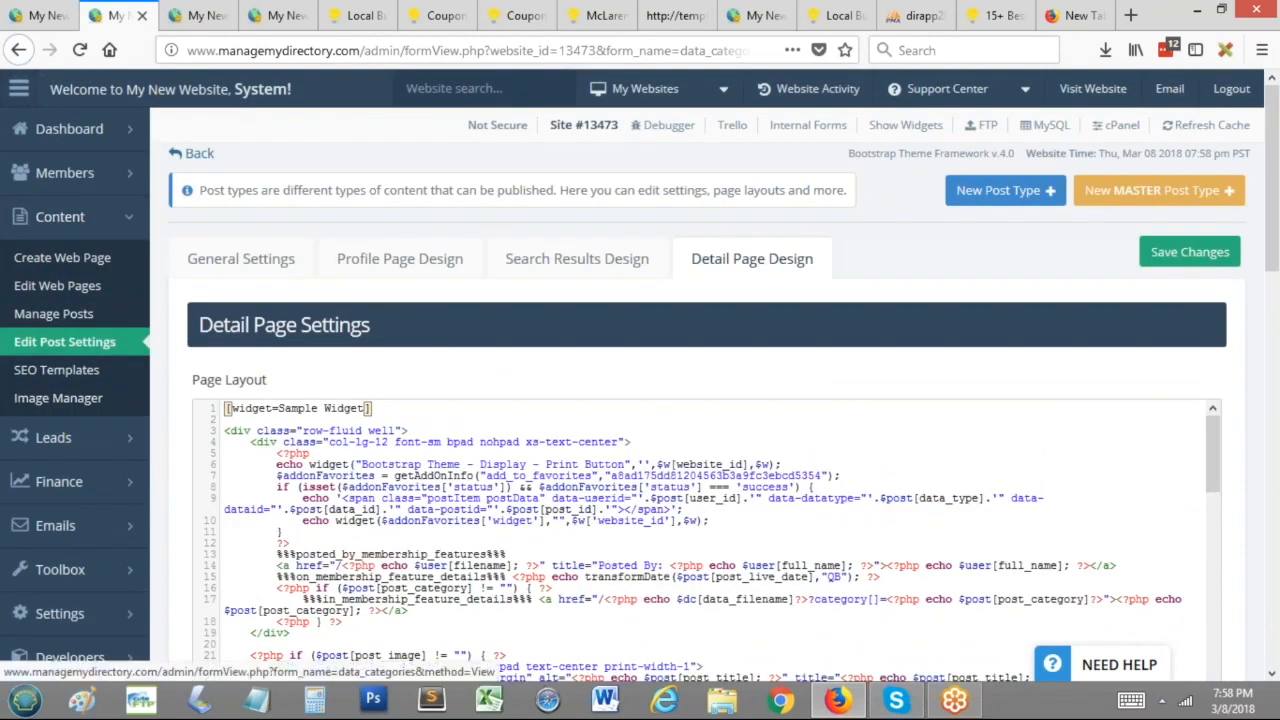
click(250, 262)
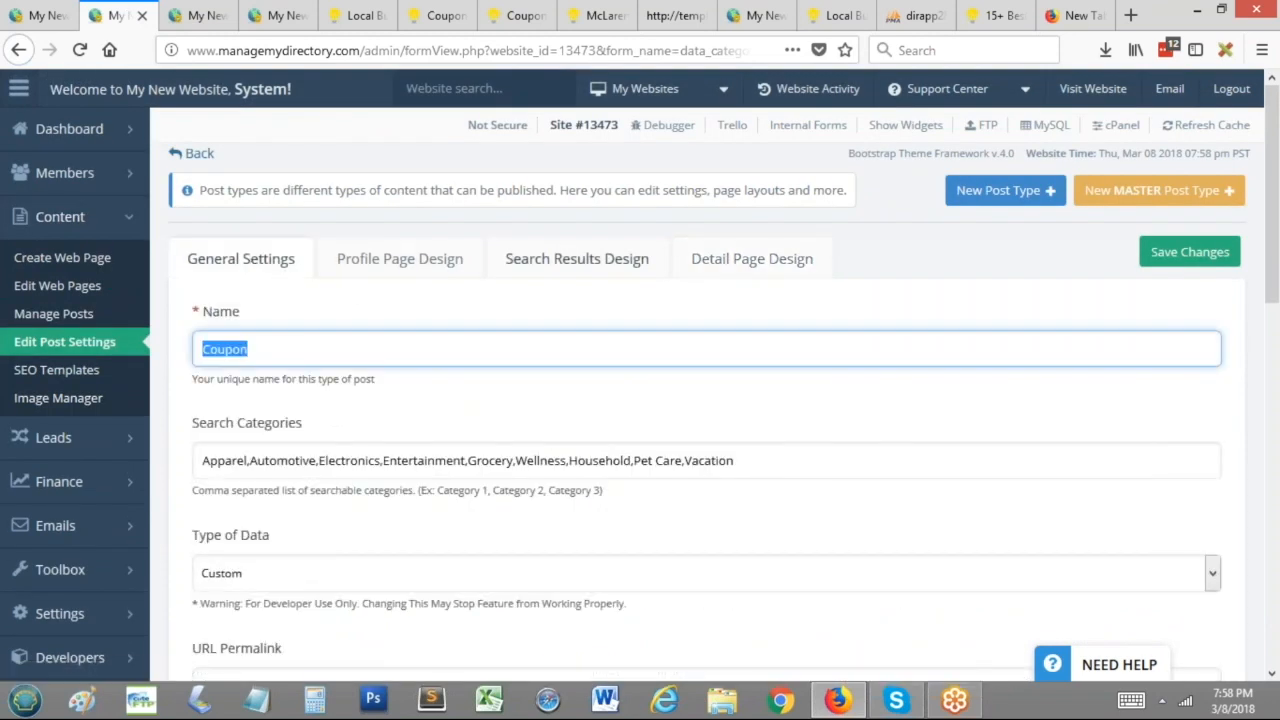
Step: Display the Coupon post type's Search Results Design settings and examine the Order Results By options
click(578, 272)
scroll(176, 298, down, 2)
scroll(176, 298, down, 15)
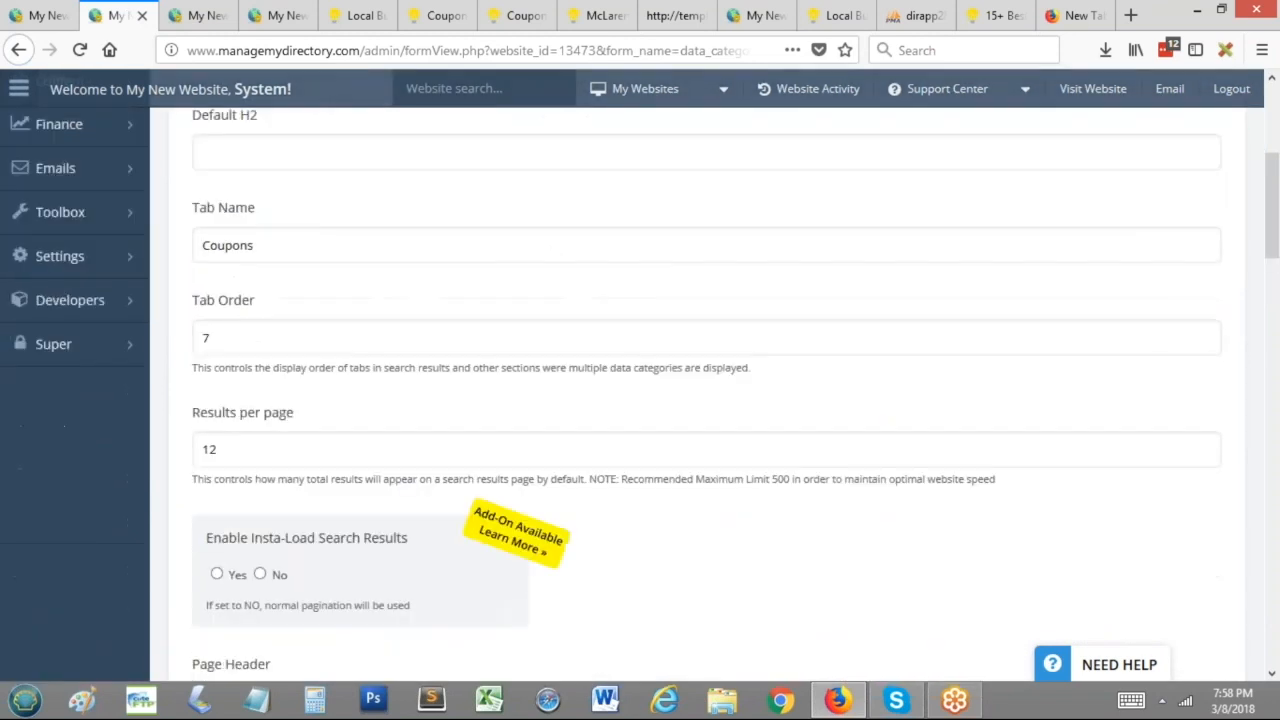
scroll(165, 315, down, 7)
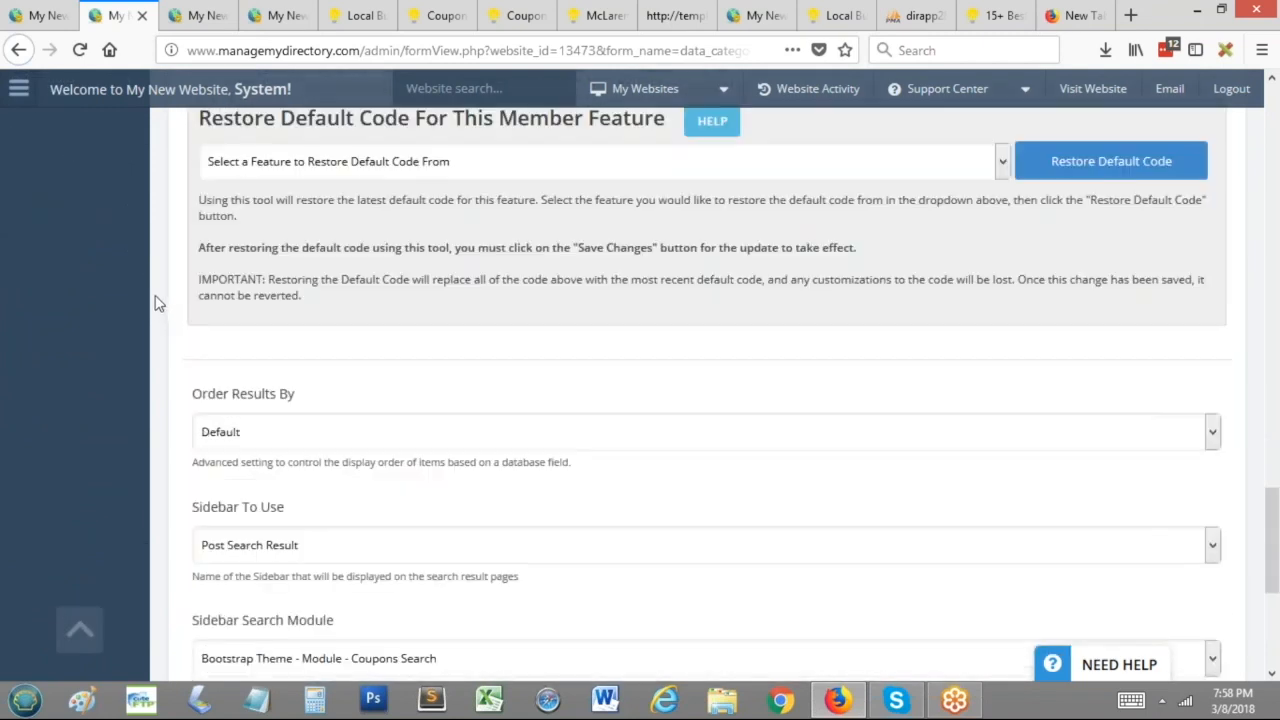
scroll(160, 300, up, 1)
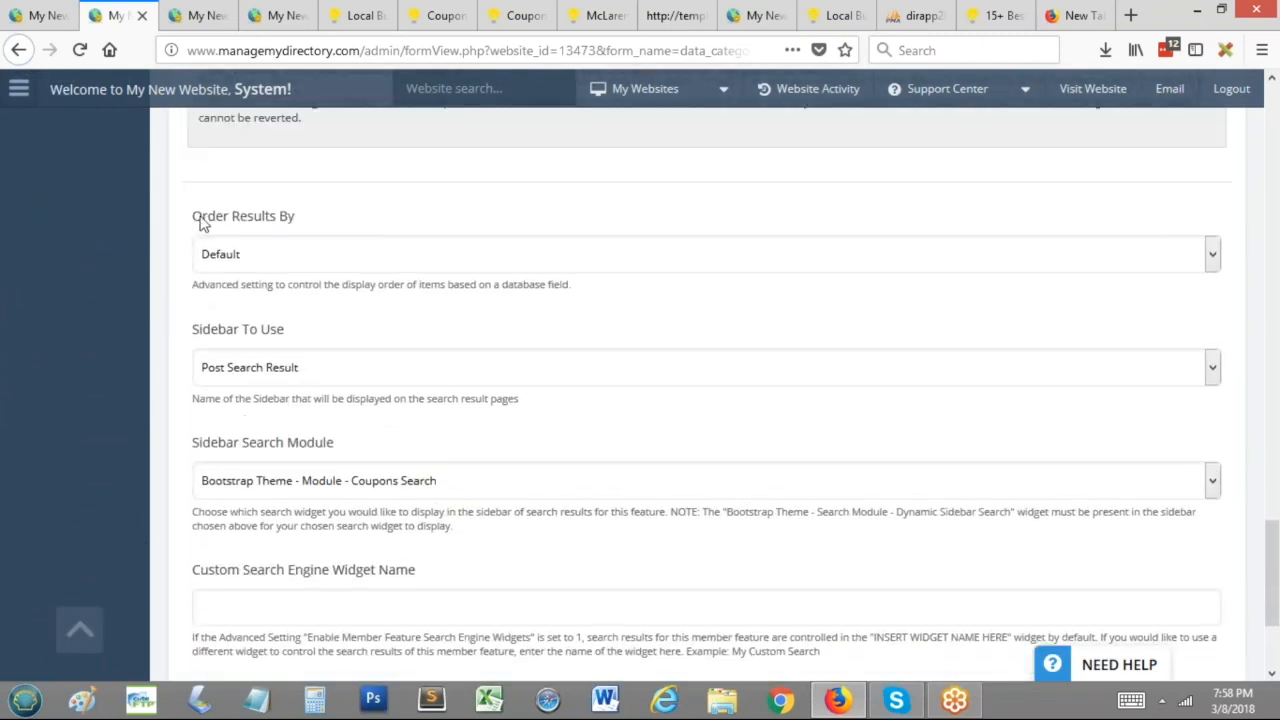
drag(195, 220, 313, 222)
click(293, 262)
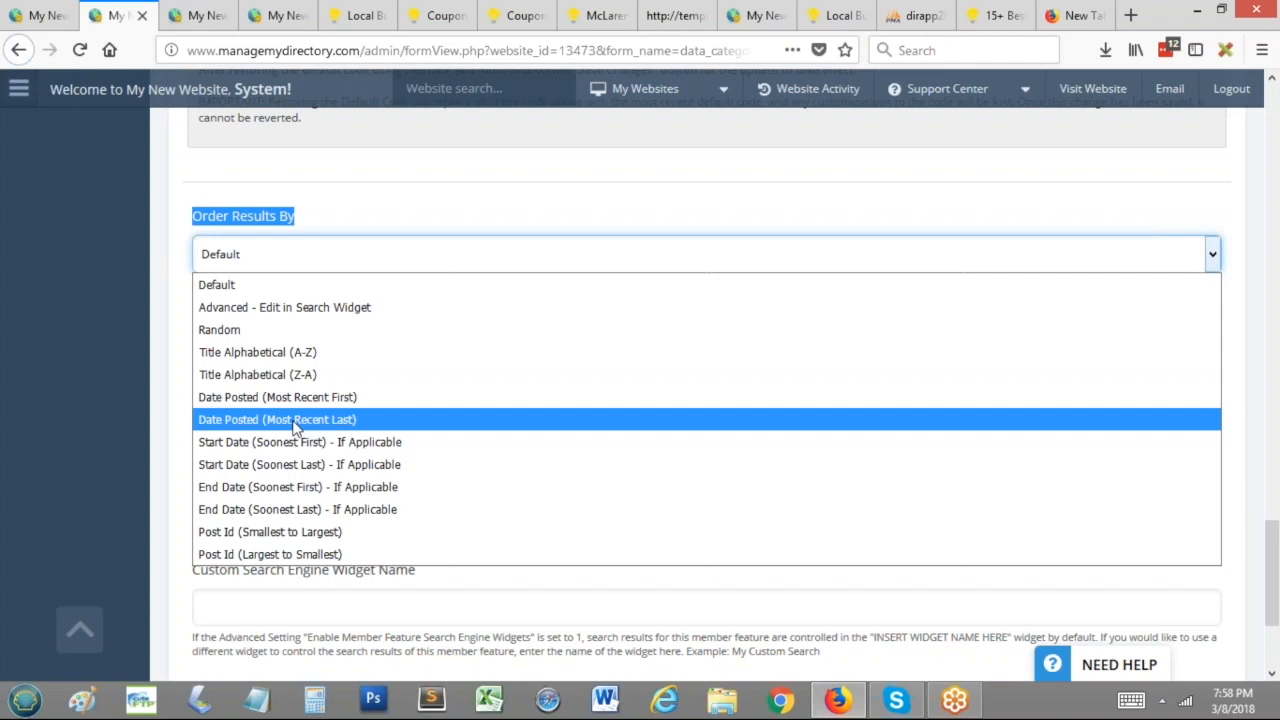
click(165, 286)
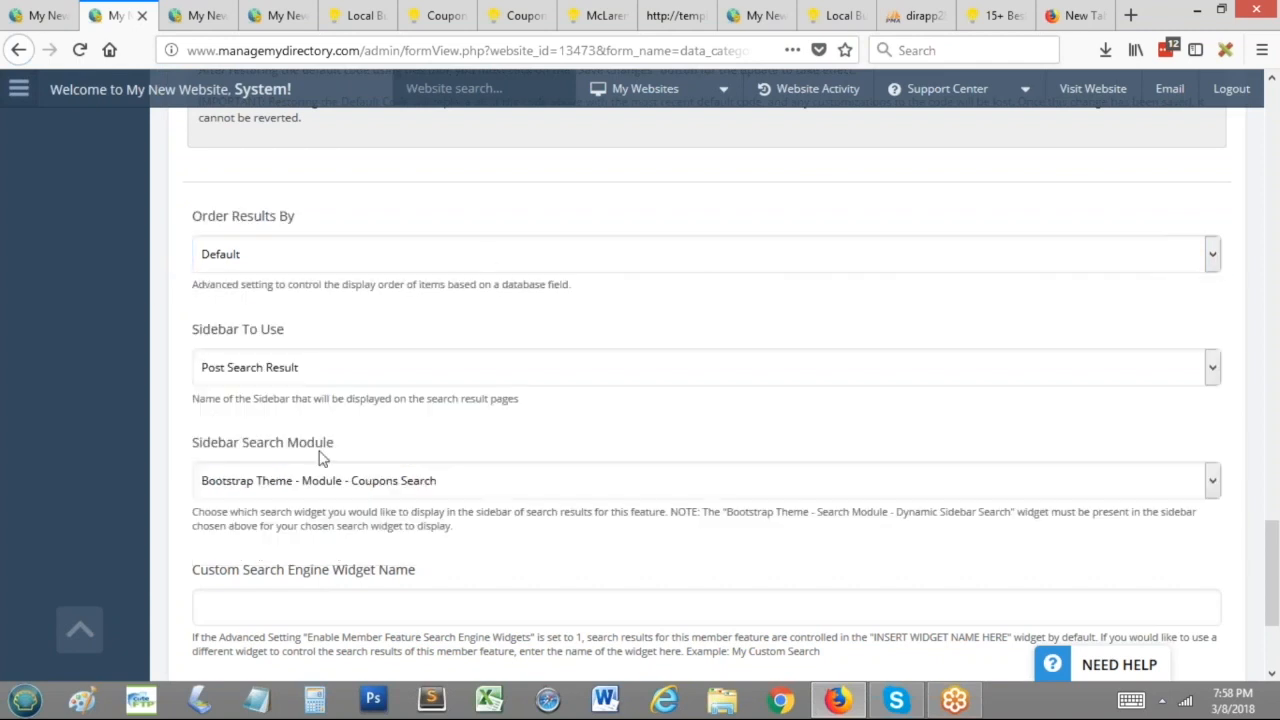
Step: Review the Sidebar To Use choices for the coupon search results, keeping Post Search Result selected
drag(220, 337, 311, 343)
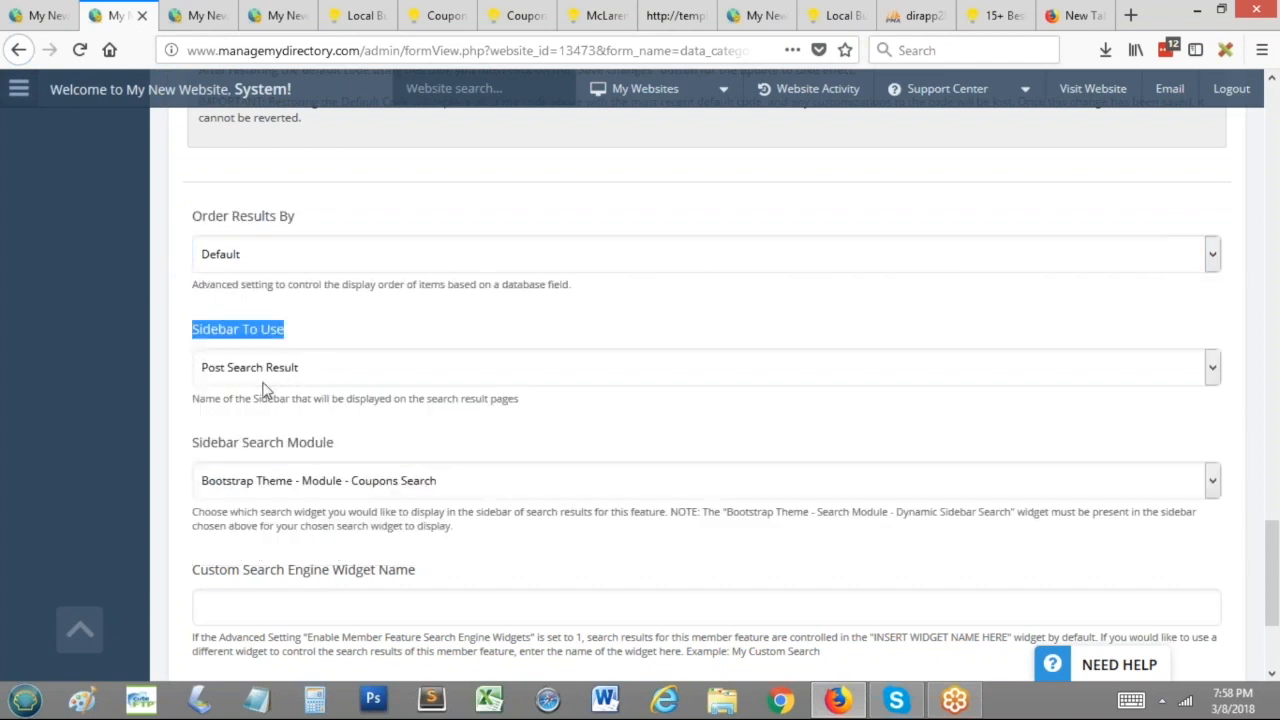
click(283, 370)
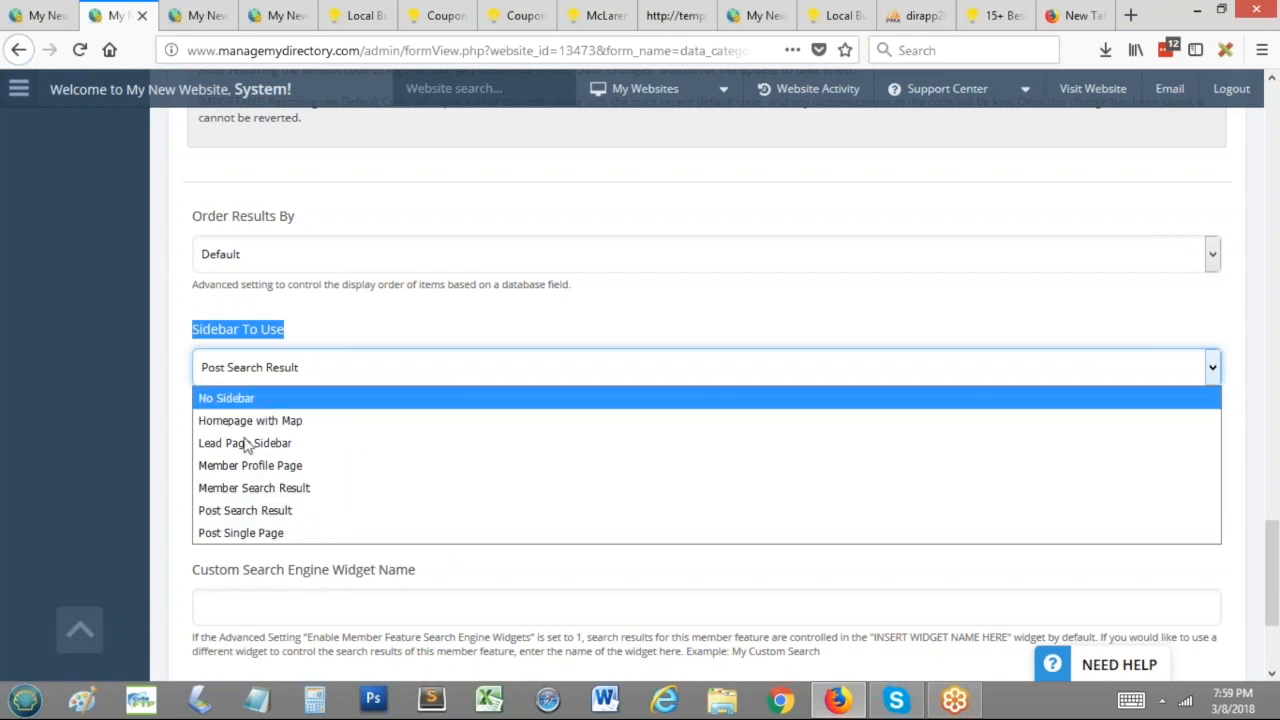
click(270, 511)
click(196, 341)
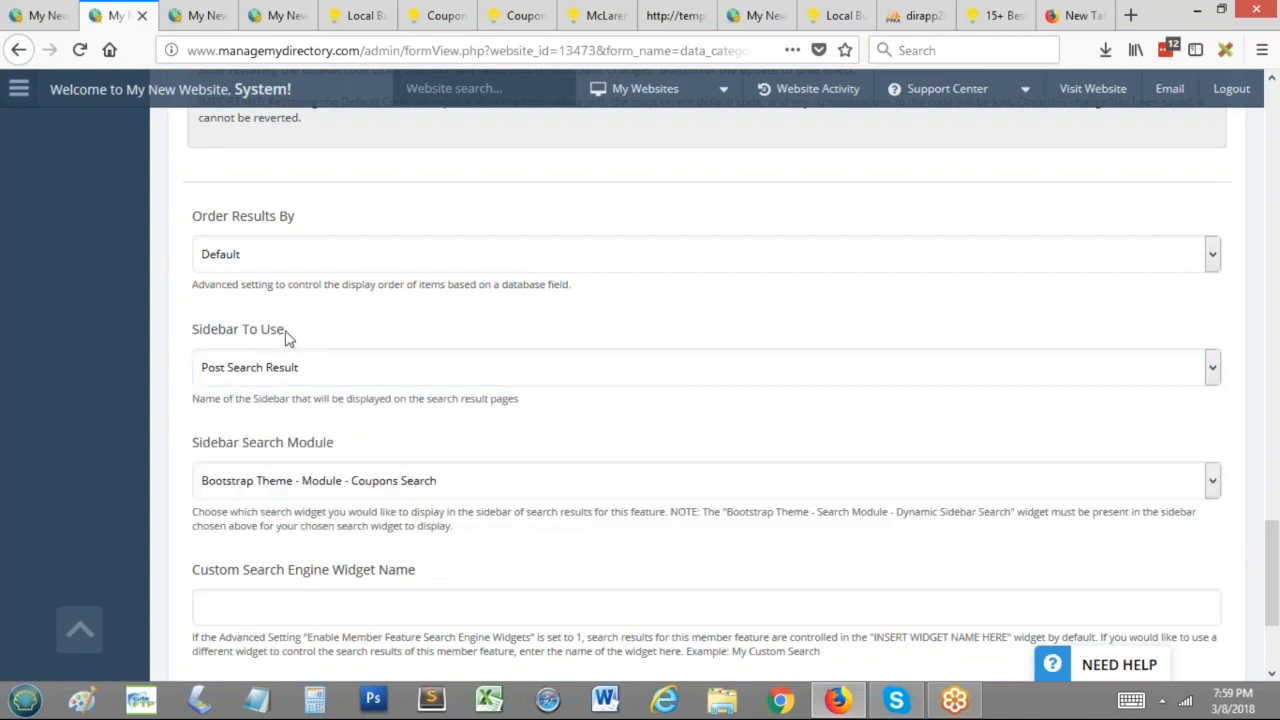
Step: Set Sidebar To Use to No Sidebar in the Coupon post type's Detail Page Design settings and save the changes
scroll(287, 375, up, 20)
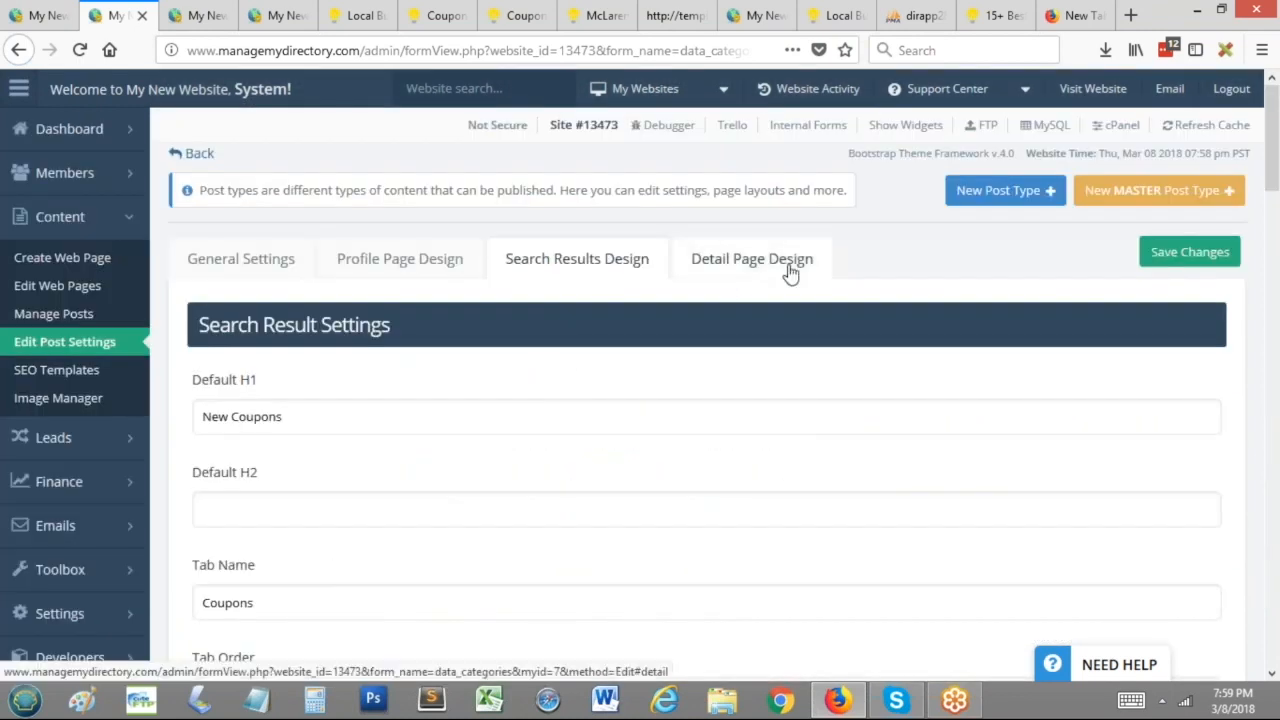
click(780, 266)
scroll(195, 341, down, 12)
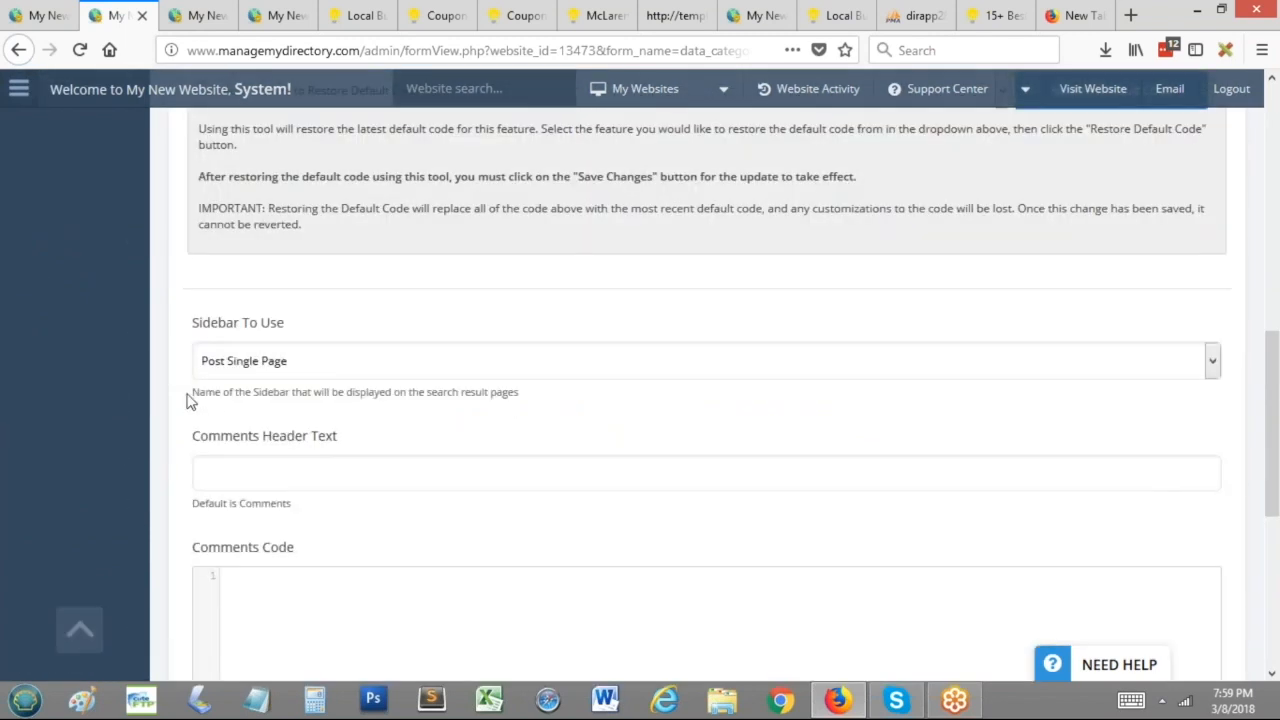
scroll(250, 415, up, 2)
triple_click(271, 414)
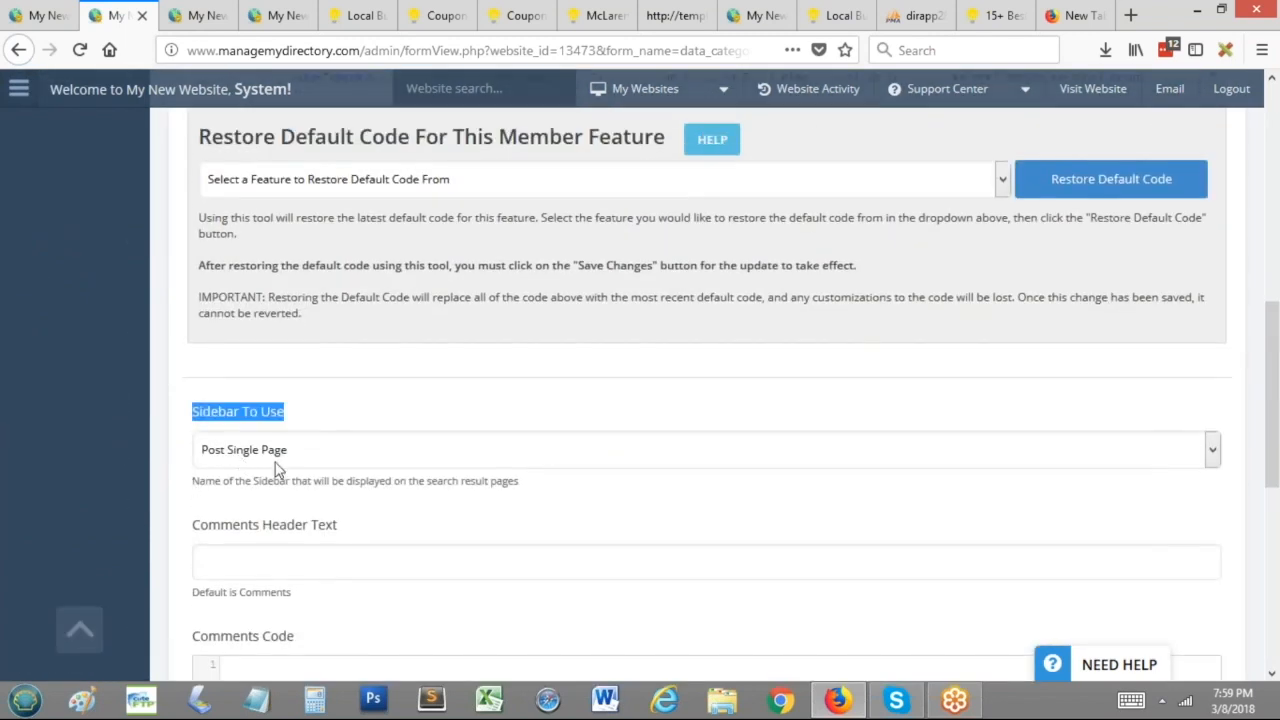
click(278, 458)
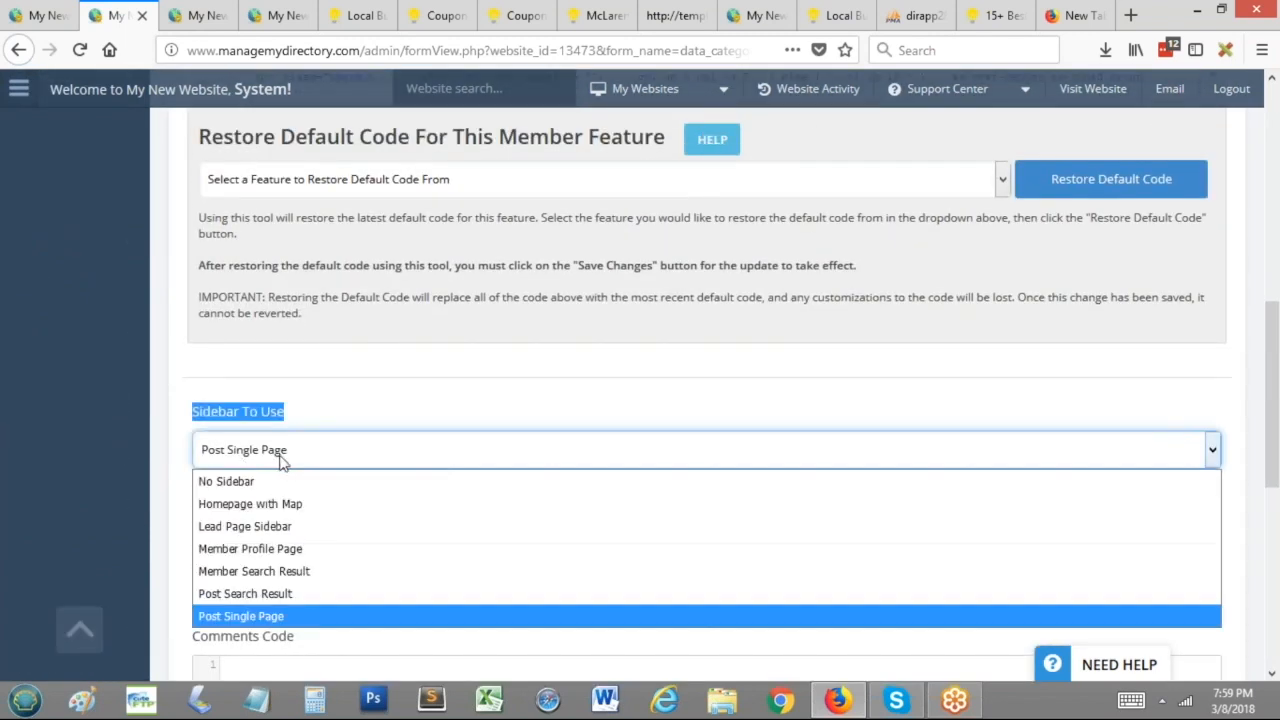
click(218, 483)
scroll(166, 343, down, 4)
scroll(115, 440, down, 3)
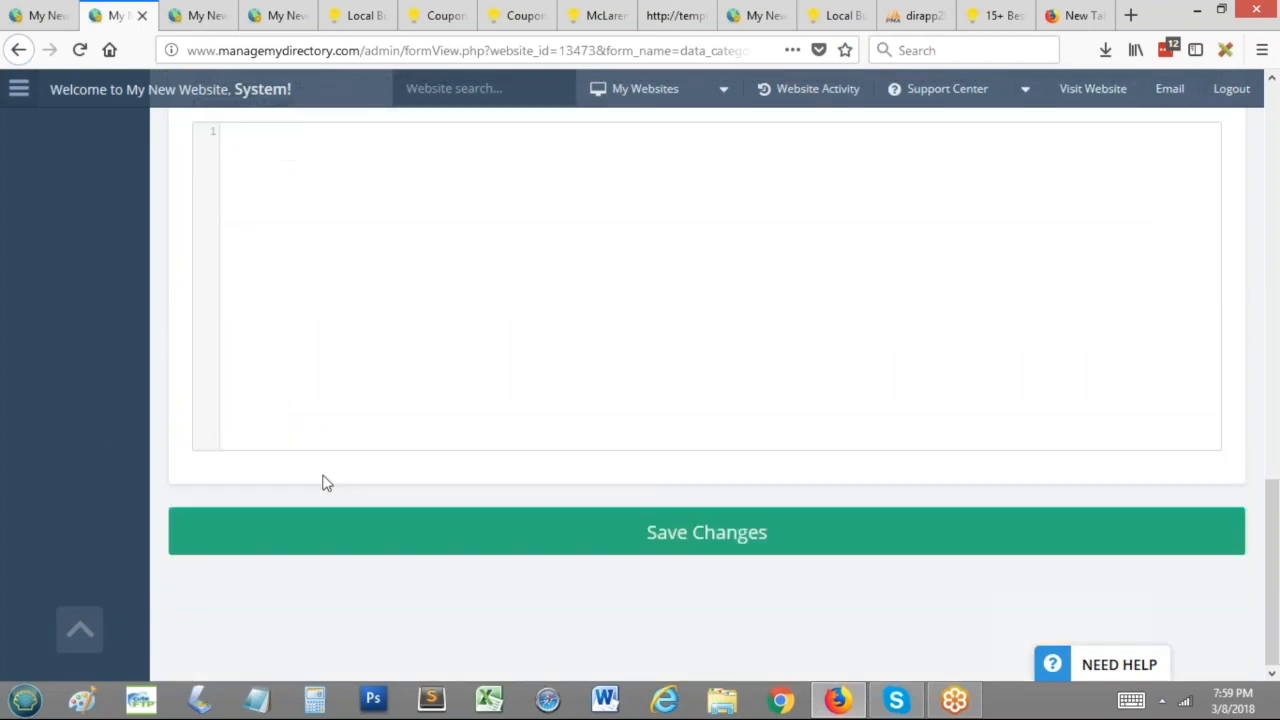
click(362, 522)
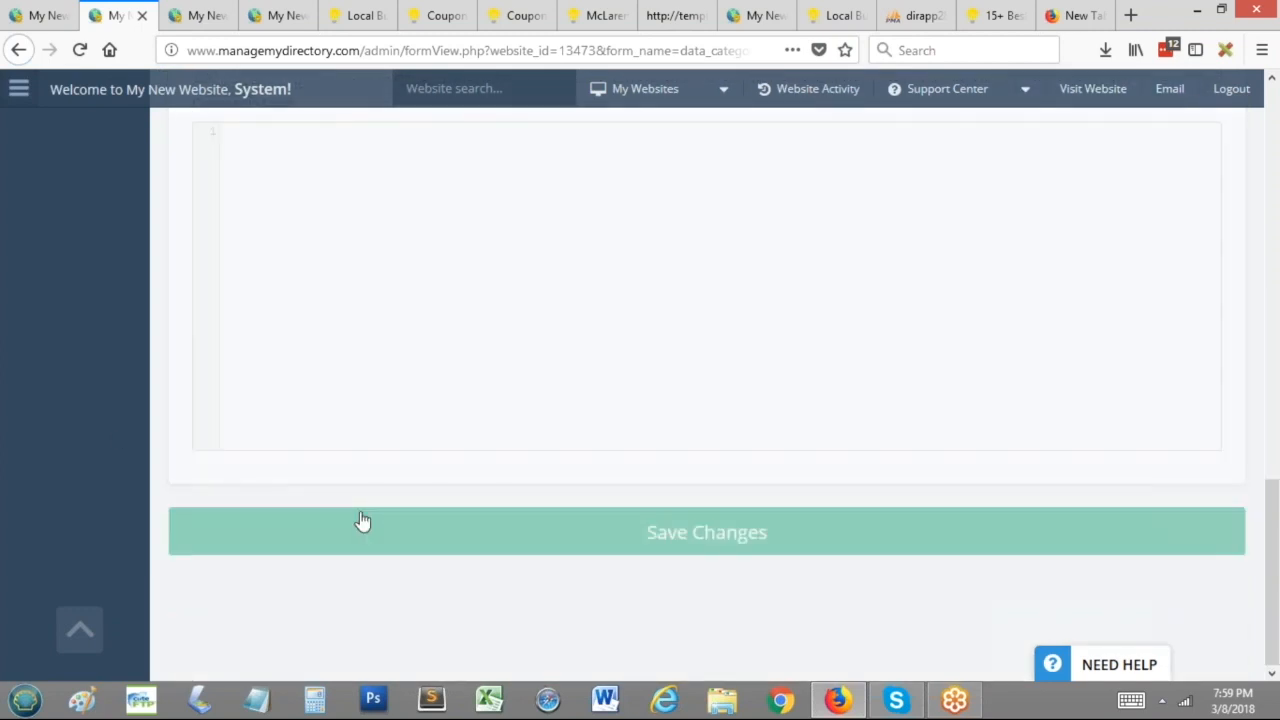
Step: Reload the coupon's detail page and examine its layout from the top down to the coupon buttons
click(438, 15)
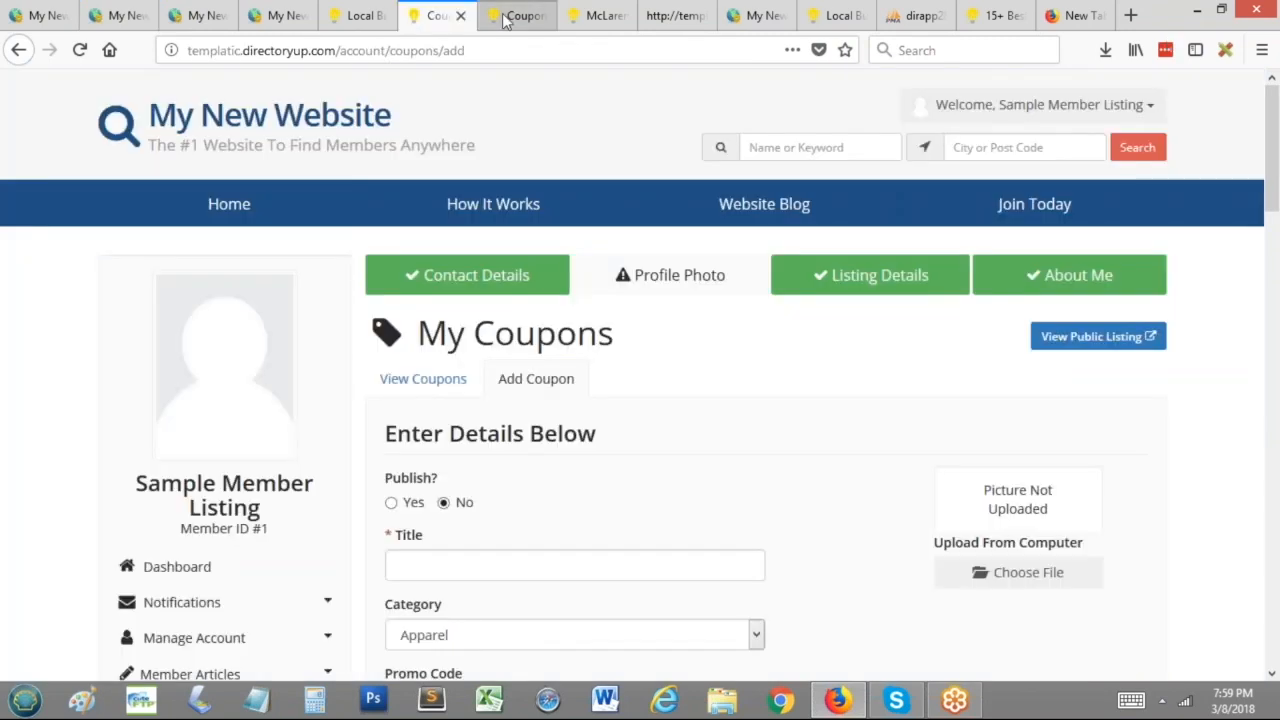
click(517, 15)
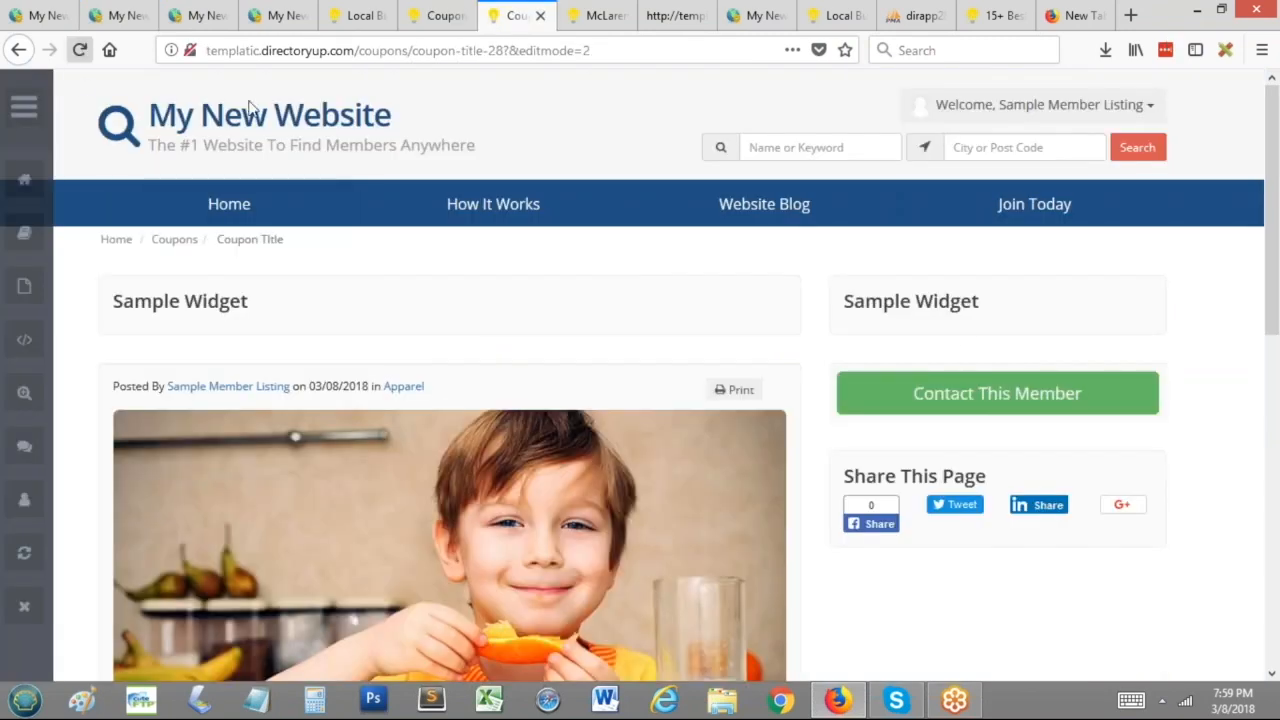
click(80, 49)
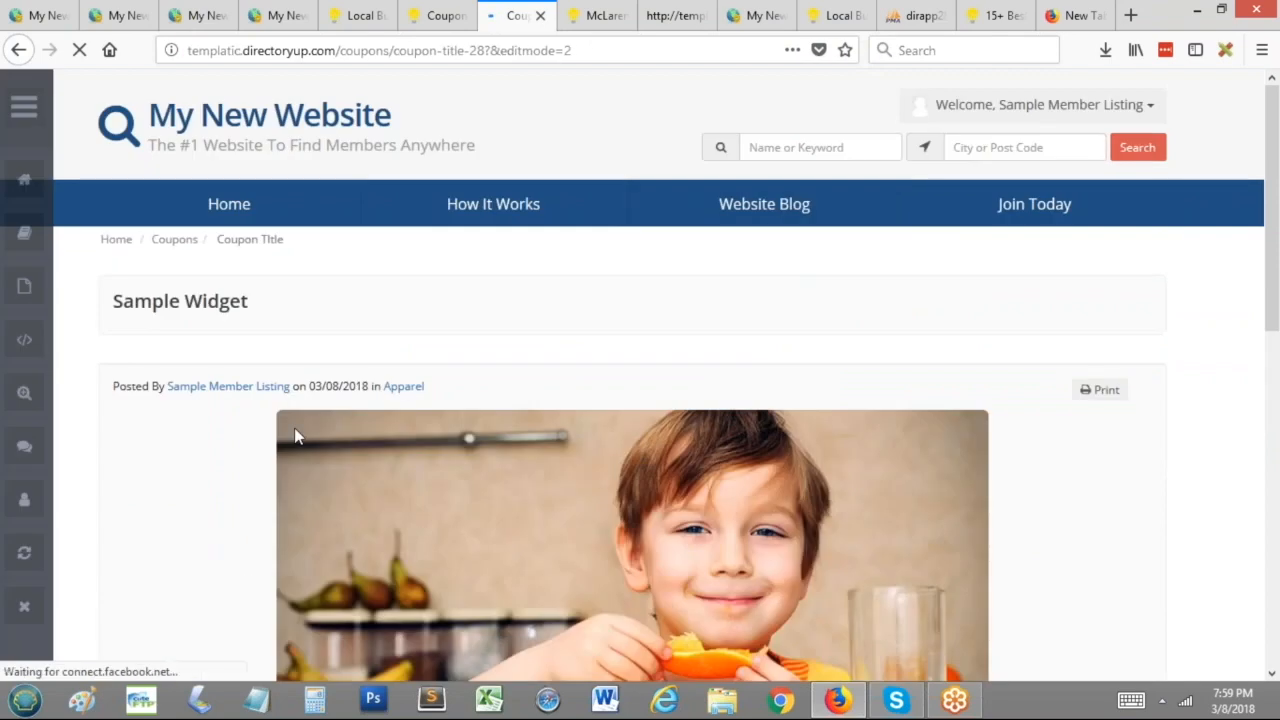
scroll(849, 326, down, 5)
scroll(755, 232, up, 4)
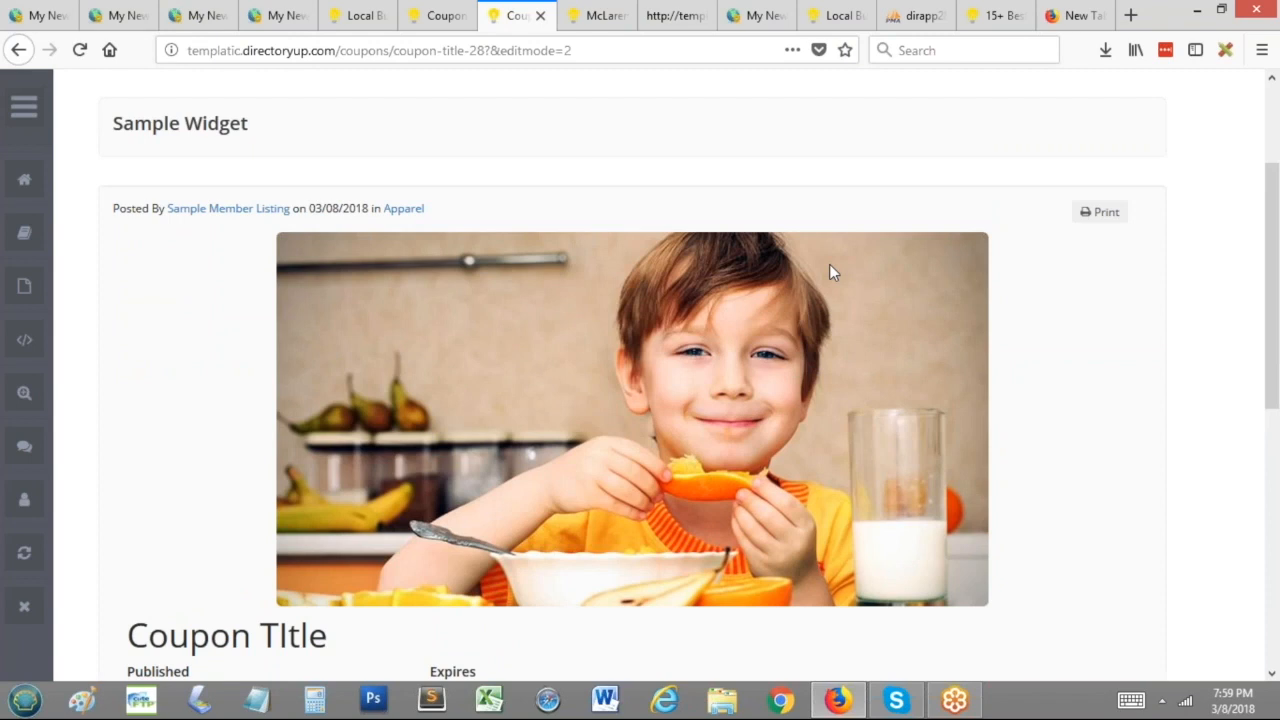
scroll(223, 314, down, 3)
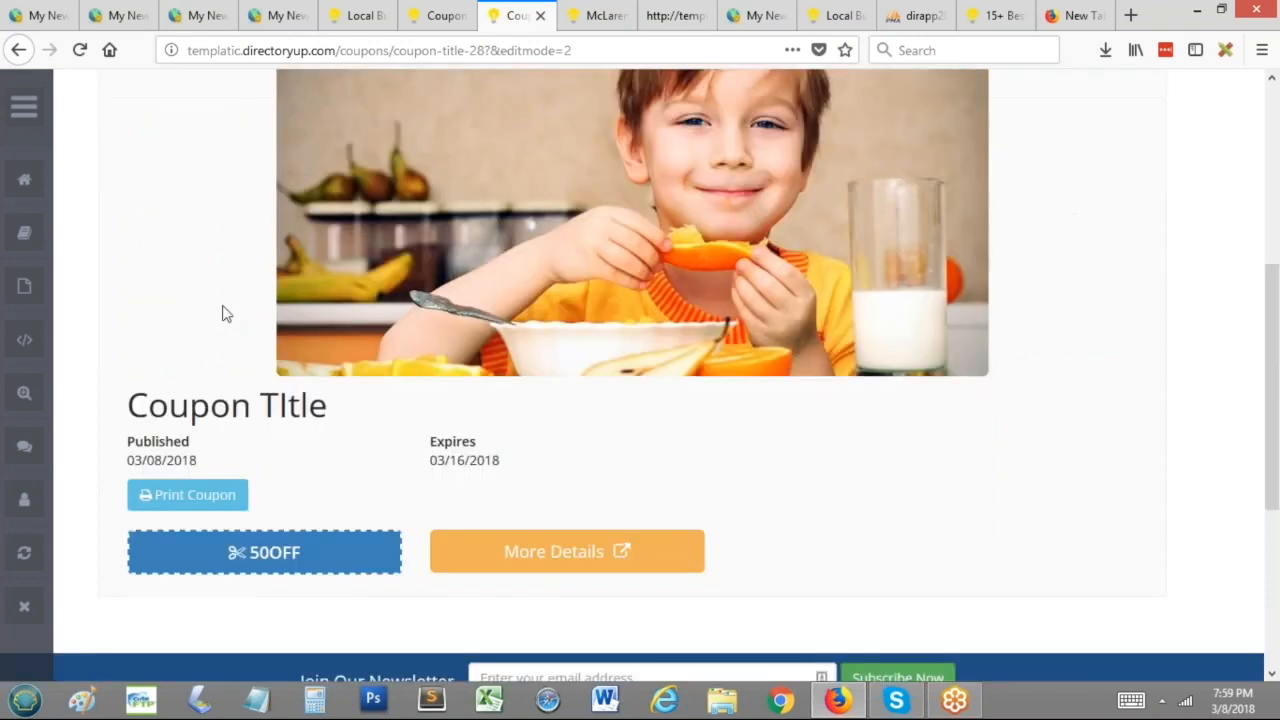
scroll(618, 334, up, 2)
scroll(618, 334, up, 3)
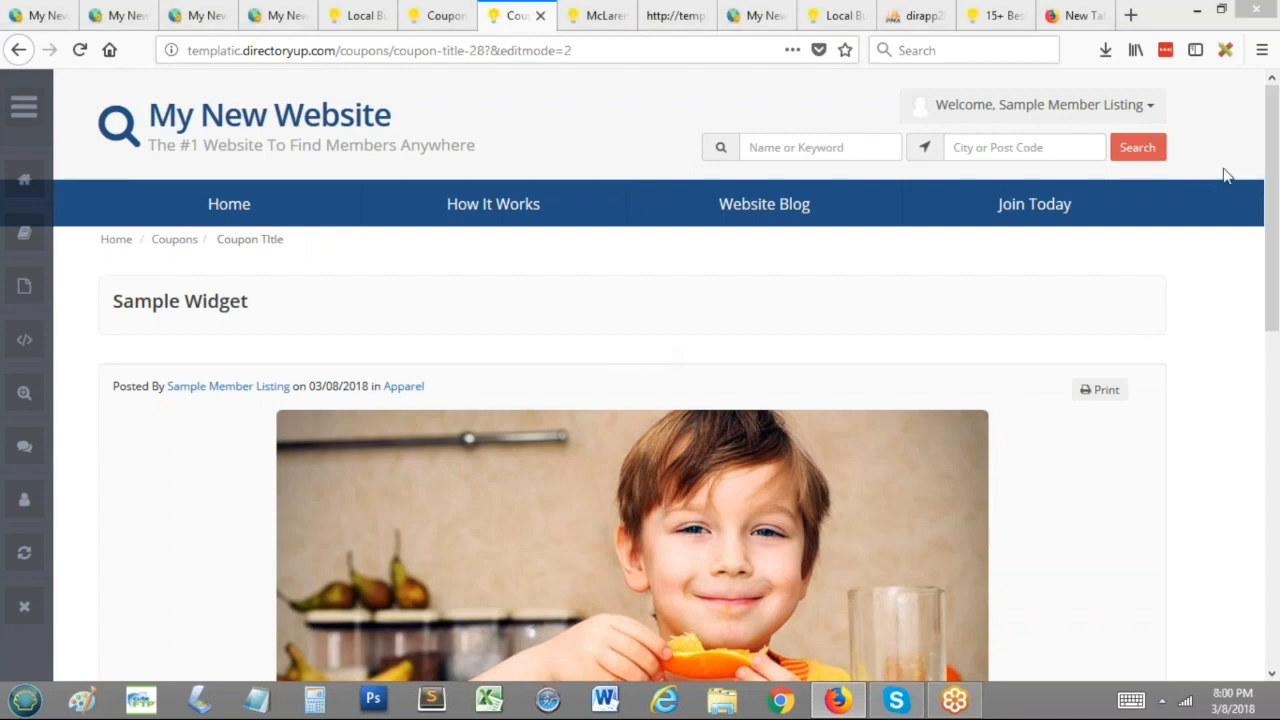
Step: Open the public website's homepage and view the Hottest Deals & Offers section
click(222, 108)
scroll(420, 342, down, 5)
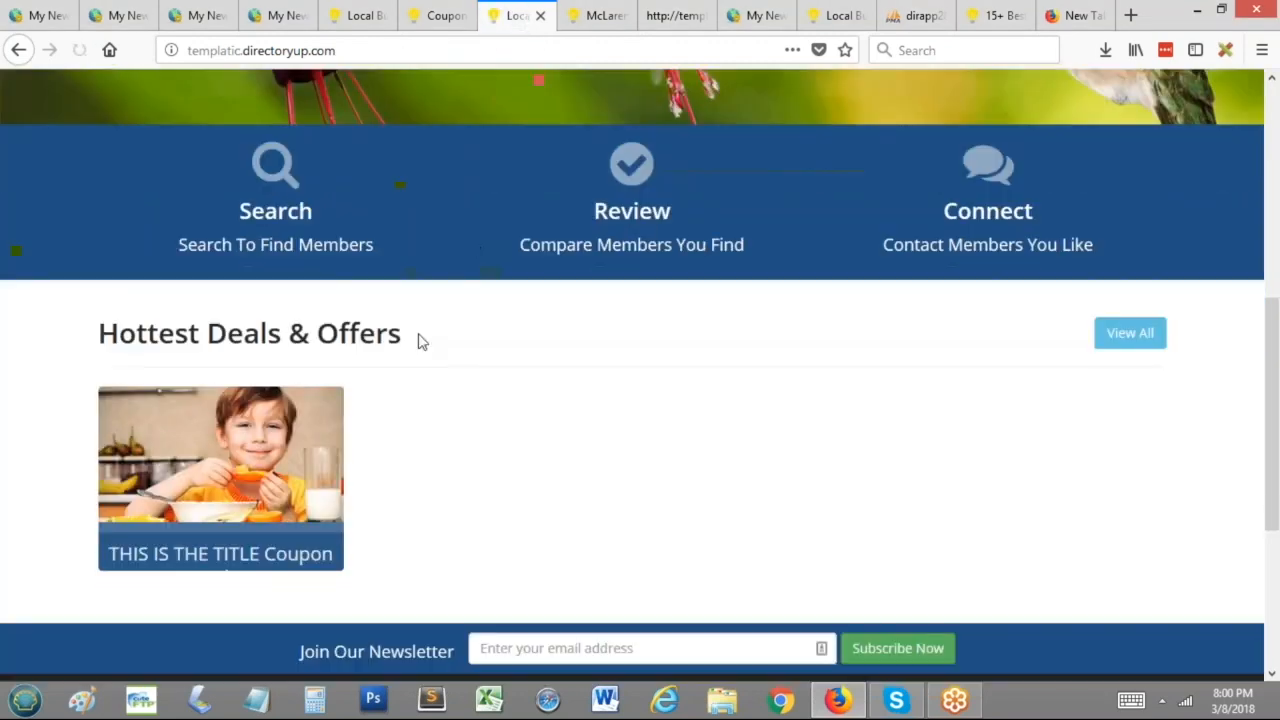
Step: Return to the admin area, open the Widget Manager and locate the customized Recent Coupons widget
click(279, 15)
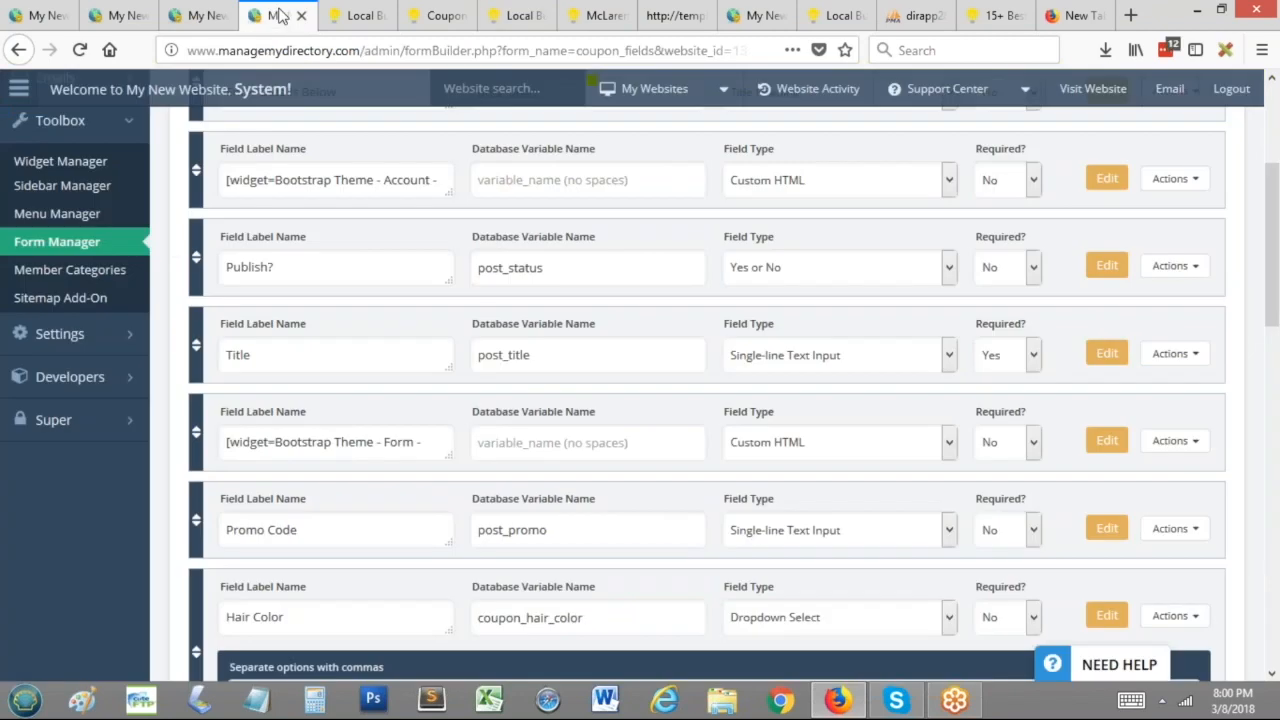
click(212, 15)
click(115, 15)
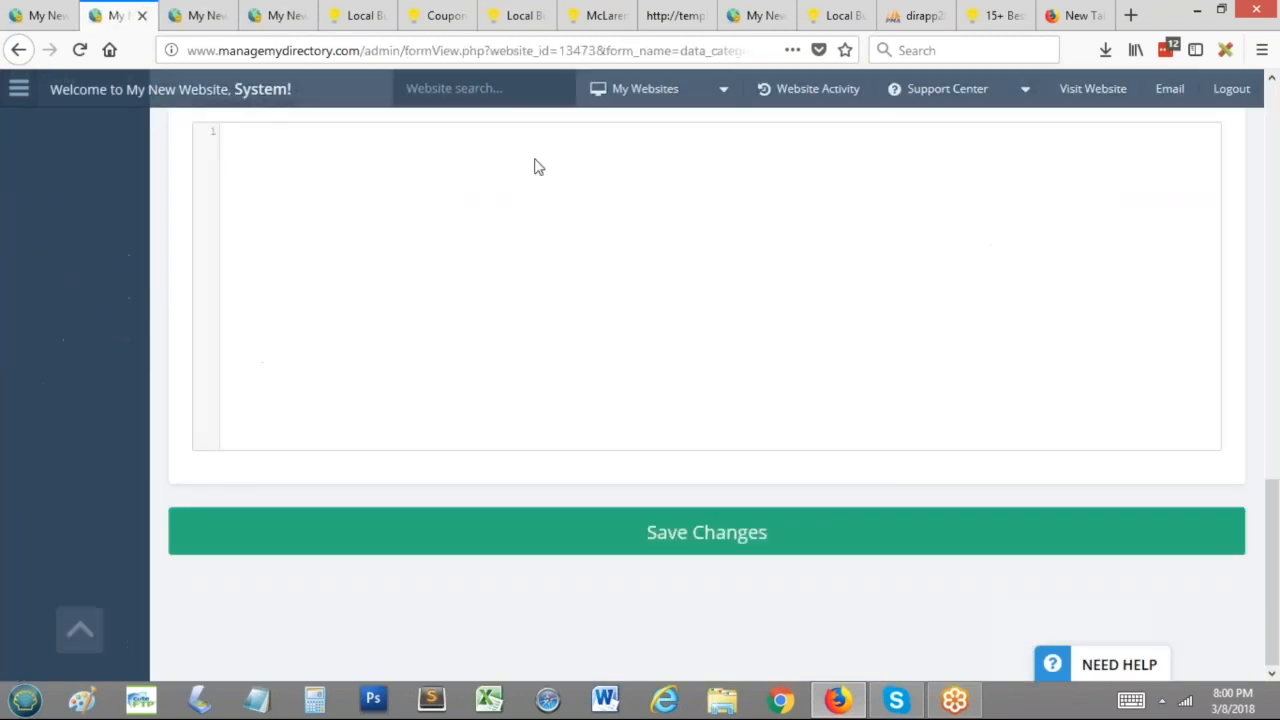
click(196, 15)
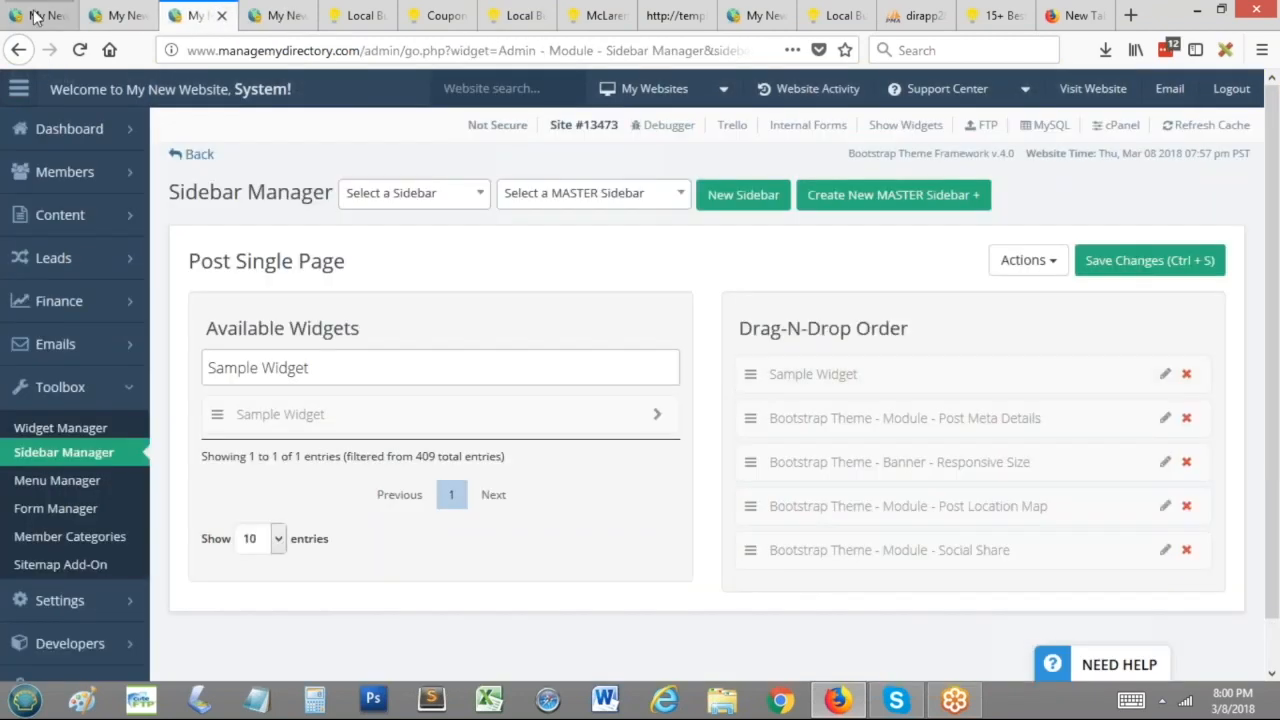
click(36, 16)
scroll(313, 220, up, 3)
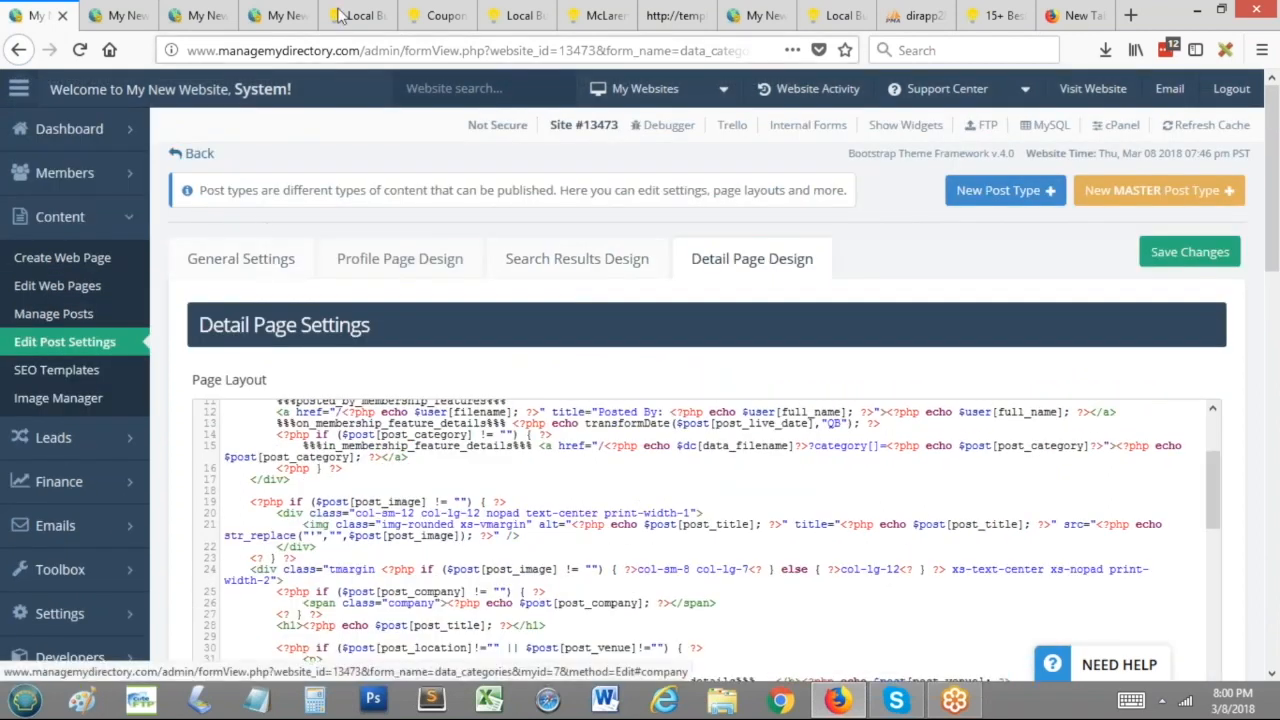
click(285, 16)
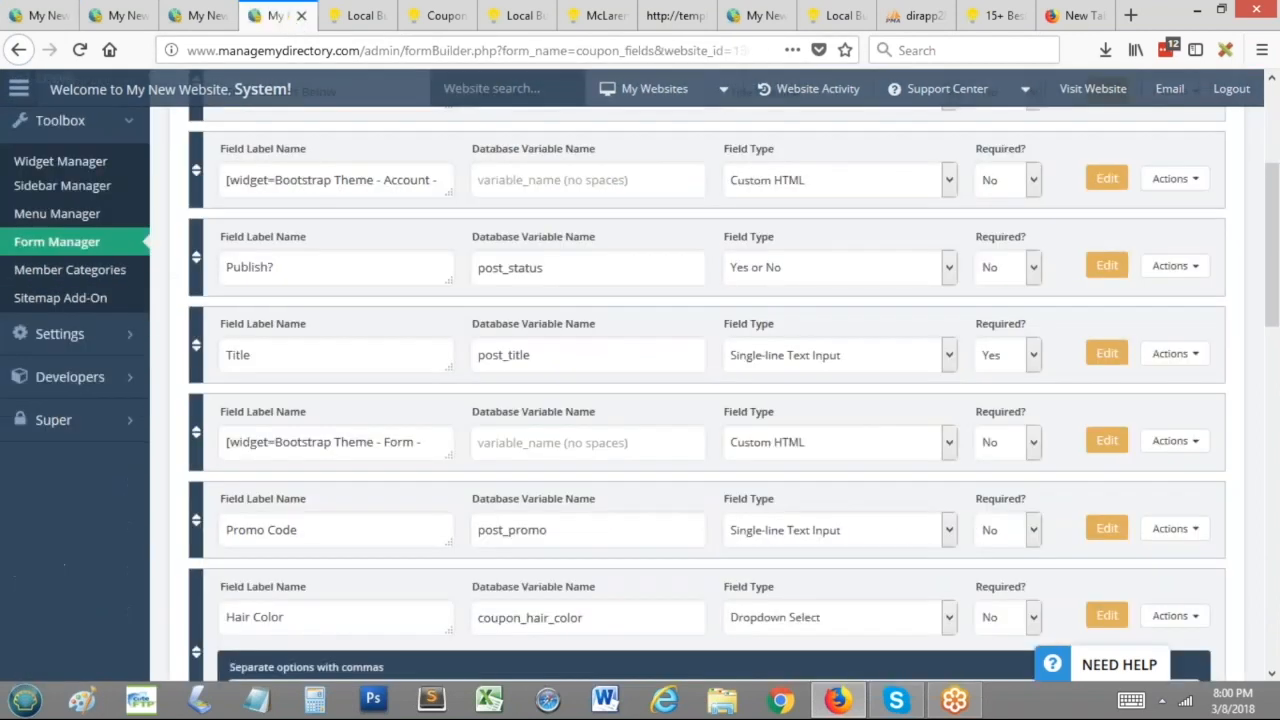
click(63, 166)
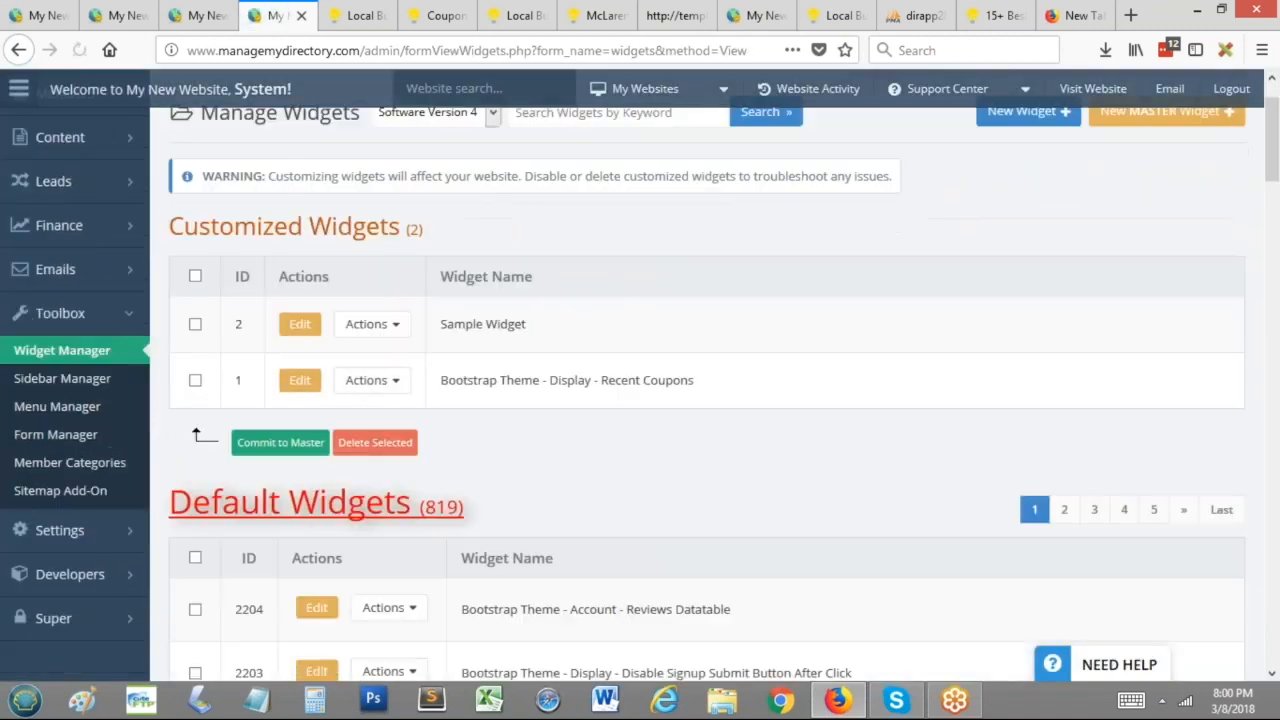
drag(442, 378, 606, 371)
click(674, 370)
drag(697, 371, 567, 371)
drag(567, 371, 578, 371)
drag(468, 378, 479, 374)
Step: Open Sample Widget for editing and copy its shortcode
click(301, 318)
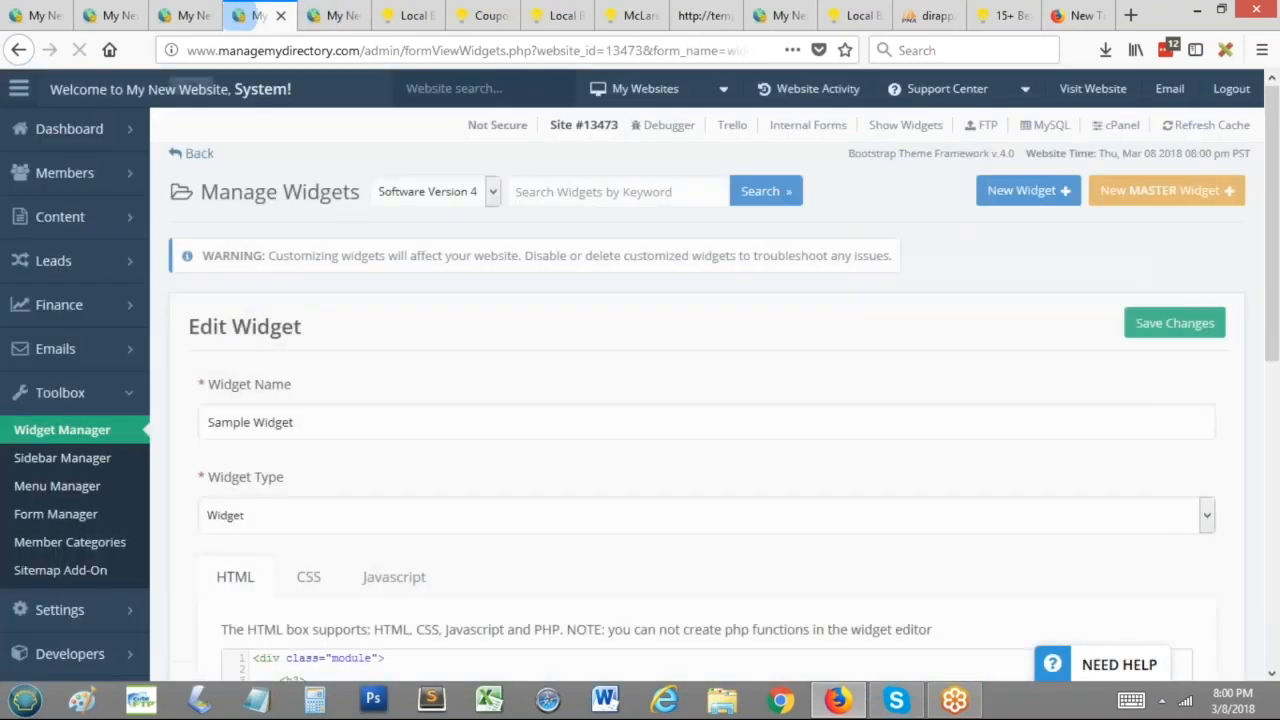
scroll(301, 318, down, 6)
click(655, 432)
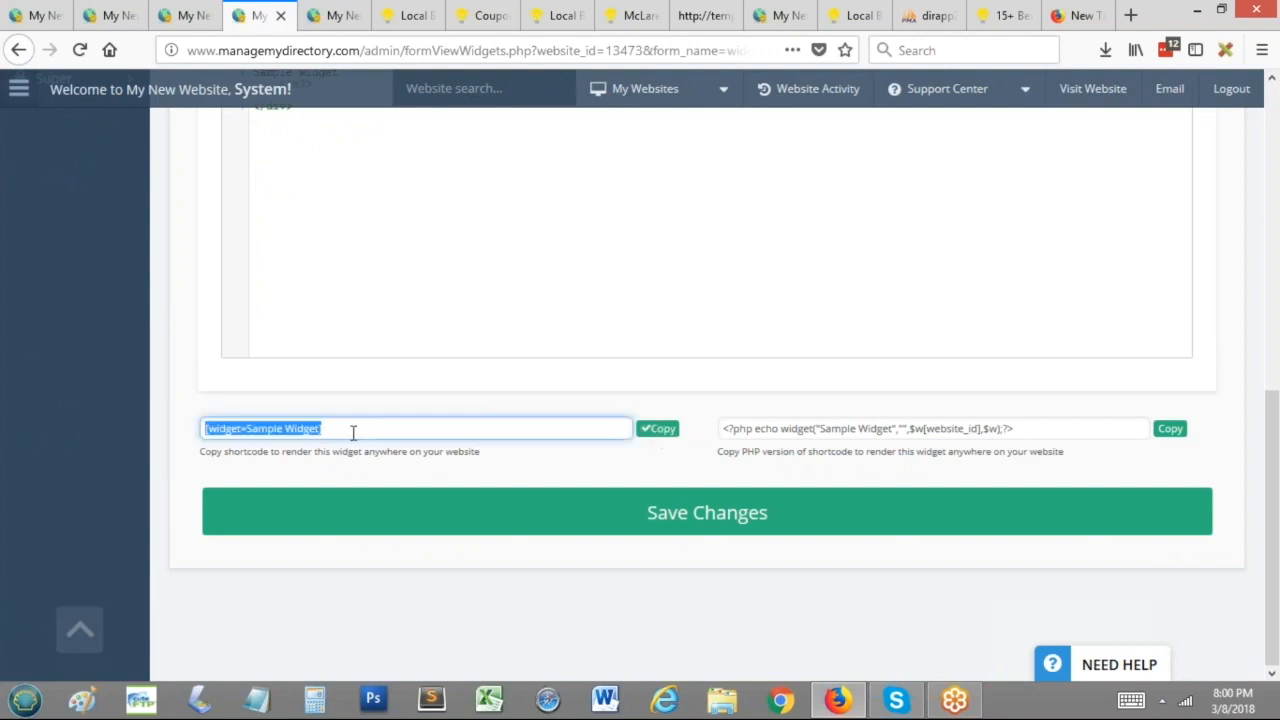
Step: Insert [widget=Sample Widget] above the h2 heading in the Bootstrap Theme - Display - Recent Coupons widget's HTML and save the widget
click(335, 15)
scroll(430, 330, down, 15)
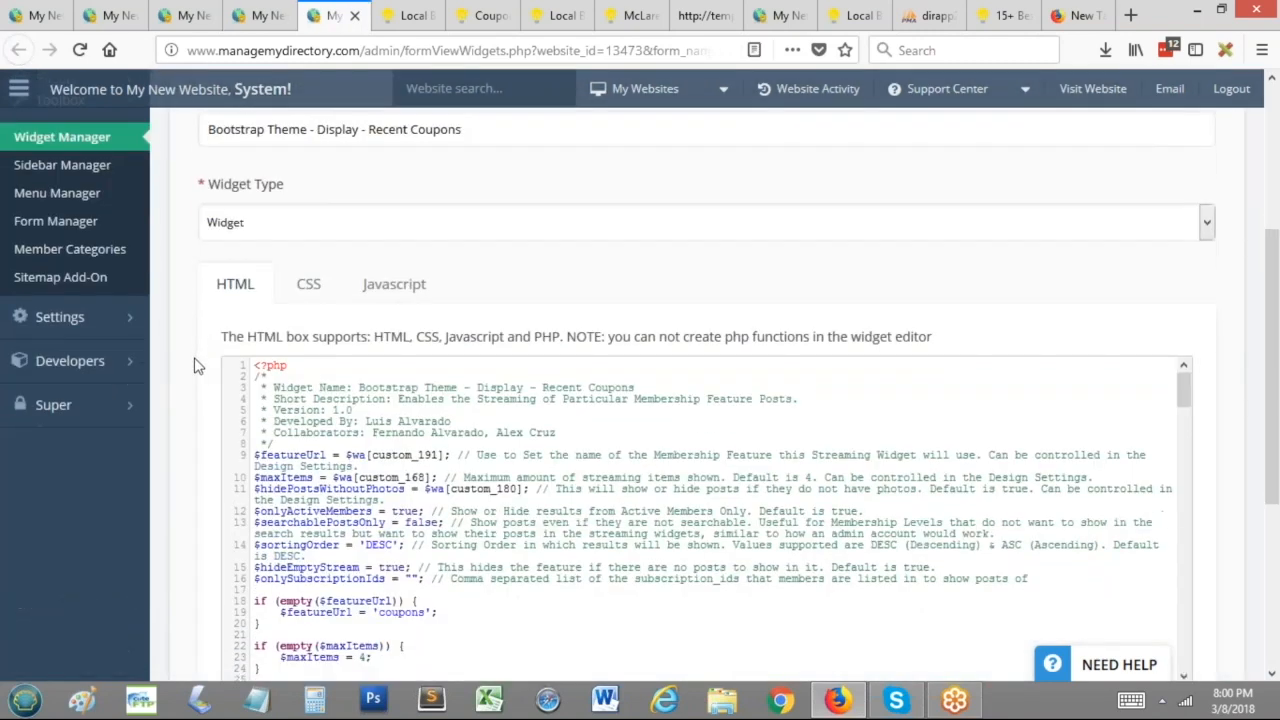
scroll(430, 330, down, 3)
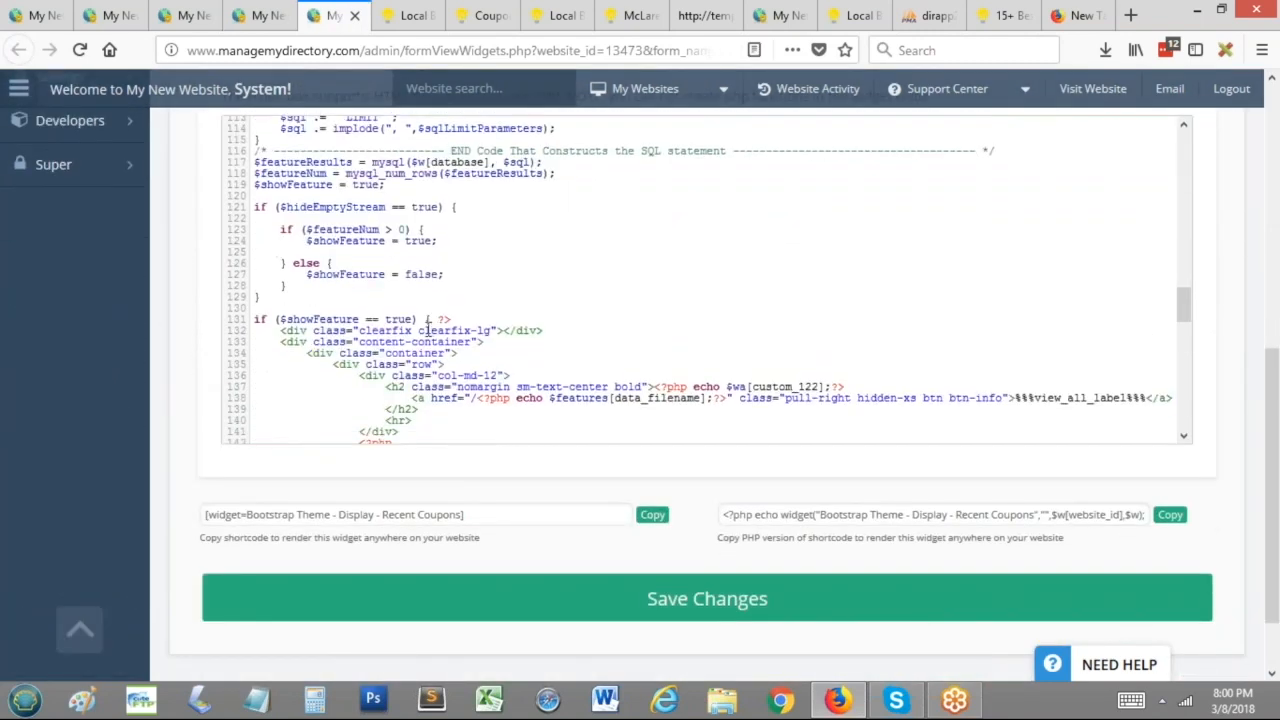
scroll(443, 330, down, 1)
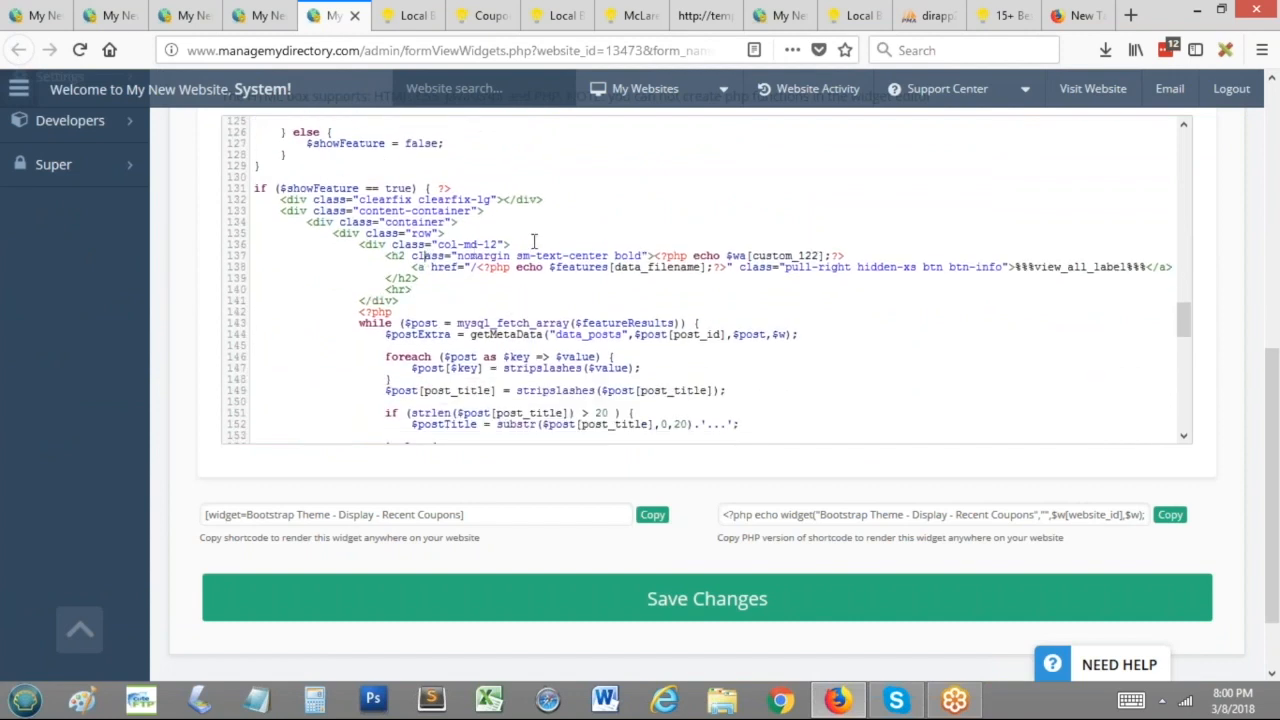
key(Return)
key(ctrl+v)
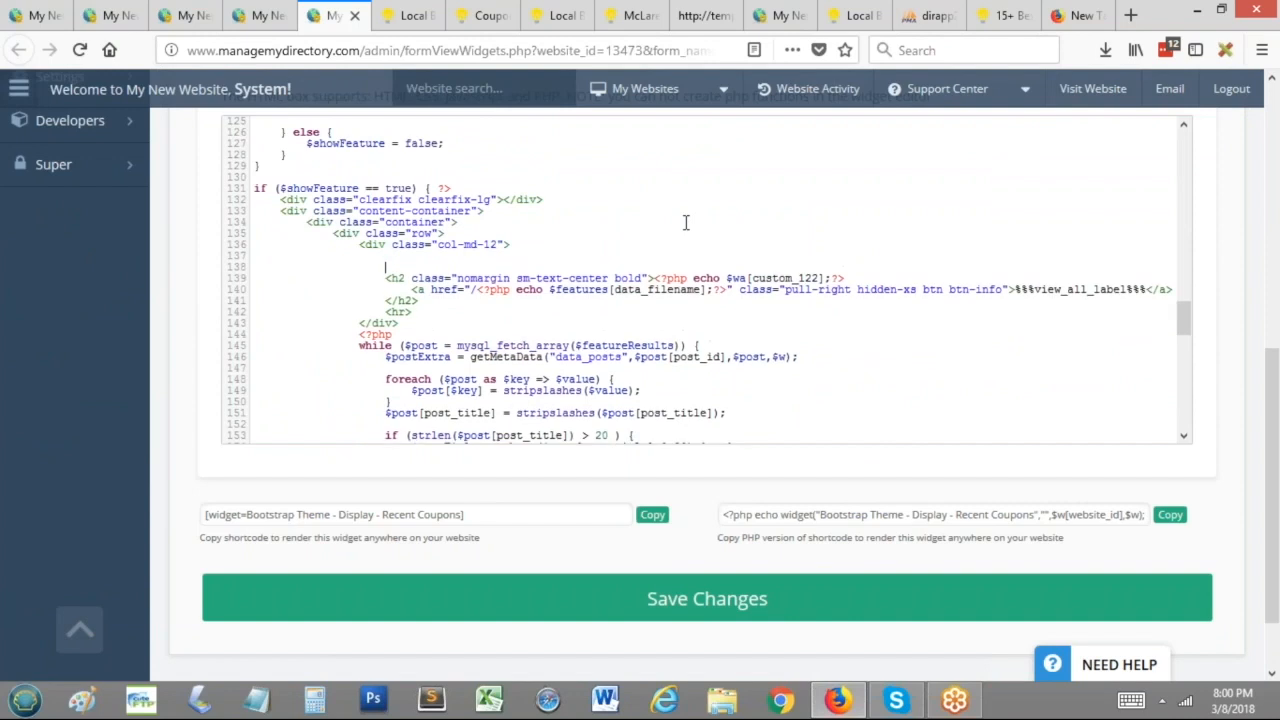
key(Return)
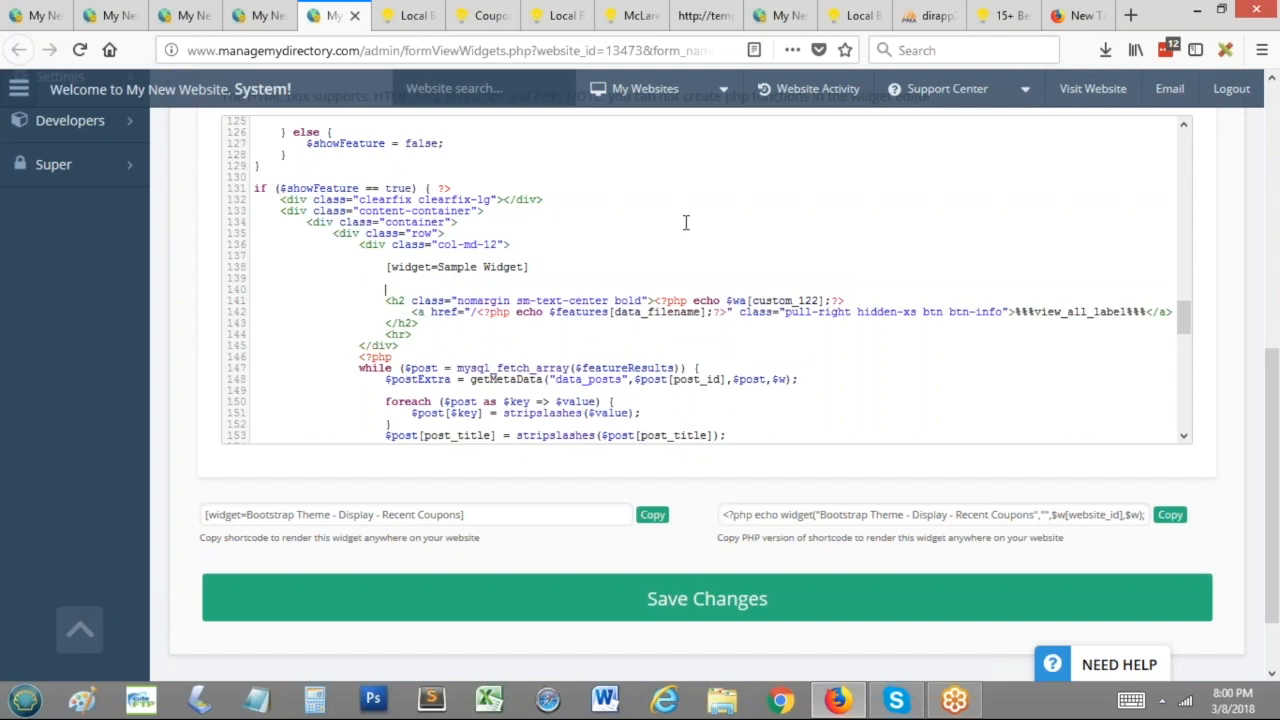
key(ctrl+s)
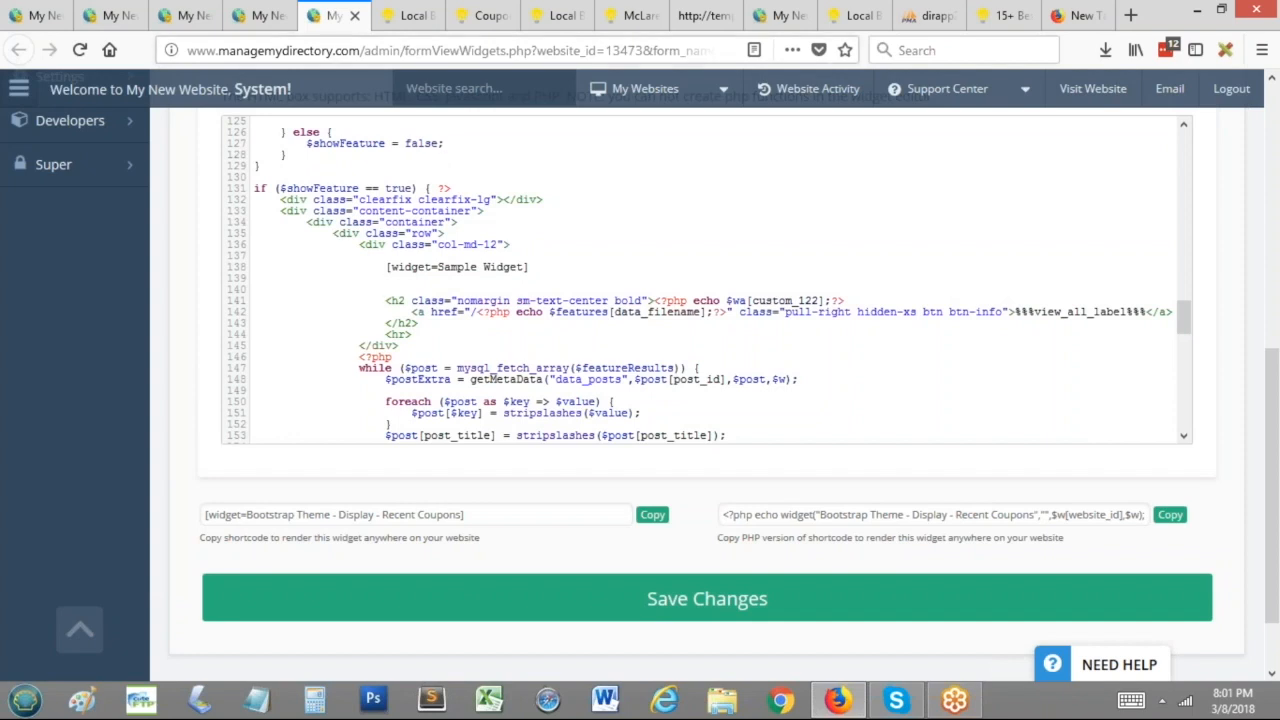
Step: Reload the public website's homepage and check the Sample Widget block above the Hottest Deals & Offers heading
click(407, 15)
scroll(333, 260, down, 5)
scroll(640, 286, down, 3)
key(F5)
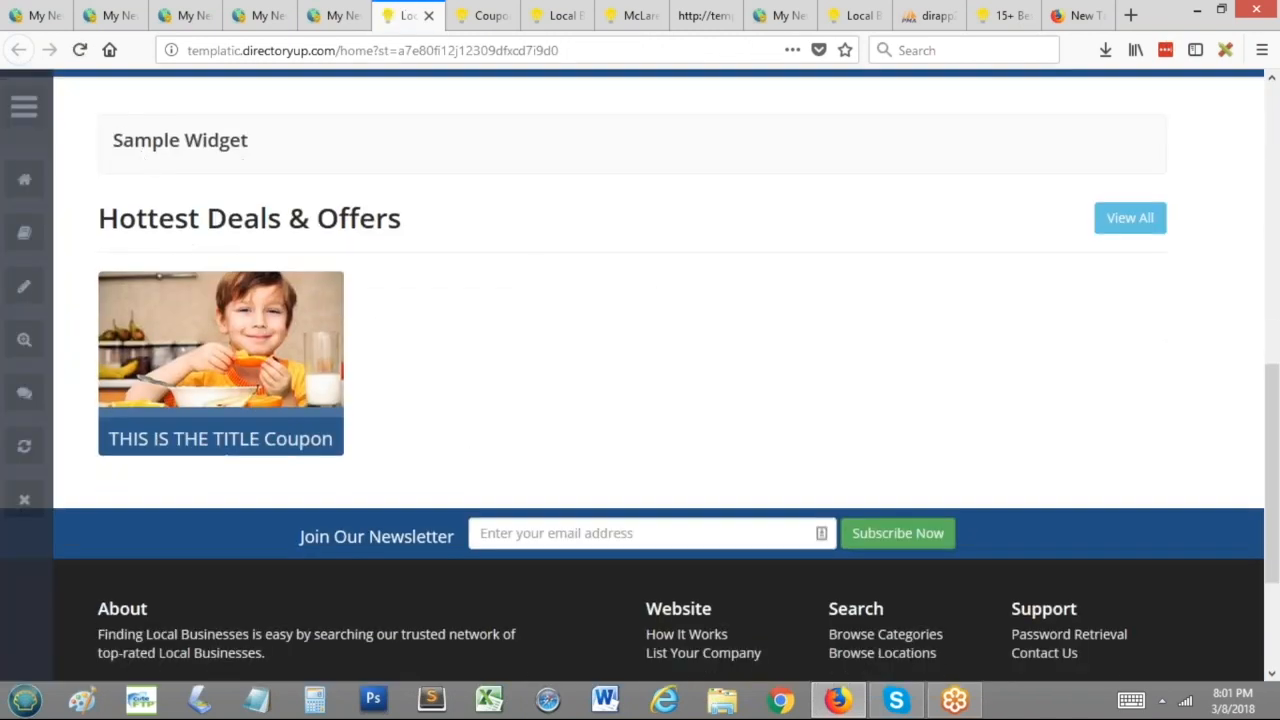
drag(110, 140, 320, 140)
click(310, 110)
drag(168, 140, 286, 151)
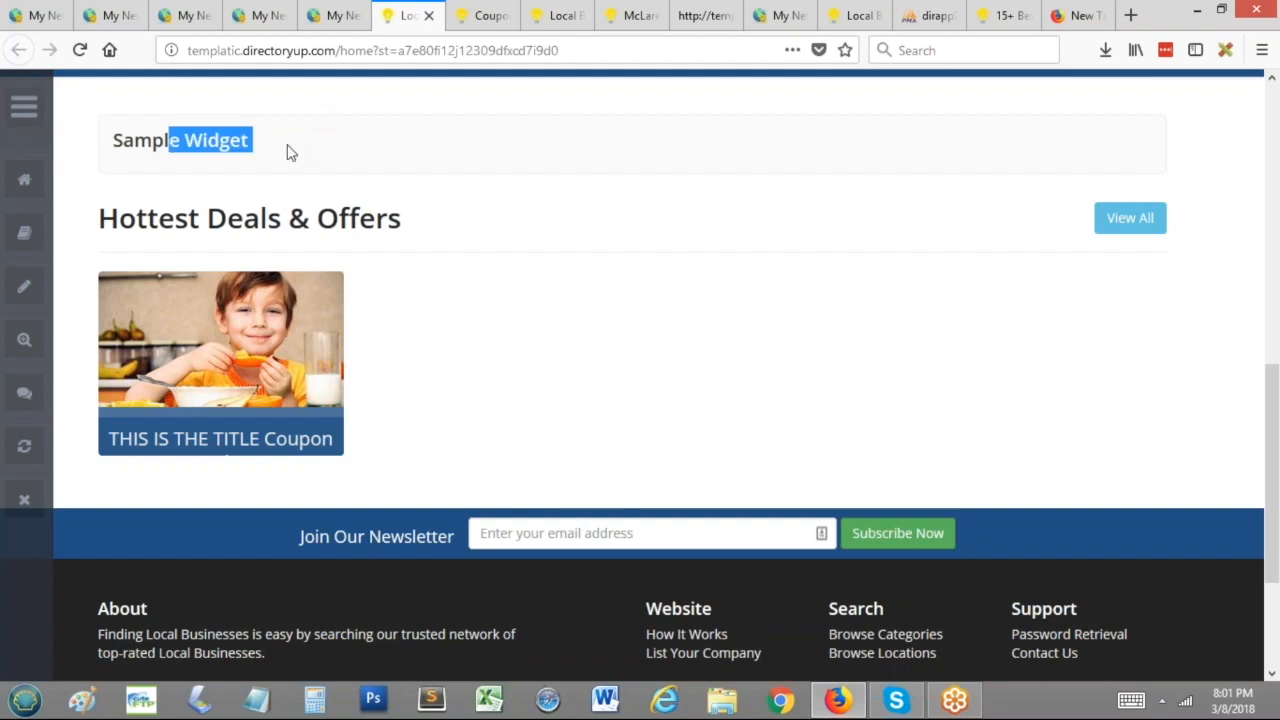
triple_click(290, 152)
scroll(893, 350, up, 1)
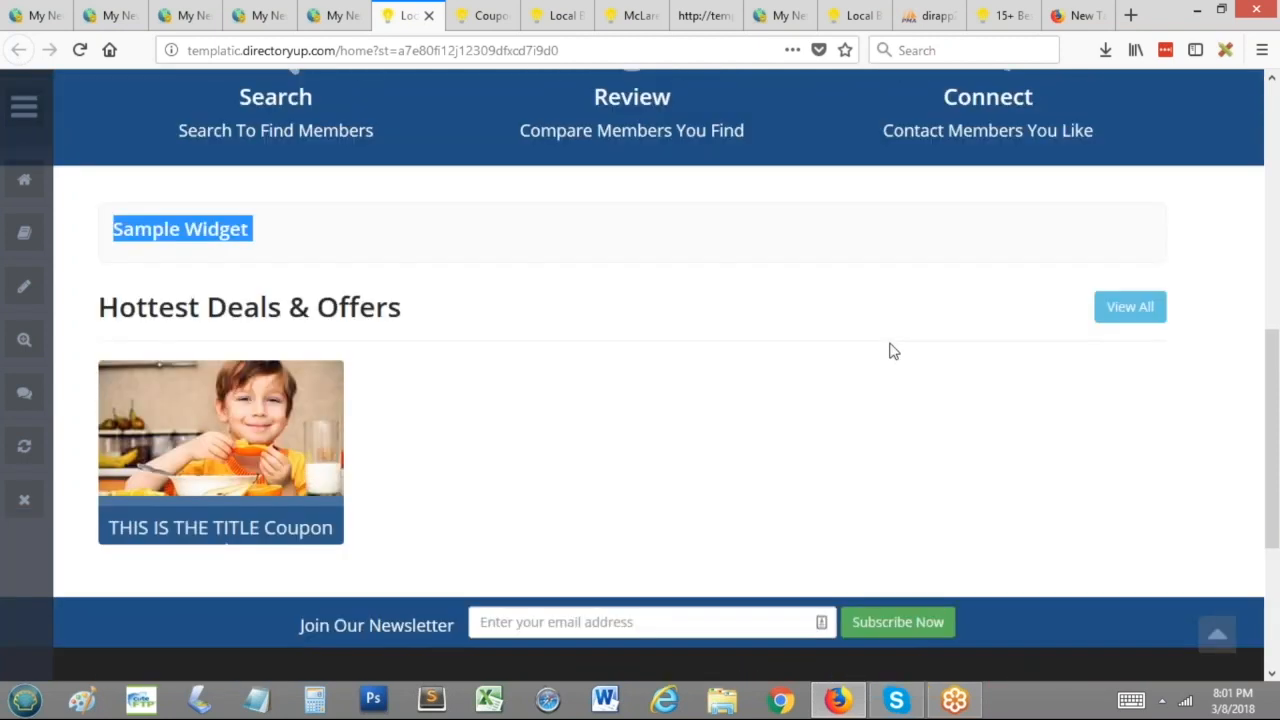
scroll(891, 346, up, 6)
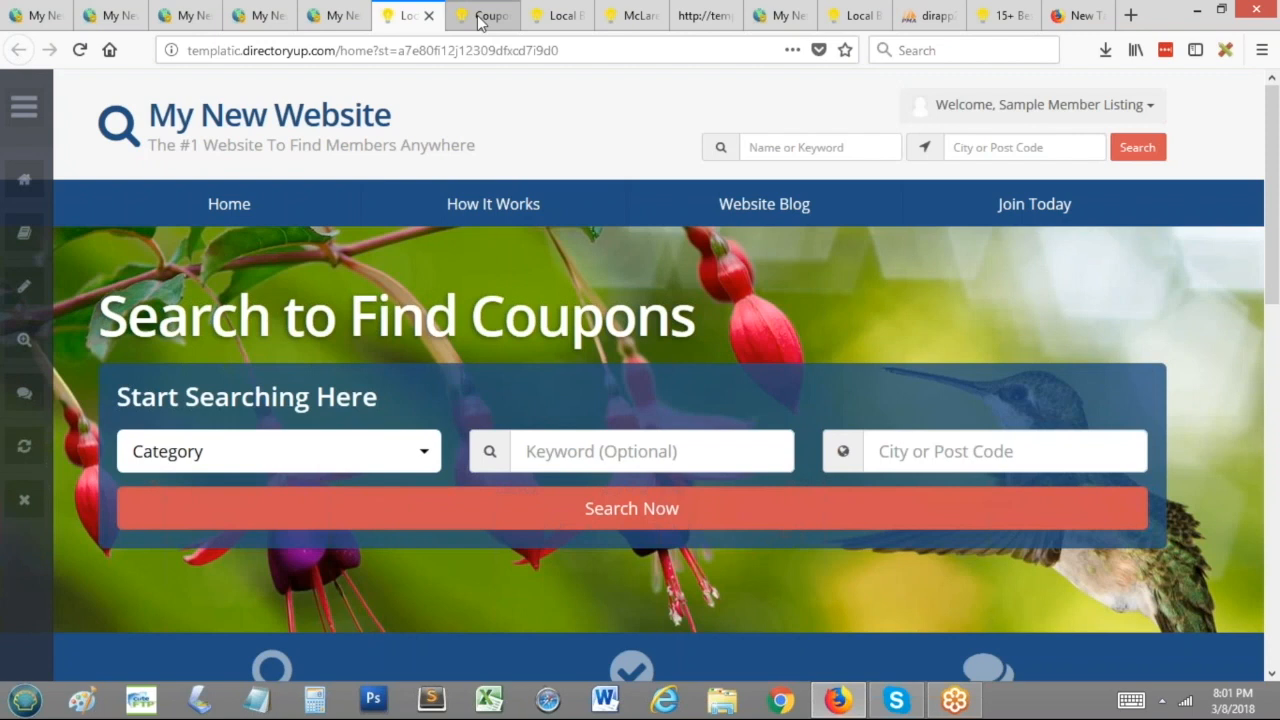
Step: Open mysouthwest.com.au in place of the Add Coupon page and look over its homepage's business, event and review columns
click(479, 16)
click(474, 46)
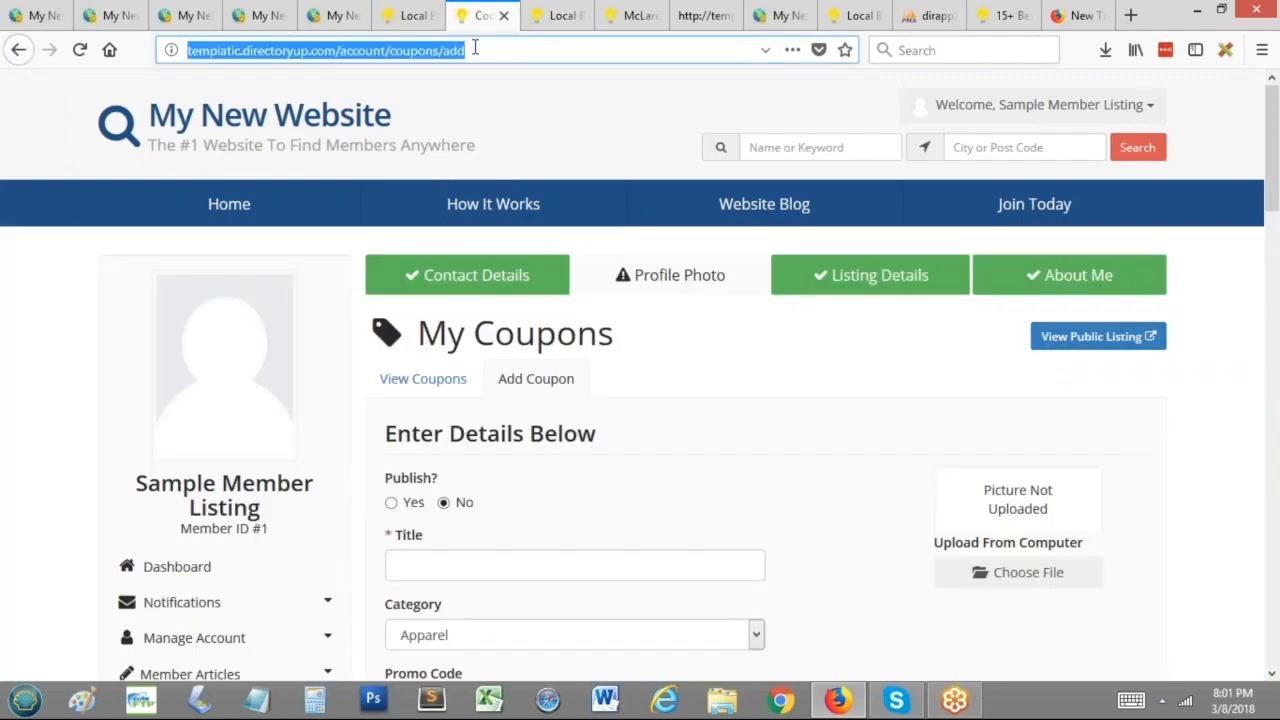
text(mysout)
key(Return)
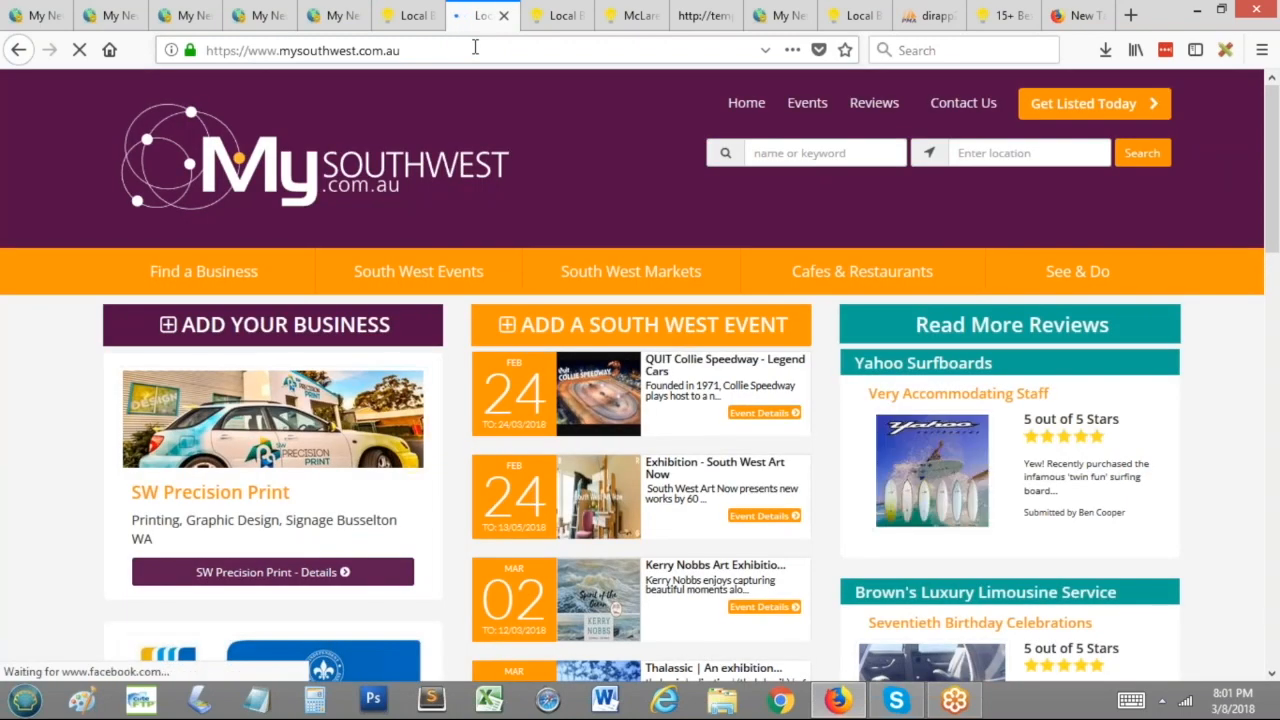
scroll(715, 330, down, 2)
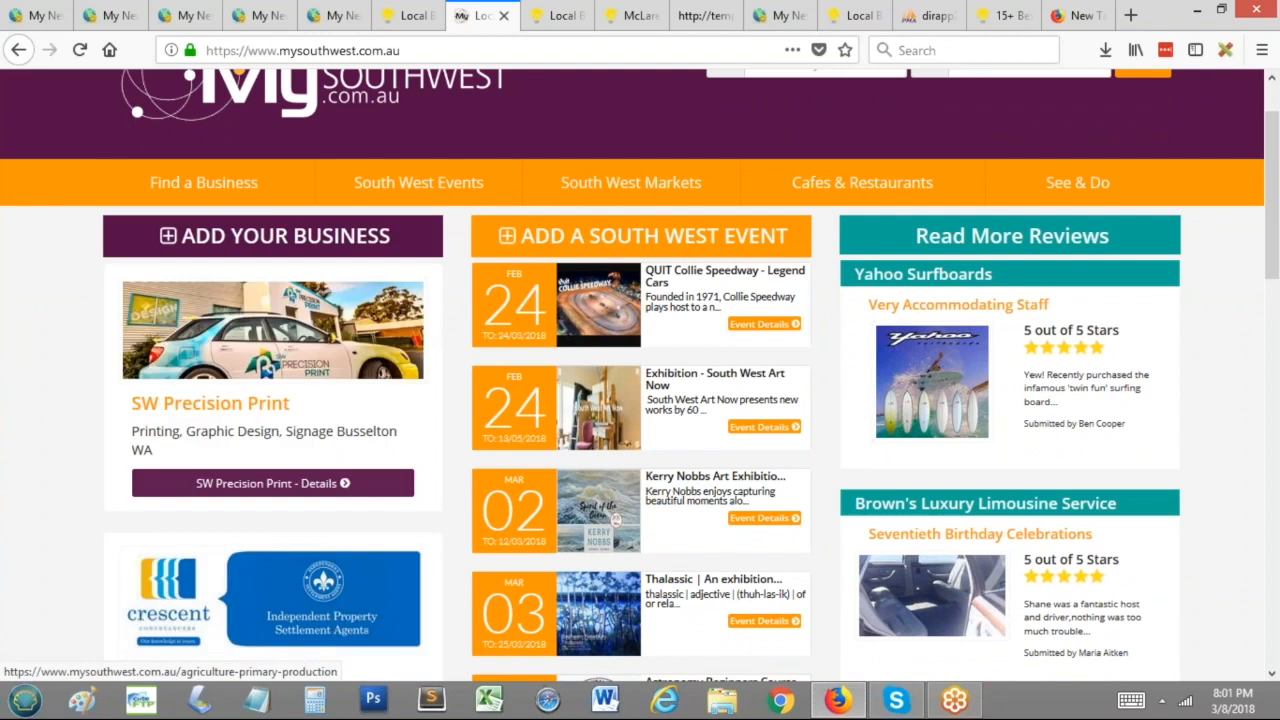
scroll(465, 415, up, 2)
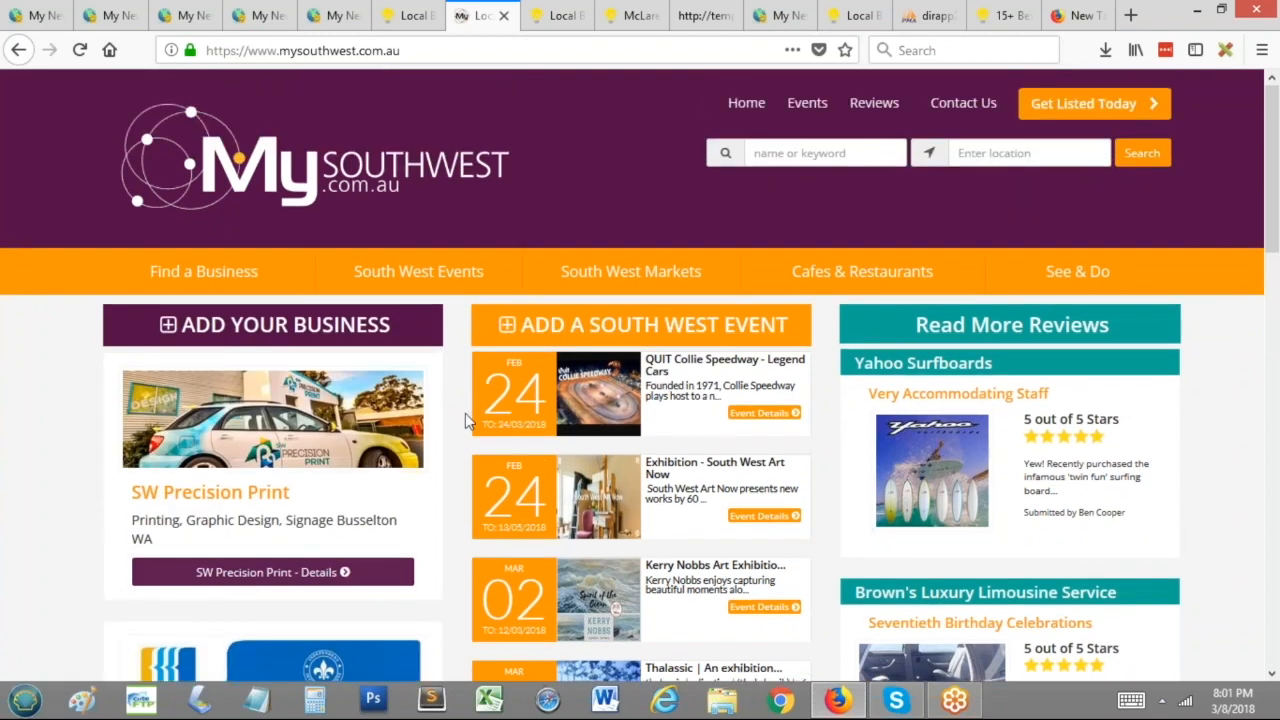
scroll(465, 411, down, 2)
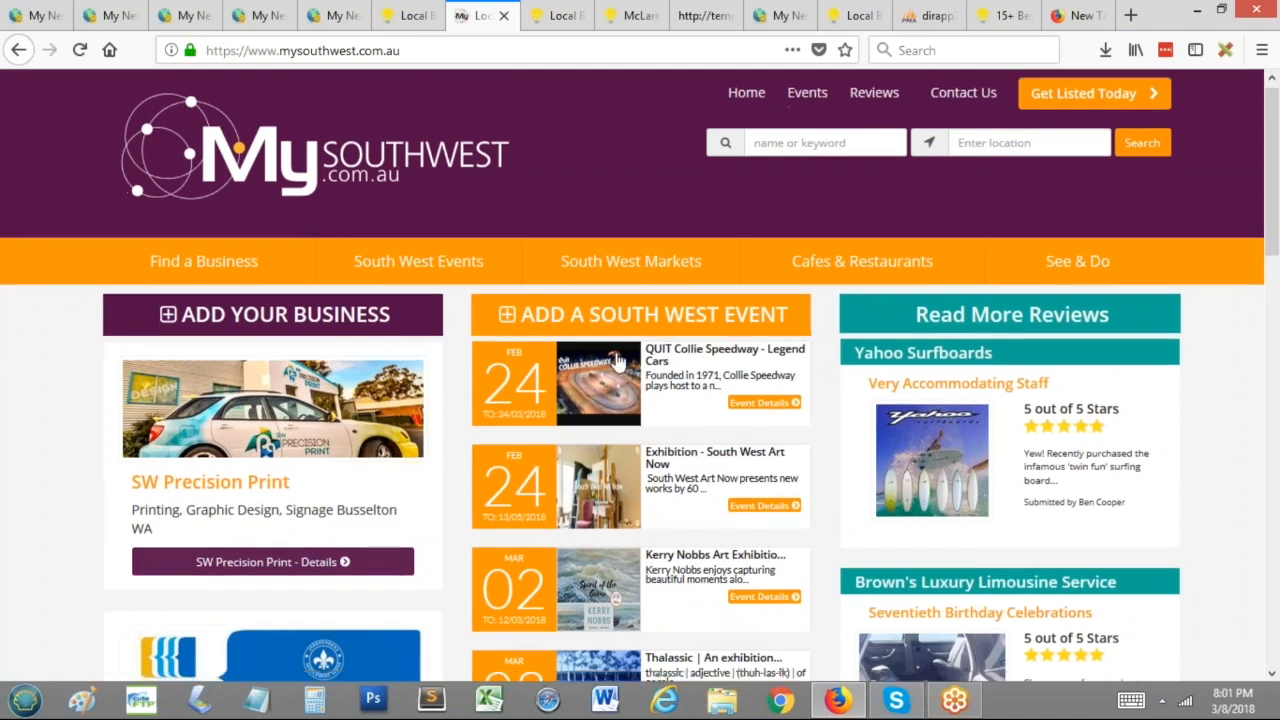
scroll(686, 296, down, 2)
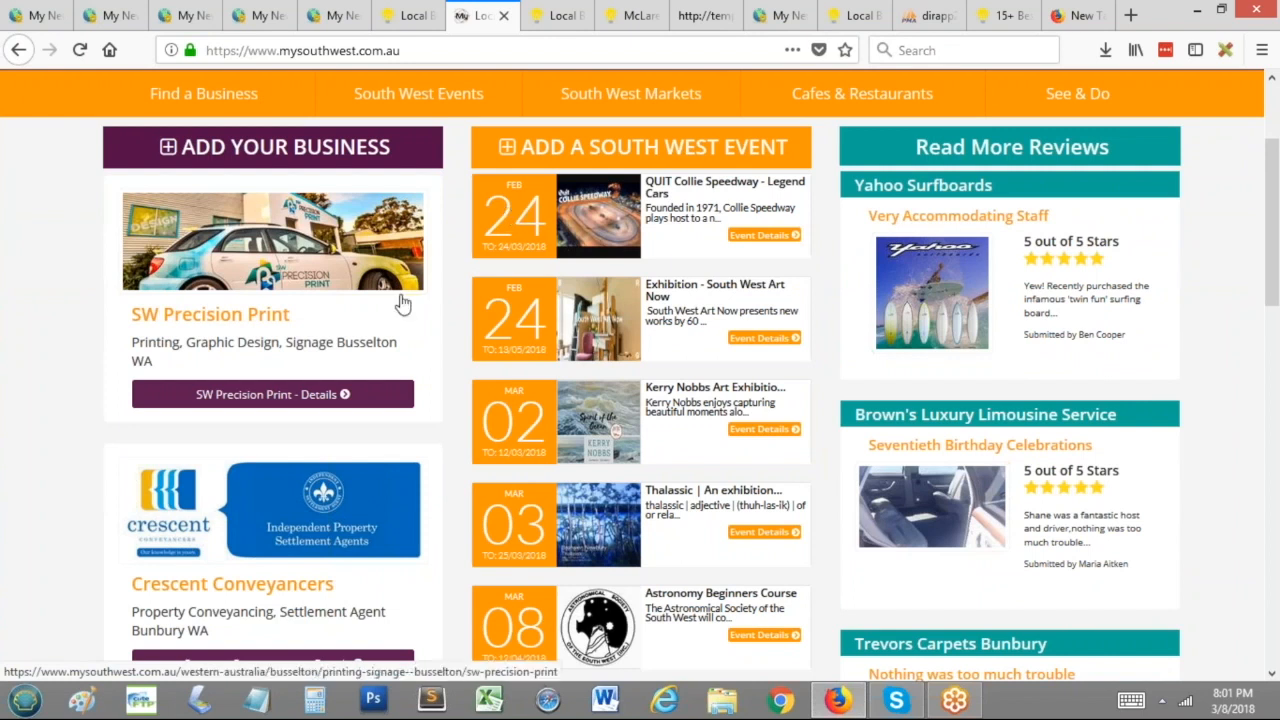
scroll(600, 260, down, 3)
scroll(590, 270, down, 8)
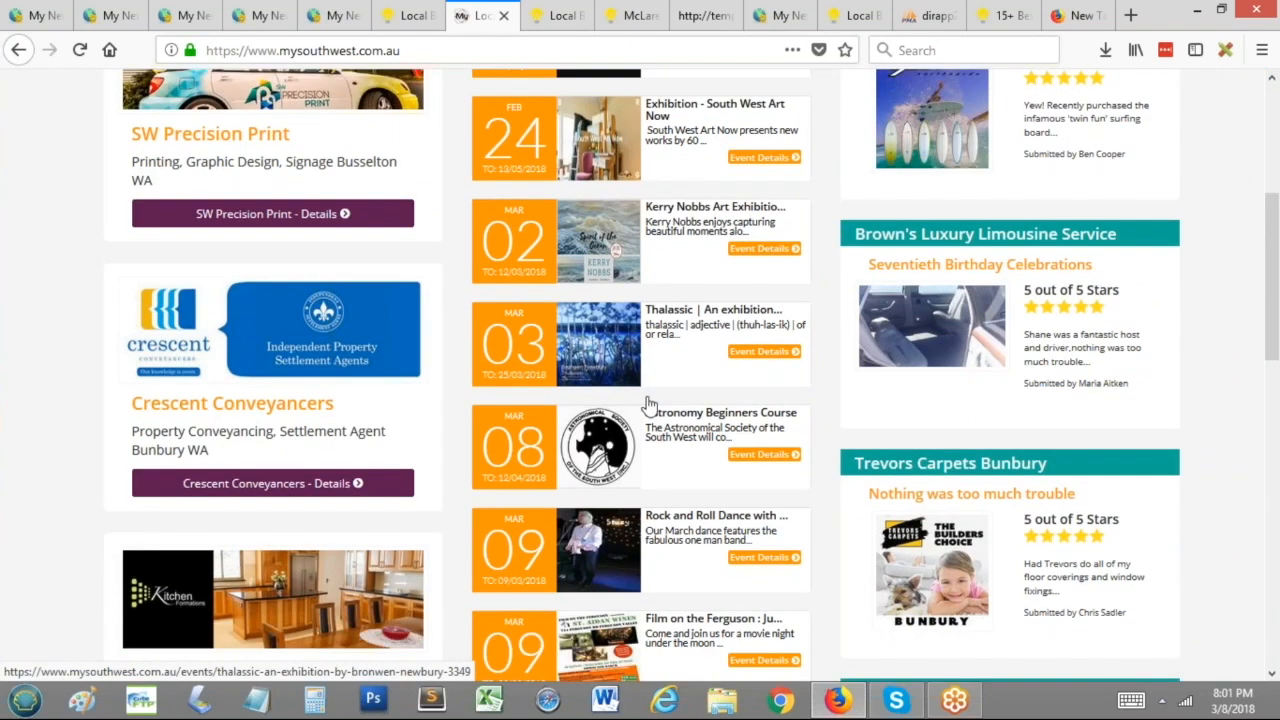
scroll(620, 452, up, 5)
scroll(620, 452, up, 5)
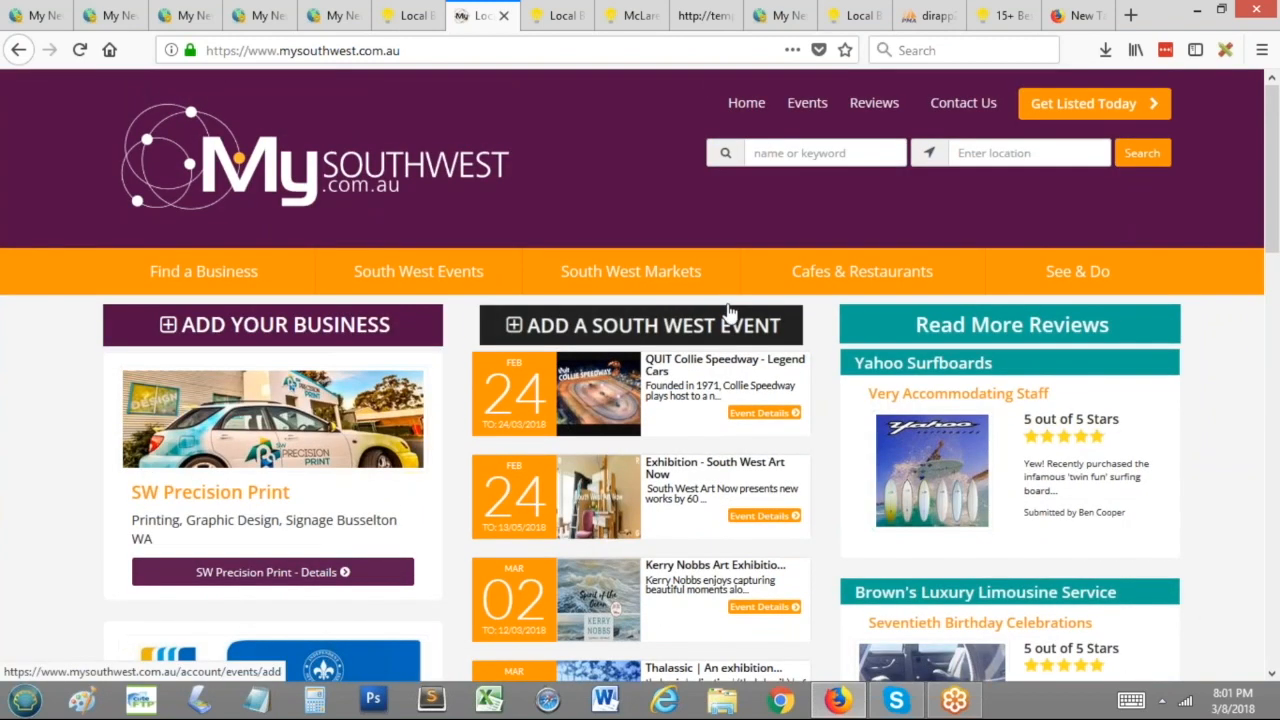
Step: Open marriagefriendlytherapists.com and go to the homepage's sidebar beside the Marriage Friendly Therapists text
click(398, 50)
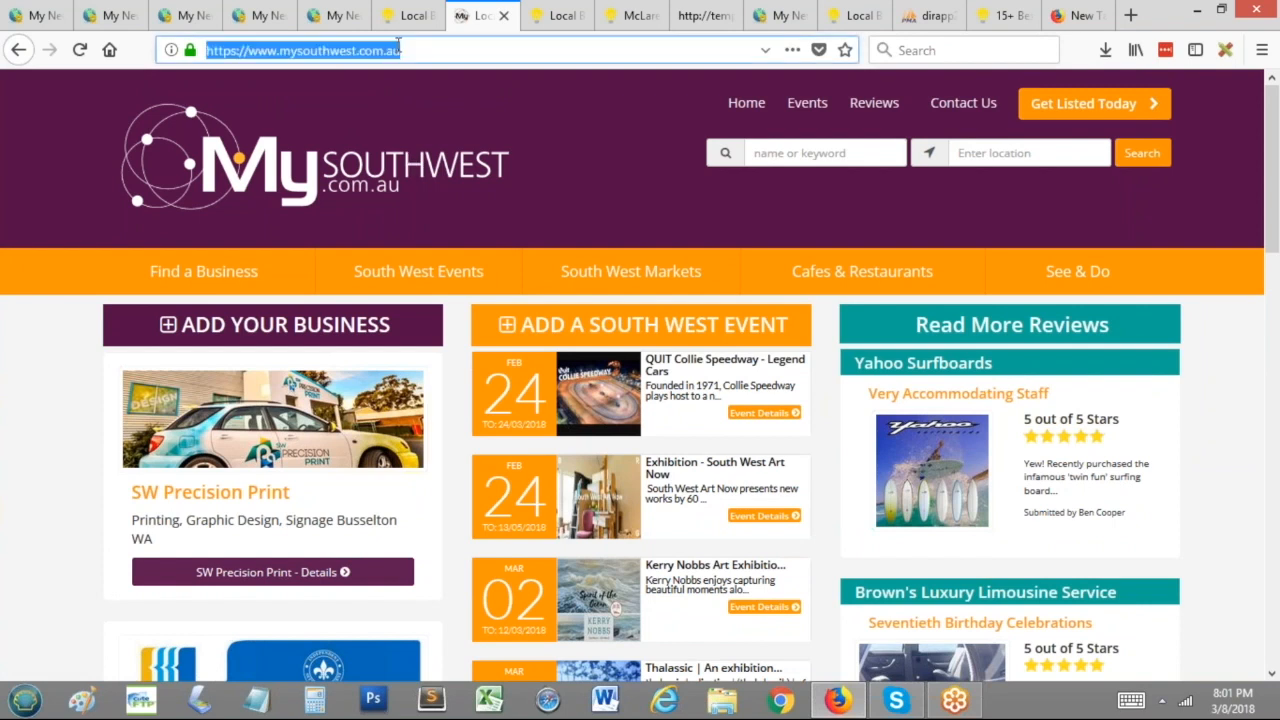
text(marriagefriendlytherapists.com/)
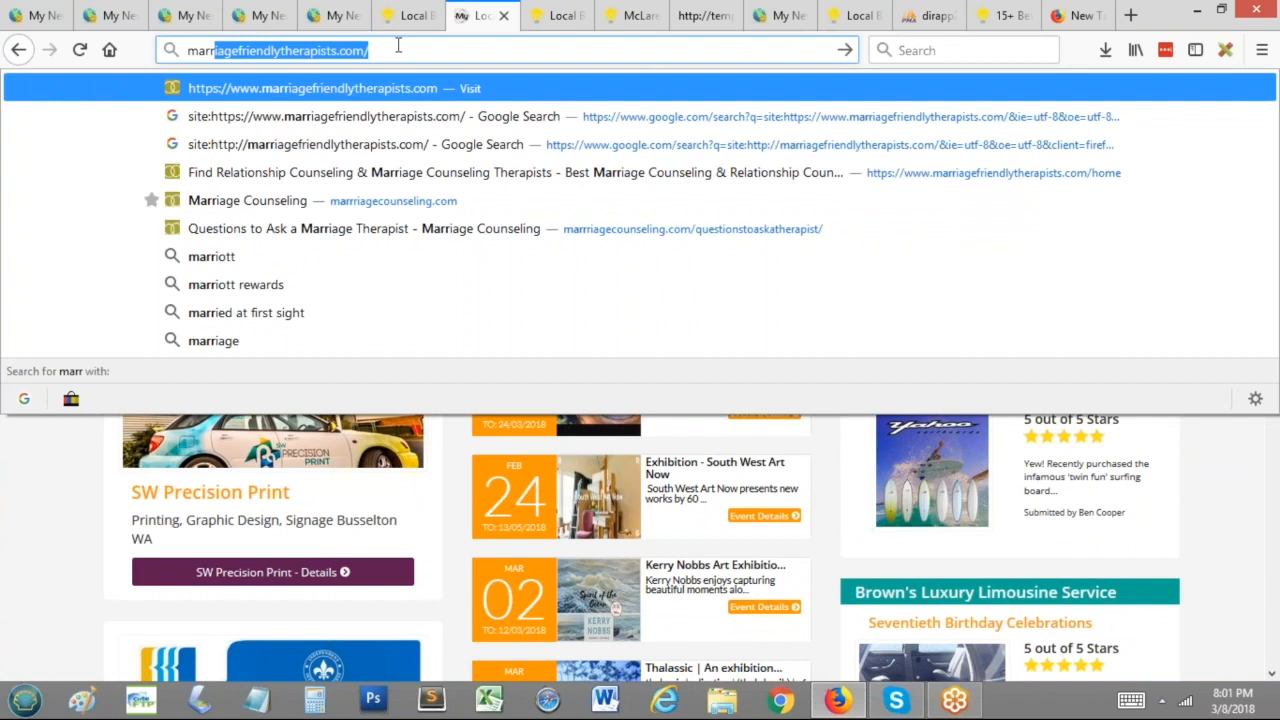
key(Return)
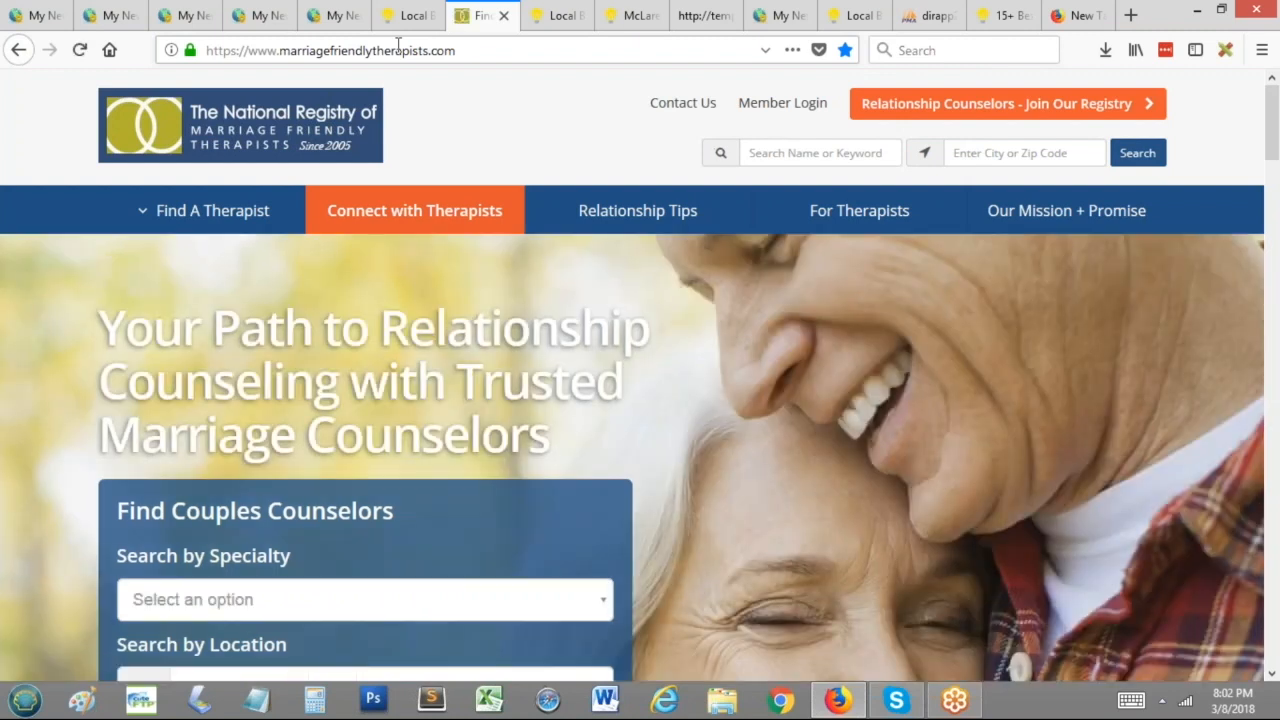
scroll(844, 272, down, 2)
scroll(844, 265, down, 15)
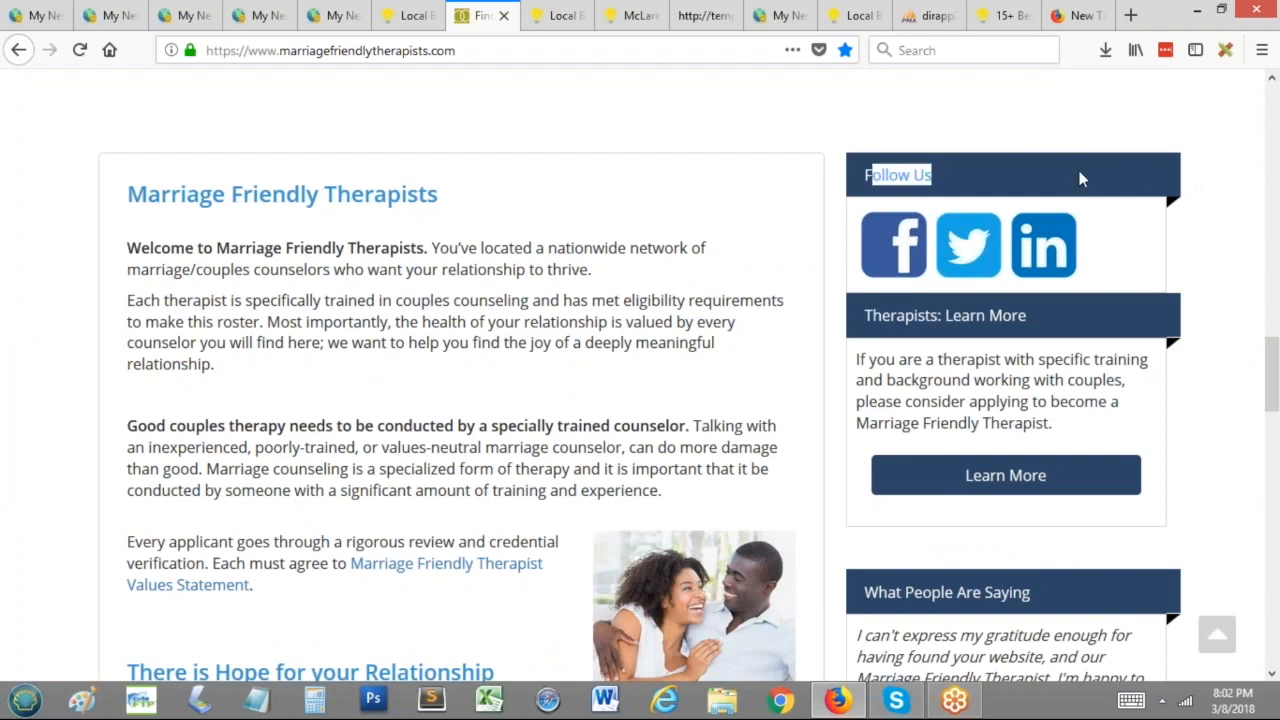
Step: Examine the styled headers of the Follow Us, Therapists: Learn More and What People Are Saying sidebar widgets
drag(869, 316, 1180, 322)
scroll(908, 437, down, 2)
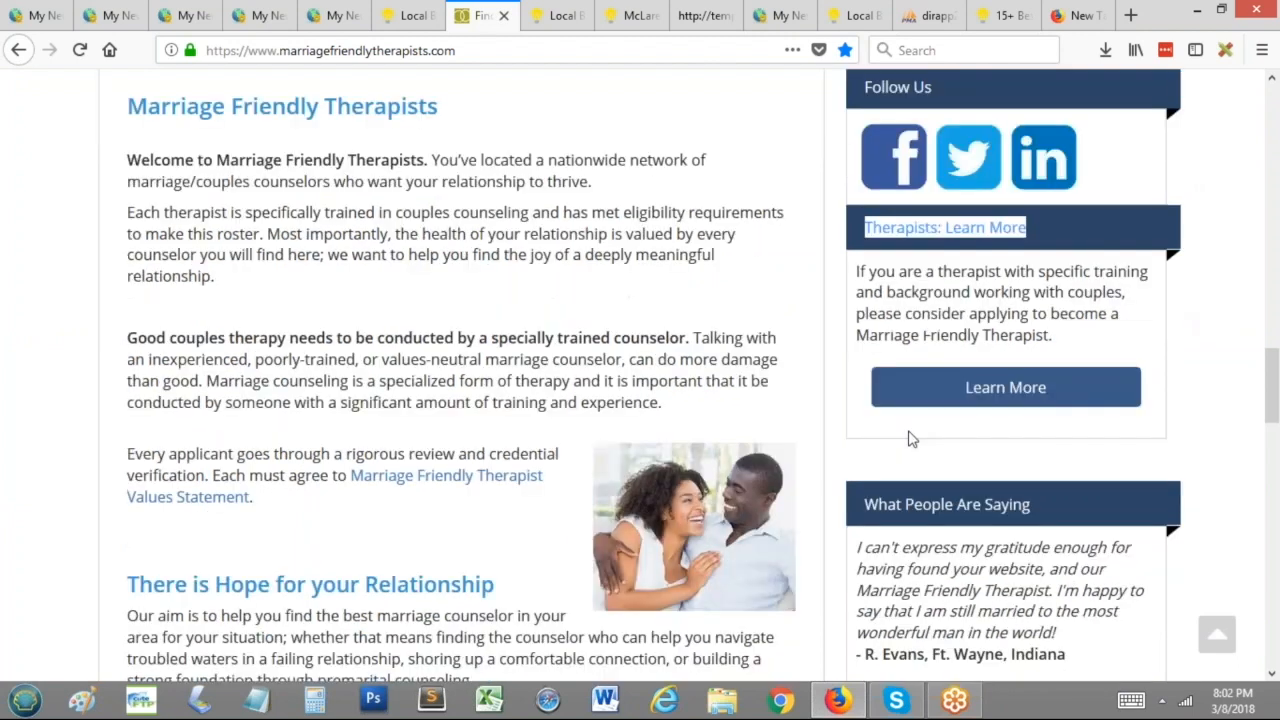
drag(865, 507, 1184, 490)
scroll(1186, 488, down, 1)
click(1014, 432)
drag(865, 417, 1180, 422)
click(1165, 406)
scroll(1155, 400, down, 1)
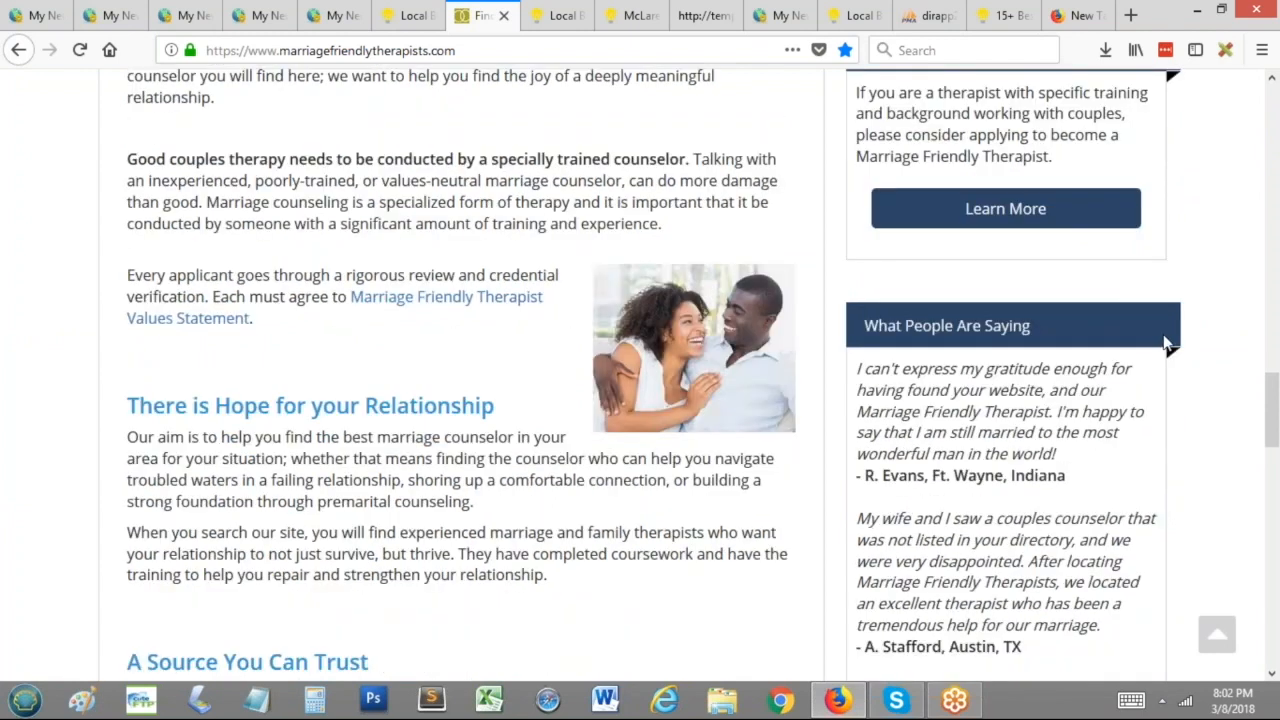
scroll(1155, 343, down, 1)
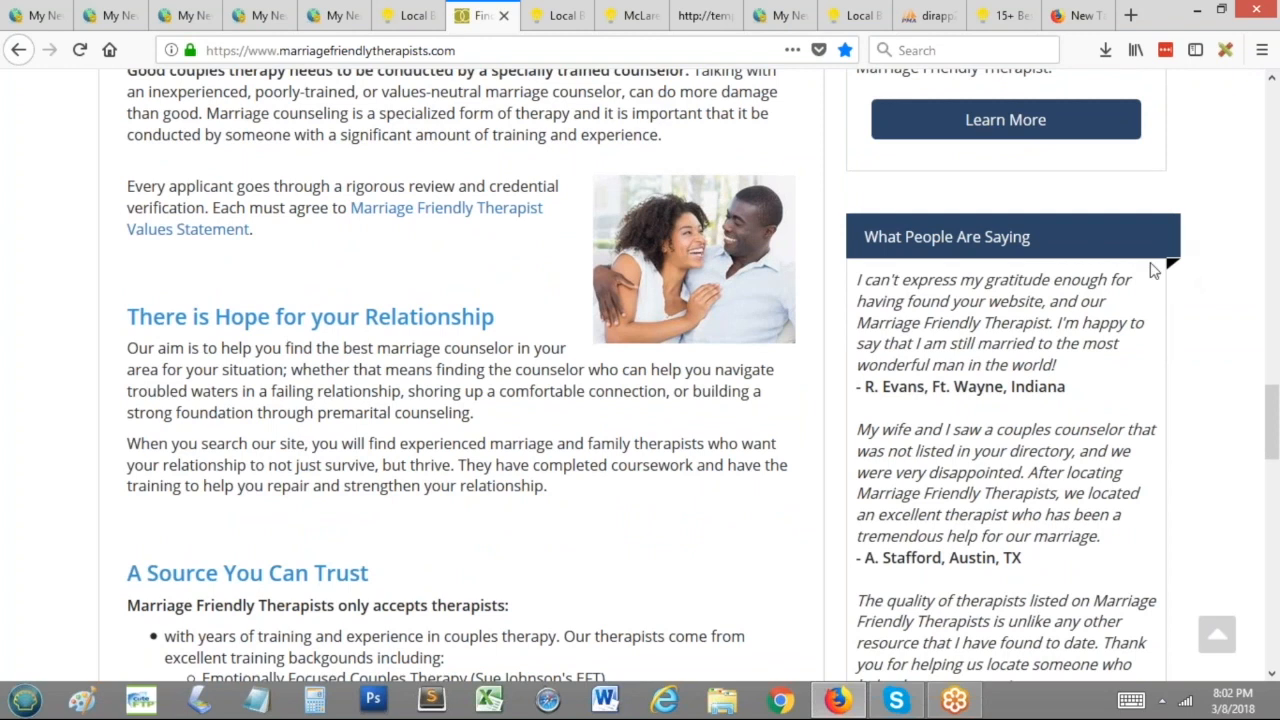
scroll(1163, 302, up, 5)
scroll(1104, 372, down, 2)
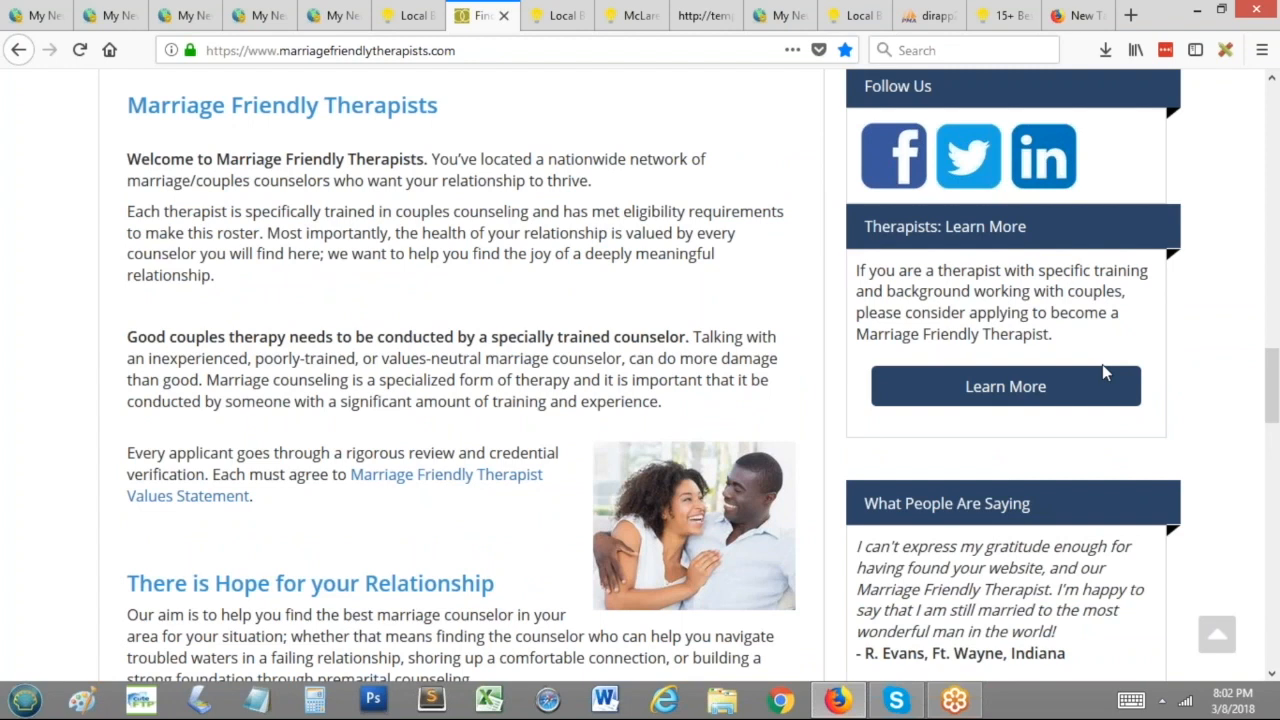
scroll(1104, 372, up, 2)
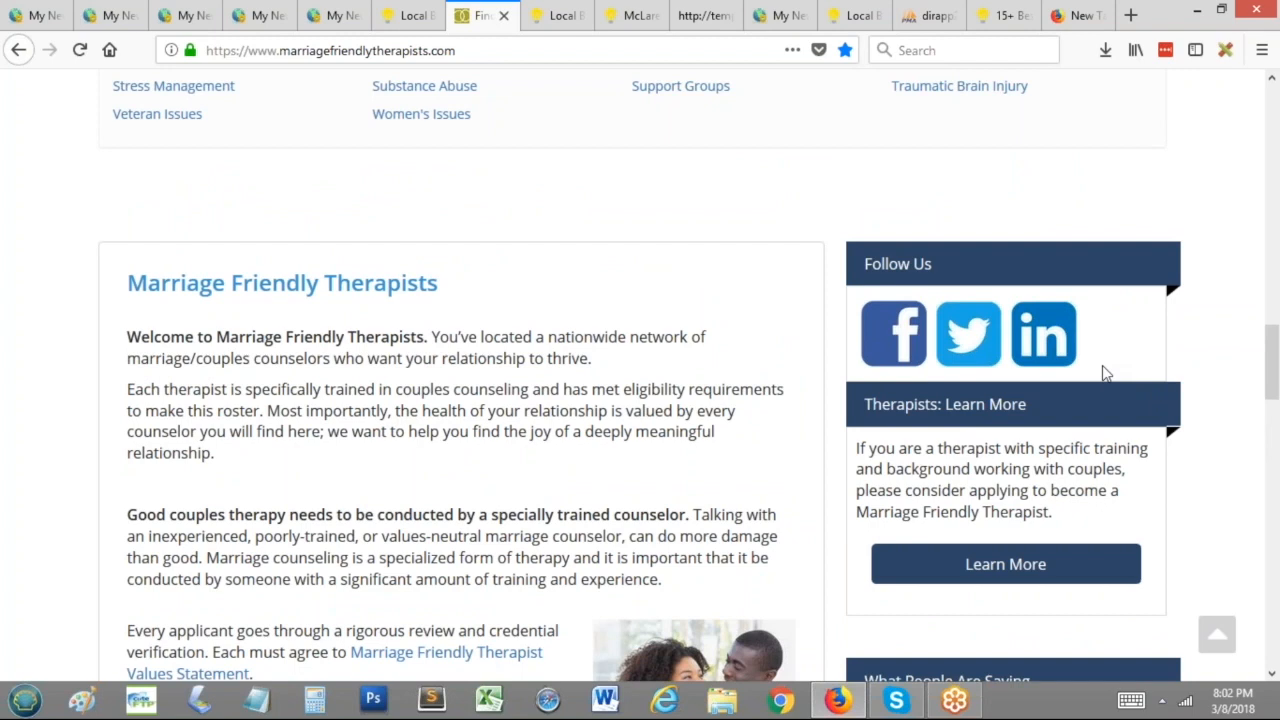
scroll(860, 335, down, 1)
scroll(455, 400, up, 2)
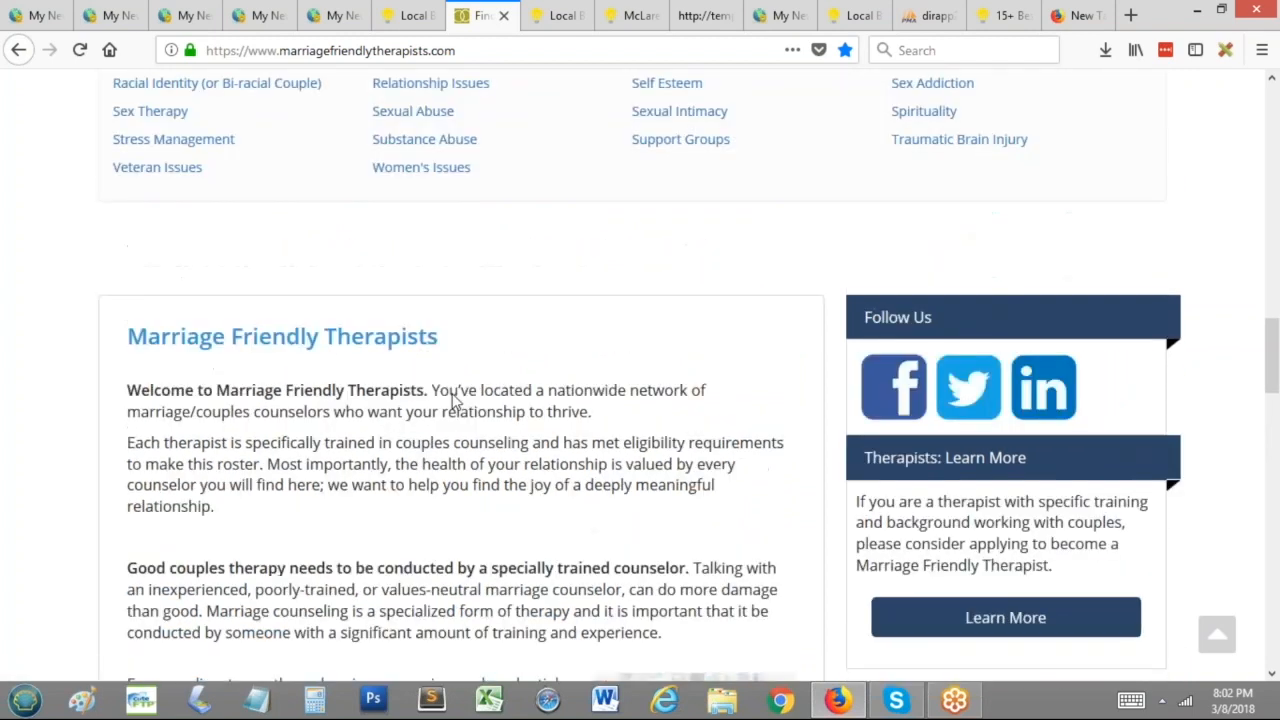
scroll(455, 400, up, 10)
scroll(455, 400, up, 8)
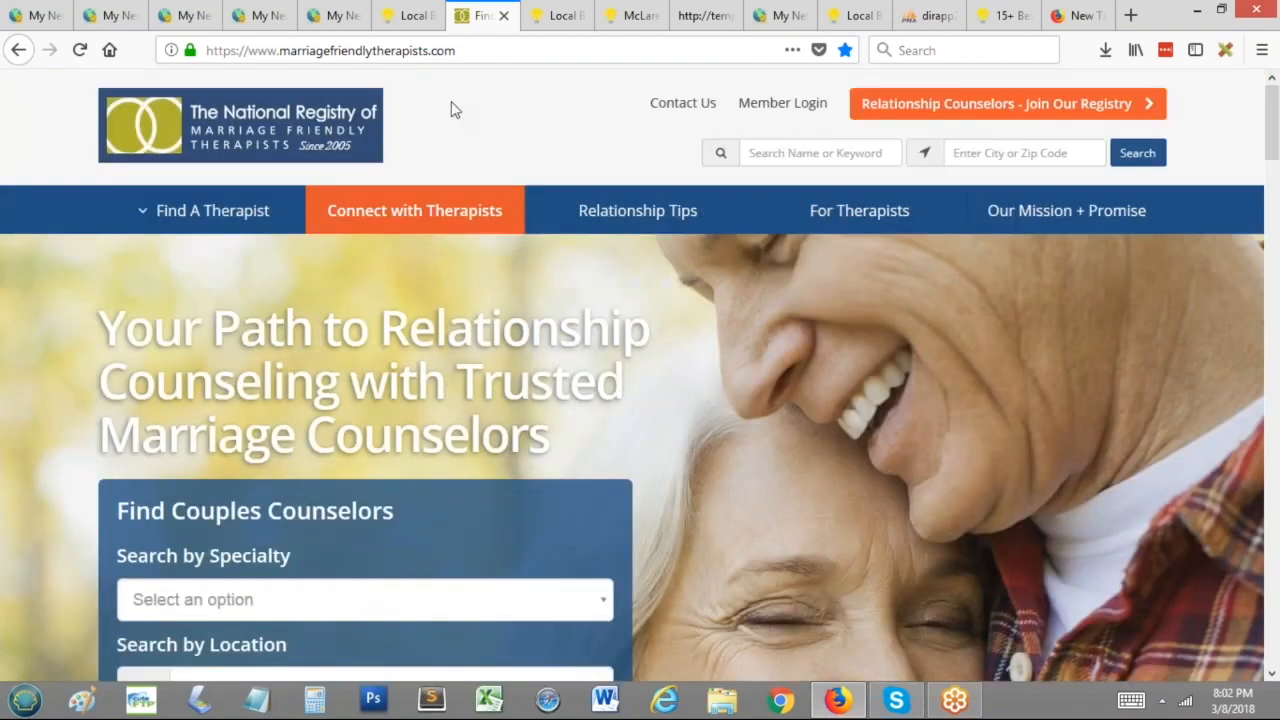
Step: Open alumni.demobootstrap.com and examine the homepage banner with the Alumni Website Demo heading
click(450, 50)
text(alm)
key(BackSpace)
text(umni.demobootstrap.com/)
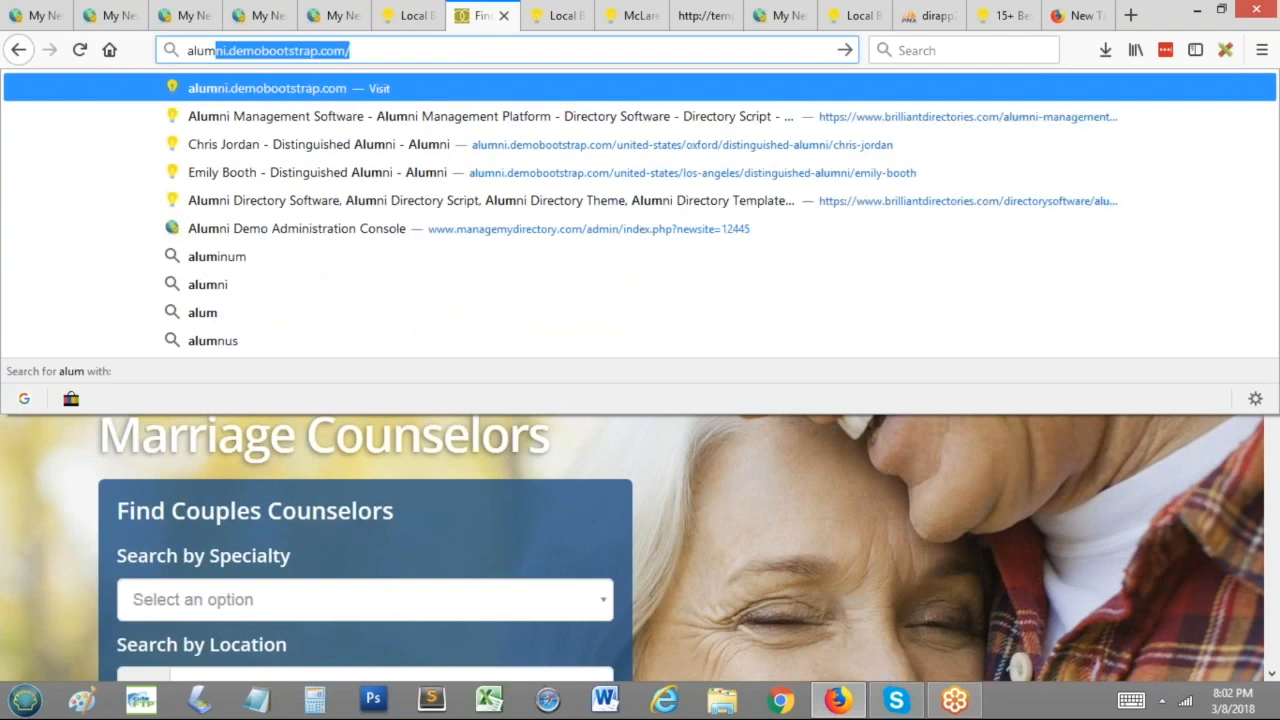
key(Return)
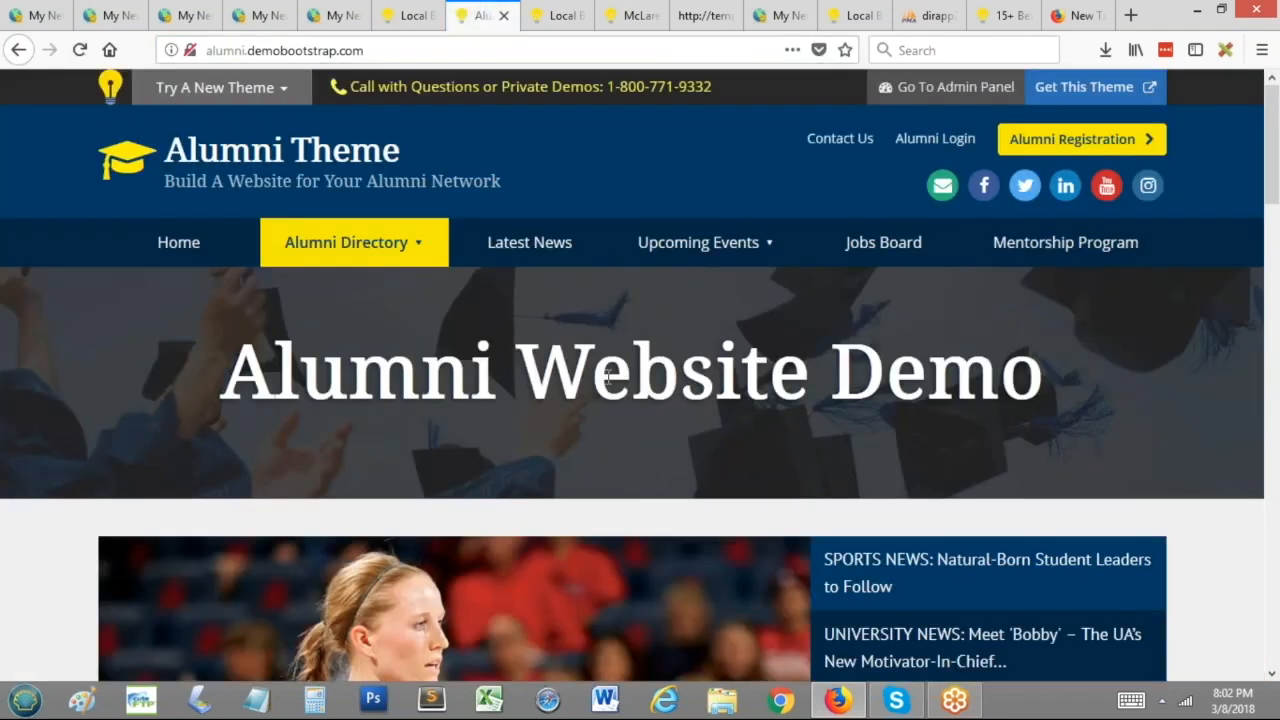
scroll(624, 399, down, 1)
drag(221, 285, 990, 282)
click(850, 282)
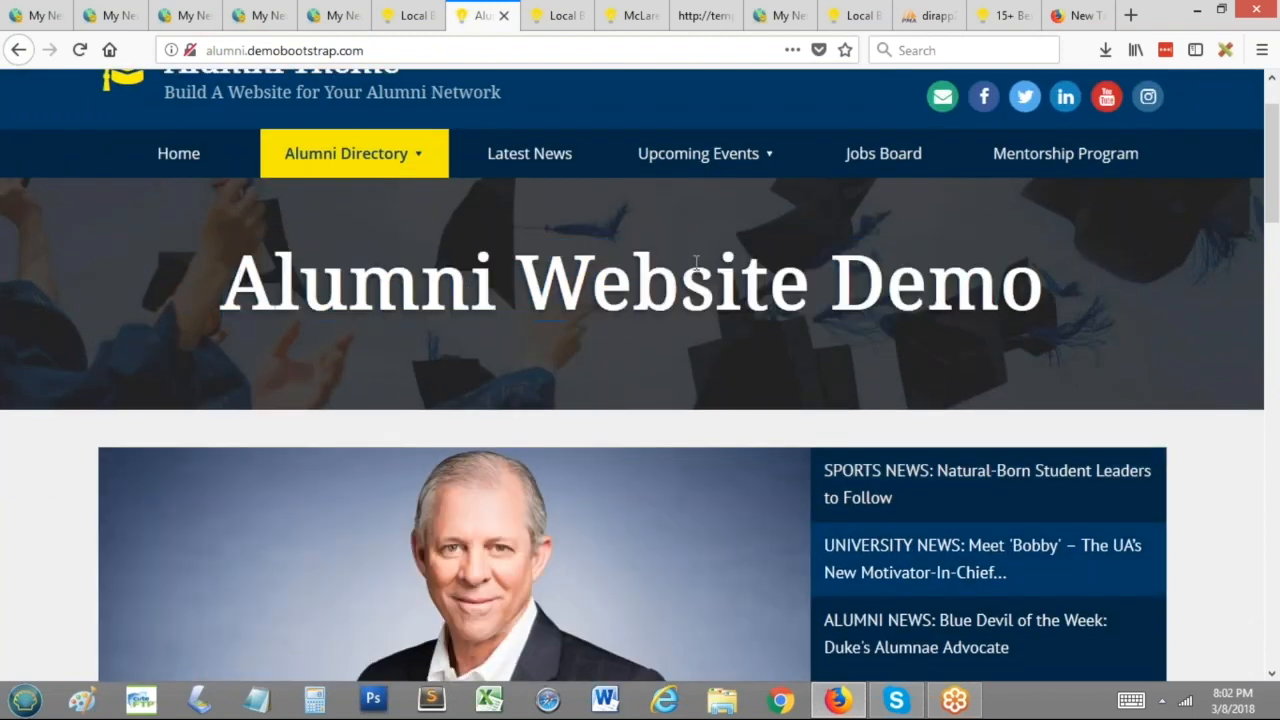
Step: Try several University News and Alumni News entries in the alumni homepage's news slider and examine its layout
scroll(845, 281, down, 3)
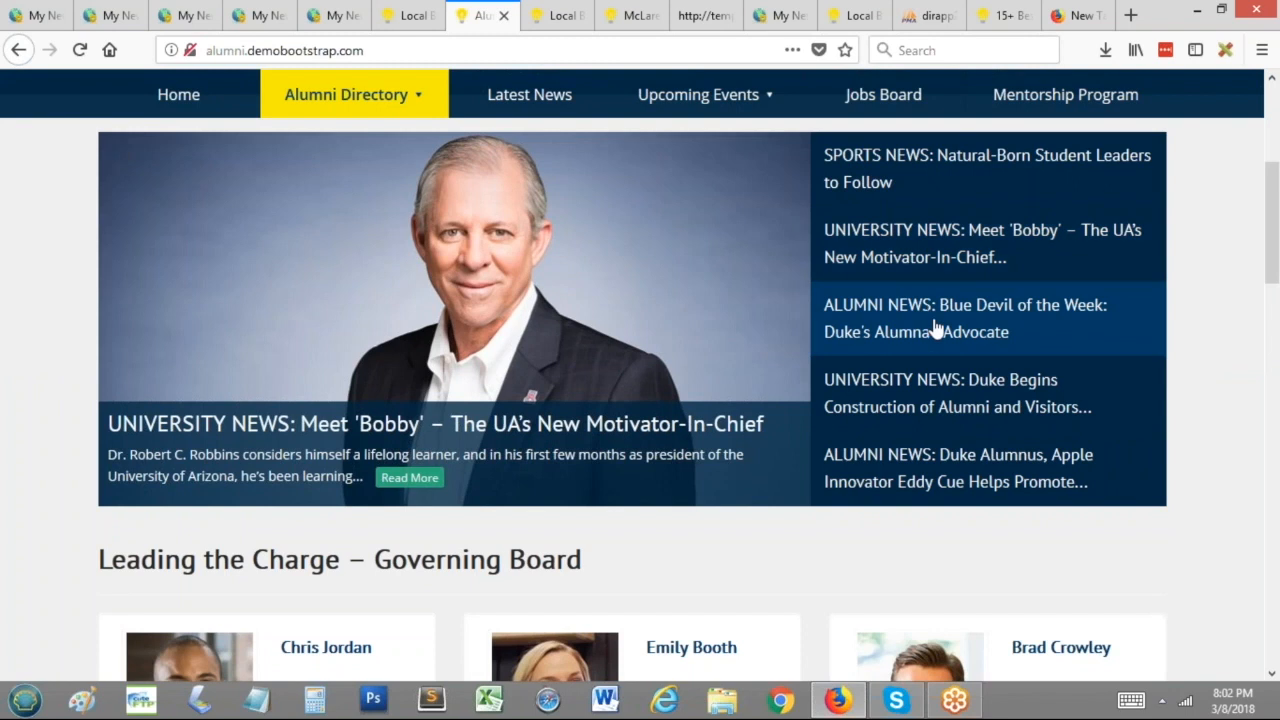
click(928, 405)
click(940, 477)
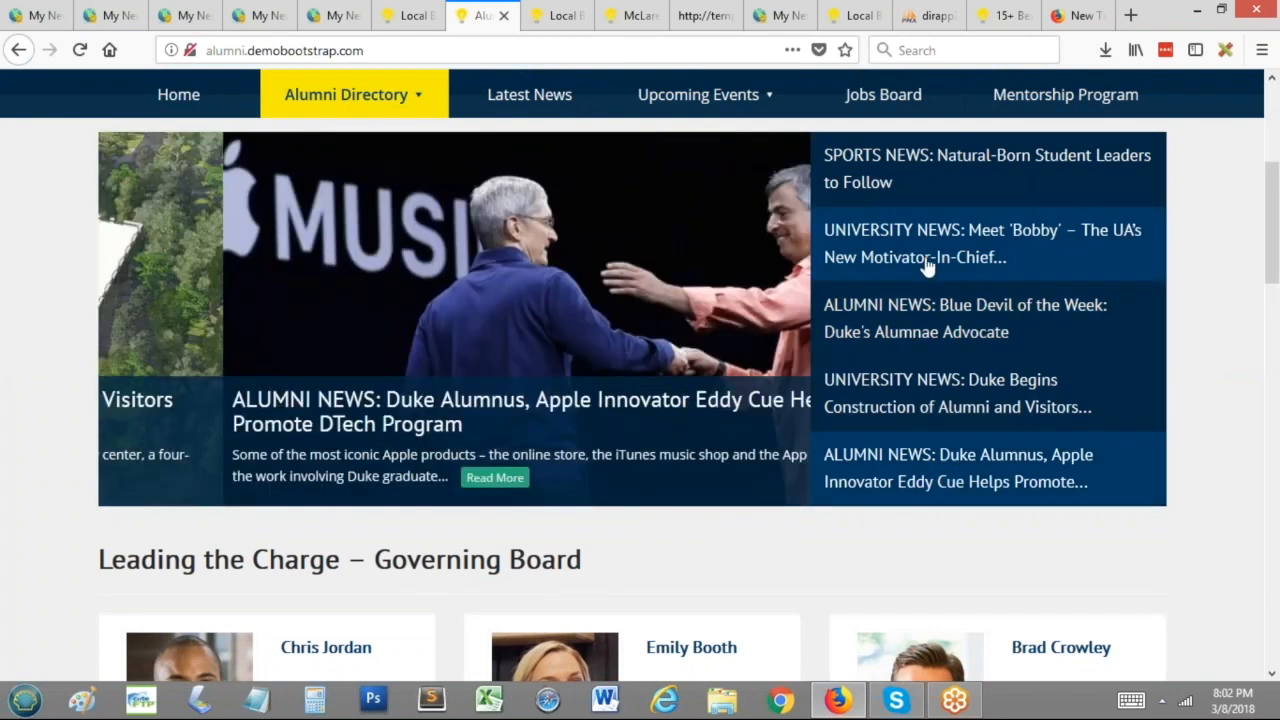
click(928, 266)
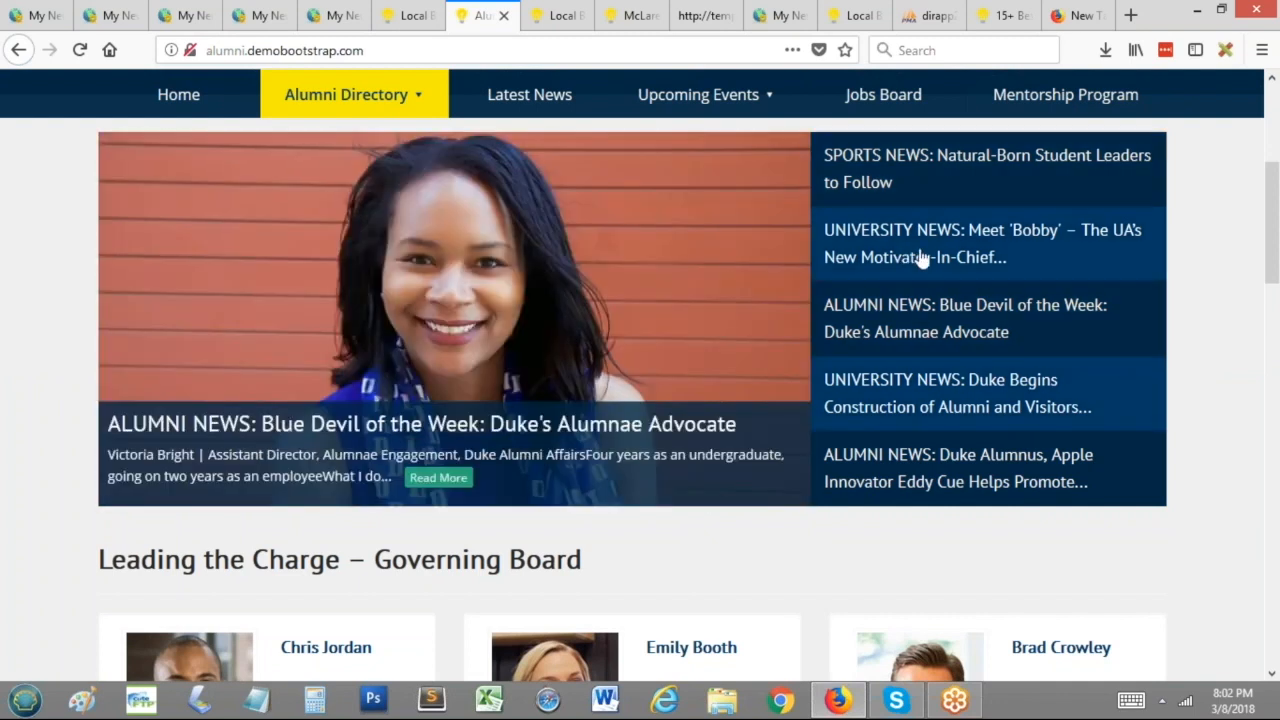
click(922, 254)
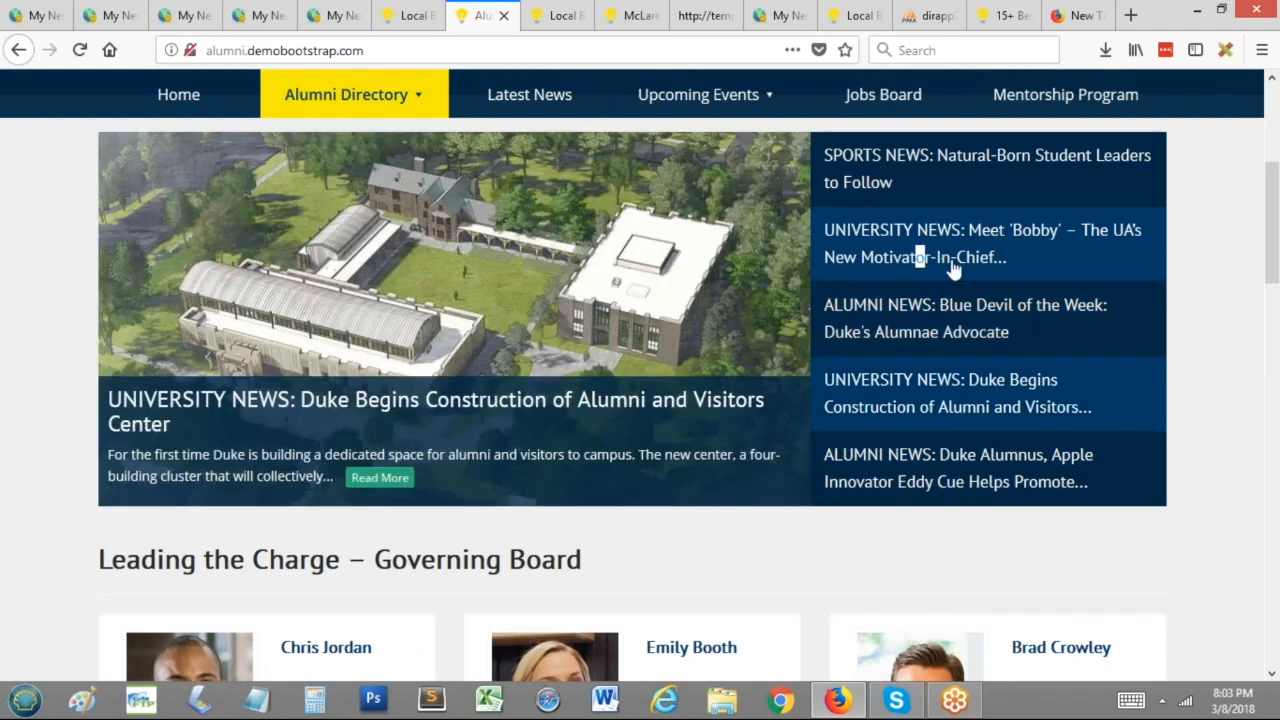
scroll(920, 257, down, 2)
scroll(740, 340, up, 4)
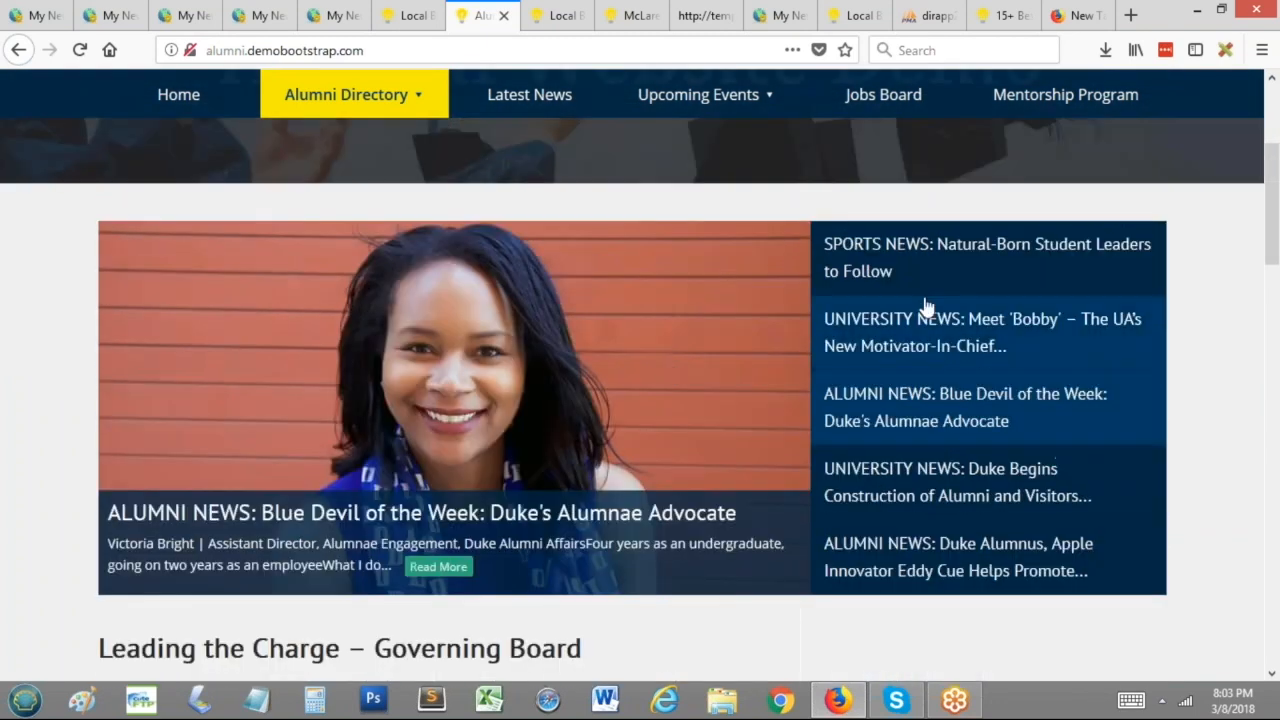
scroll(629, 367, down, 2)
scroll(629, 367, down, 1)
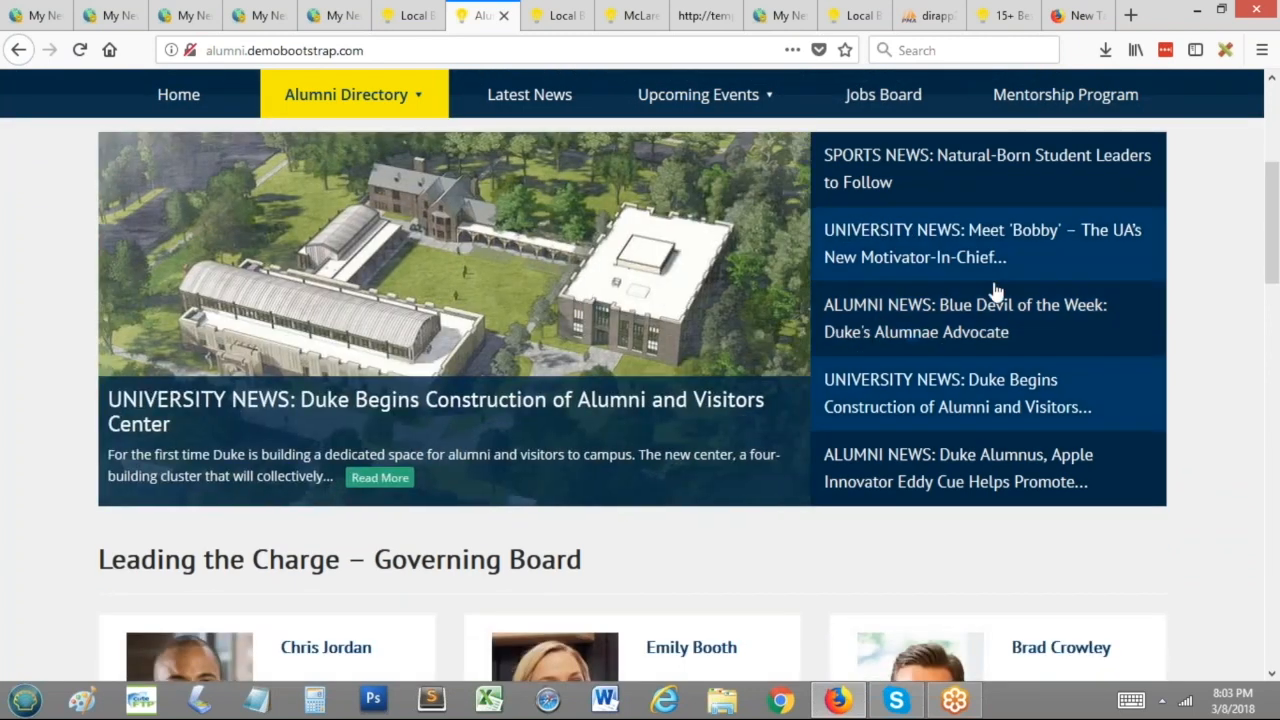
scroll(780, 233, down, 4)
scroll(971, 271, up, 6)
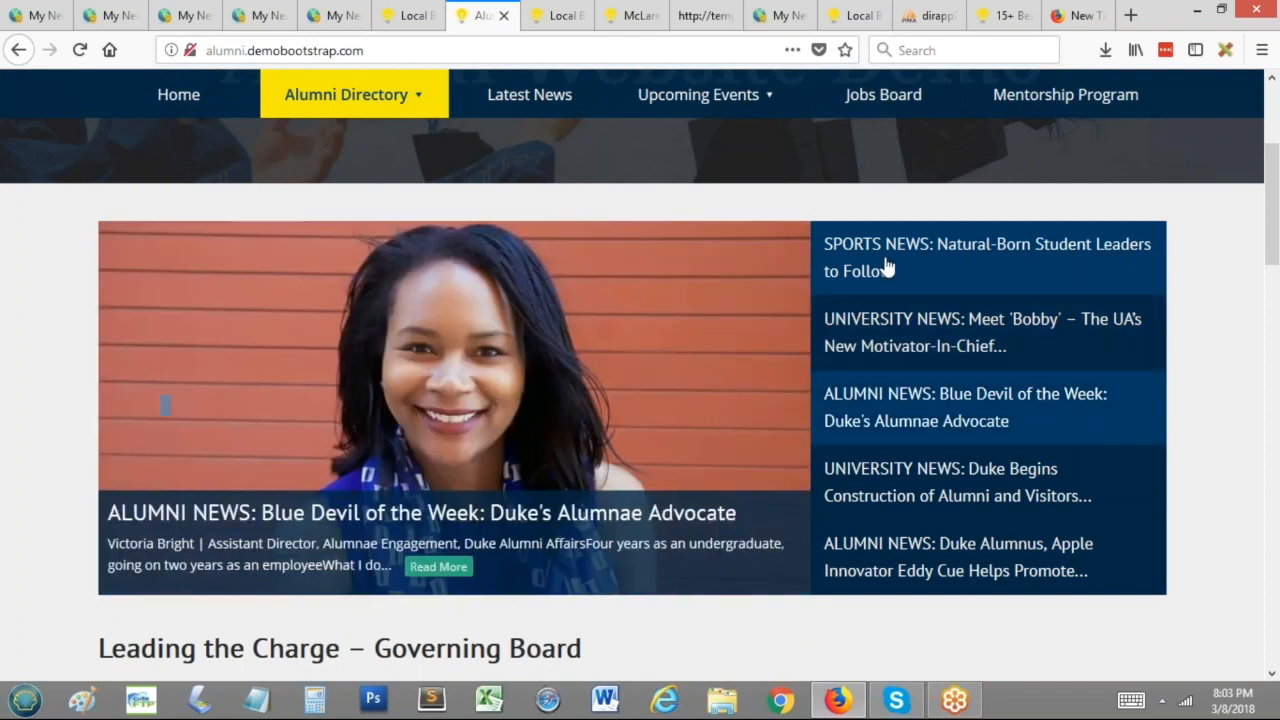
Step: Return to the templatic.directoryup.com homepage and view its coupon search banner
click(555, 15)
click(540, 52)
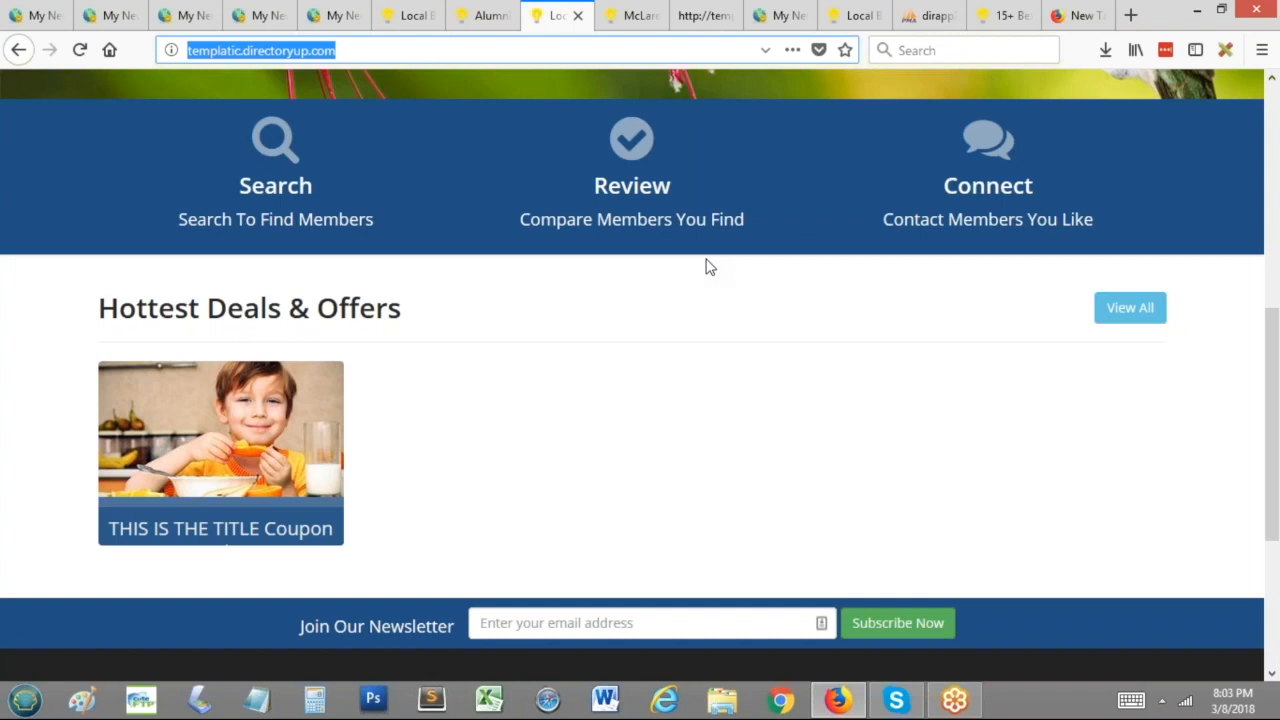
scroll(723, 349, up, 3)
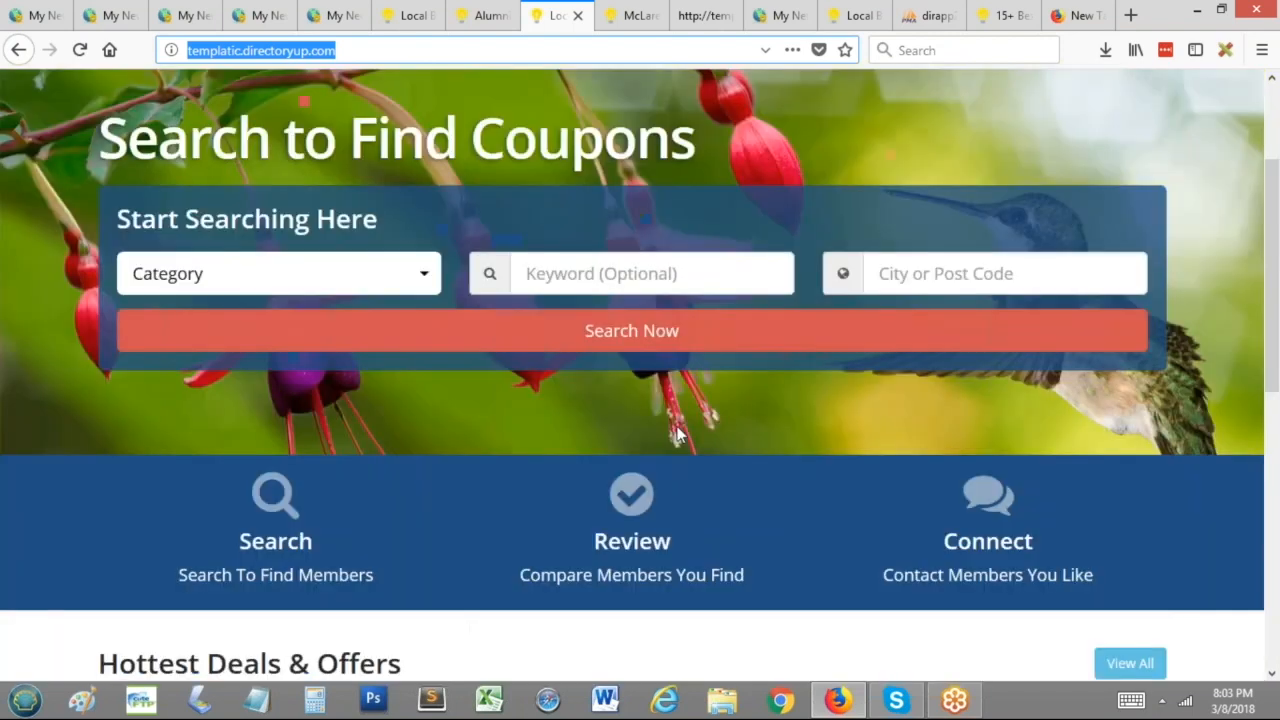
Step: Examine the coupon homepage's Hottest Deals & Offers section and compare it with the alumni homepage's banner and news slider
scroll(640, 410, down, 2)
scroll(602, 390, down, 1)
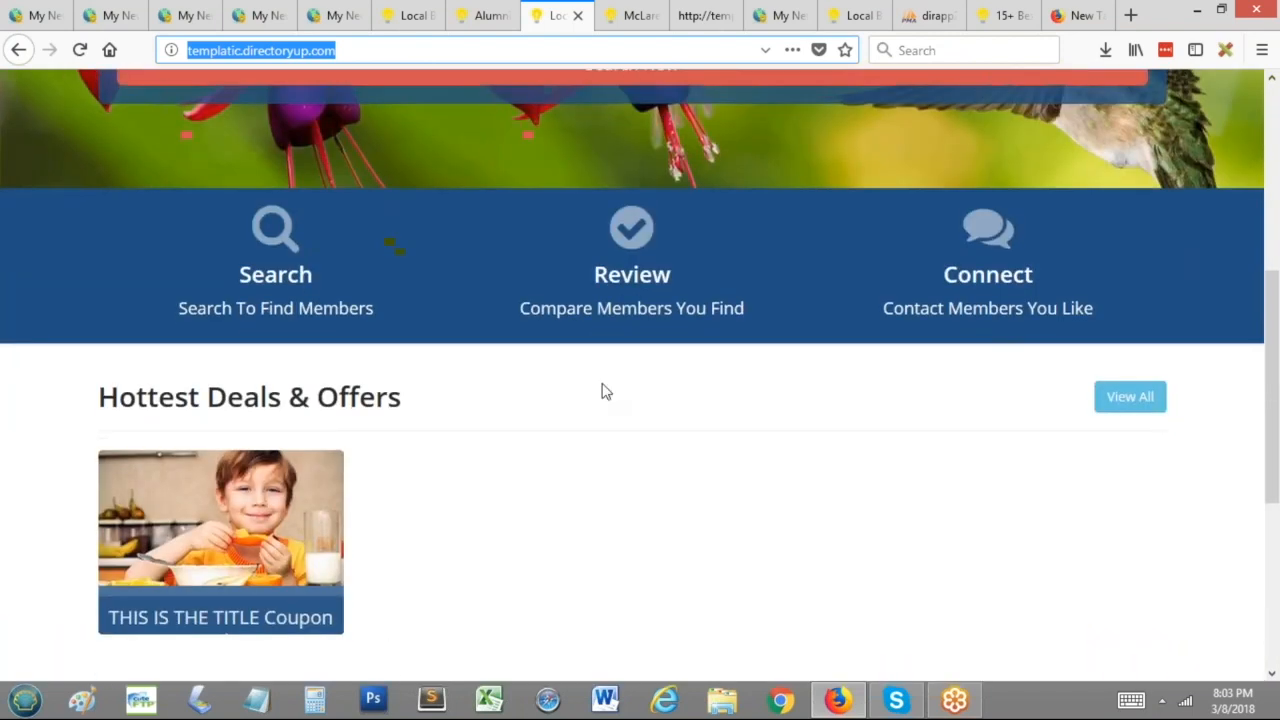
click(508, 14)
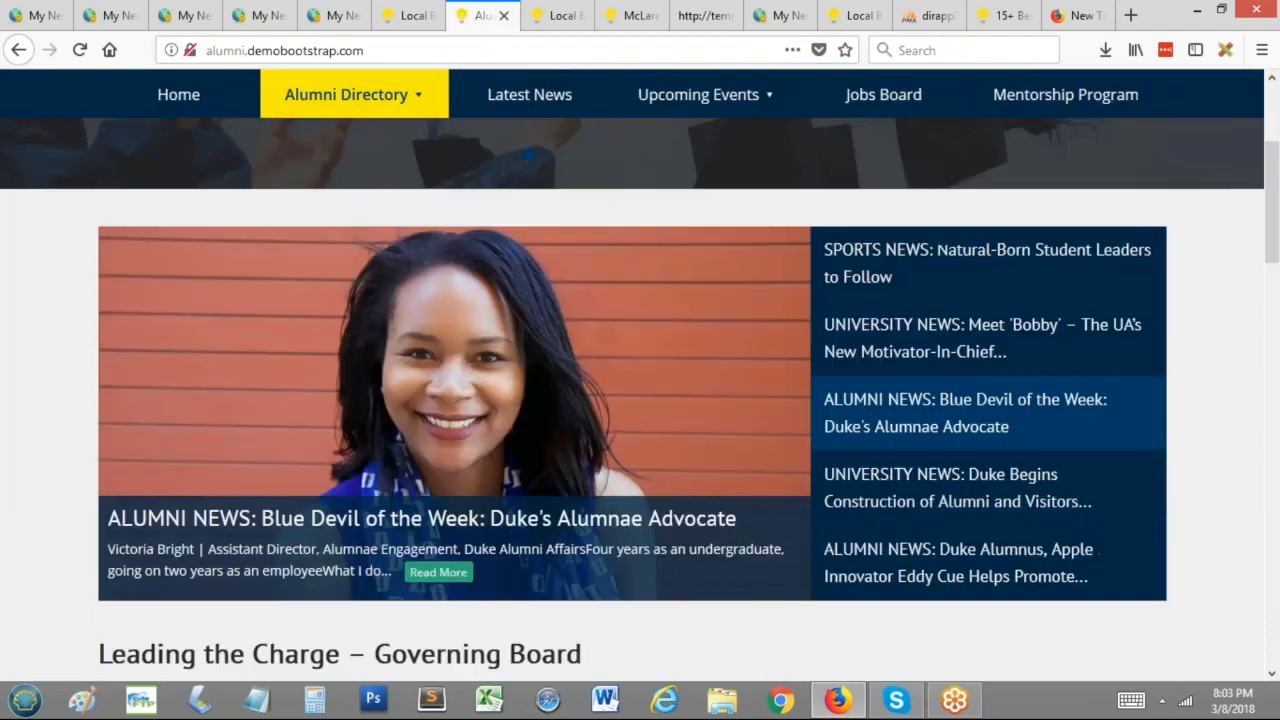
scroll(887, 352, down, 1)
scroll(886, 349, up, 1)
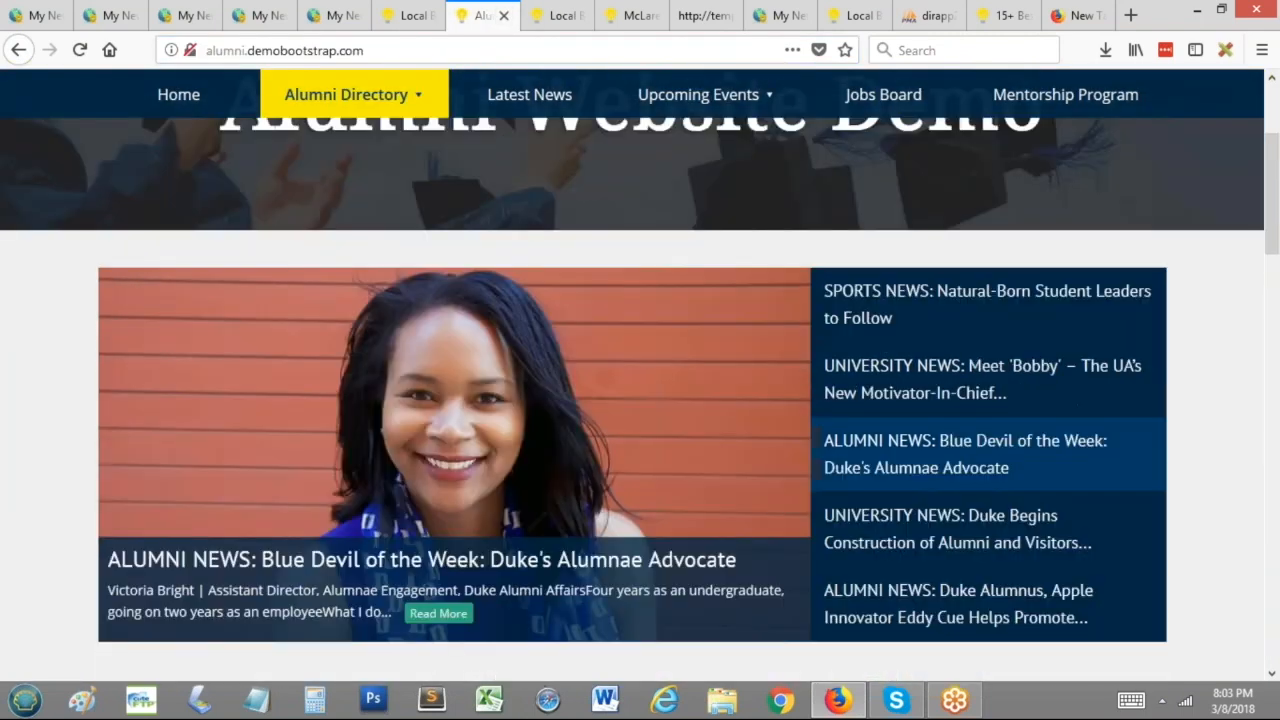
scroll(880, 340, up, 5)
scroll(880, 340, down, 5)
scroll(880, 340, down, 2)
scroll(880, 340, up, 7)
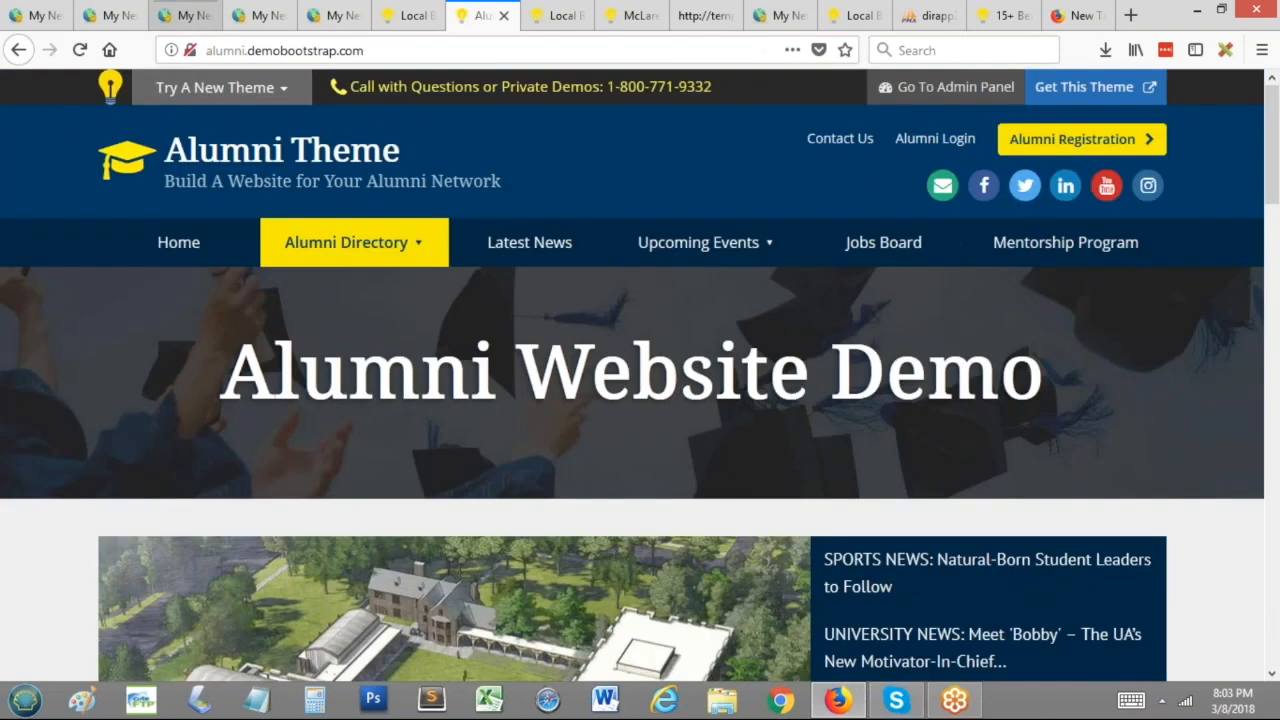
Step: Open the website's design settings in the admin area and expand the Homepage Section Order in the homepage layout
click(190, 15)
click(112, 15)
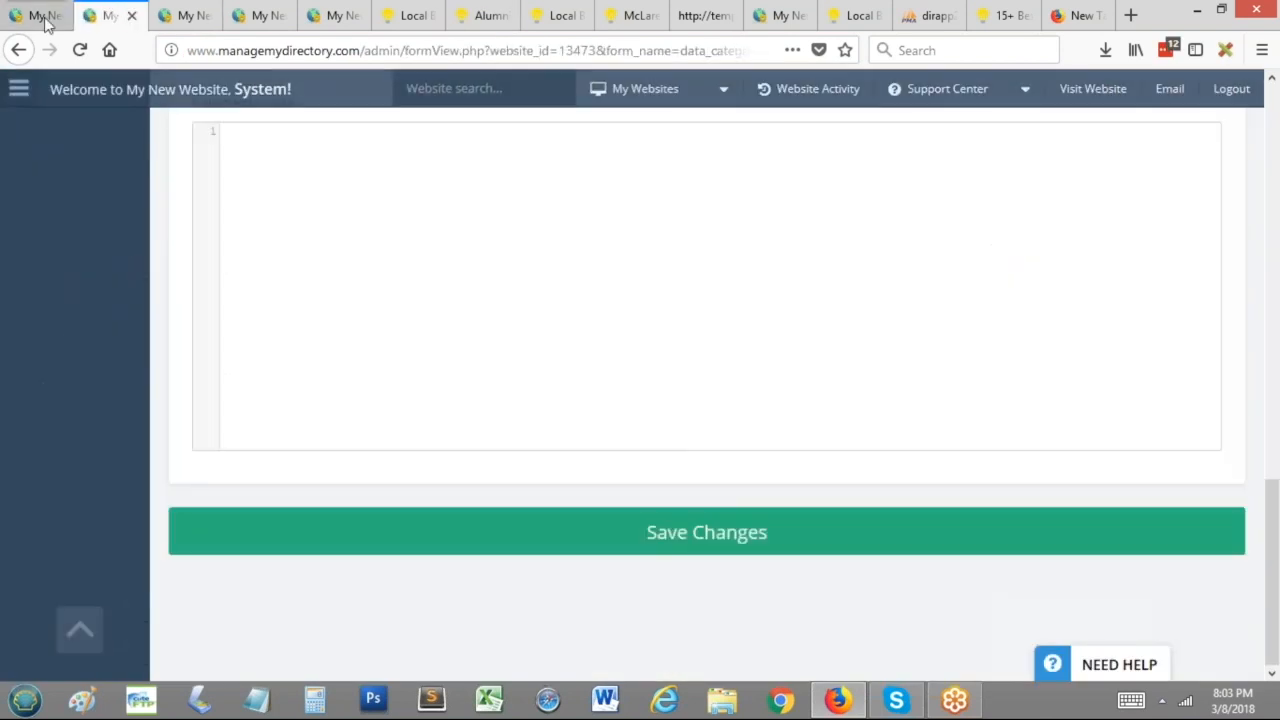
click(44, 16)
mouse_move(55, 537)
scroll(55, 525, down, 2)
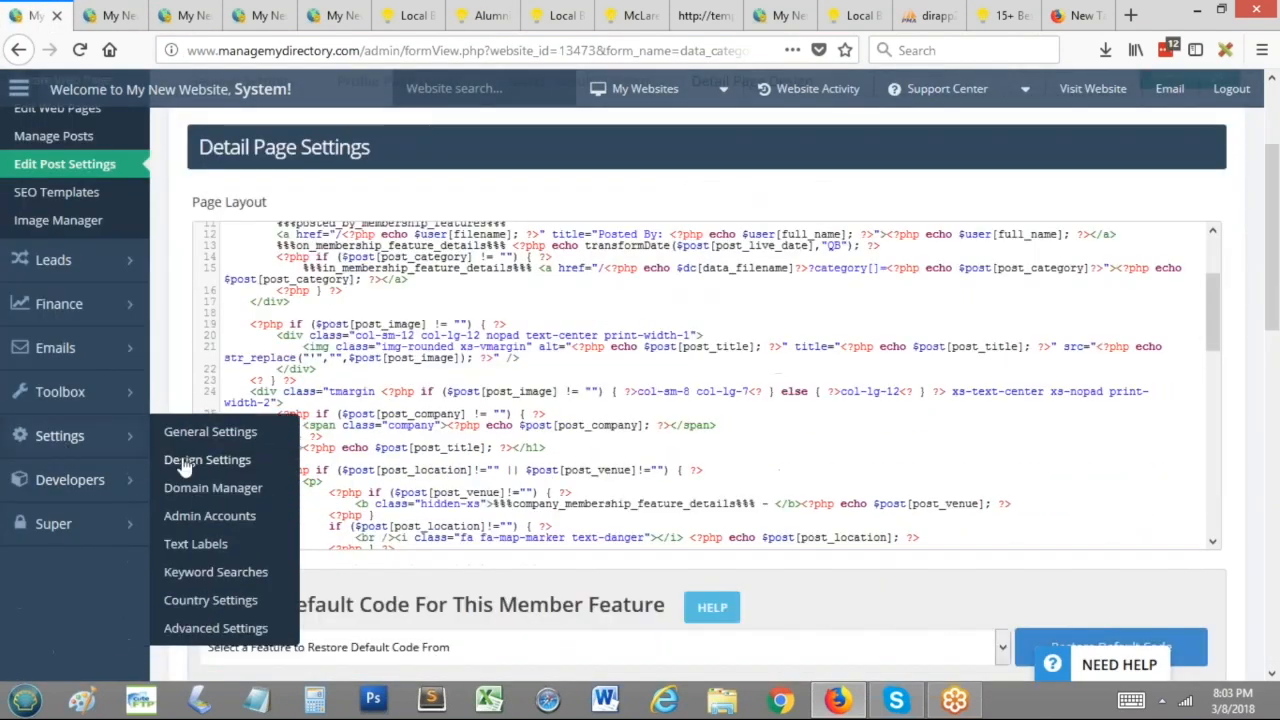
click(101, 432)
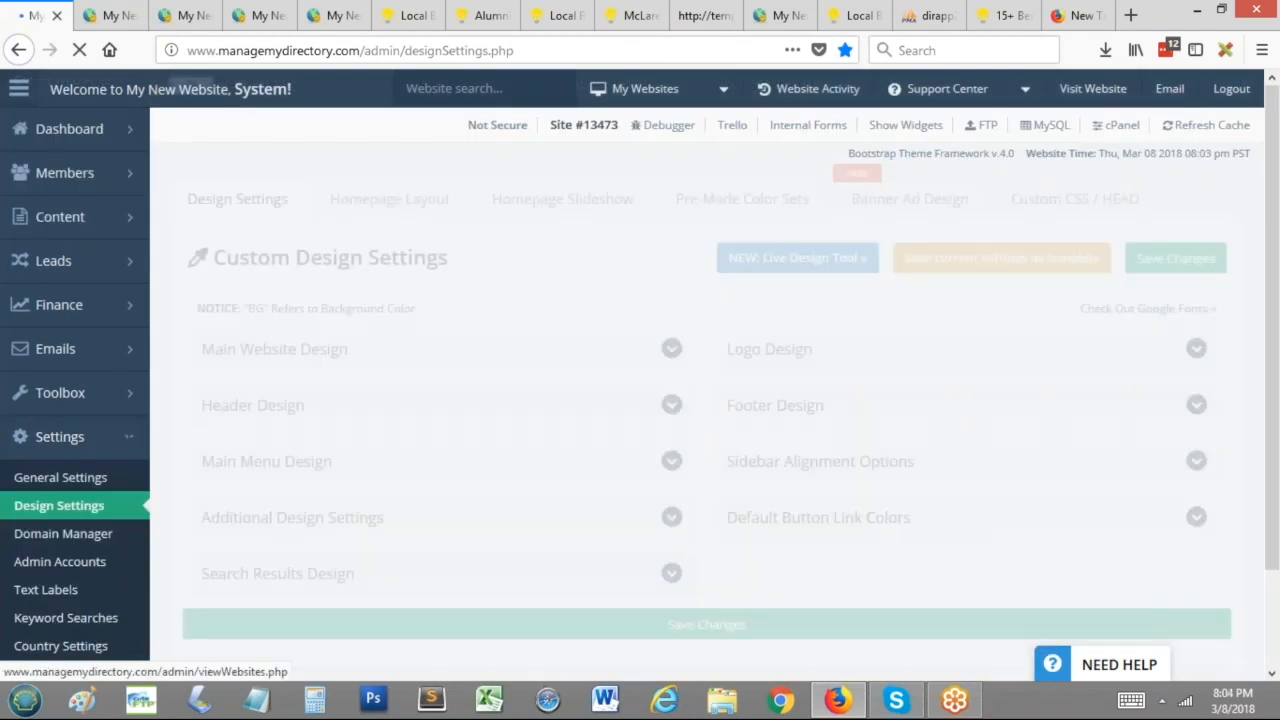
click(390, 199)
scroll(529, 330, down, 2)
click(529, 323)
scroll(529, 323, down, 2)
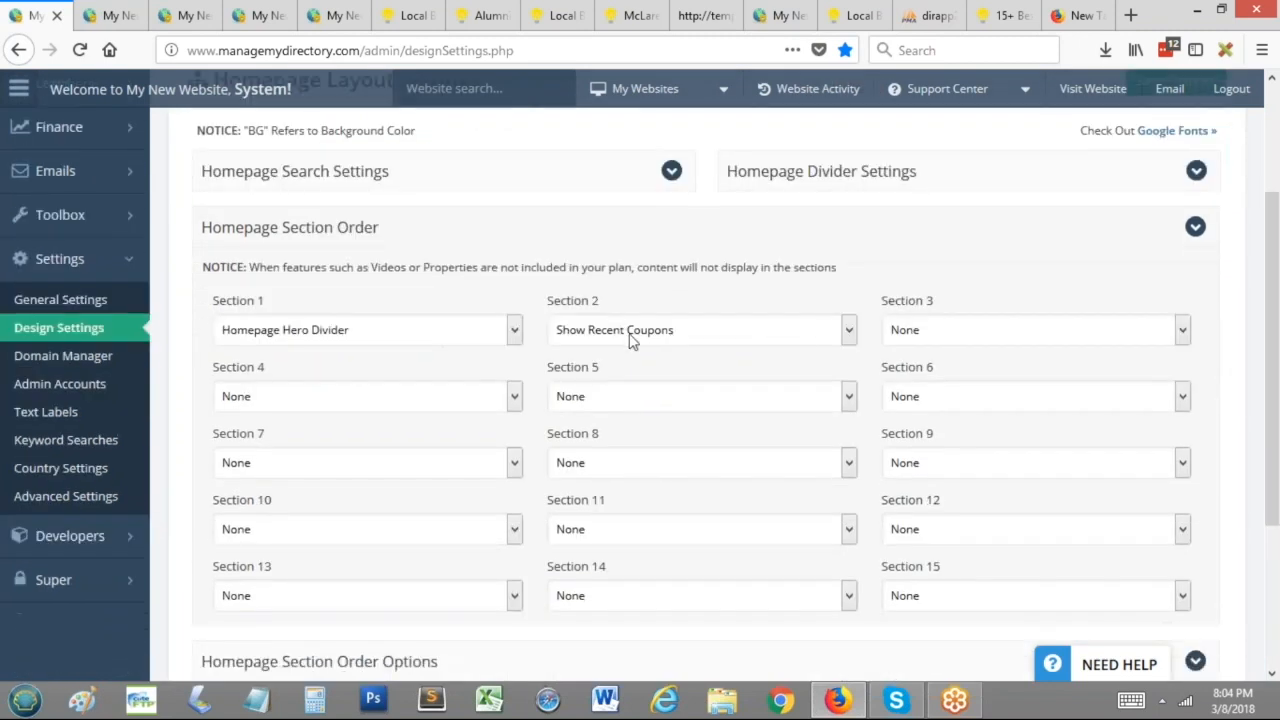
Step: Set homepage Section 3 to Show Recent Blog Articles with Sidebar
click(980, 330)
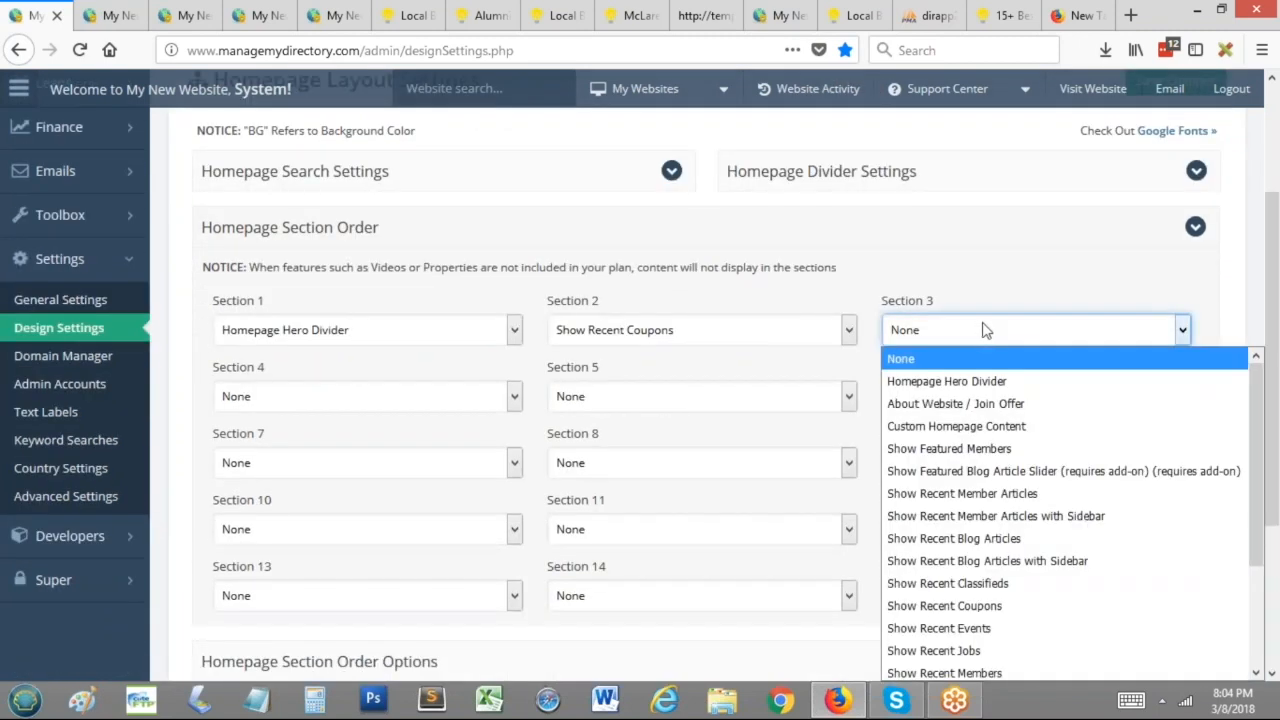
scroll(1070, 485, down, 2)
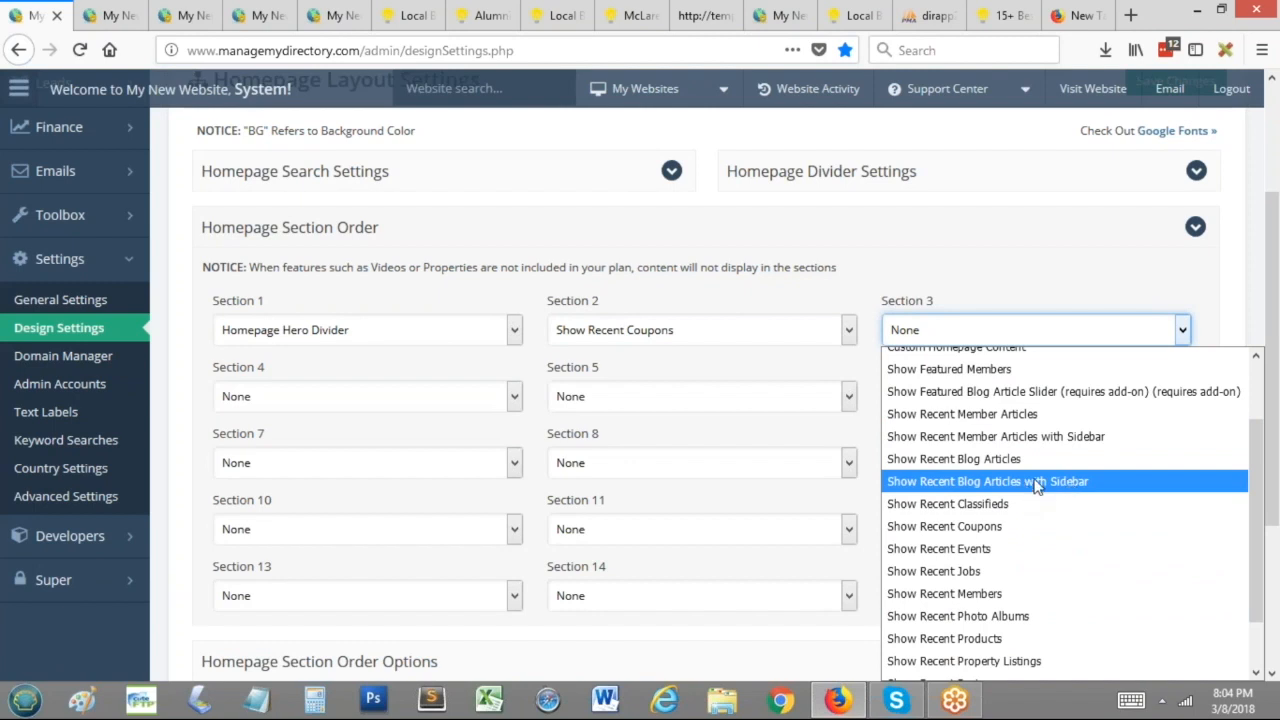
click(1037, 485)
scroll(912, 328, down, 3)
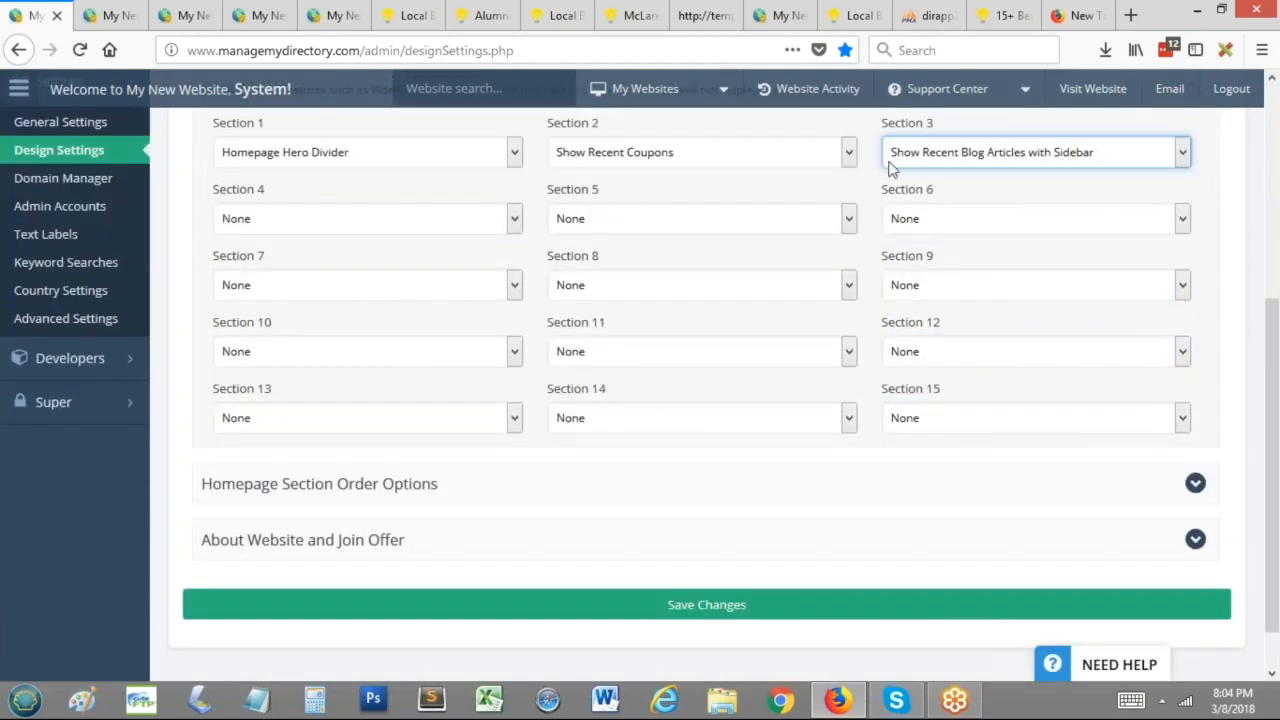
Step: Expand the Homepage Section Order Options, show only active sections, and open the Recent Blog Articles with Sidebar options
click(377, 497)
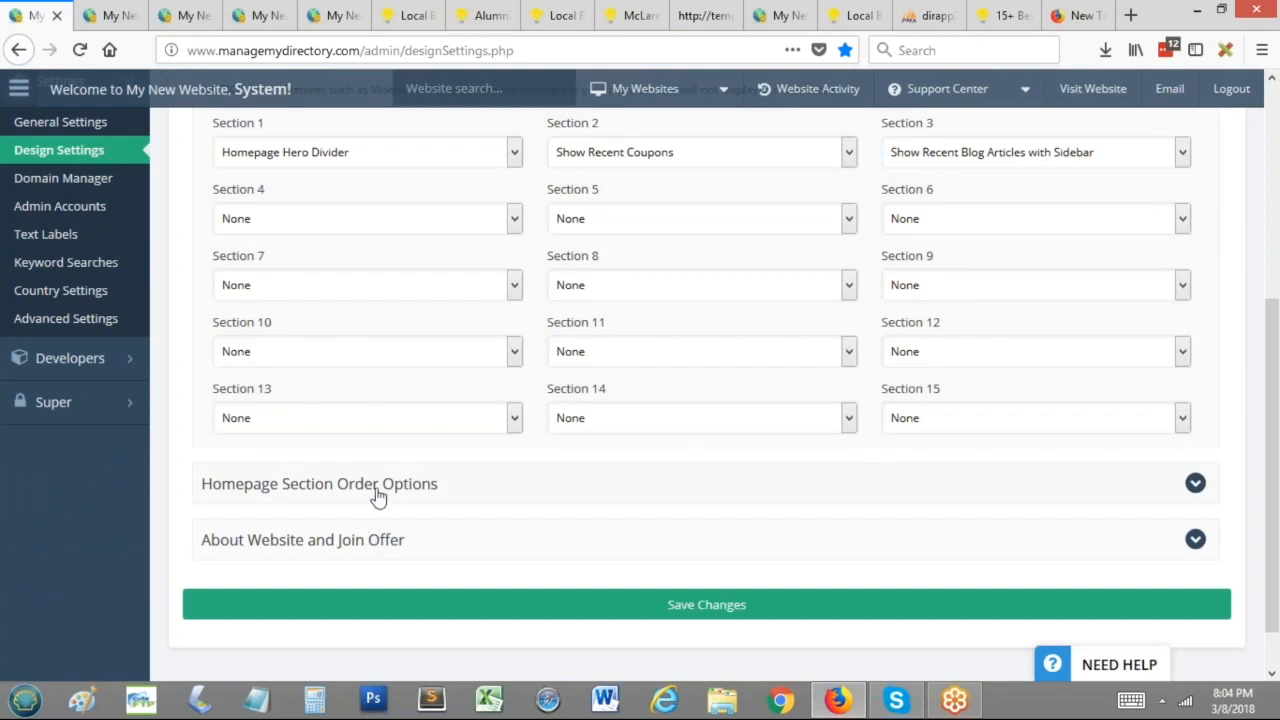
scroll(534, 371, down, 3)
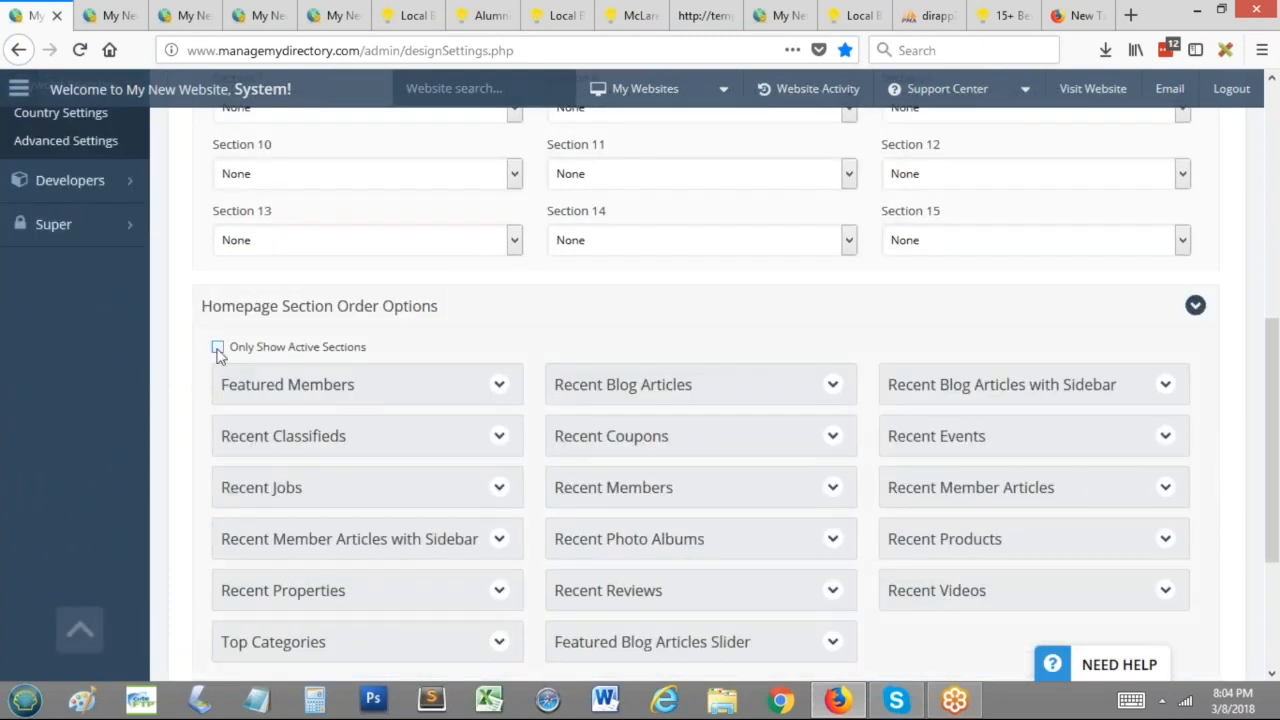
click(218, 350)
click(470, 387)
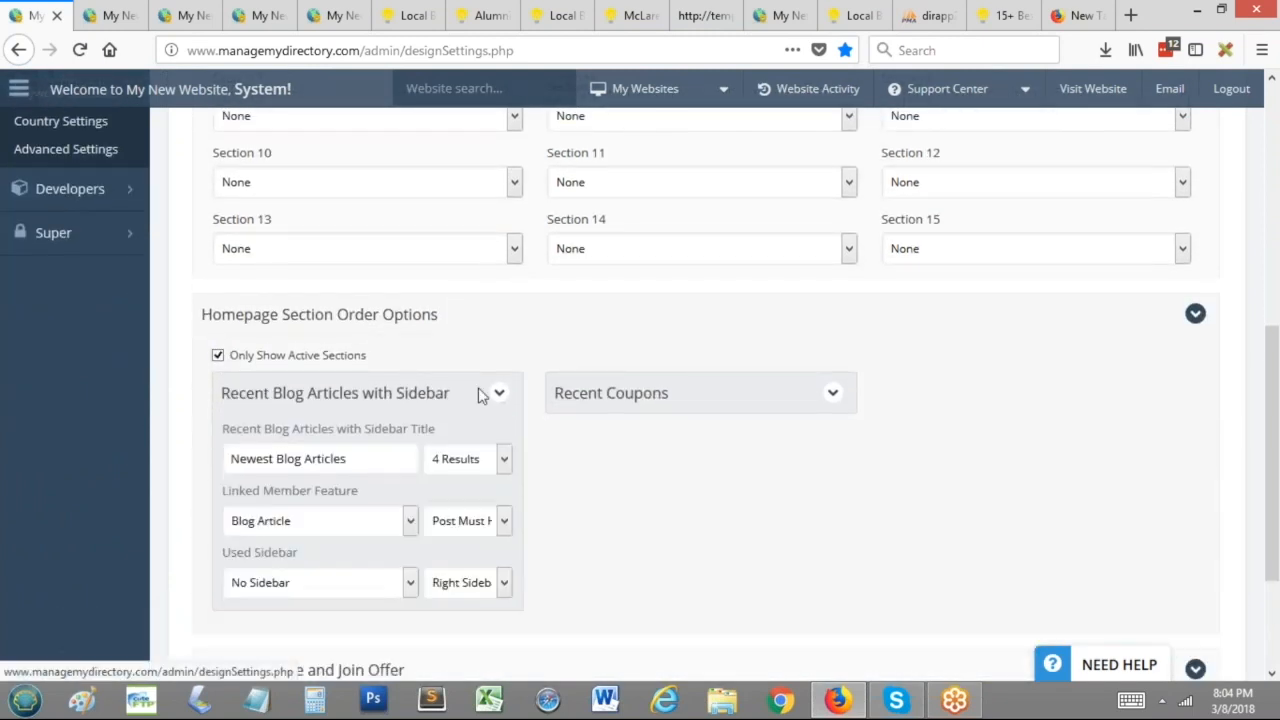
scroll(250, 434, down, 3)
Step: Link the Recent Blog Articles with Sidebar section to the Coupon member feature and title it "Latest Coupons"
drag(254, 330, 313, 330)
click(305, 358)
click(297, 406)
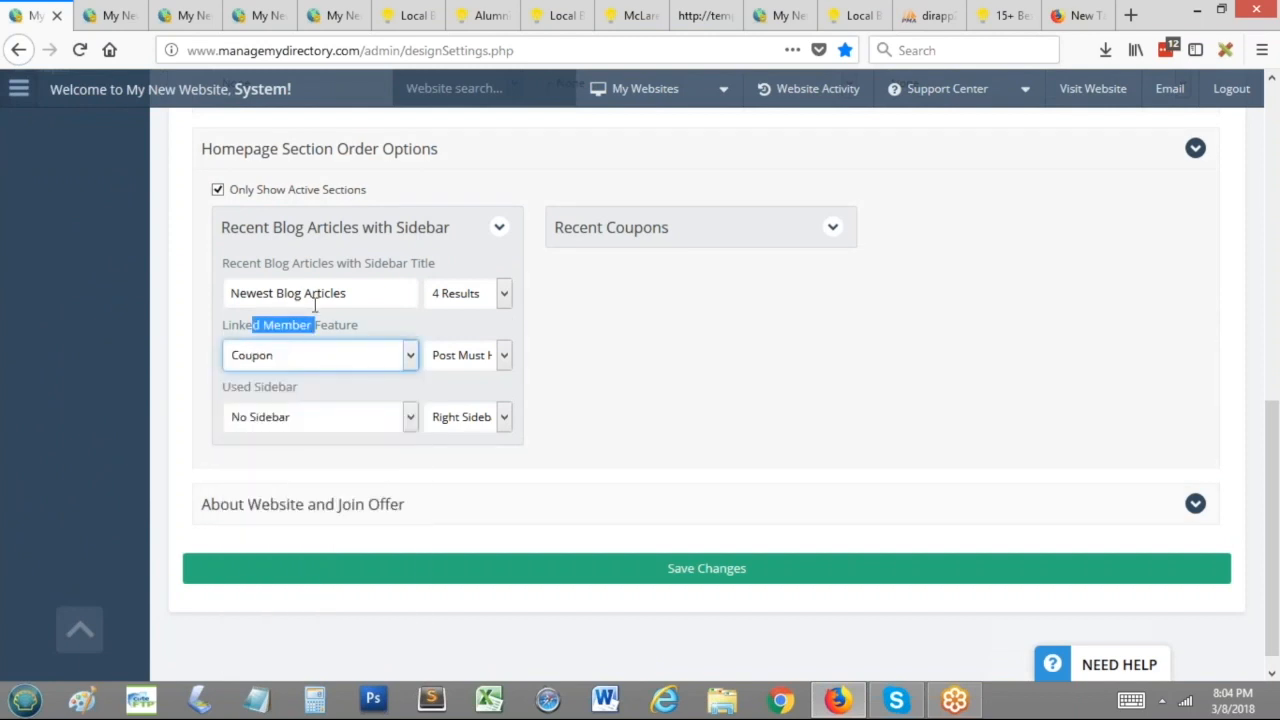
triple_click(372, 301)
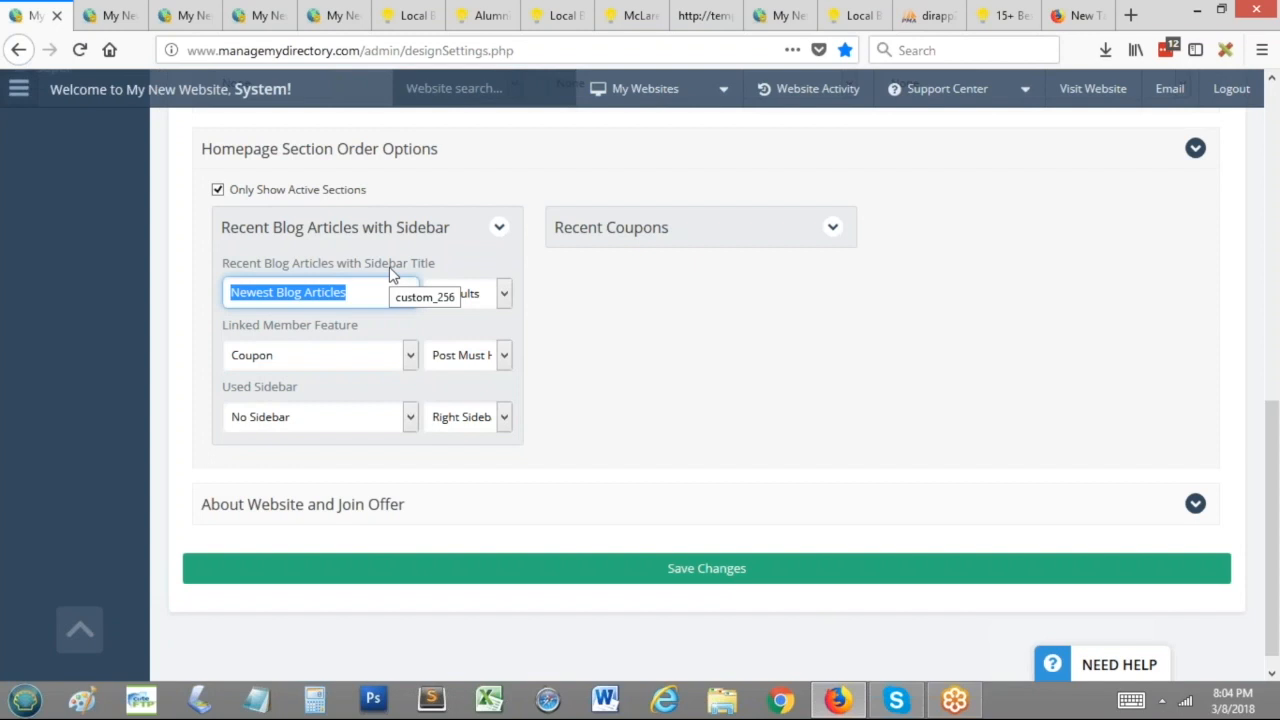
text(latest Coupons)
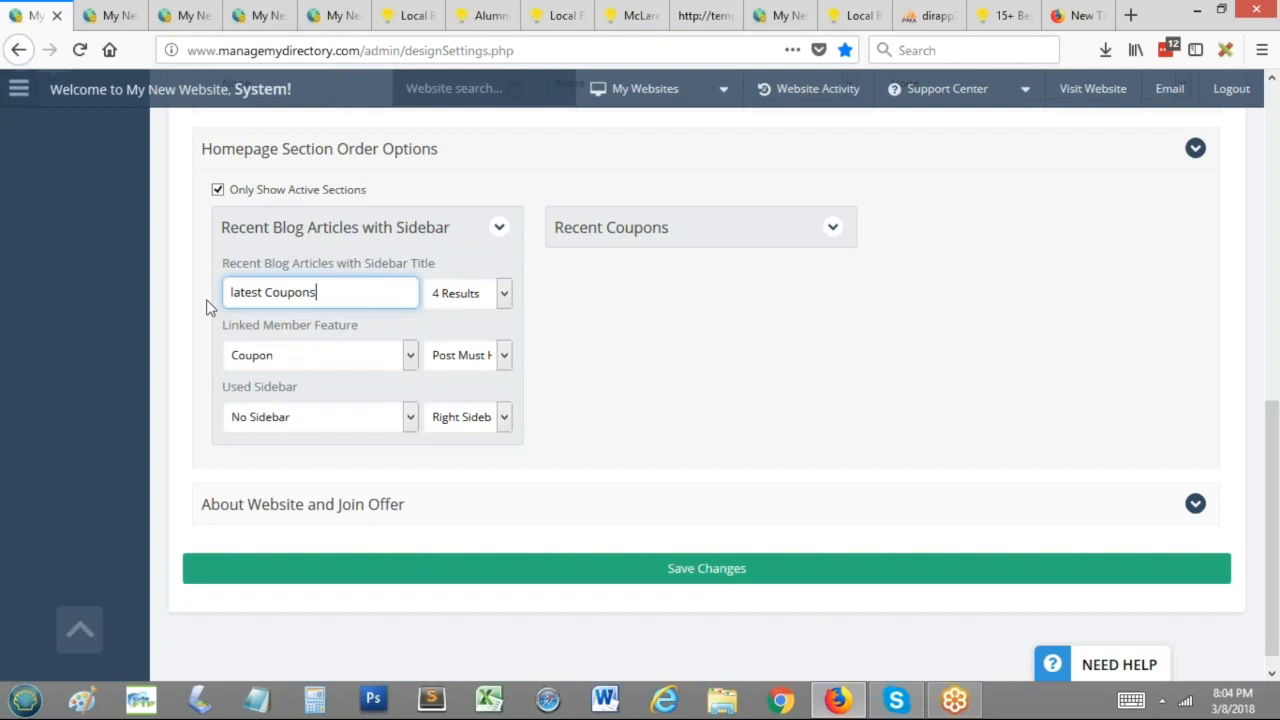
key(Home)
key(Delete)
text(L)
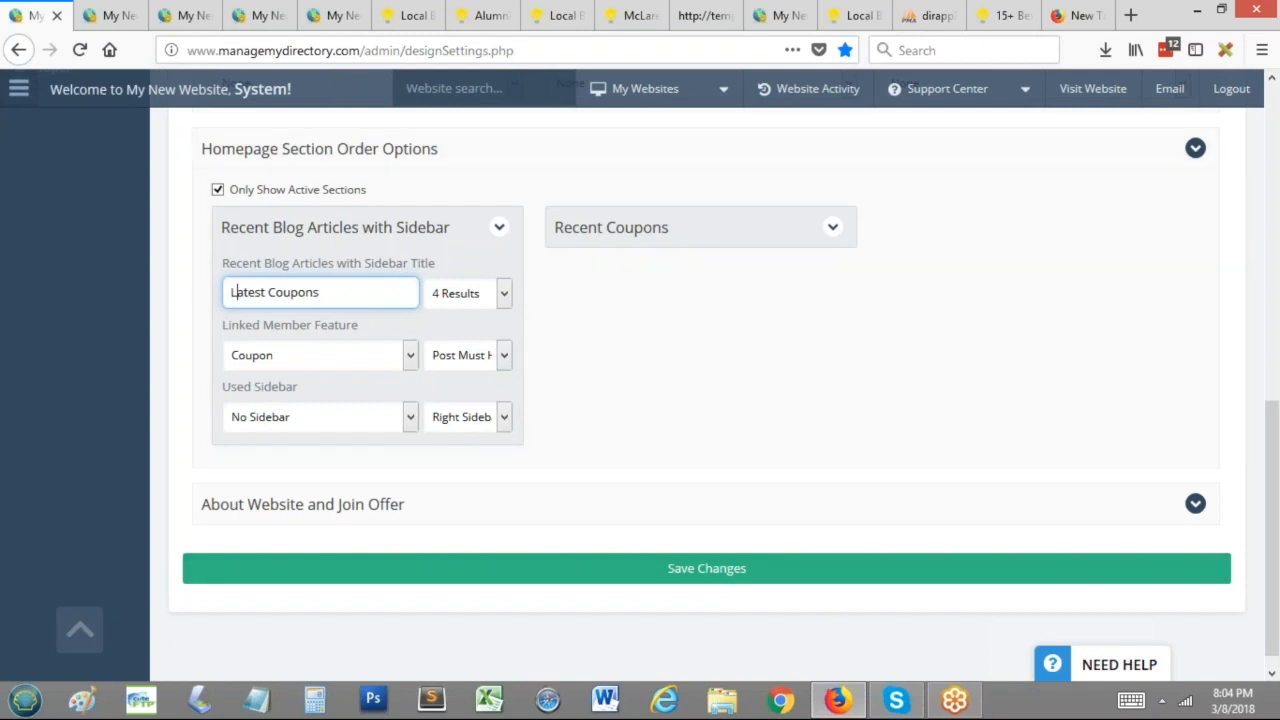
Step: Keep No Sidebar as the section's used sidebar and save the homepage layout changes
click(284, 424)
click(274, 425)
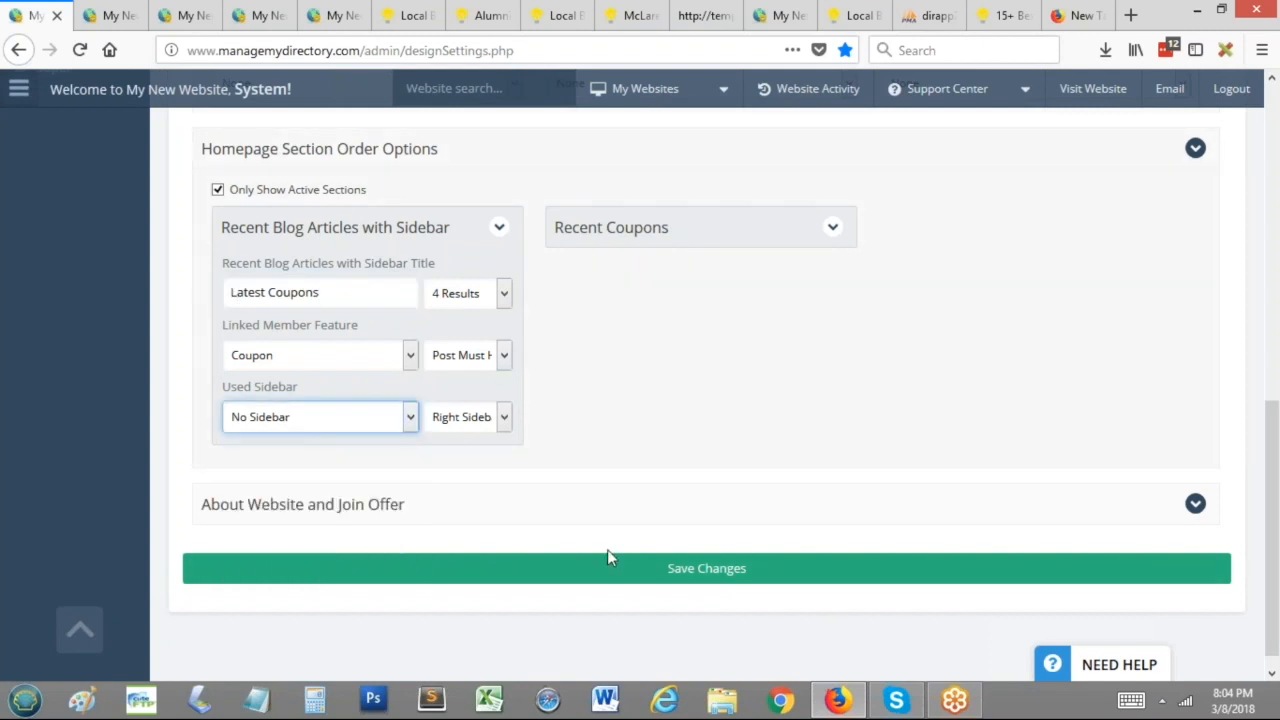
click(661, 576)
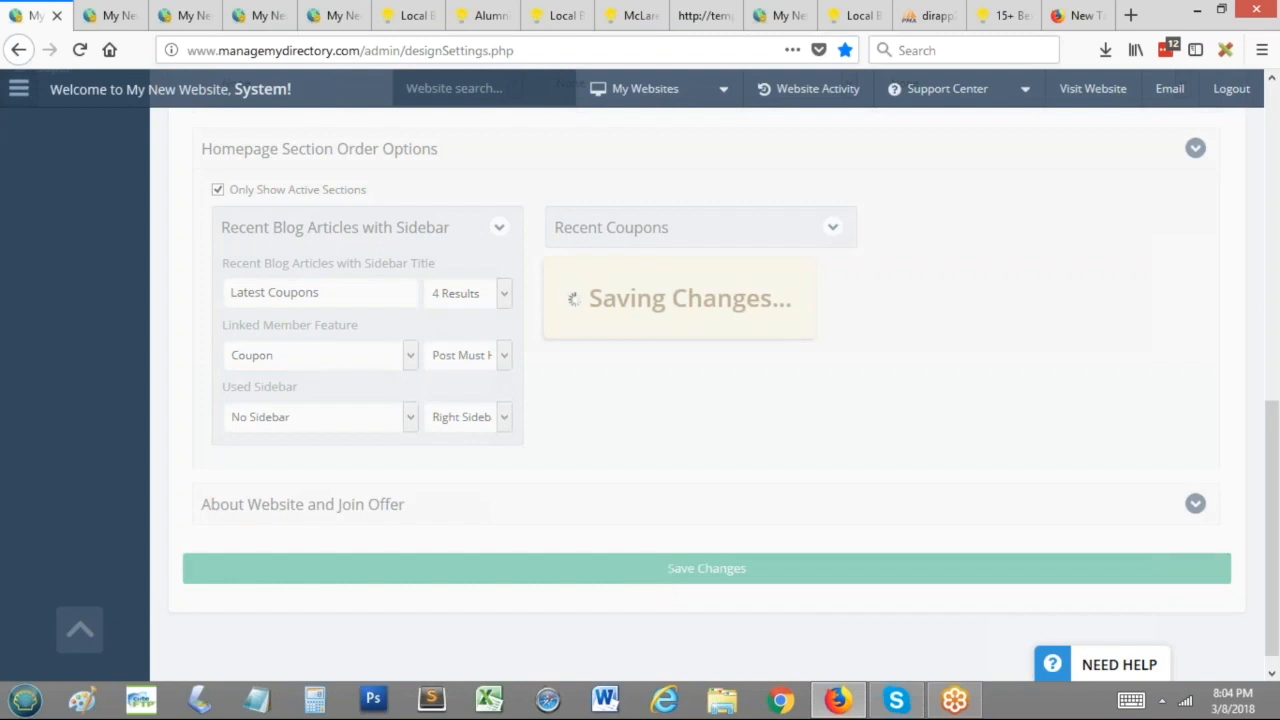
Step: Reload the directory homepage, examine the new Latest Coupons section and follow its Sample Member Listing link
click(405, 15)
scroll(801, 330, down, 10)
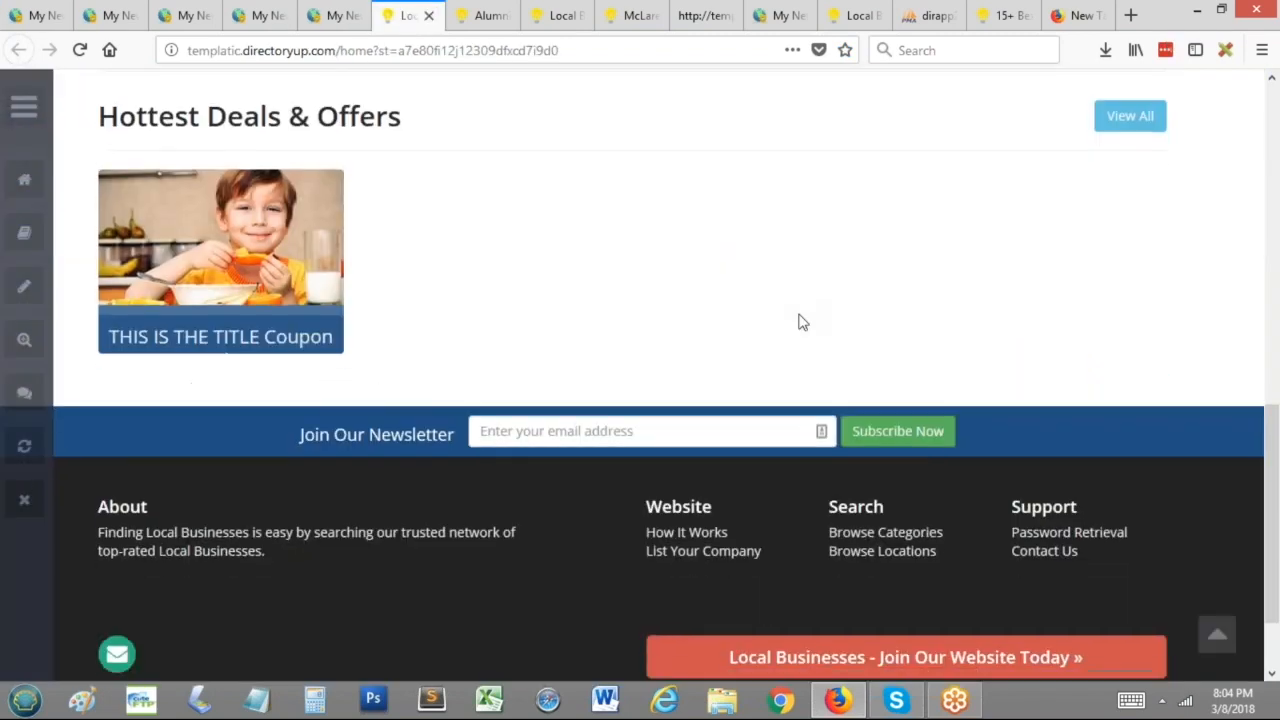
click(80, 50)
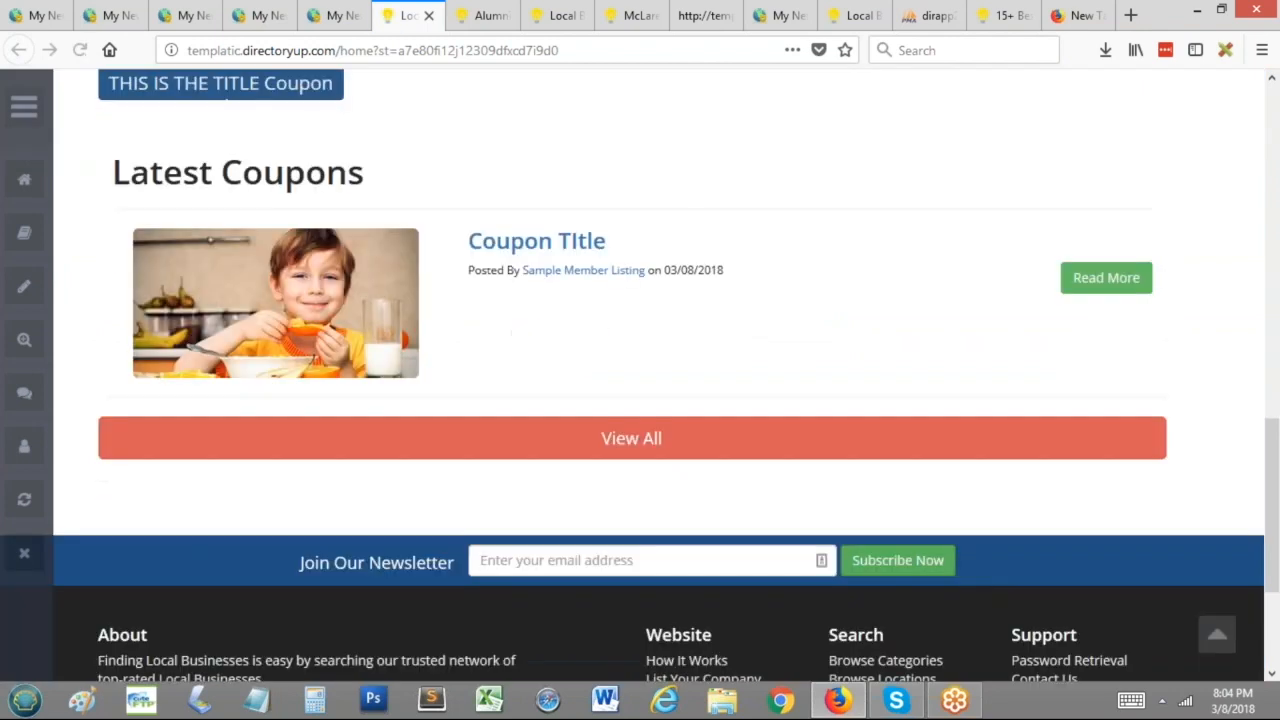
drag(115, 169, 740, 275)
click(586, 271)
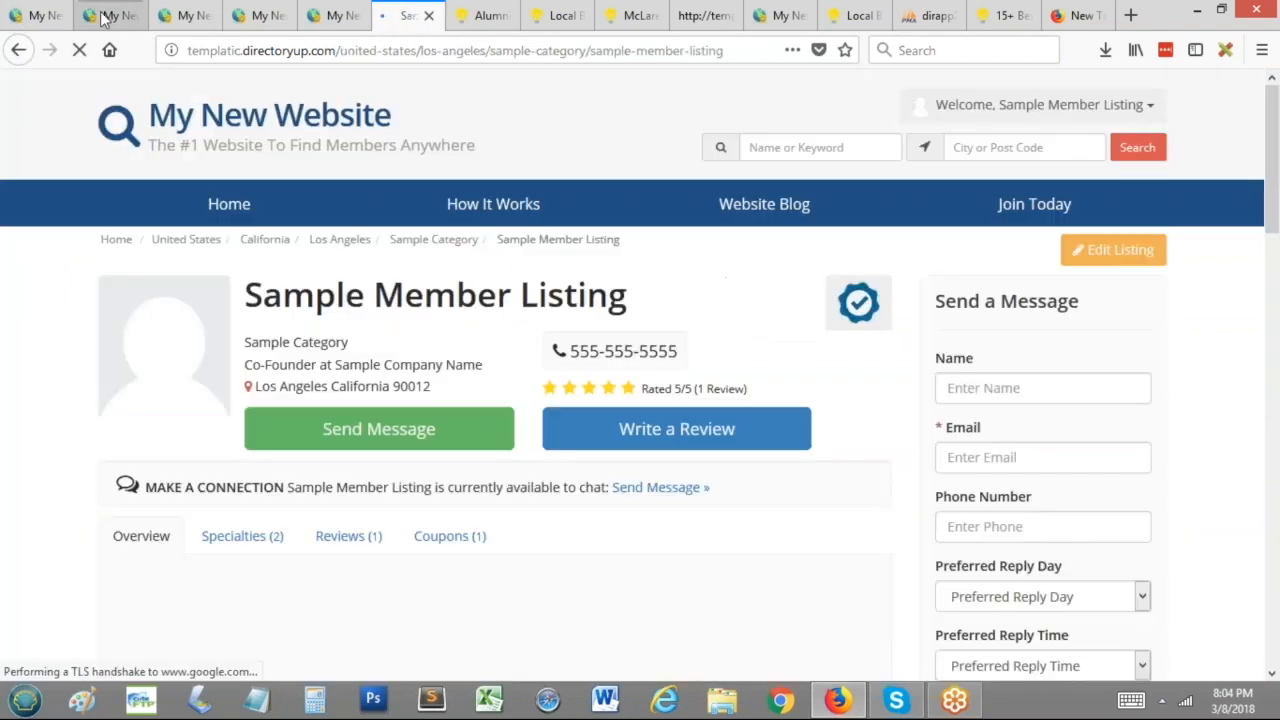
Step: Set the used sidebar of the Latest Coupons section to Post Search Result and save the changes
click(40, 15)
click(254, 425)
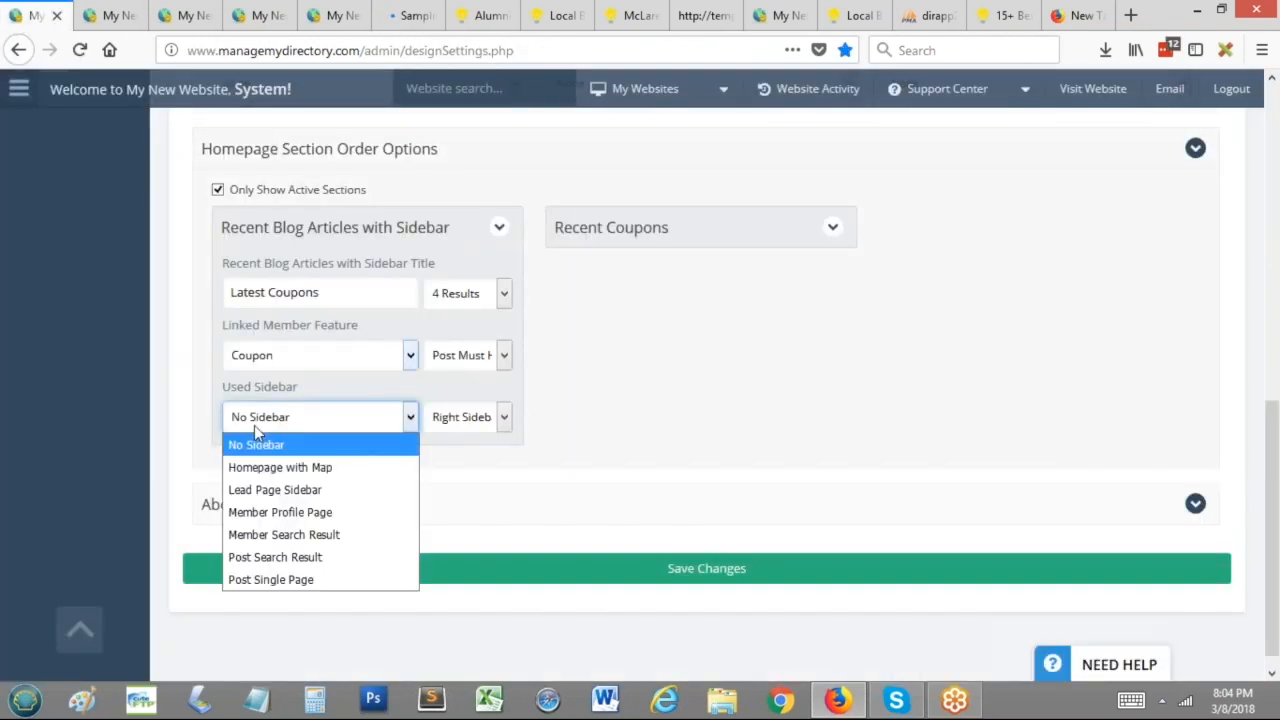
click(288, 557)
click(463, 580)
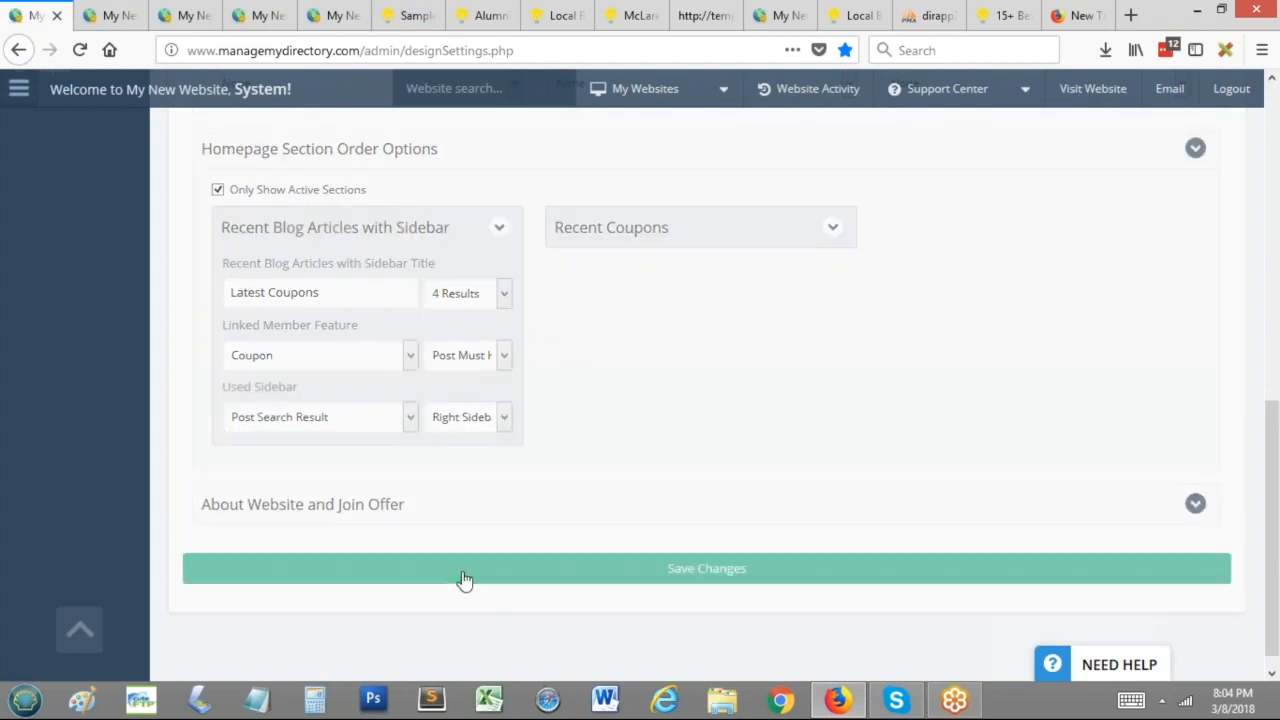
Step: Close the member listing page, open the directory homepage again, and reload it to check the Latest Coupons section's layout
click(415, 15)
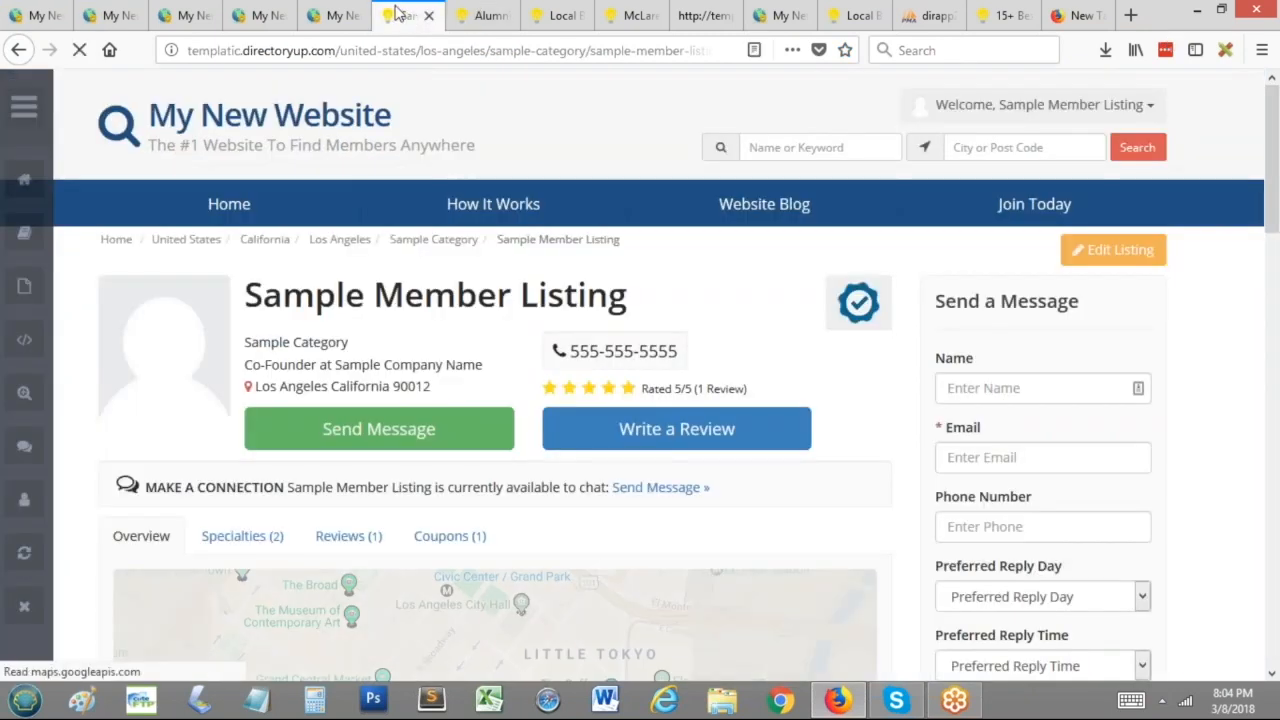
click(429, 15)
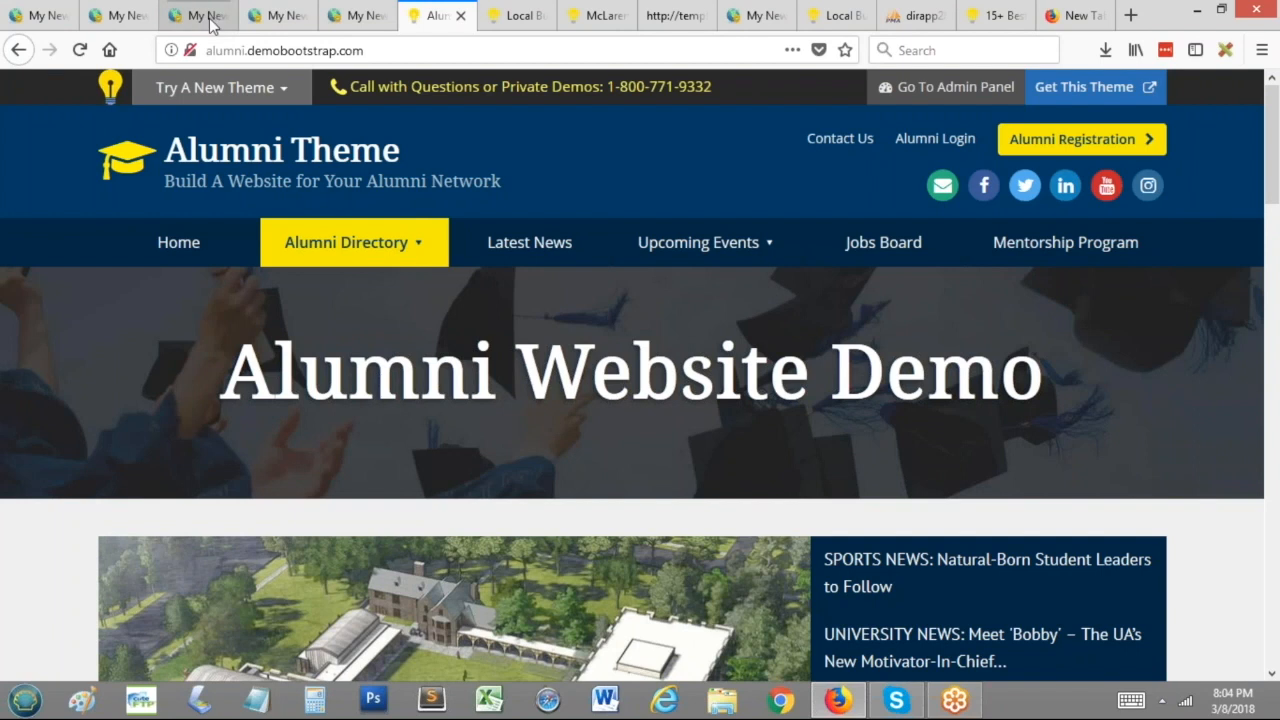
click(35, 15)
click(112, 16)
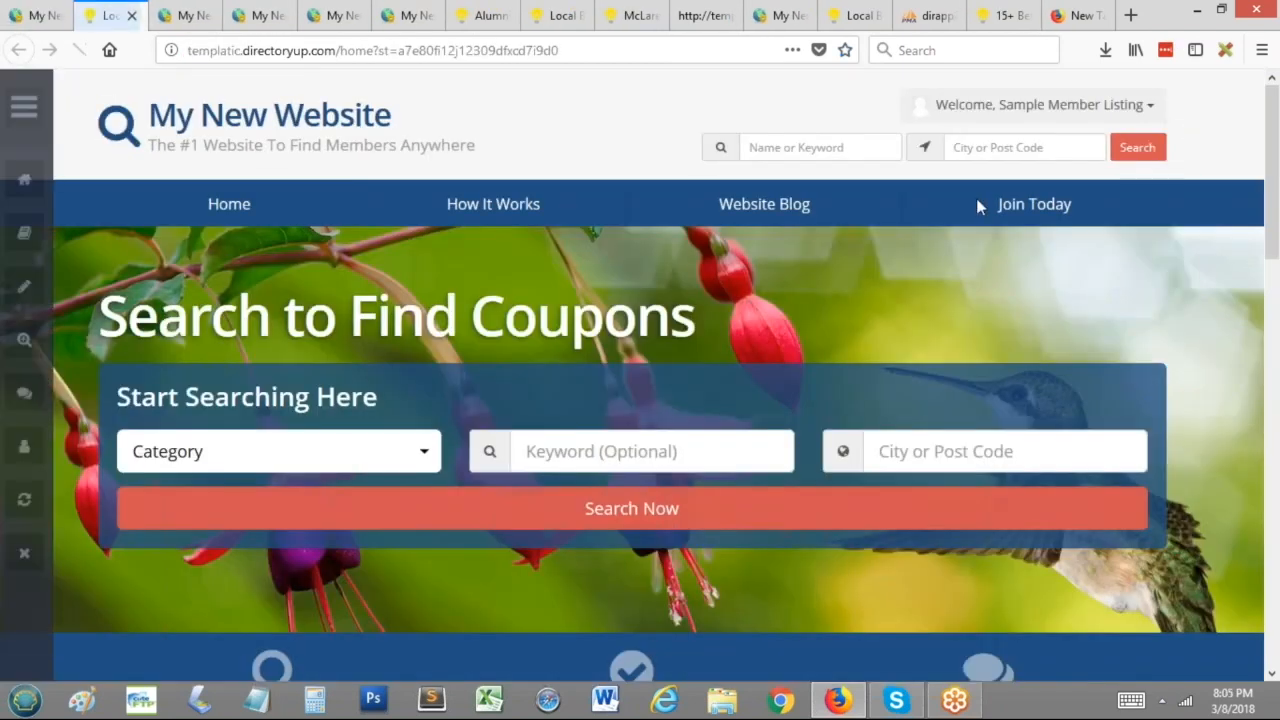
scroll(976, 200, down, 10)
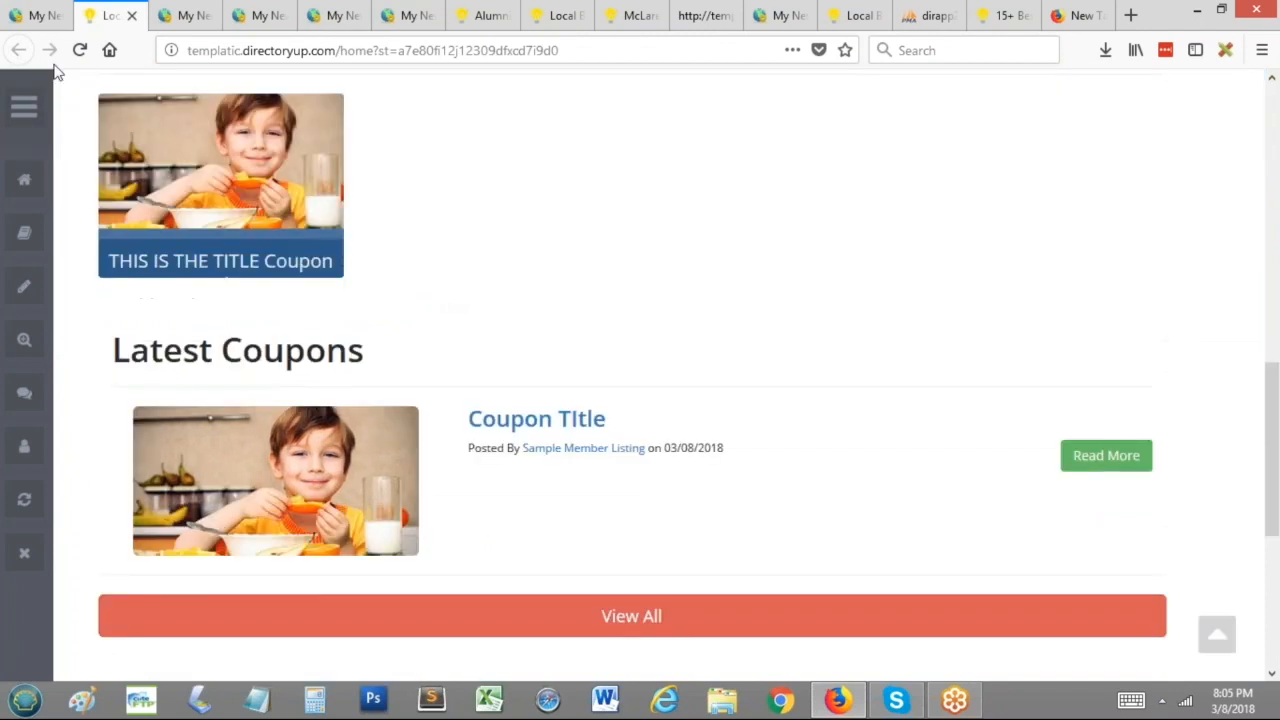
click(79, 50)
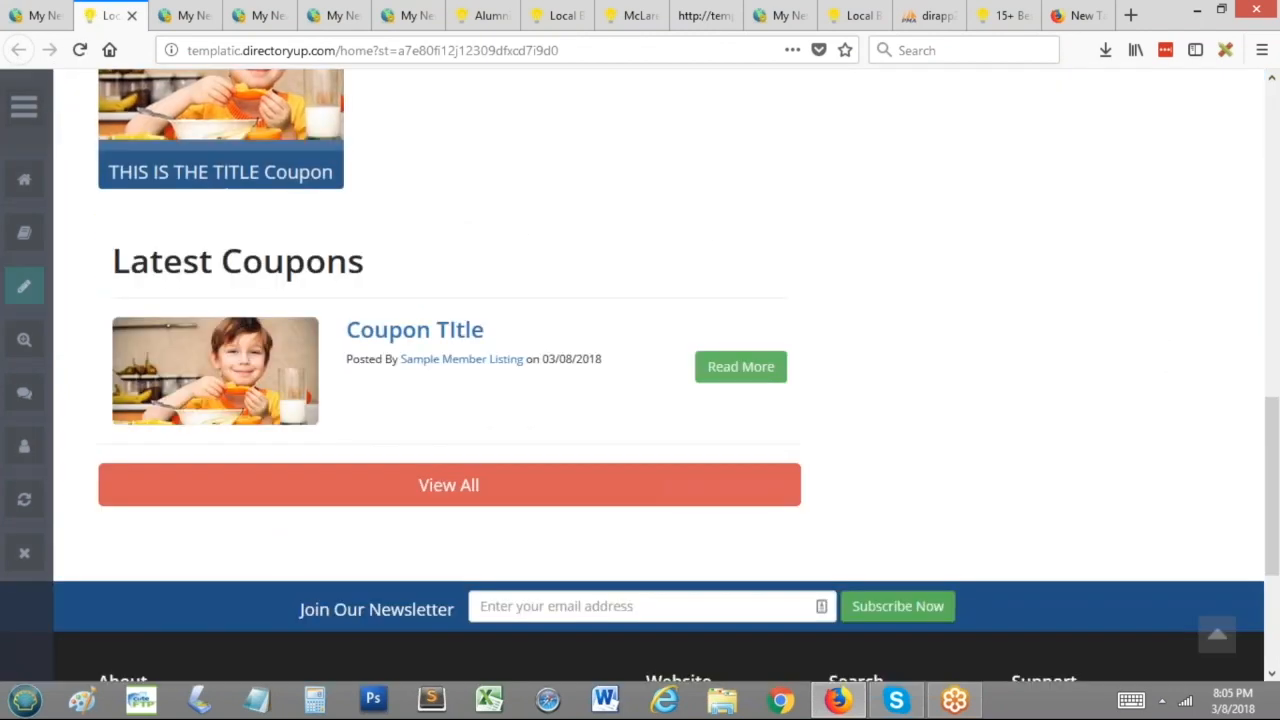
Step: Show the widget outlines on the homepage and locate the Recent Blog Articles With Sidebar widget and its Post Search Result sidebar
click(24, 339)
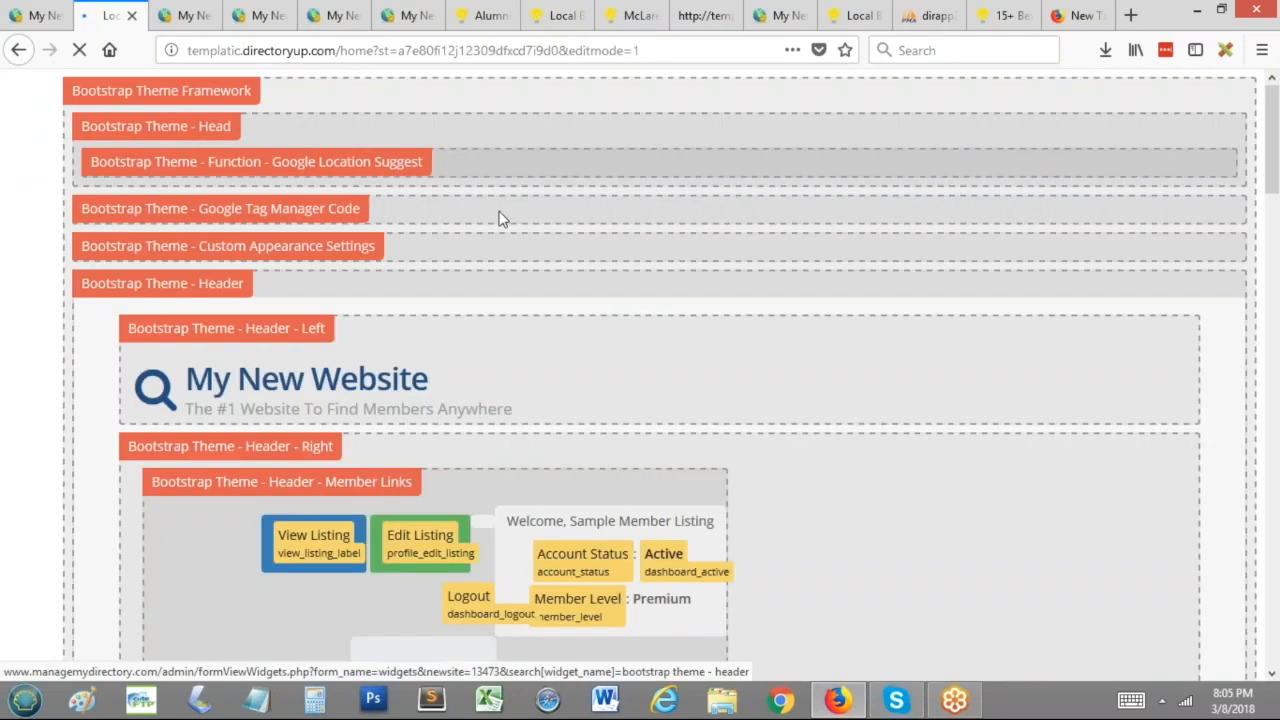
scroll(477, 198, down, 15)
scroll(671, 312, up, 5)
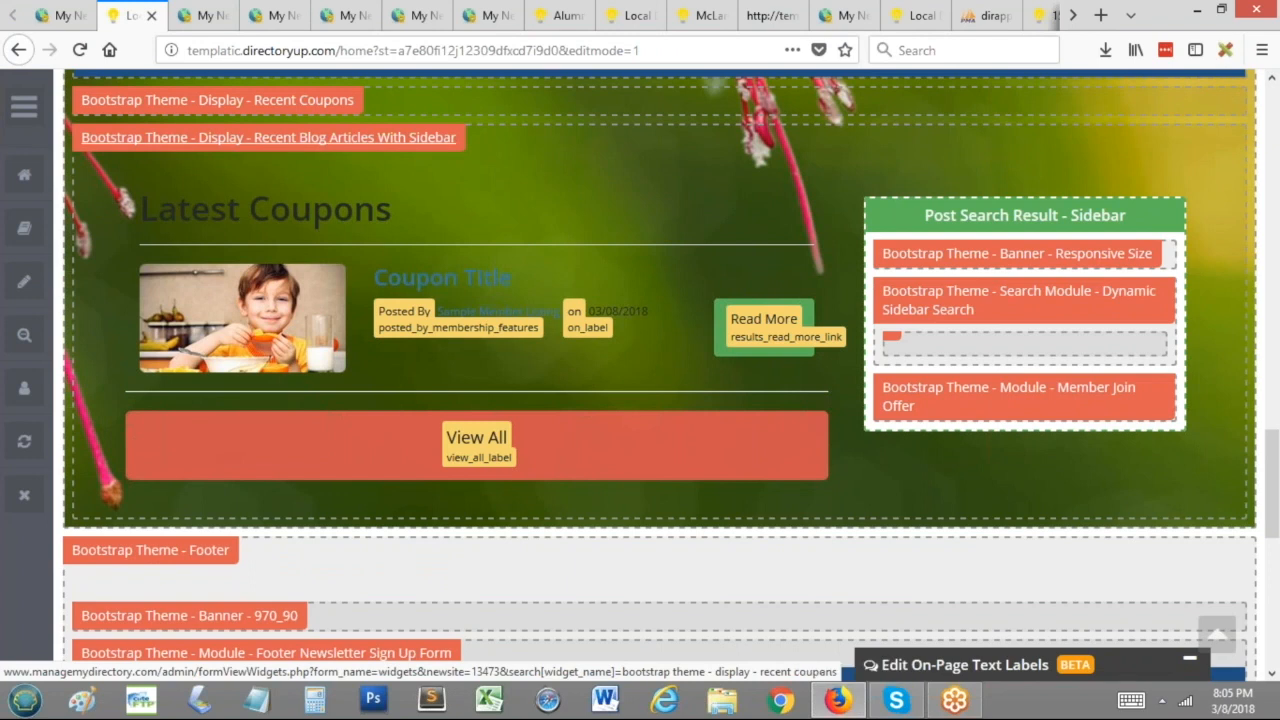
Step: Turn off the widget outlines, recheck the Latest Coupons section, and bring up the widget manager's entry for Recent Blog Articles with Sidebar
click(24, 335)
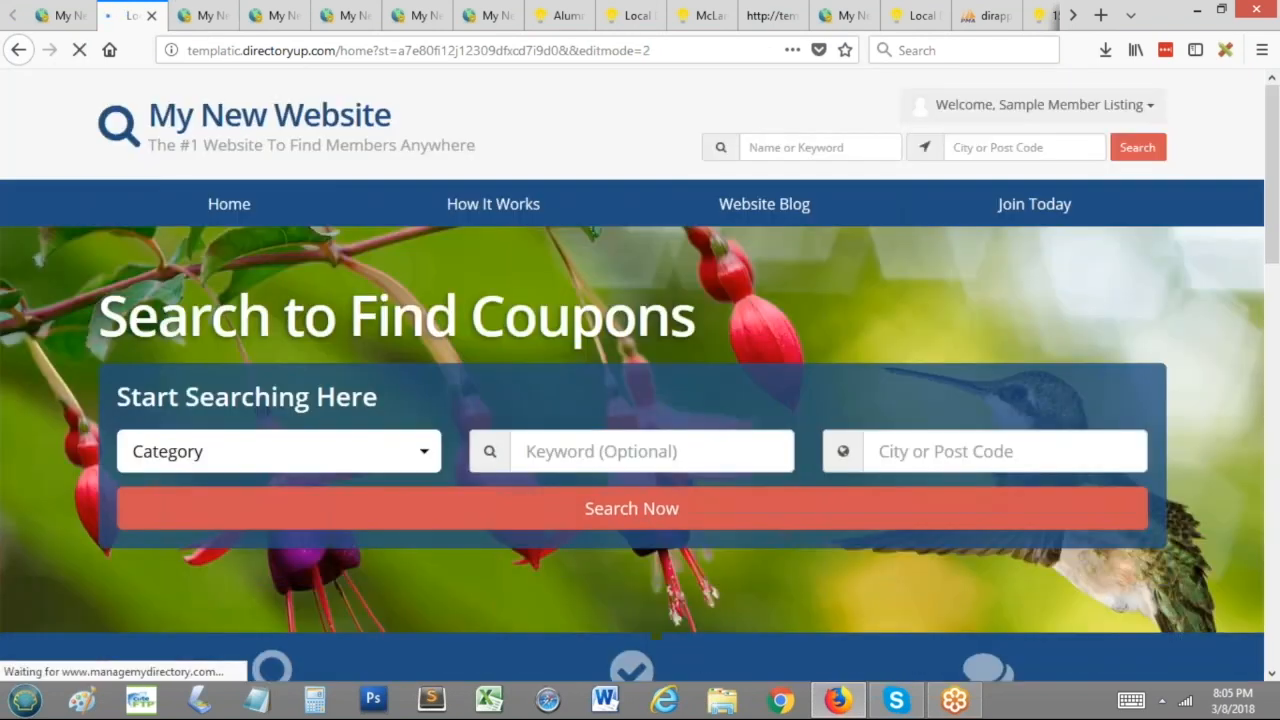
scroll(490, 212, down, 10)
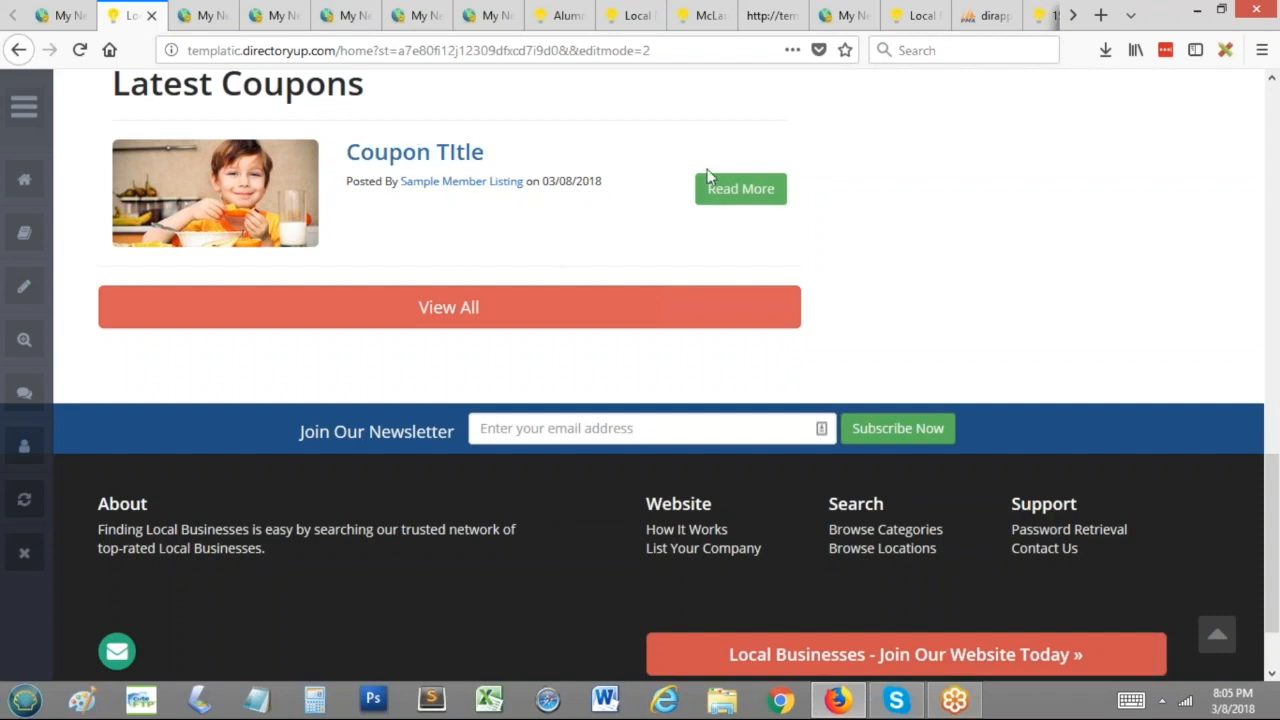
click(208, 16)
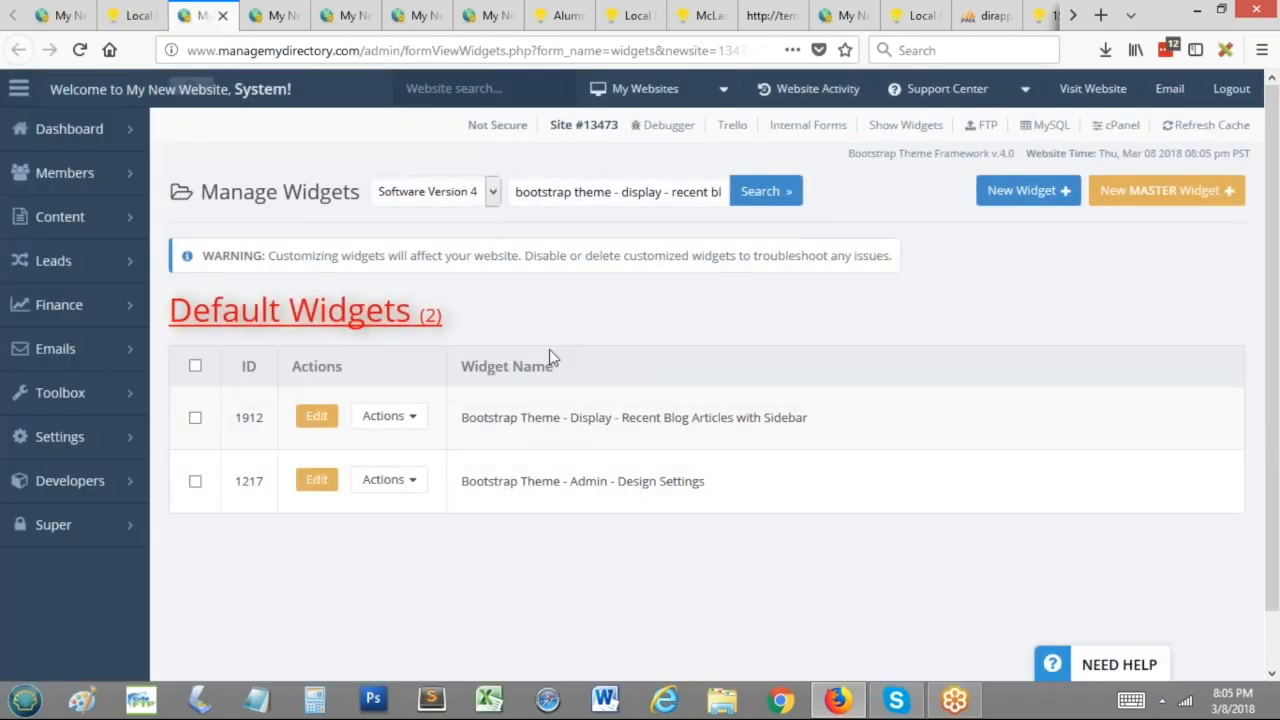
Step: Open the code of the Recent Blog Articles with Sidebar widget and examine the setting variables at its beginning
click(389, 416)
click(320, 446)
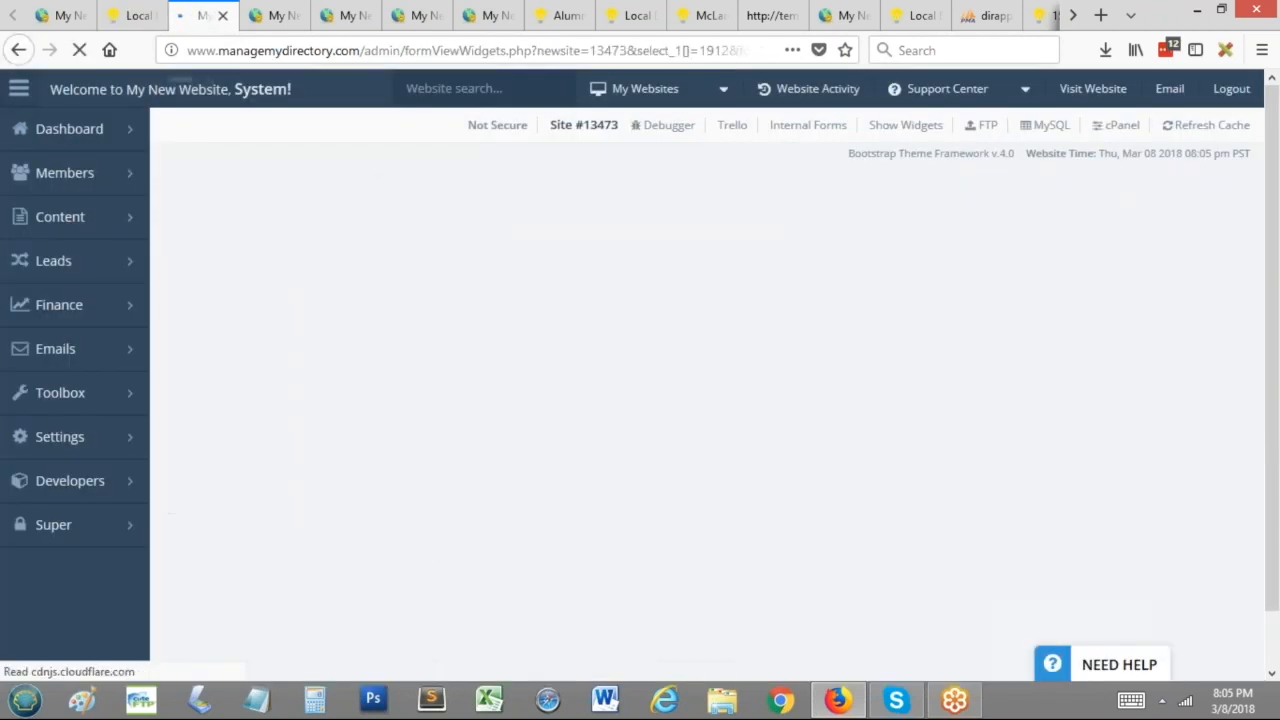
scroll(614, 230, down, 4)
scroll(614, 220, down, 4)
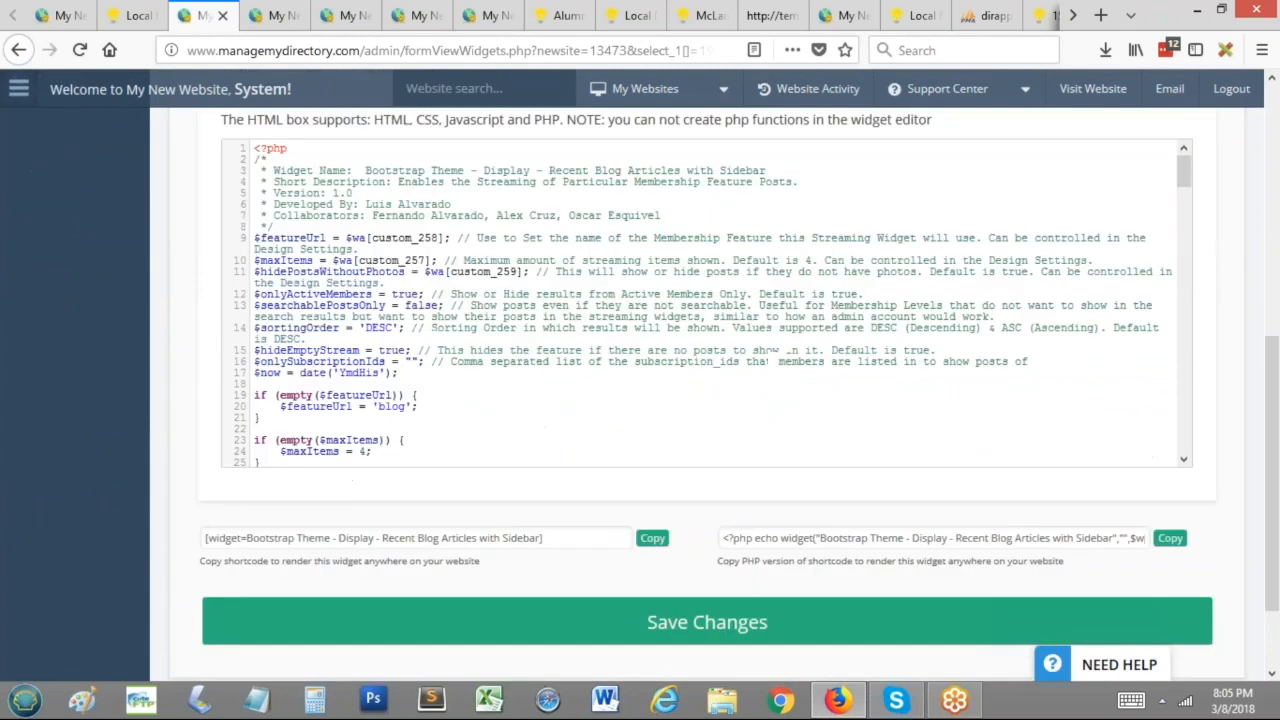
scroll(285, 237, down, 5)
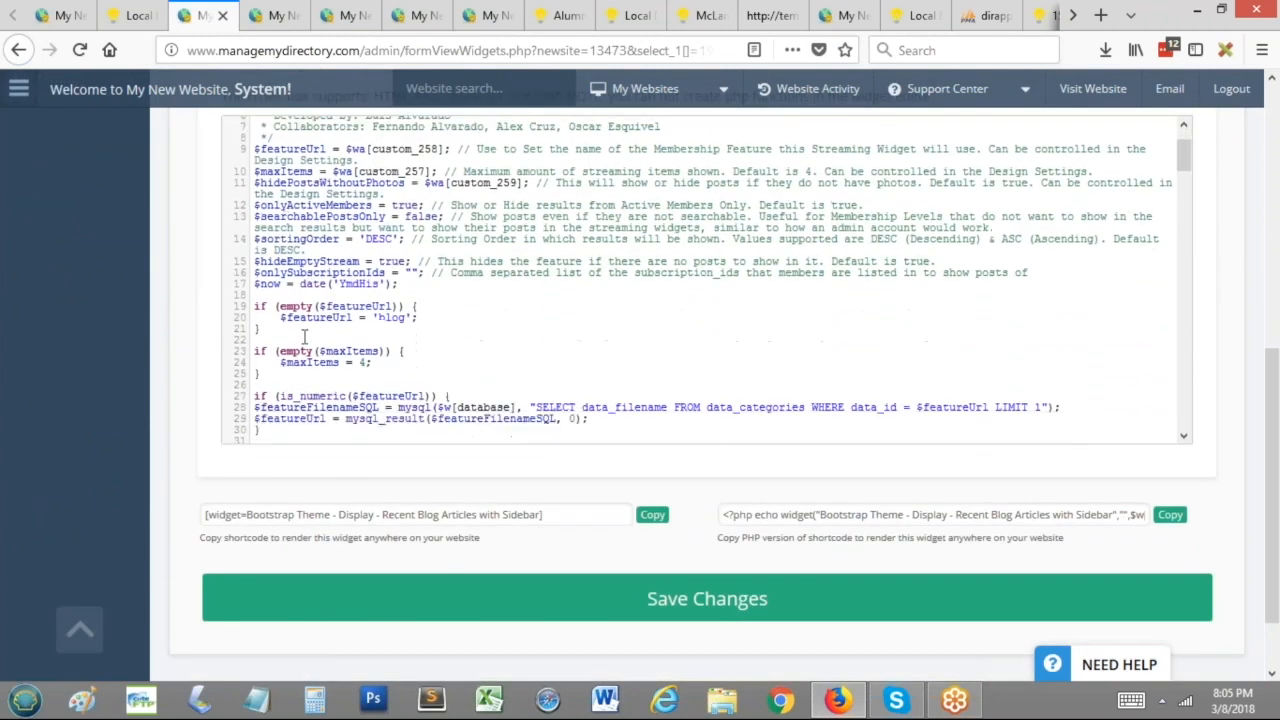
scroll(365, 335, down, 2)
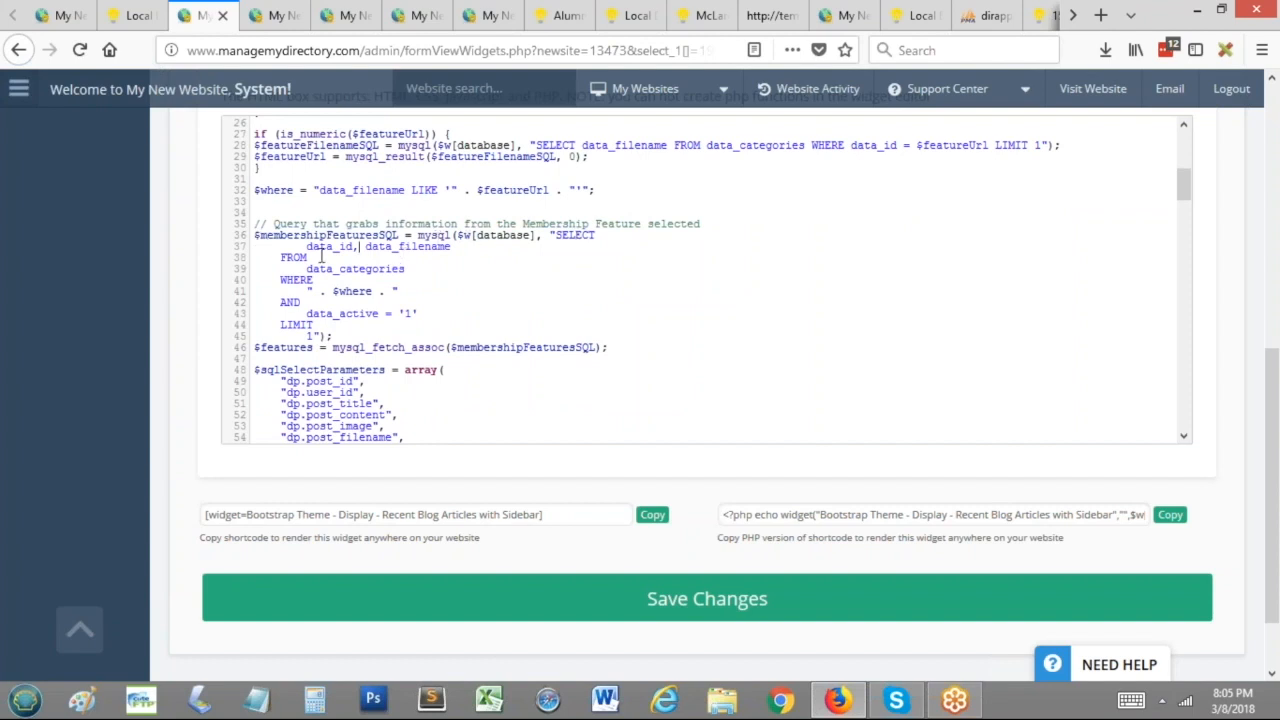
Step: Examine the widget code's membership feature query, its SQL parameter arrays, and the block that constructs the SQL statement
click(365, 247)
drag(371, 275, 359, 270)
click(308, 280)
scroll(396, 293, down, 2)
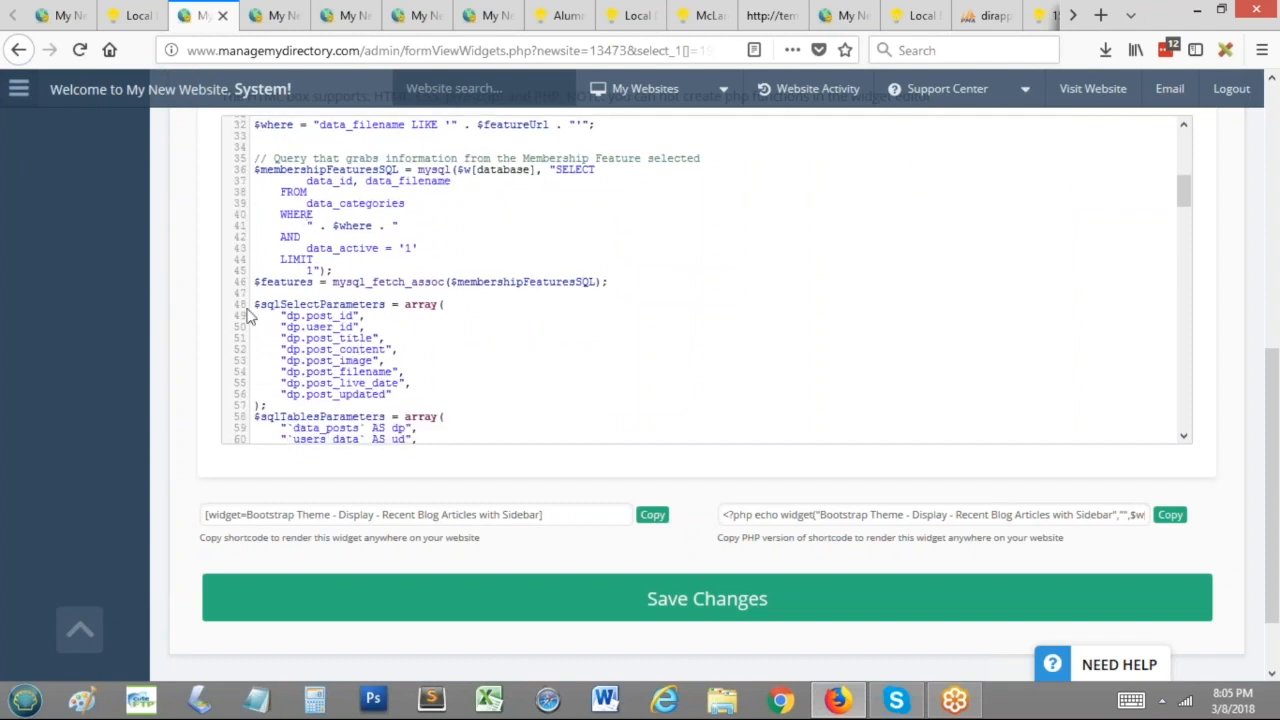
scroll(358, 275, down, 2)
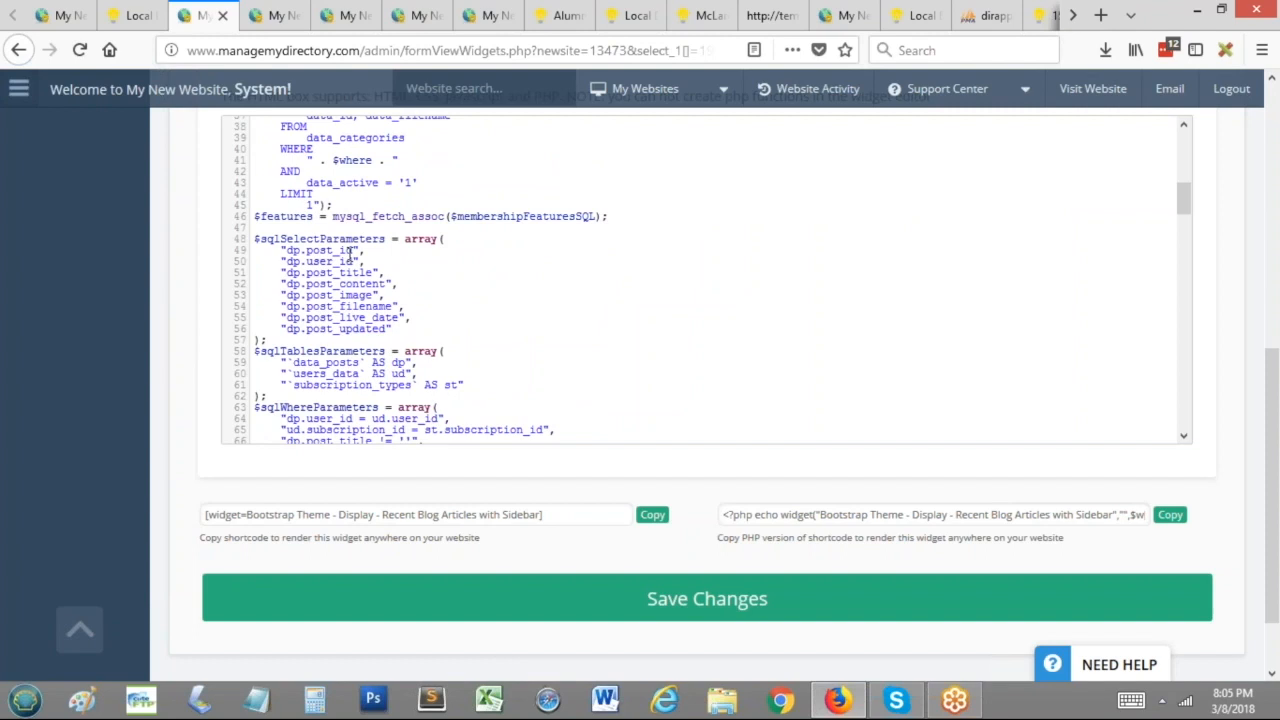
scroll(350, 252, down, 10)
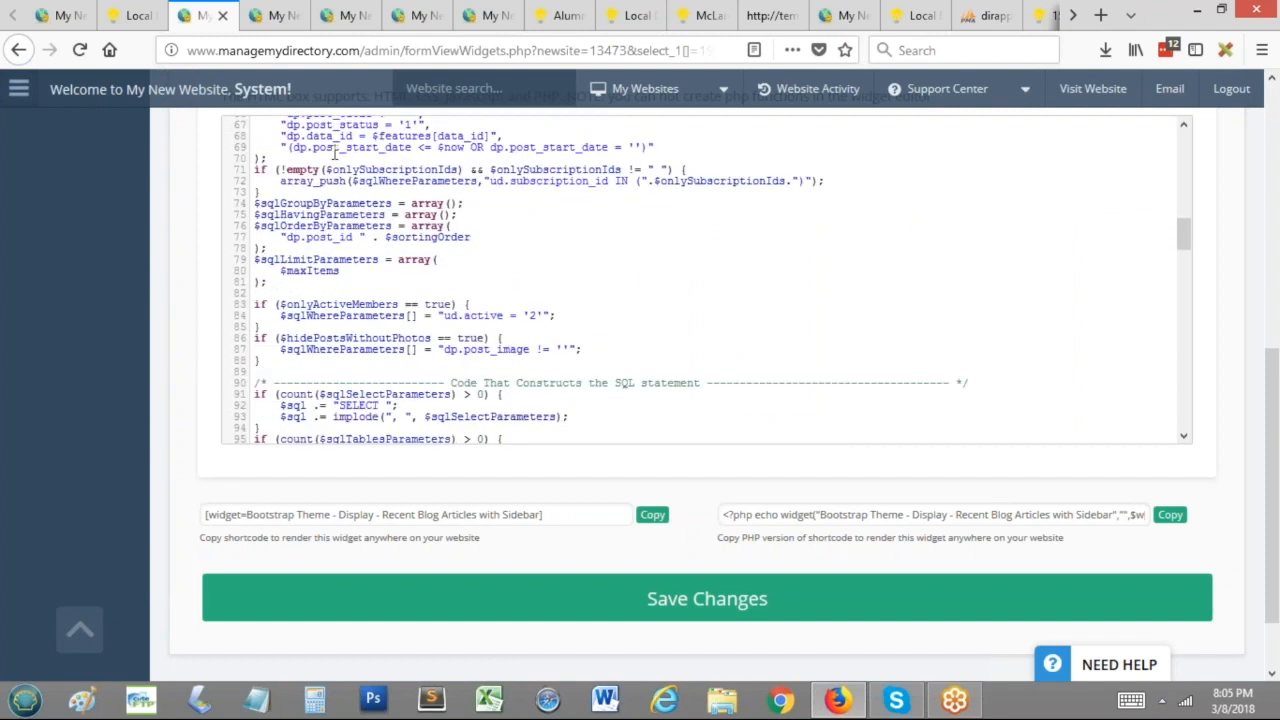
scroll(336, 152, down, 8)
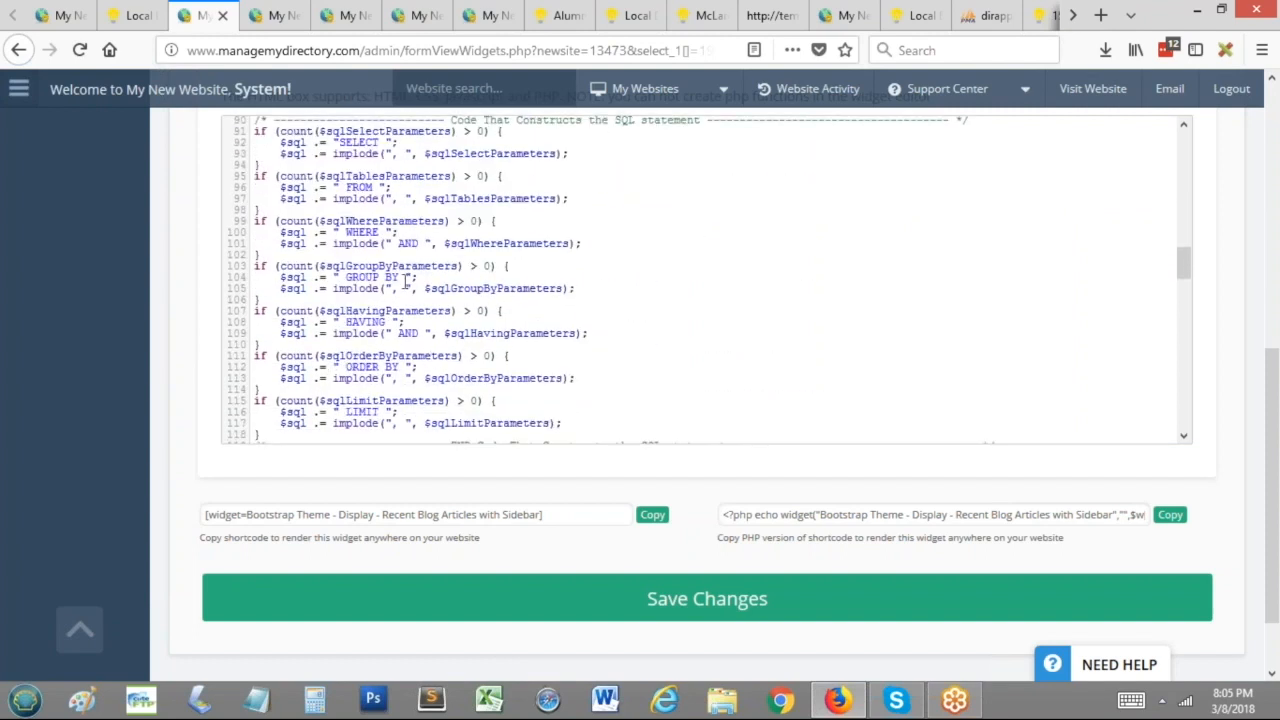
scroll(406, 284, down, 4)
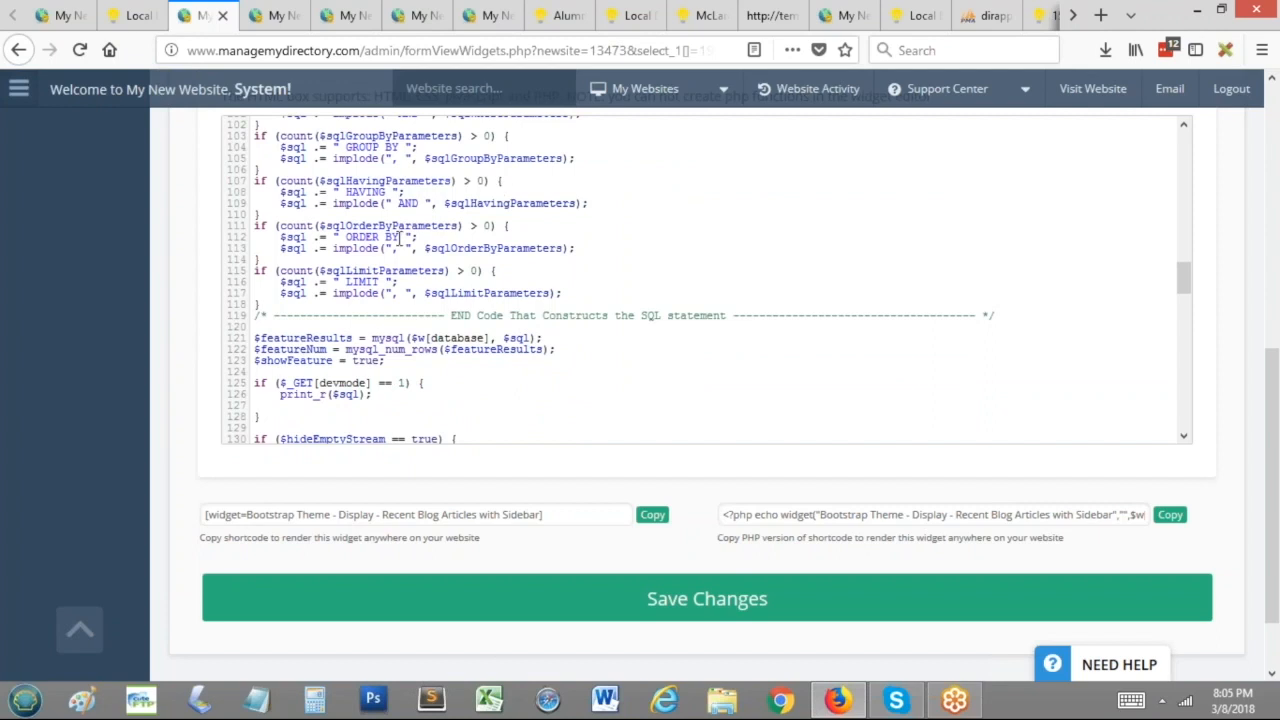
Step: Examine the widget code's show-feature condition, the container and column markup, and the loop that outputs the posts
scroll(400, 237, down, 10)
drag(280, 224, 454, 318)
scroll(411, 243, down, 4)
scroll(411, 243, up, 4)
click(427, 257)
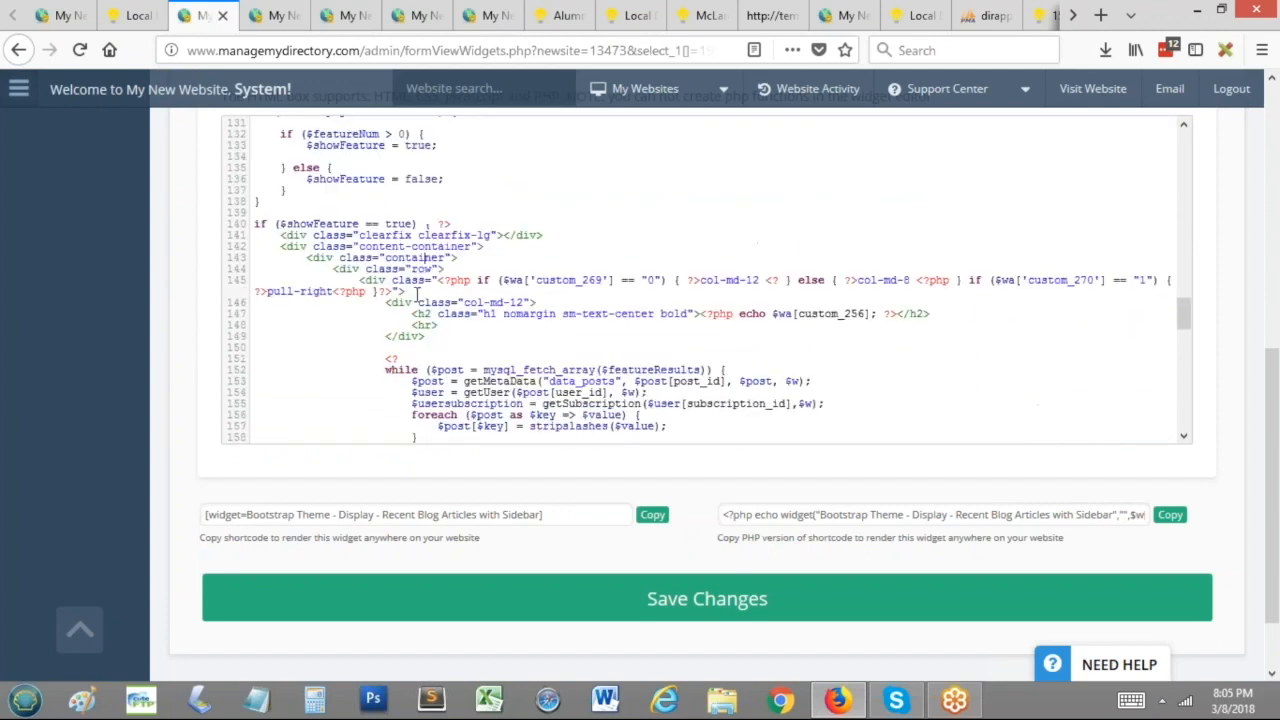
drag(505, 337, 440, 236)
click(434, 271)
scroll(480, 280, down, 8)
scroll(520, 281, up, 6)
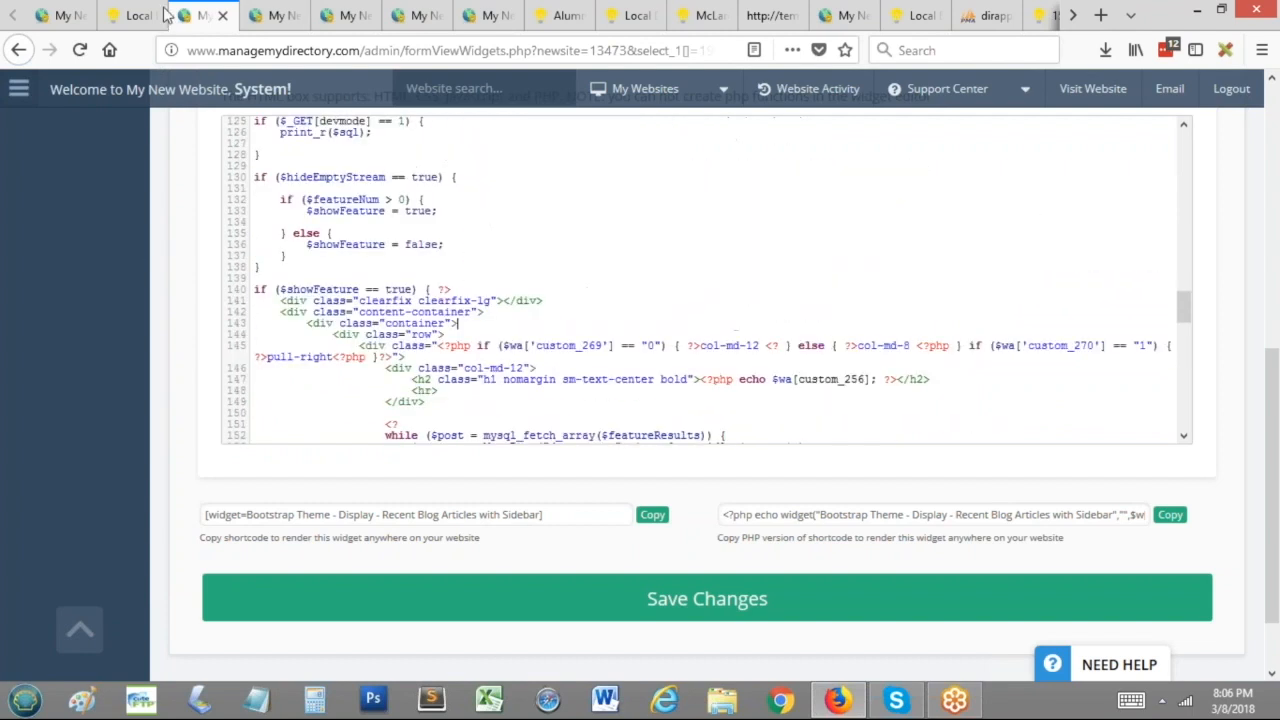
Step: Return to the directory homepage and view its header and coupon search area
key(ctrl+shift+Tab)
scroll(619, 365, up, 5)
scroll(616, 366, up, 6)
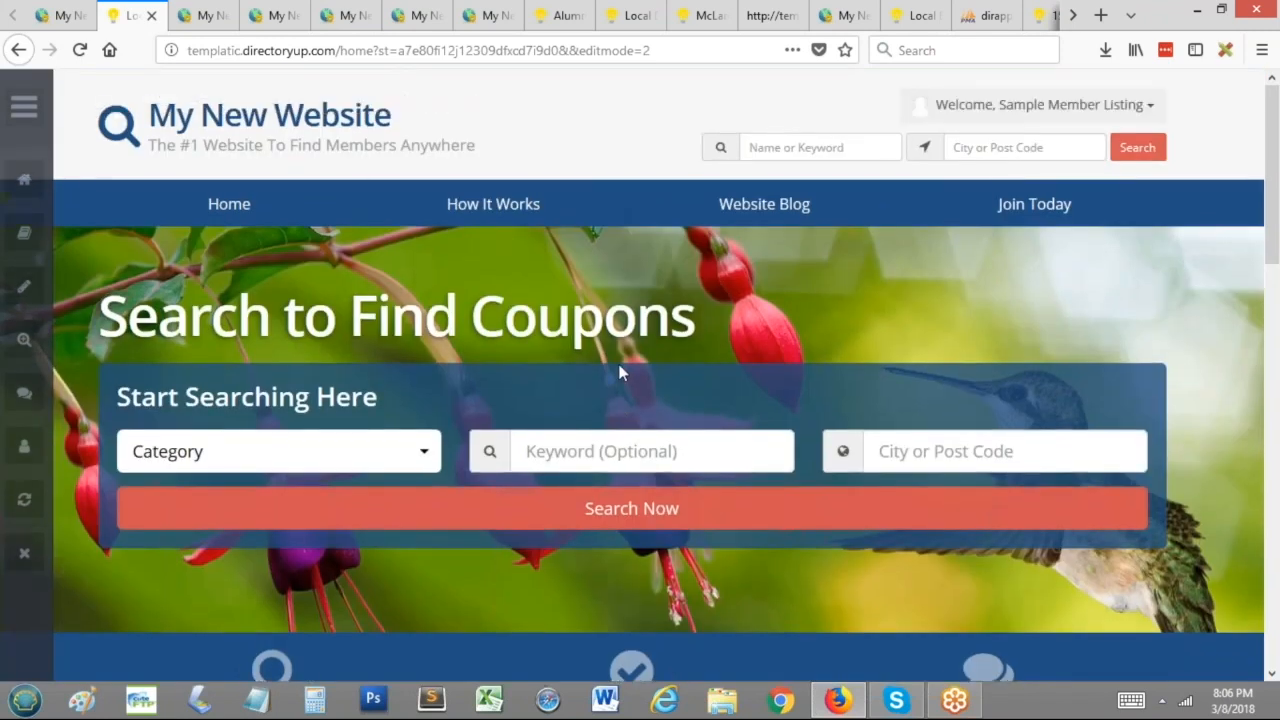
Step: Switch to the Alumni Theme demo site and load the Jobs Board Website theme demo
click(558, 15)
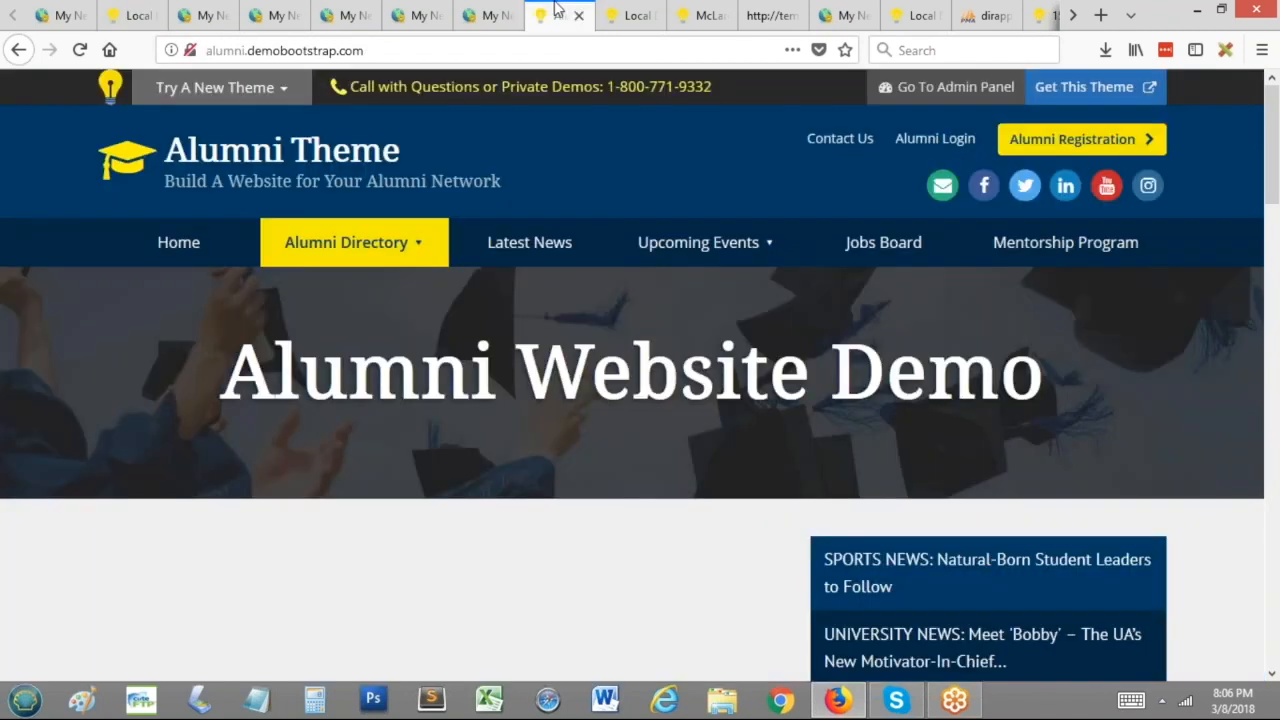
click(215, 87)
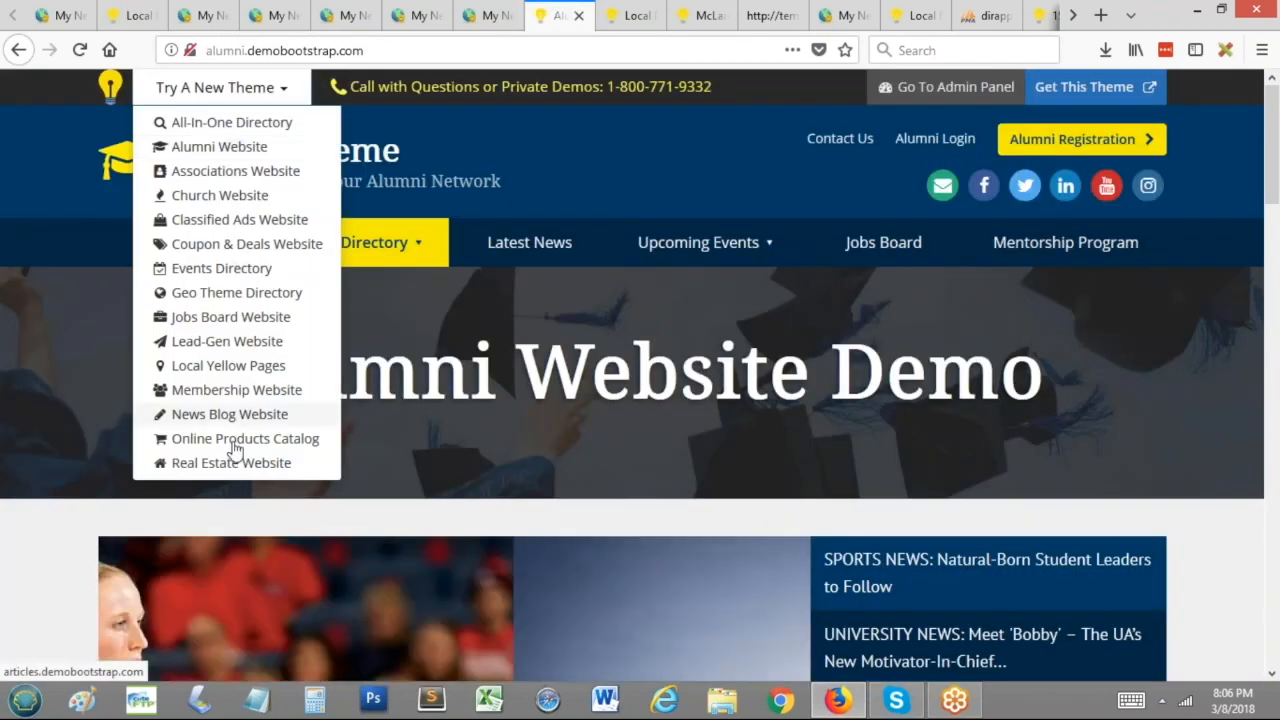
click(230, 322)
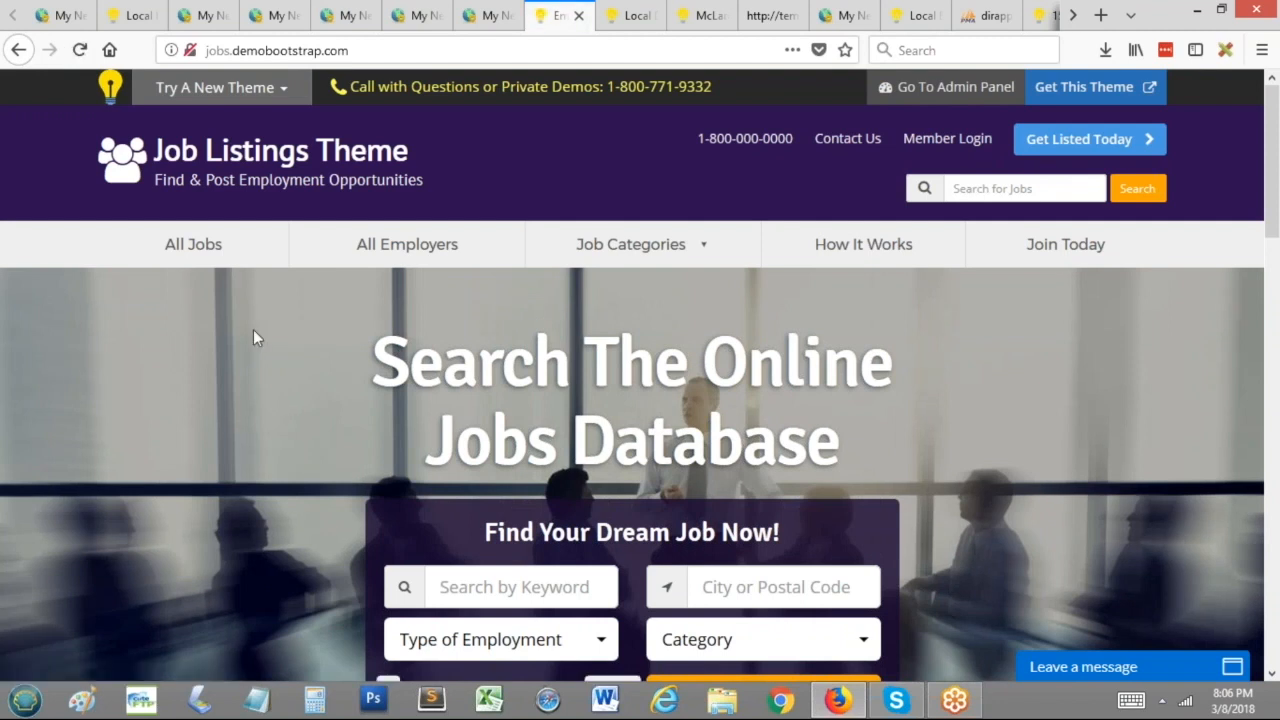
Step: Look through the job demo homepage and open the details of the Residential Construction listing under Recently Listed Jobs
scroll(253, 329, down, 4)
scroll(234, 379, up, 3)
scroll(512, 432, down, 6)
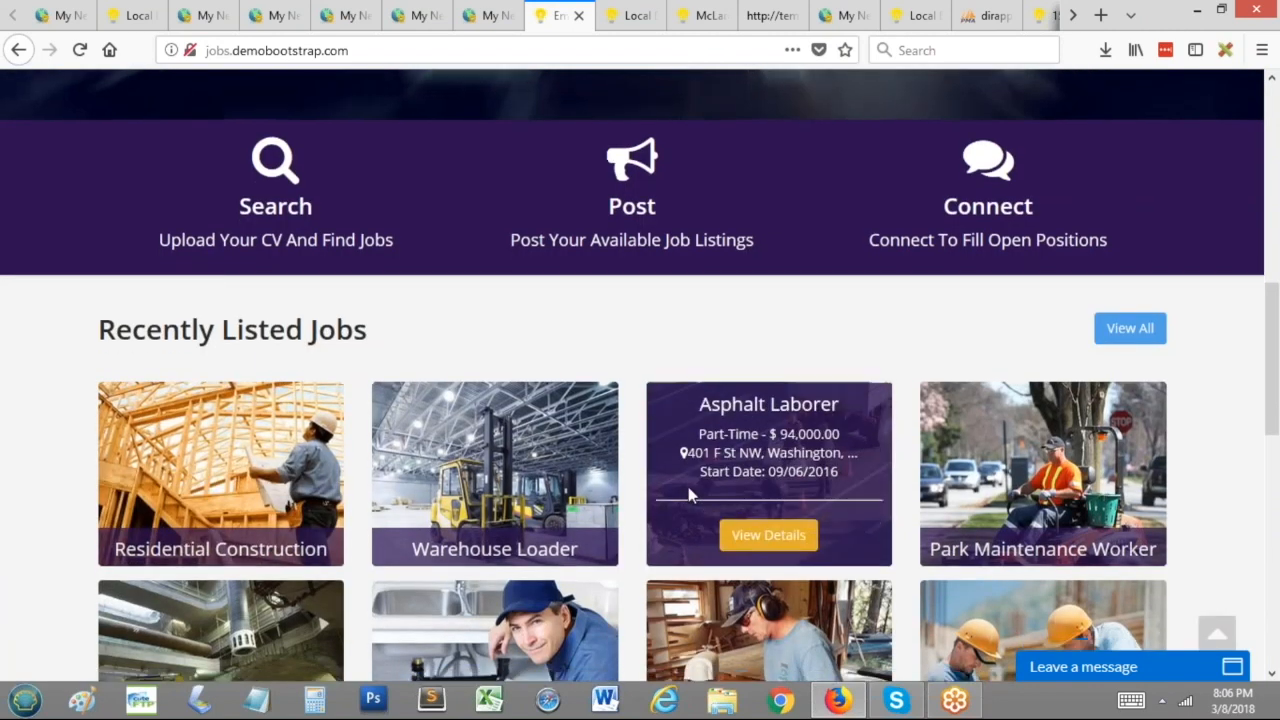
scroll(688, 487, down, 3)
click(220, 392)
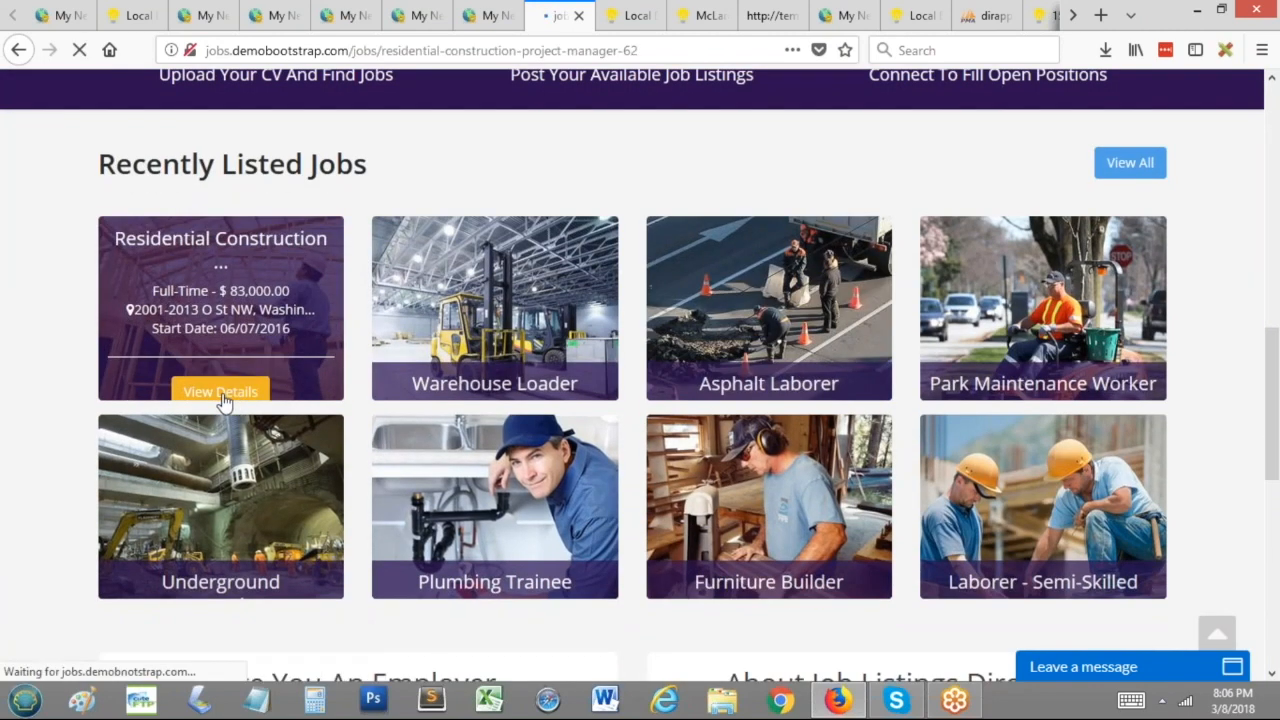